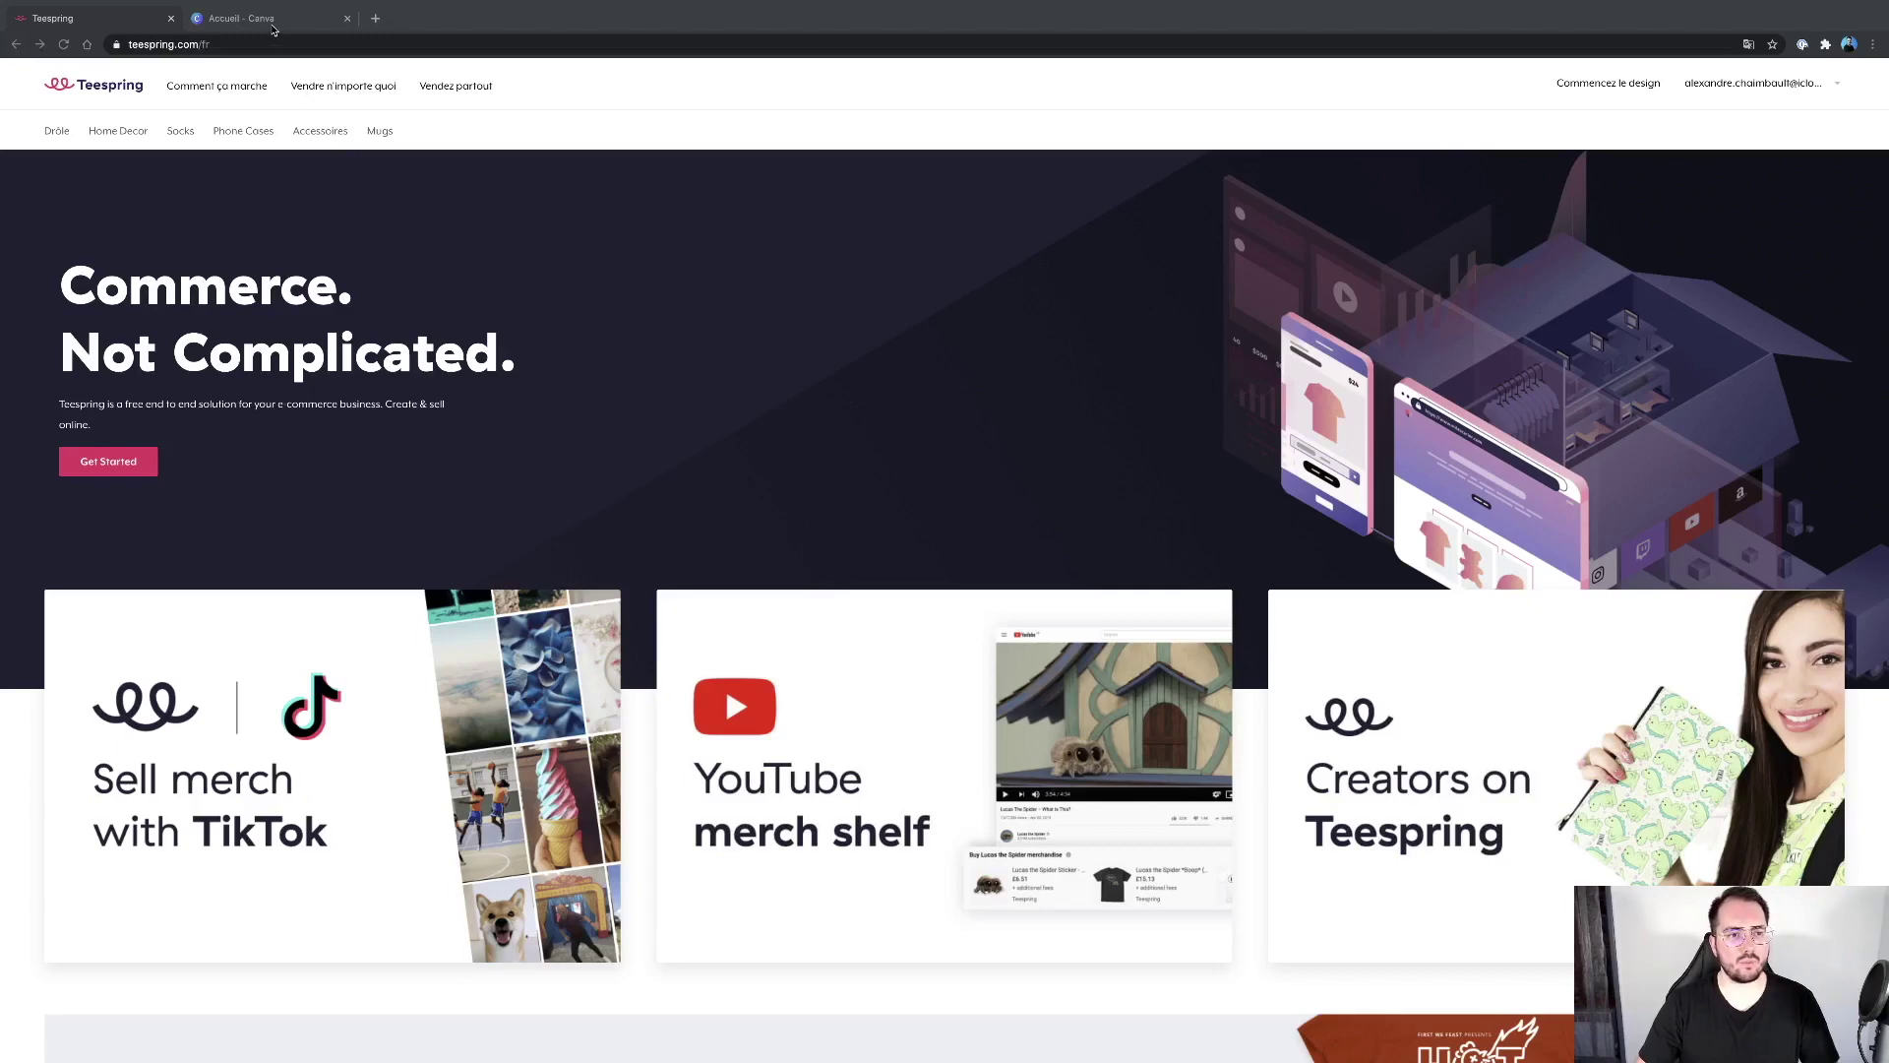
Step: Switch to the Canva home page and search for T-shirt templates using the suggested T-shirt format
click(272, 27)
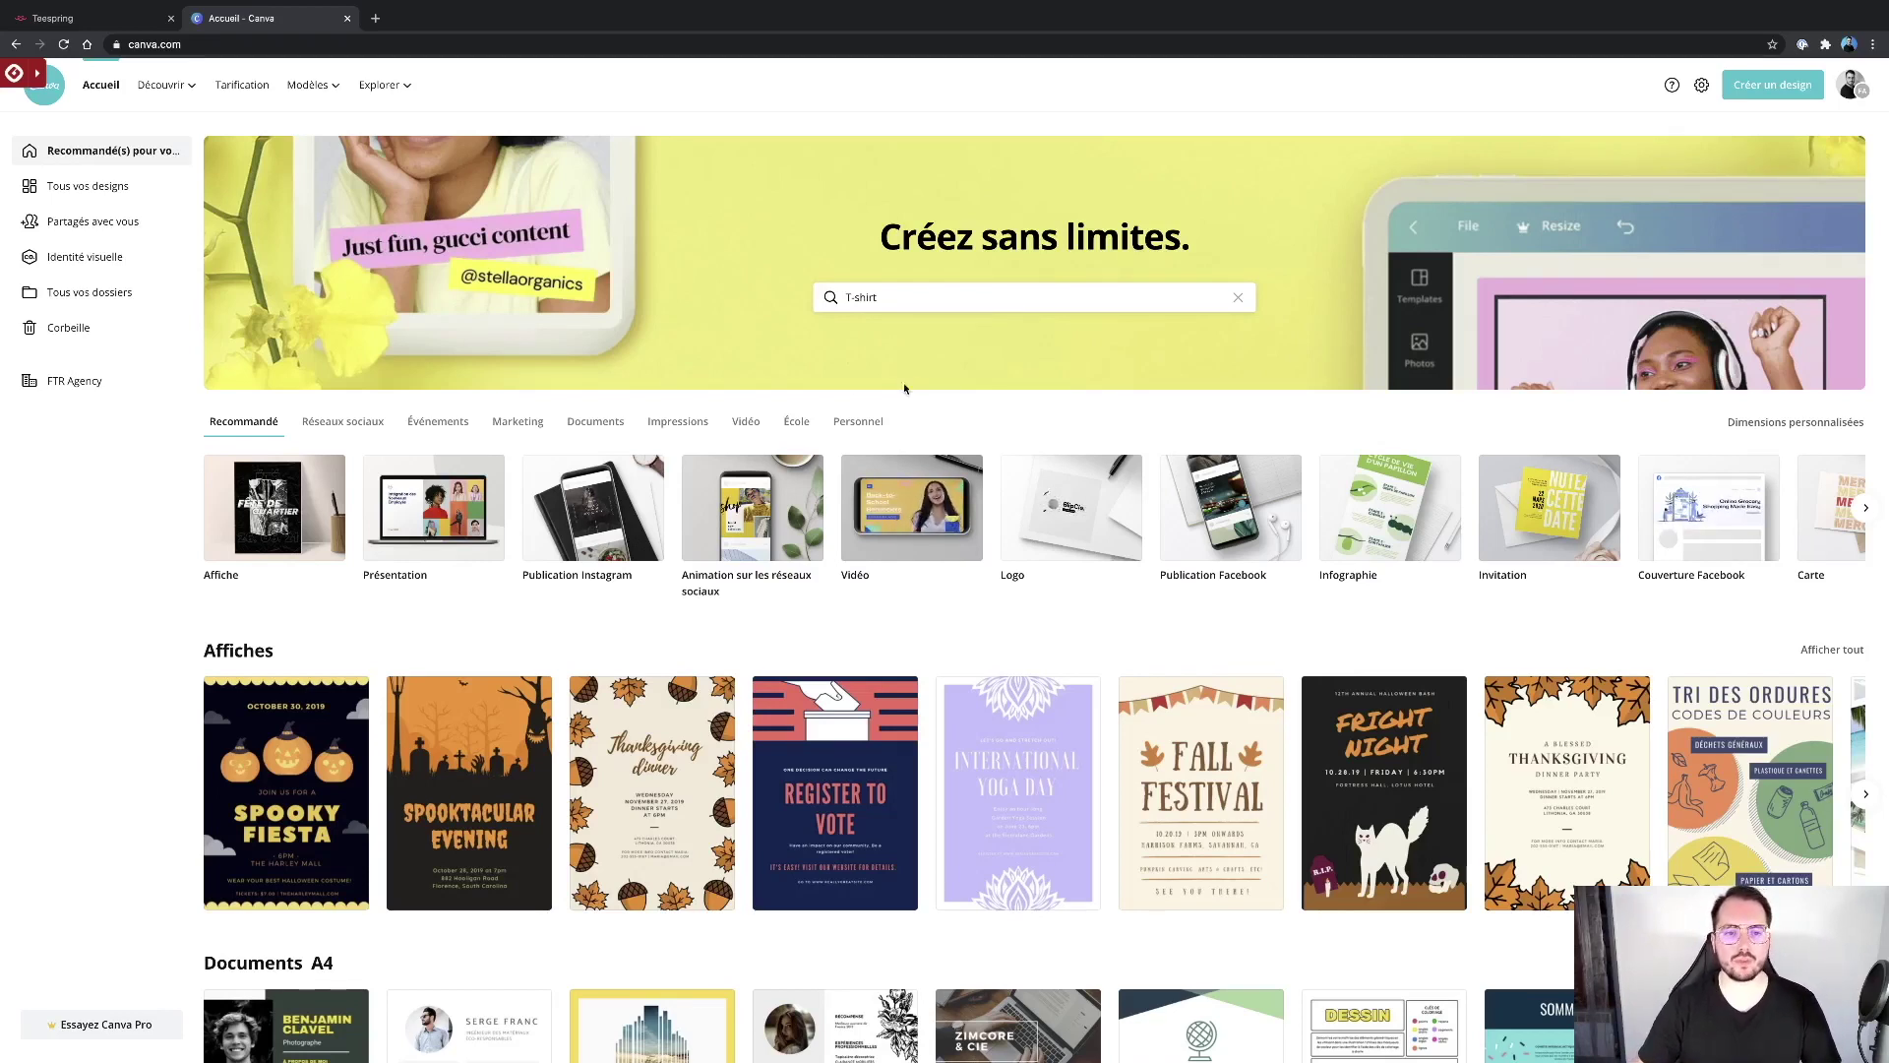
click(898, 304)
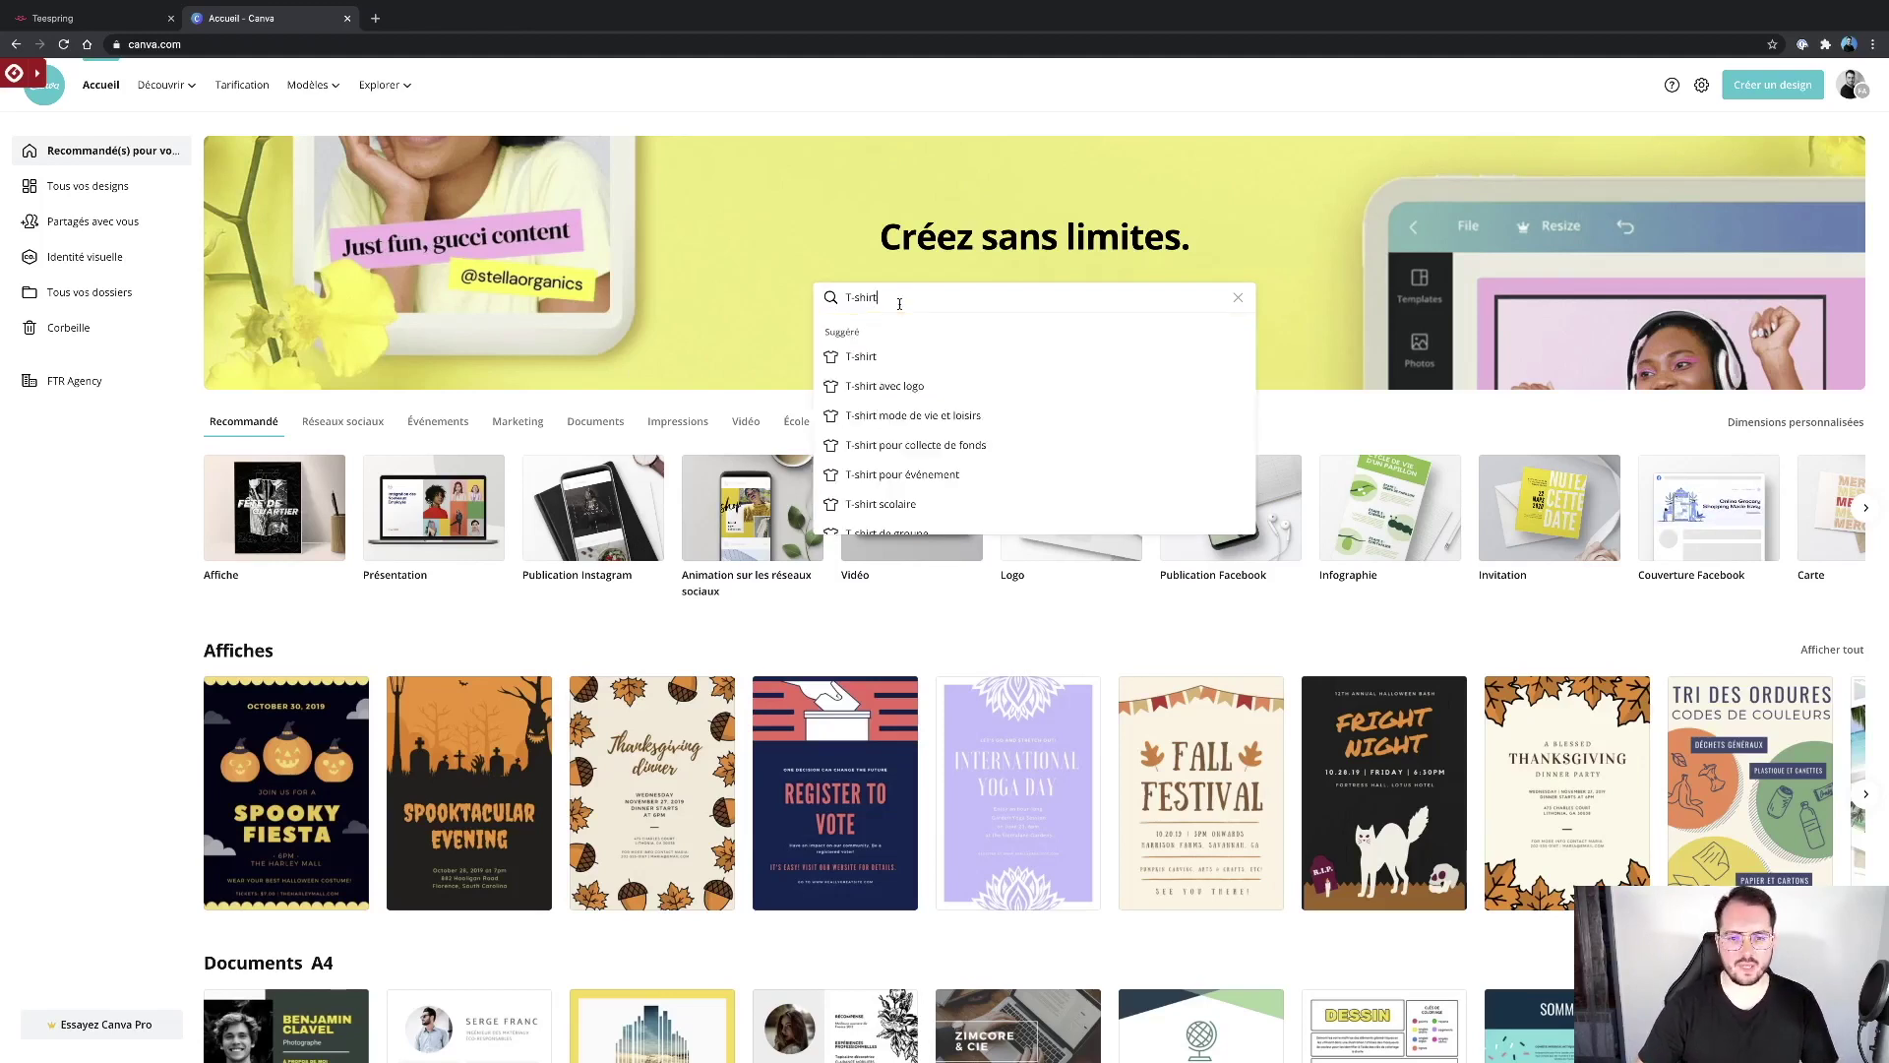
key(Down)
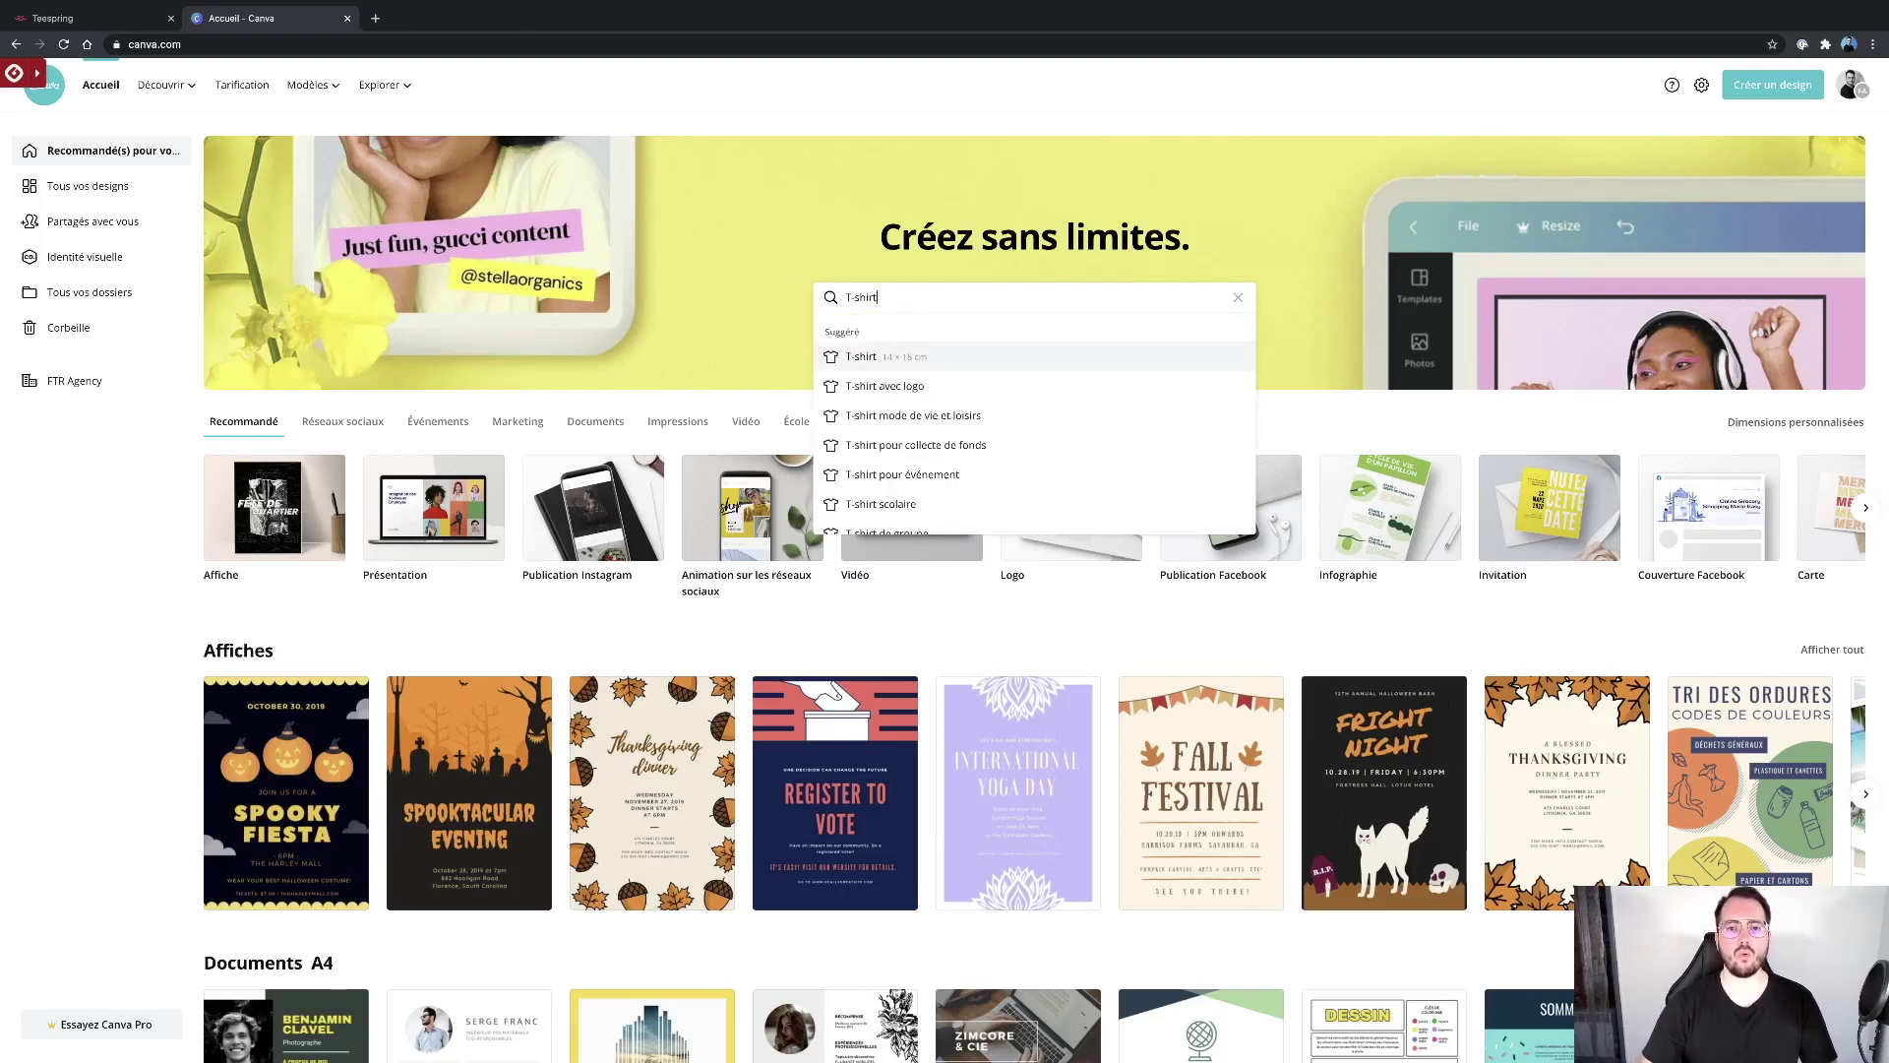
key(Return)
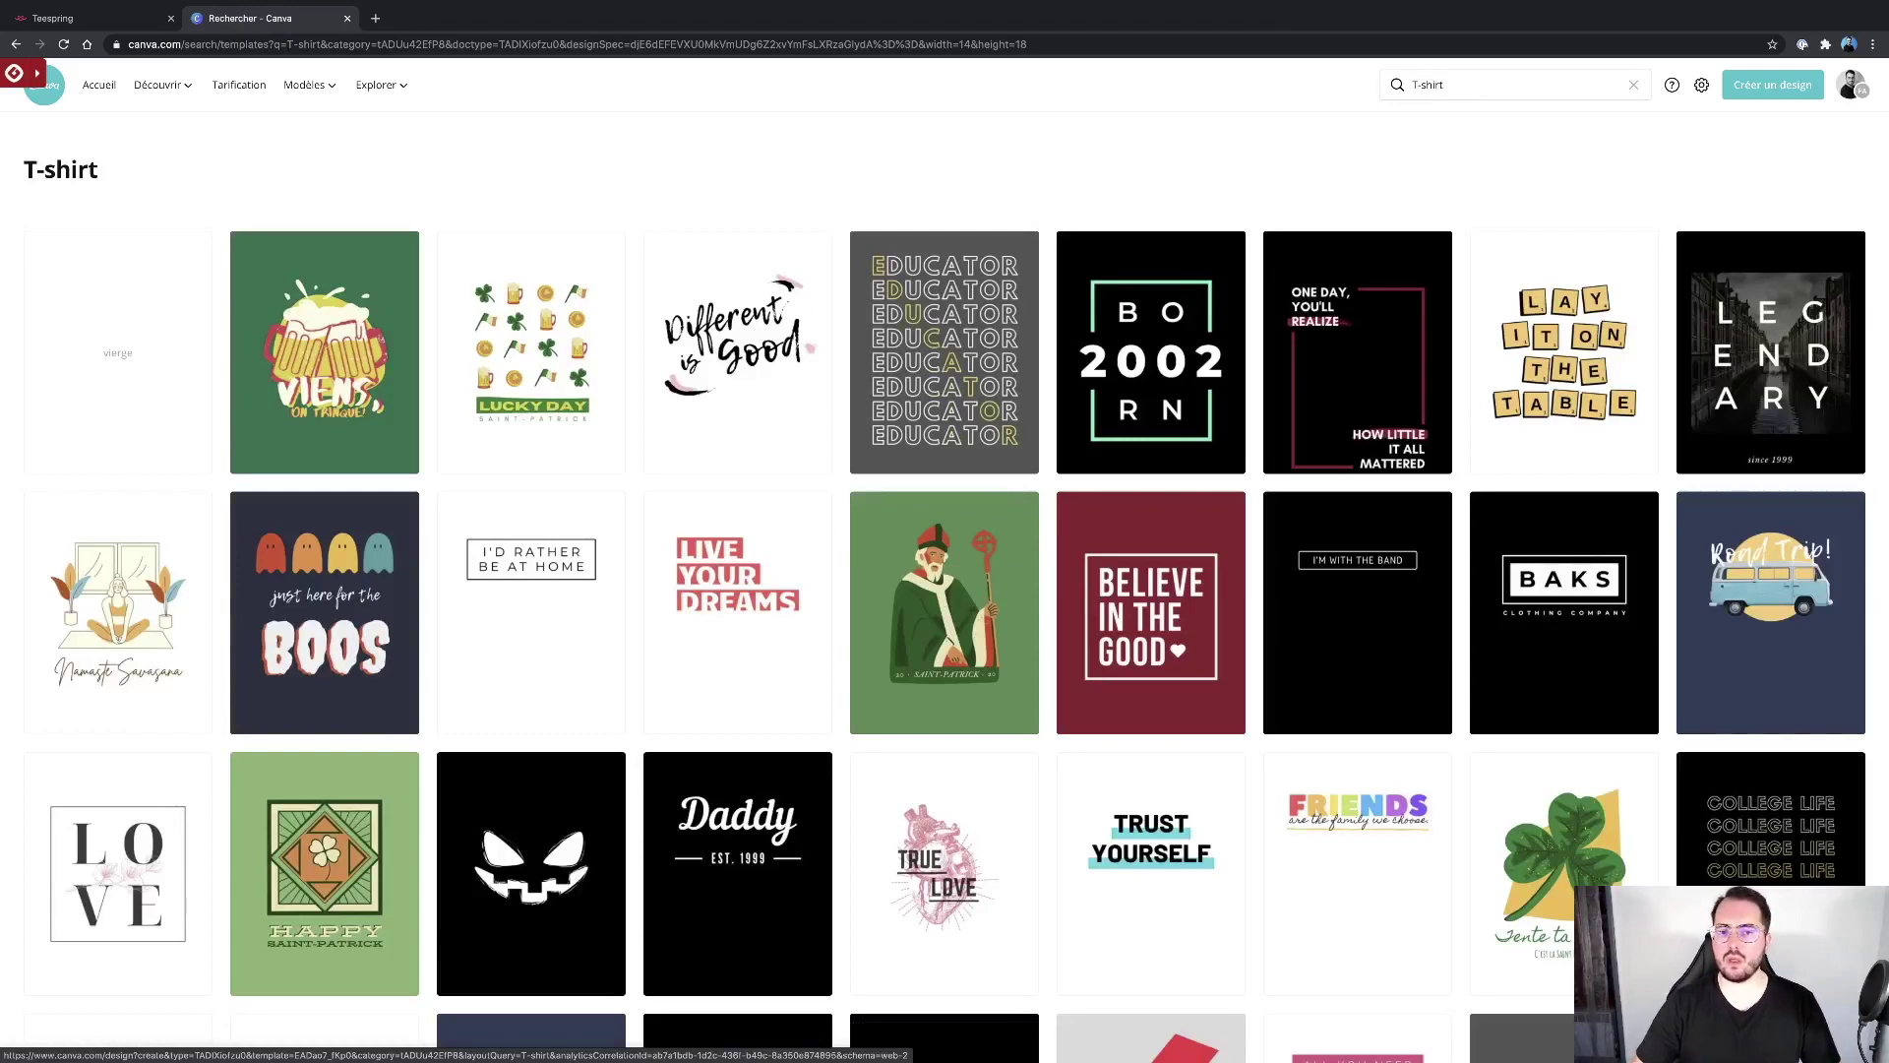
Step: Browse the T-shirt templates, open the black "You had me at Ramen" design and start creating past the introductory tips
scroll(1020, 625, down, 1)
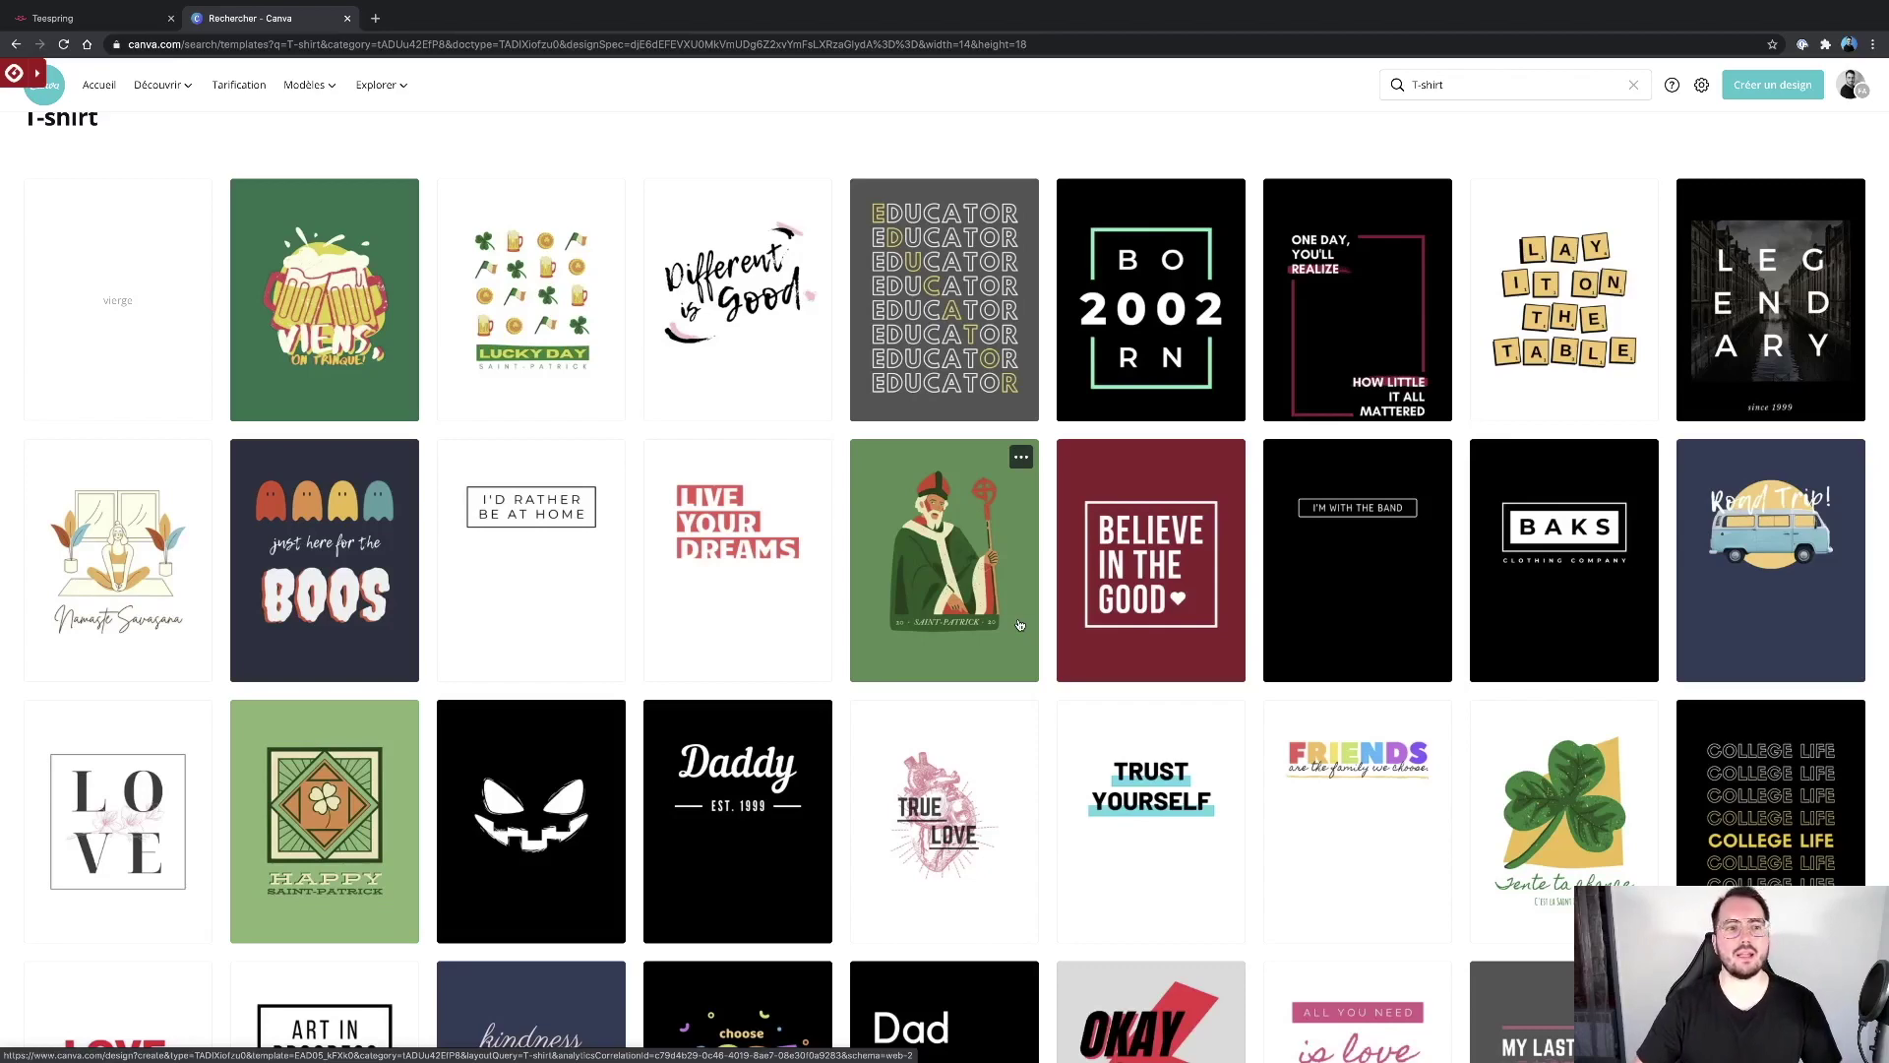
scroll(1020, 625, down, 3)
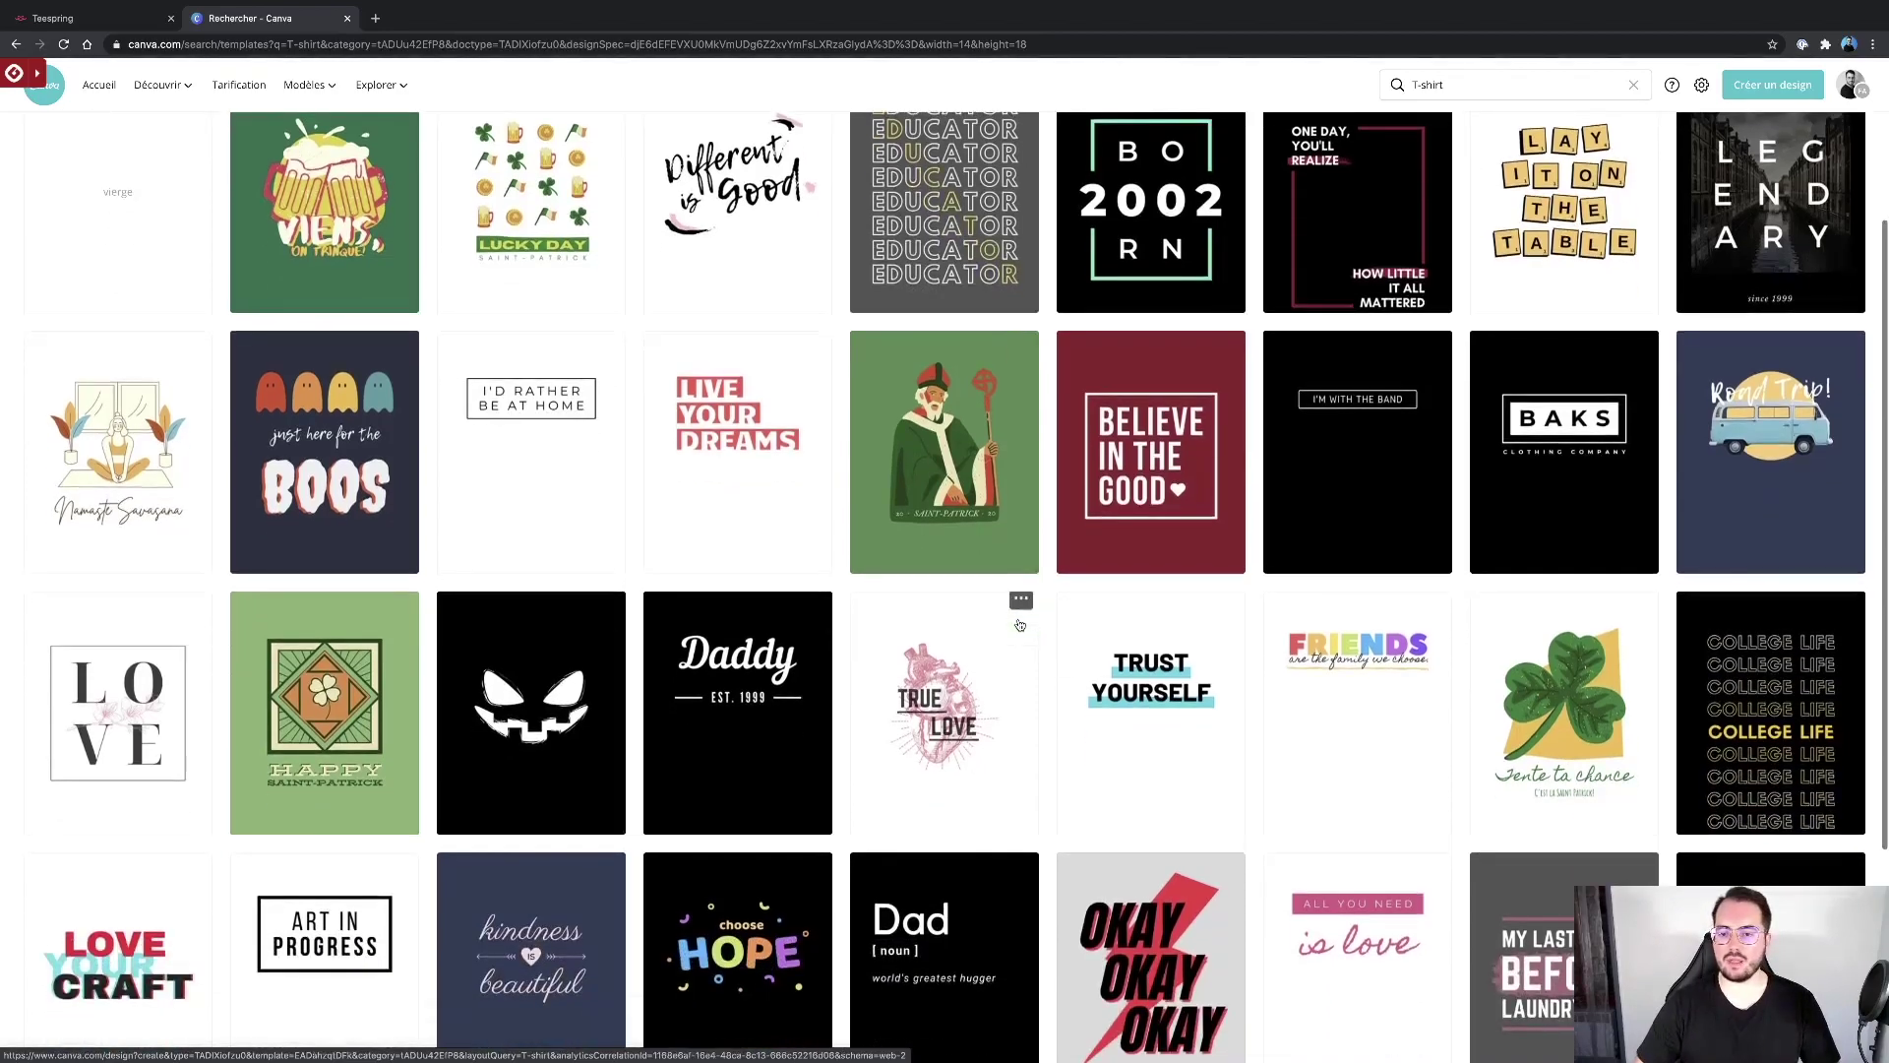
scroll(1019, 625, down, 5)
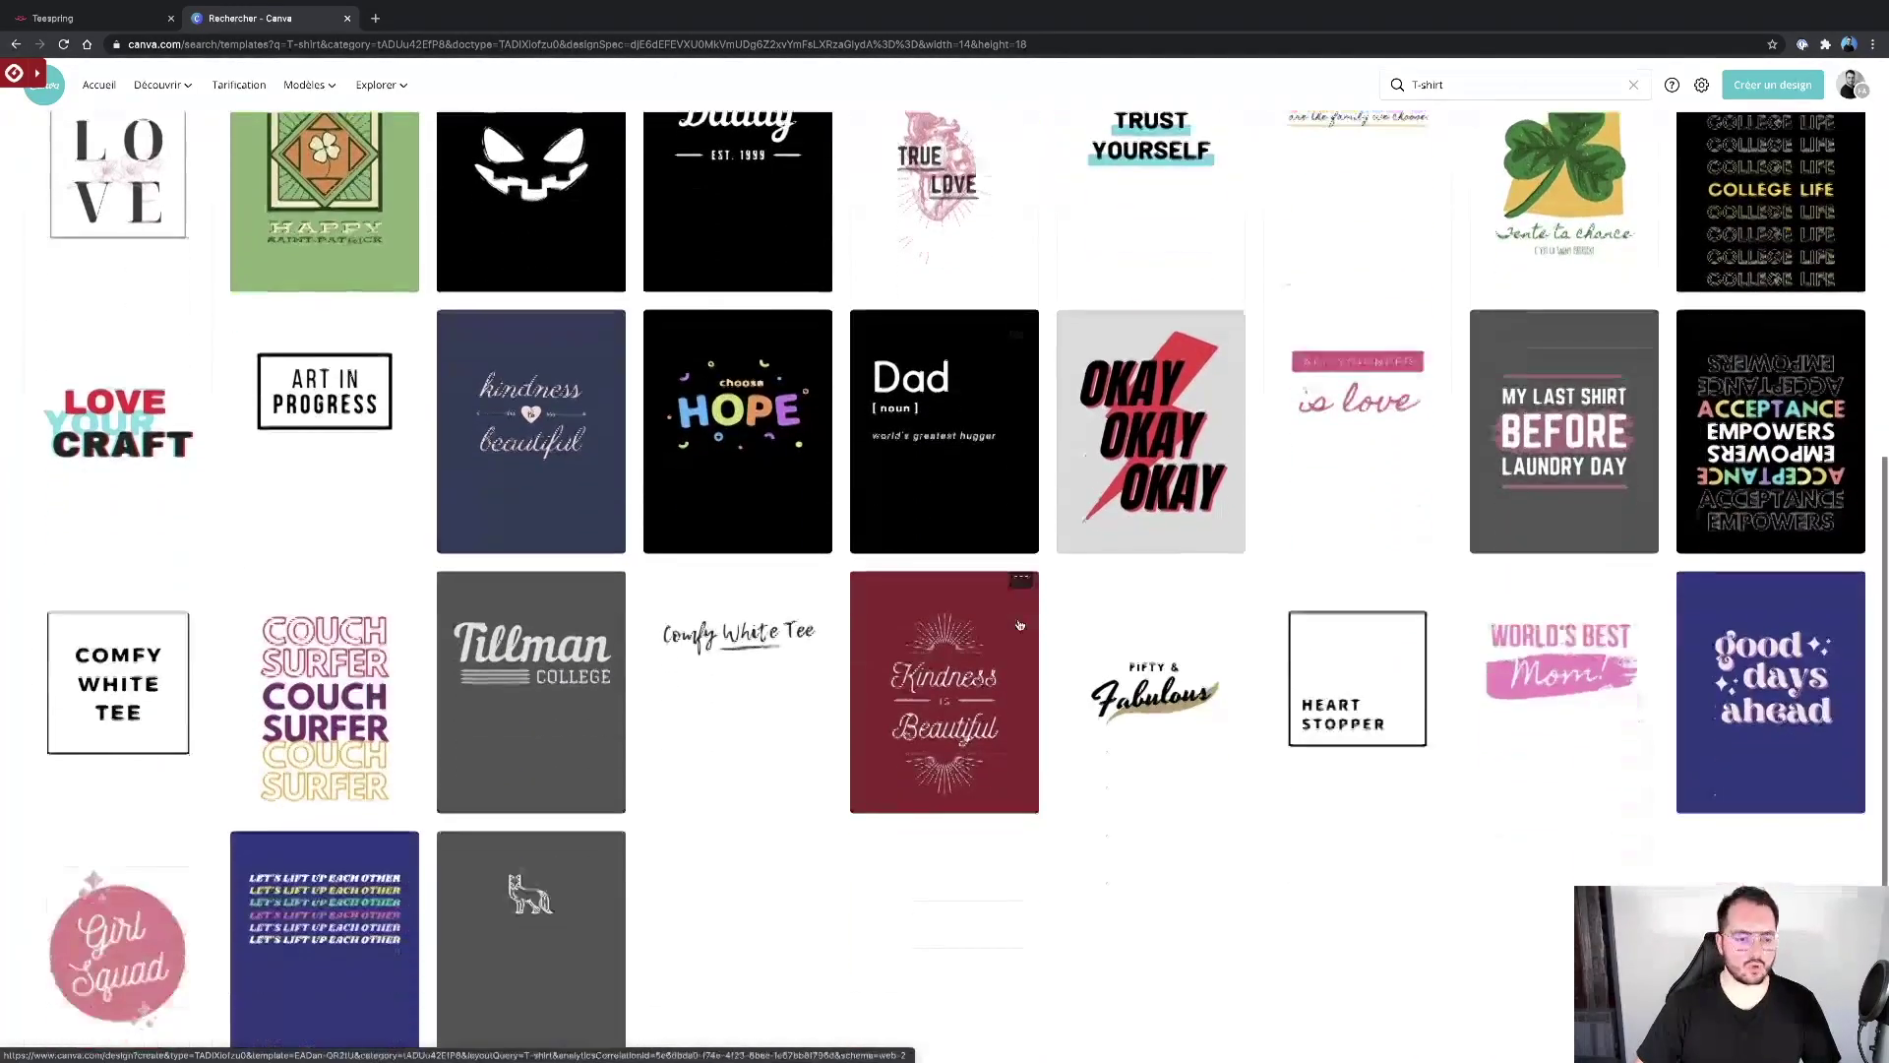
scroll(1019, 625, up, 2)
scroll(1019, 625, up, 3)
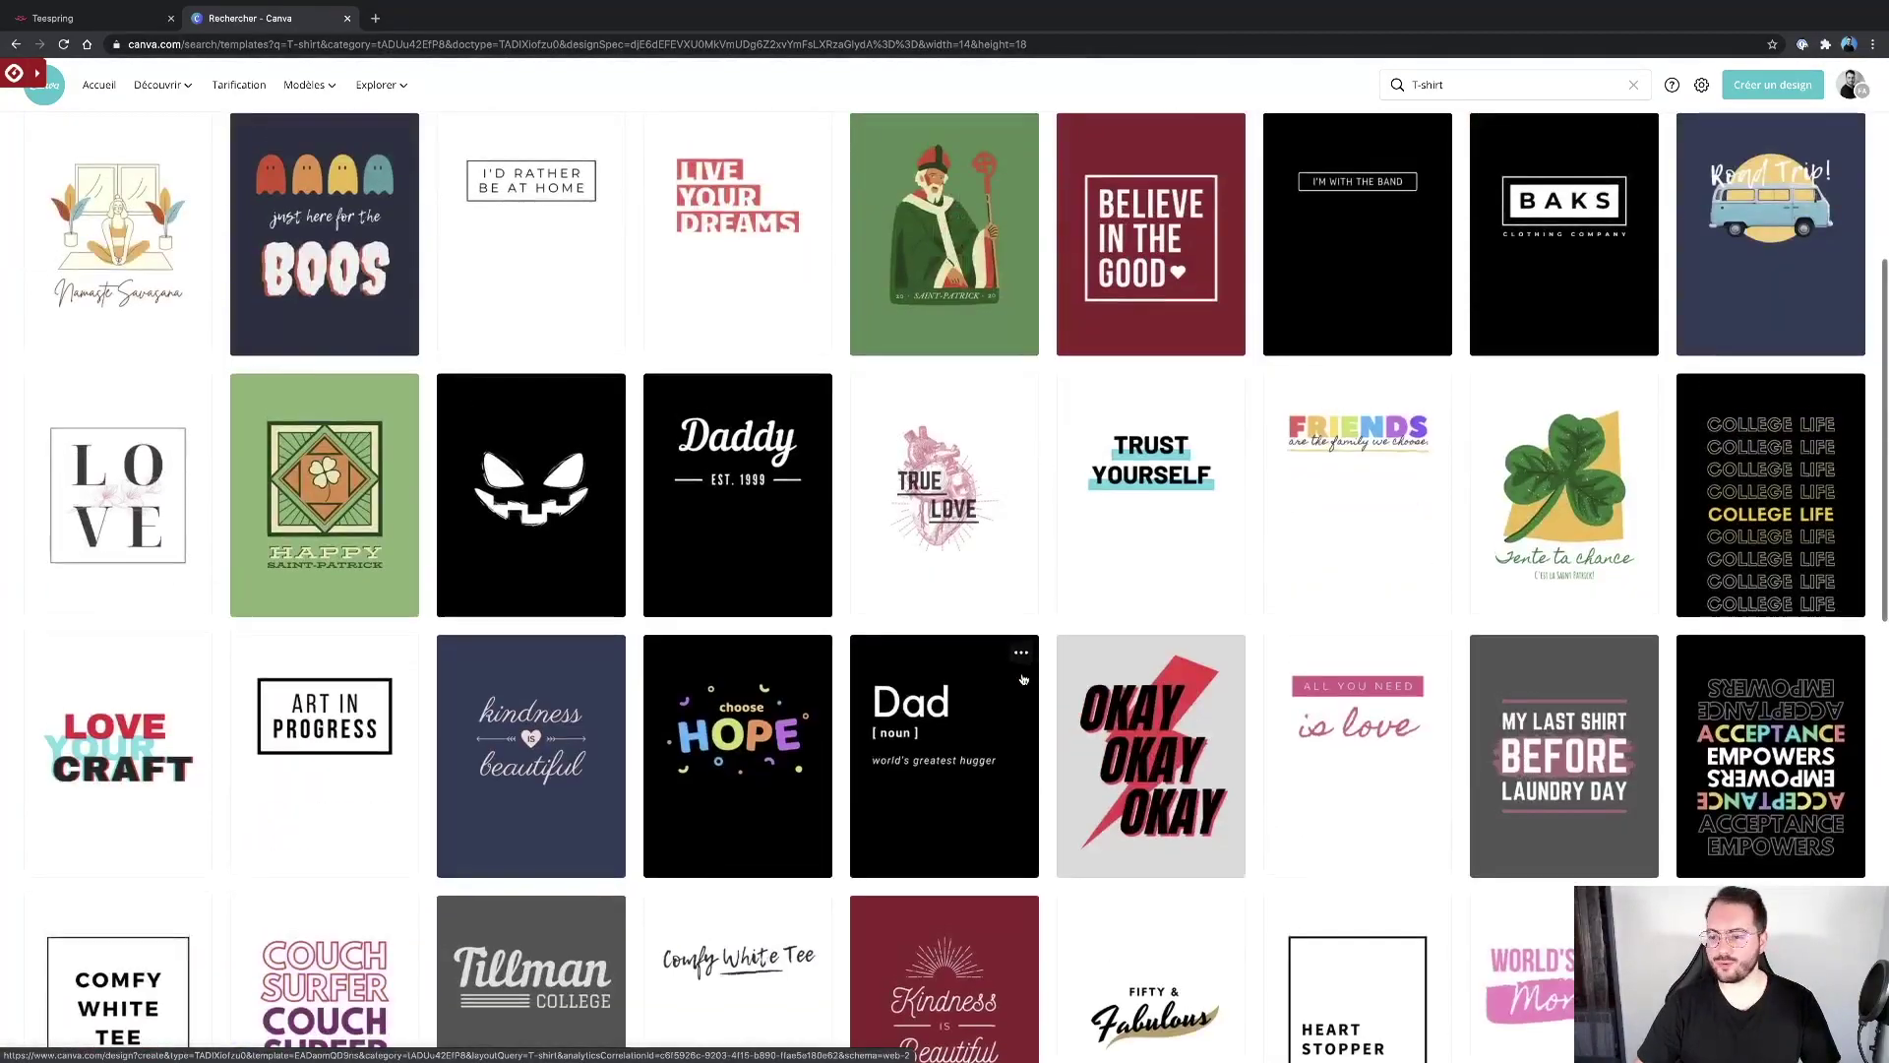
scroll(1023, 680, up, 2)
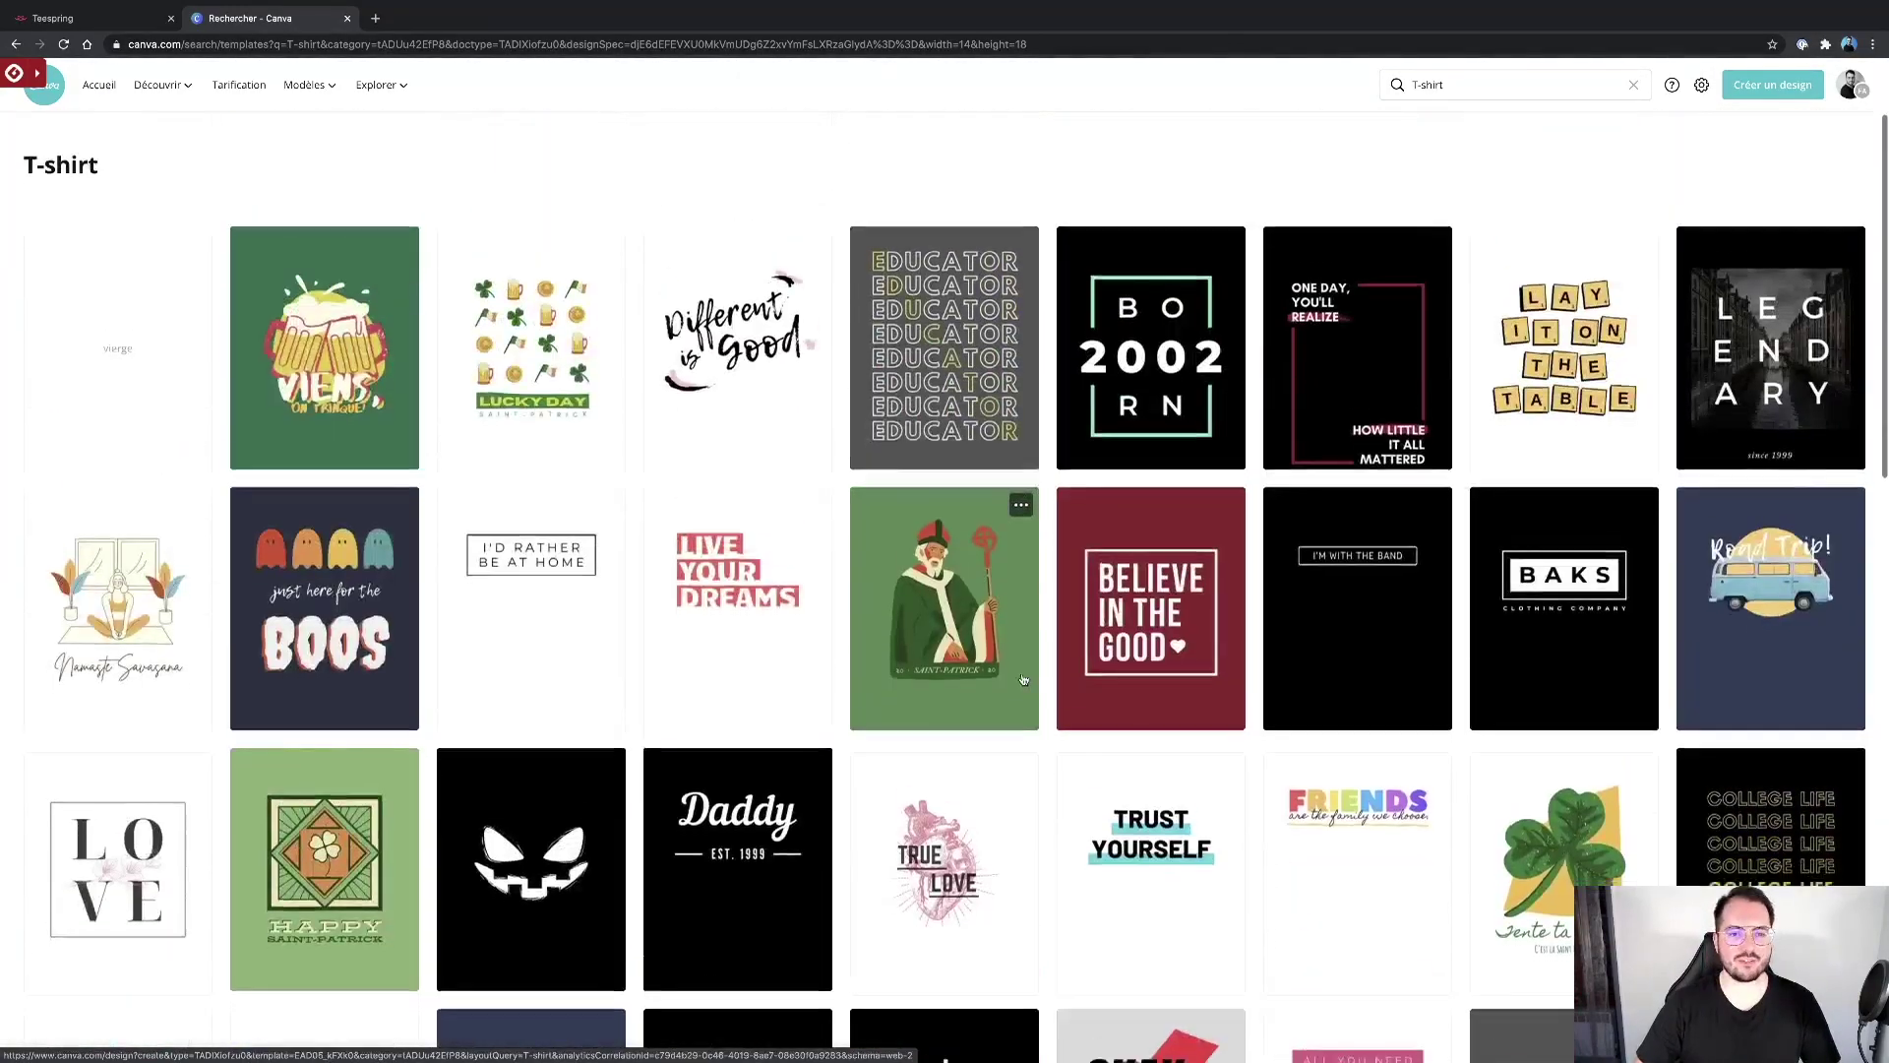
scroll(1024, 680, down, 5)
scroll(1024, 680, down, 4)
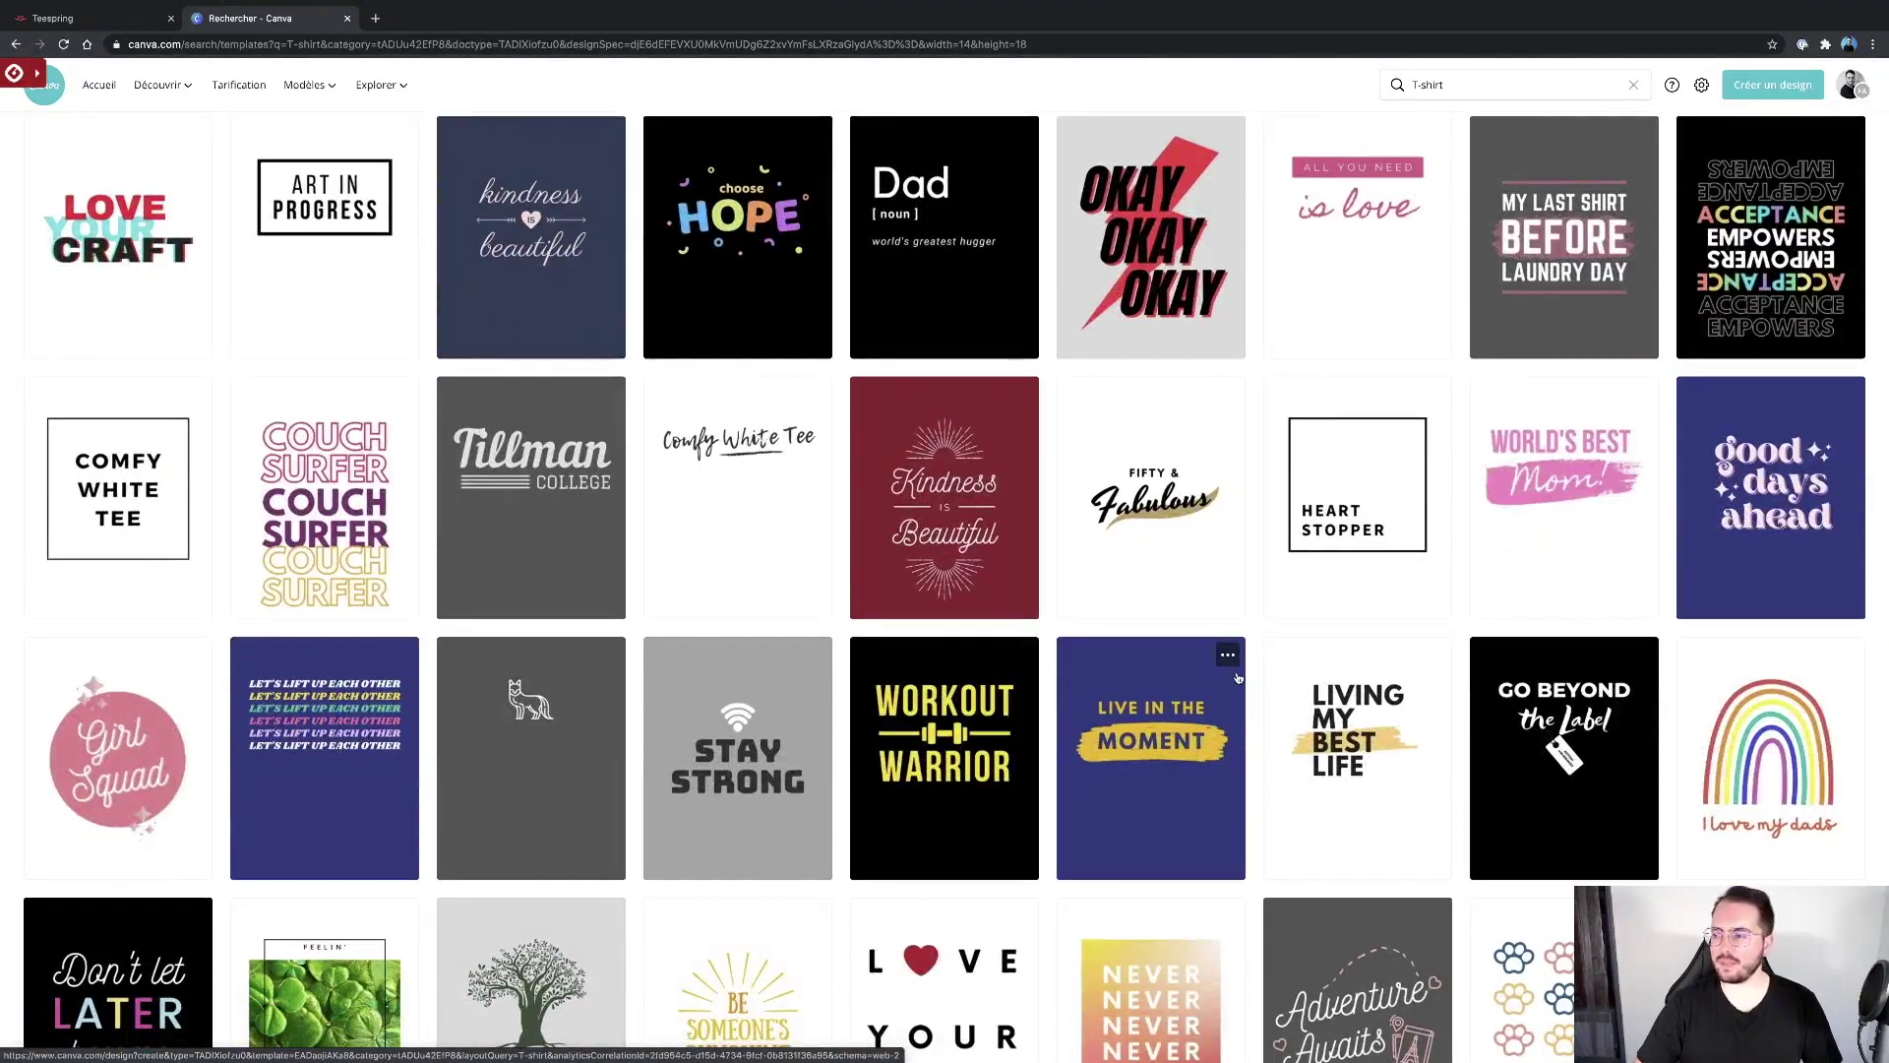
scroll(1238, 678, down, 4)
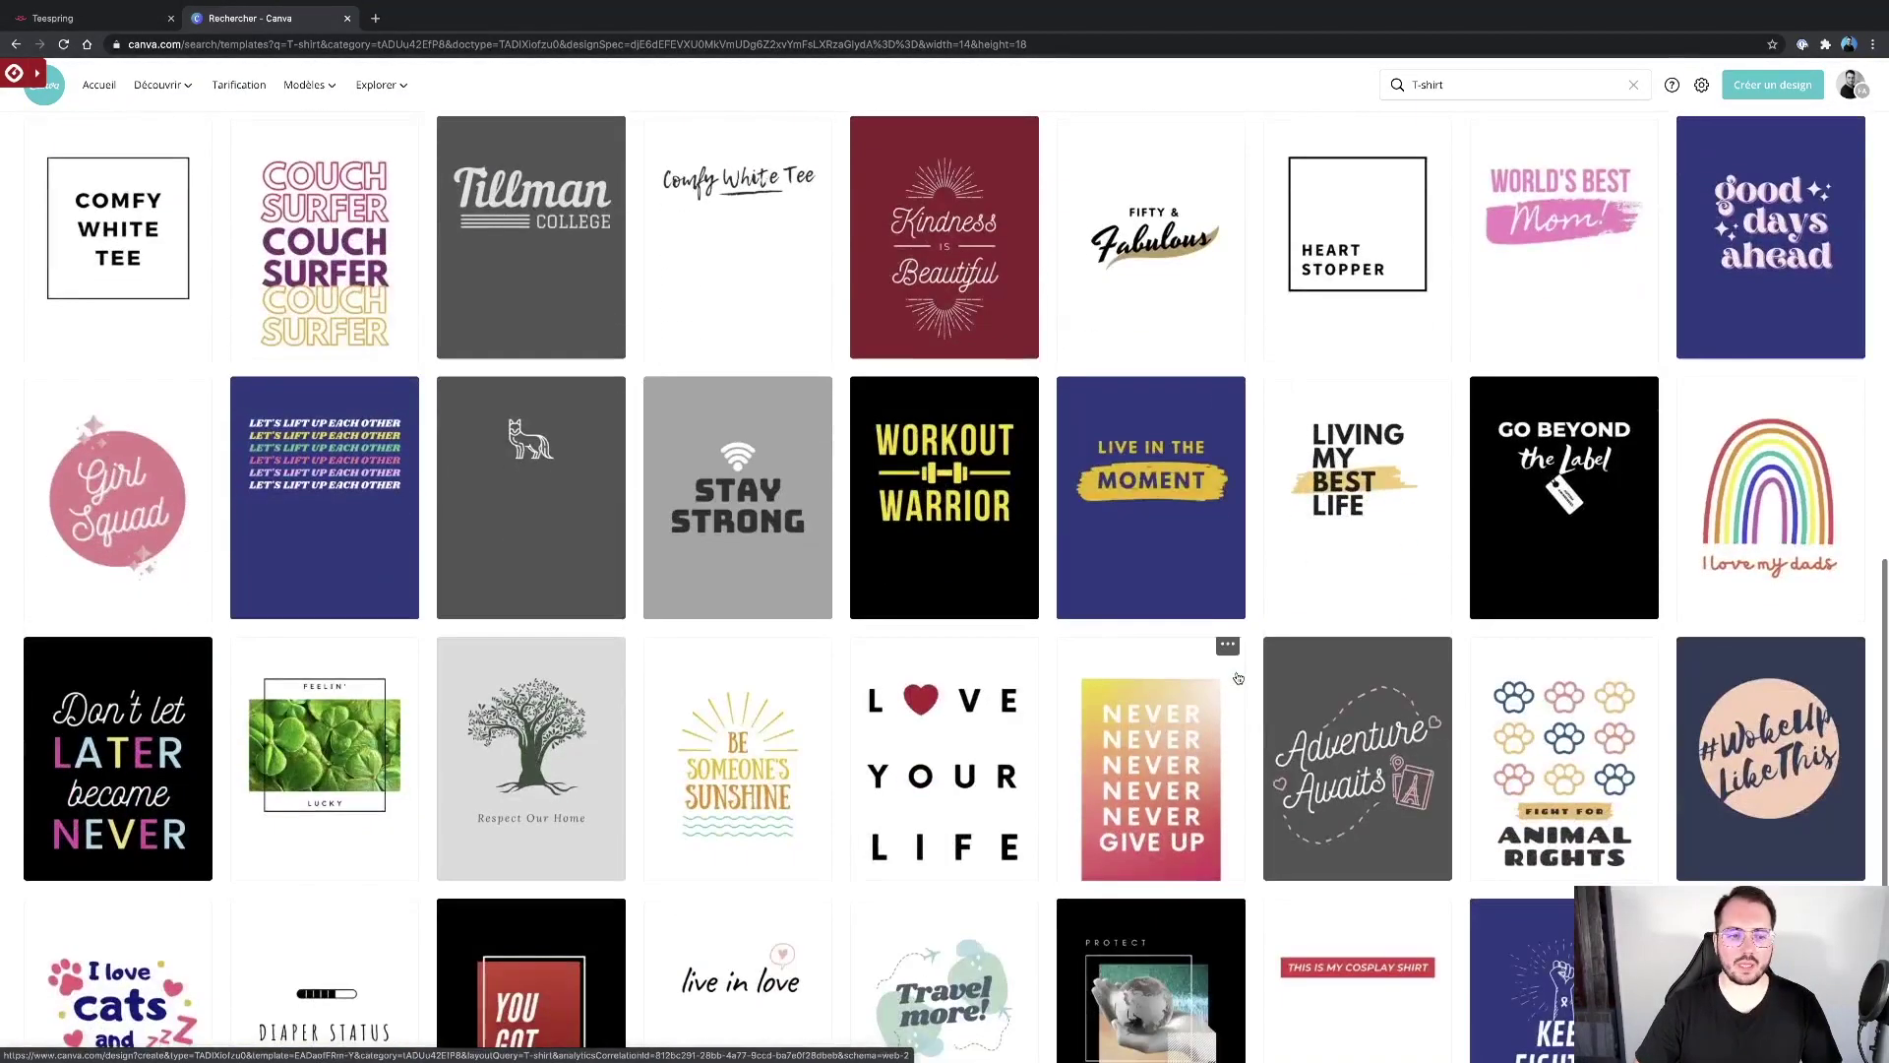
scroll(1238, 677, down, 3)
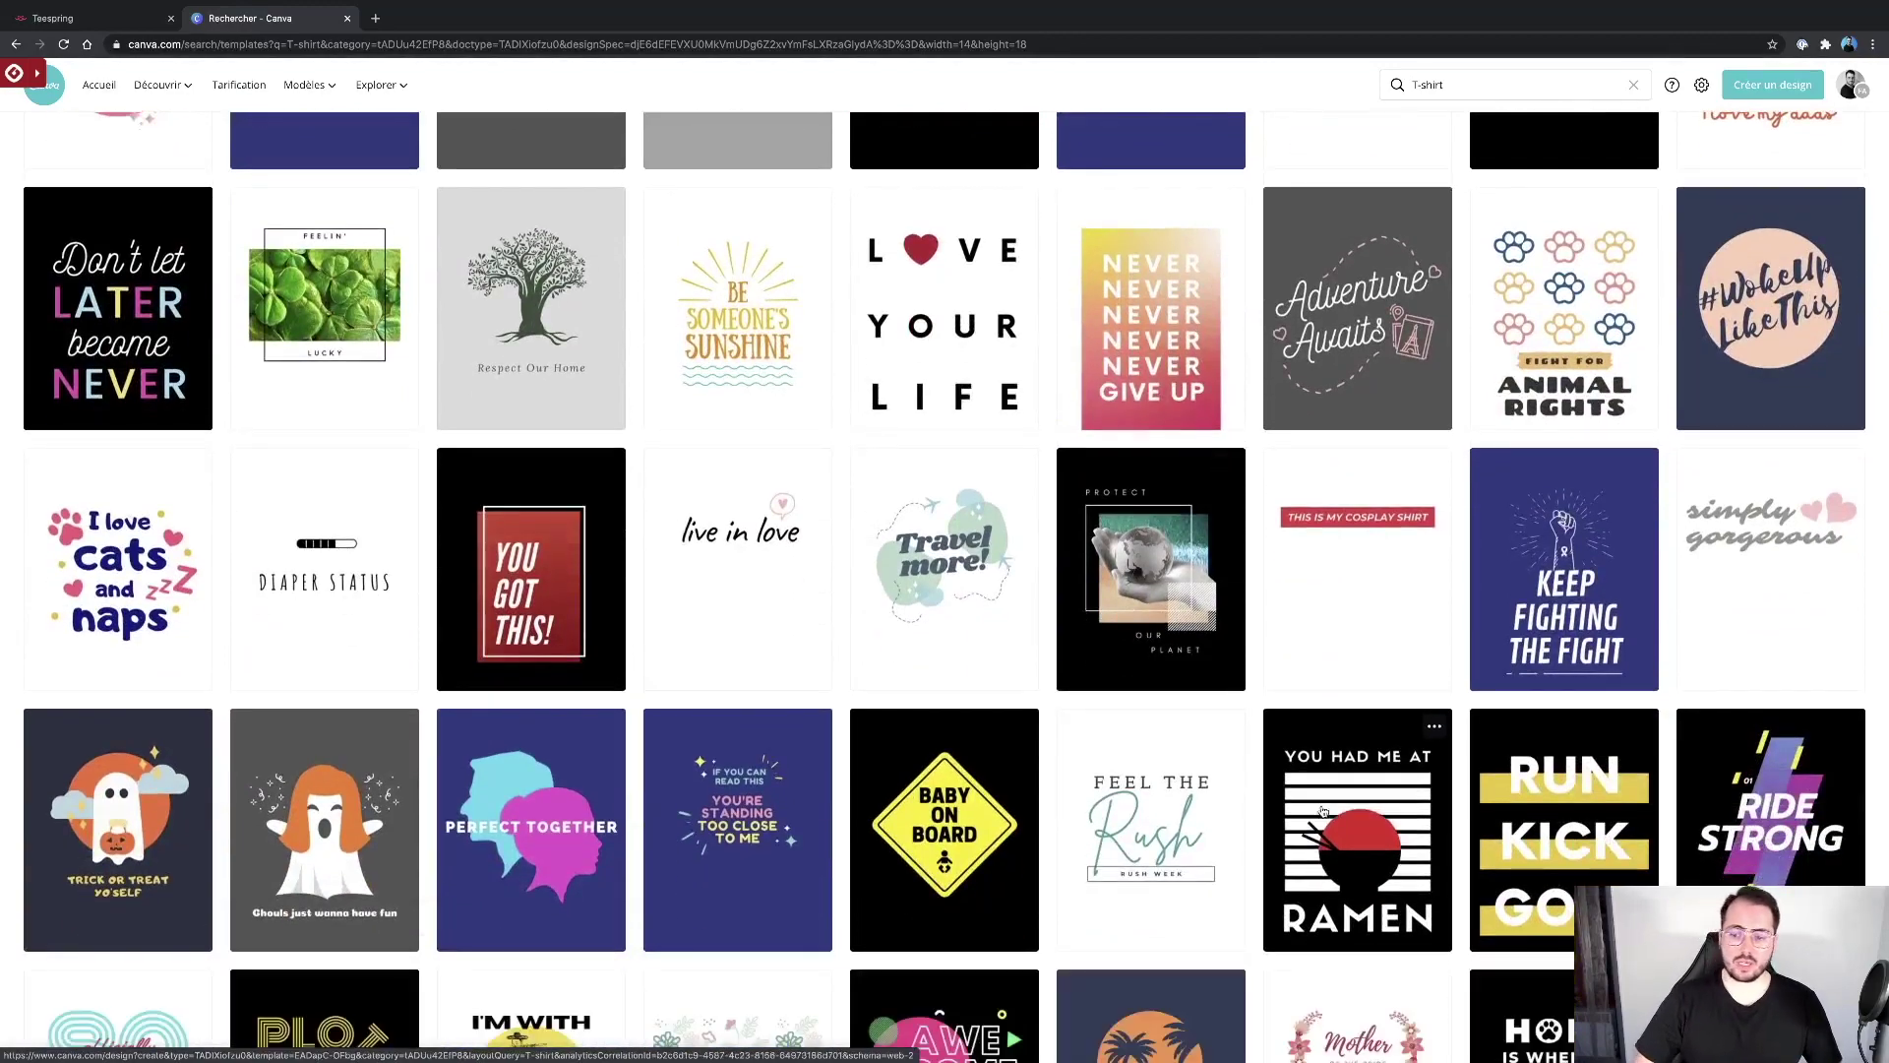
scroll(1326, 816, down, 2)
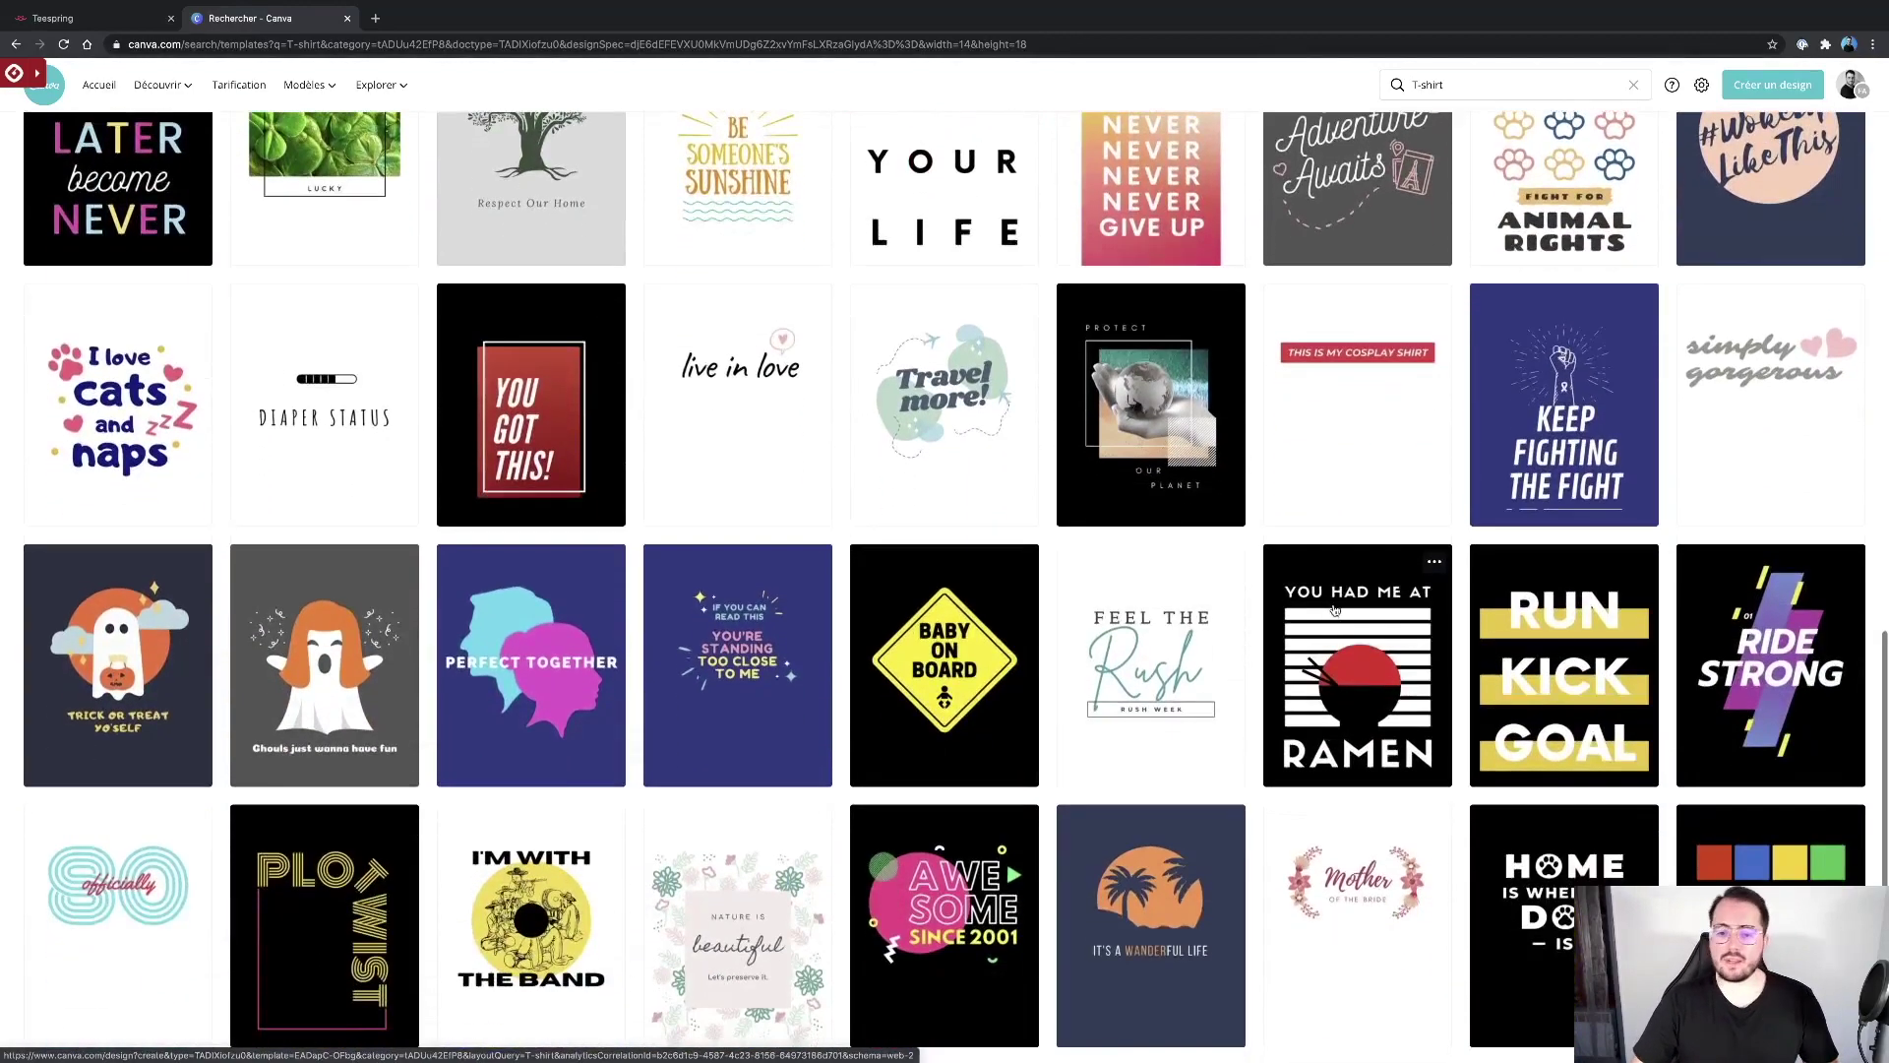
click(1338, 617)
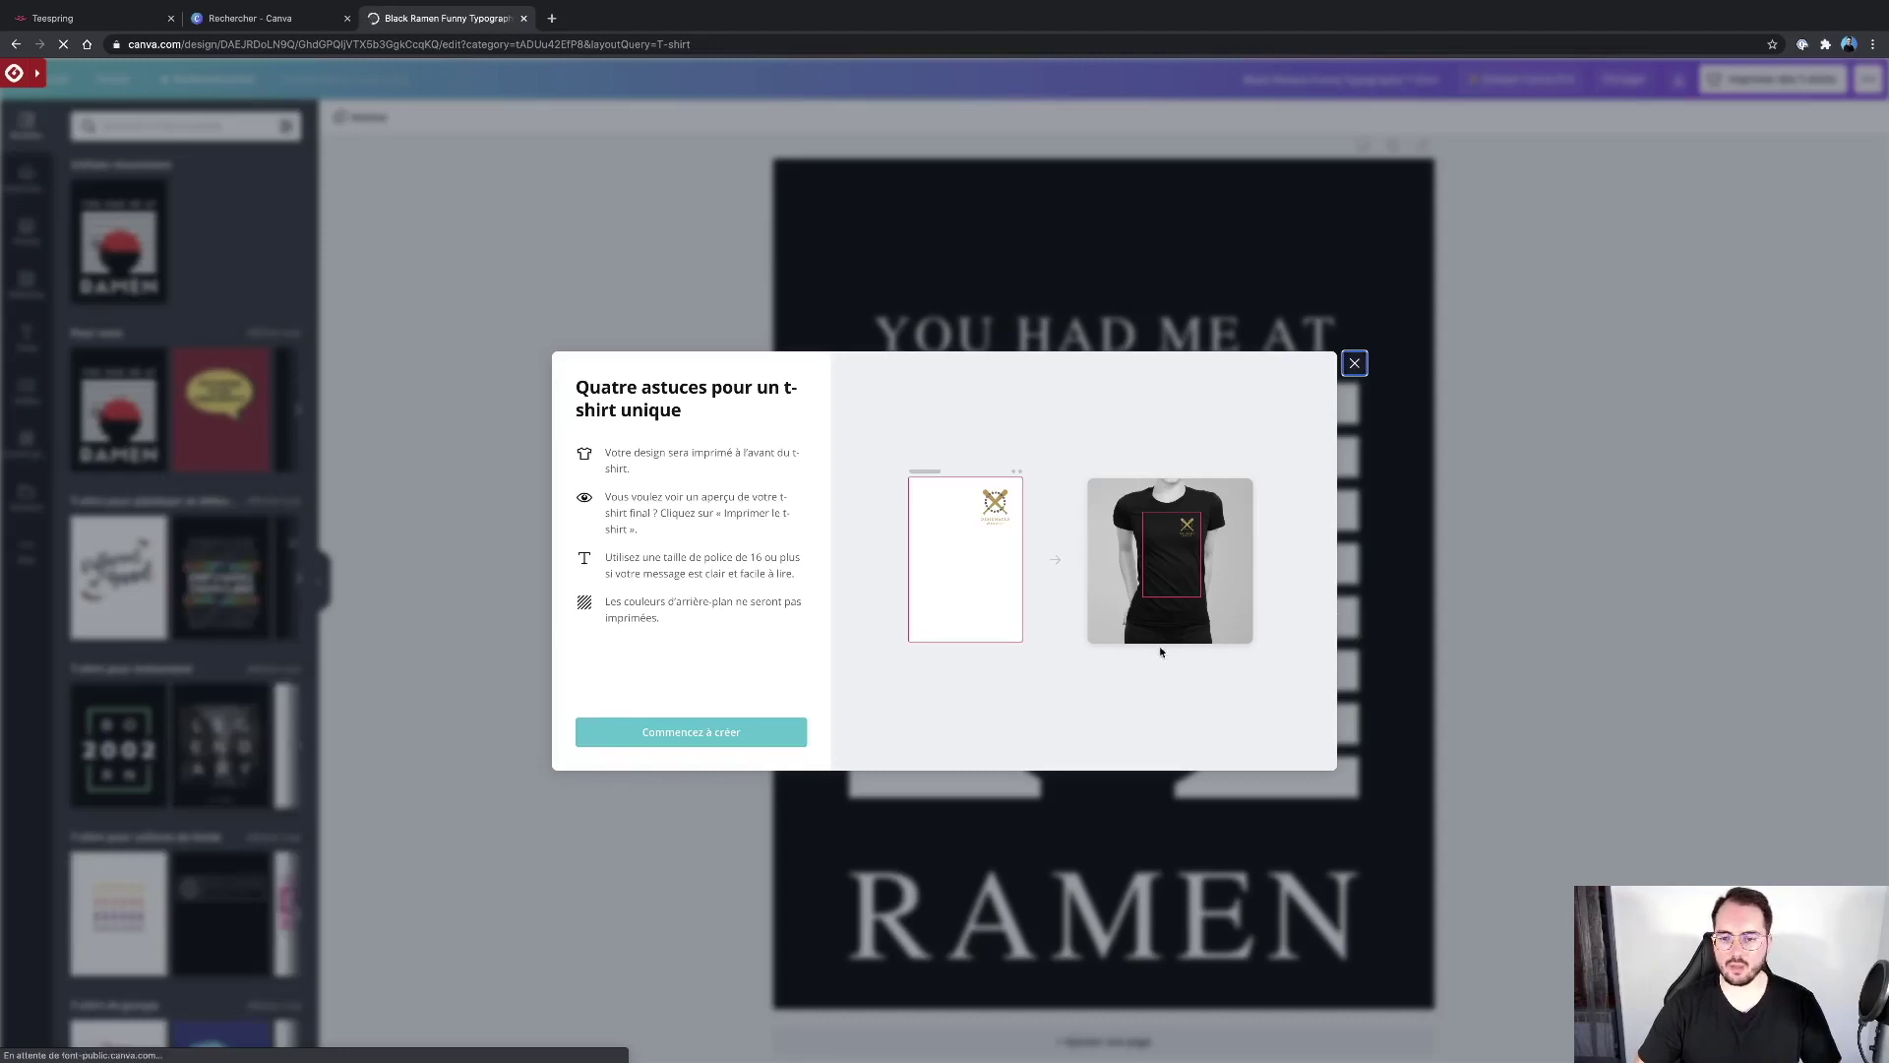
click(735, 740)
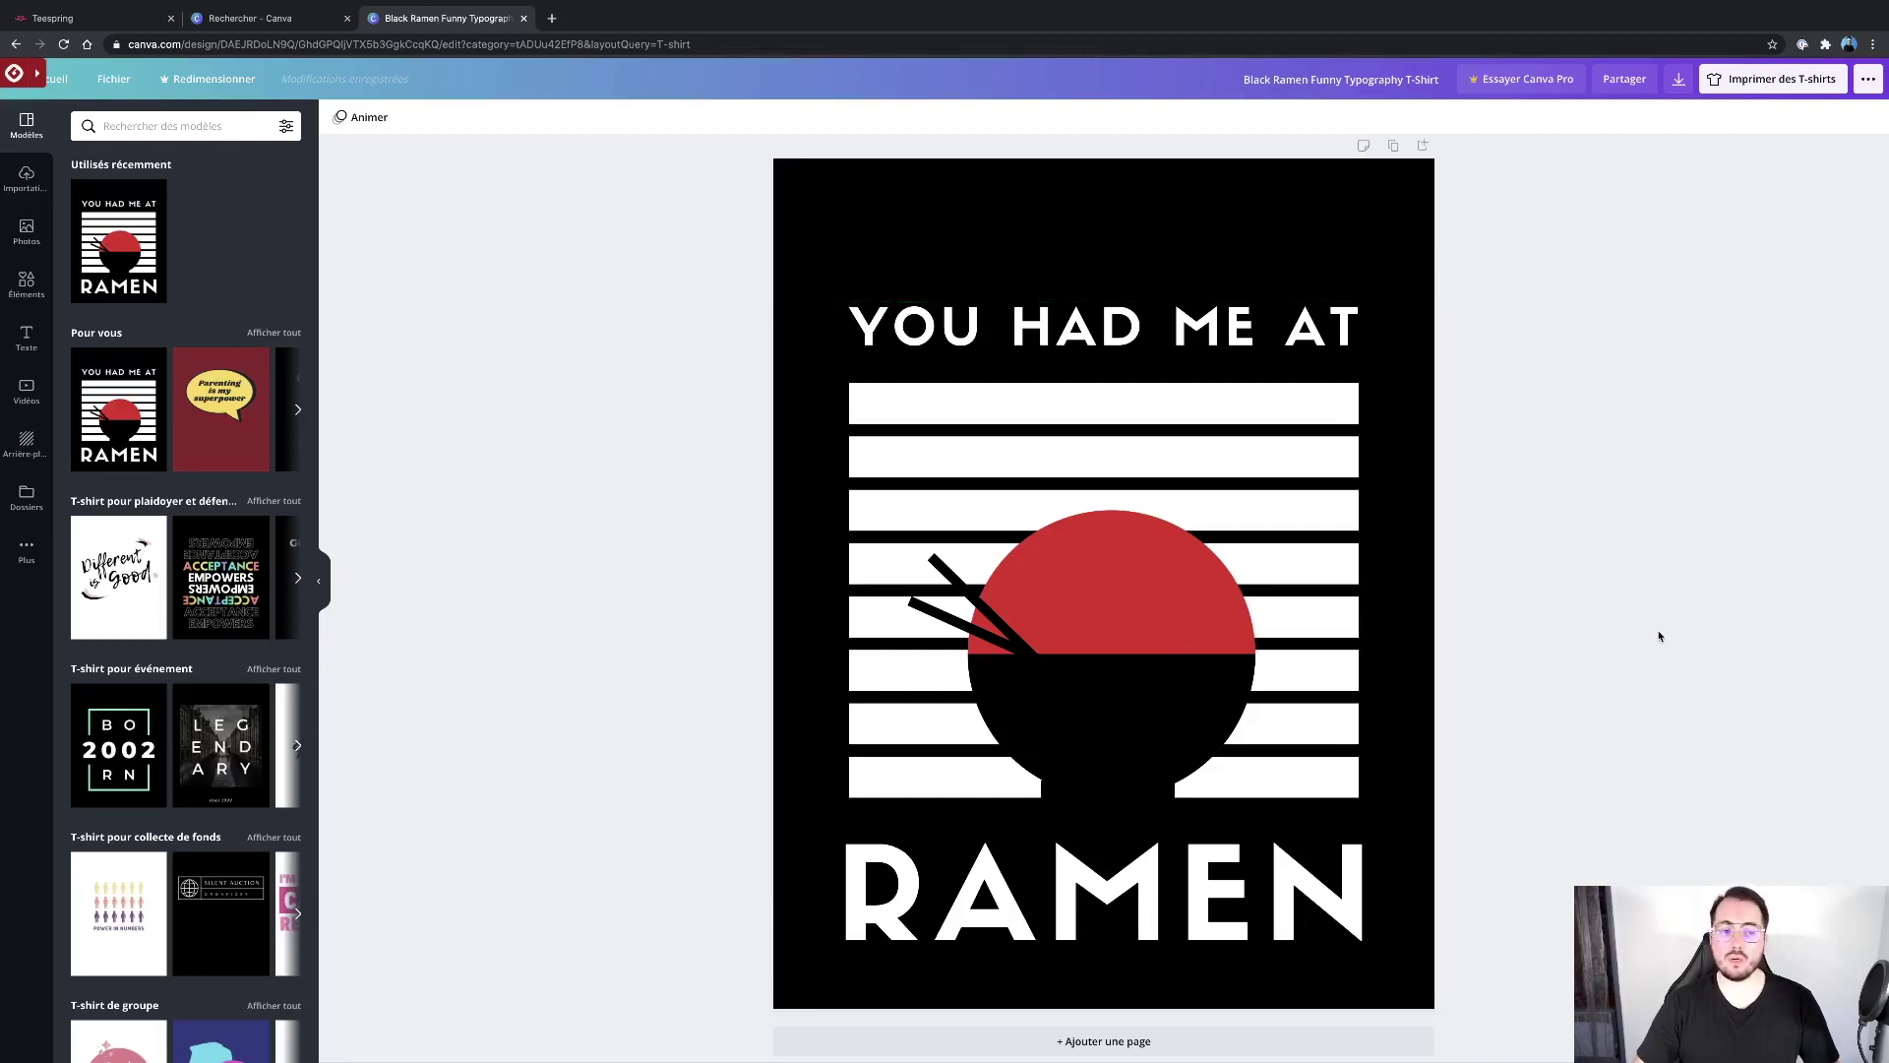
Step: Examine the design's editable parts: the ramen bowl graphic, the "YOU HAD ME AT" text and the background colour choices
click(1247, 540)
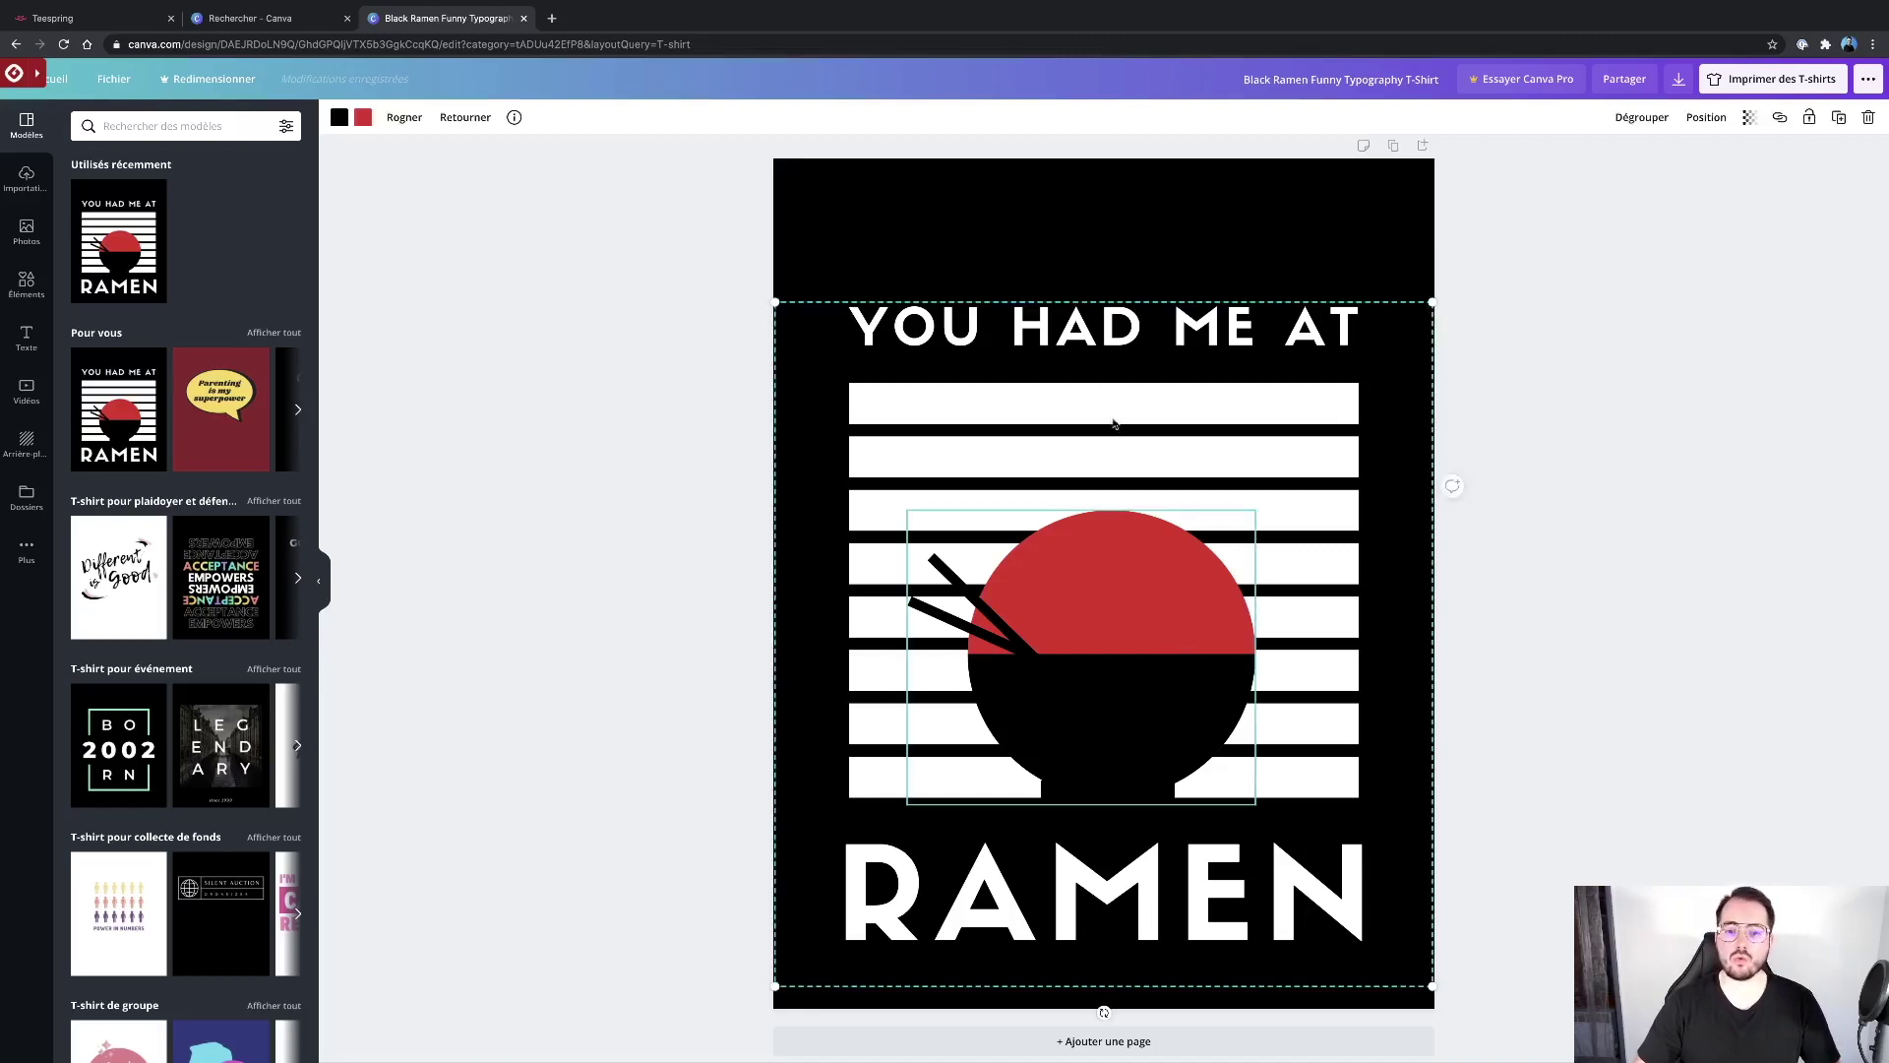
click(1076, 312)
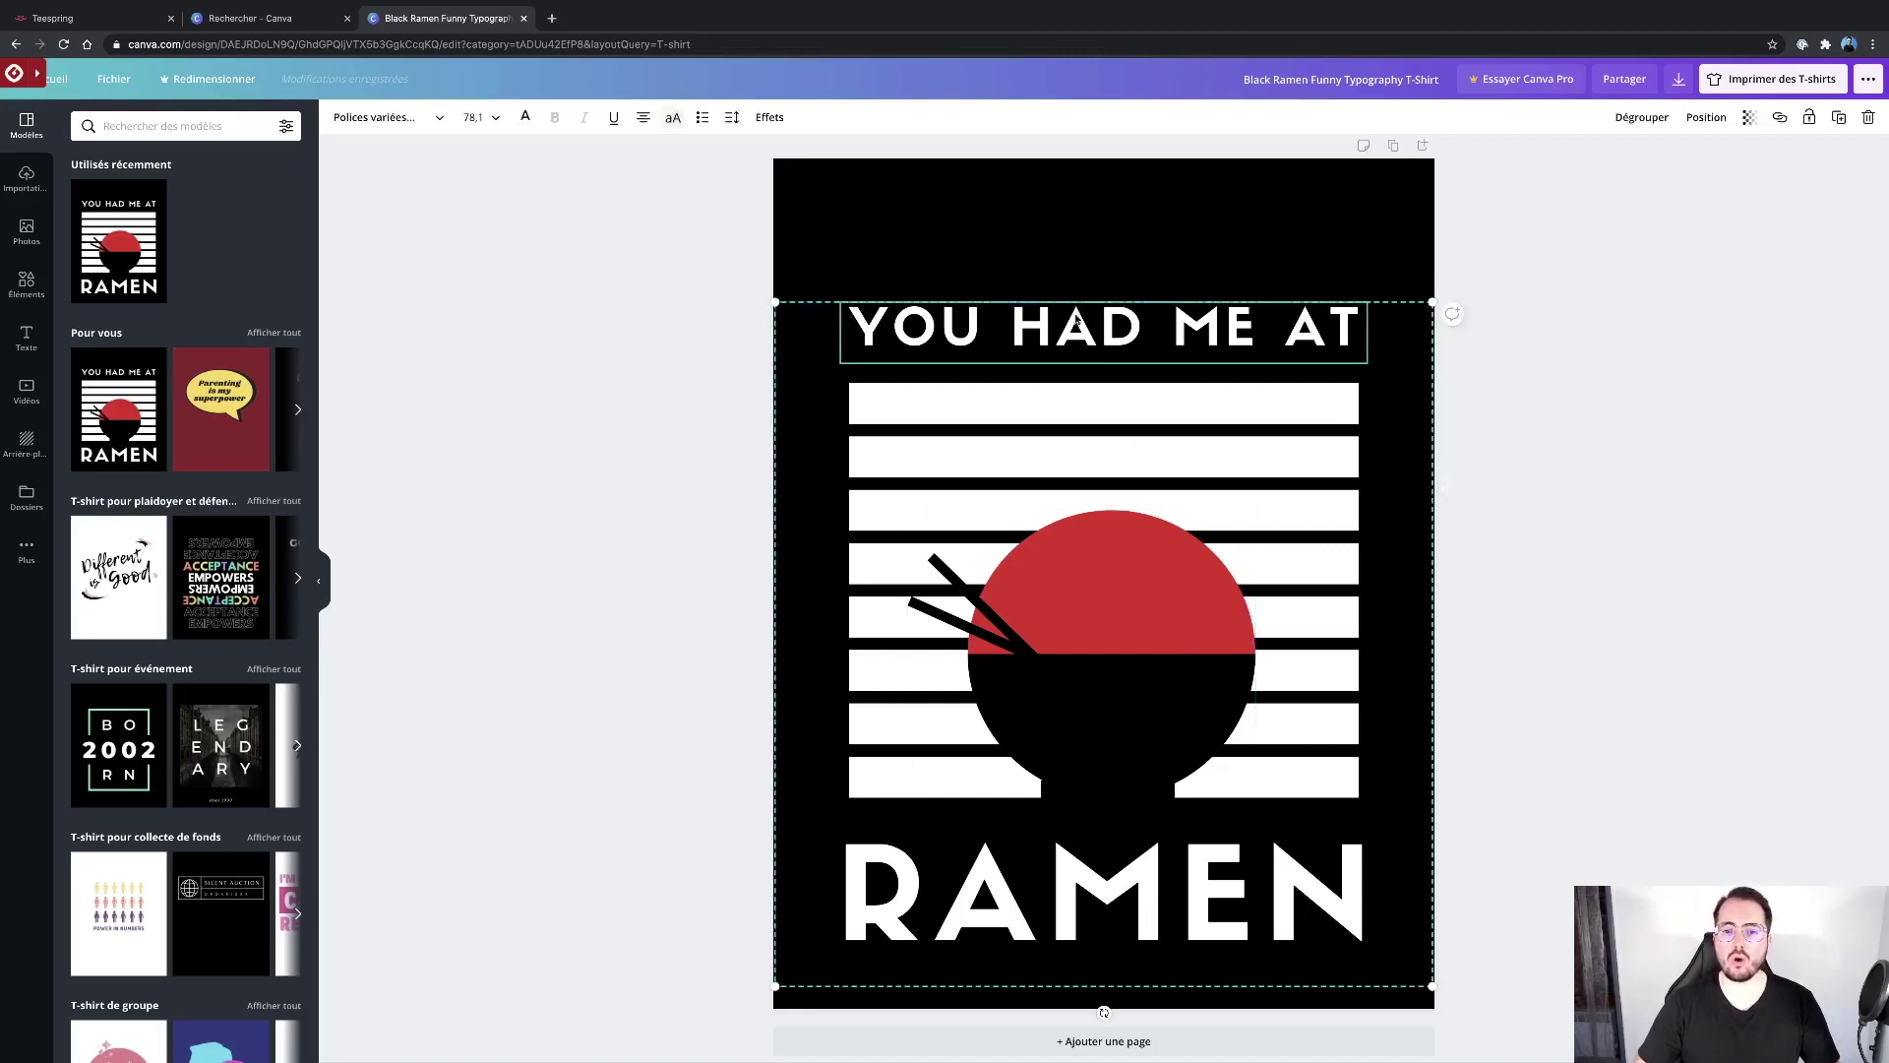
double_click(1078, 327)
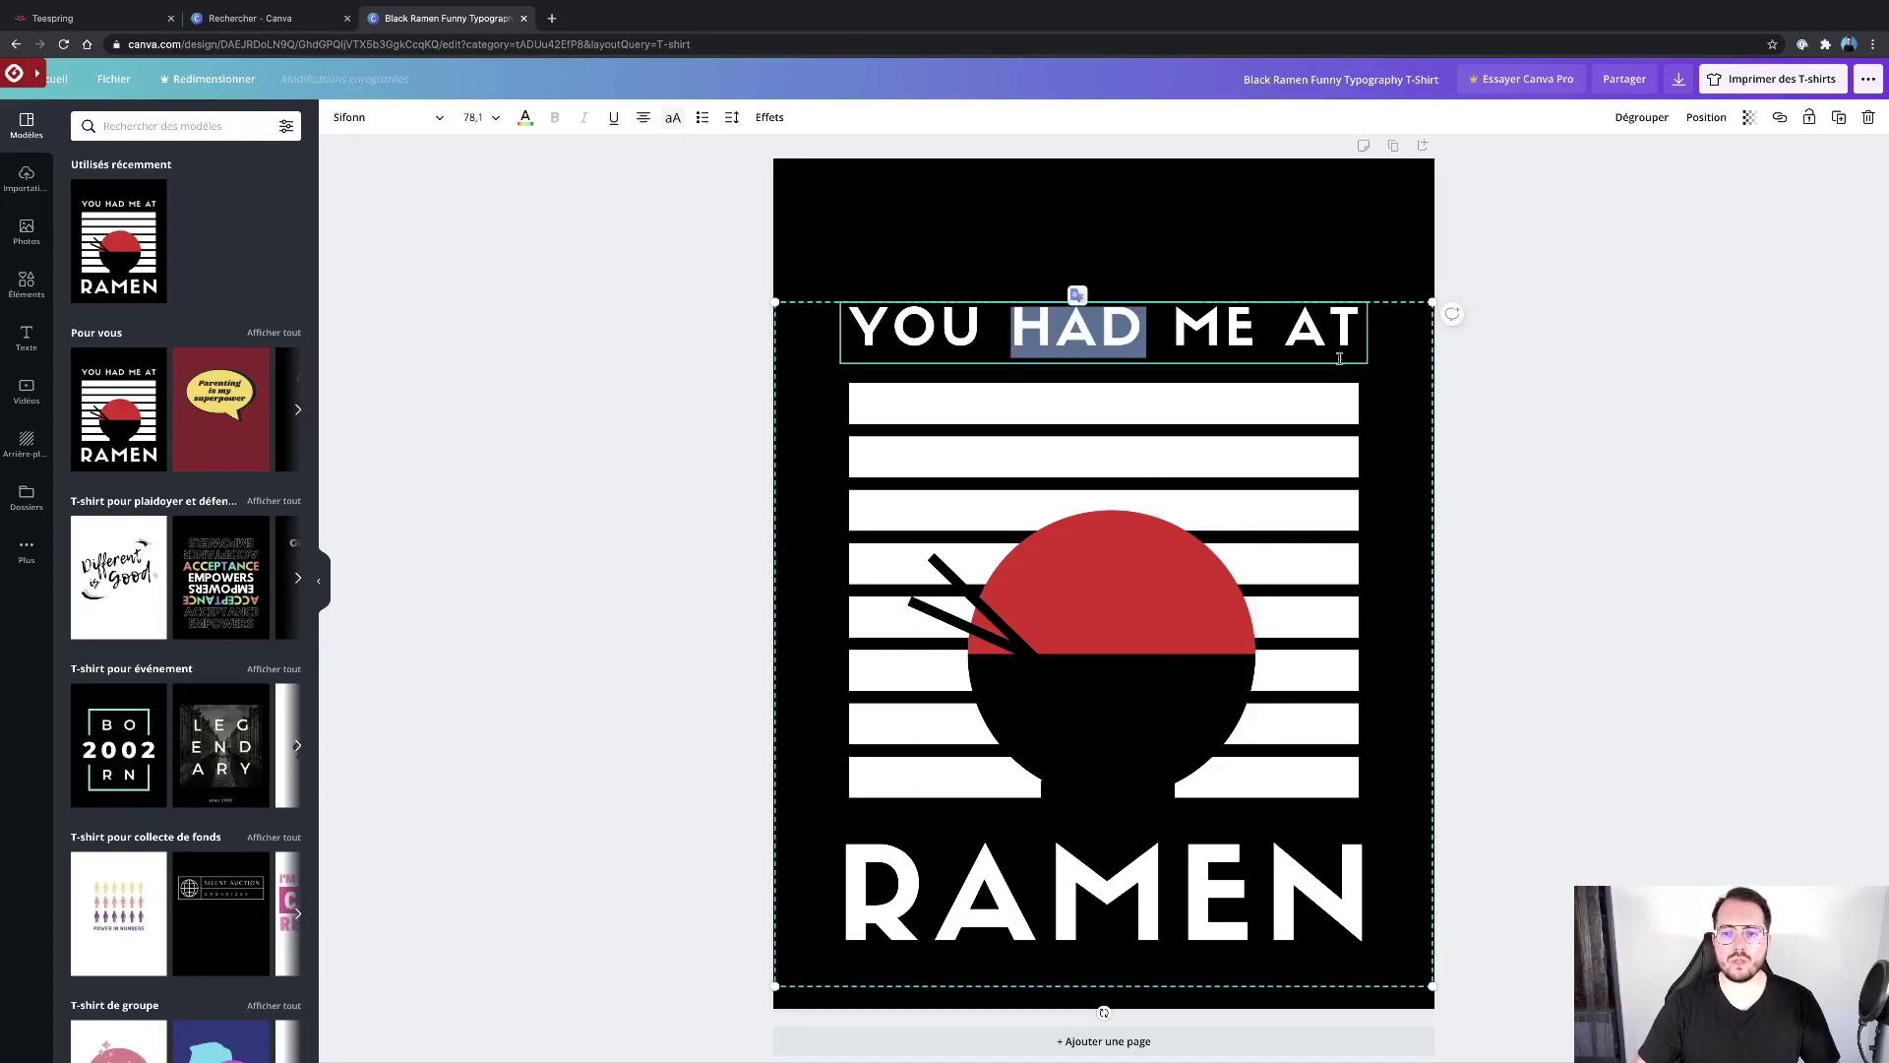
click(1468, 382)
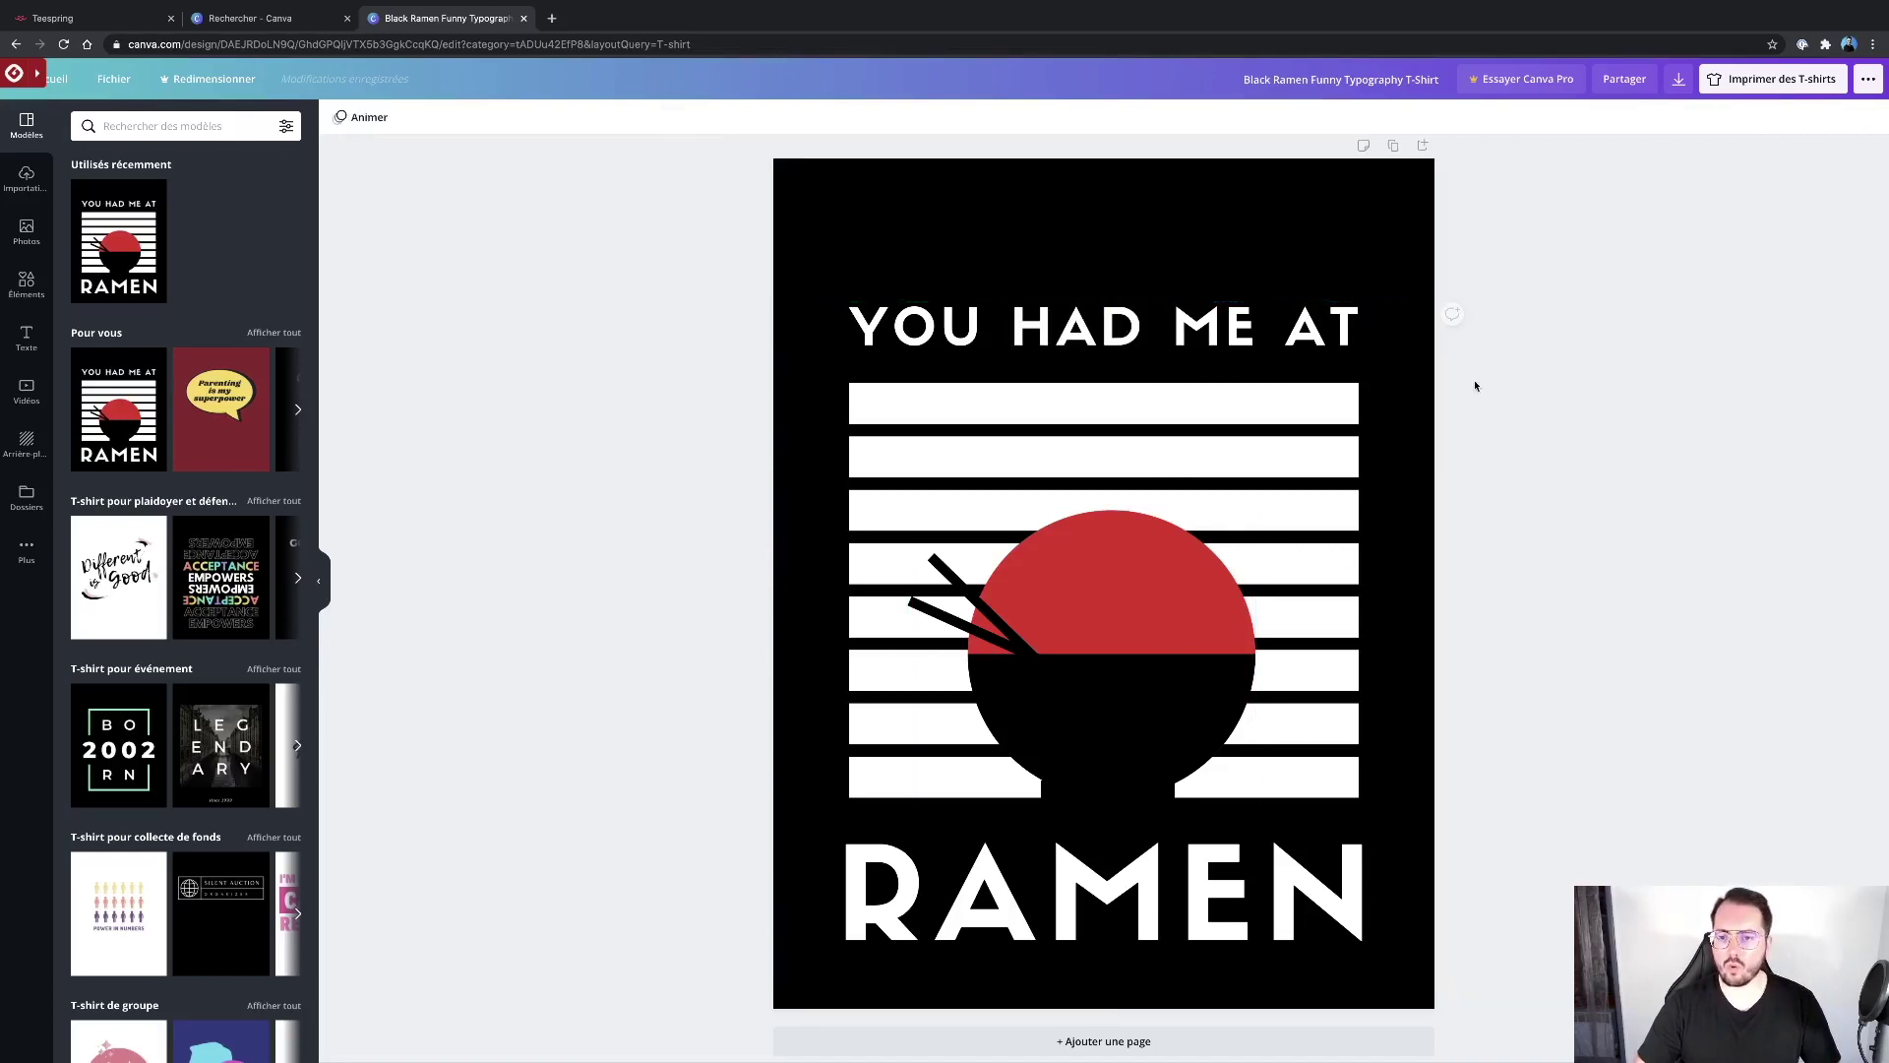
click(1051, 338)
click(1167, 276)
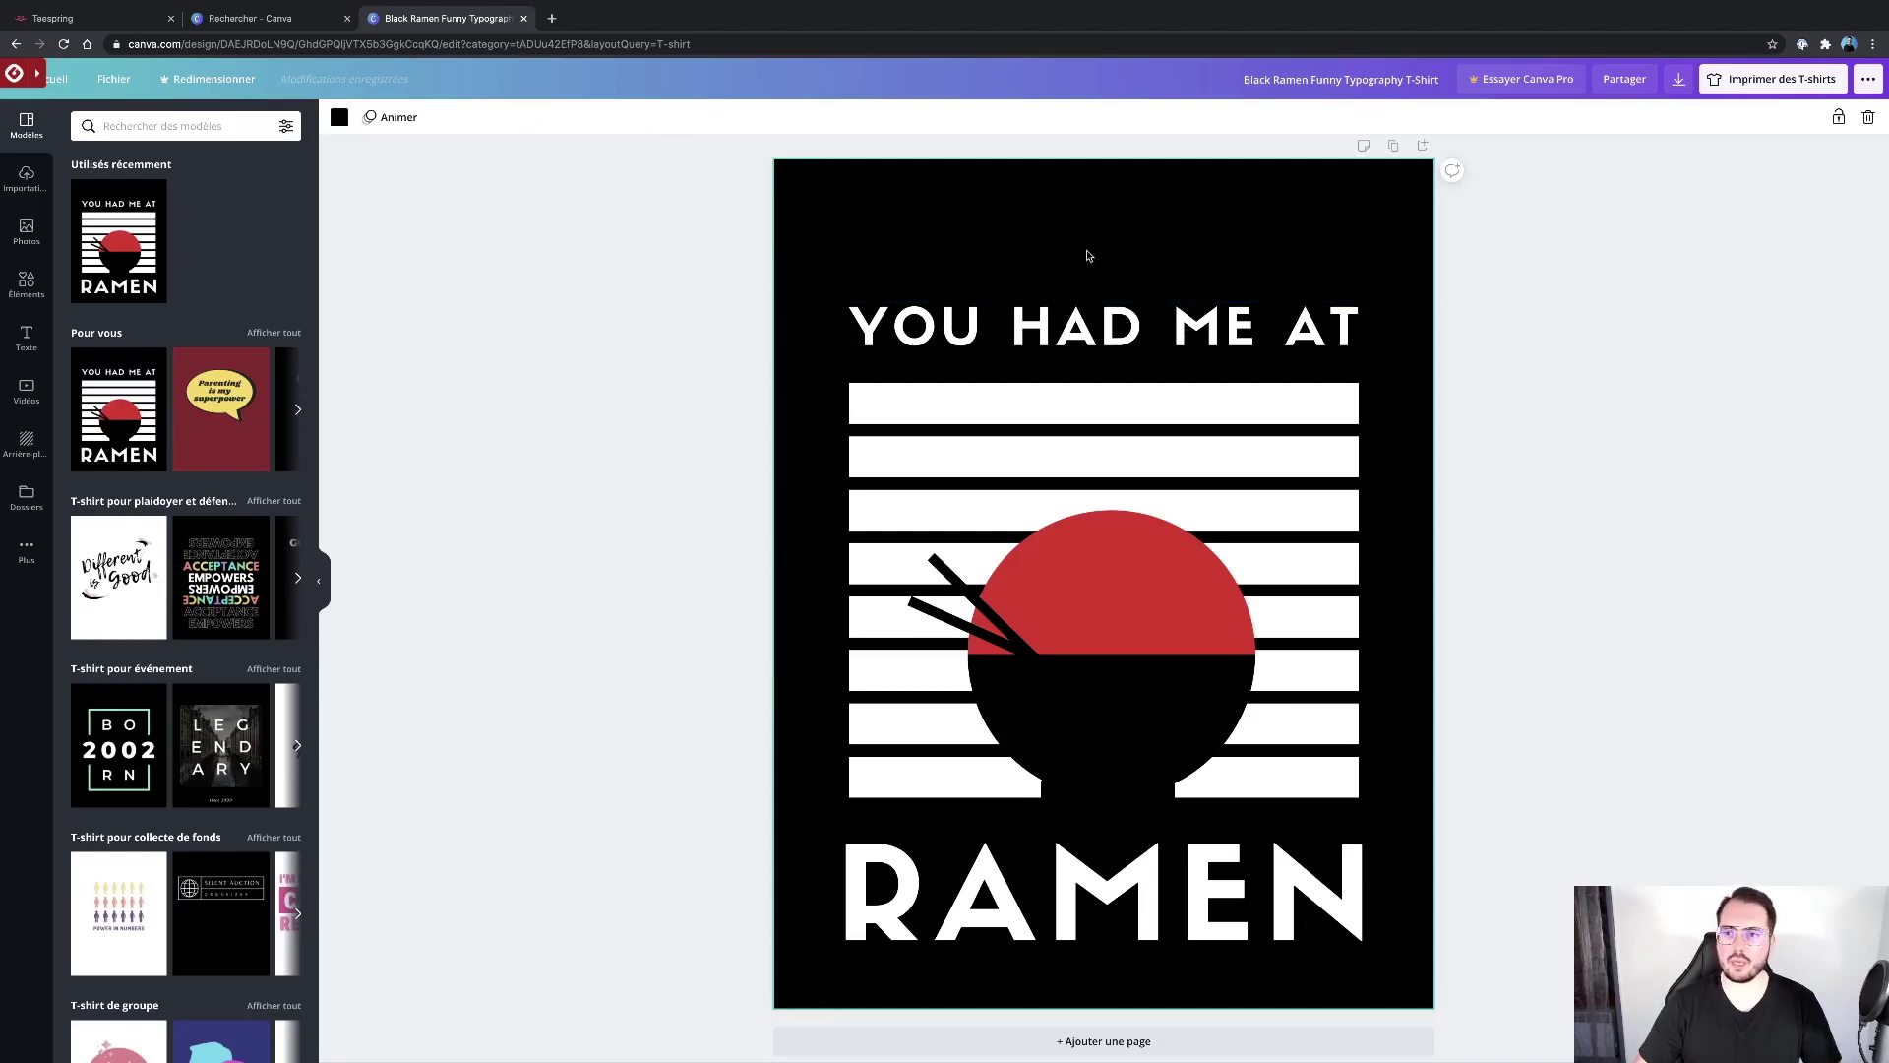
click(340, 117)
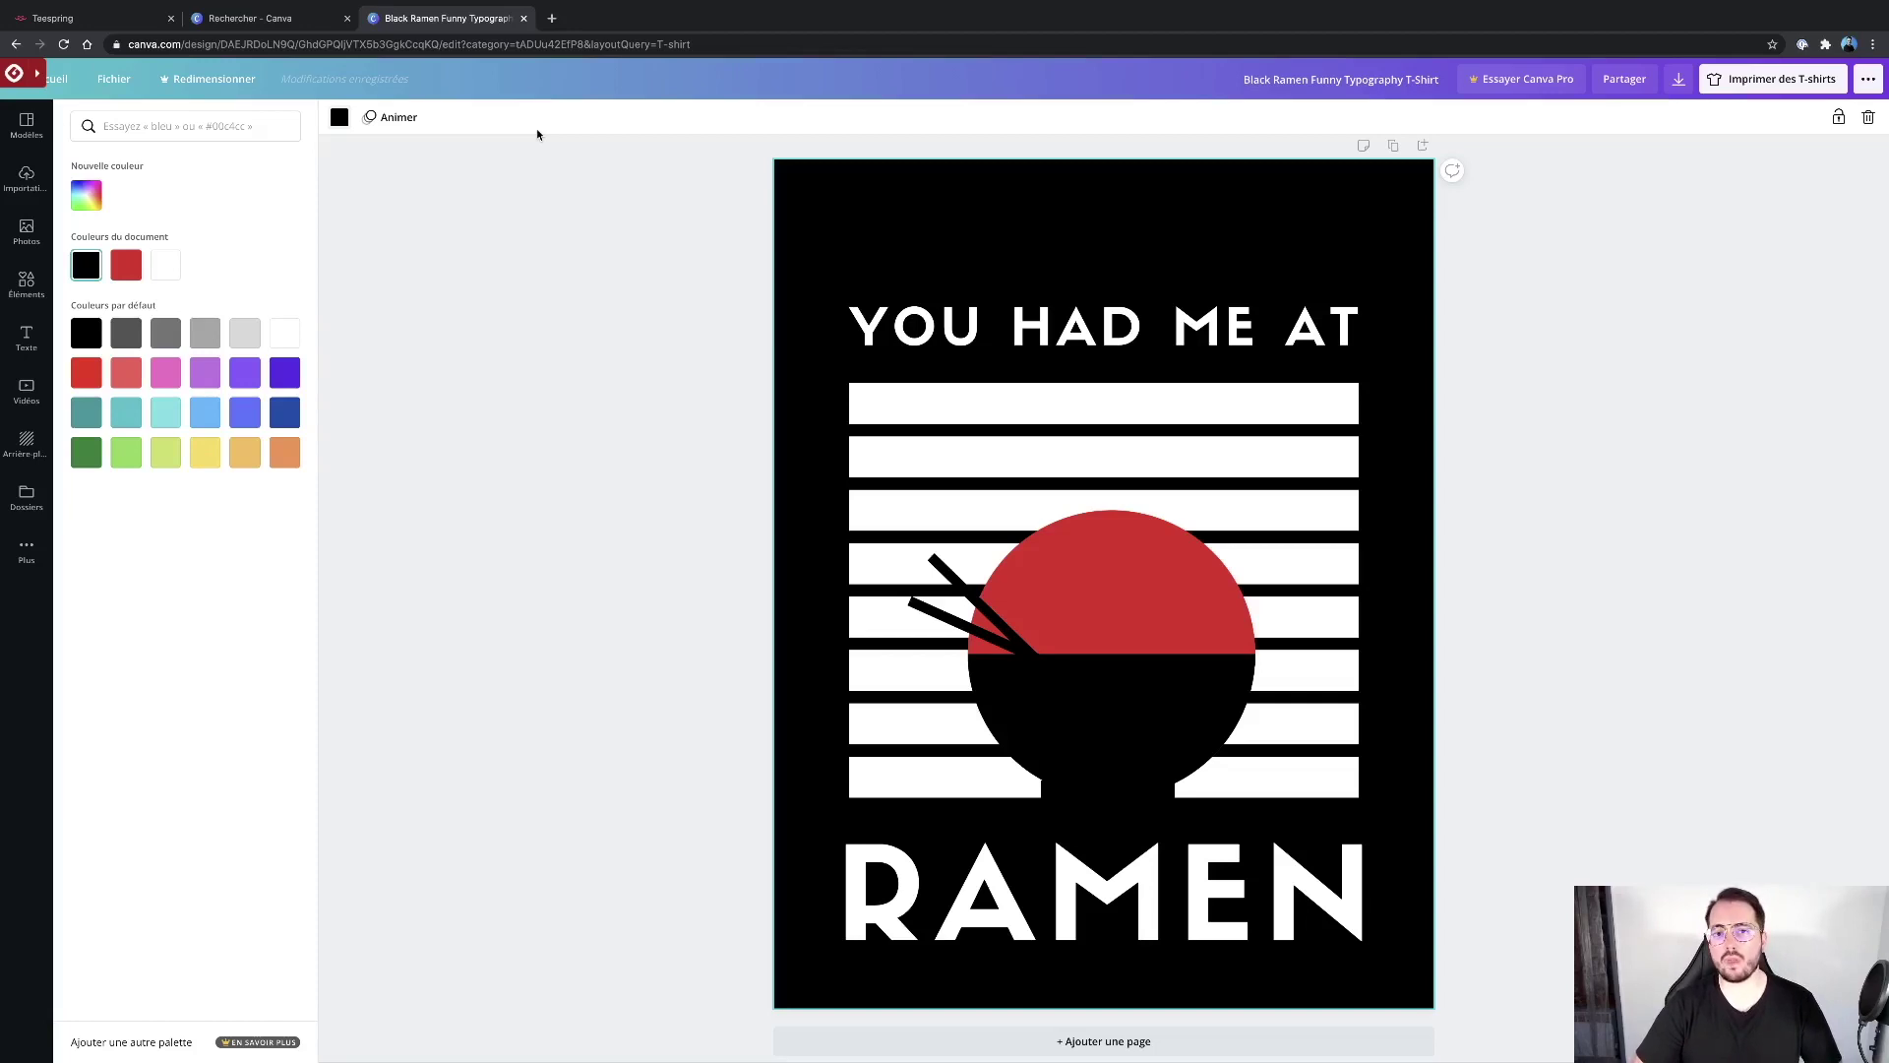
click(580, 386)
scroll(167, 701, down, 5)
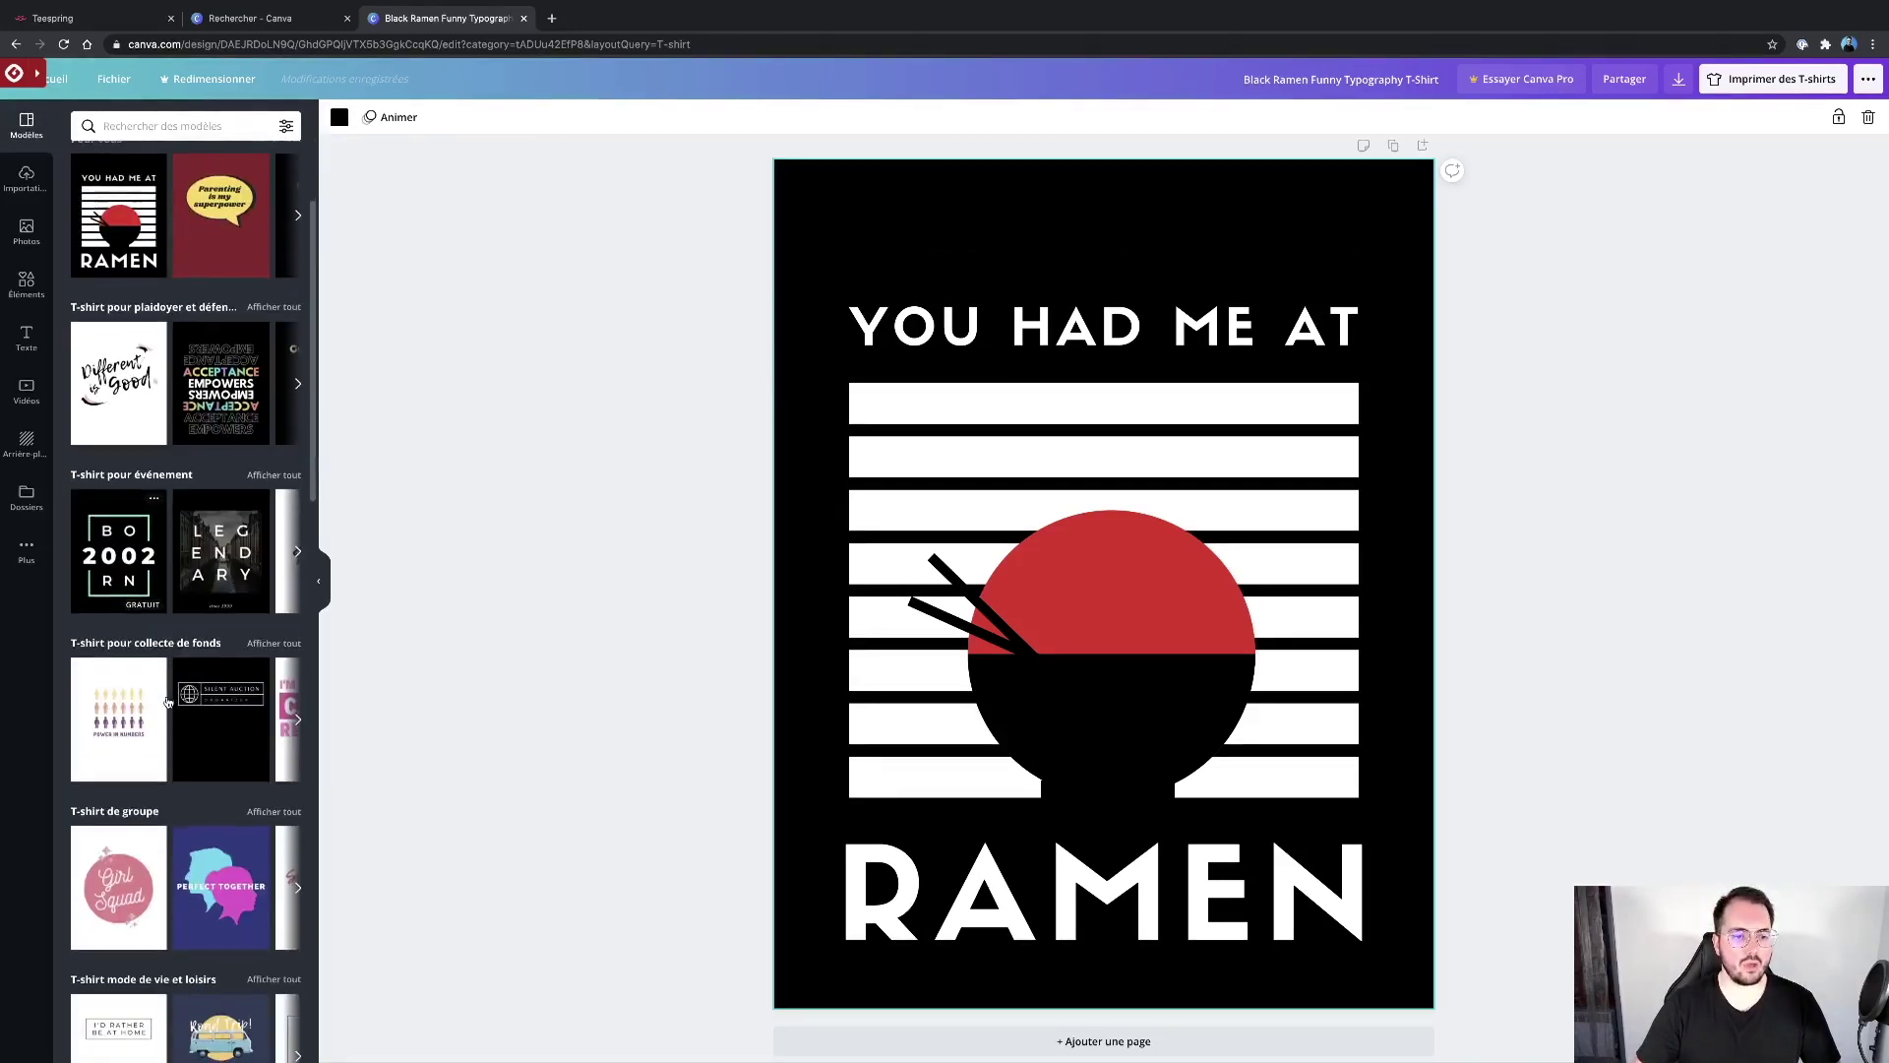
scroll(167, 701, down, 3)
click(1186, 771)
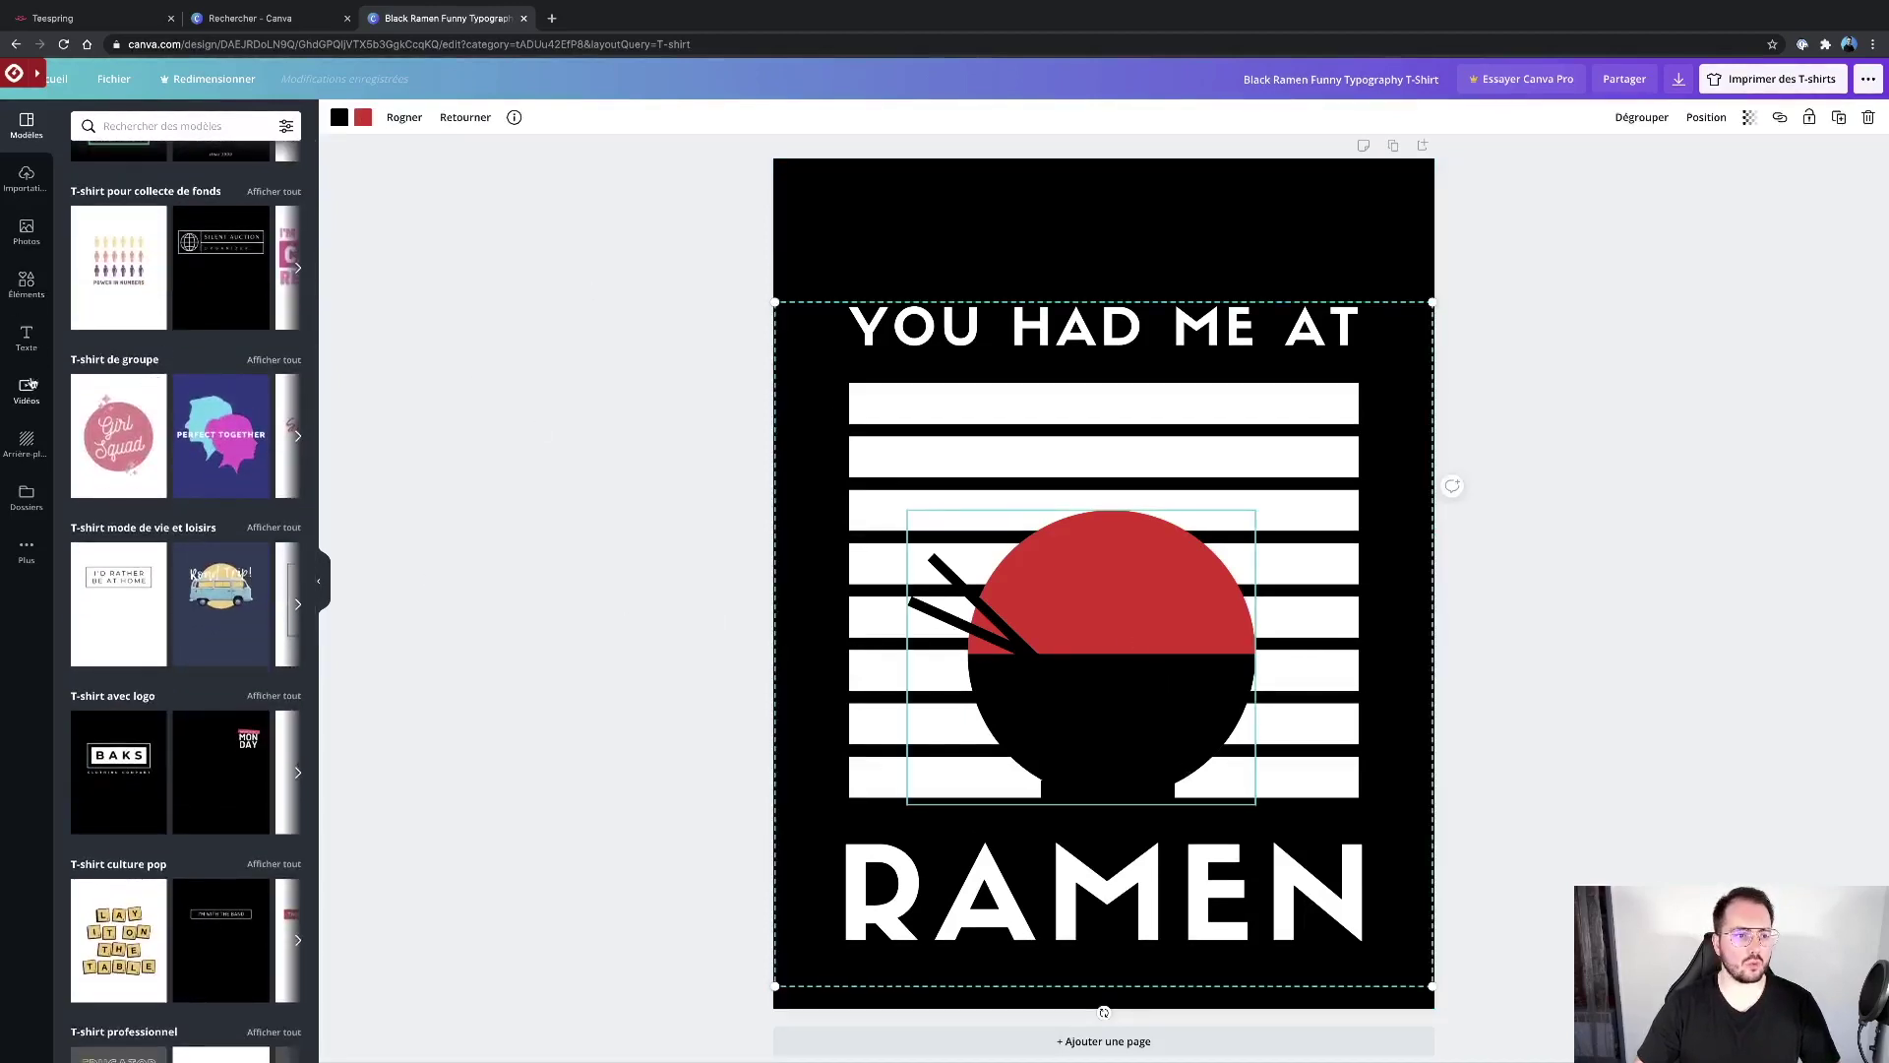
Step: Search the graphic elements for "japon" and deselect the bowl group on the design
click(24, 285)
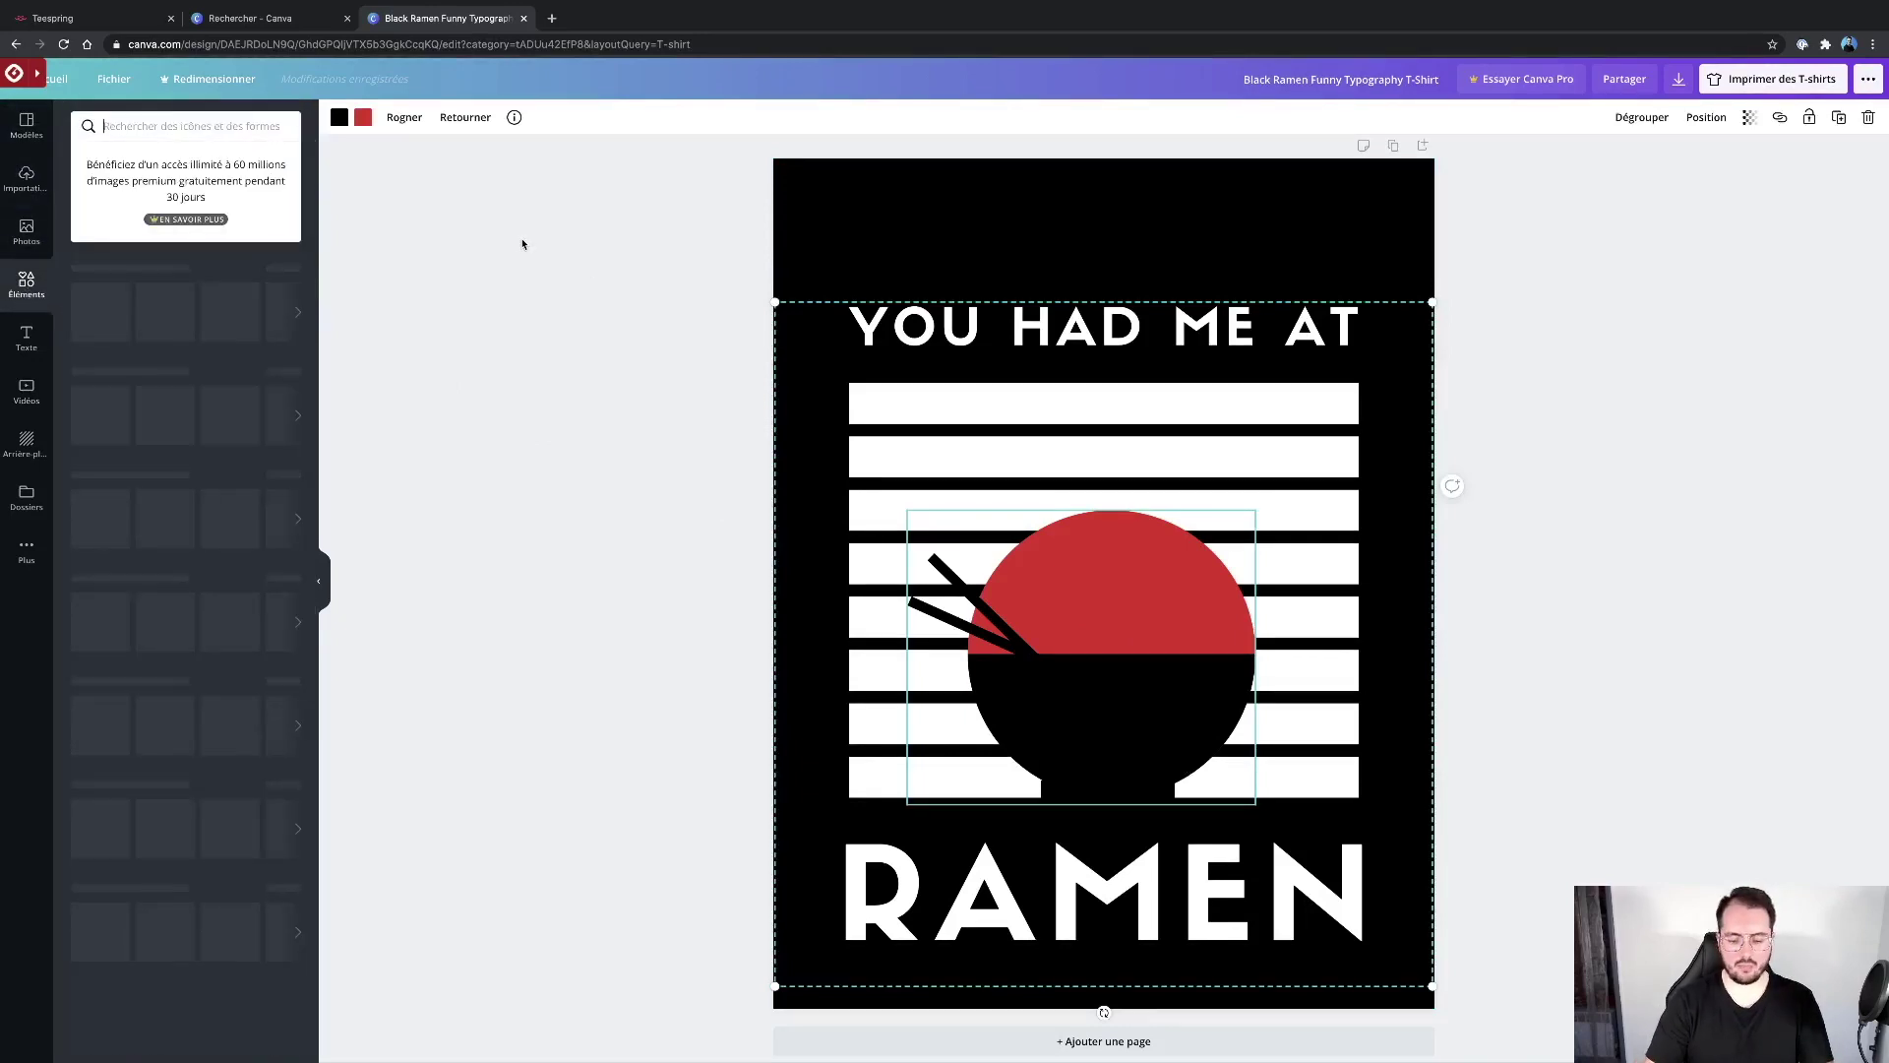
text(japo)
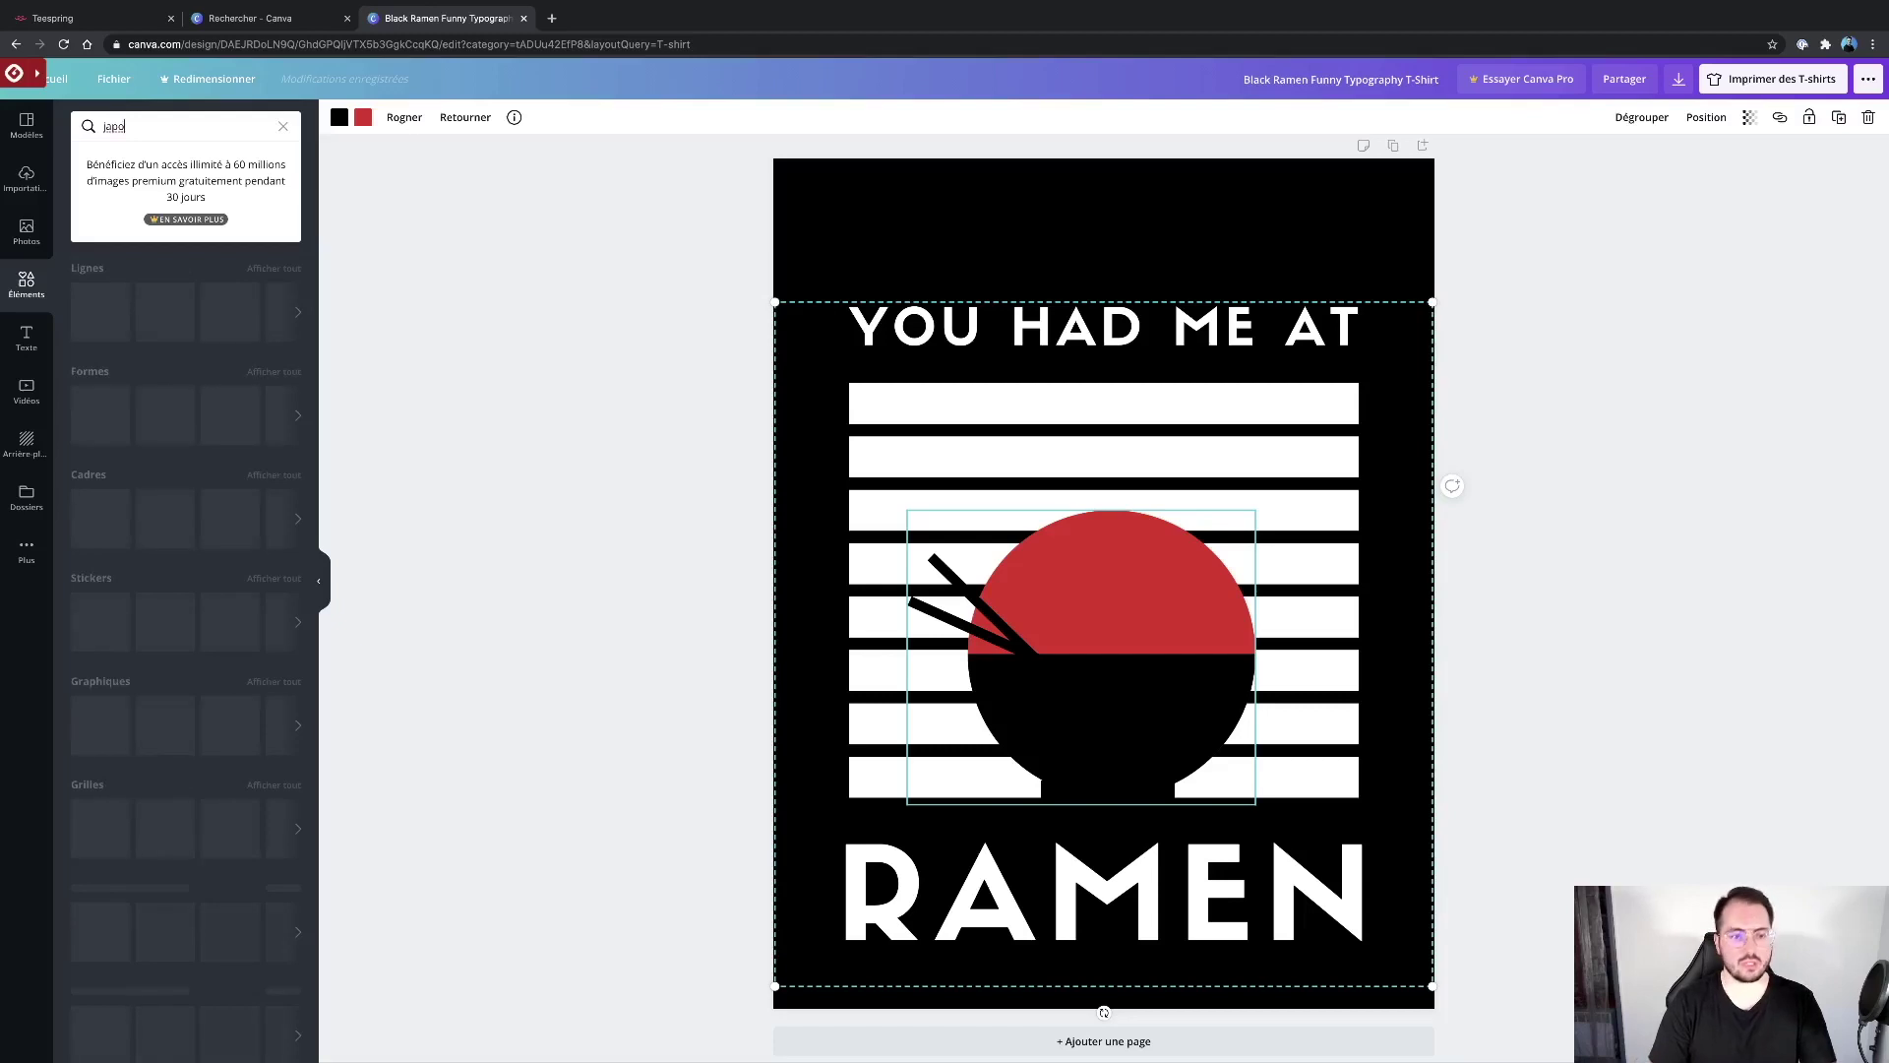
text(n)
key(Return)
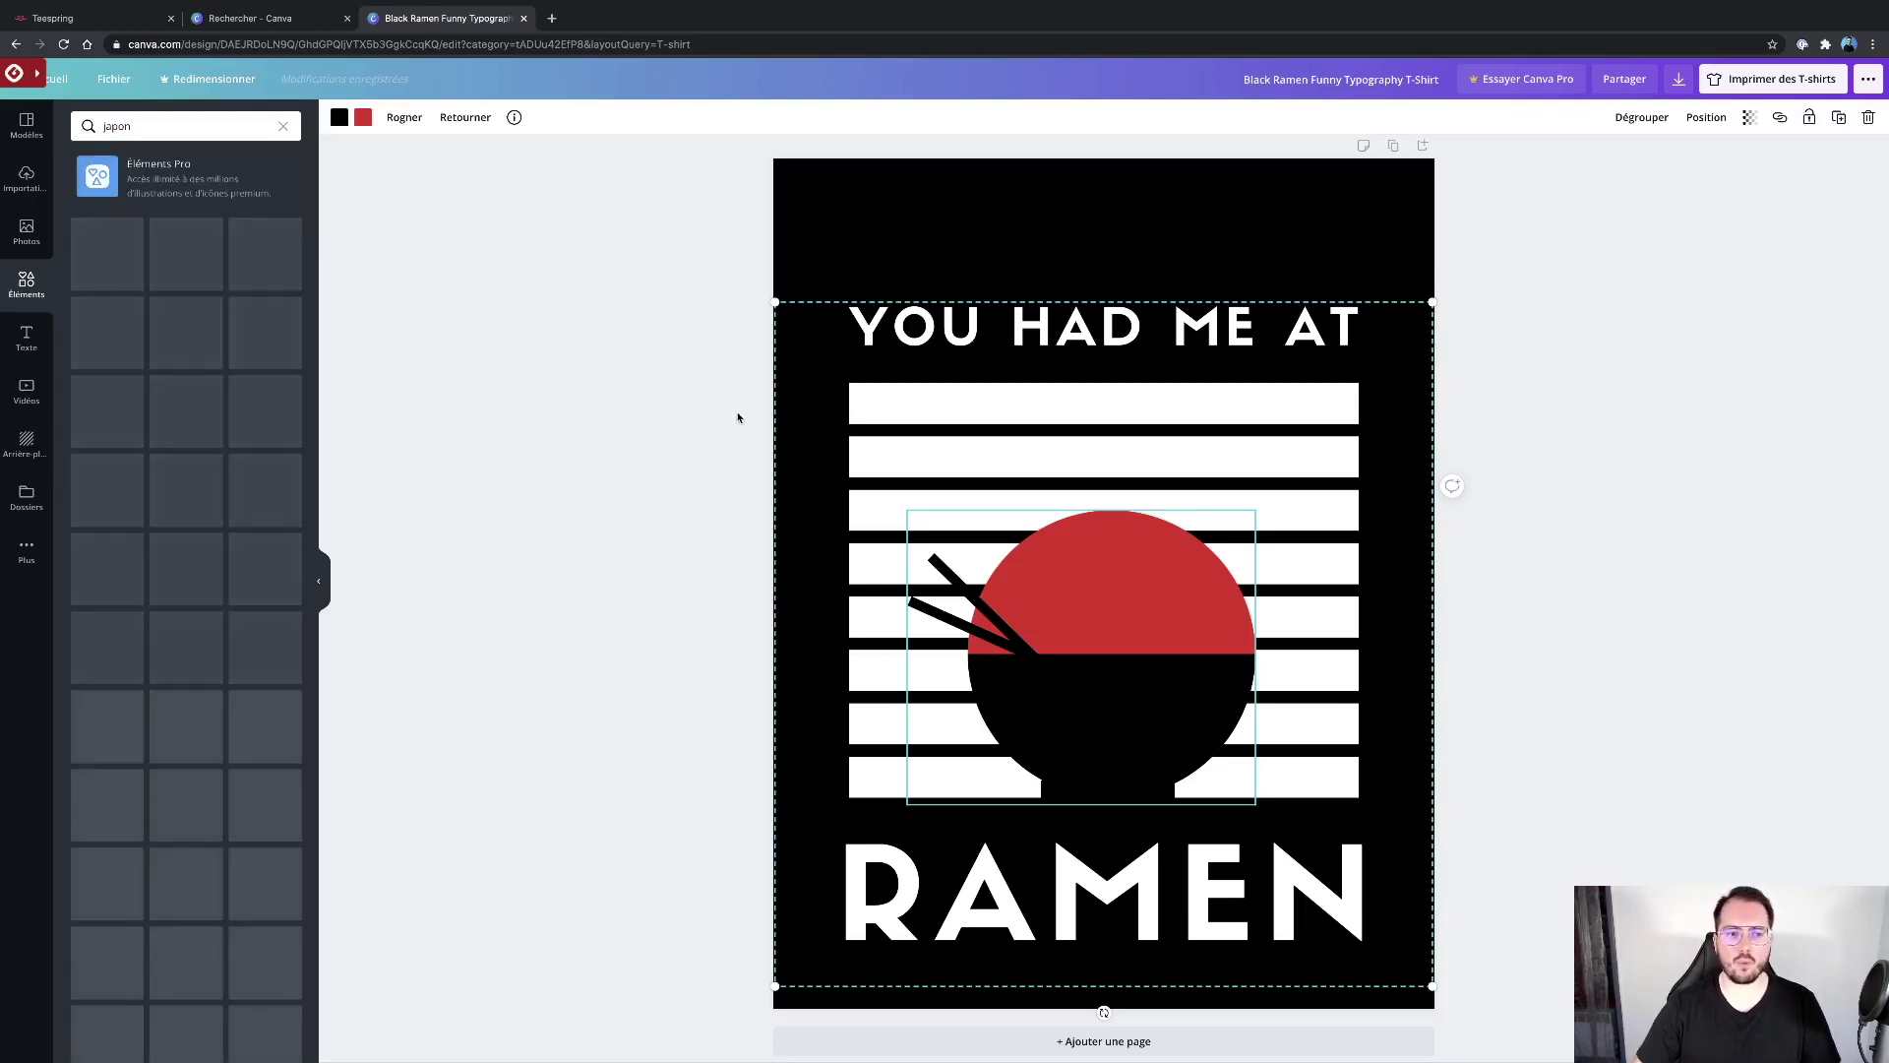
click(738, 417)
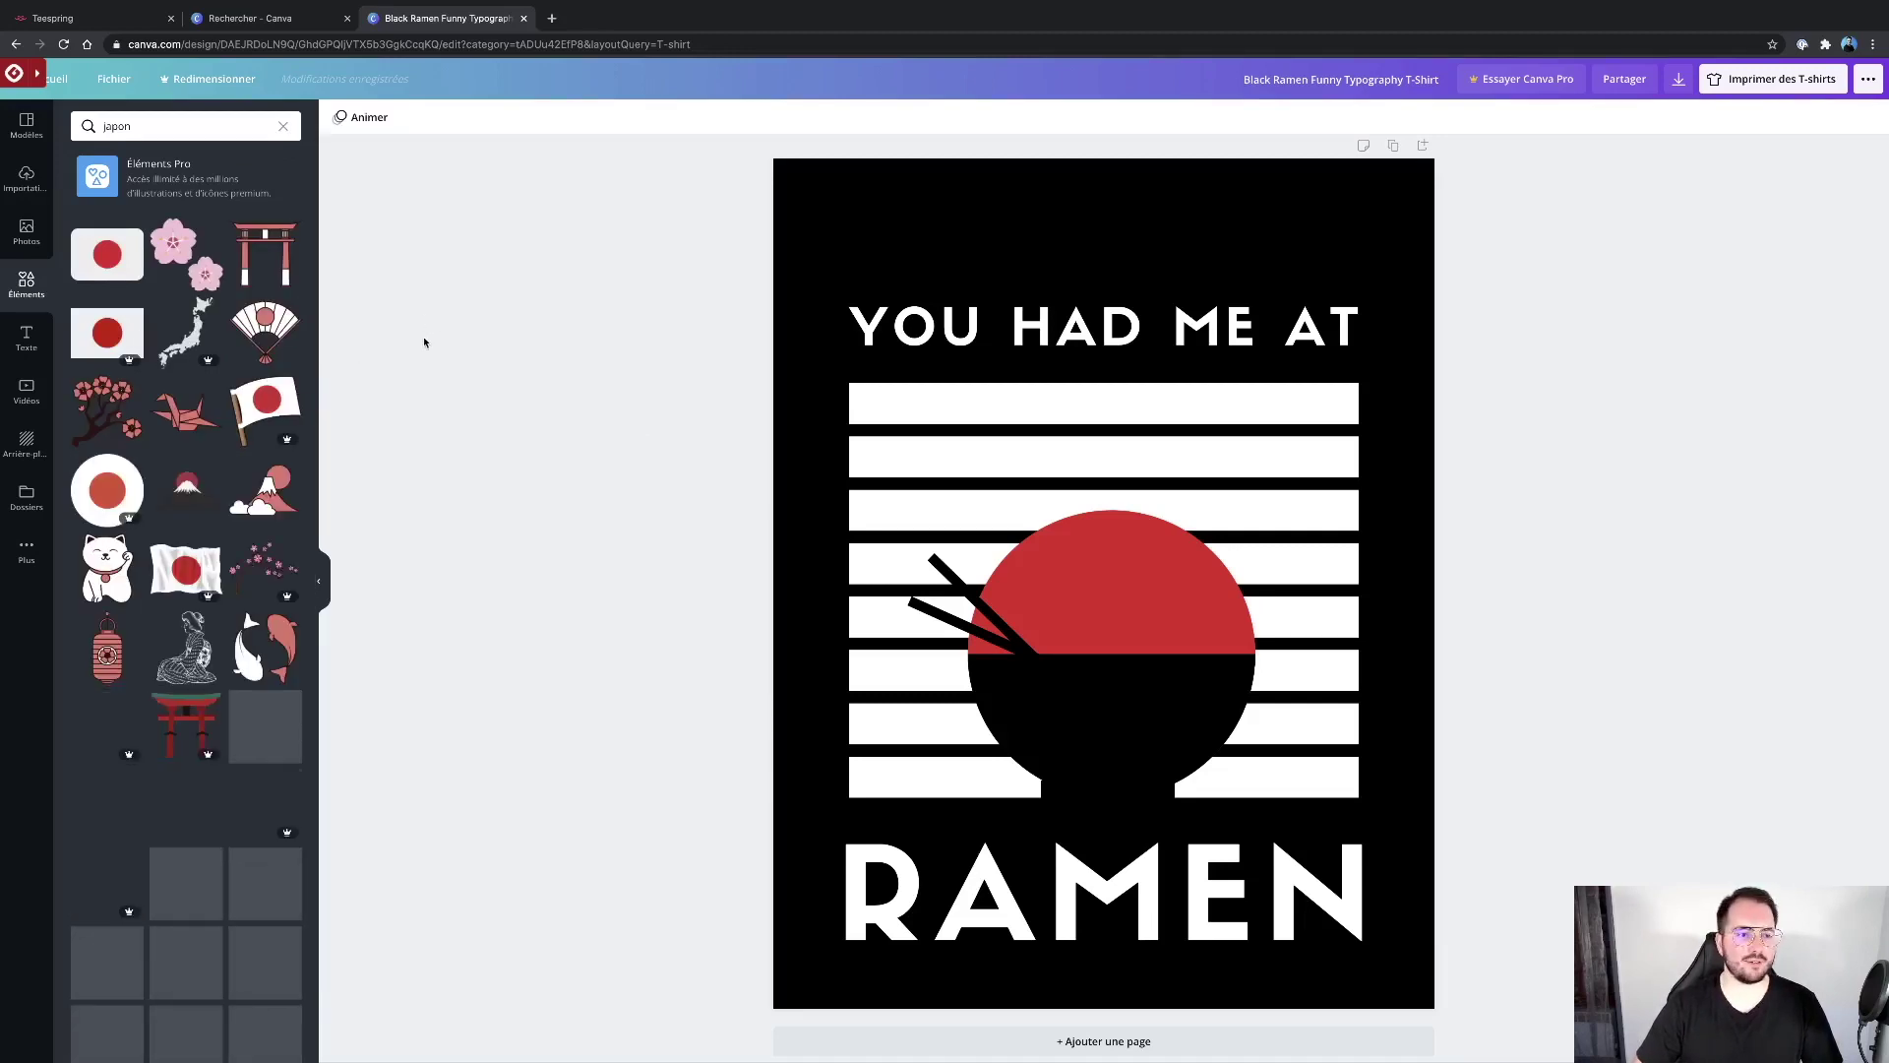
Step: Try the black torii gate with red sun on the design, shrinking it and moving it over the white stripes, and delete it
scroll(166, 627, down, 3)
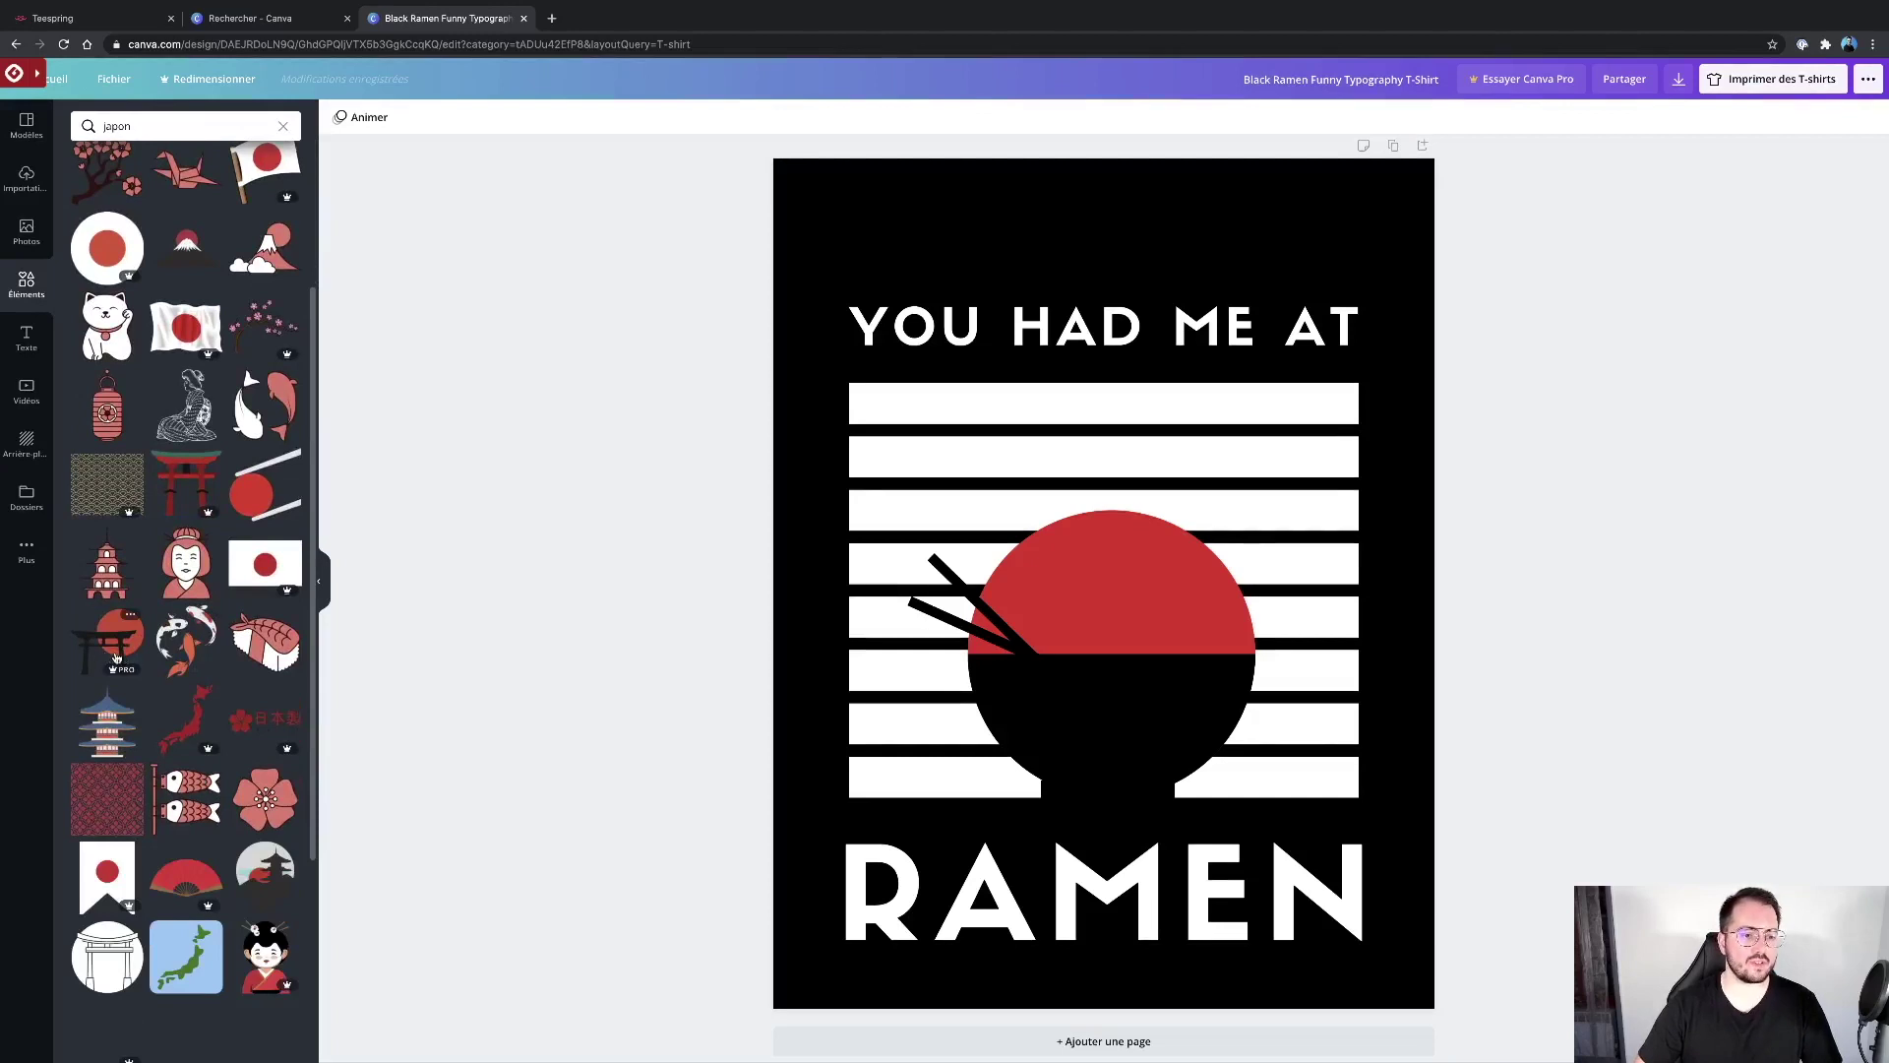
drag(115, 657, 1040, 230)
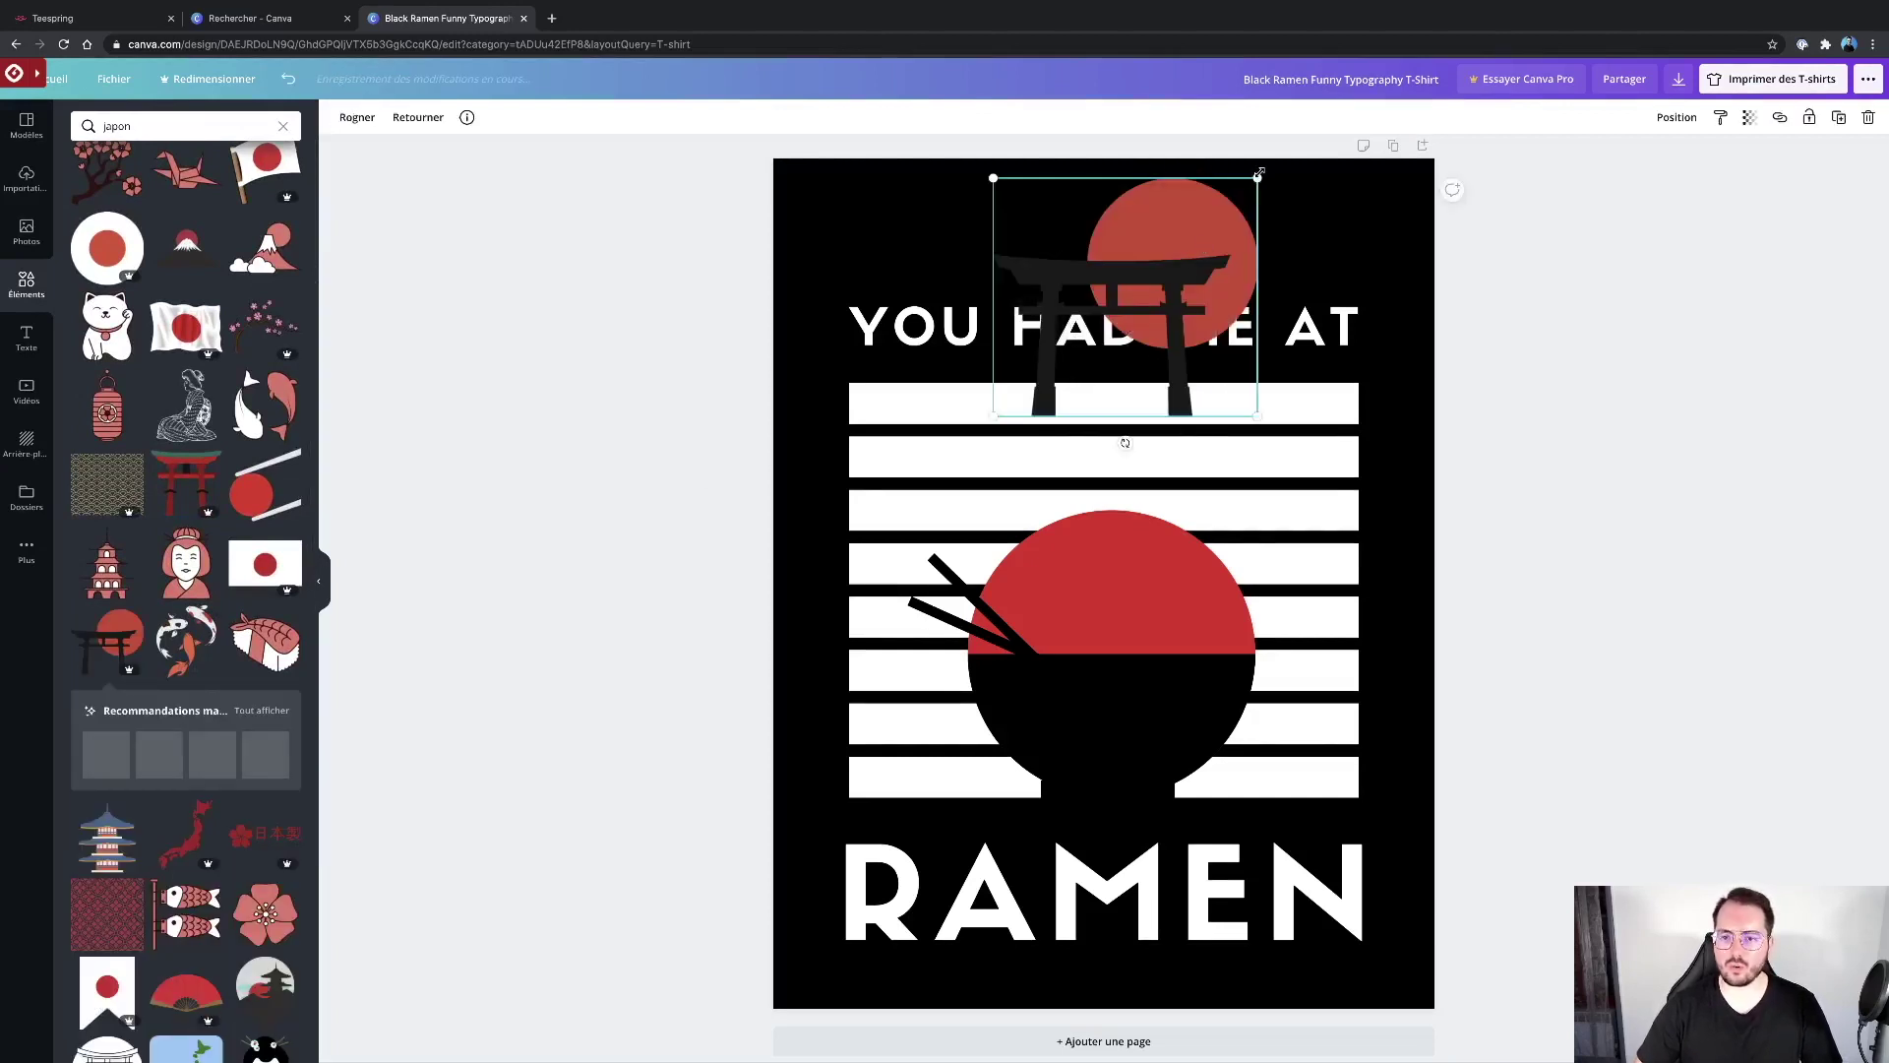
drag(1257, 178, 1174, 256)
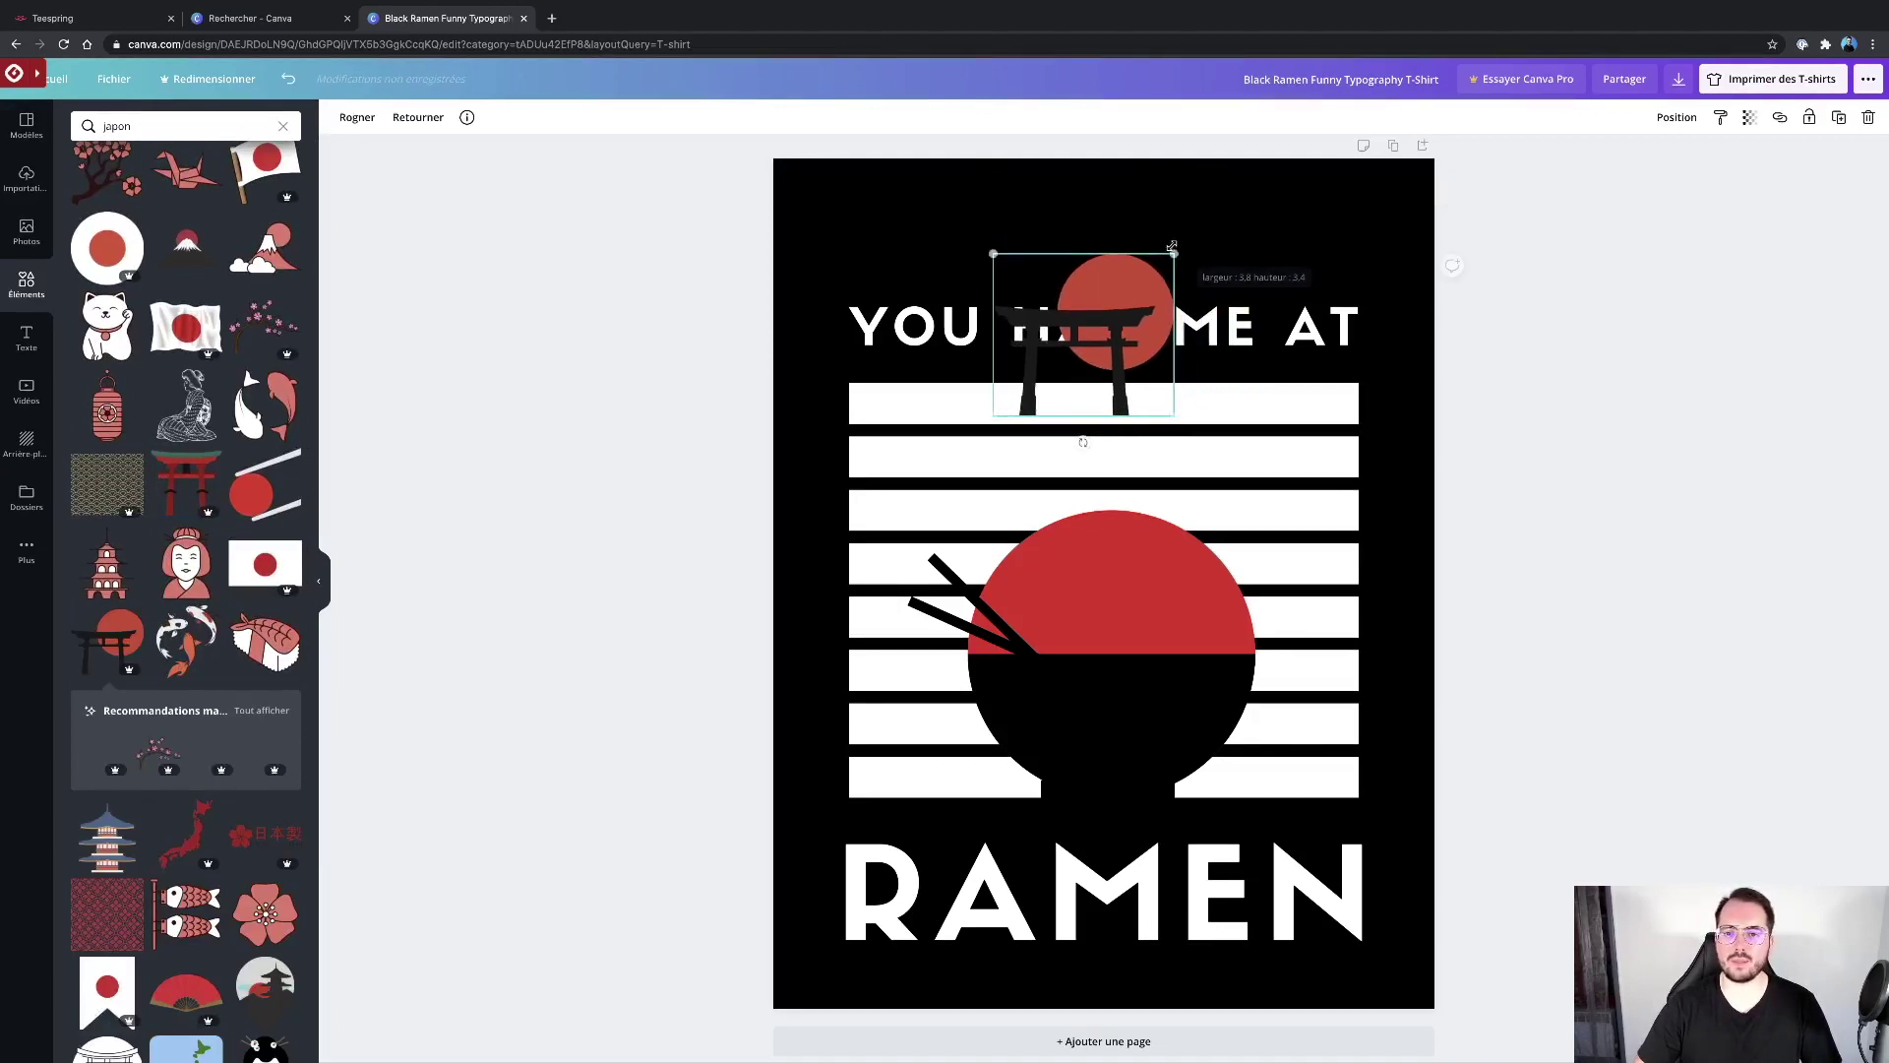
drag(1099, 341, 1210, 464)
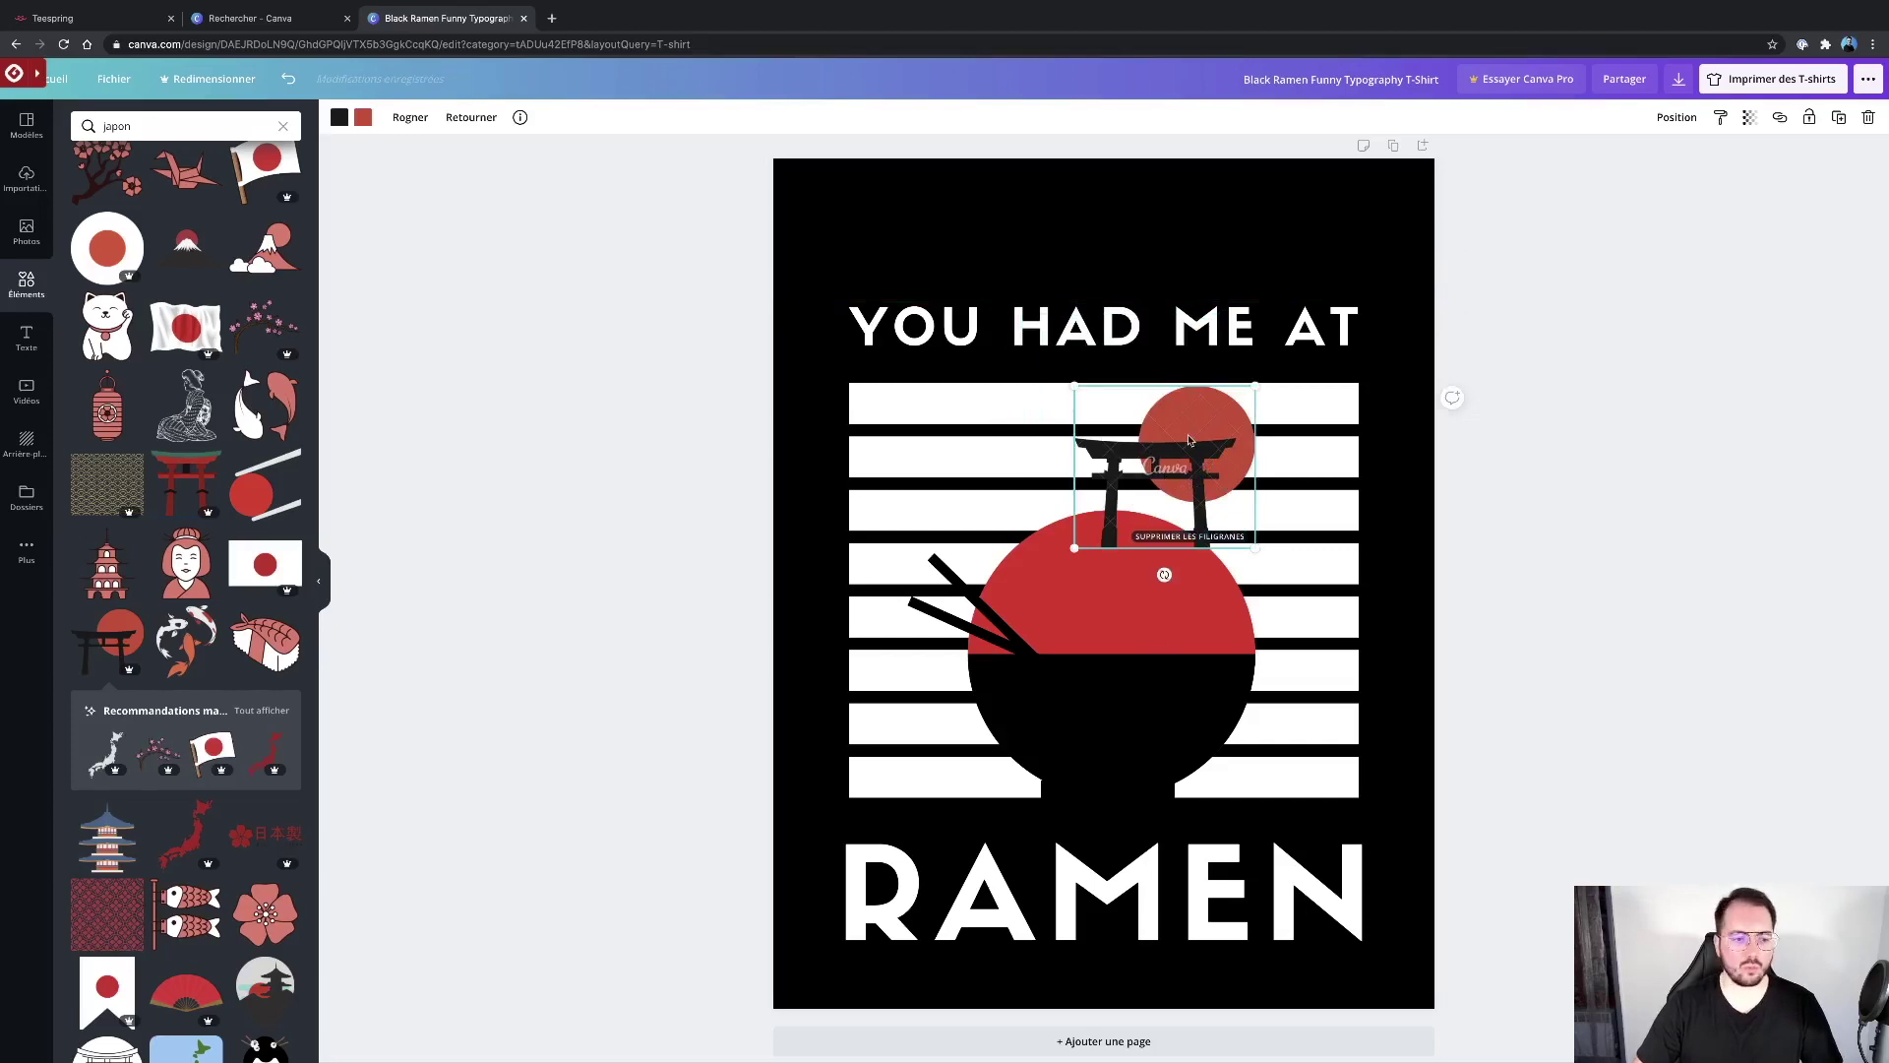
key(Delete)
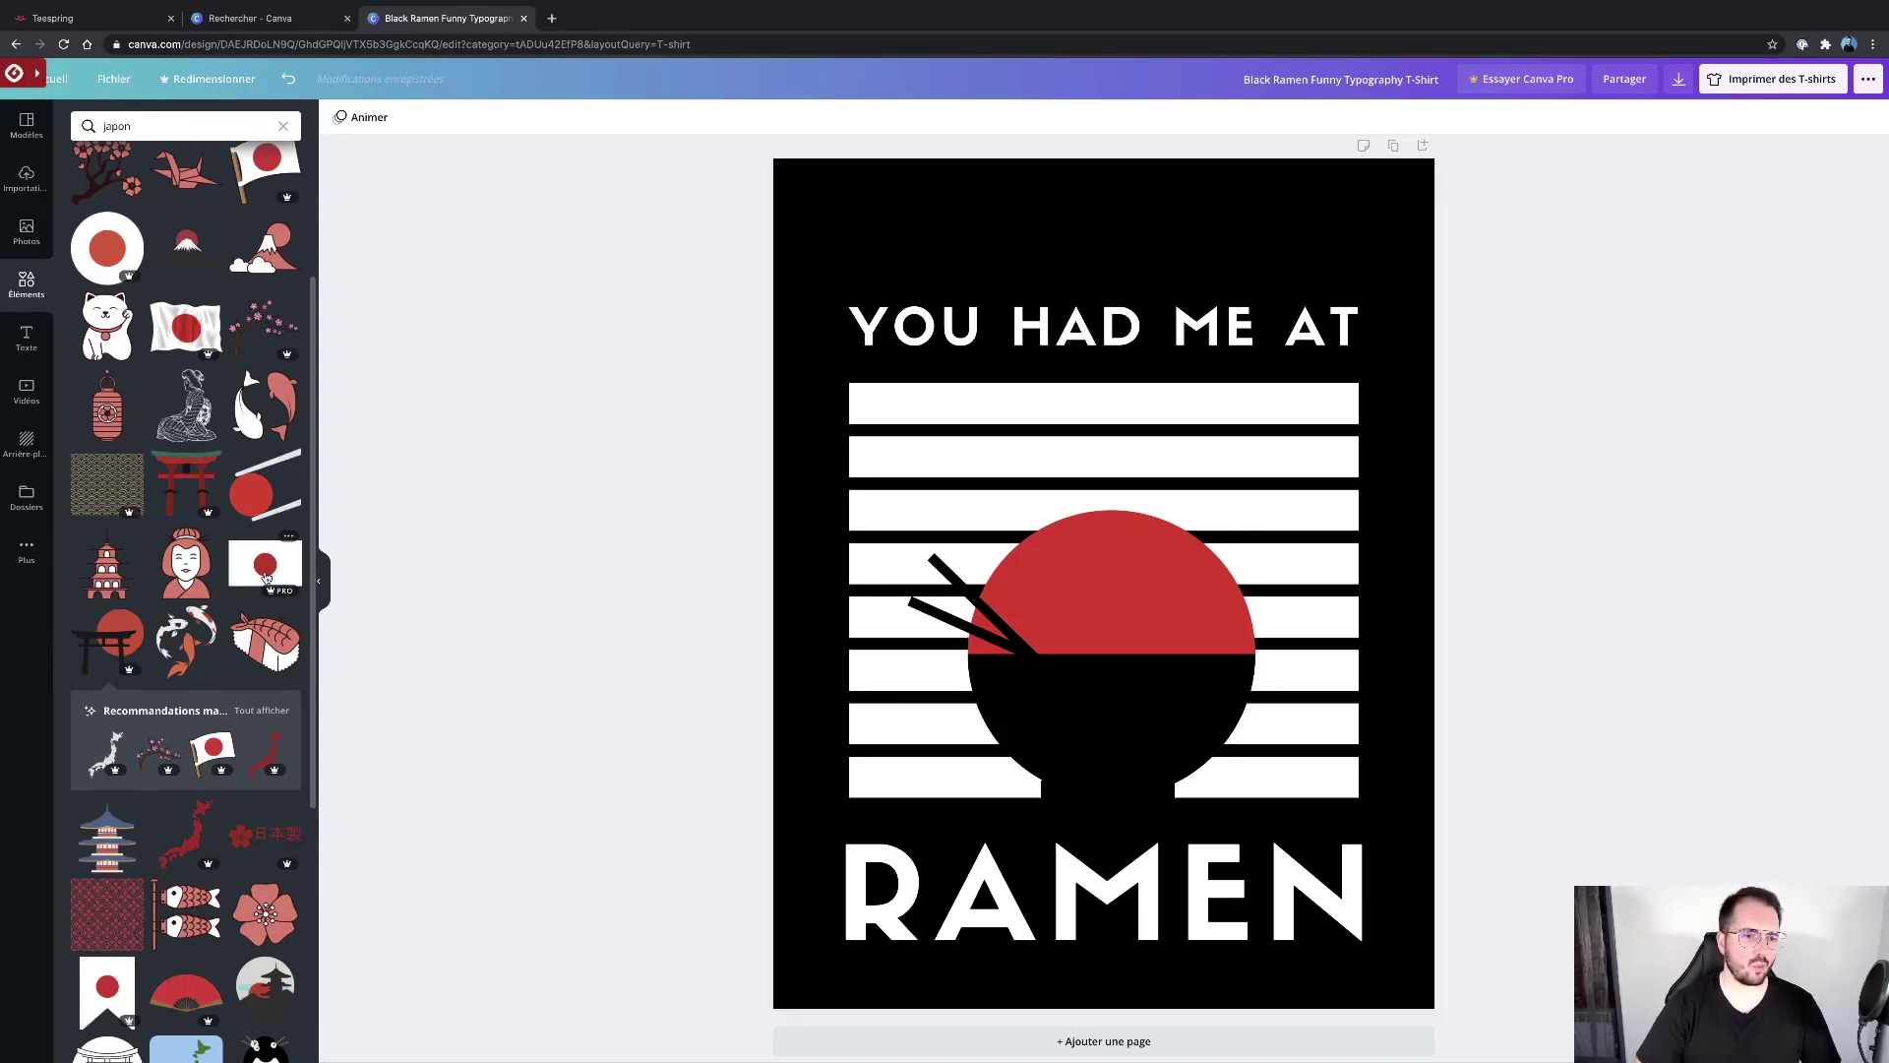
Step: Add the red torii gate with the green roof from the "japon" graphics to the design and delete the ramen bowl
scroll(266, 578, up, 3)
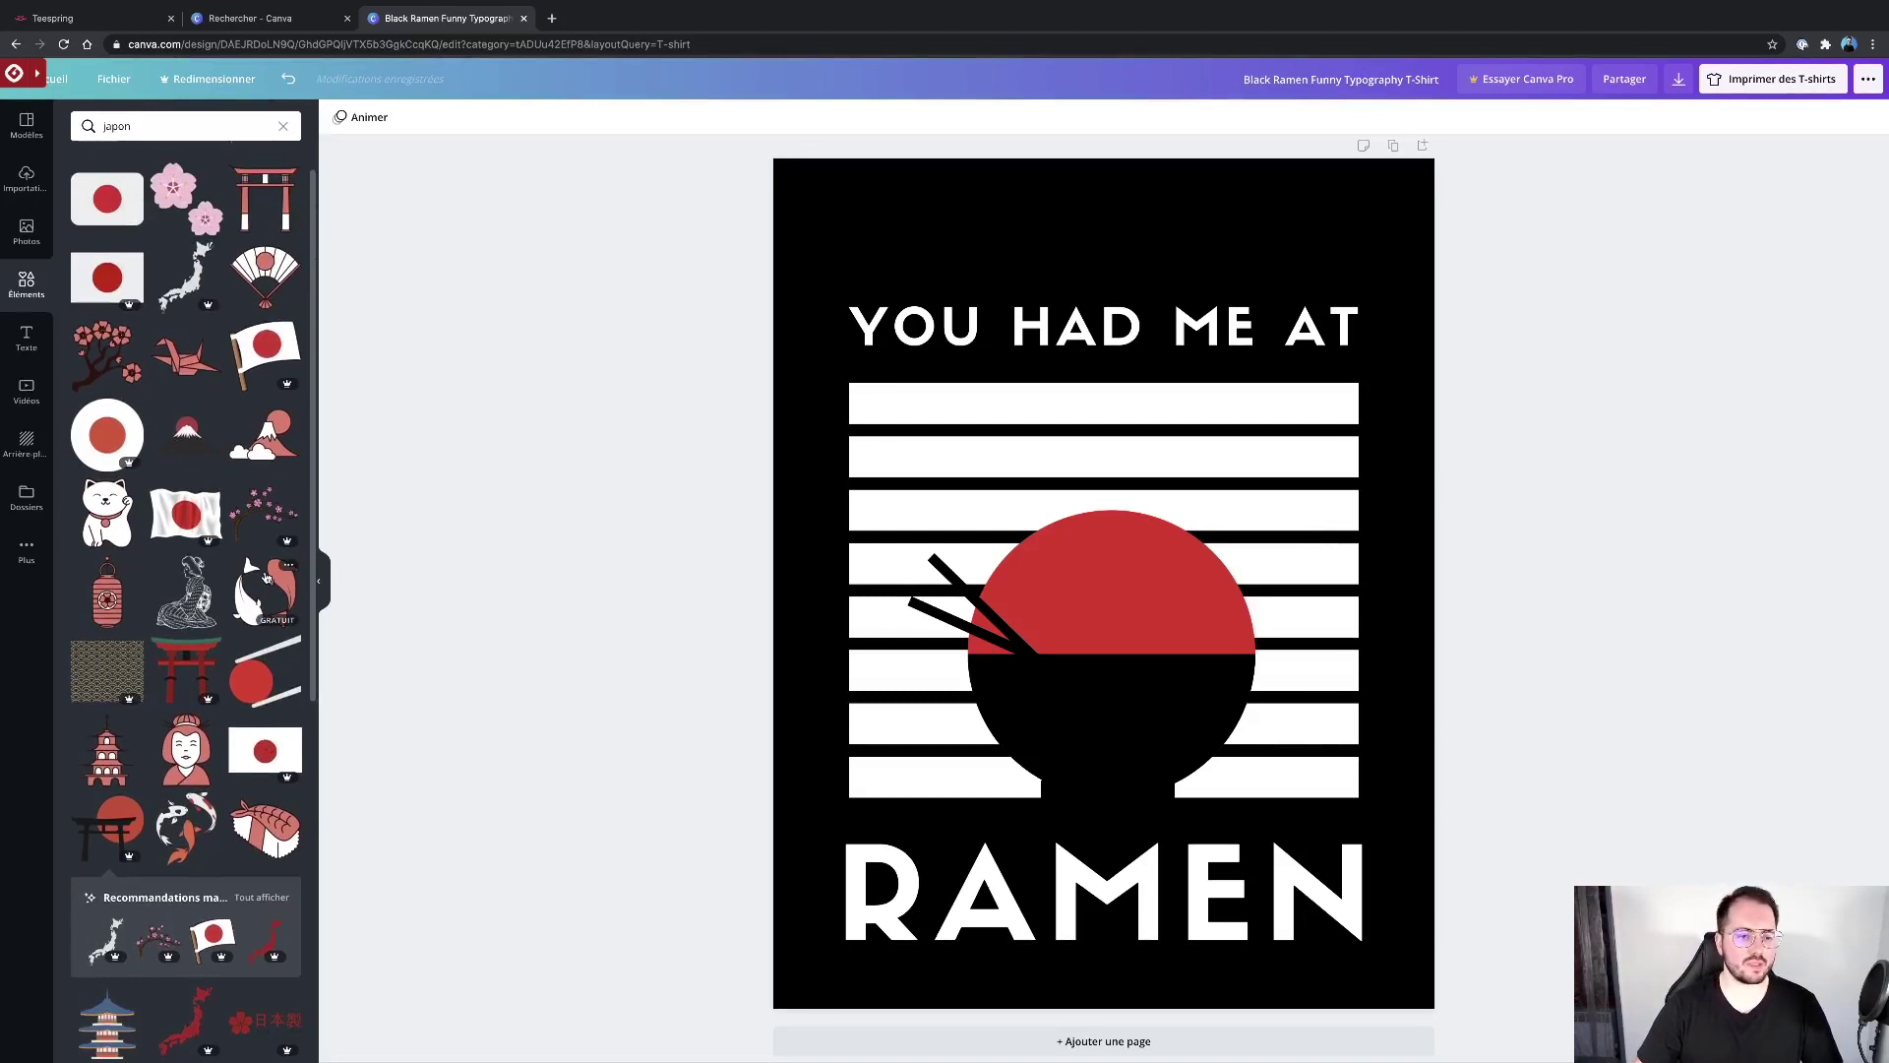
scroll(266, 576, up, 2)
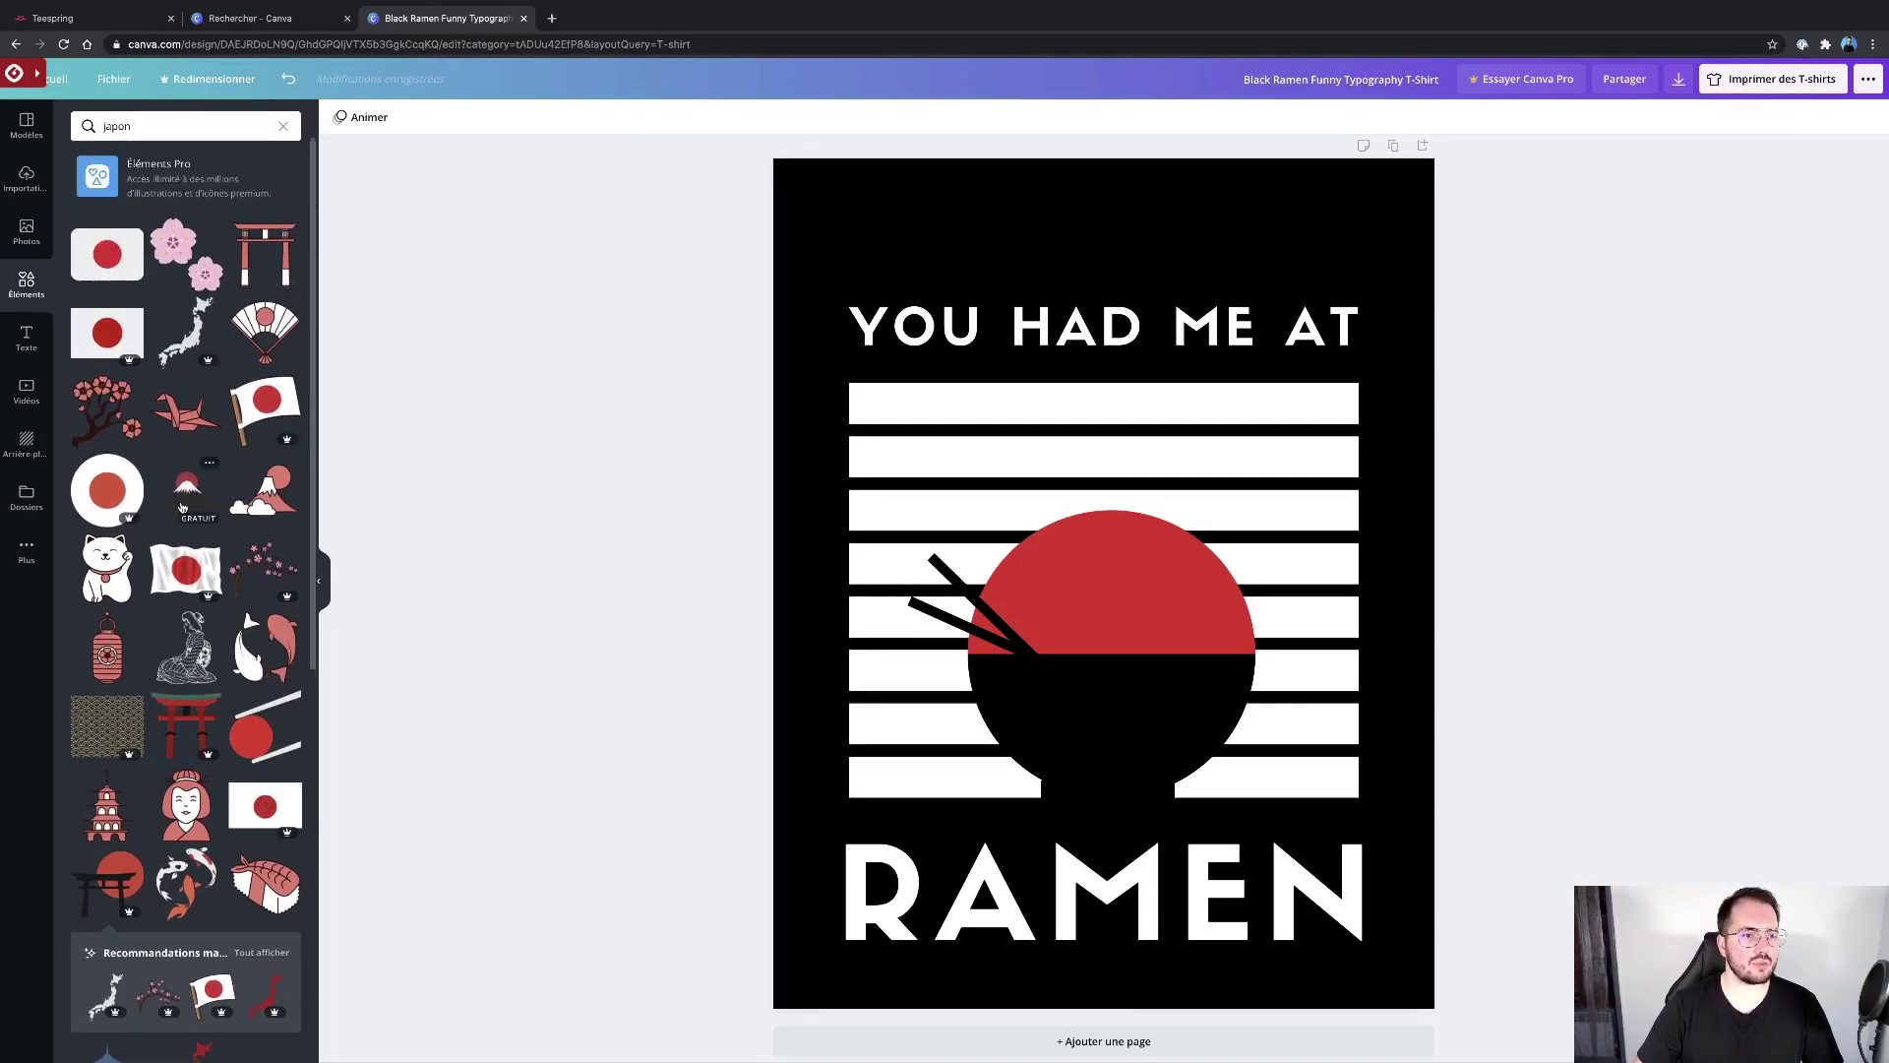
scroll(182, 507, down, 6)
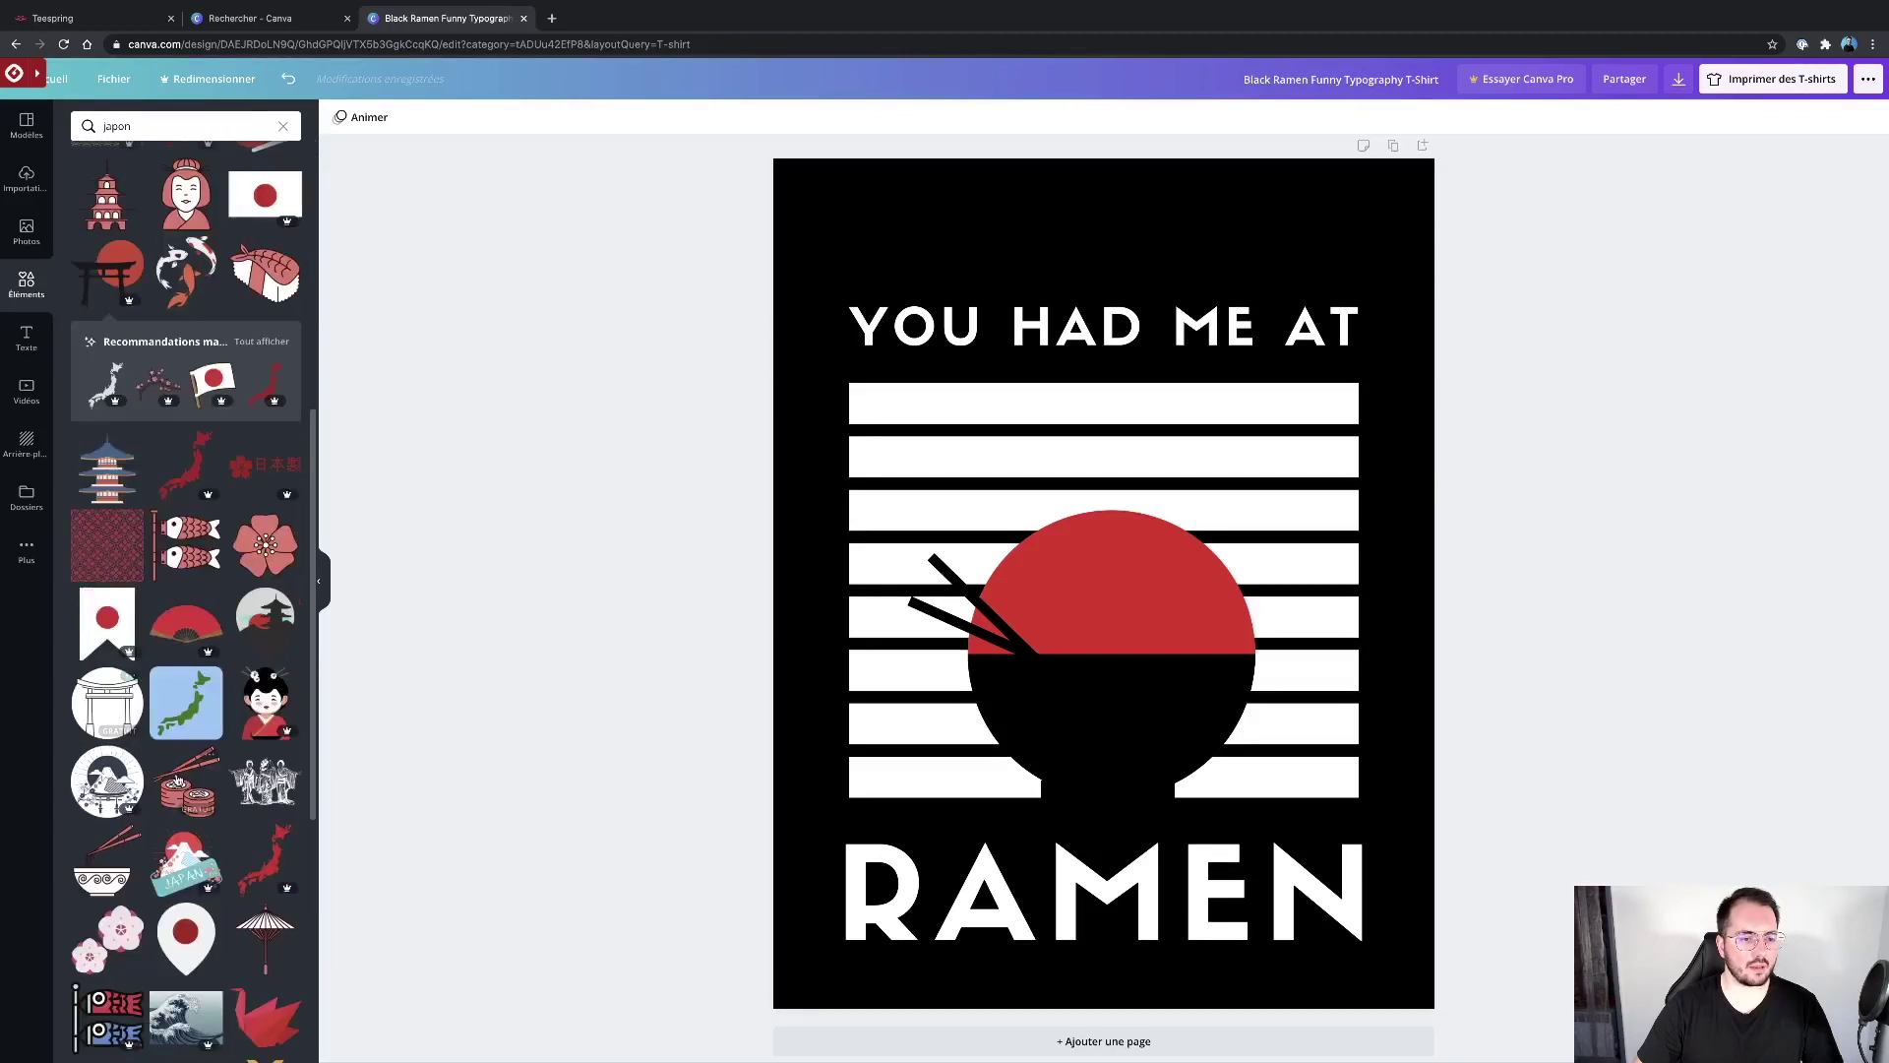
scroll(178, 780, down, 1)
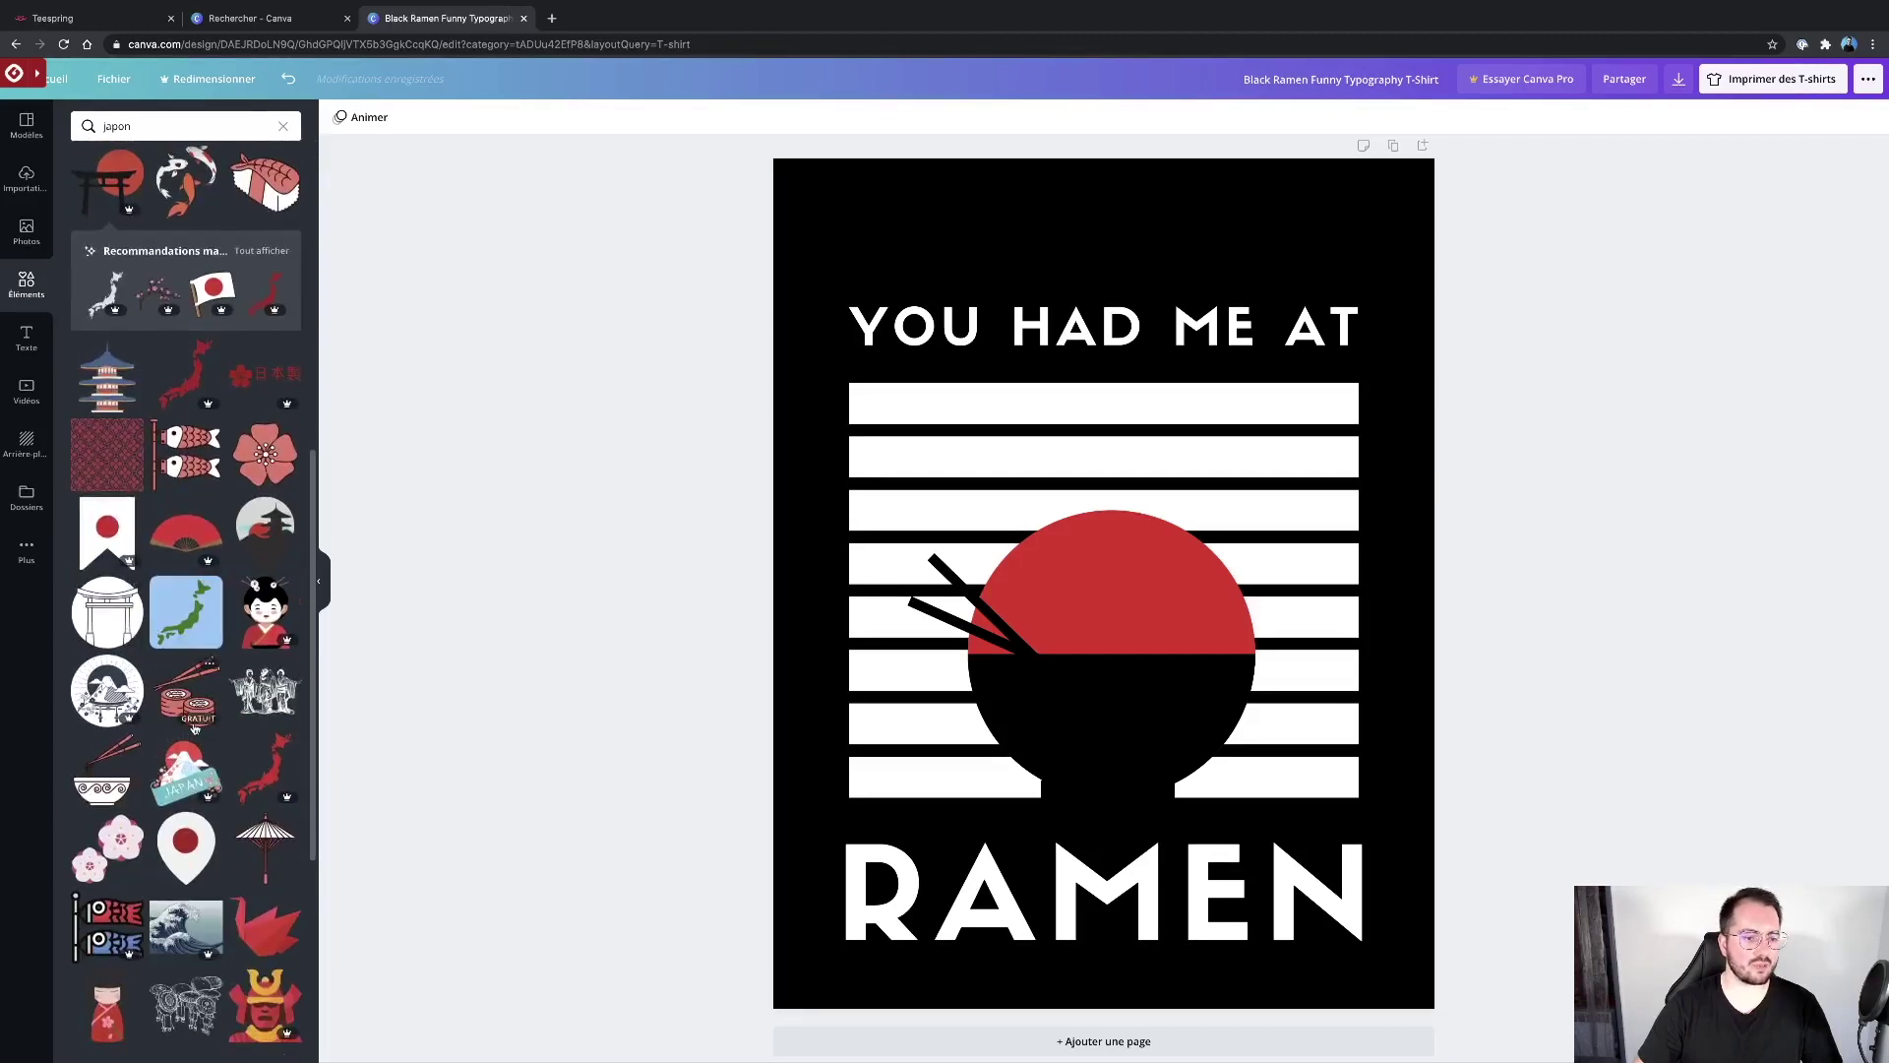
scroll(195, 729, down, 2)
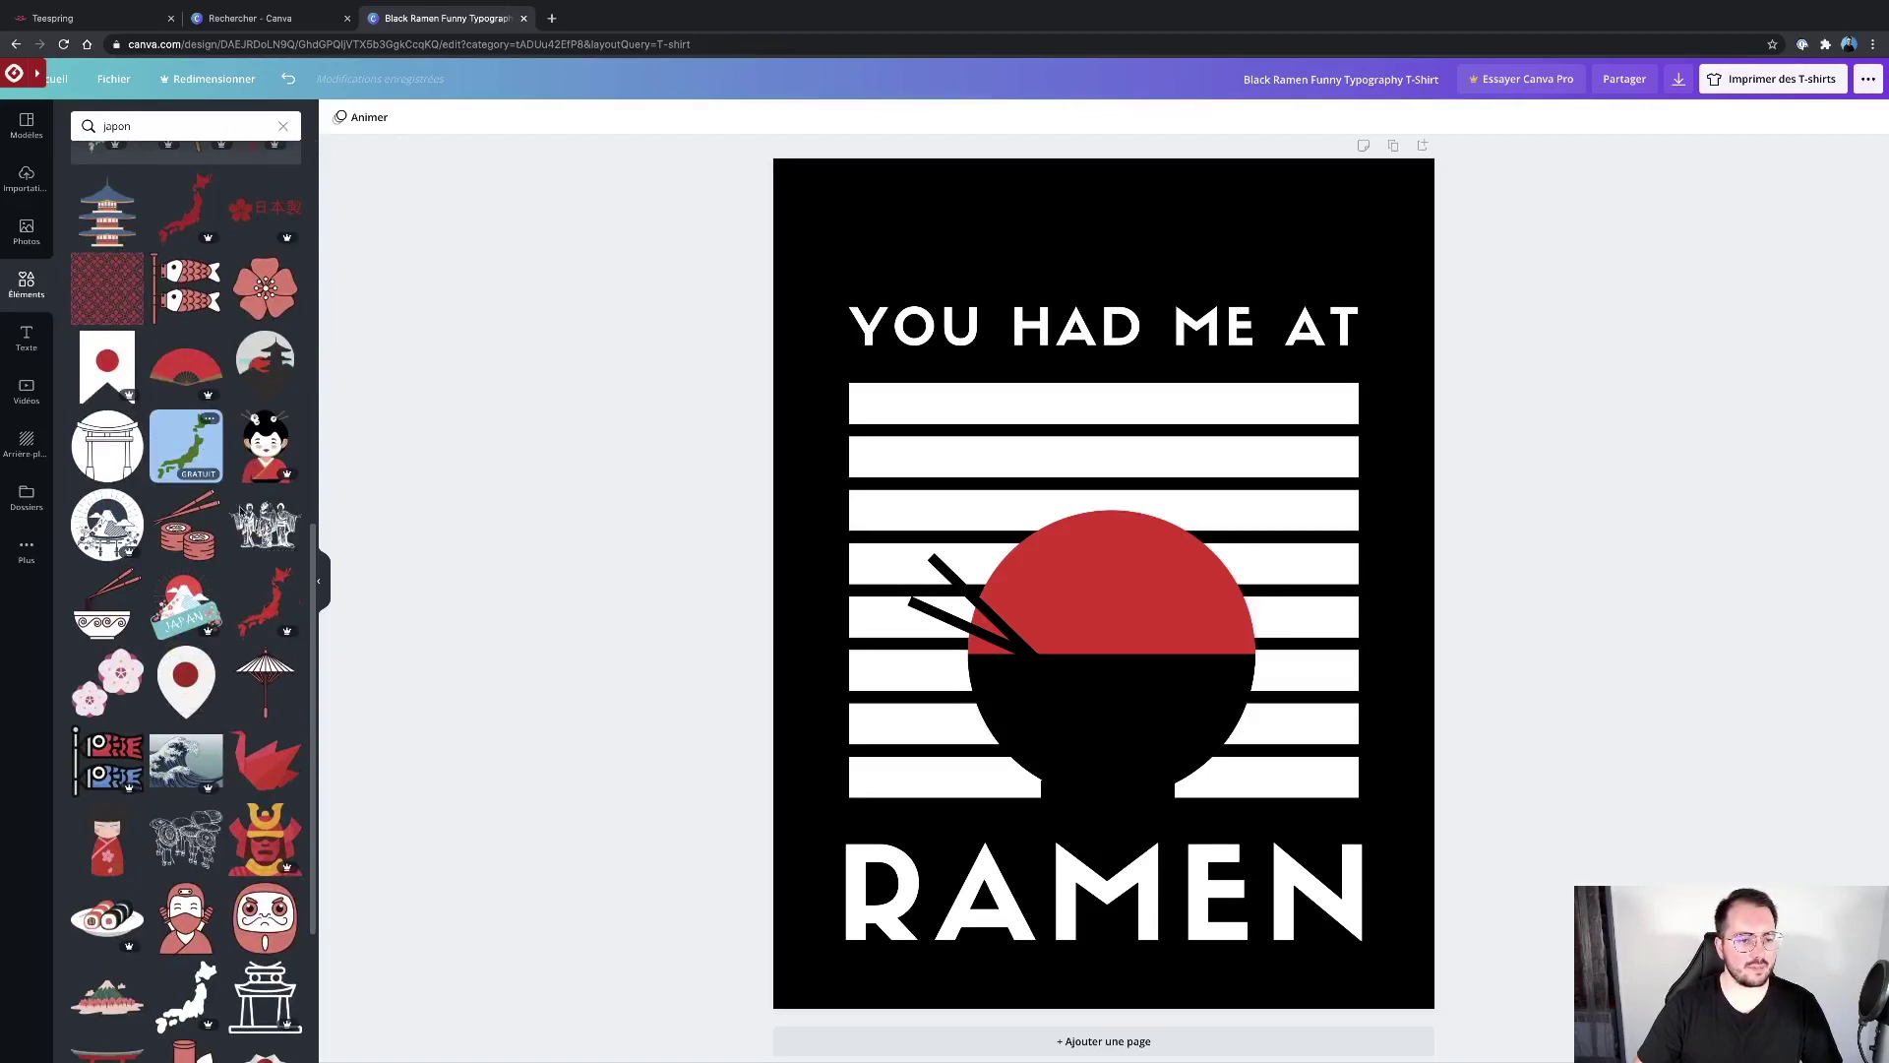
scroll(241, 510, down, 1)
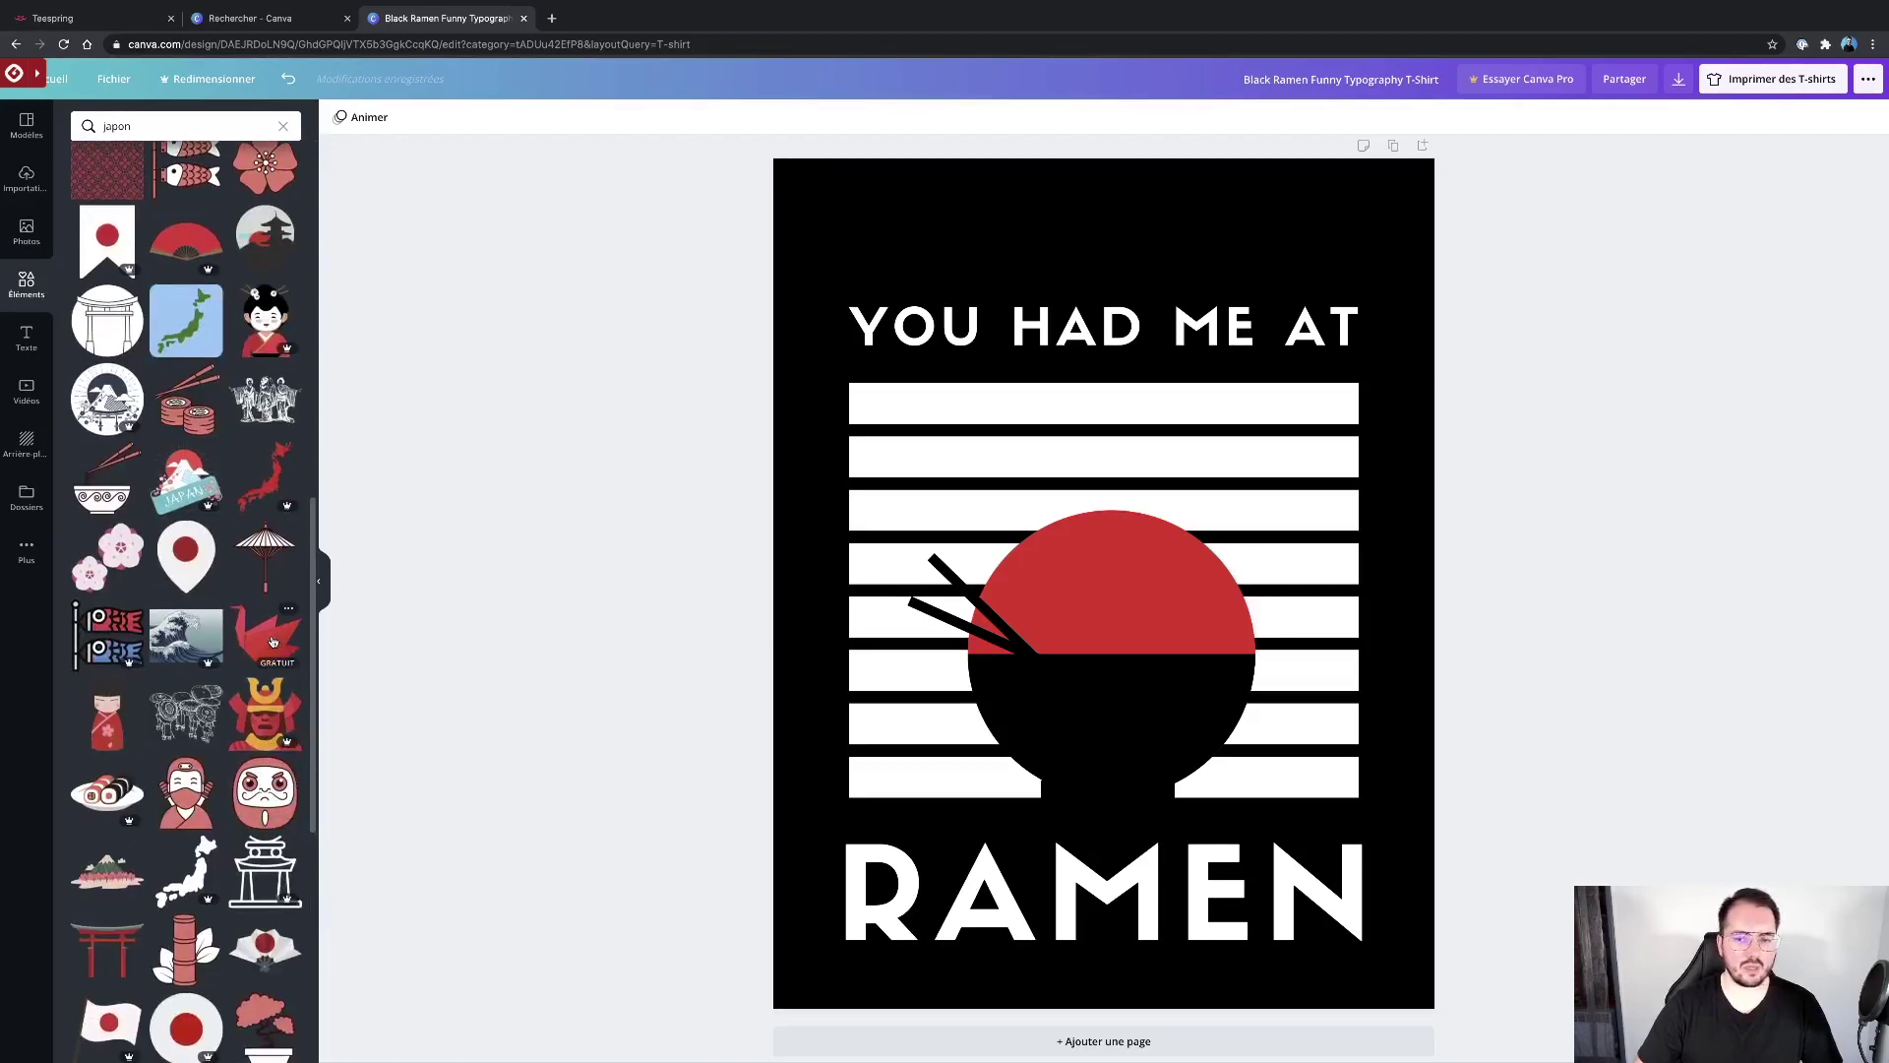
scroll(269, 866, down, 1)
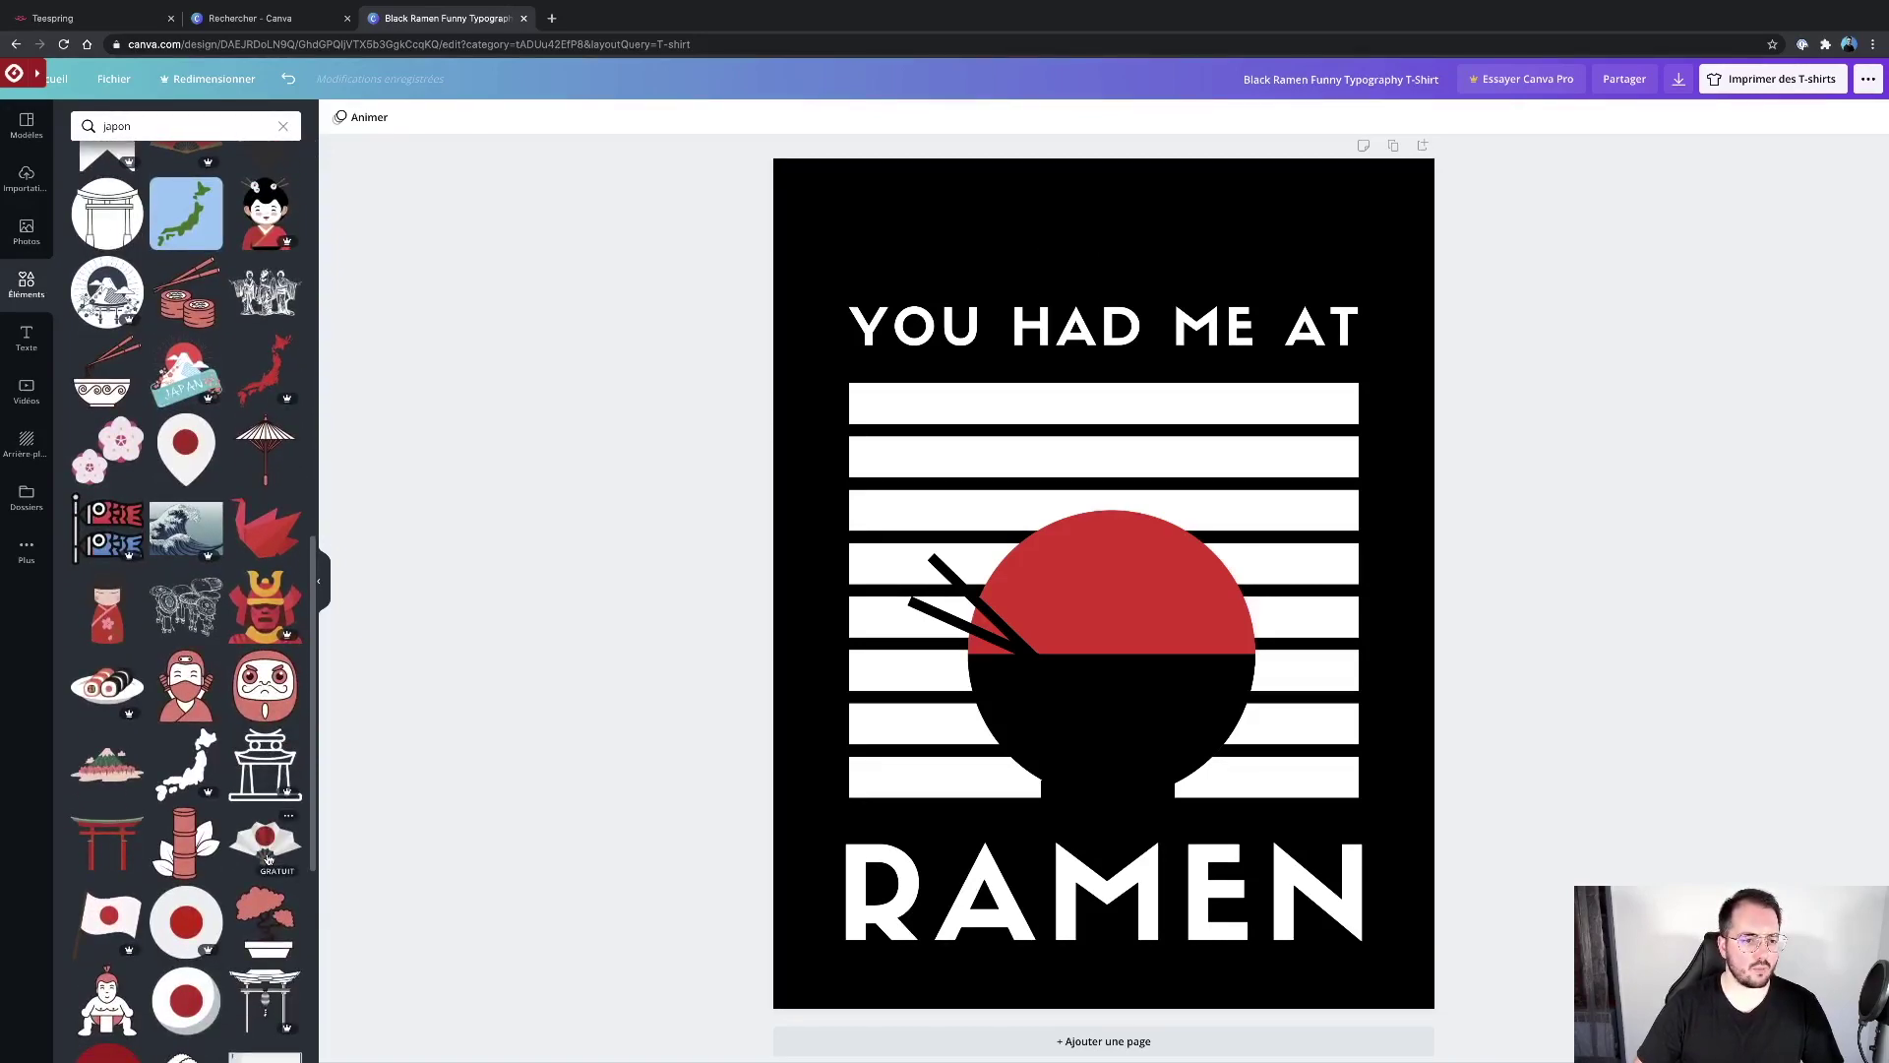
scroll(197, 738, down, 2)
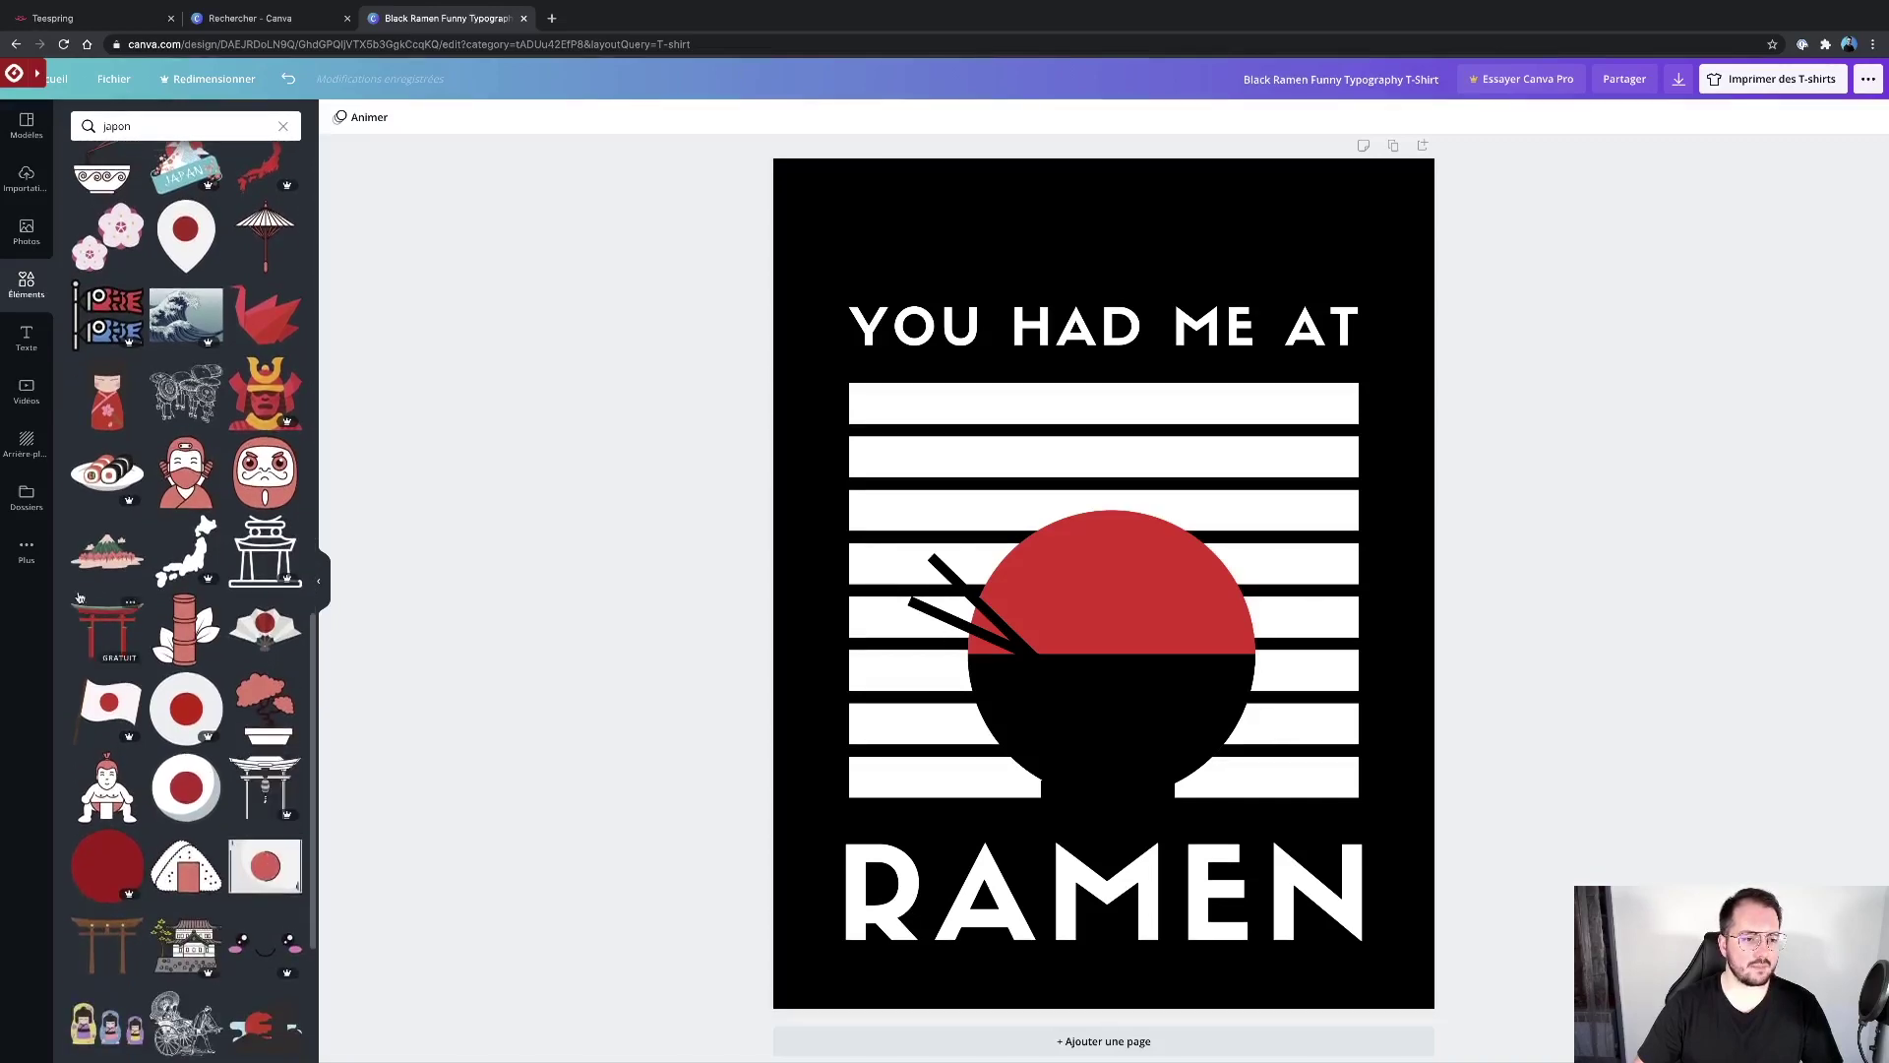
drag(130, 639, 1122, 605)
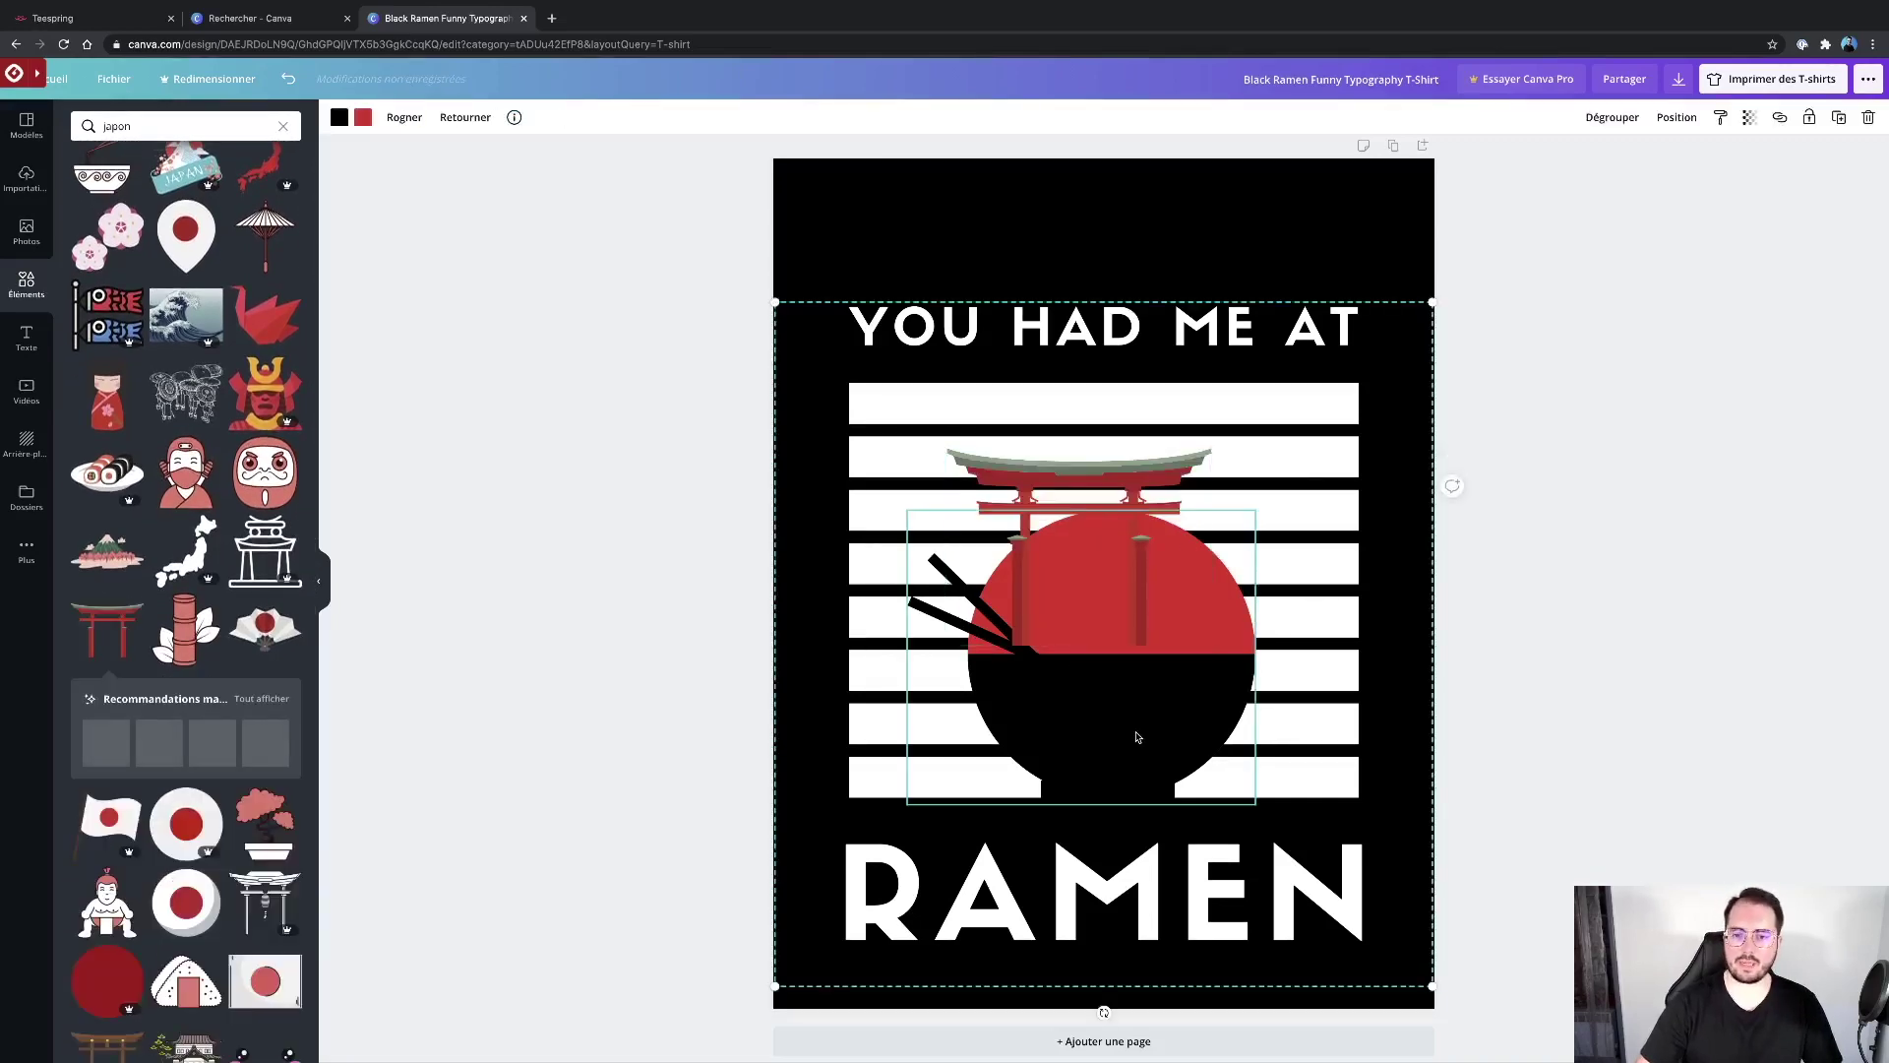
key(Delete)
Step: Align the torii gate with the base of the white stripes and enlarge it to span their full width
click(1167, 544)
drag(1167, 544, 1191, 694)
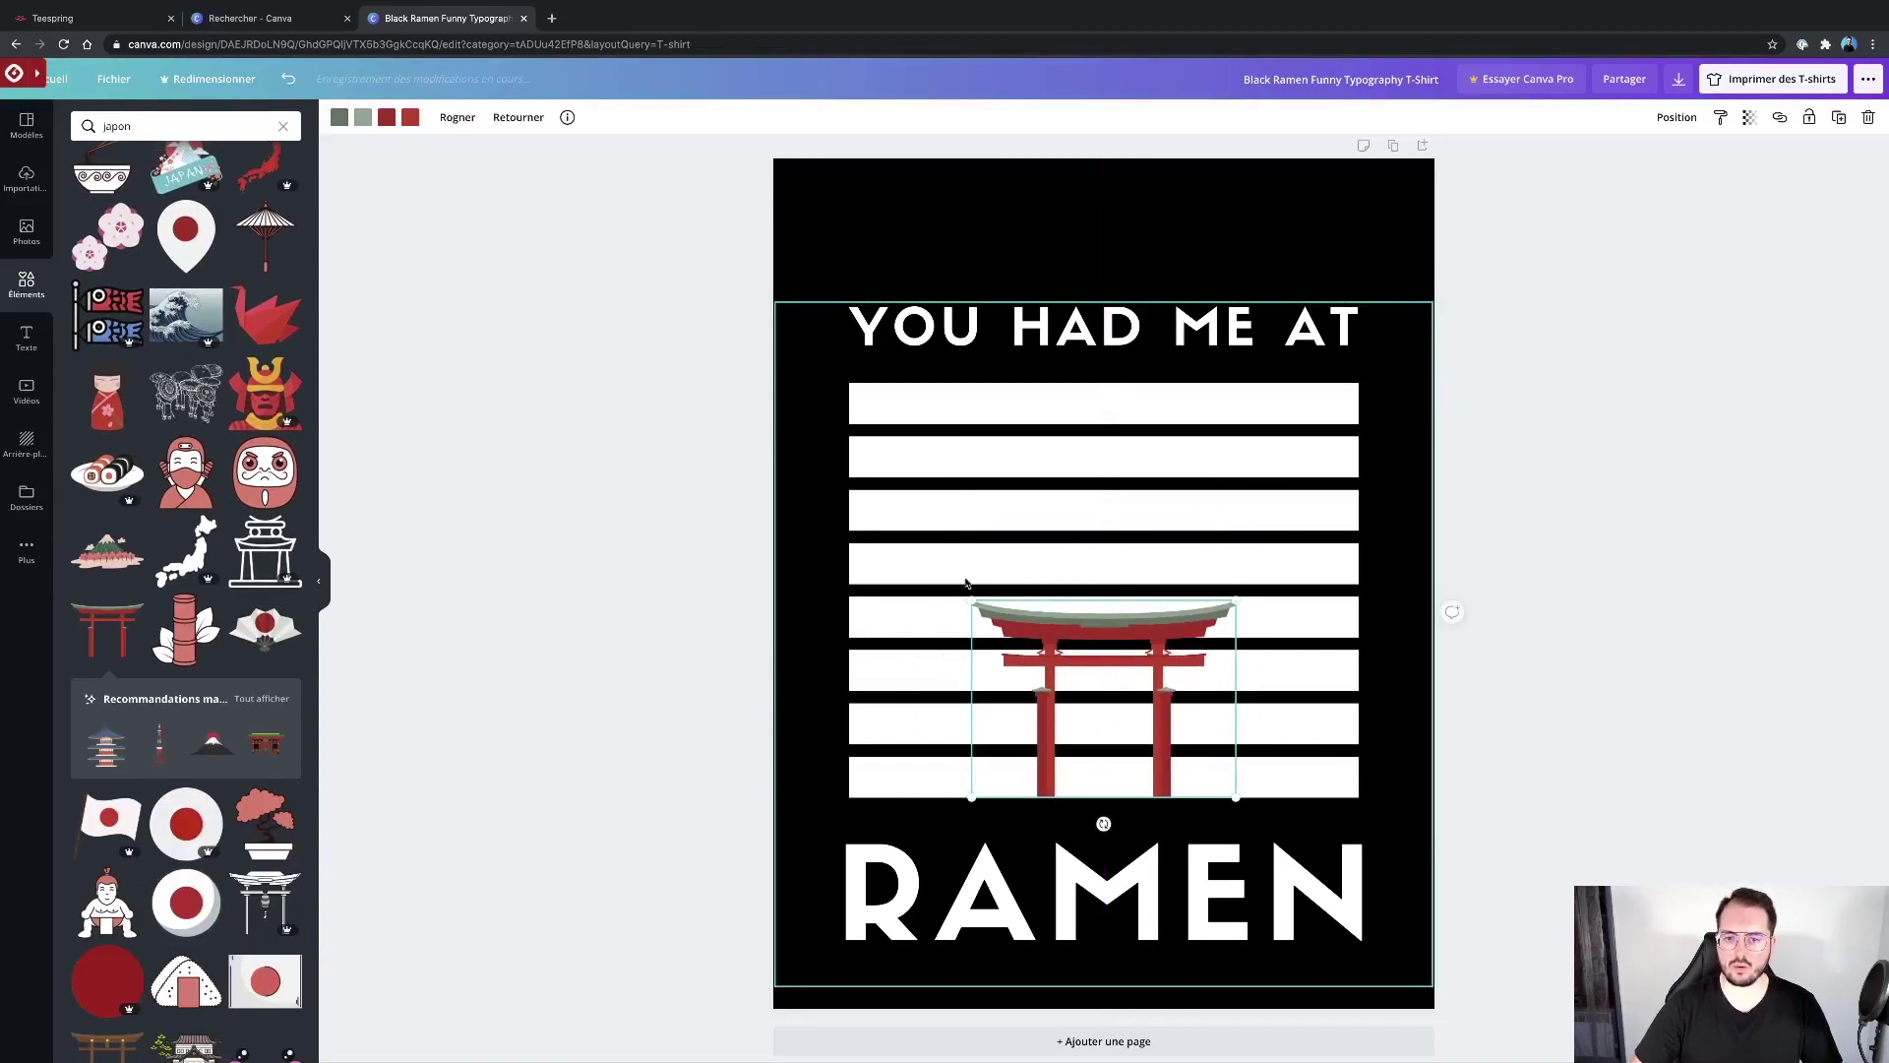
drag(973, 602, 862, 482)
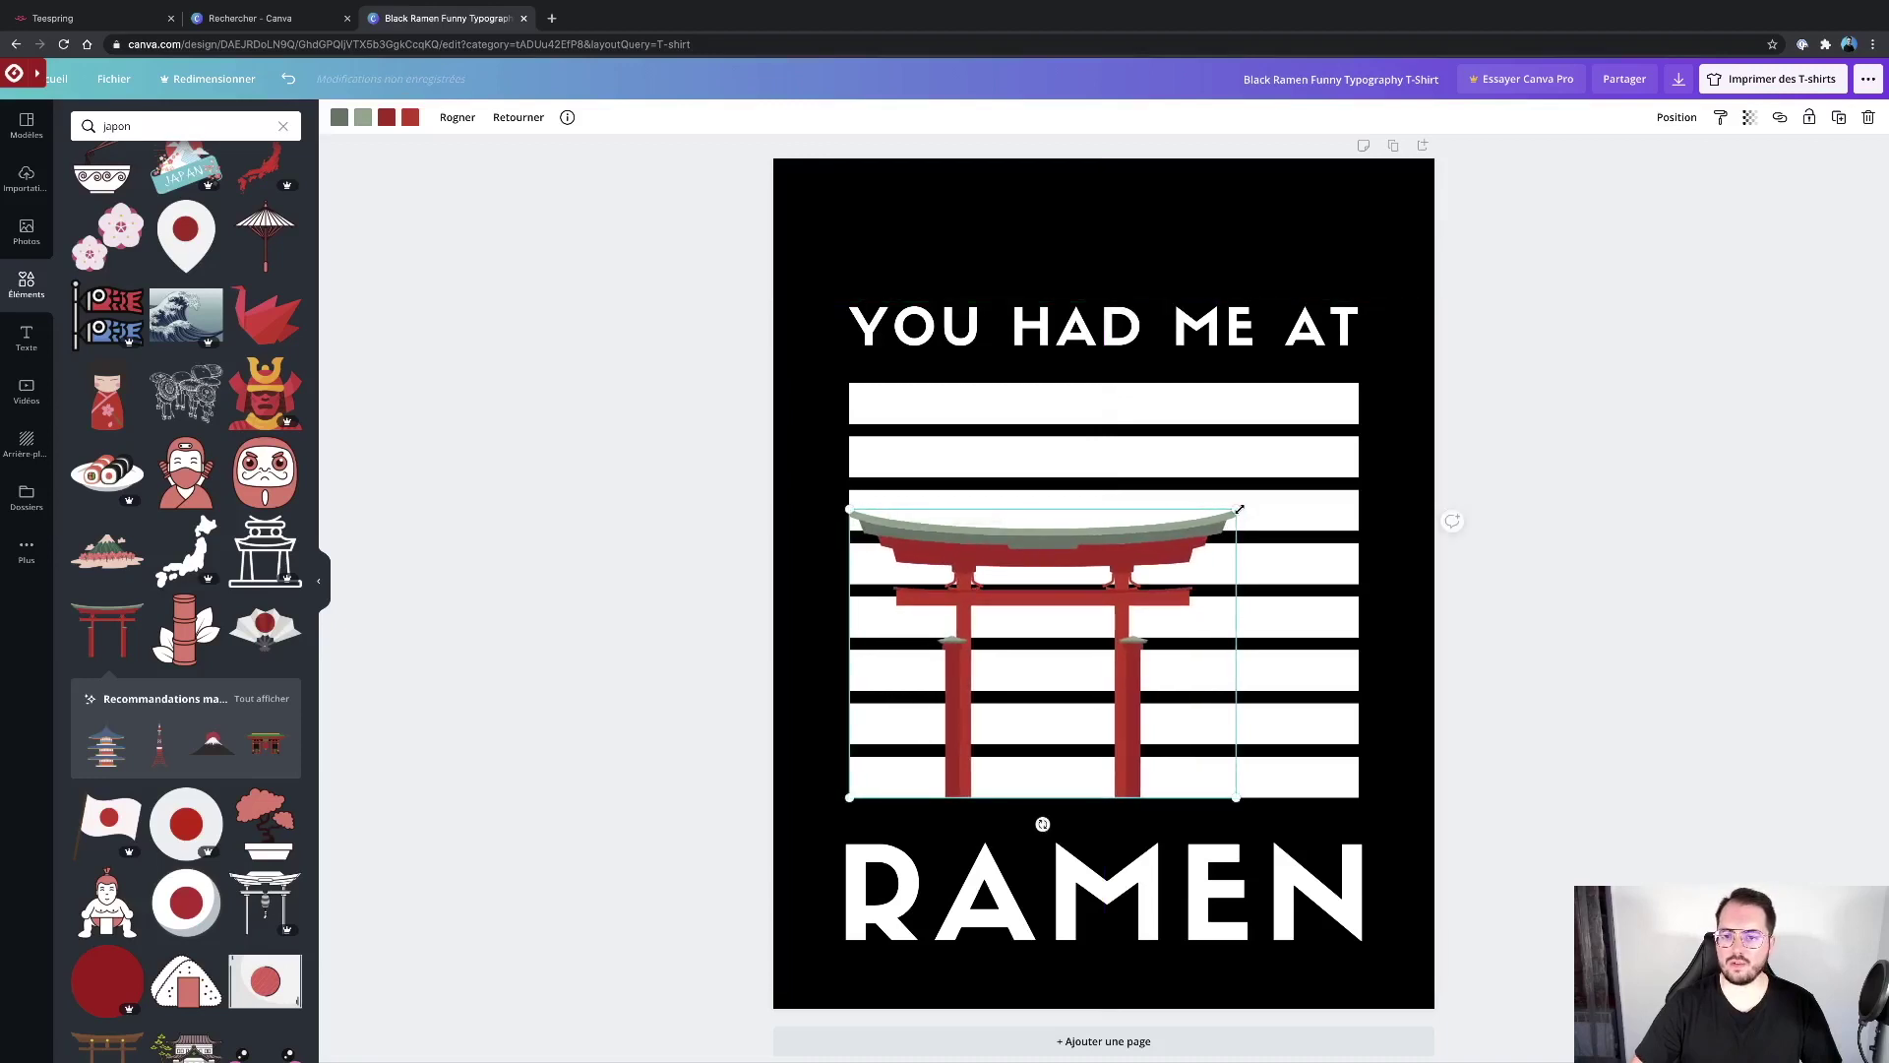
drag(1238, 510, 1366, 422)
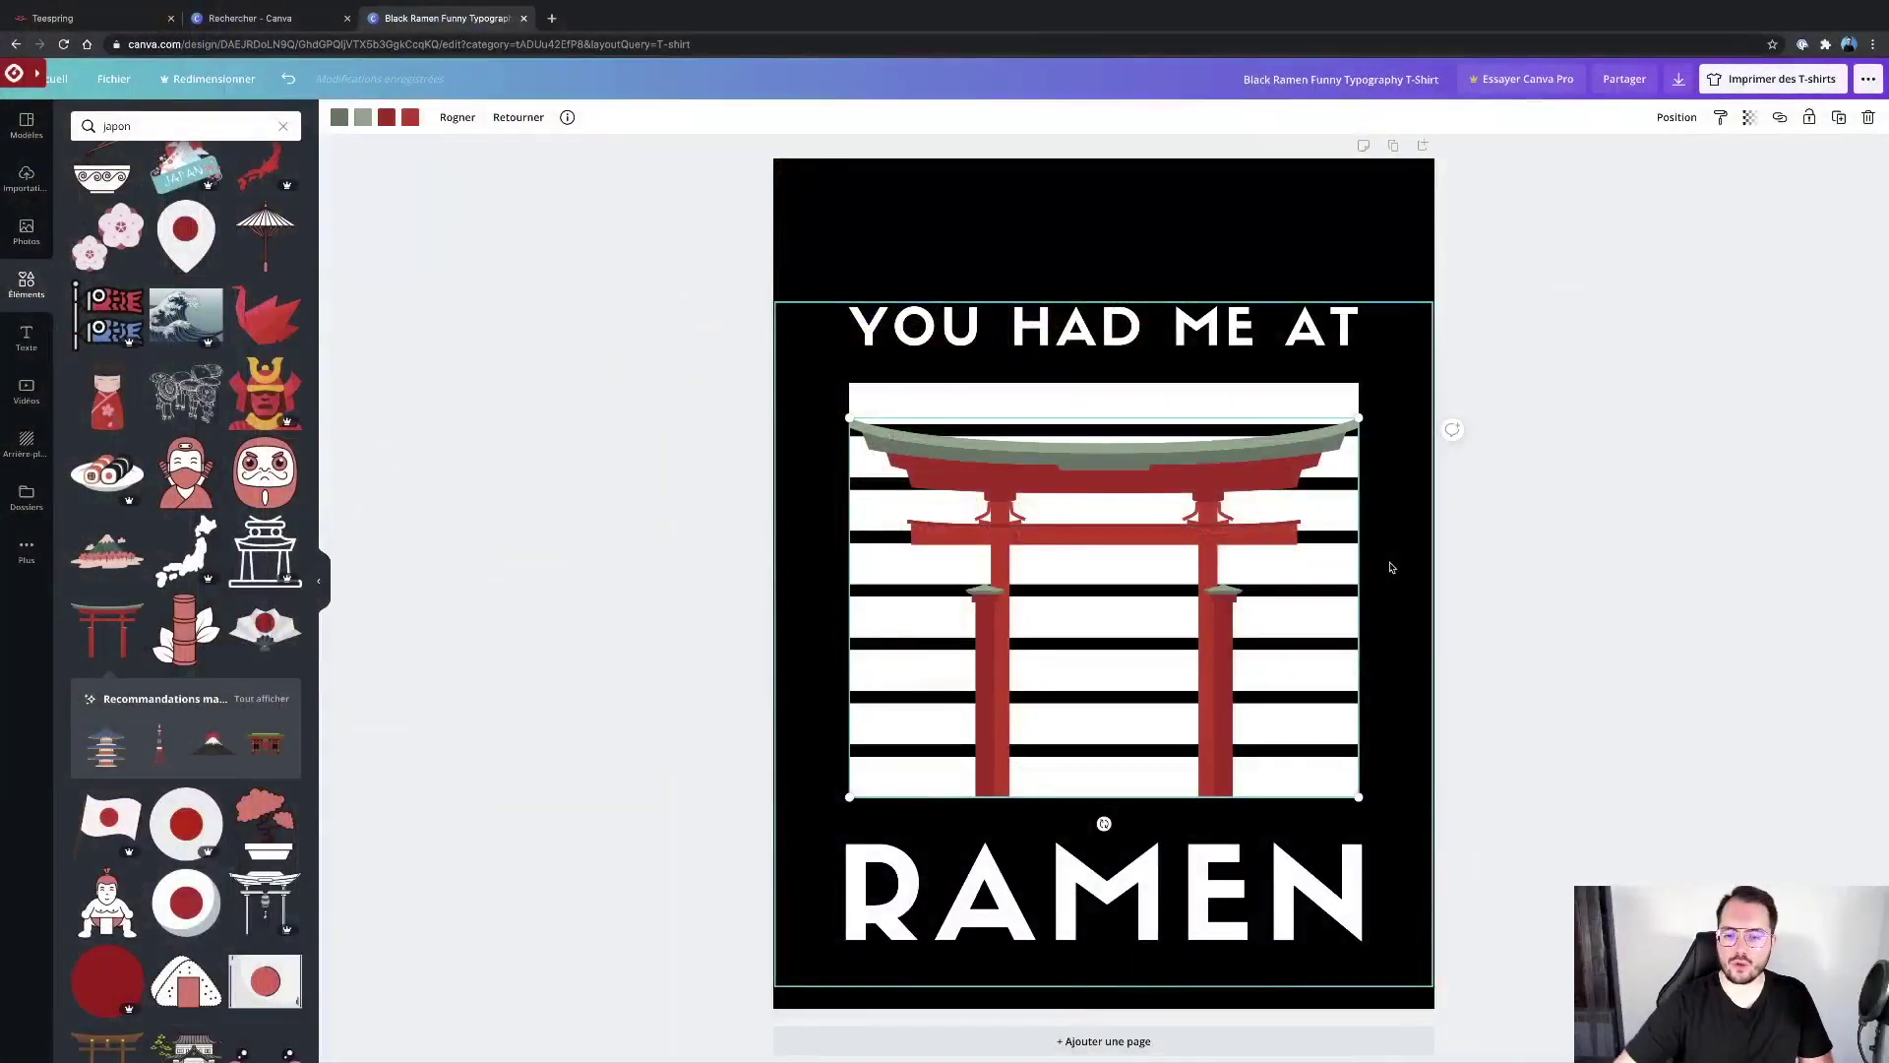
Step: Replace the text "RAMEN" below the striped graphic with "DOOR" and deselect everything on the design
click(1083, 928)
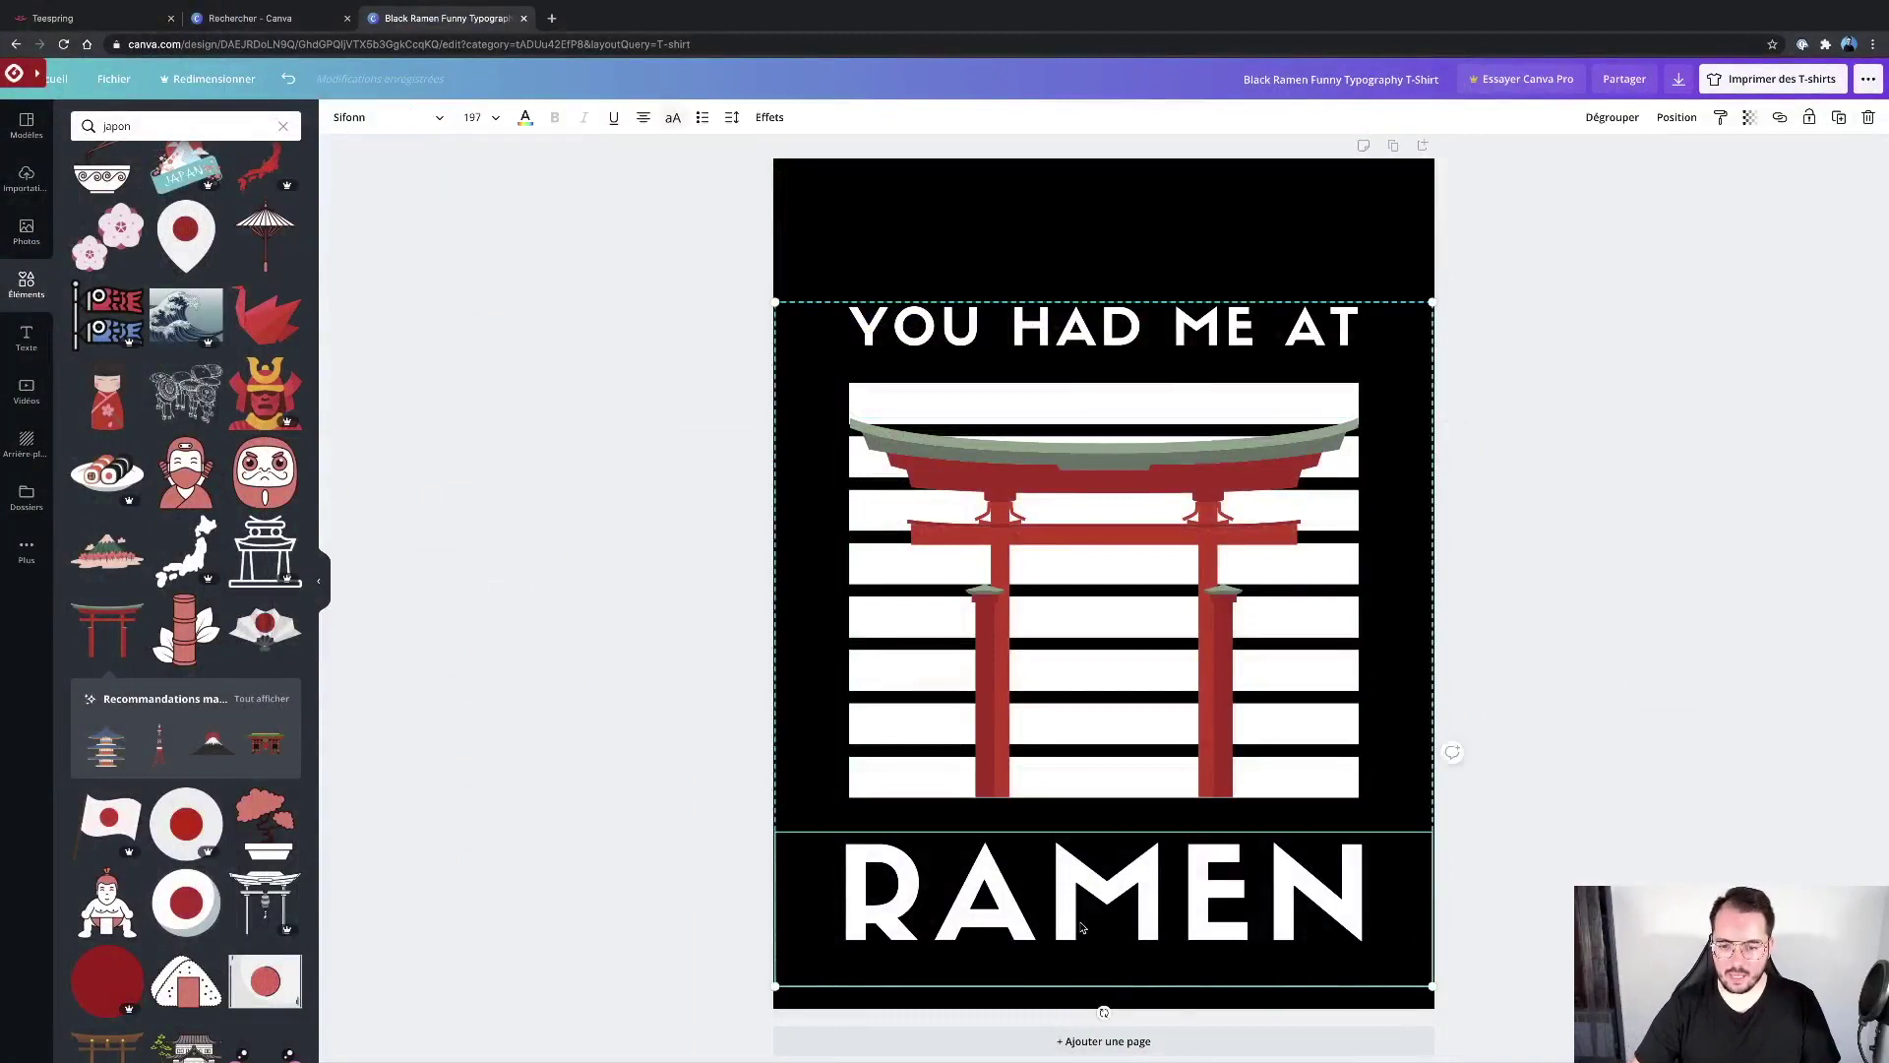
double_click(1071, 903)
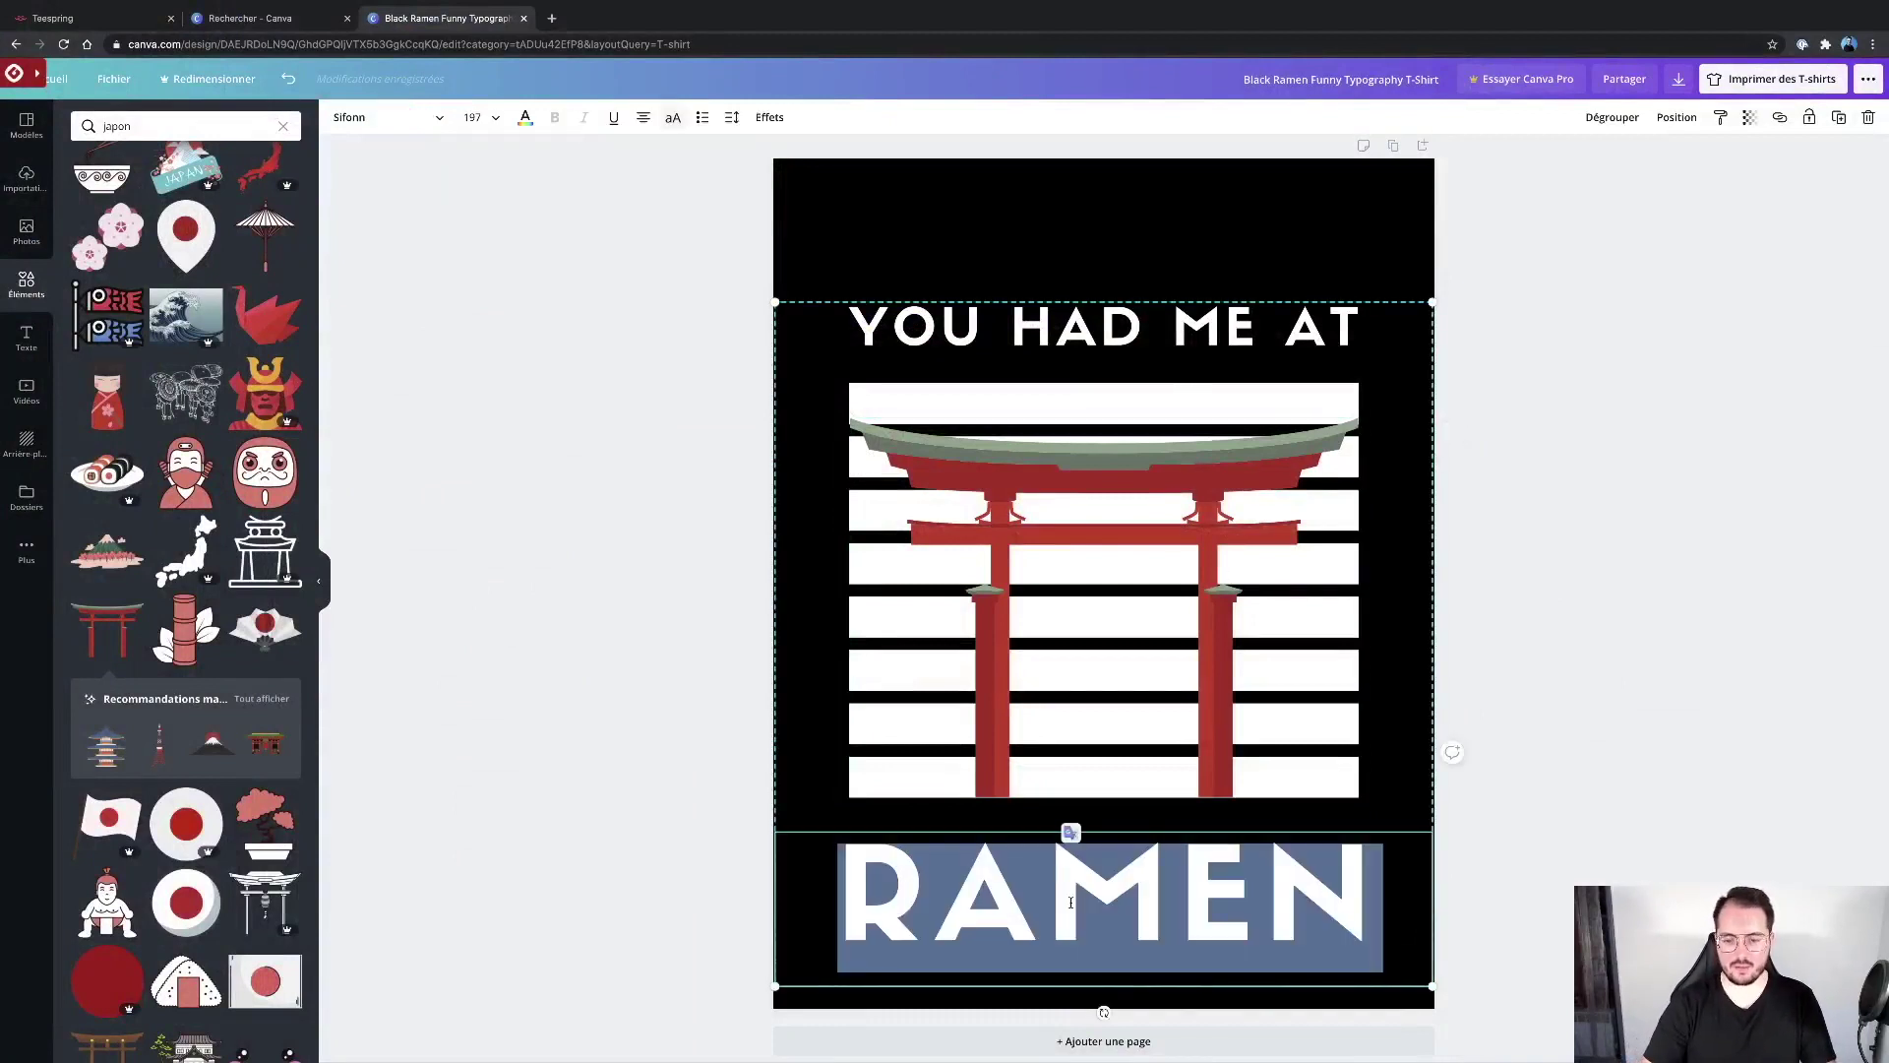
text(DOOR)
click(1571, 583)
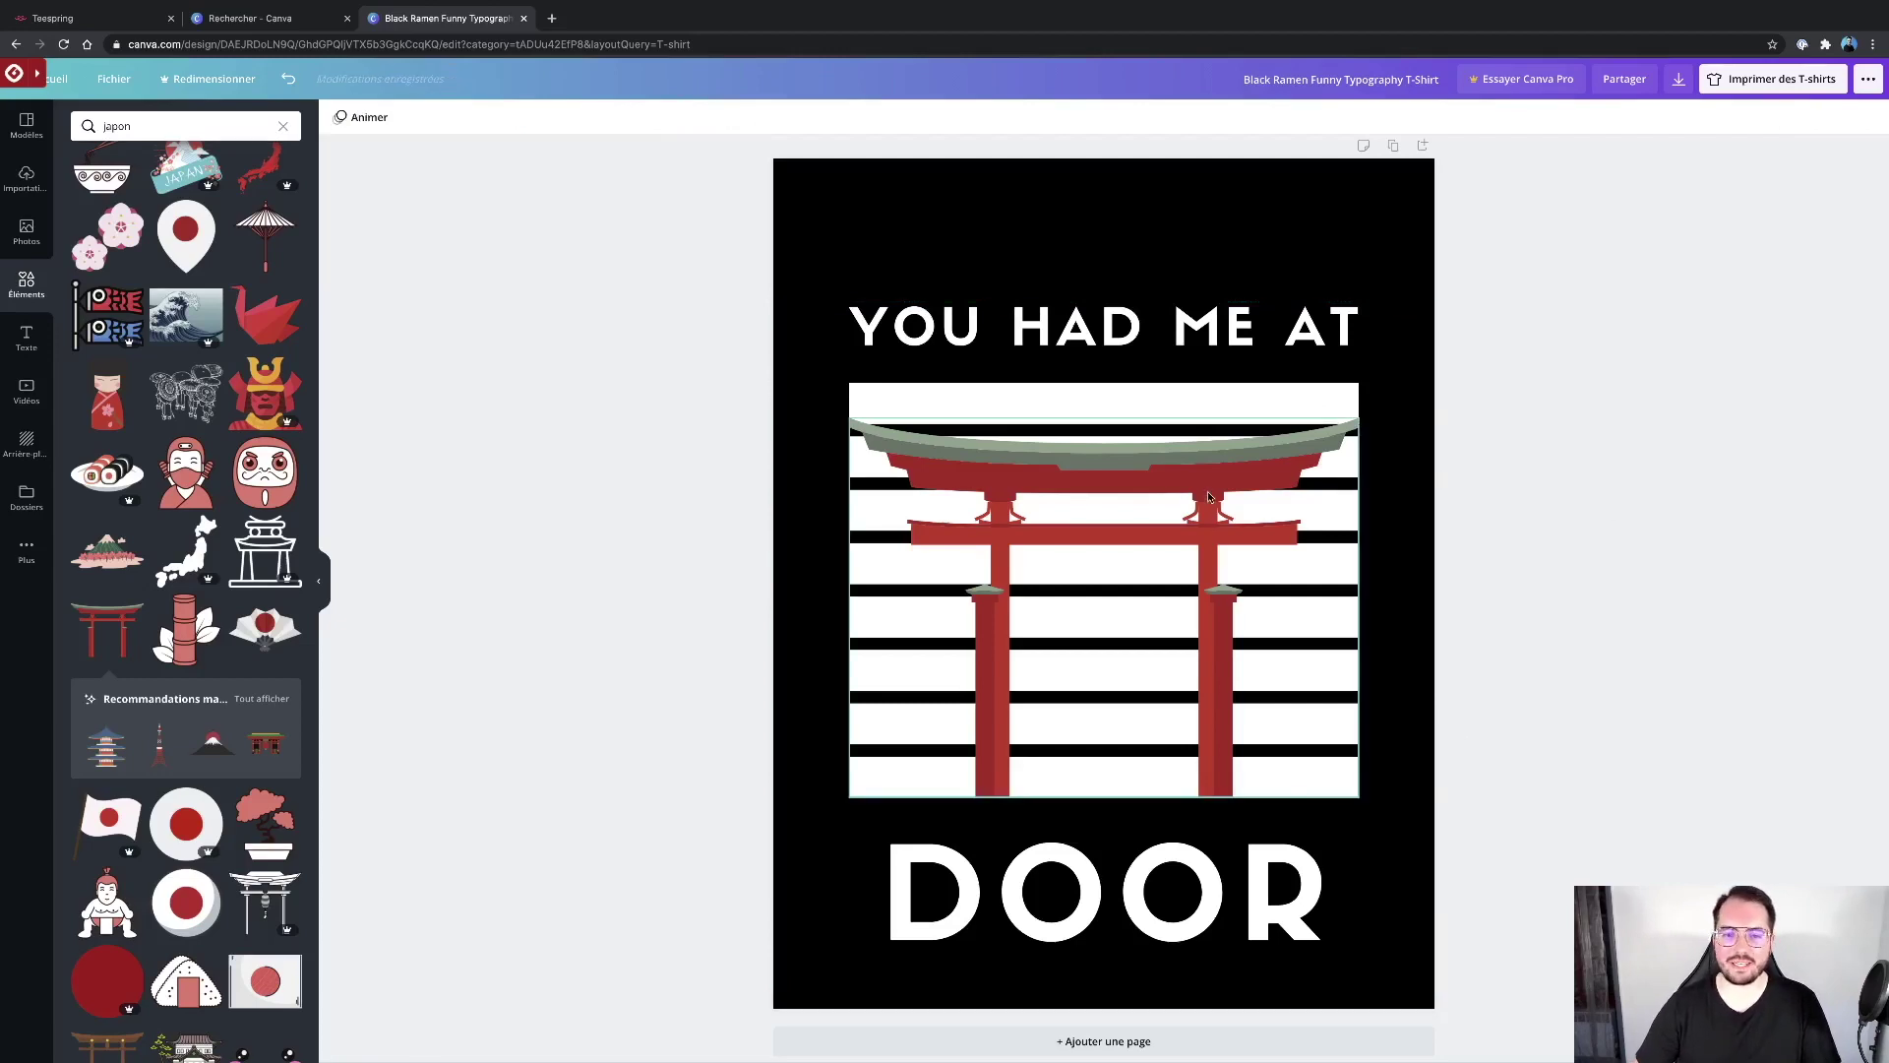
click(1046, 478)
click(1566, 576)
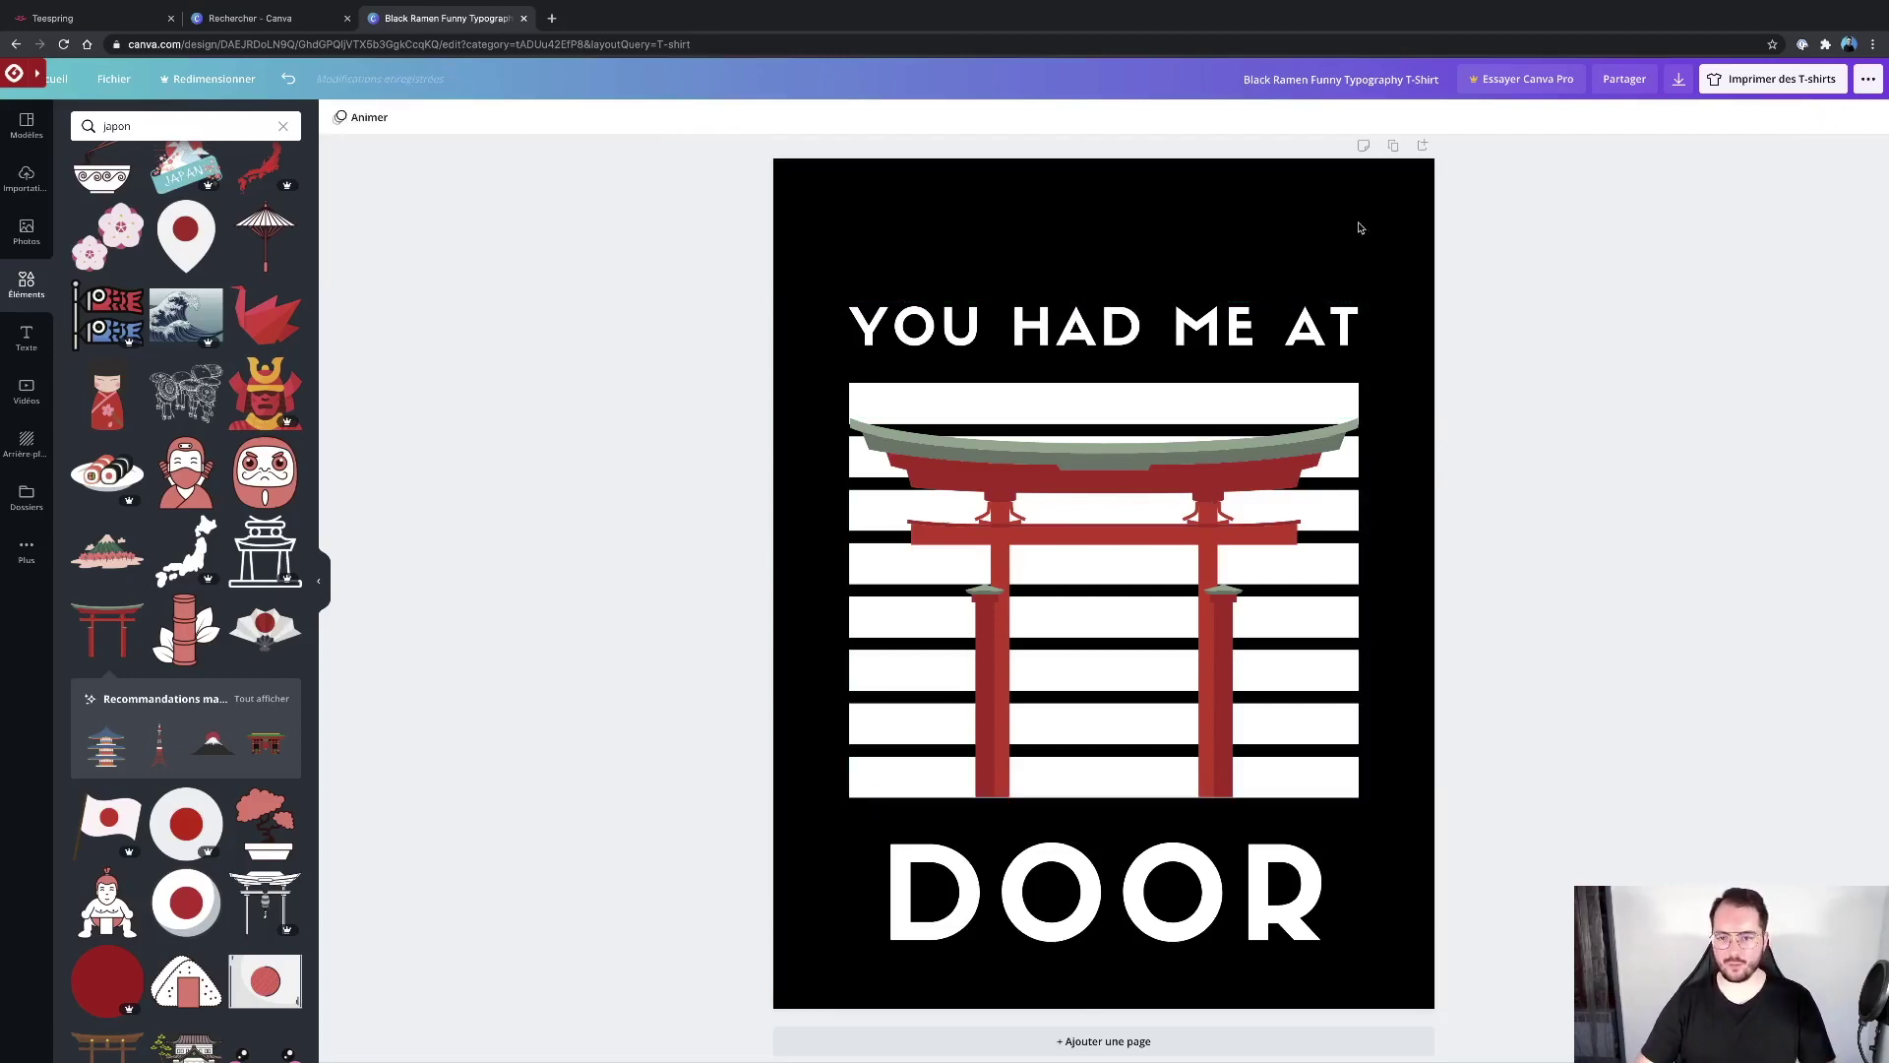
Step: Download the finished T-shirt design as a PNG file
click(1687, 89)
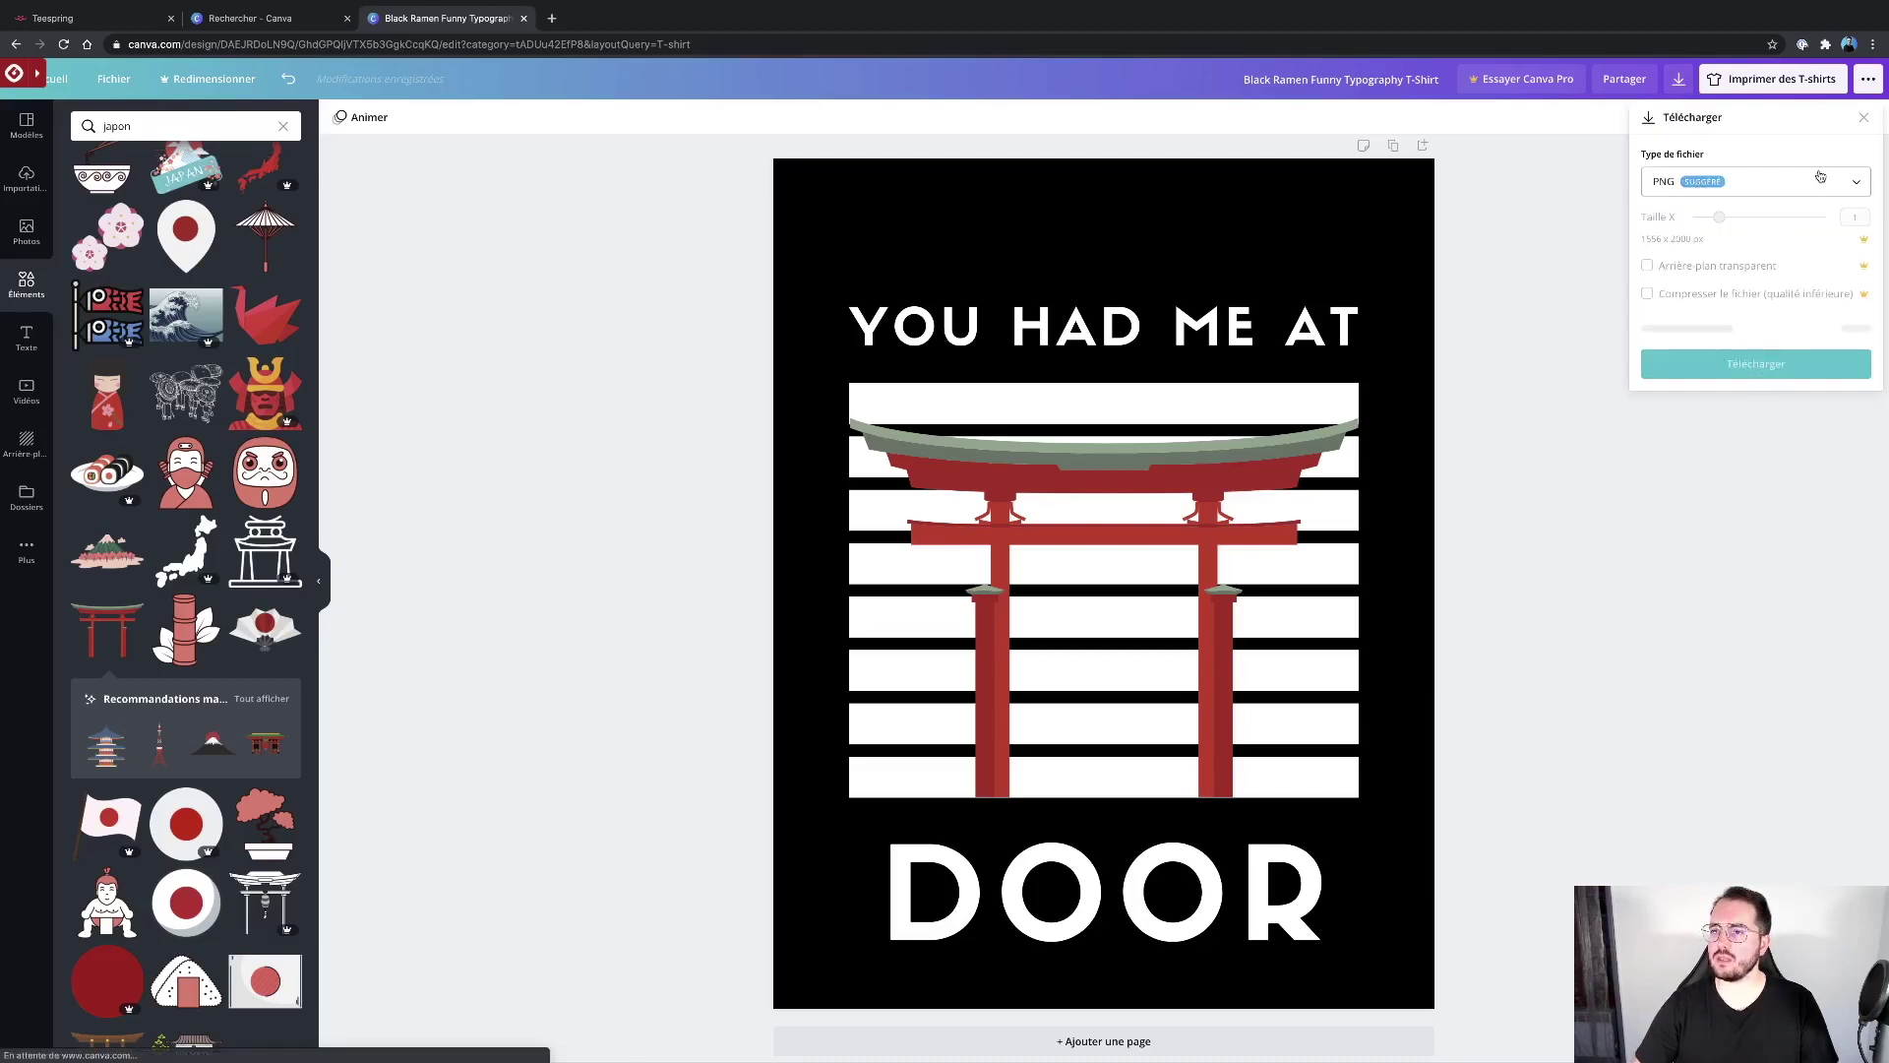
click(1778, 377)
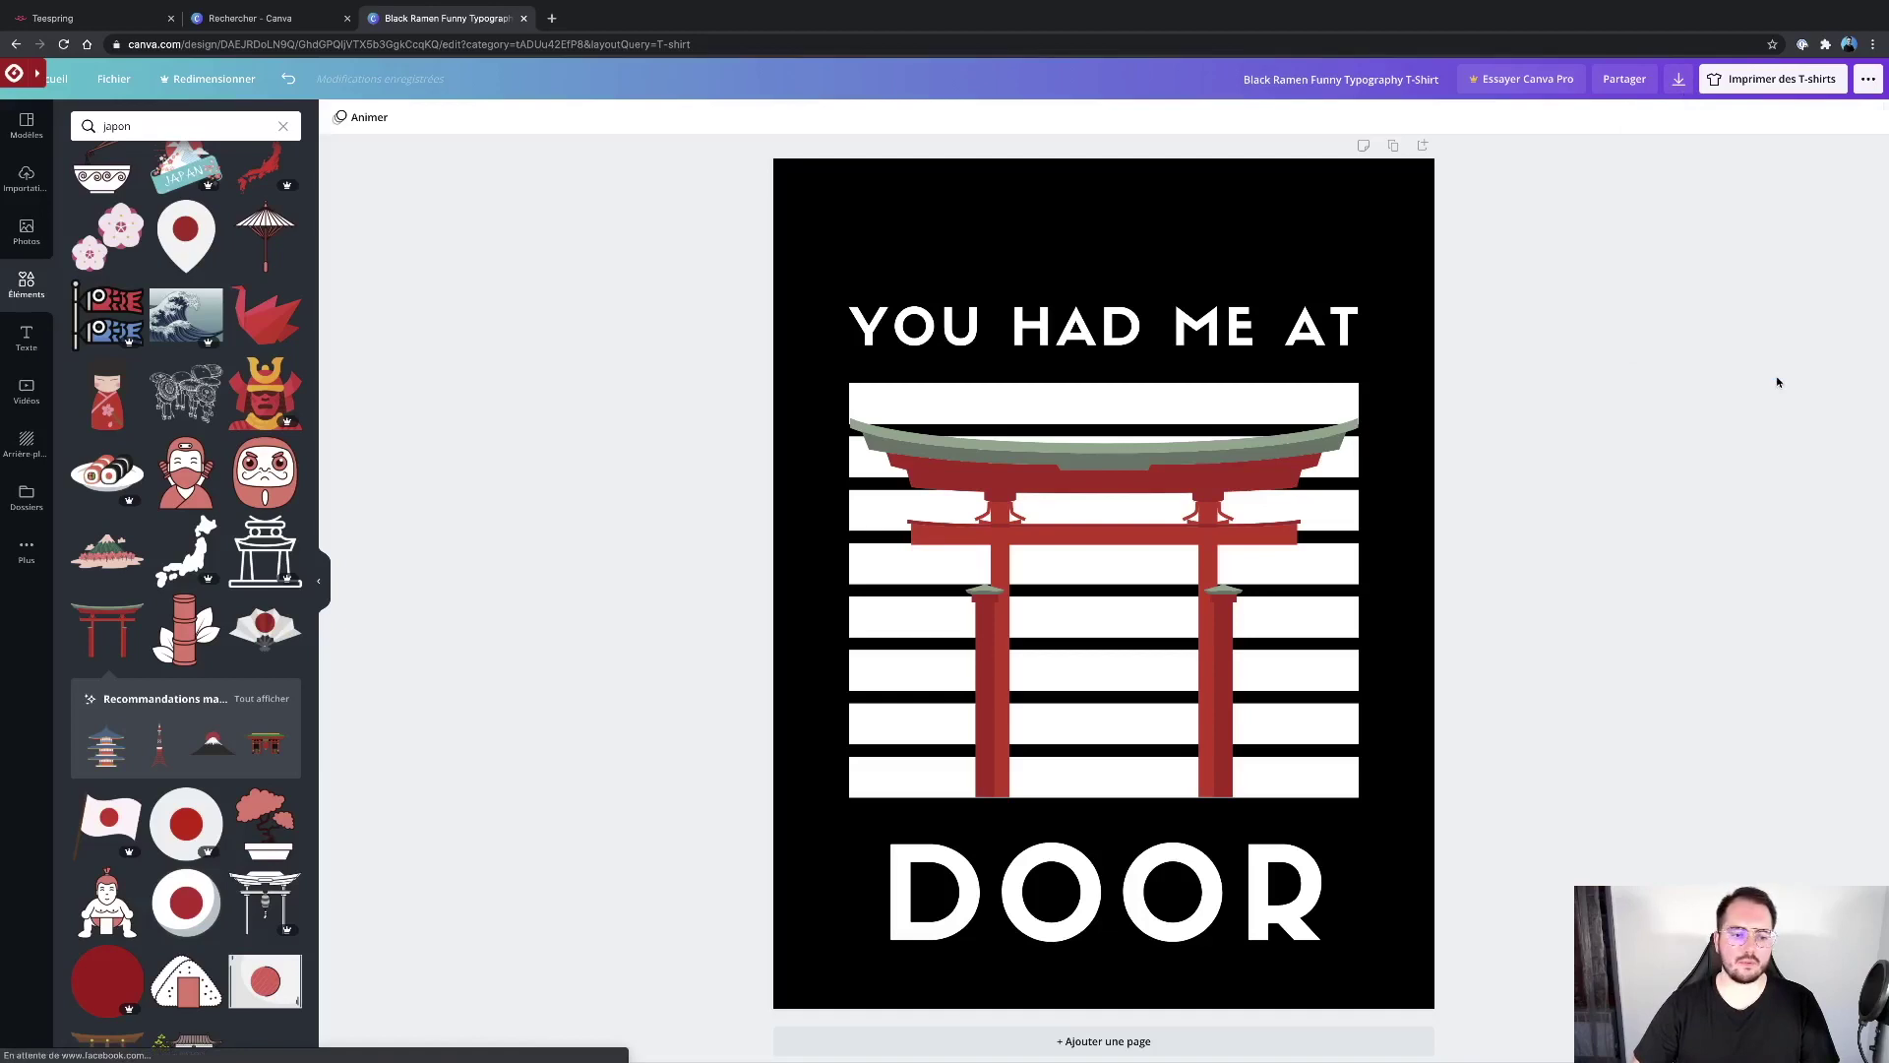
click(1682, 83)
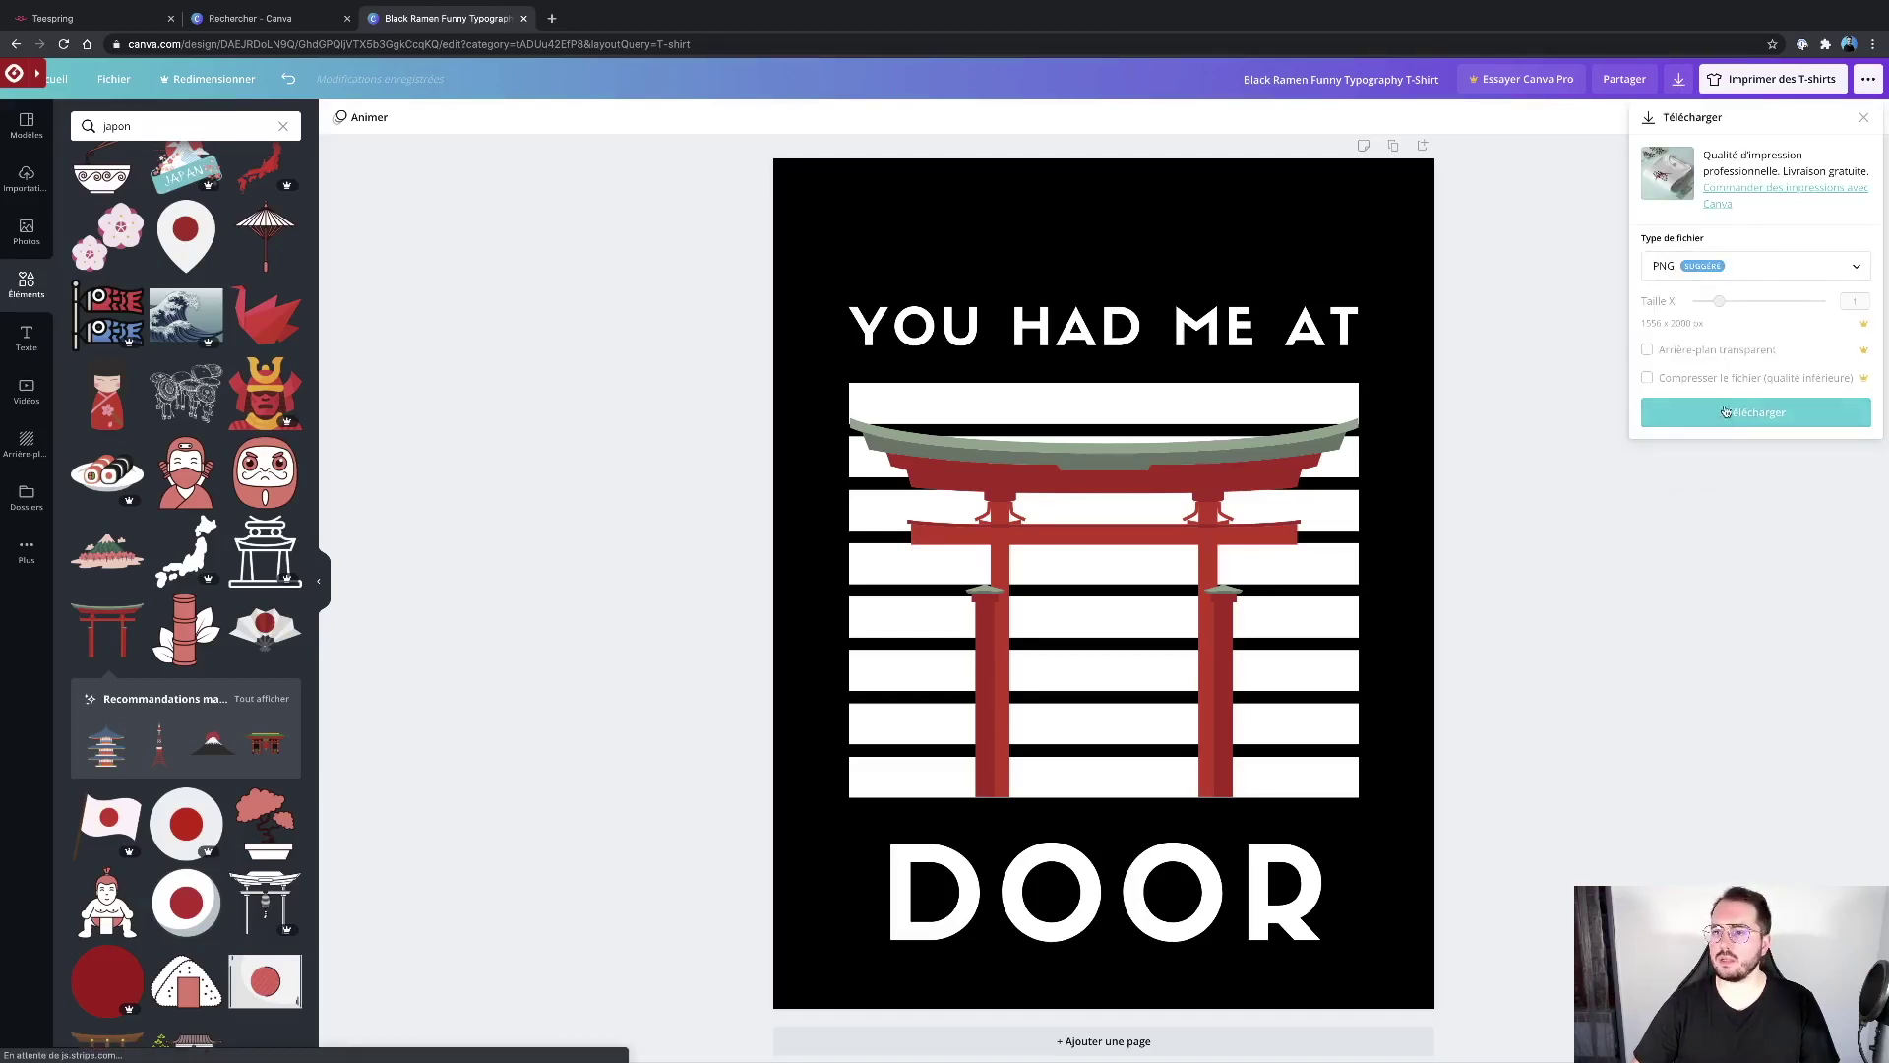
click(1725, 413)
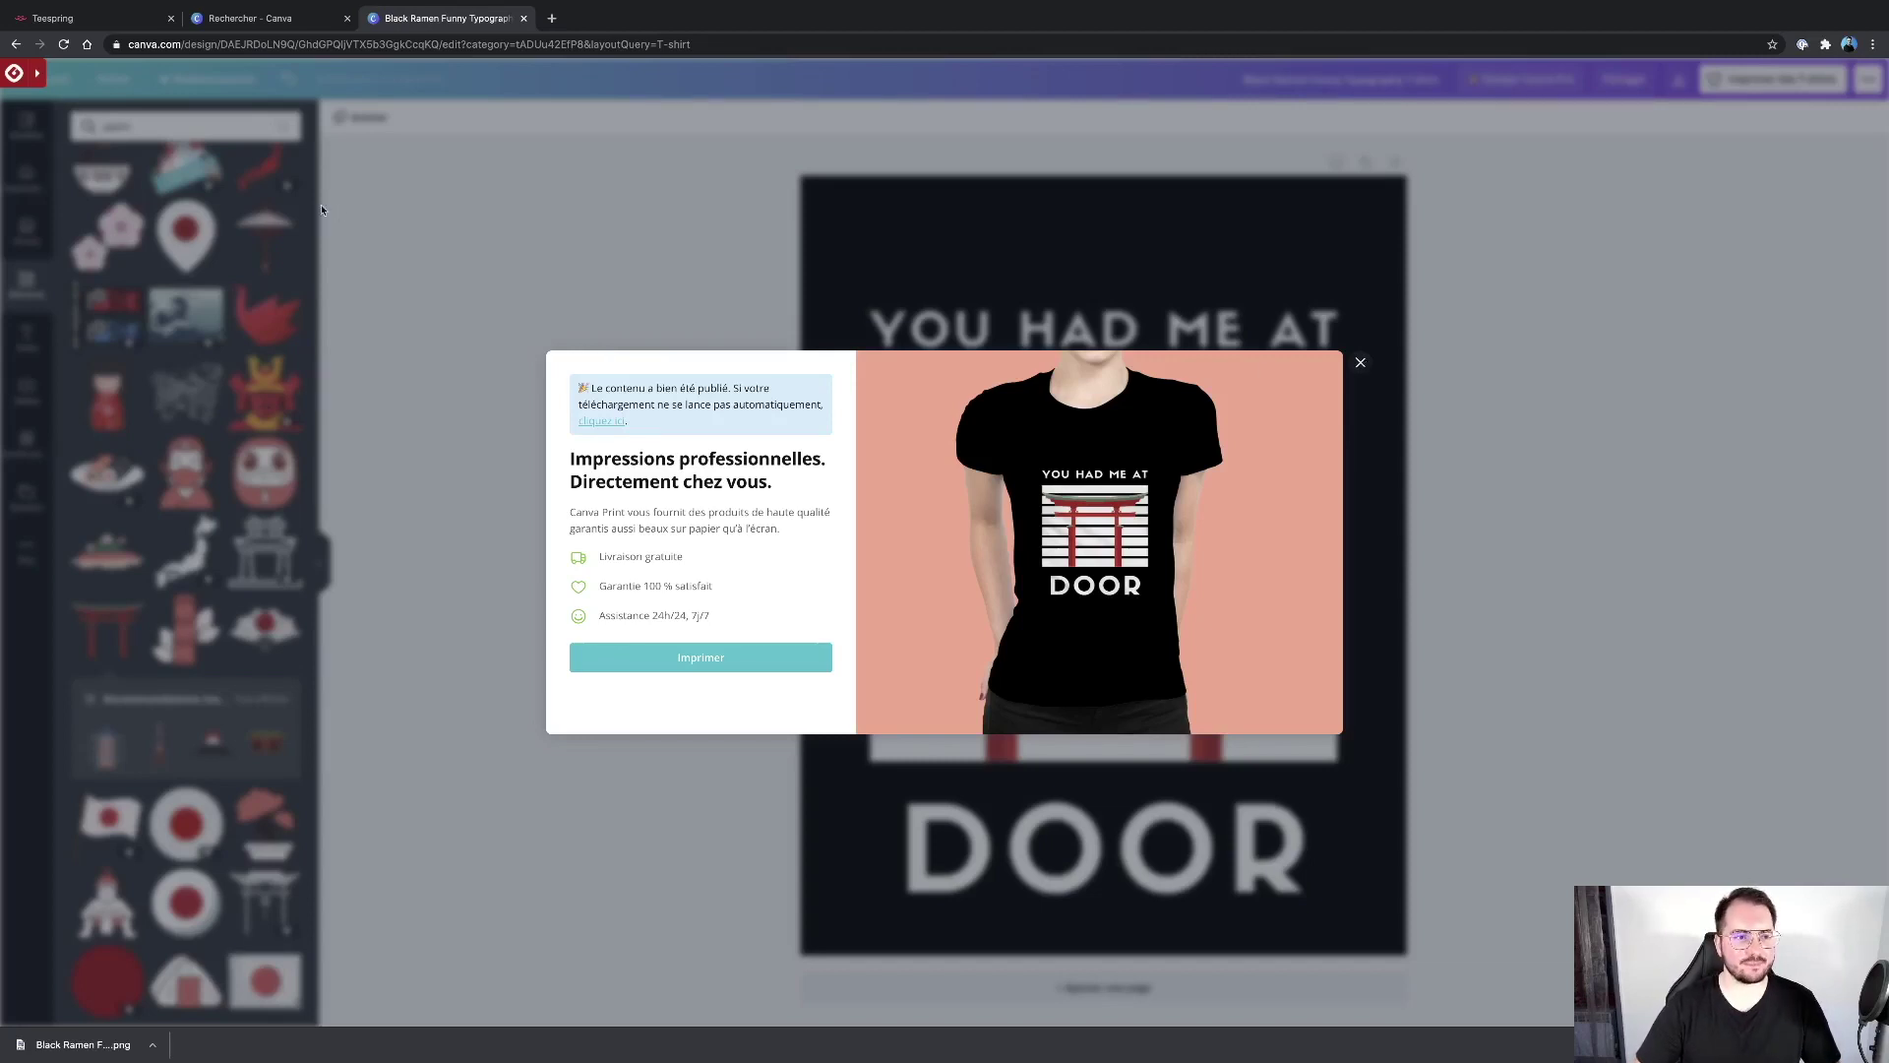
Step: Switch to Teespring, browse the recommended products on the home page and open the black Cyber Indépendant T-shirt
click(108, 20)
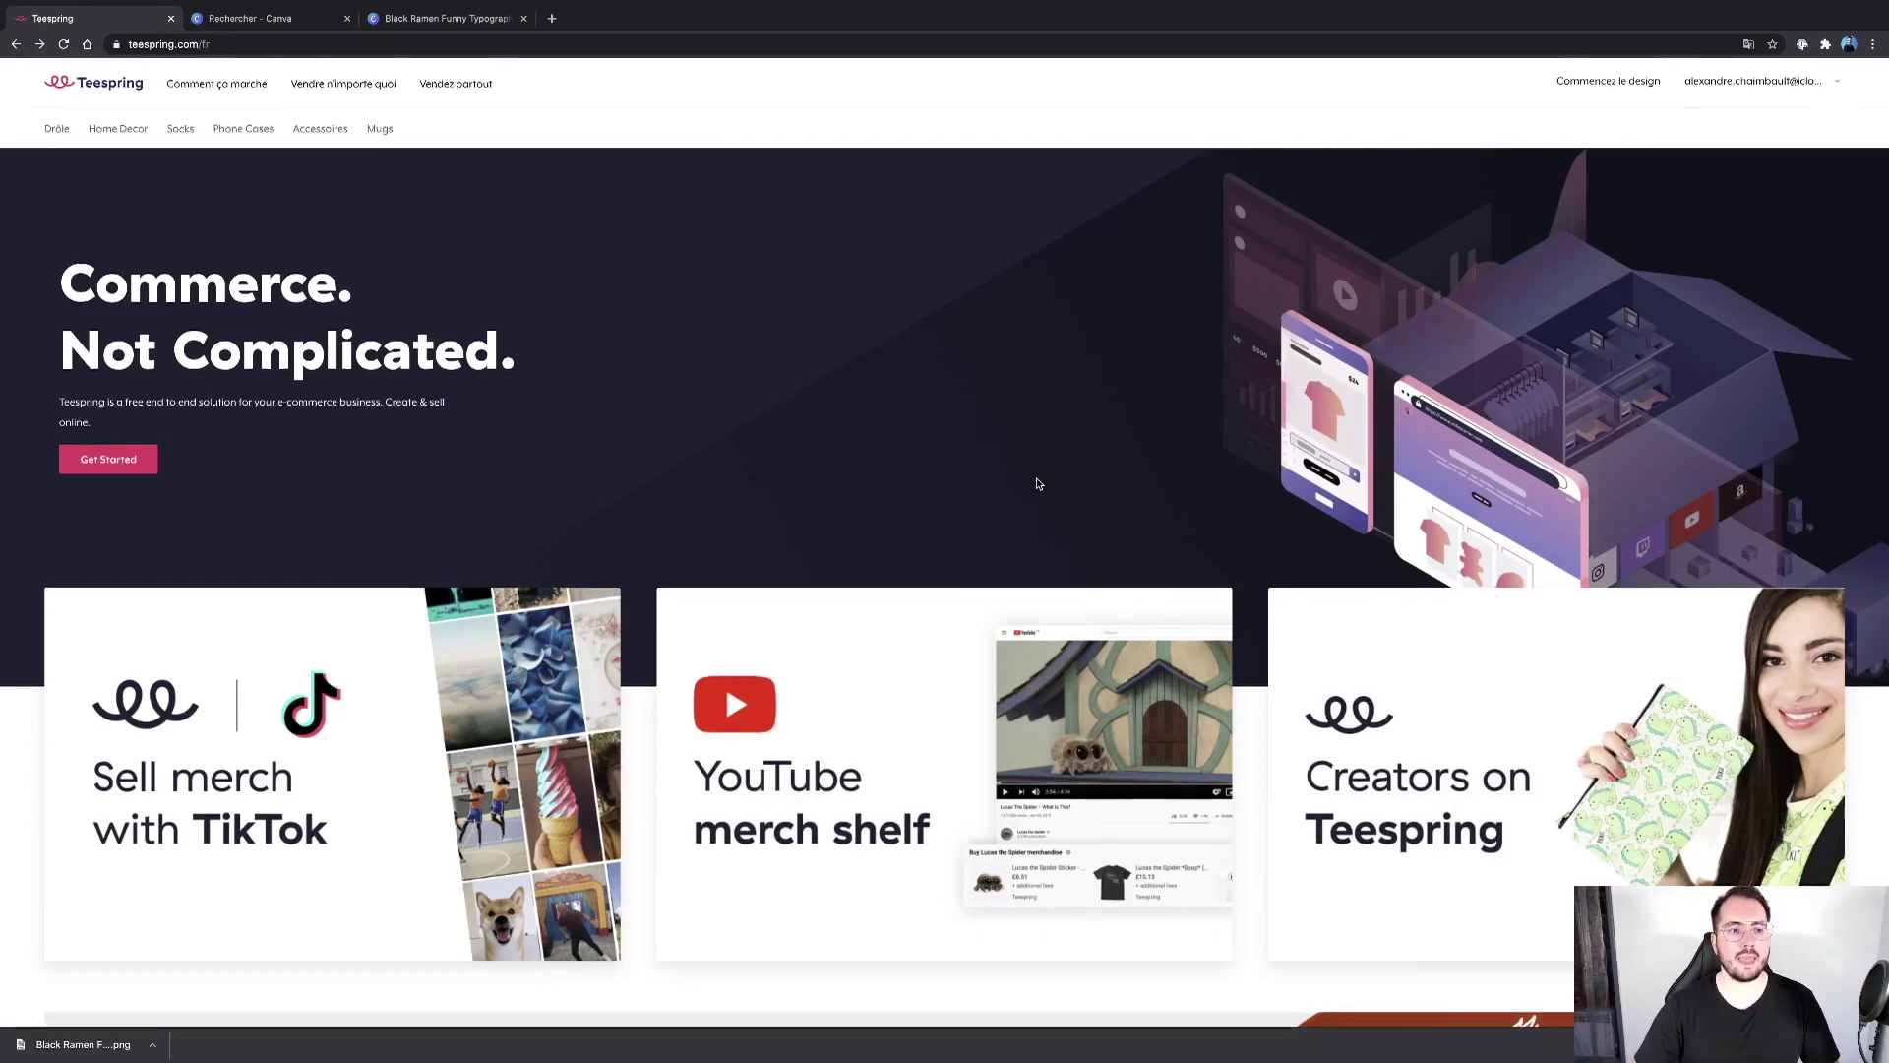
scroll(1037, 483, down, 3)
scroll(1037, 483, down, 10)
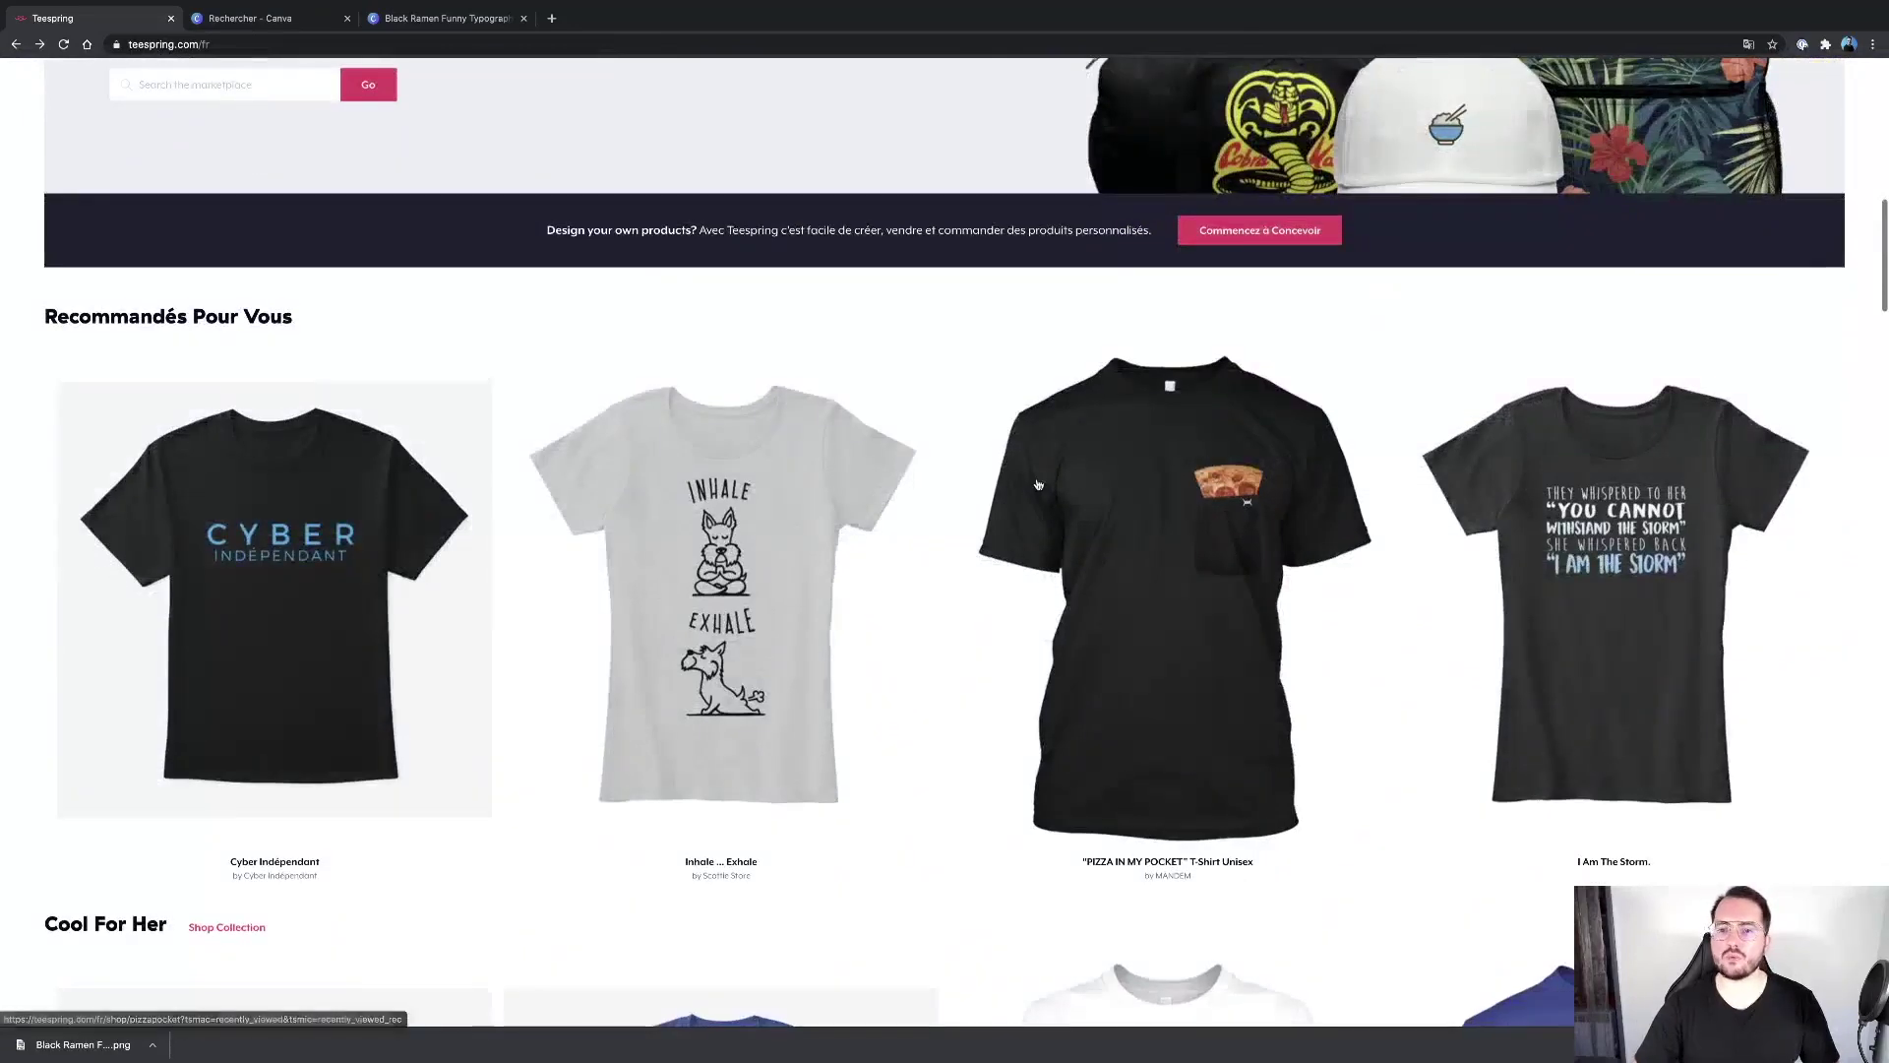
scroll(1050, 362, down, 2)
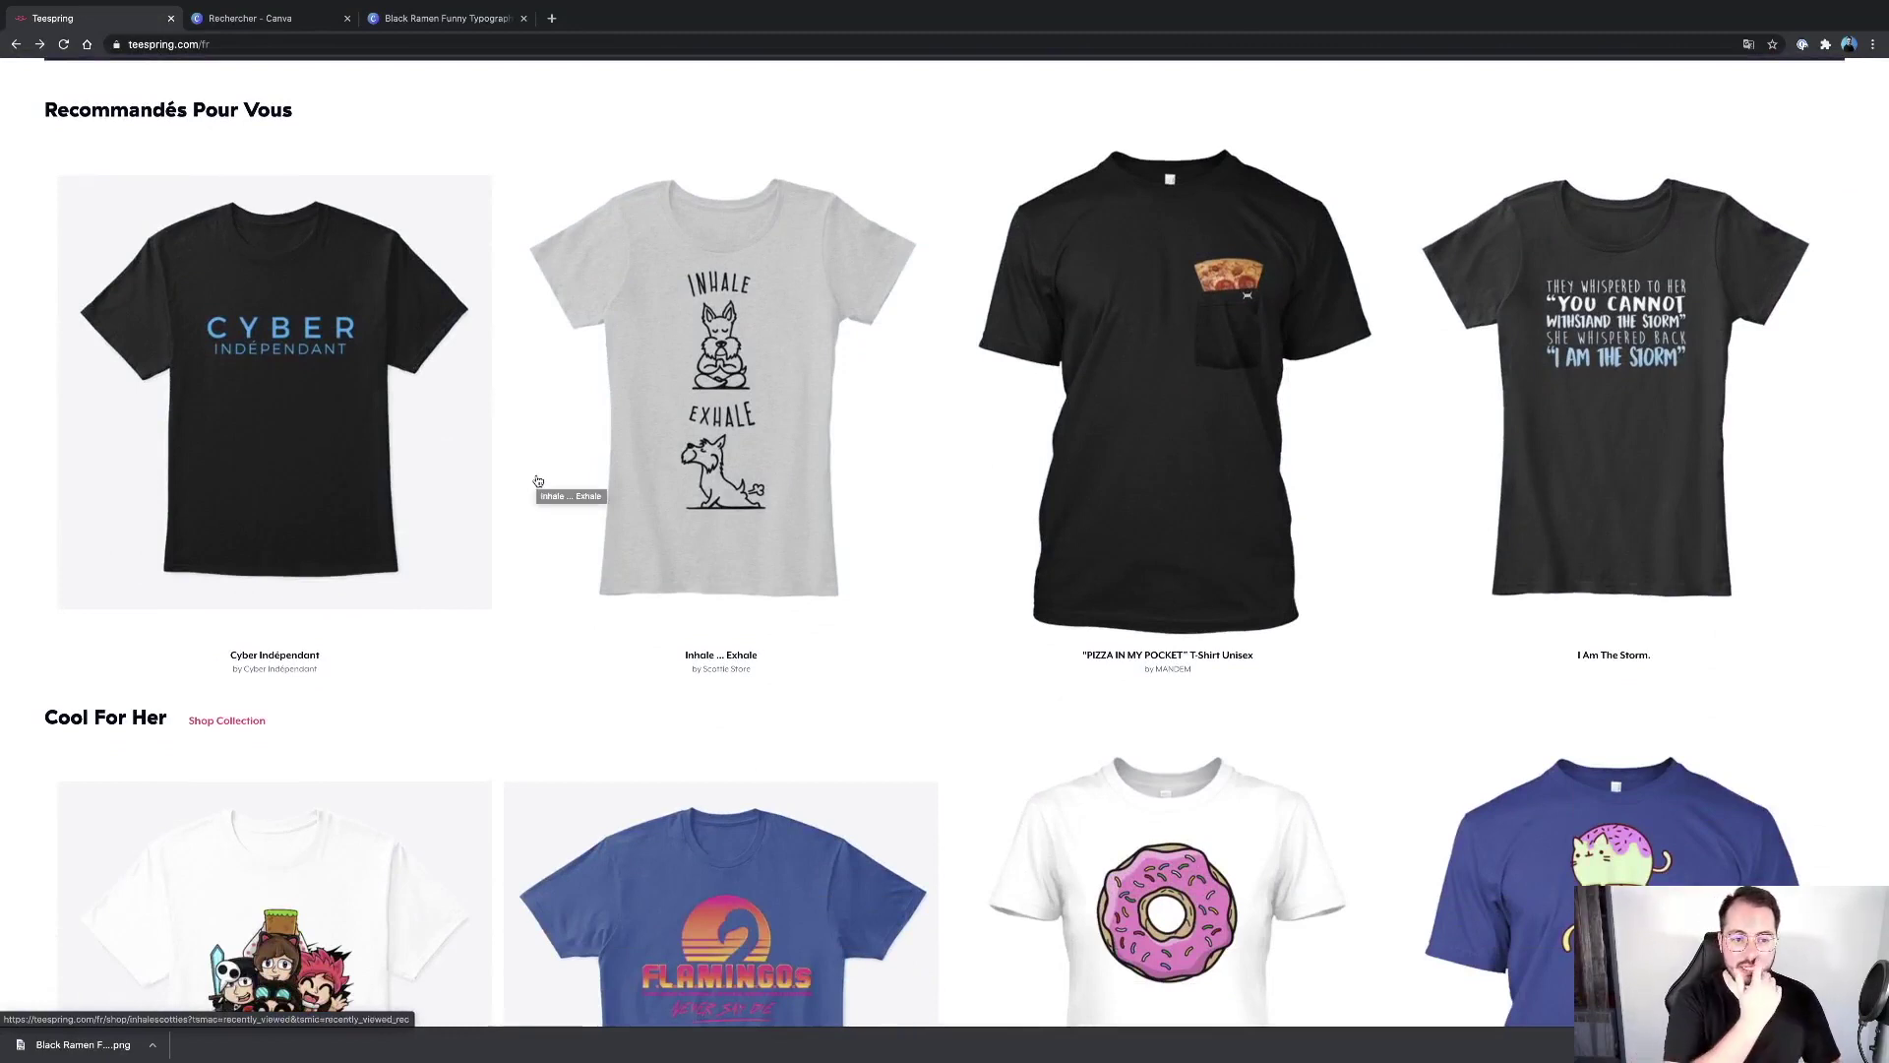
click(317, 414)
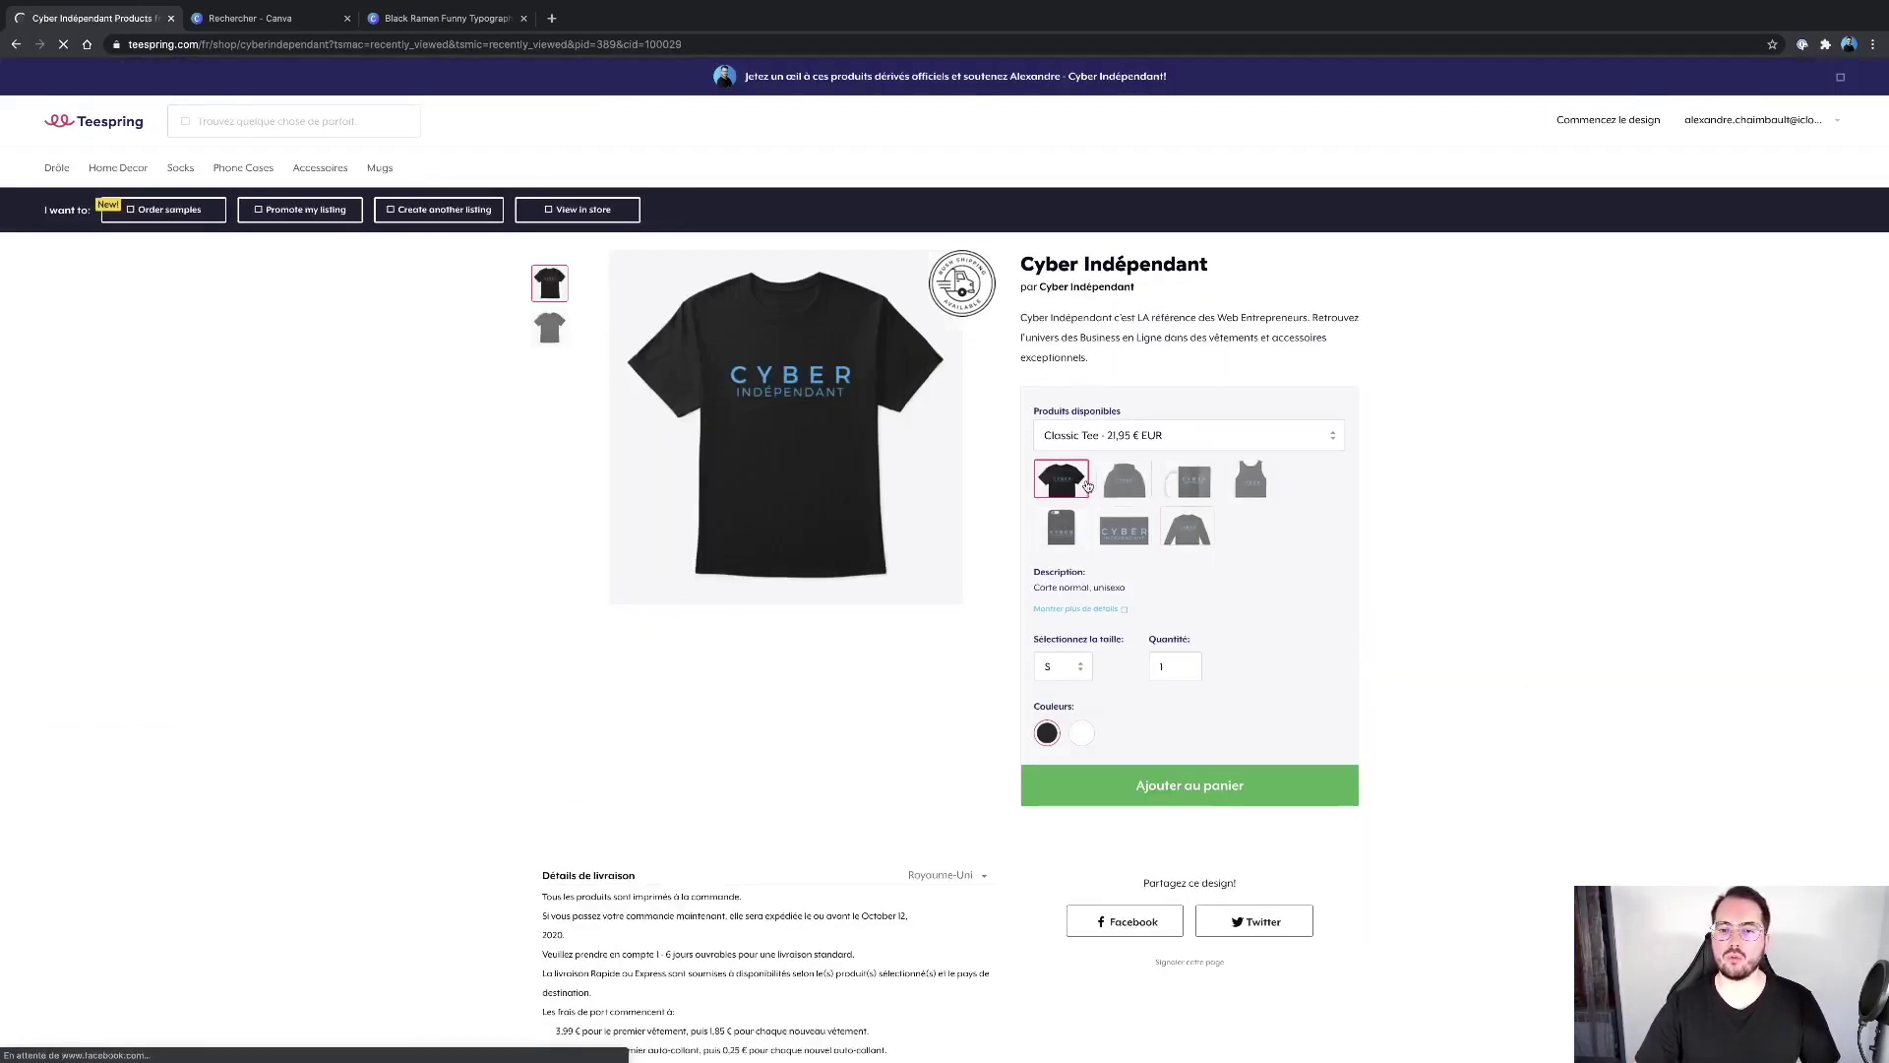
Step: View the hoodie and mug versions of the Cyber Indépendant listing and examine the mug's delivery and return details
click(1113, 491)
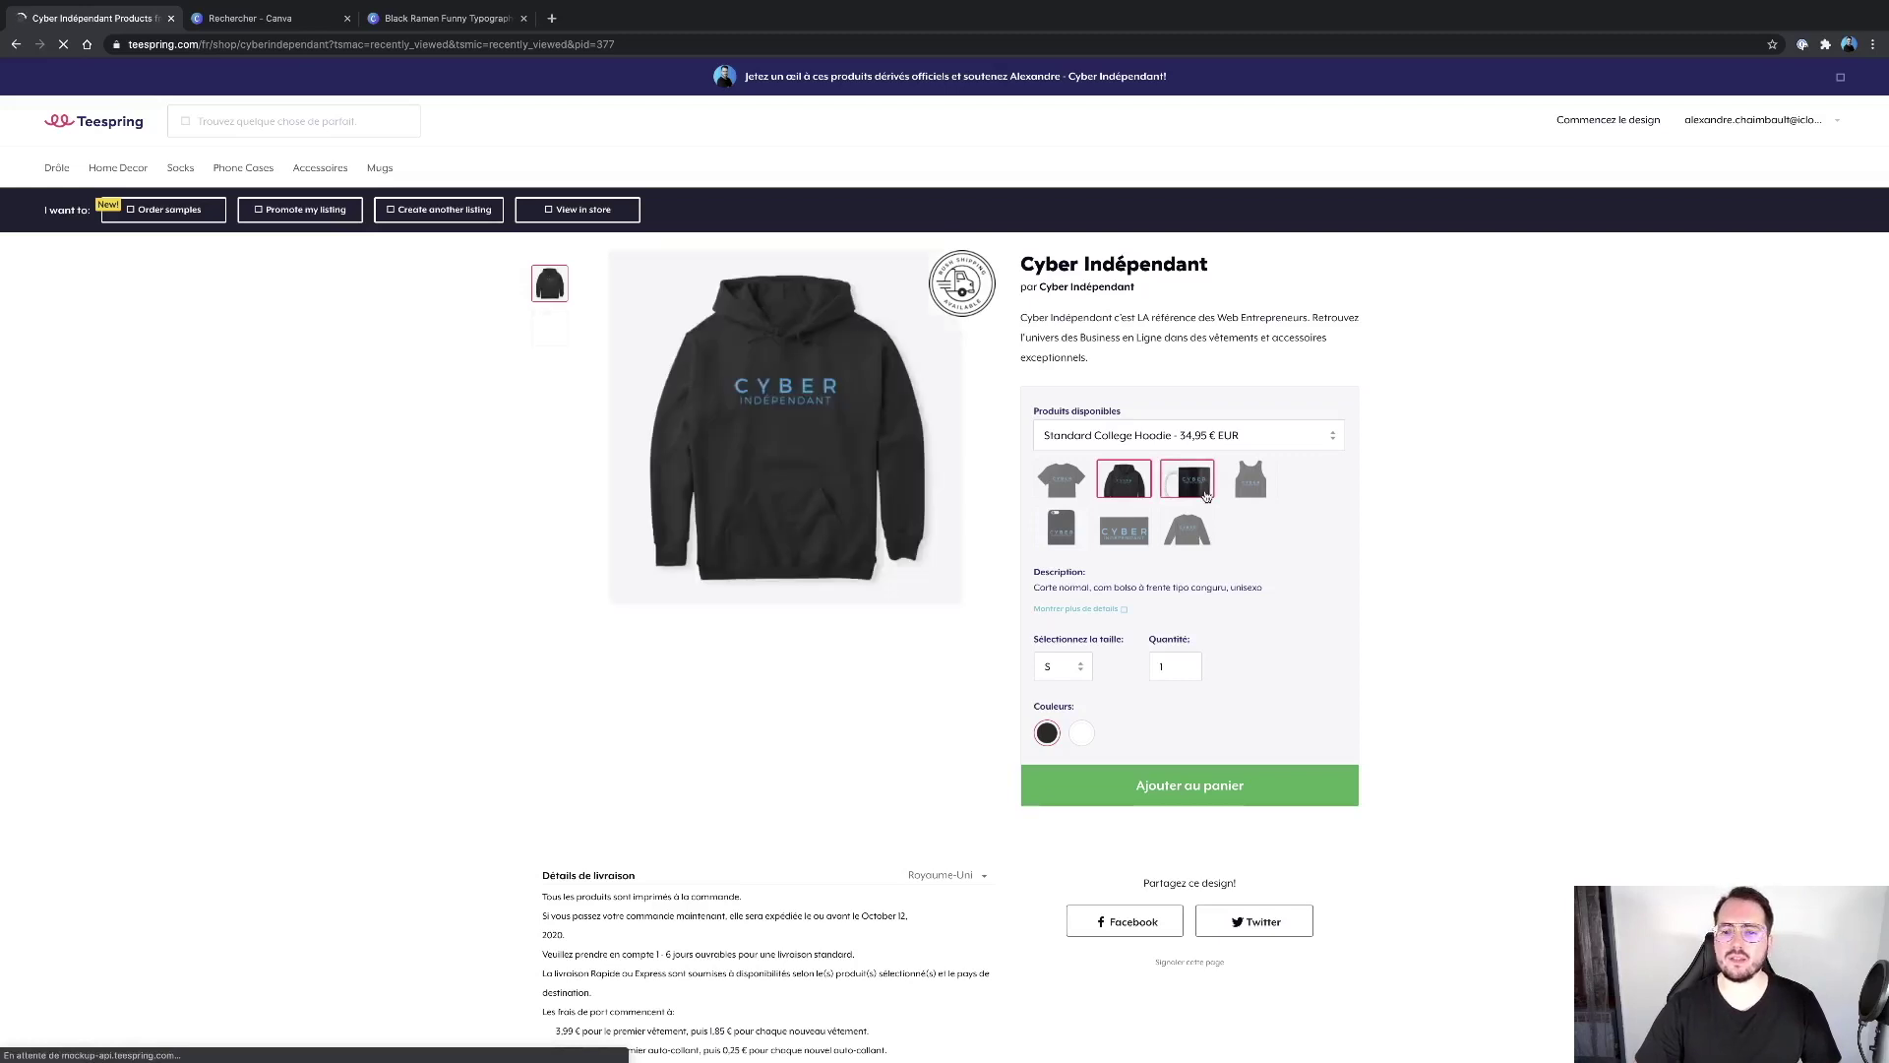
click(1206, 495)
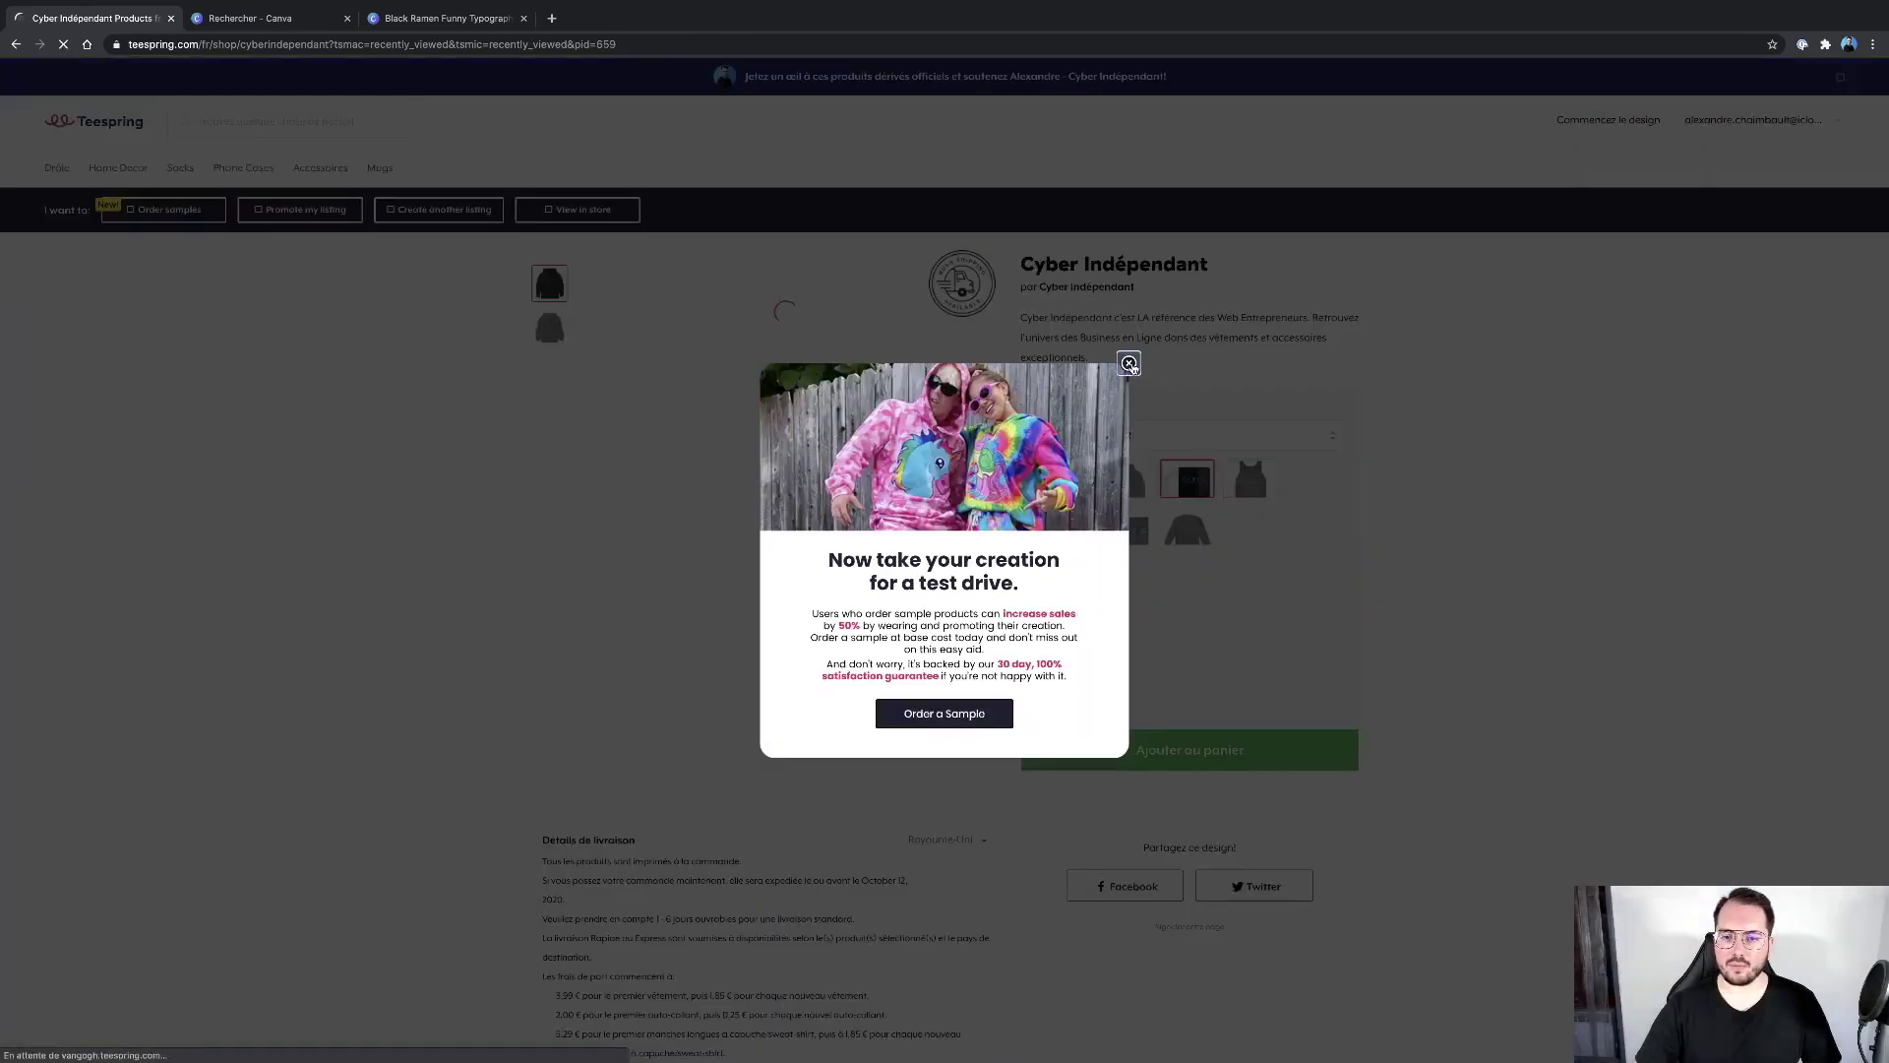
click(1269, 497)
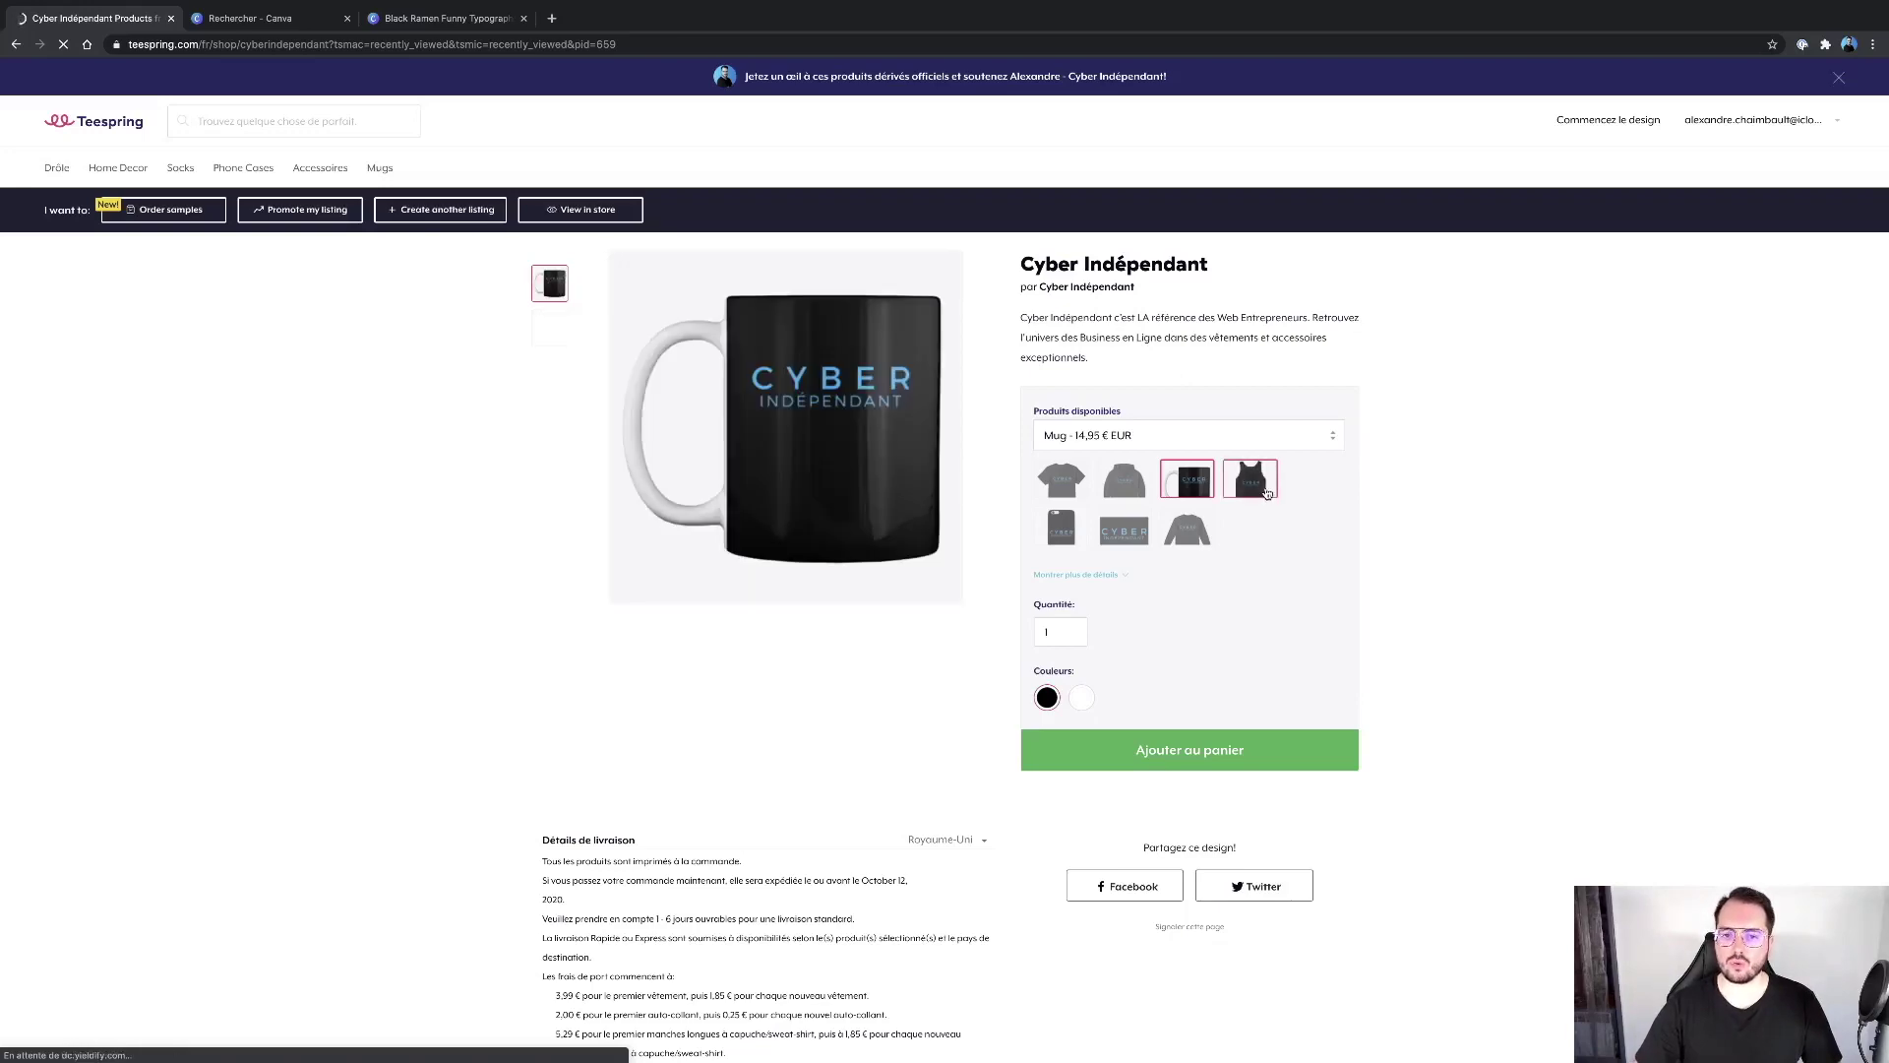
scroll(972, 707, down, 3)
scroll(972, 706, down, 3)
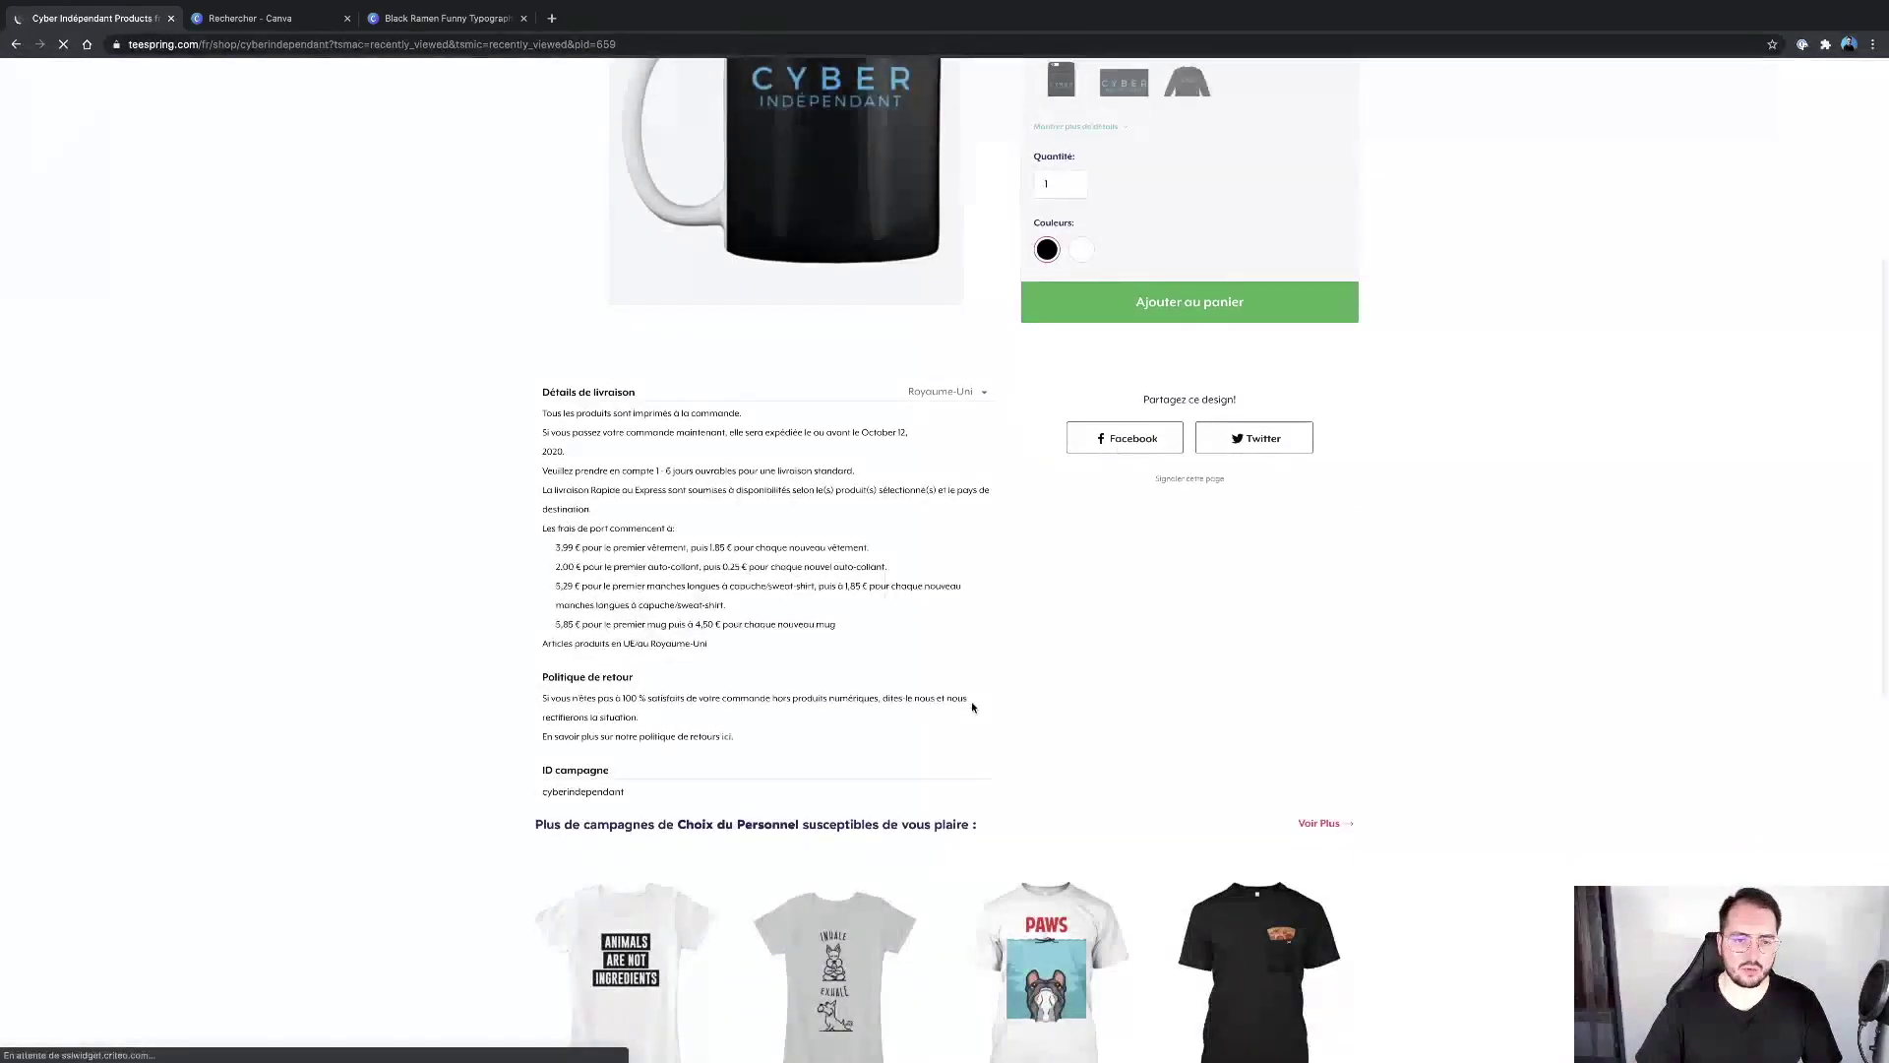
scroll(972, 706, up, 5)
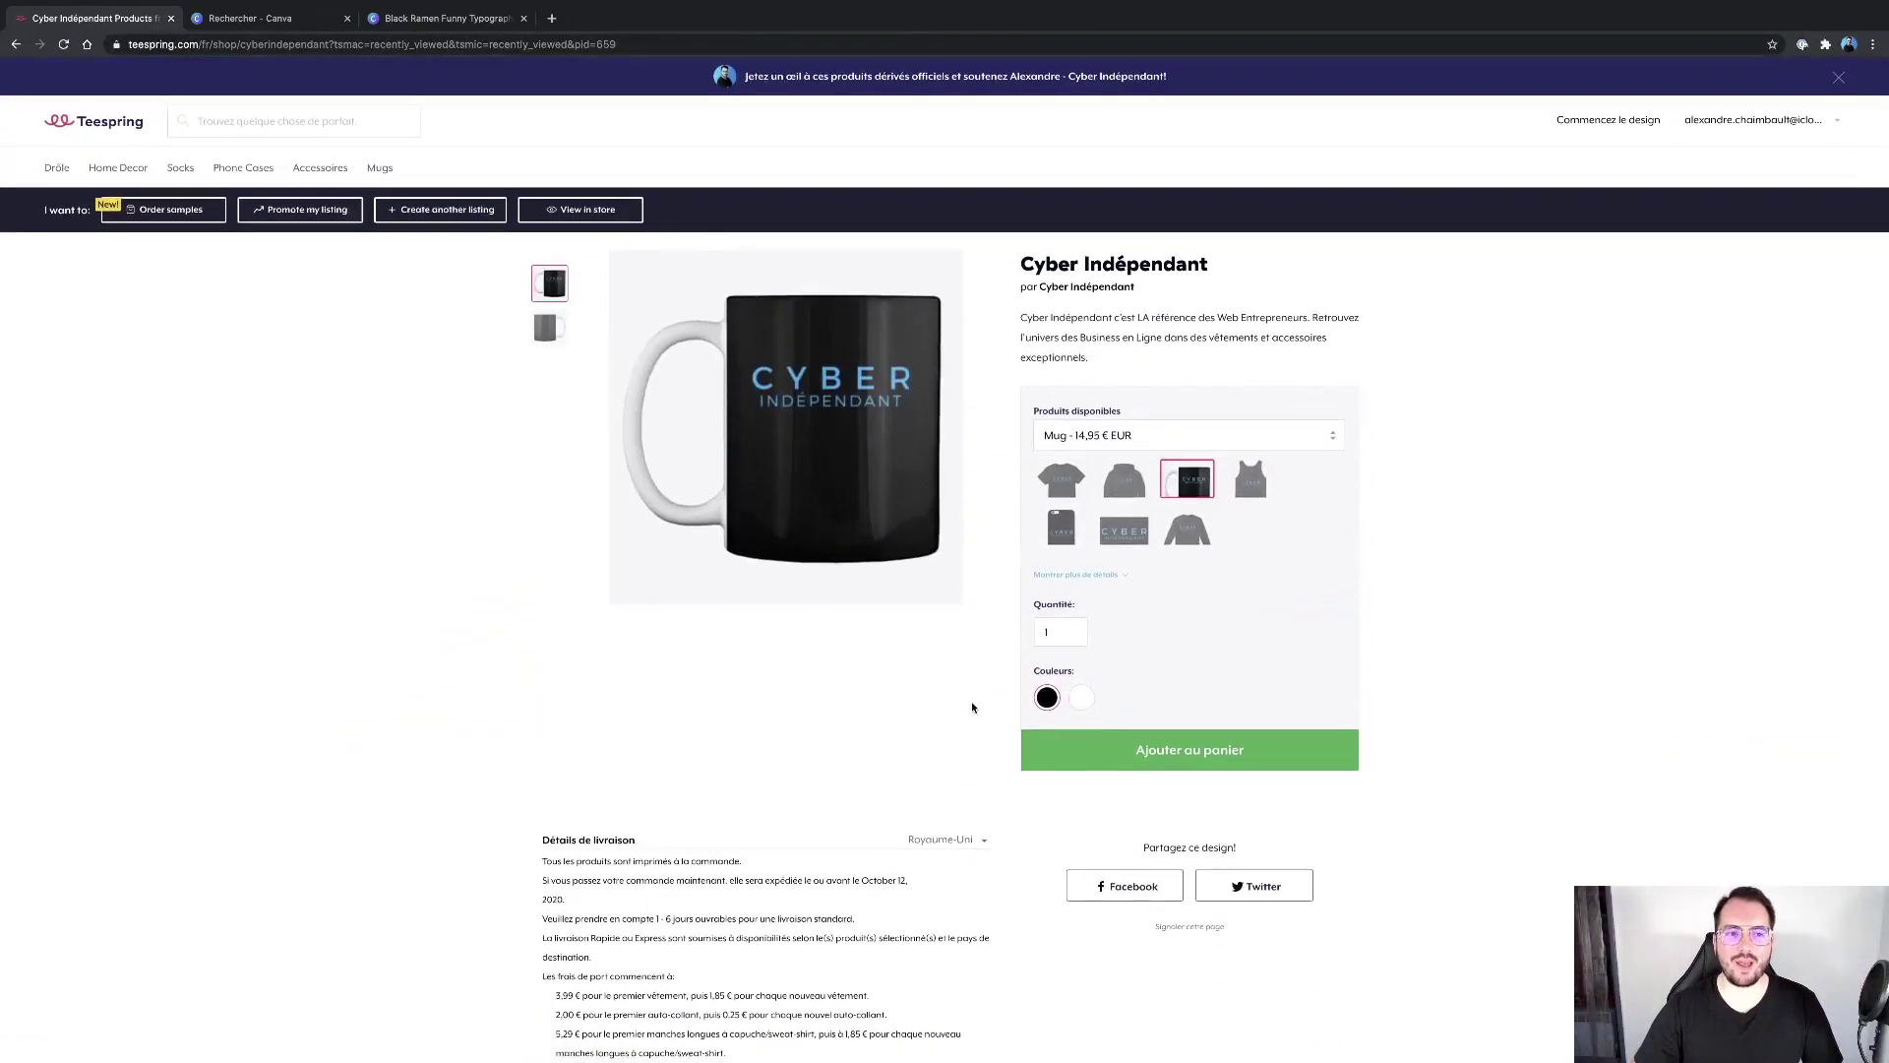
Step: Open the Teespring seller dashboard from the home page and start a new product design from it
click(143, 162)
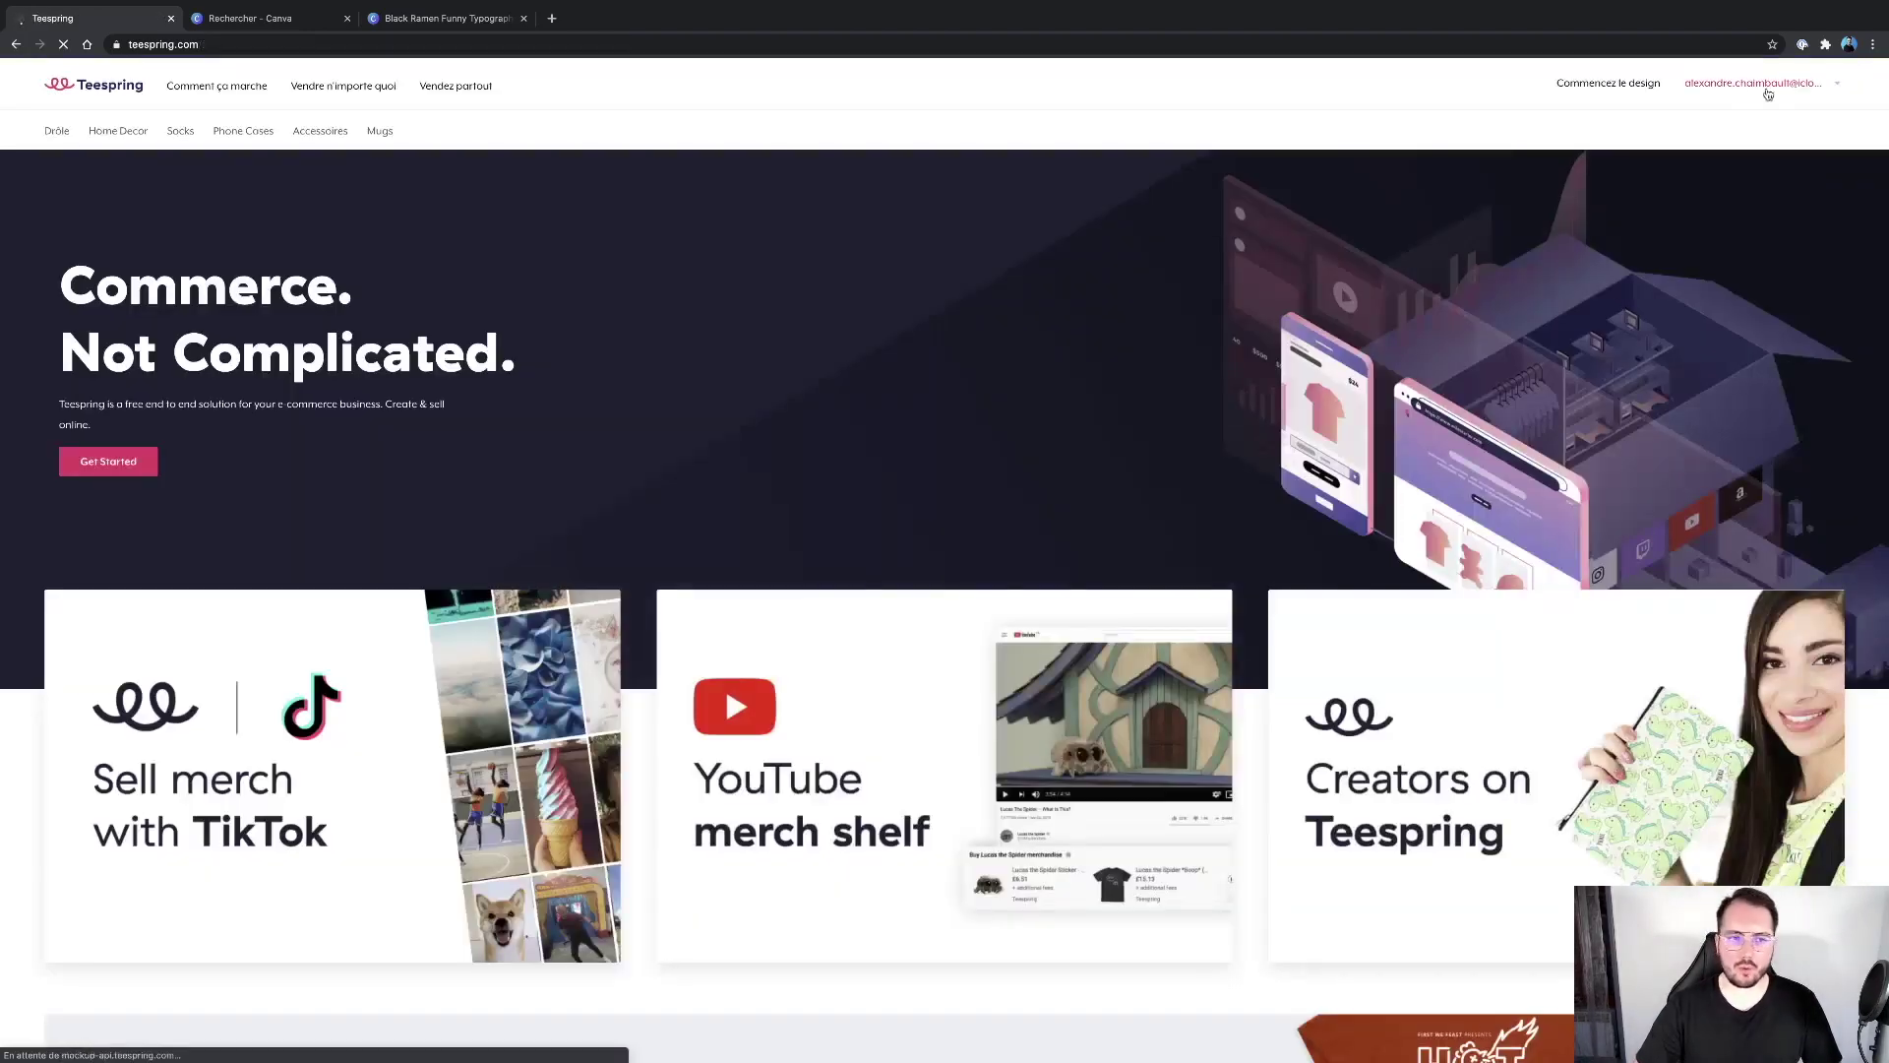
scroll(1592, 101, down, 1)
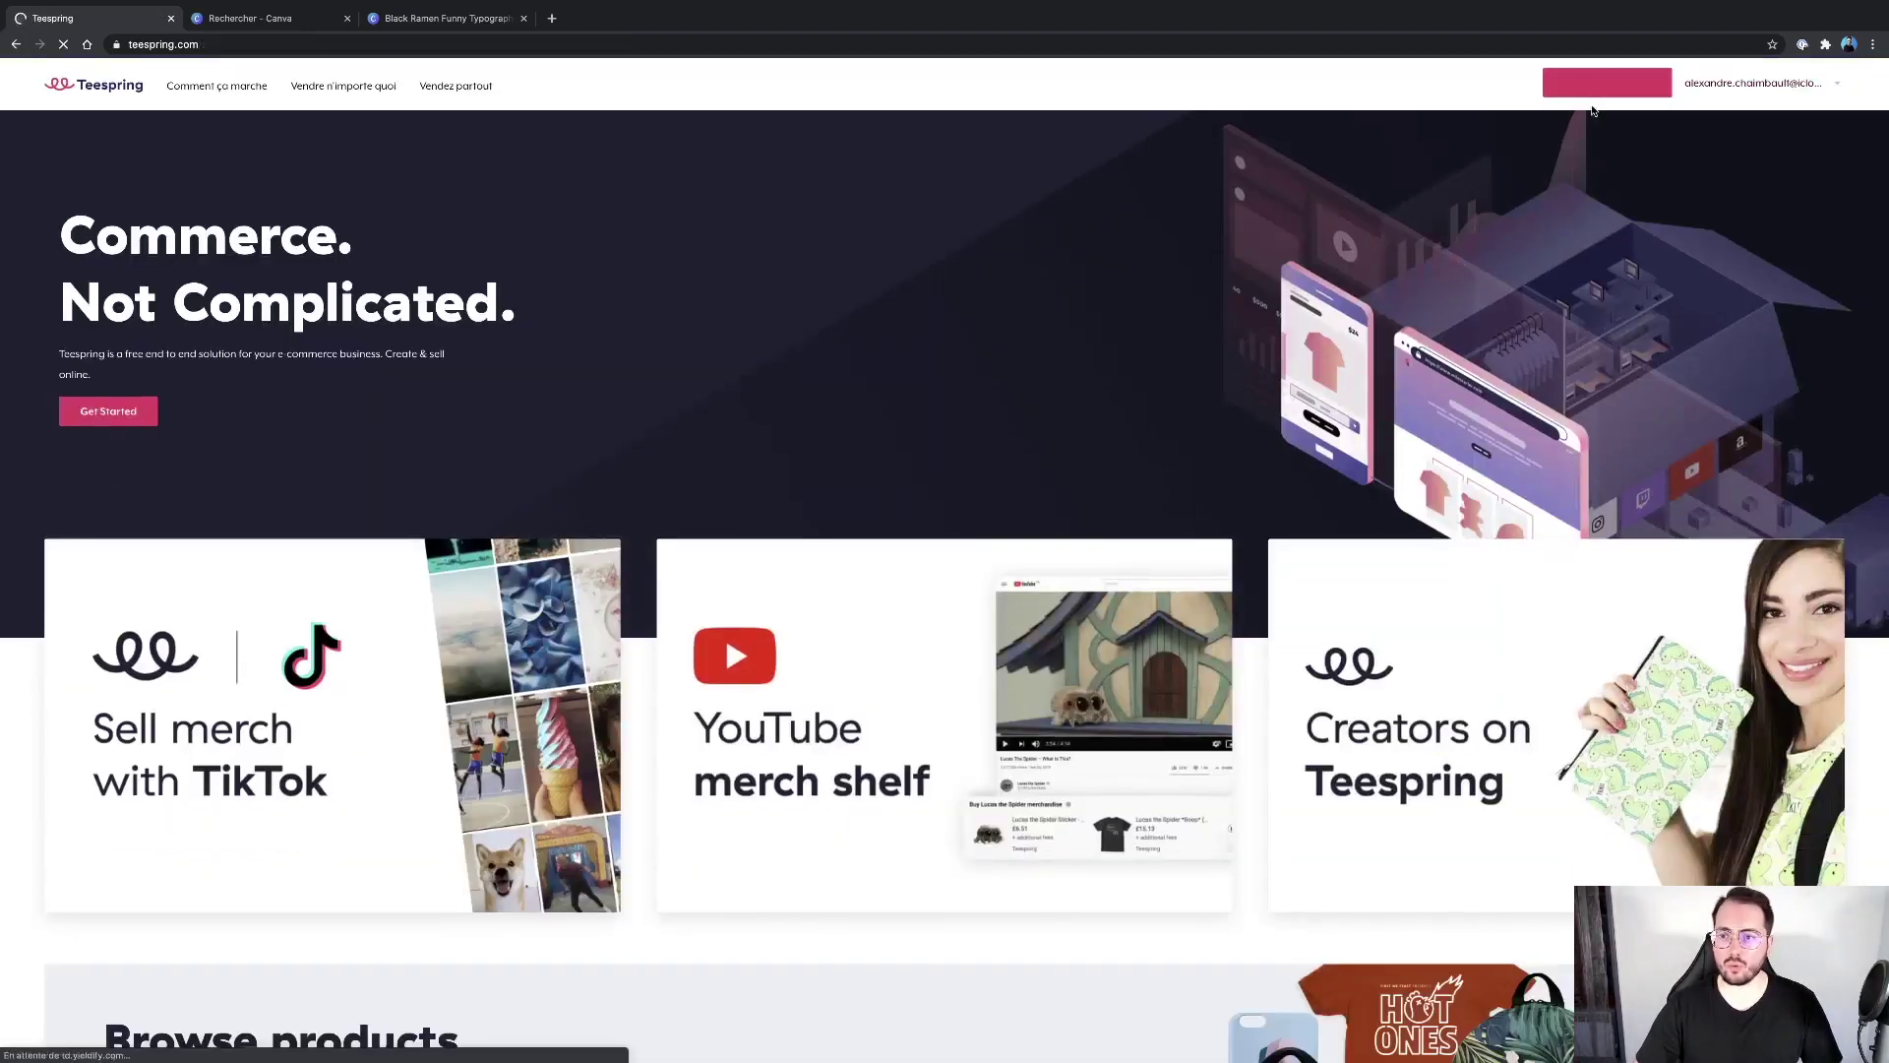
click(1604, 89)
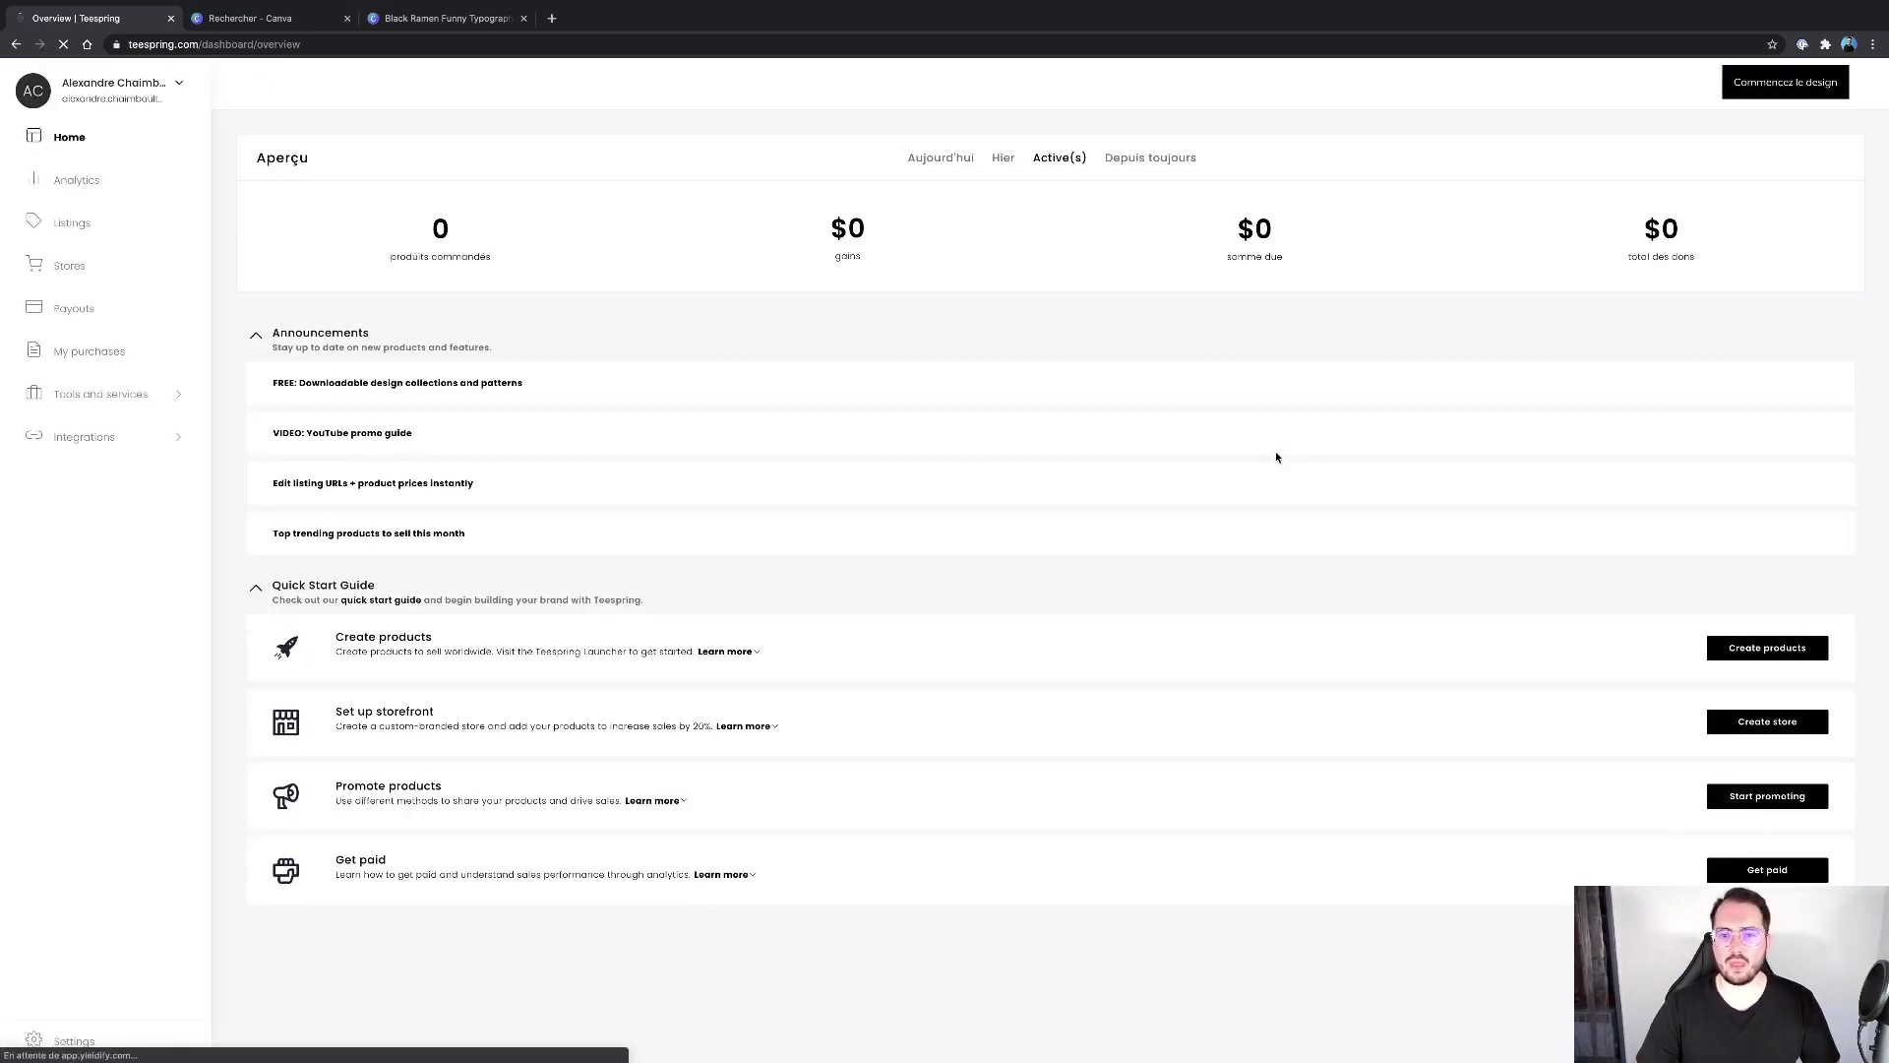
scroll(1277, 455, down, 1)
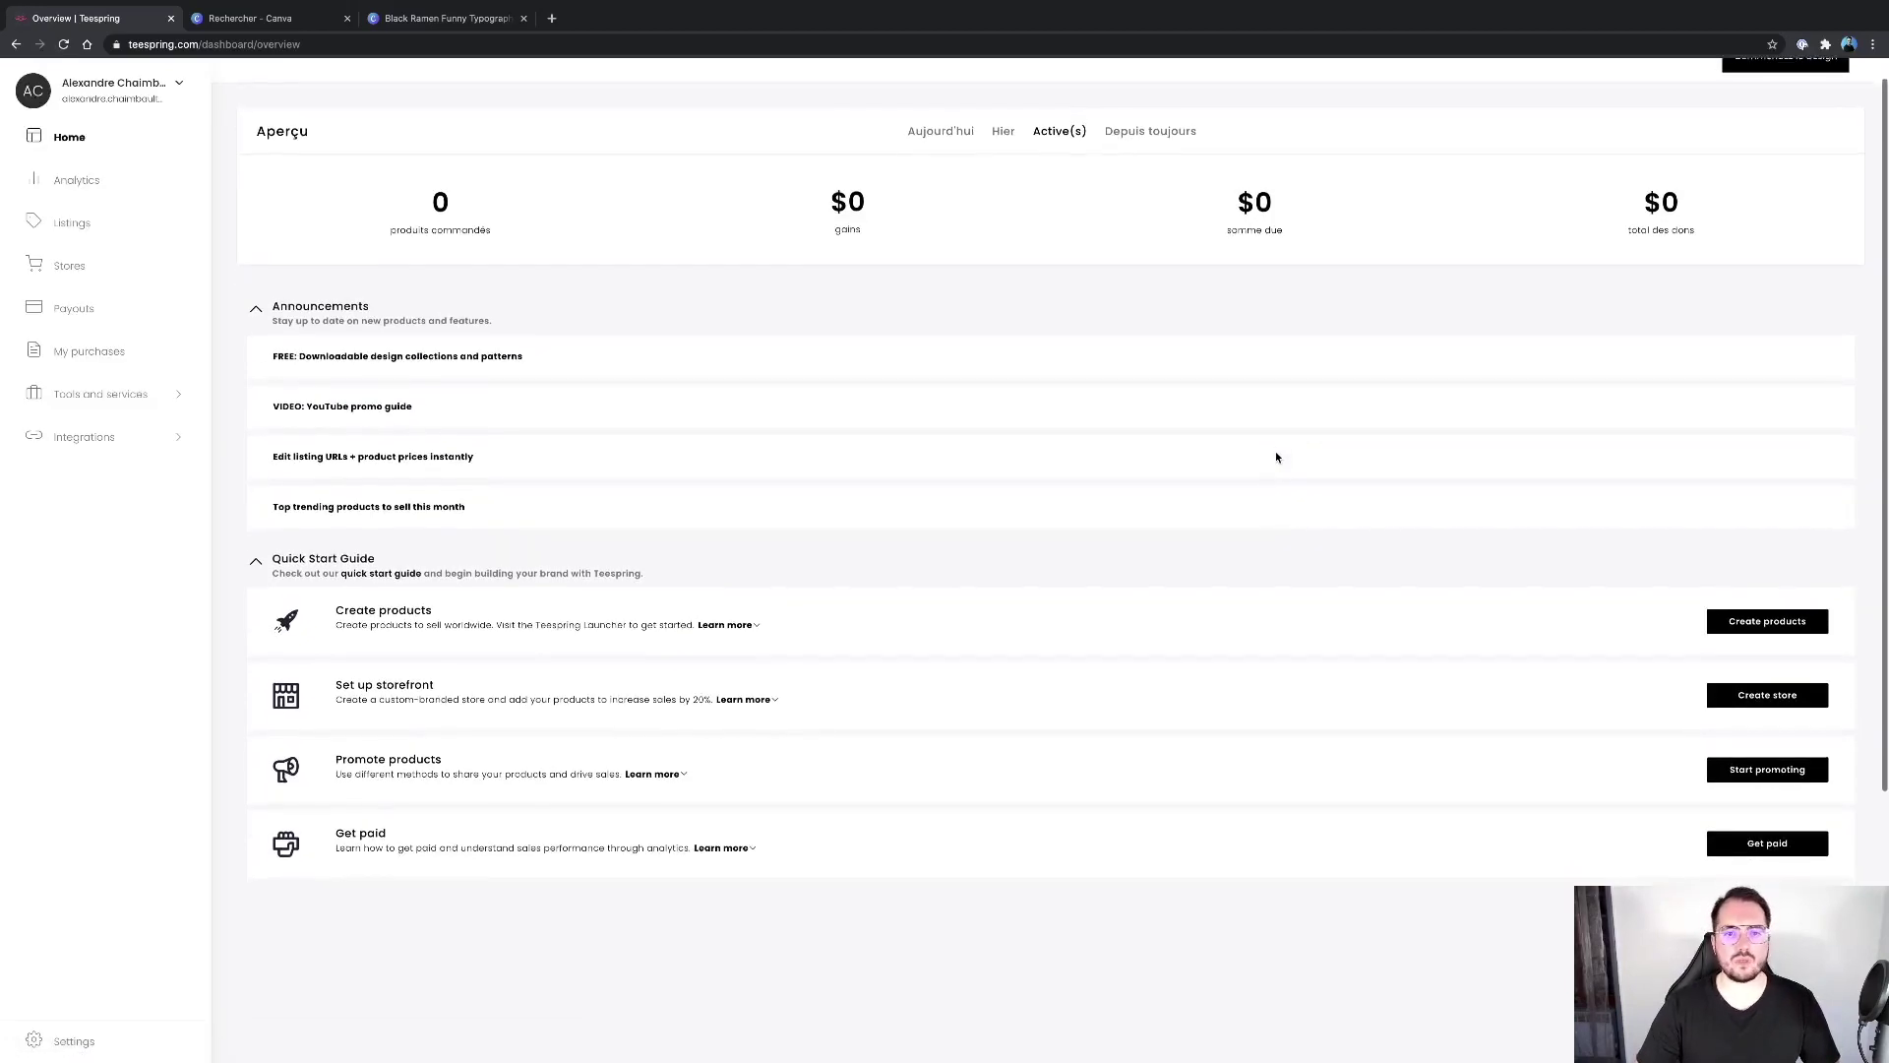
scroll(1277, 455, down, 1)
scroll(1277, 455, up, 2)
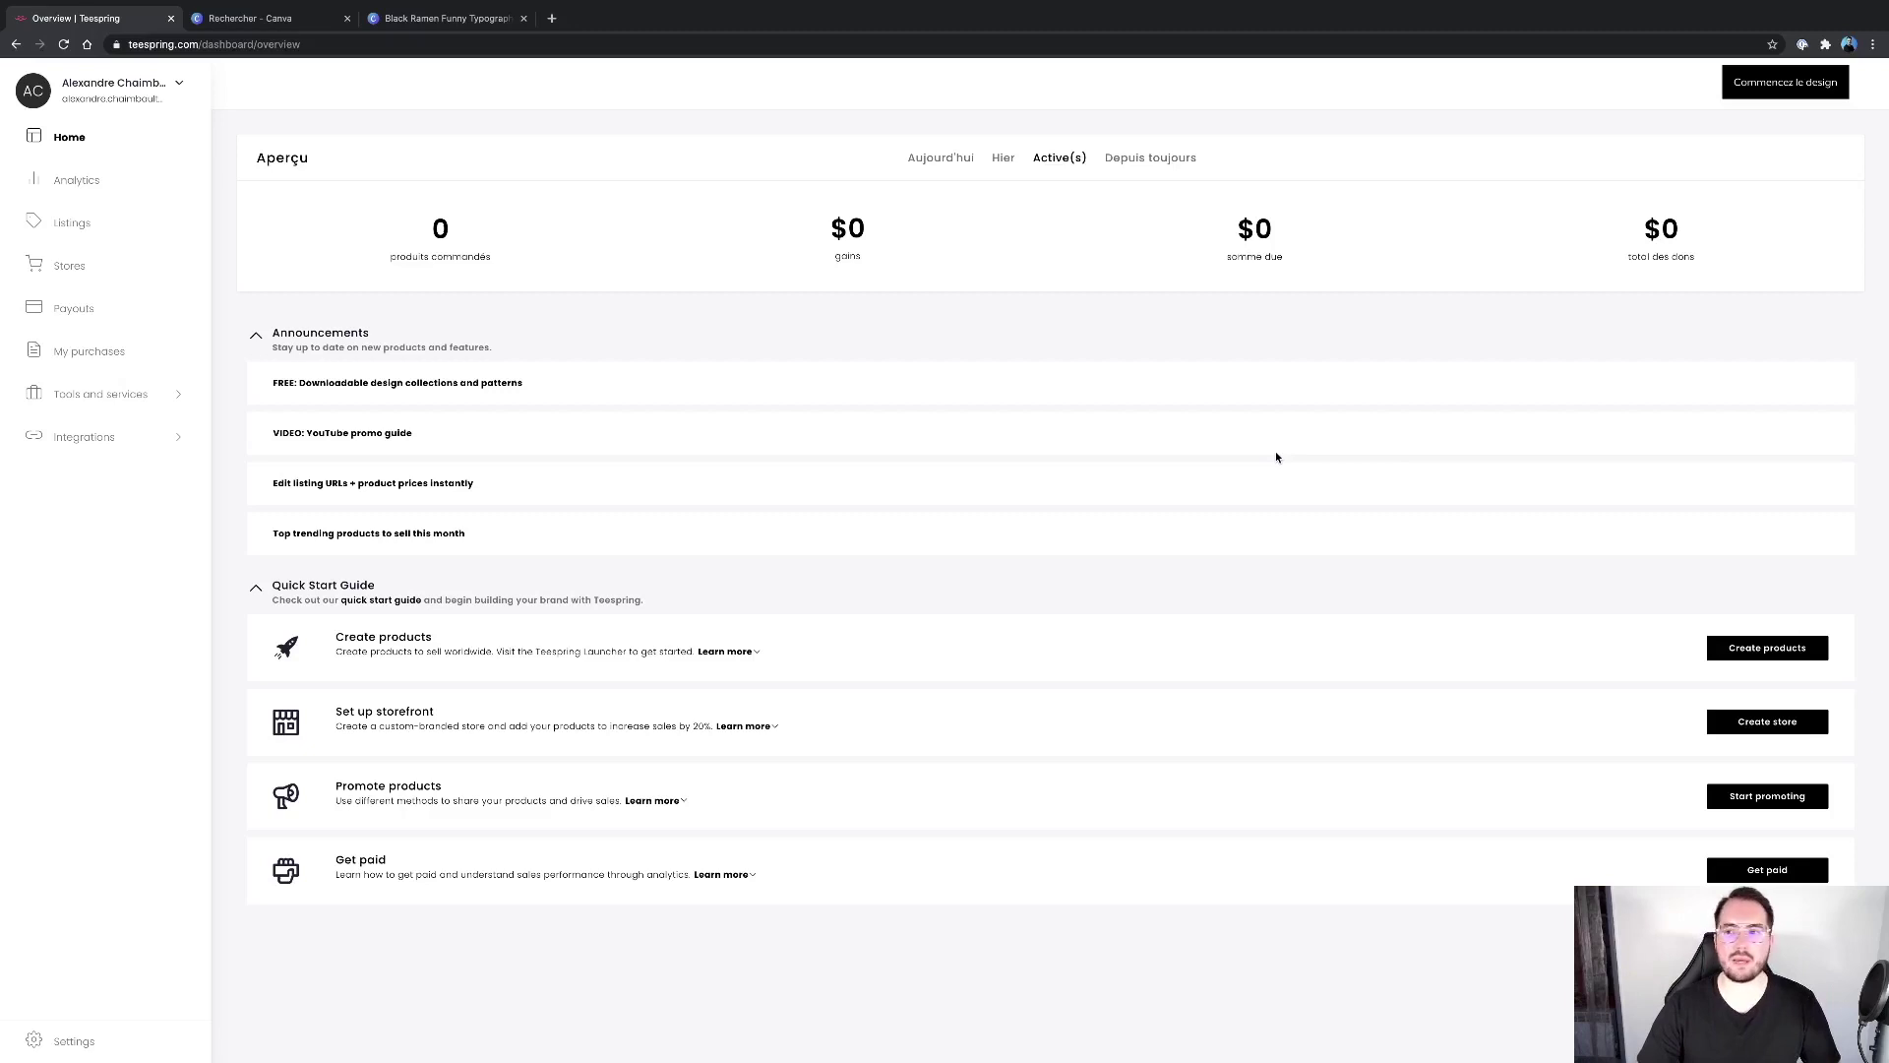
click(1793, 84)
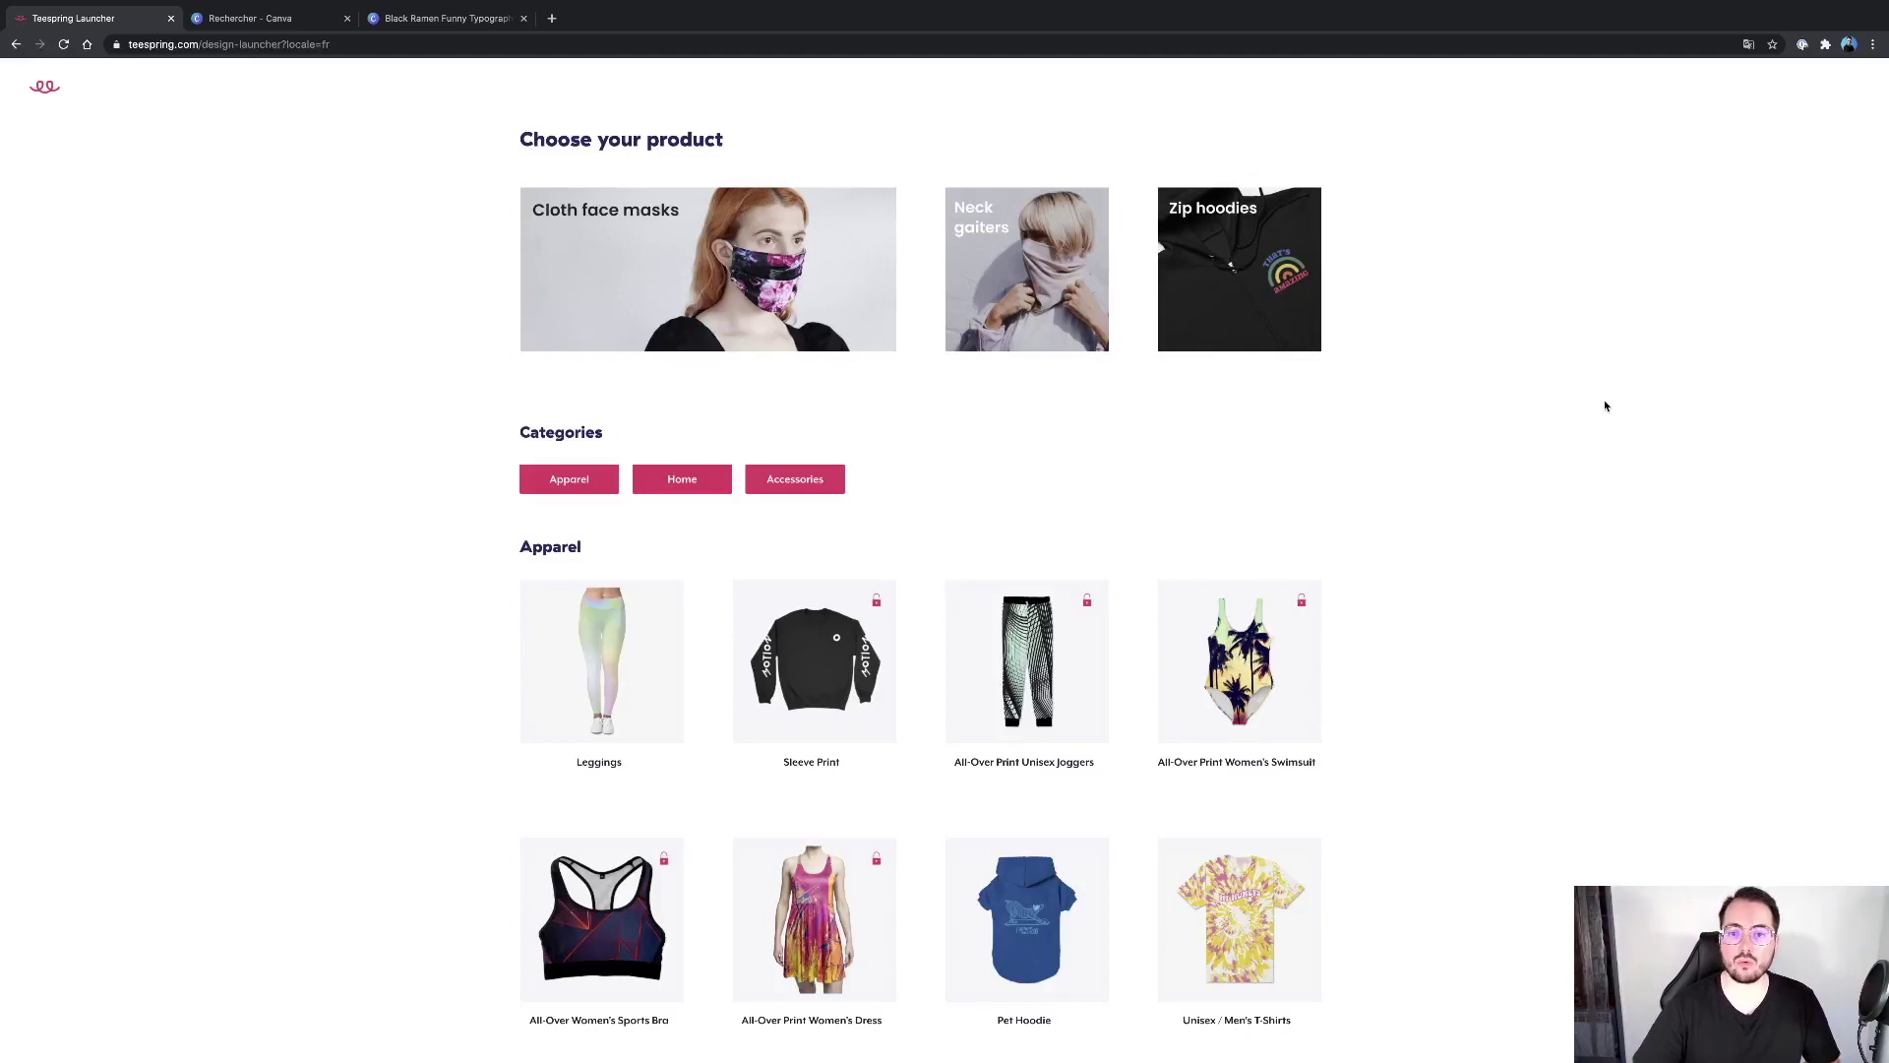
Step: Browse the Apparel, Home and Accessories products in the Teespring launcher to examine what can be customized
scroll(1586, 416, down, 2)
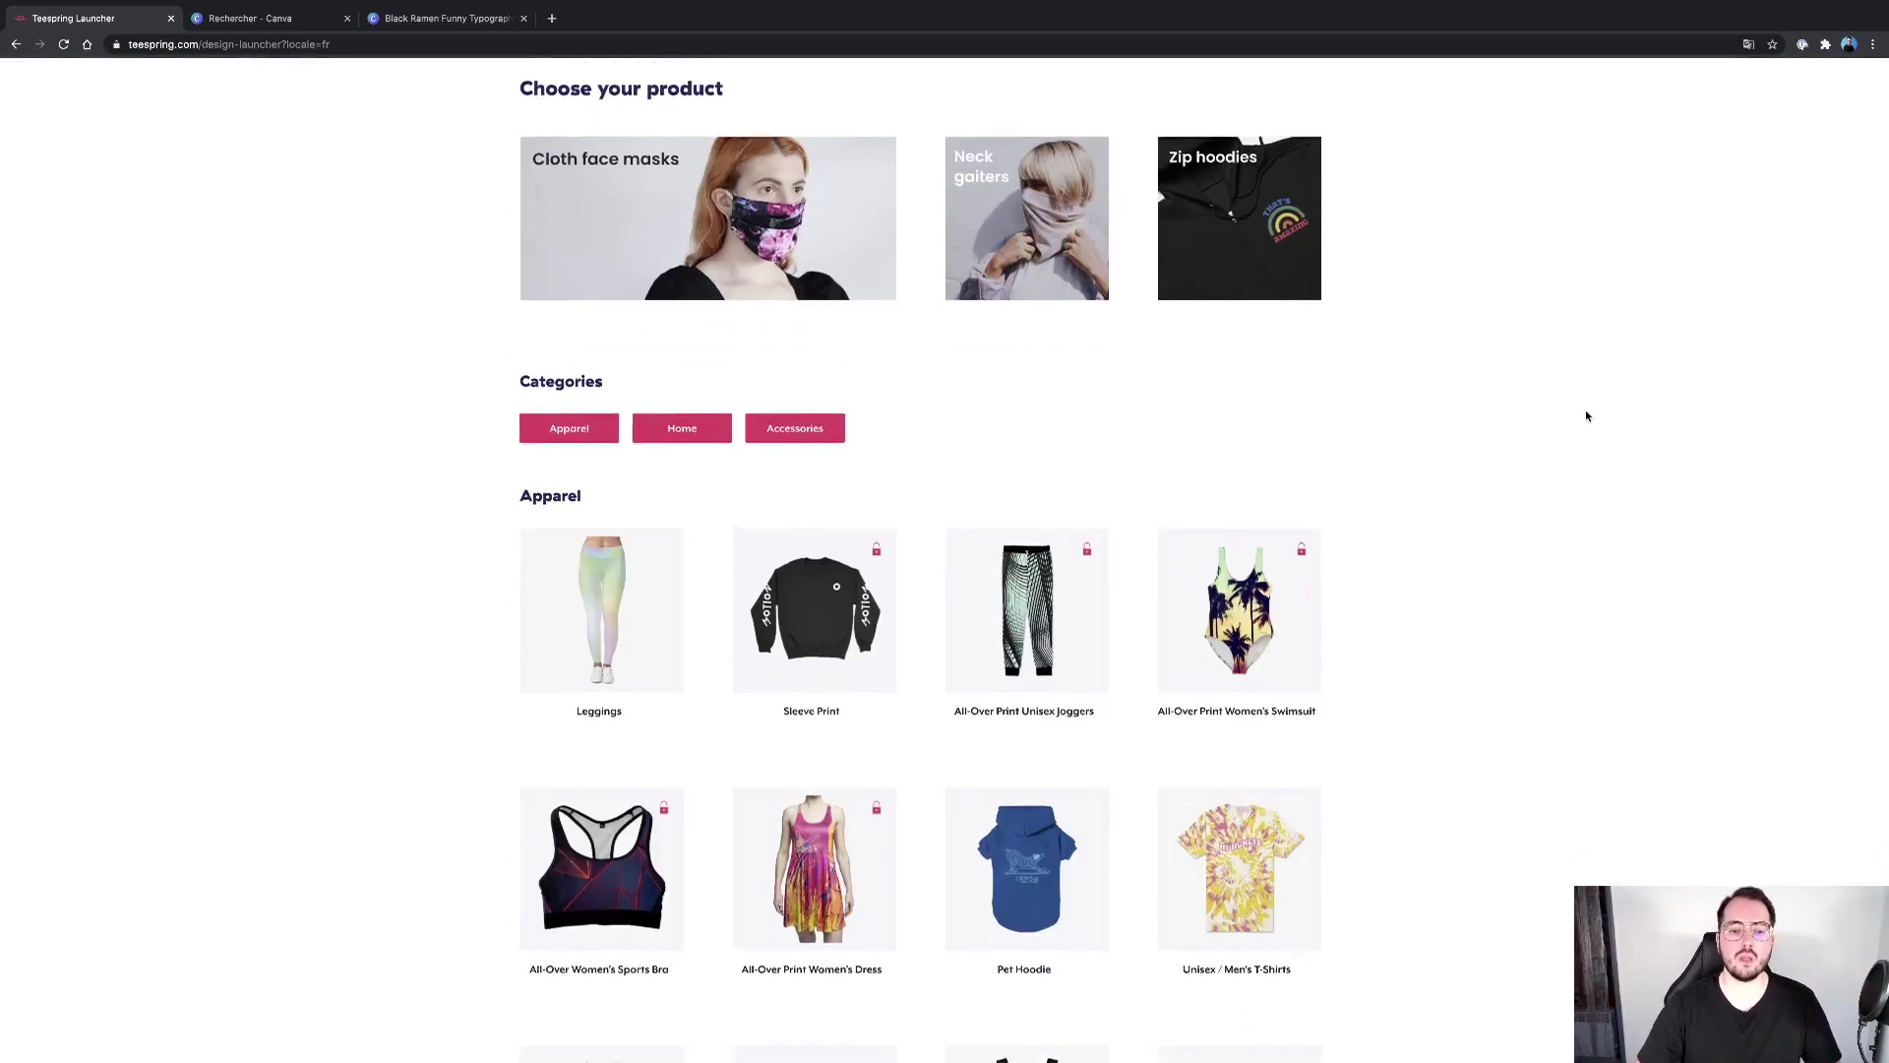
scroll(1586, 416, down, 1)
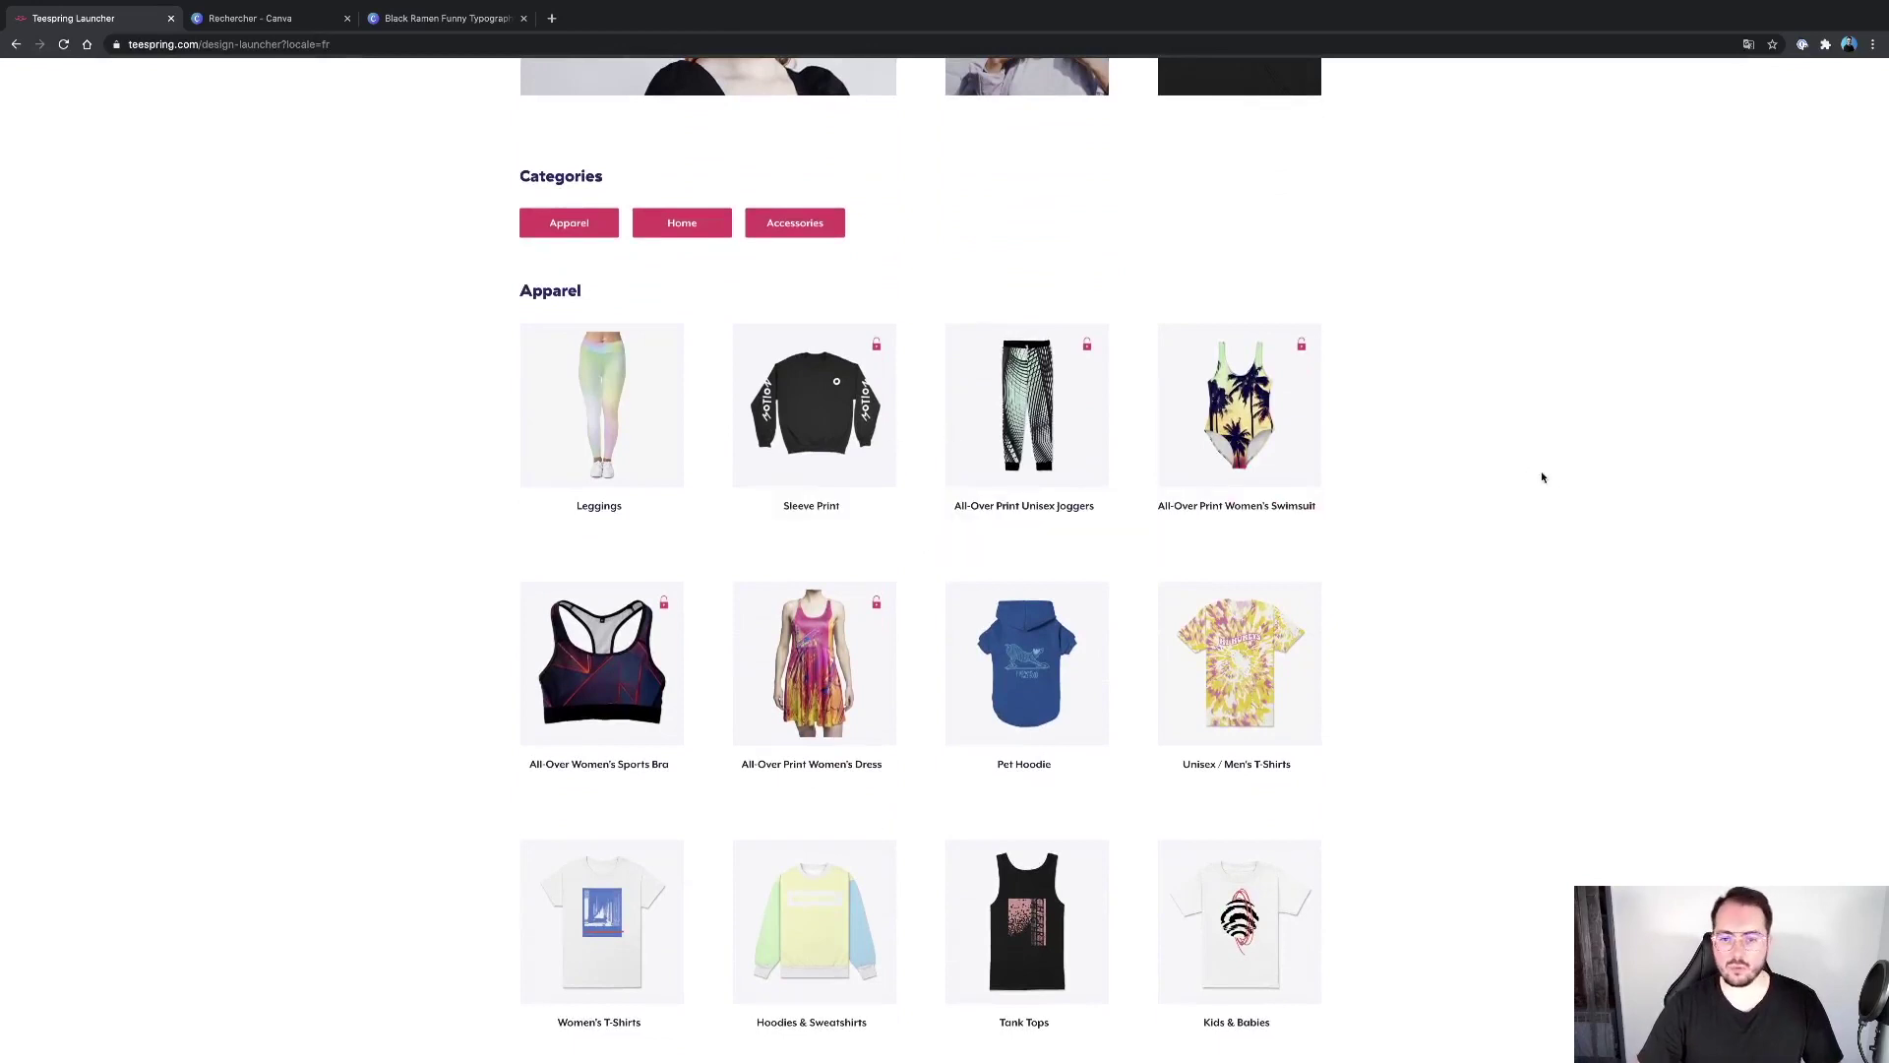
scroll(1545, 479, down, 3)
scroll(1551, 486, down, 5)
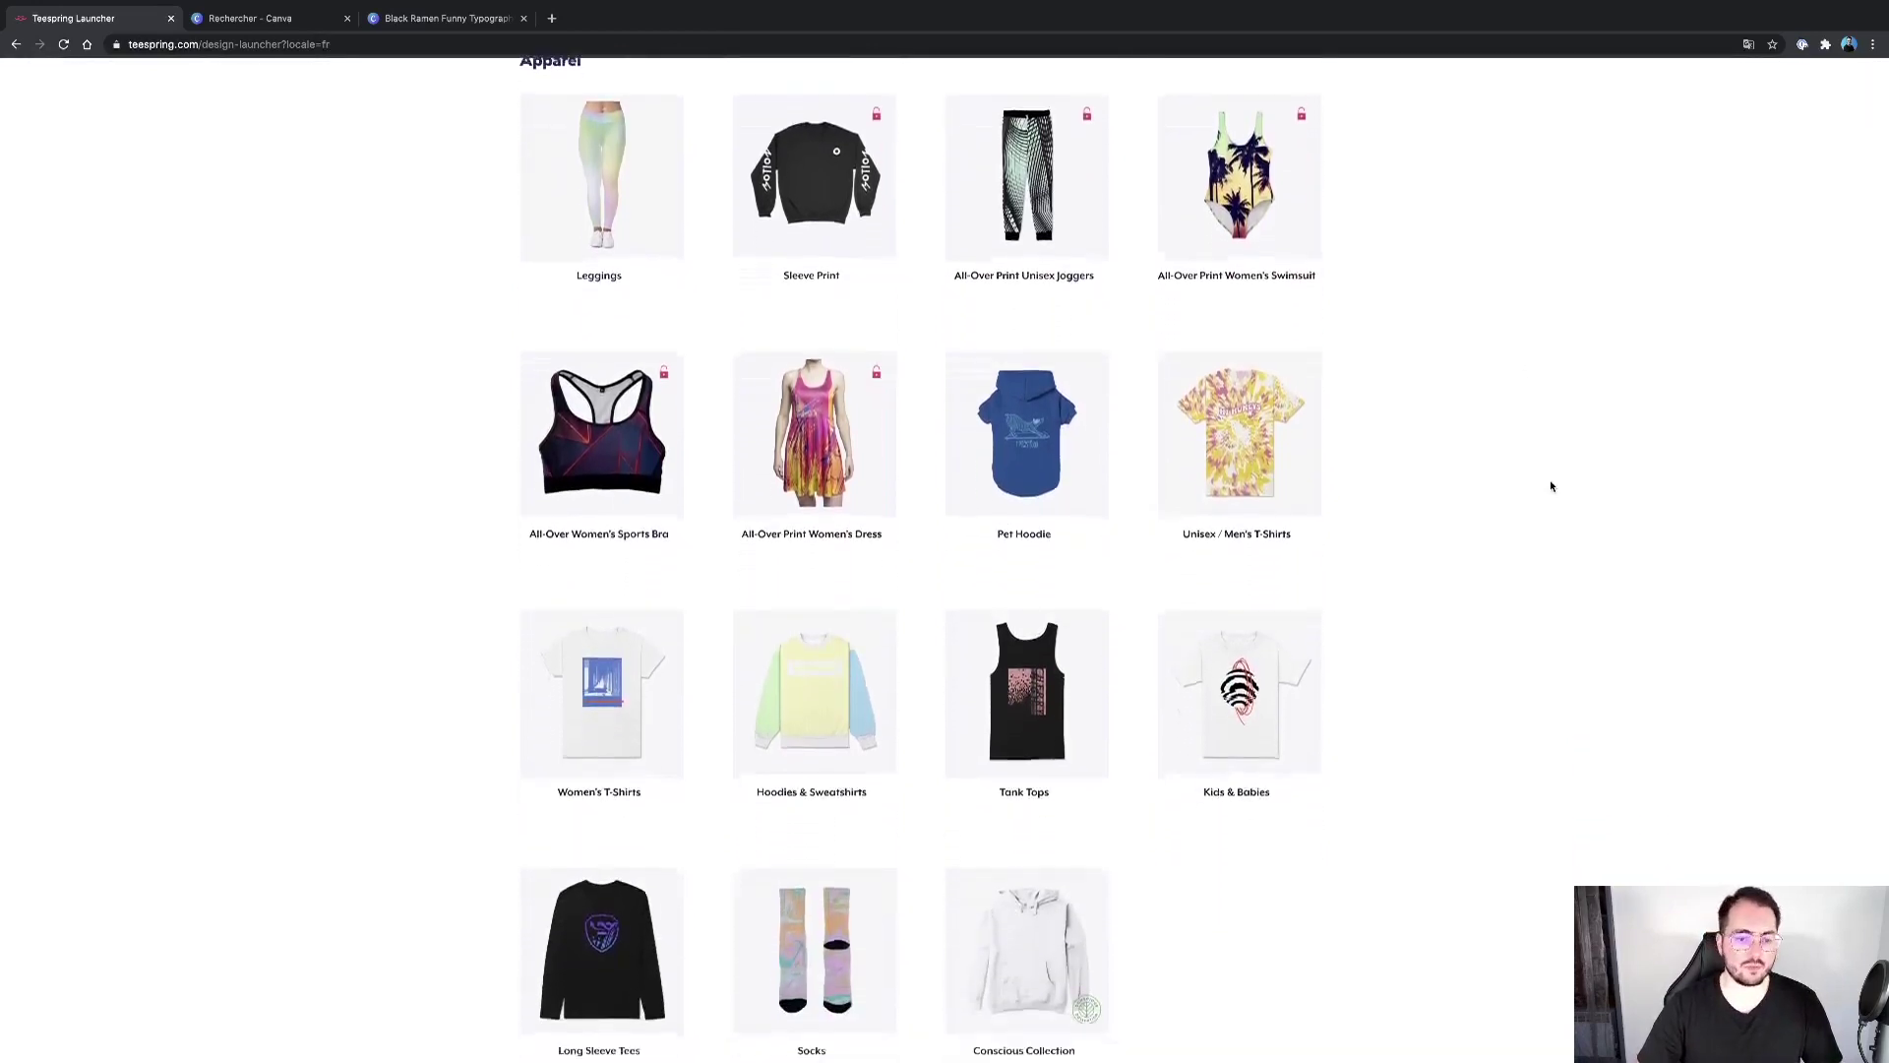
scroll(1551, 486, down, 5)
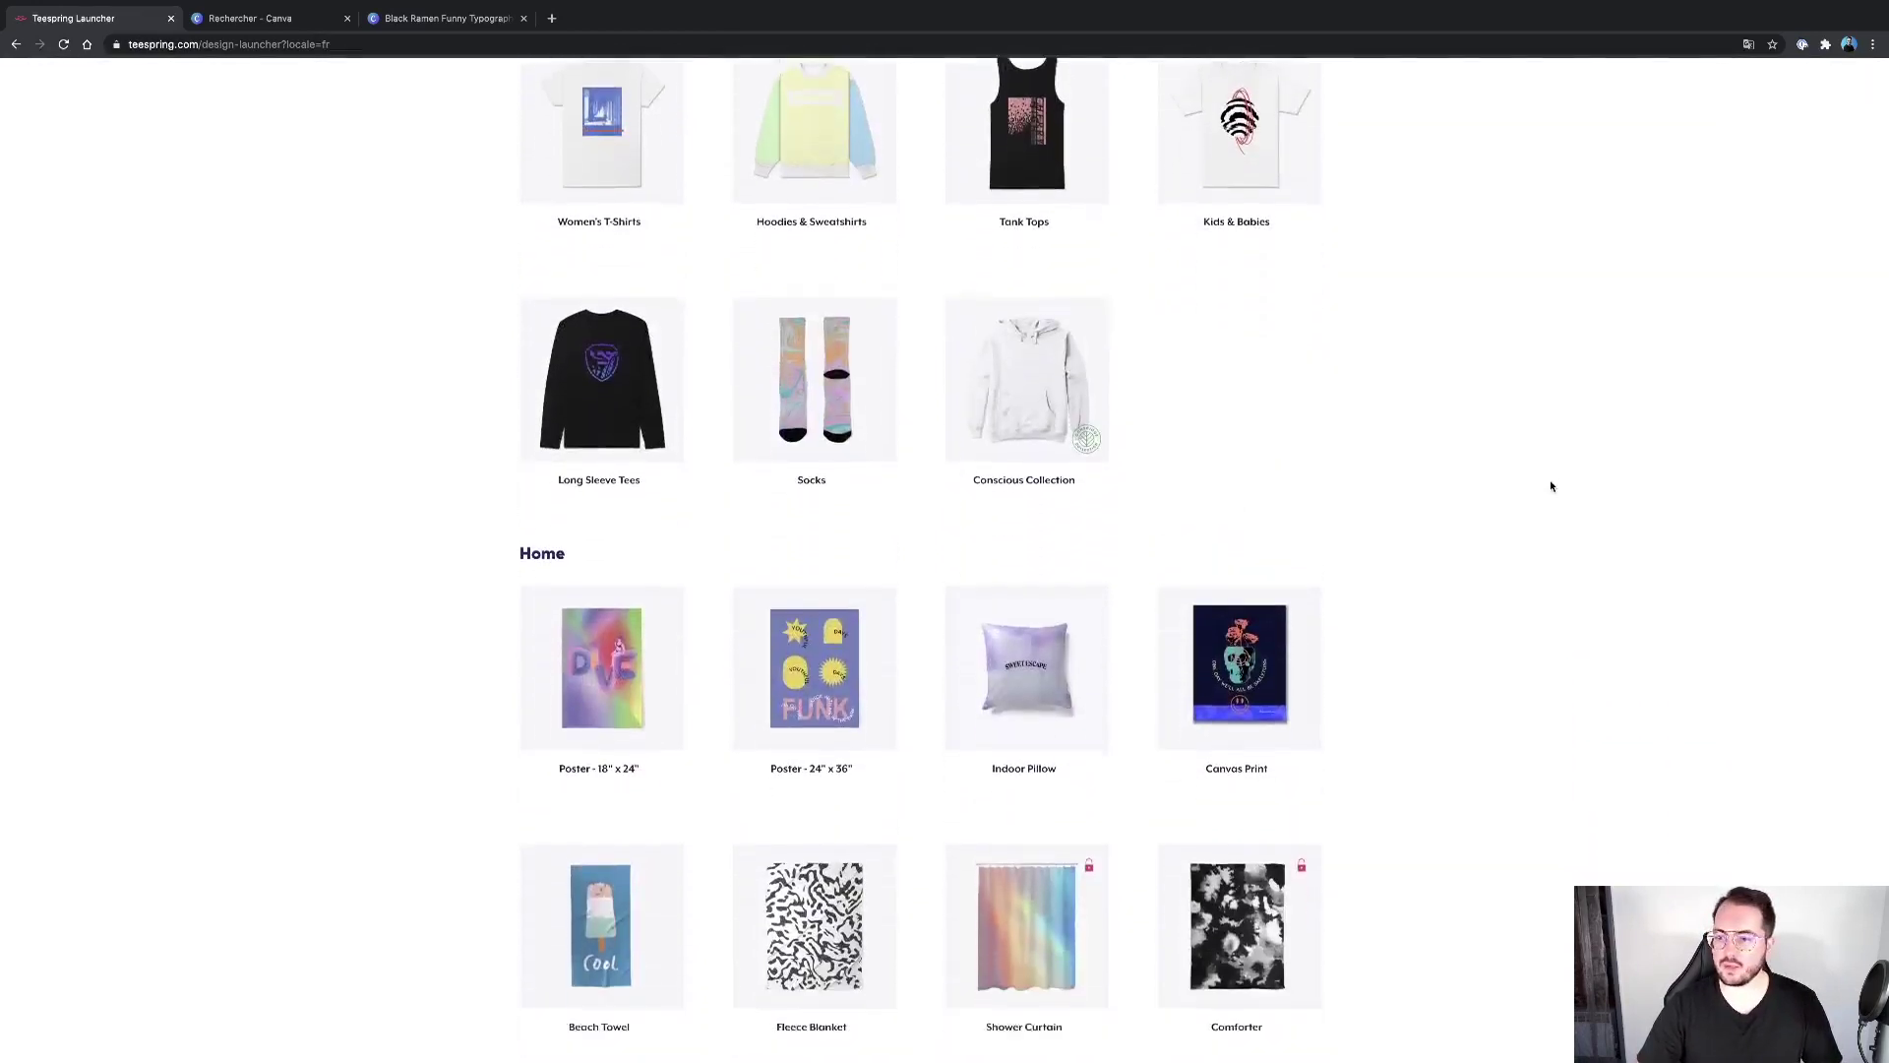
scroll(1551, 486, down, 4)
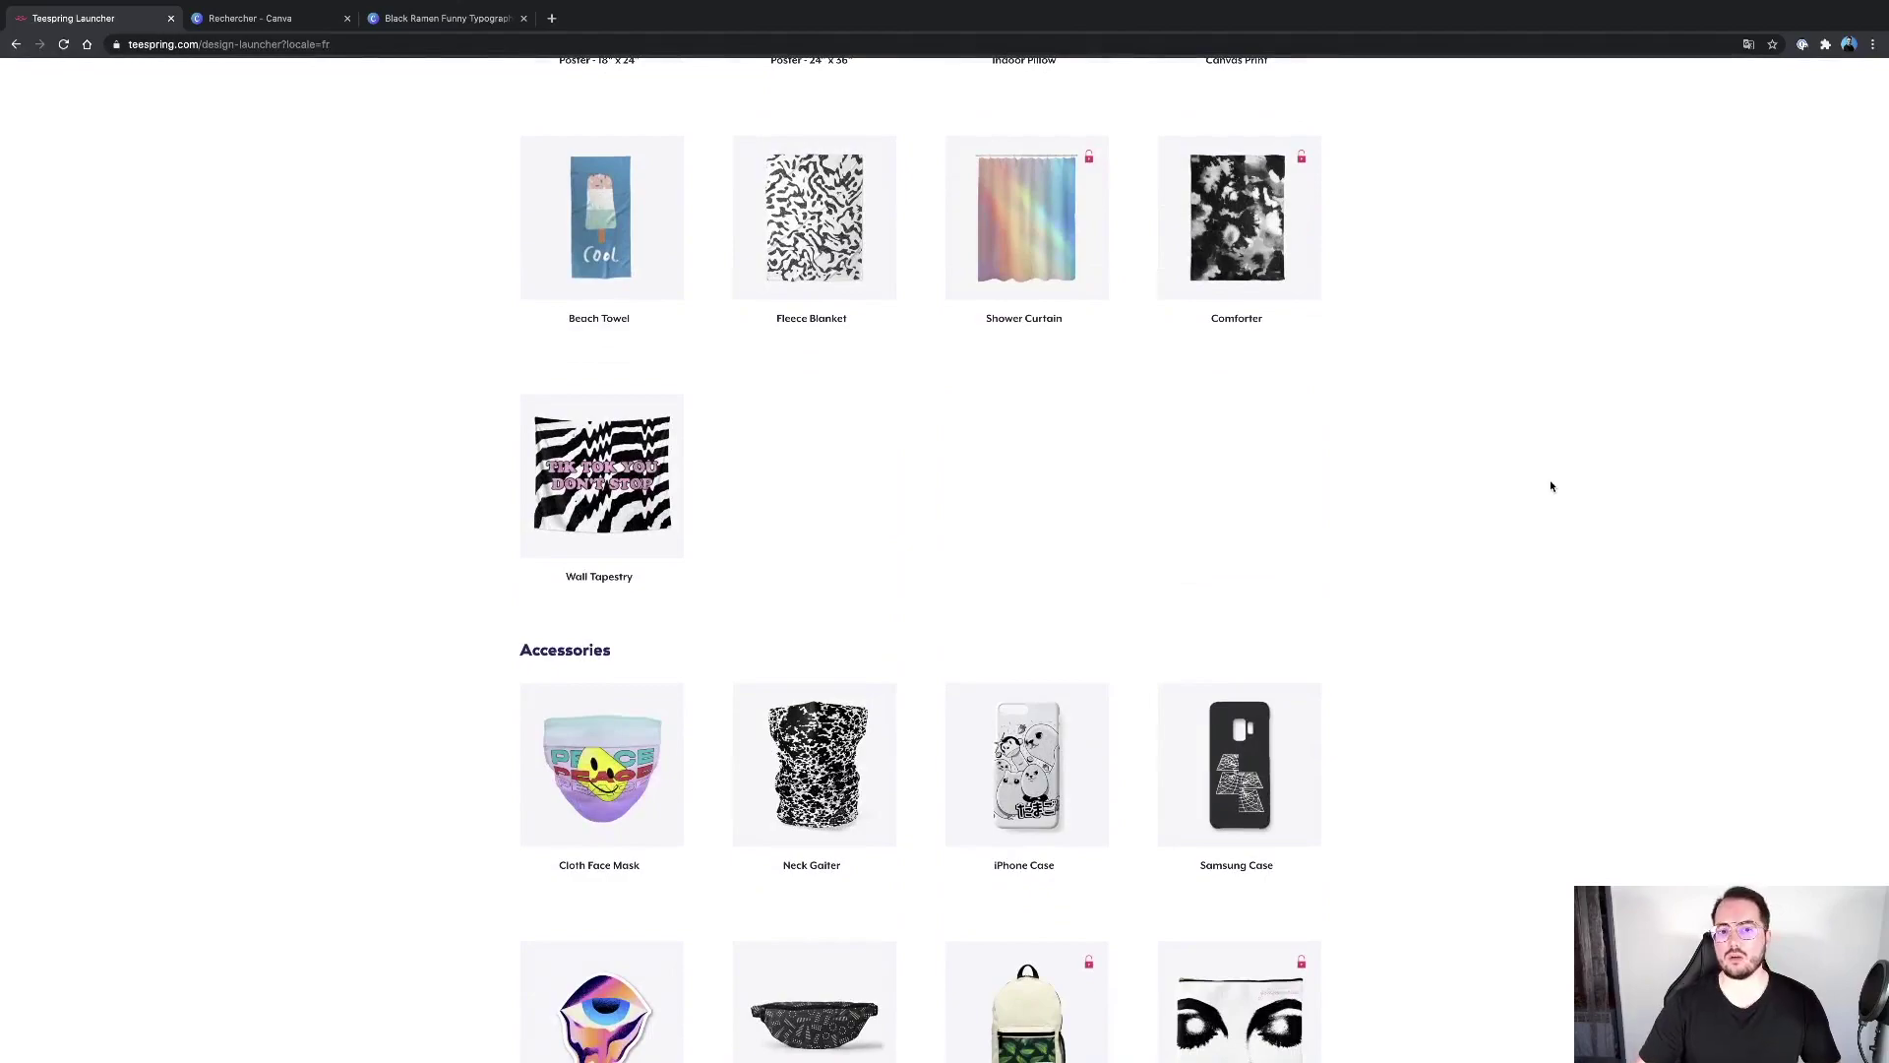
scroll(1551, 486, down, 4)
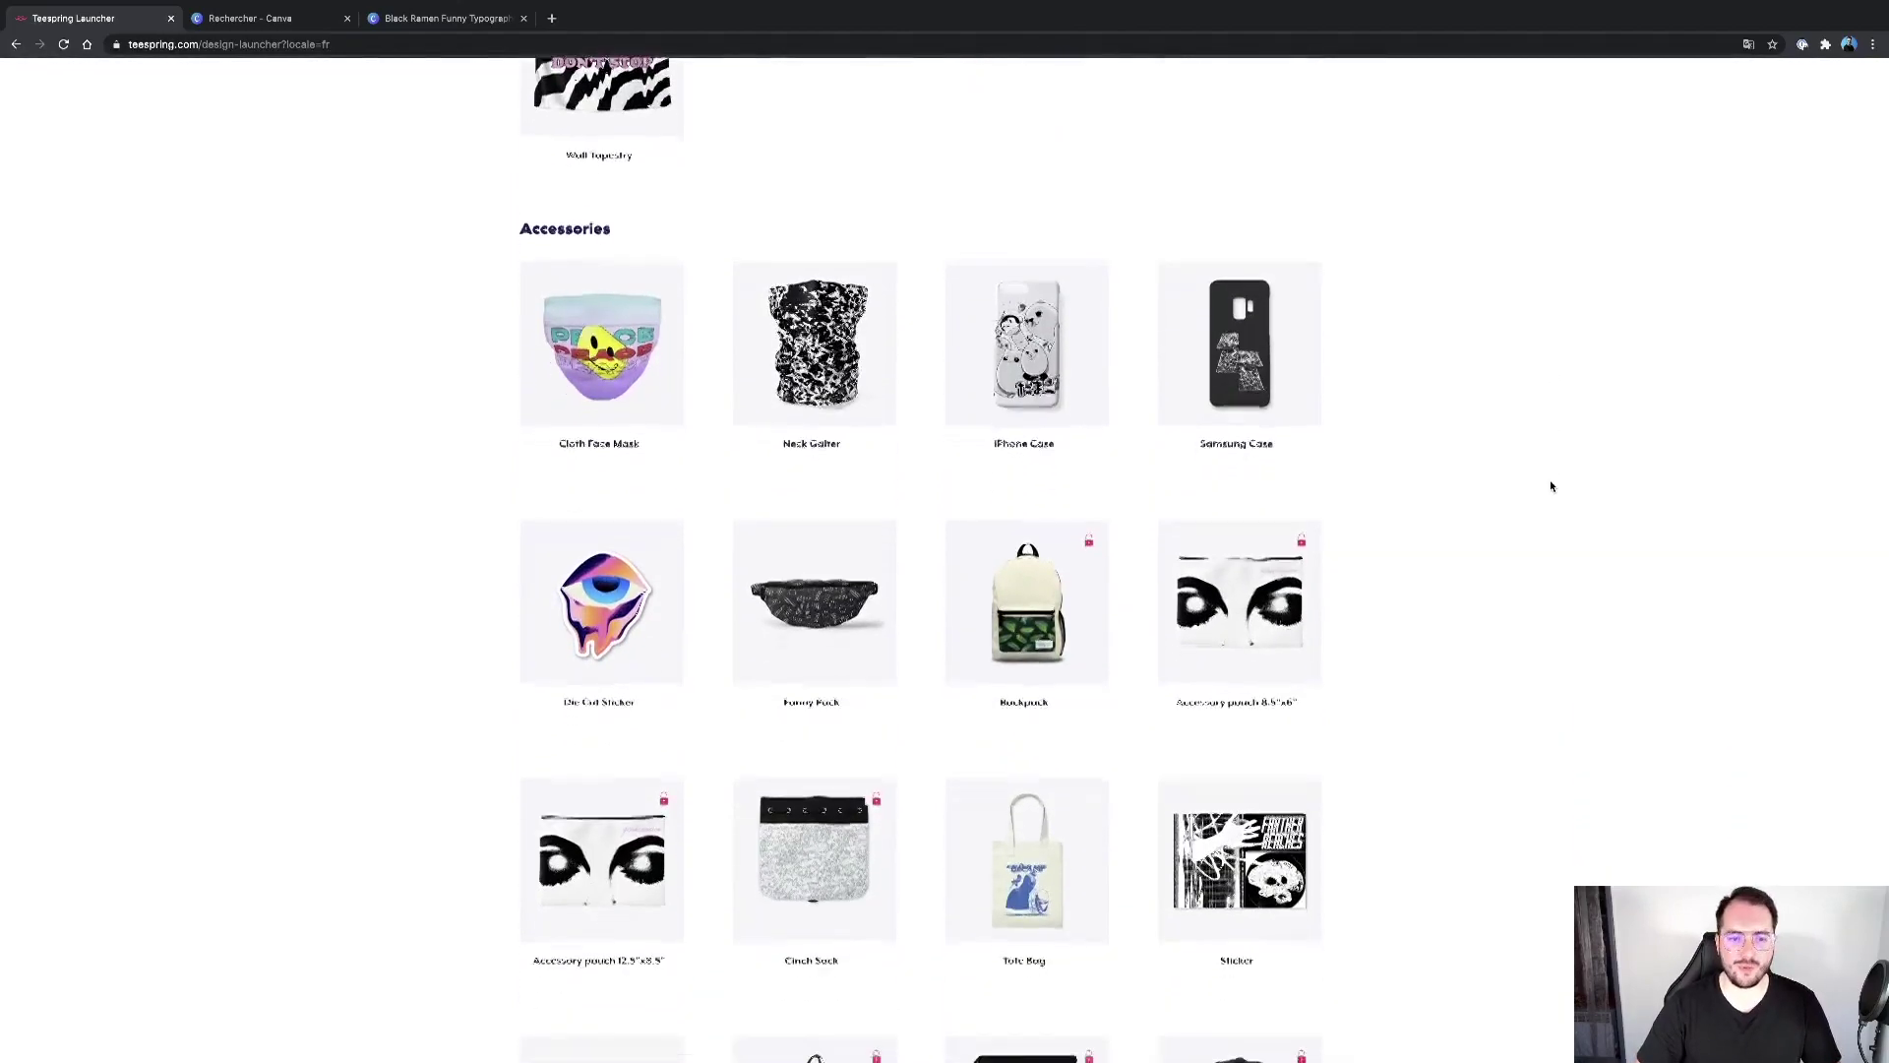
scroll(1551, 486, down, 5)
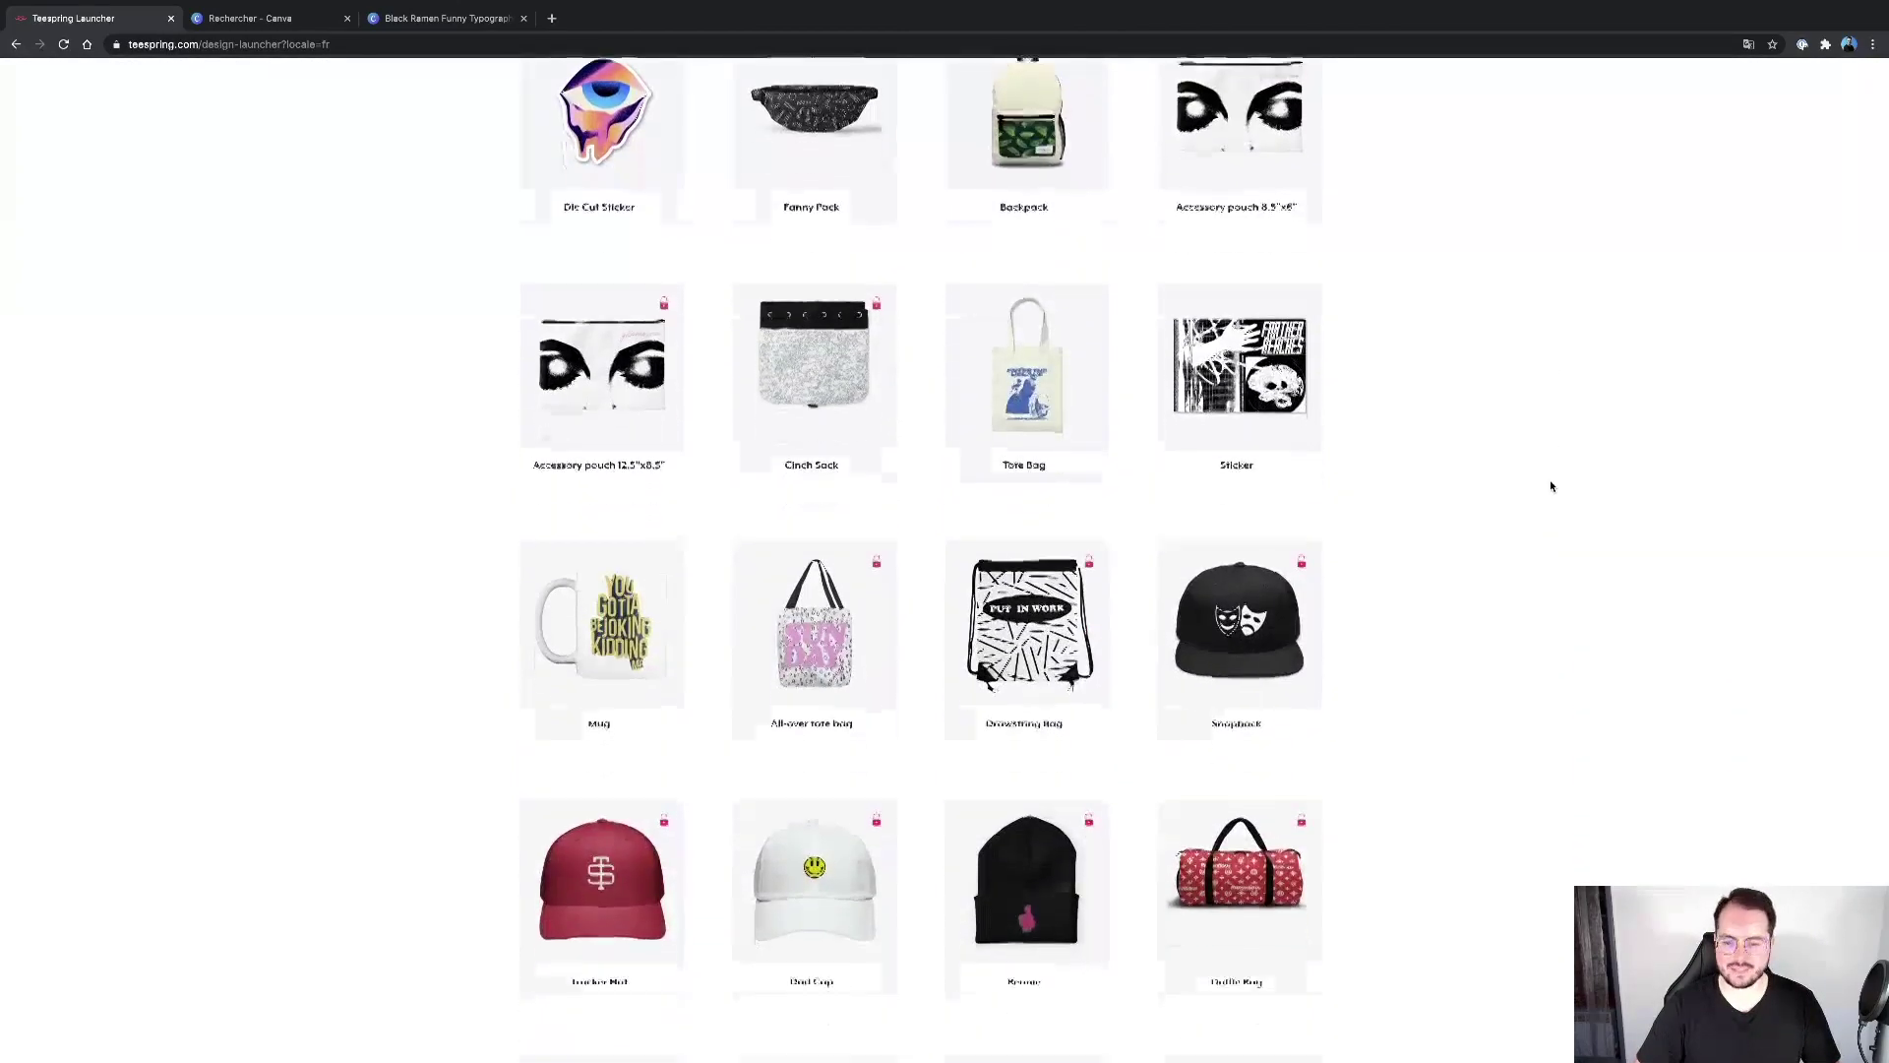
scroll(1550, 487, down, 5)
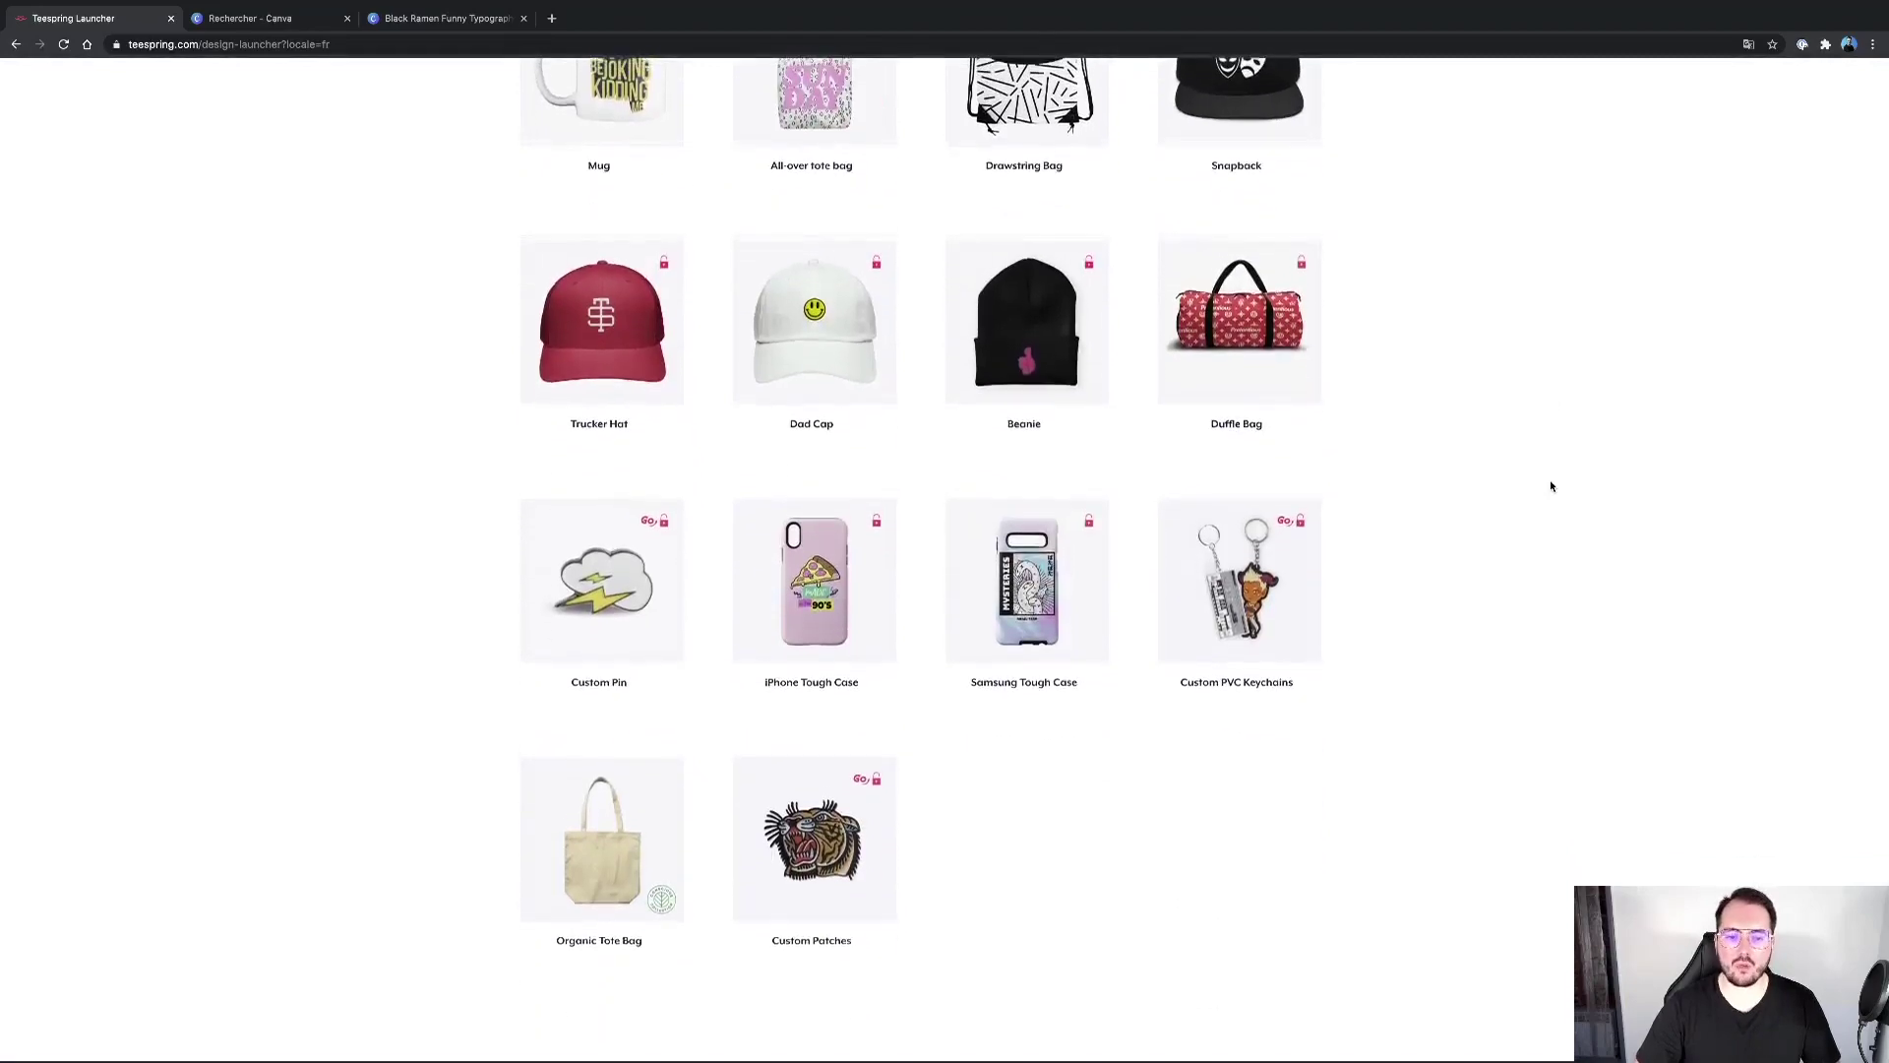
scroll(1551, 486, up, 10)
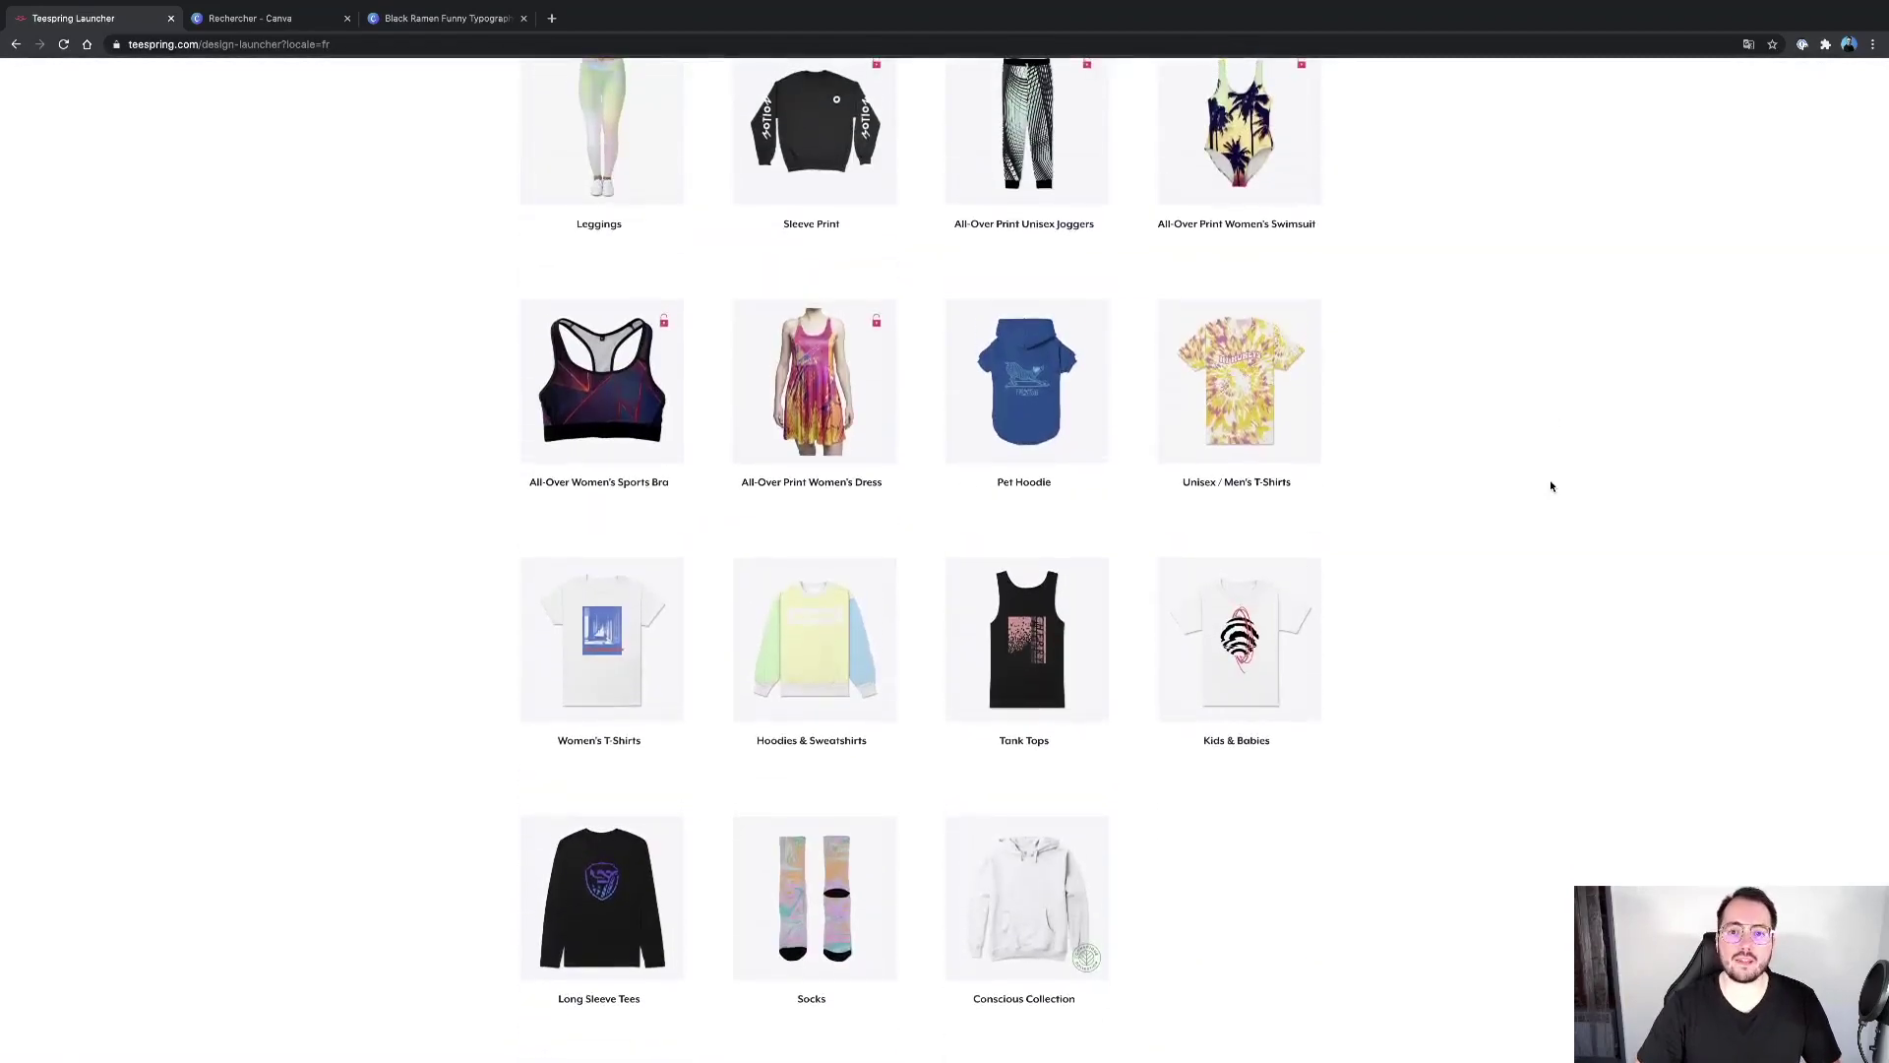
scroll(1551, 487, up, 3)
scroll(1551, 486, up, 3)
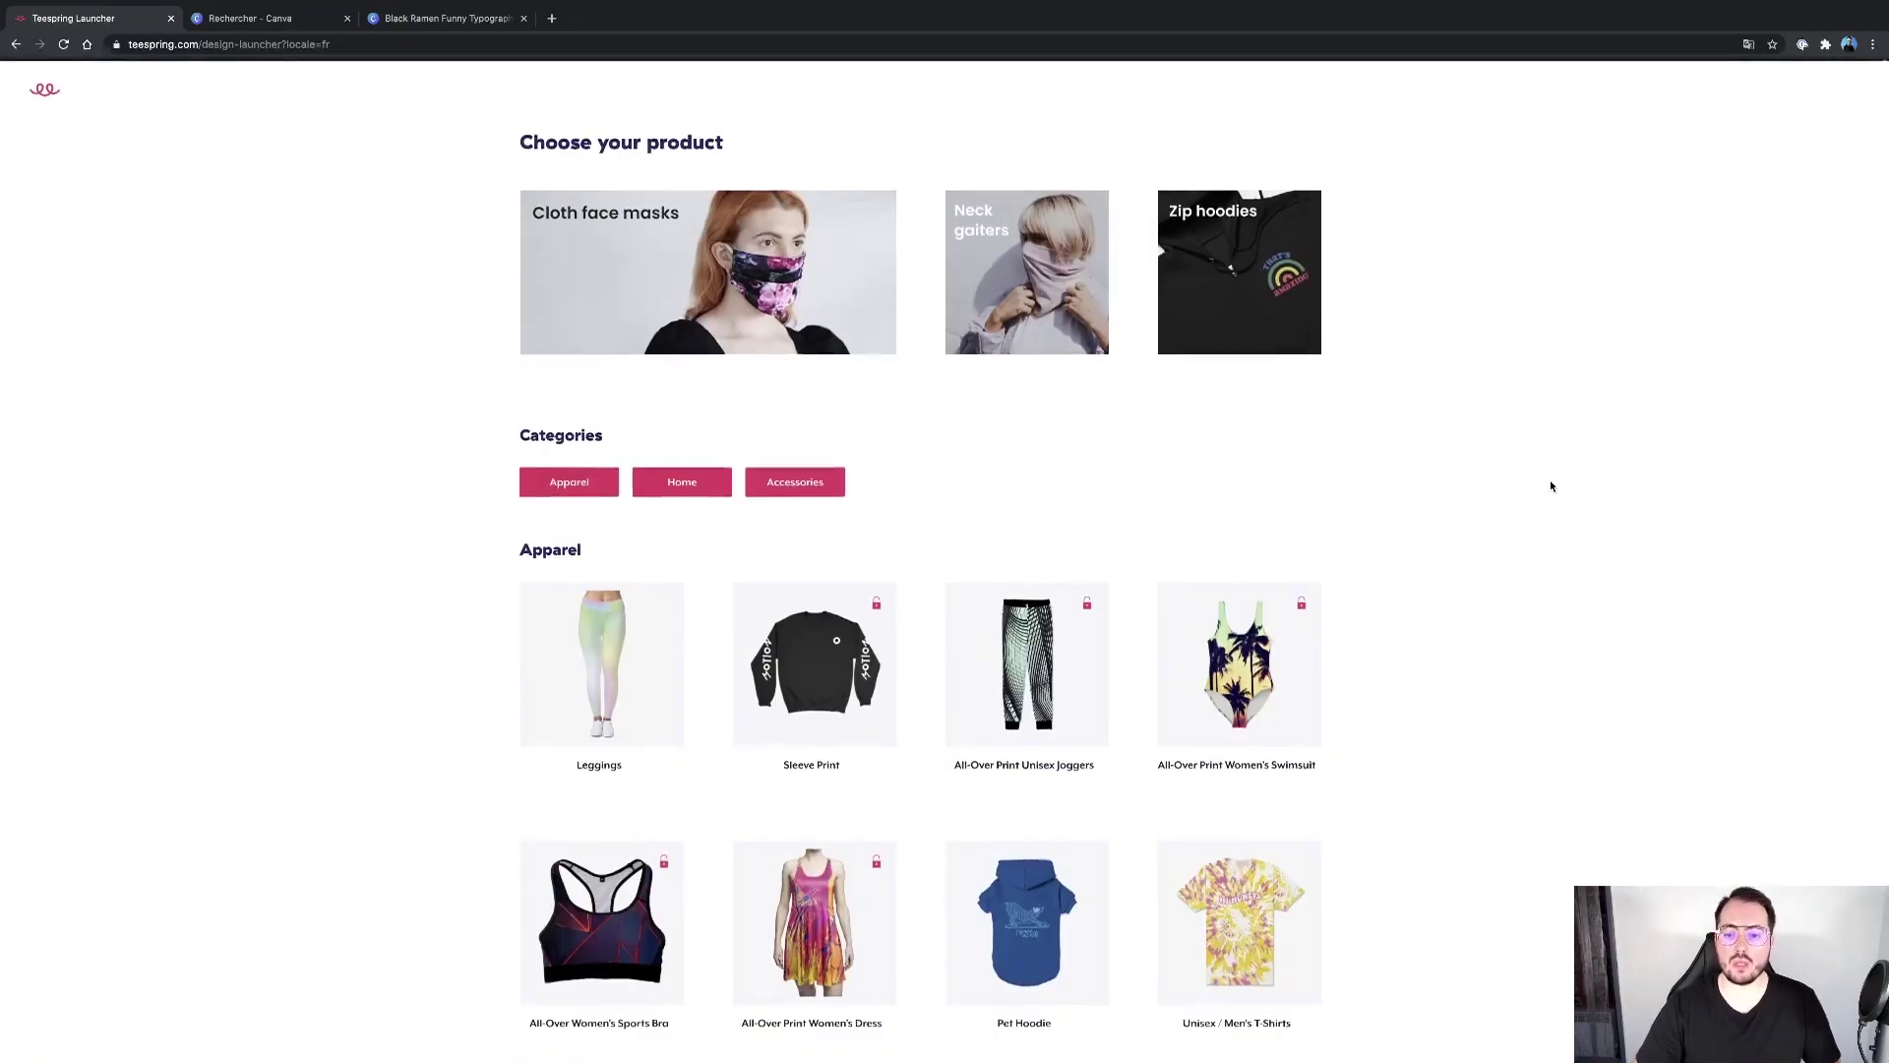
scroll(1551, 486, down, 5)
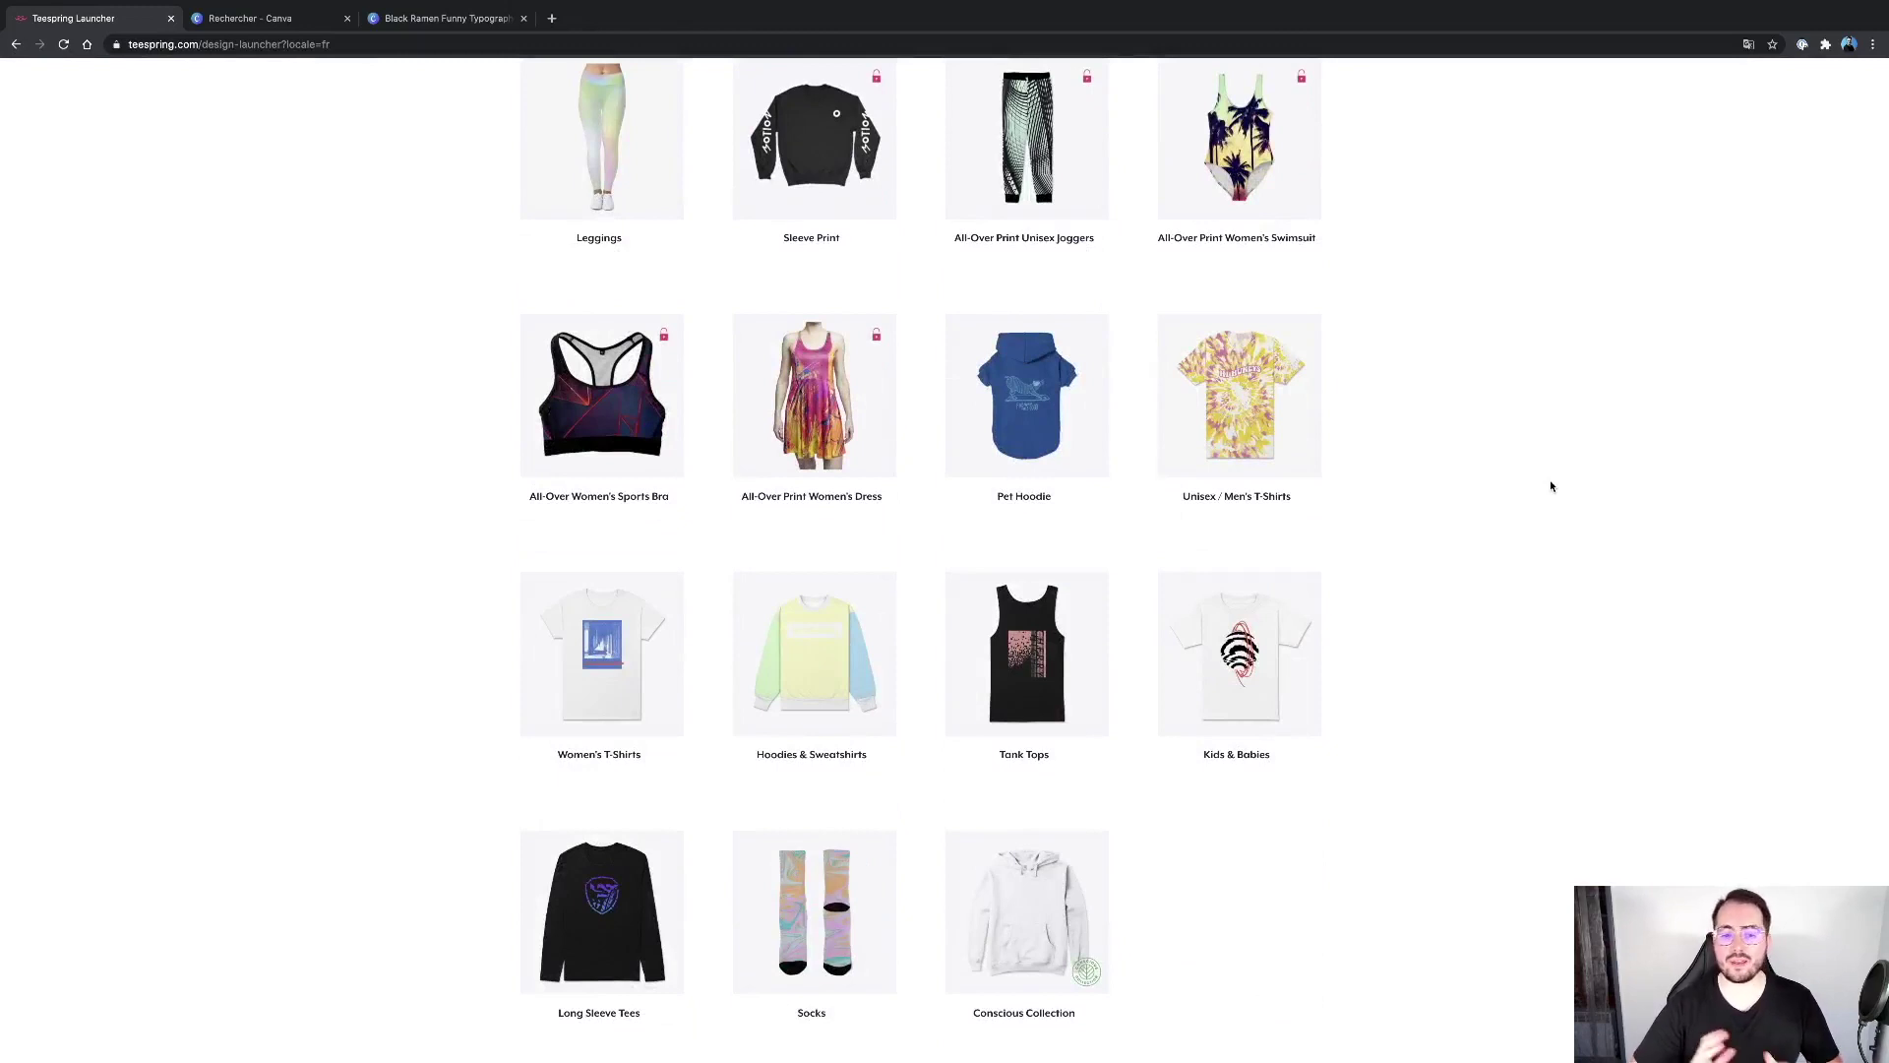
scroll(1551, 486, down, 4)
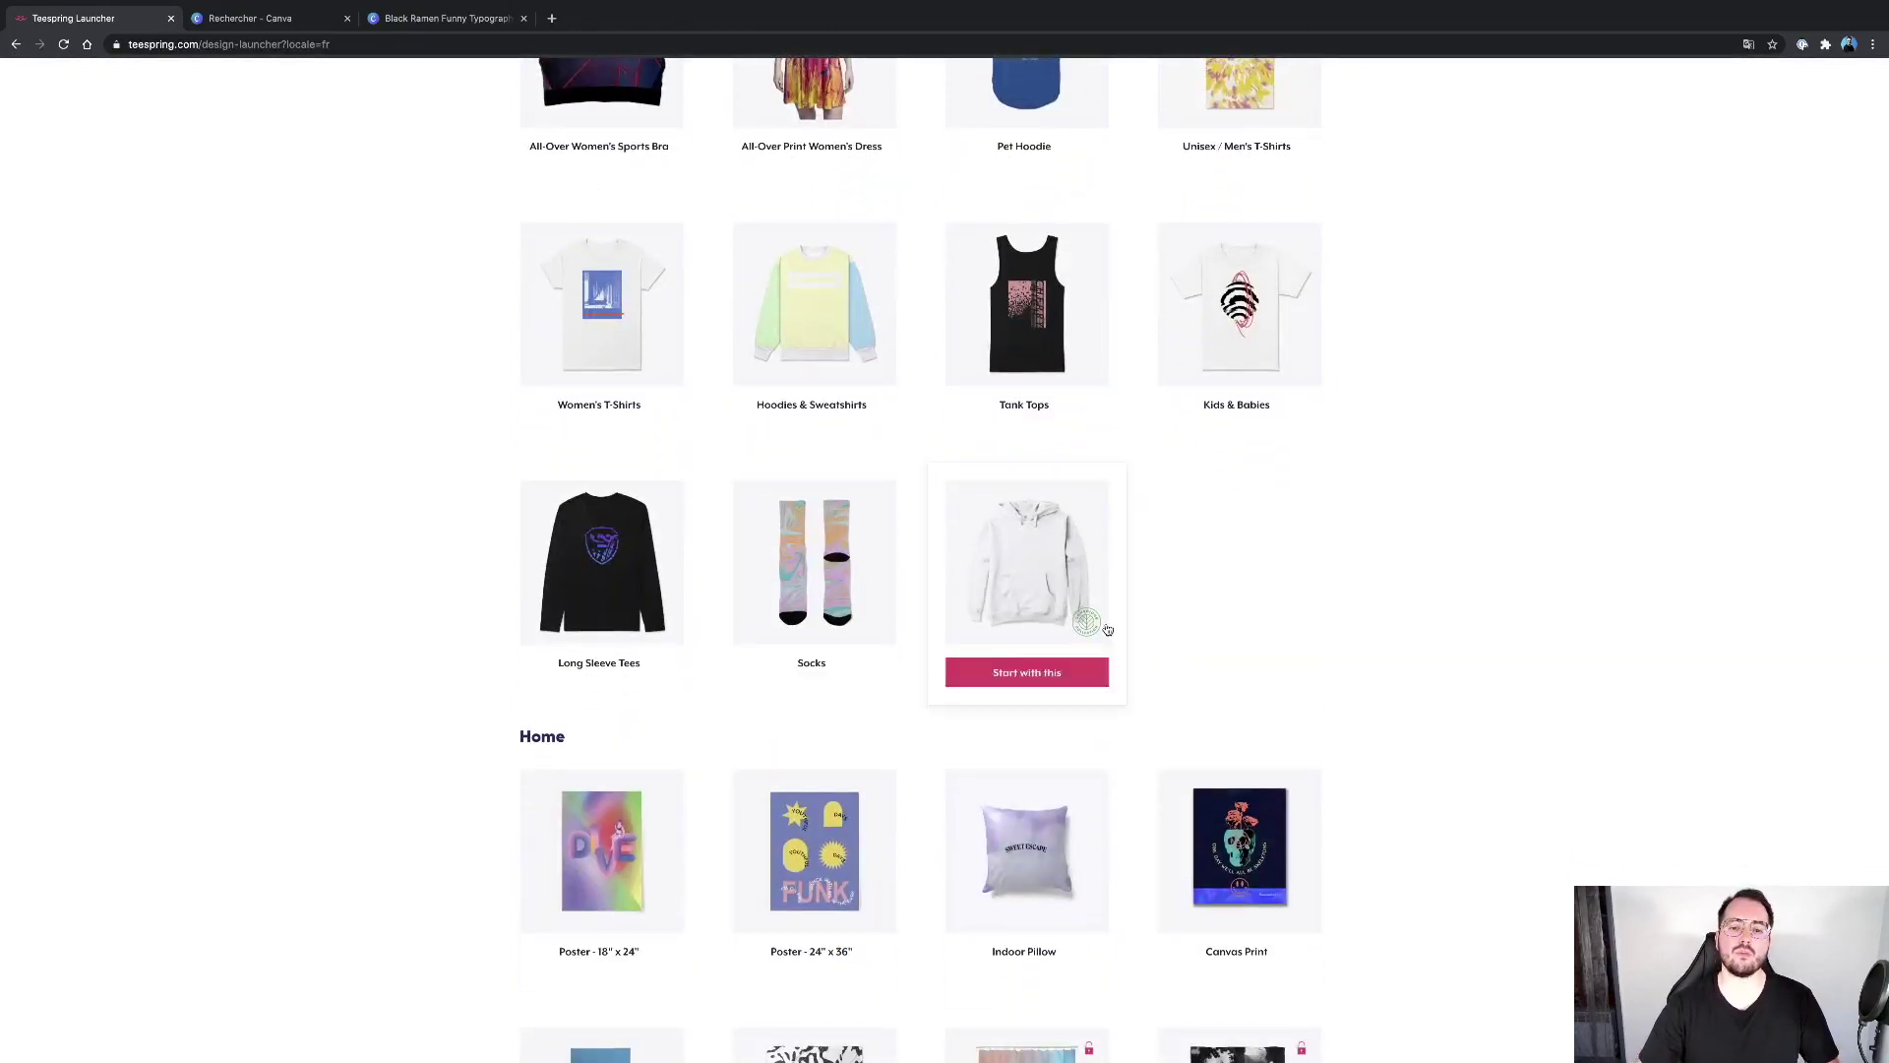
scroll(1704, 640, down, 6)
scroll(1703, 650, up, 10)
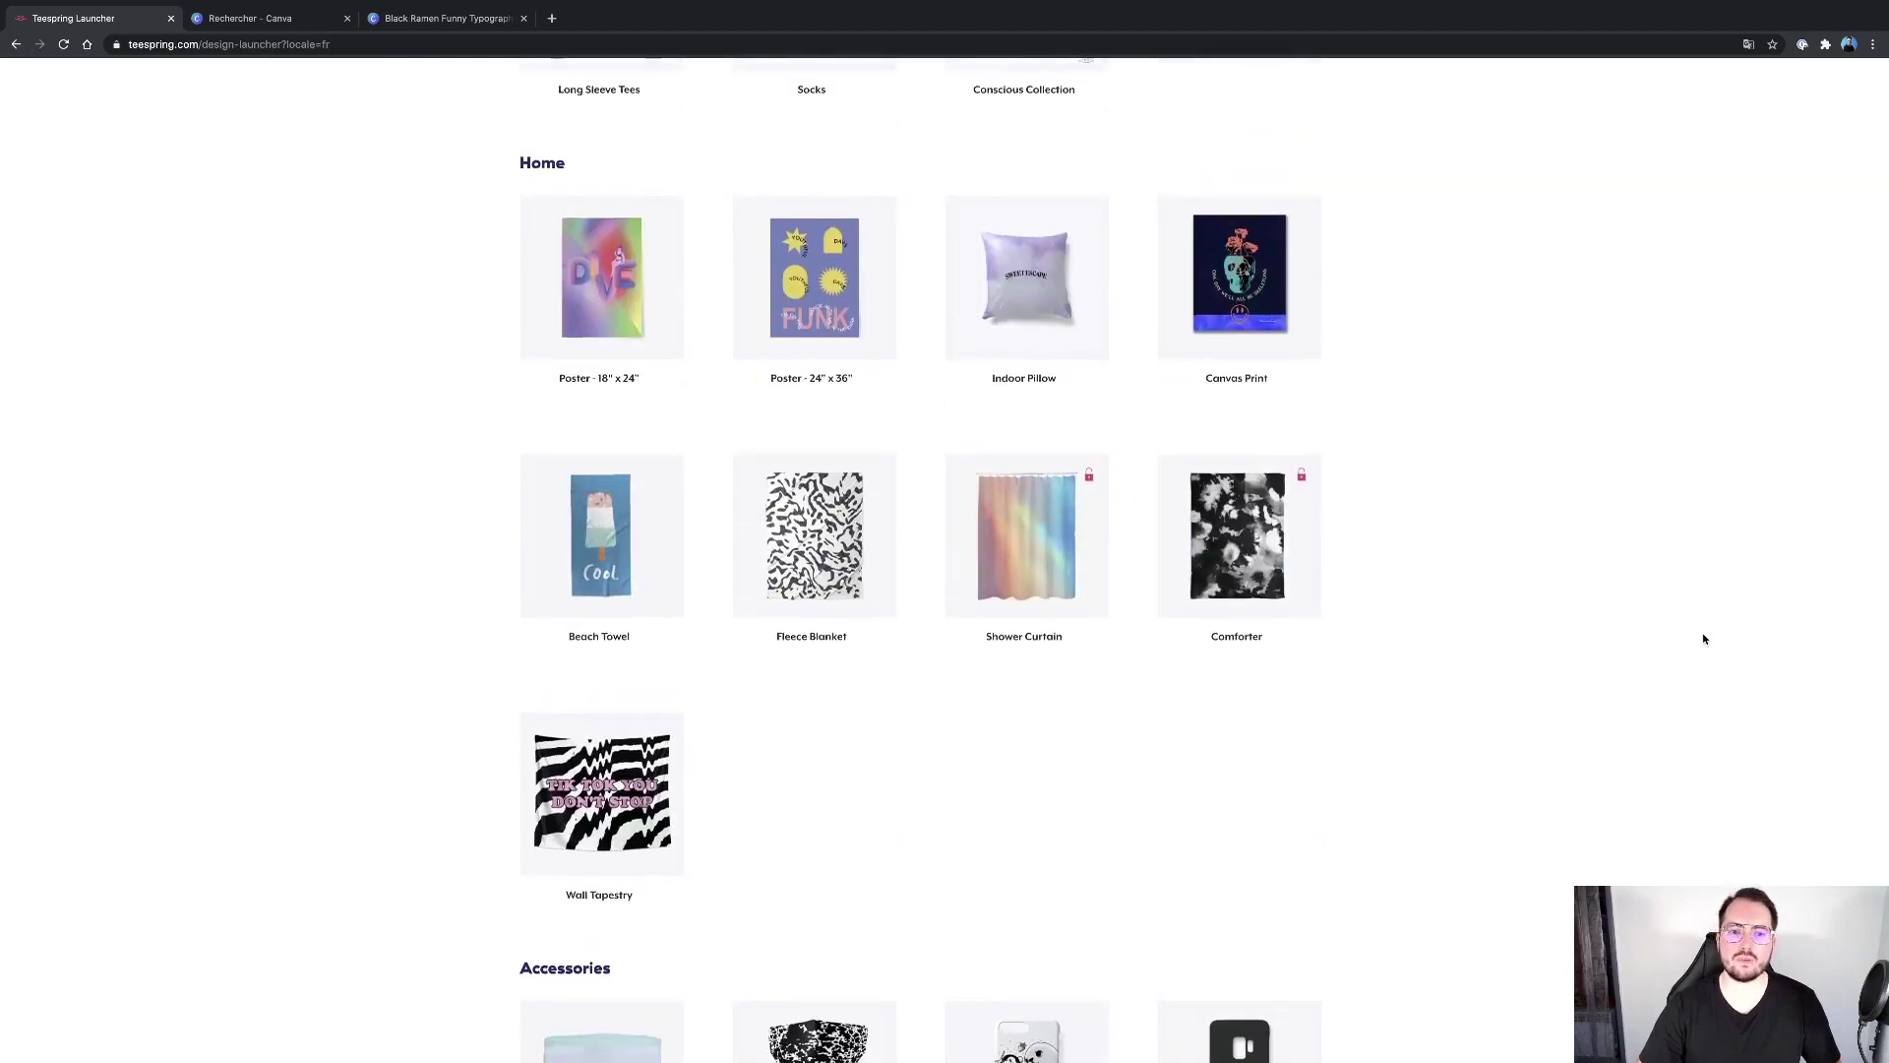
scroll(1701, 685, up, 3)
scroll(1700, 686, down, 4)
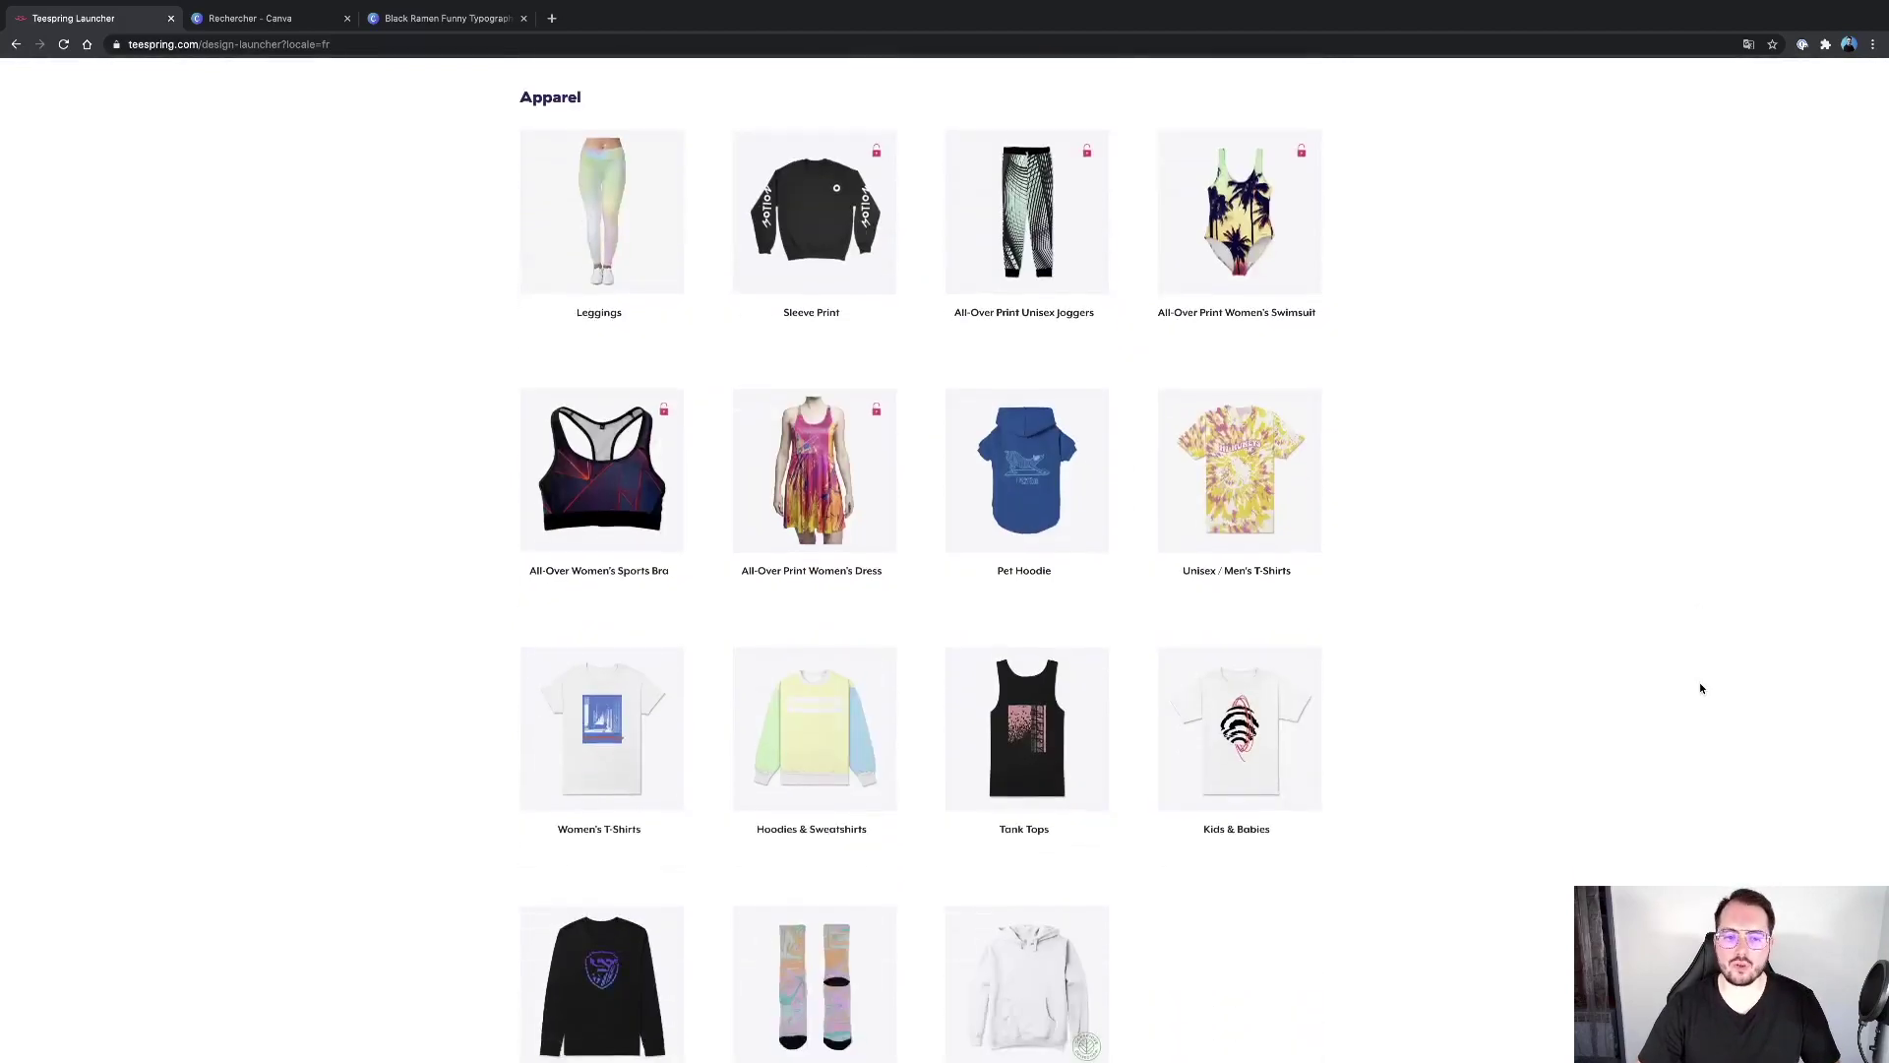
scroll(1700, 688, up, 2)
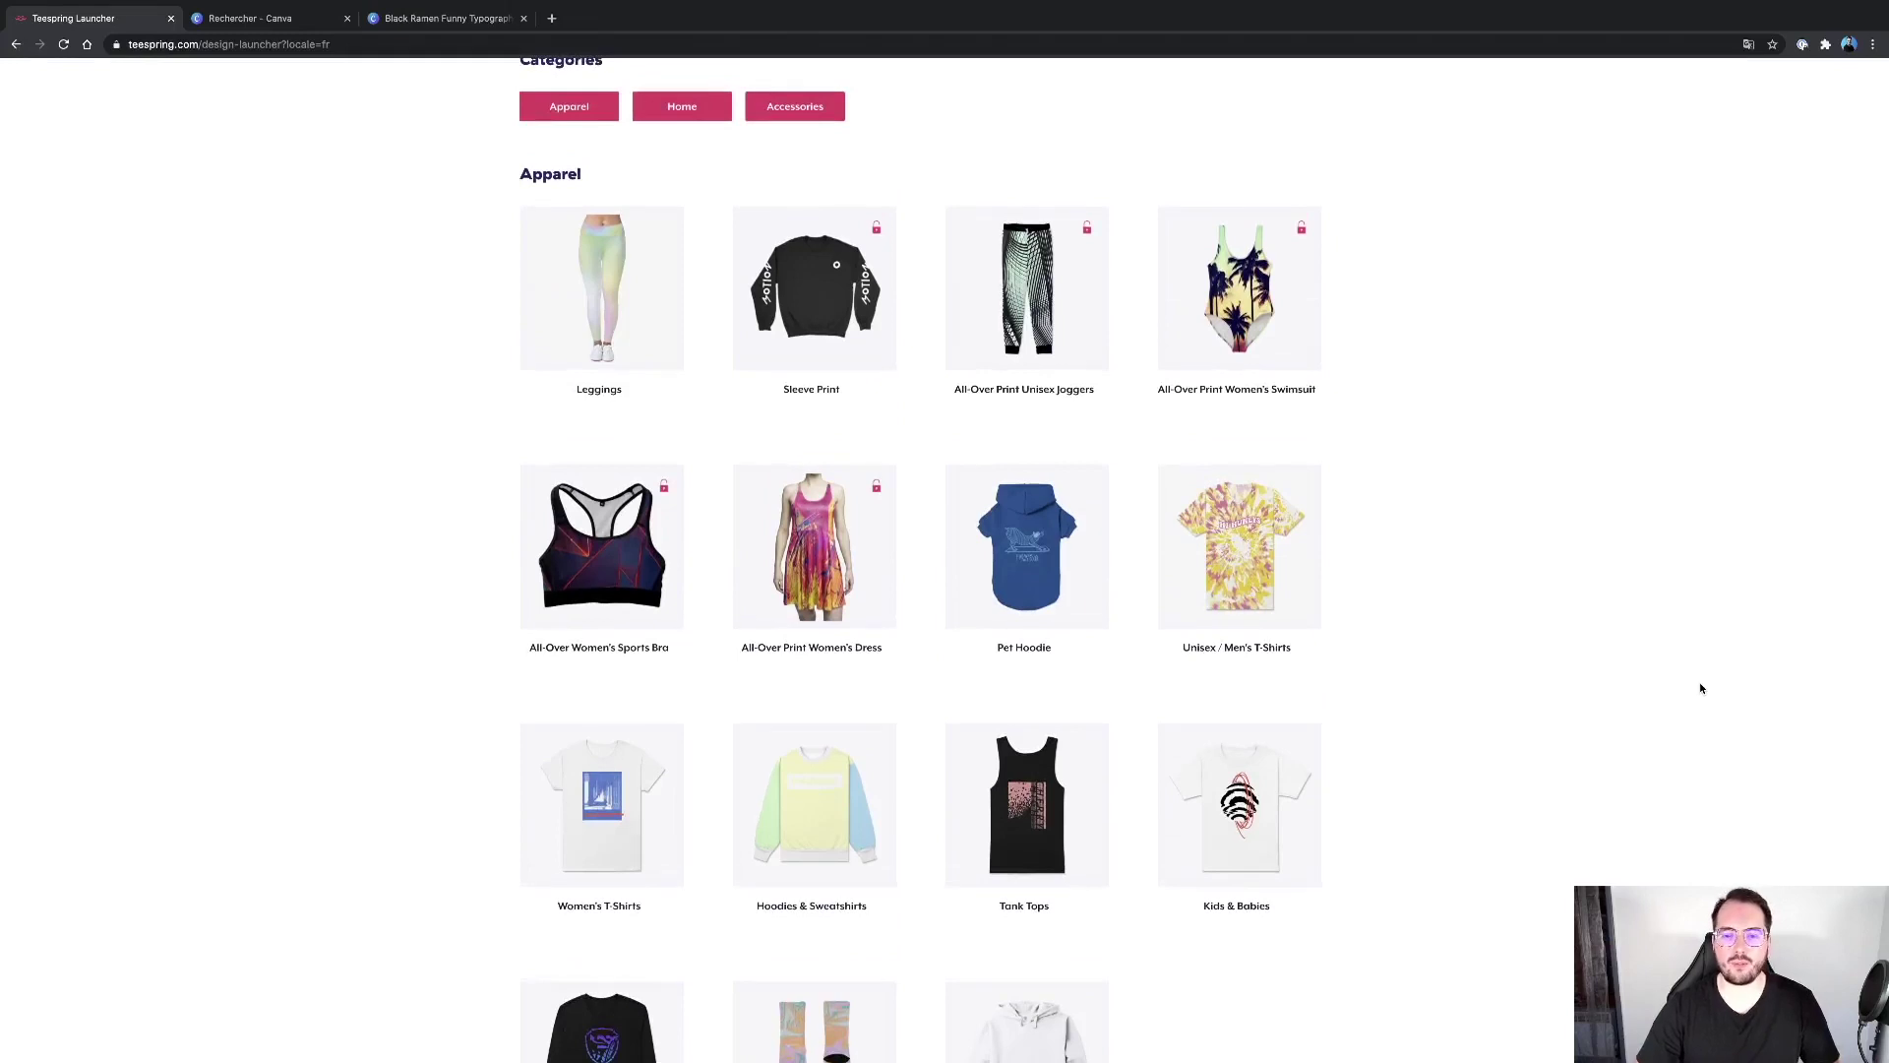
scroll(1700, 688, up, 3)
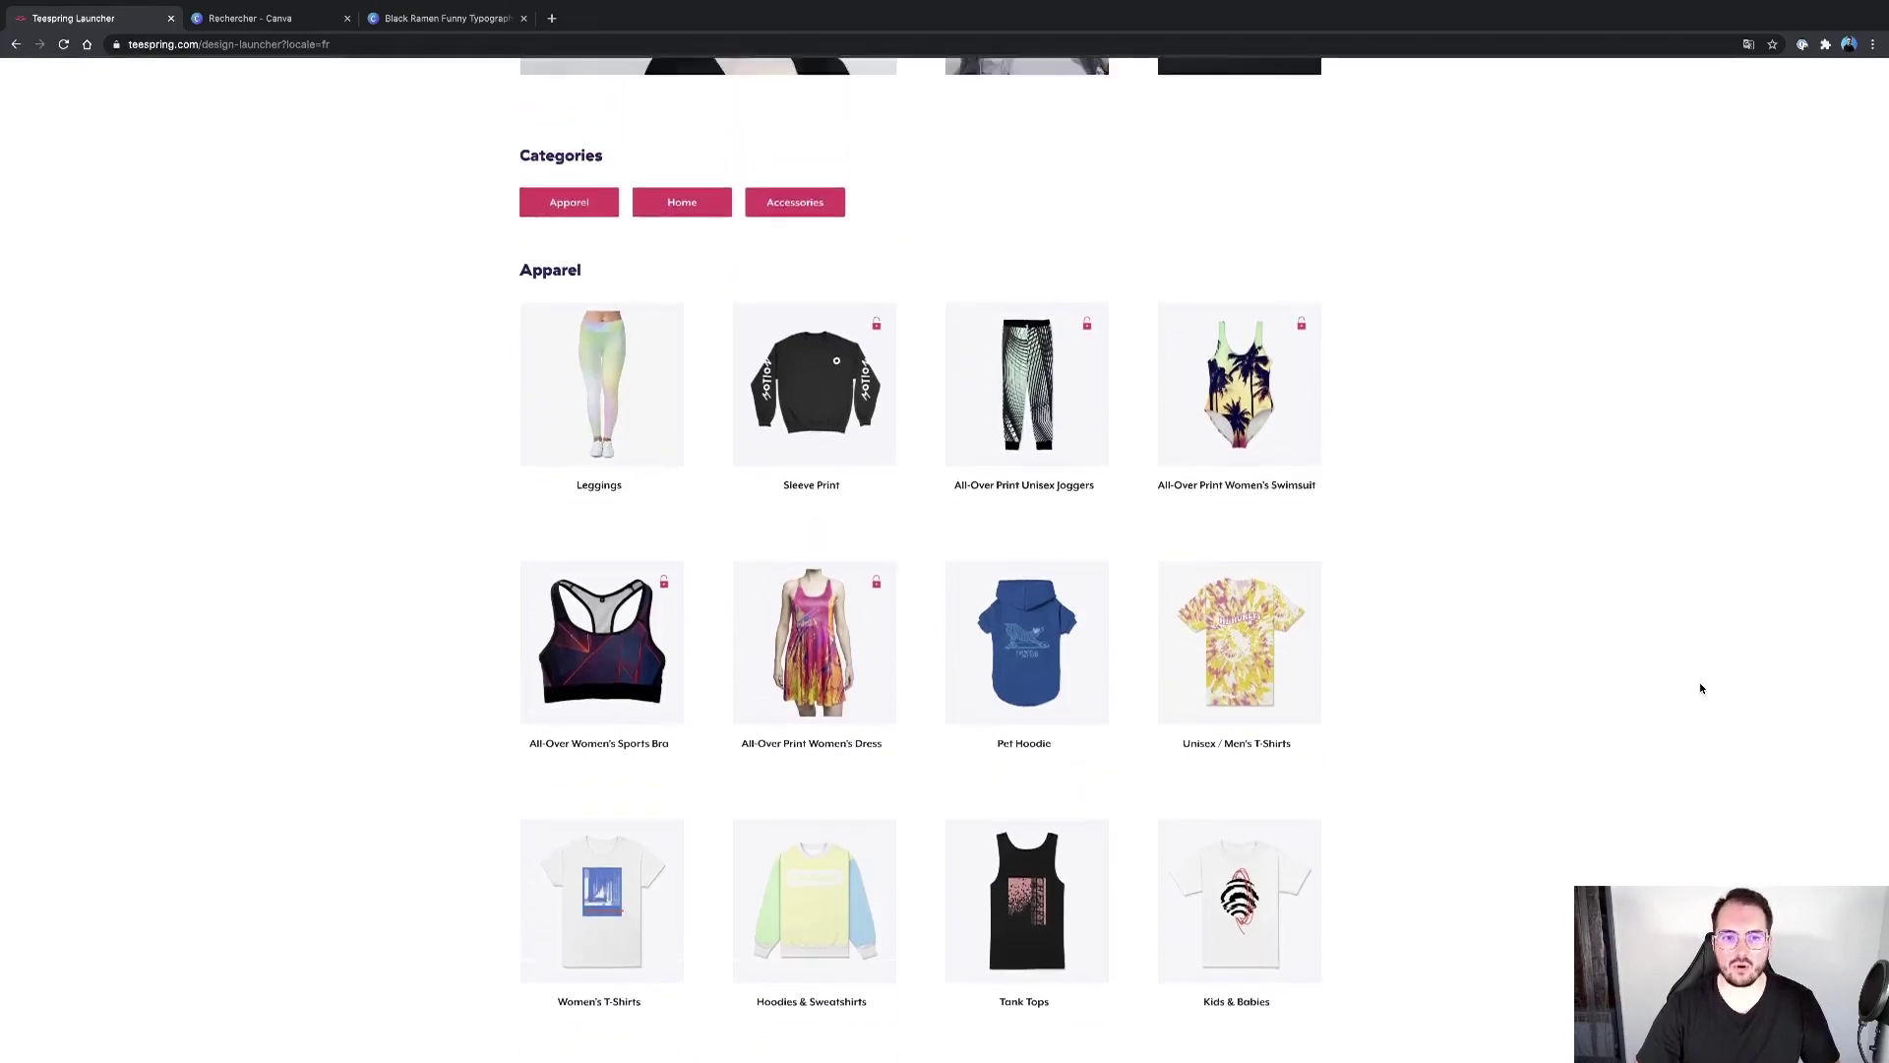
scroll(1700, 688, down, 9)
scroll(1700, 688, up, 3)
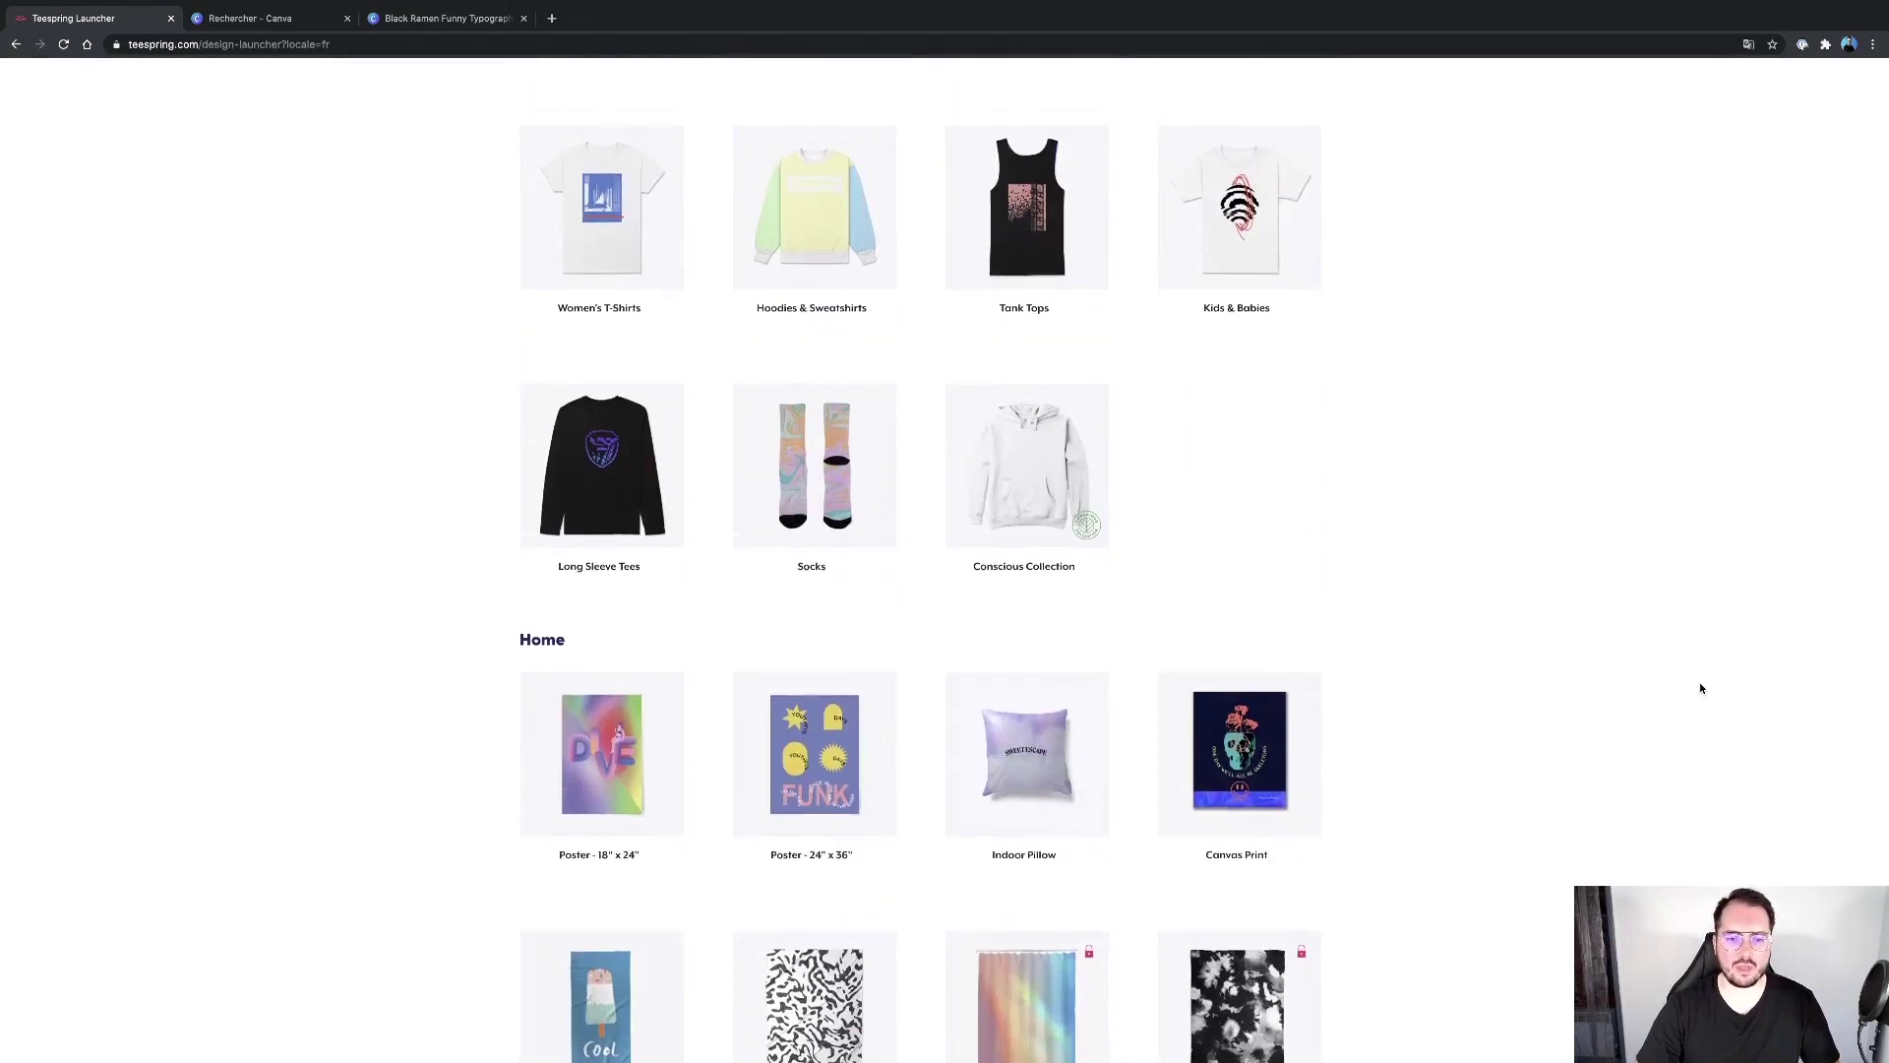
Step: Choose the Unisex / Men's T-Shirts category from the Apparel products
mouse_move(675, 790)
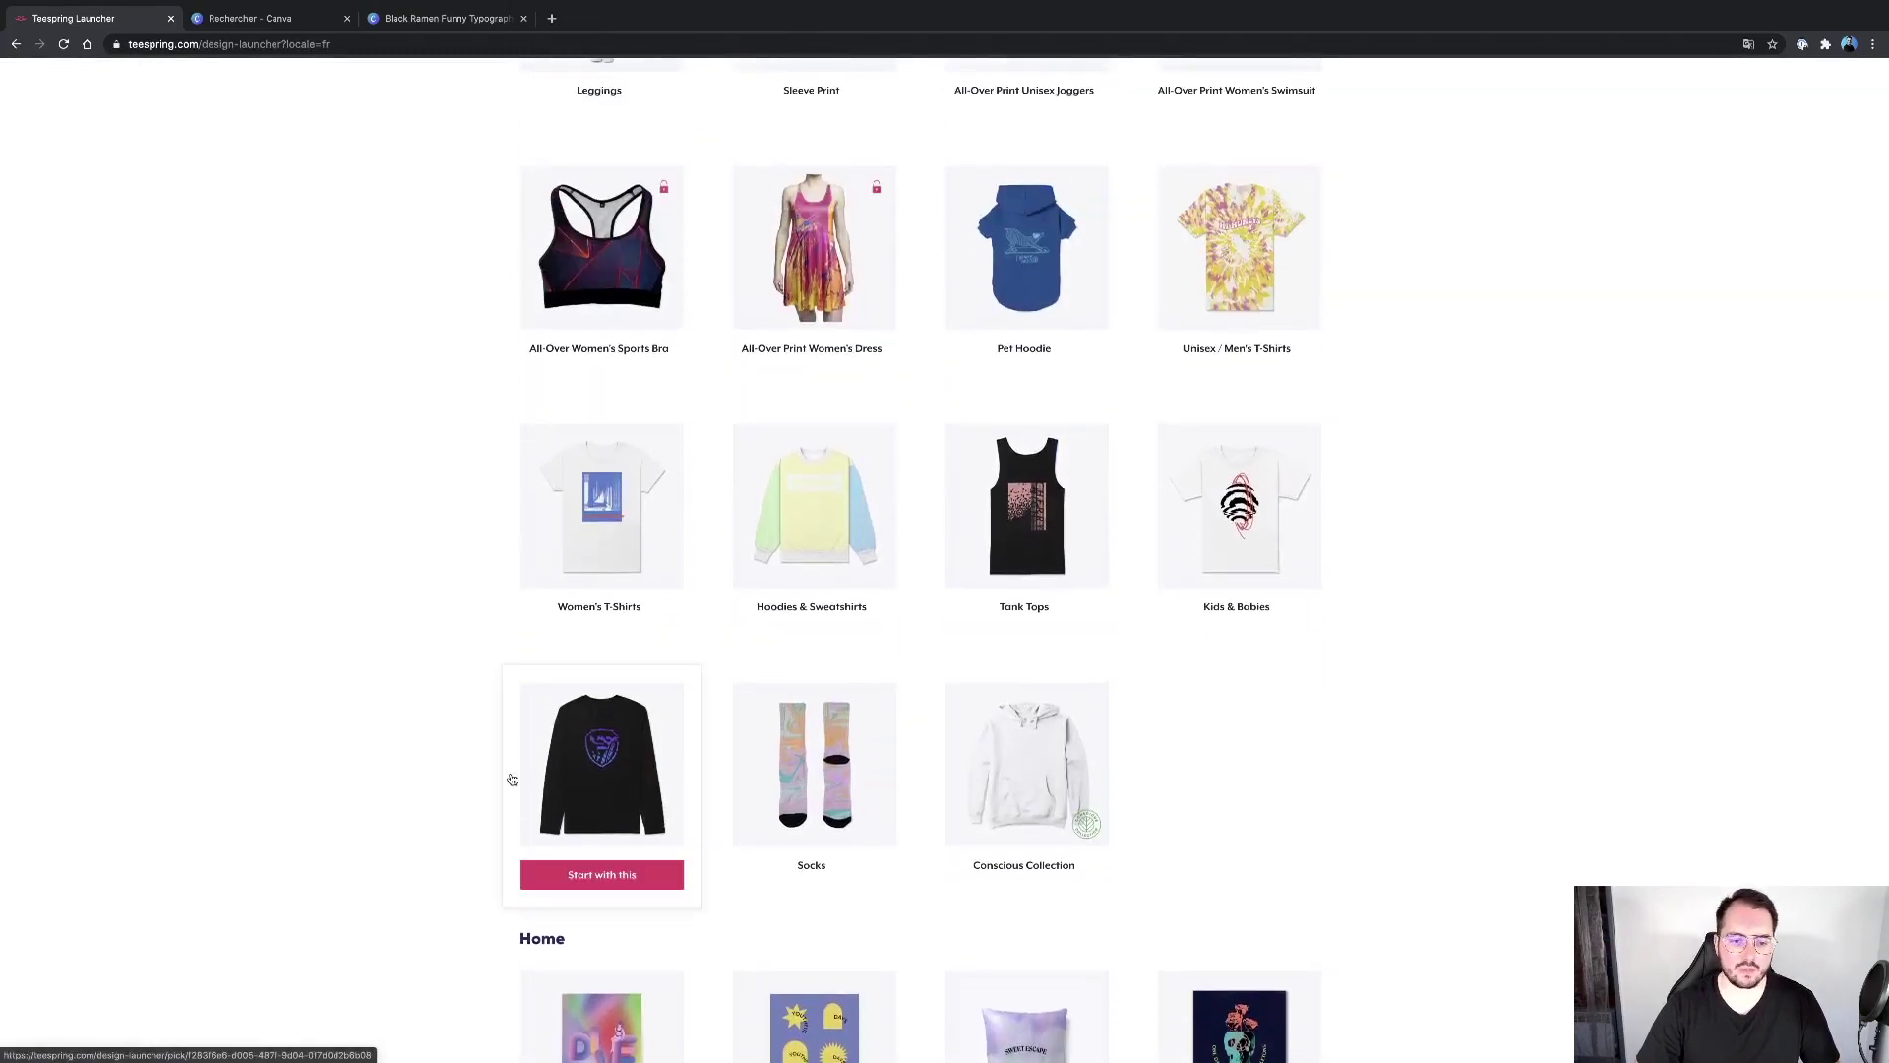
scroll(510, 776, up, 2)
mouse_move(649, 620)
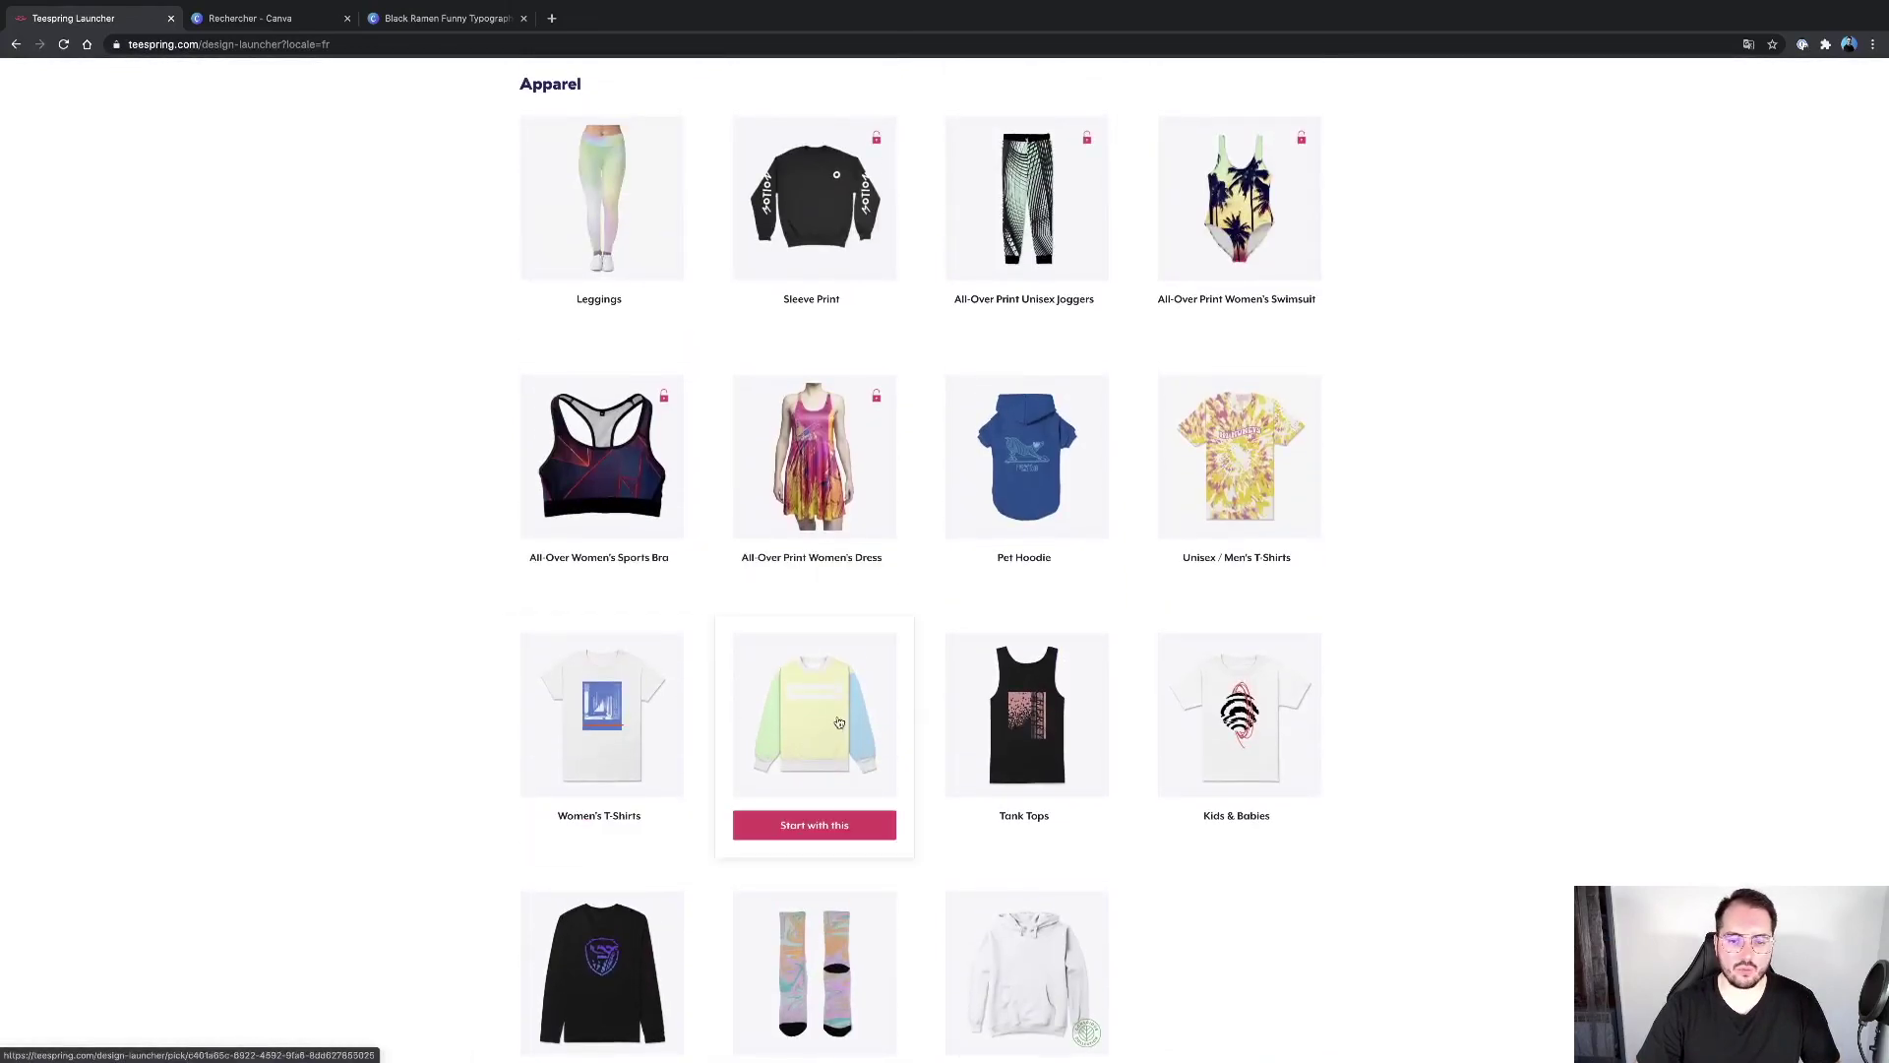
scroll(856, 725, up, 1)
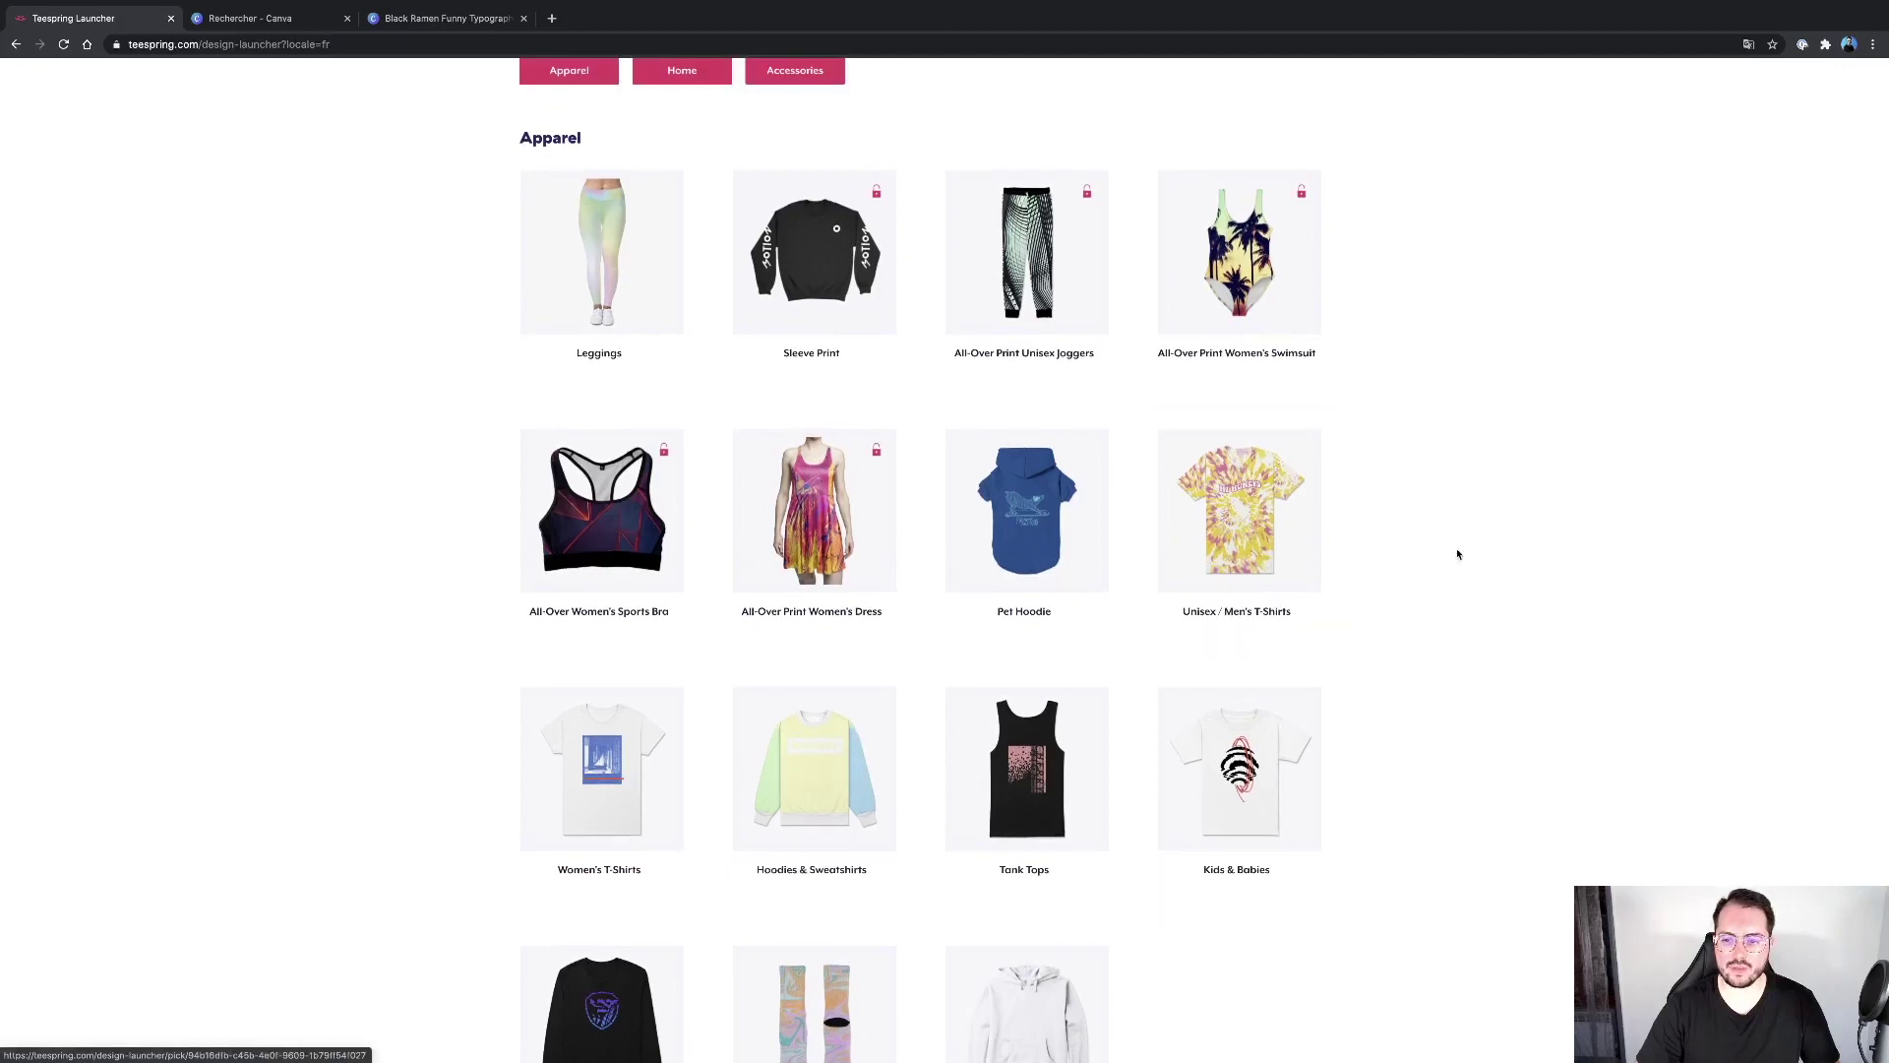
click(1272, 624)
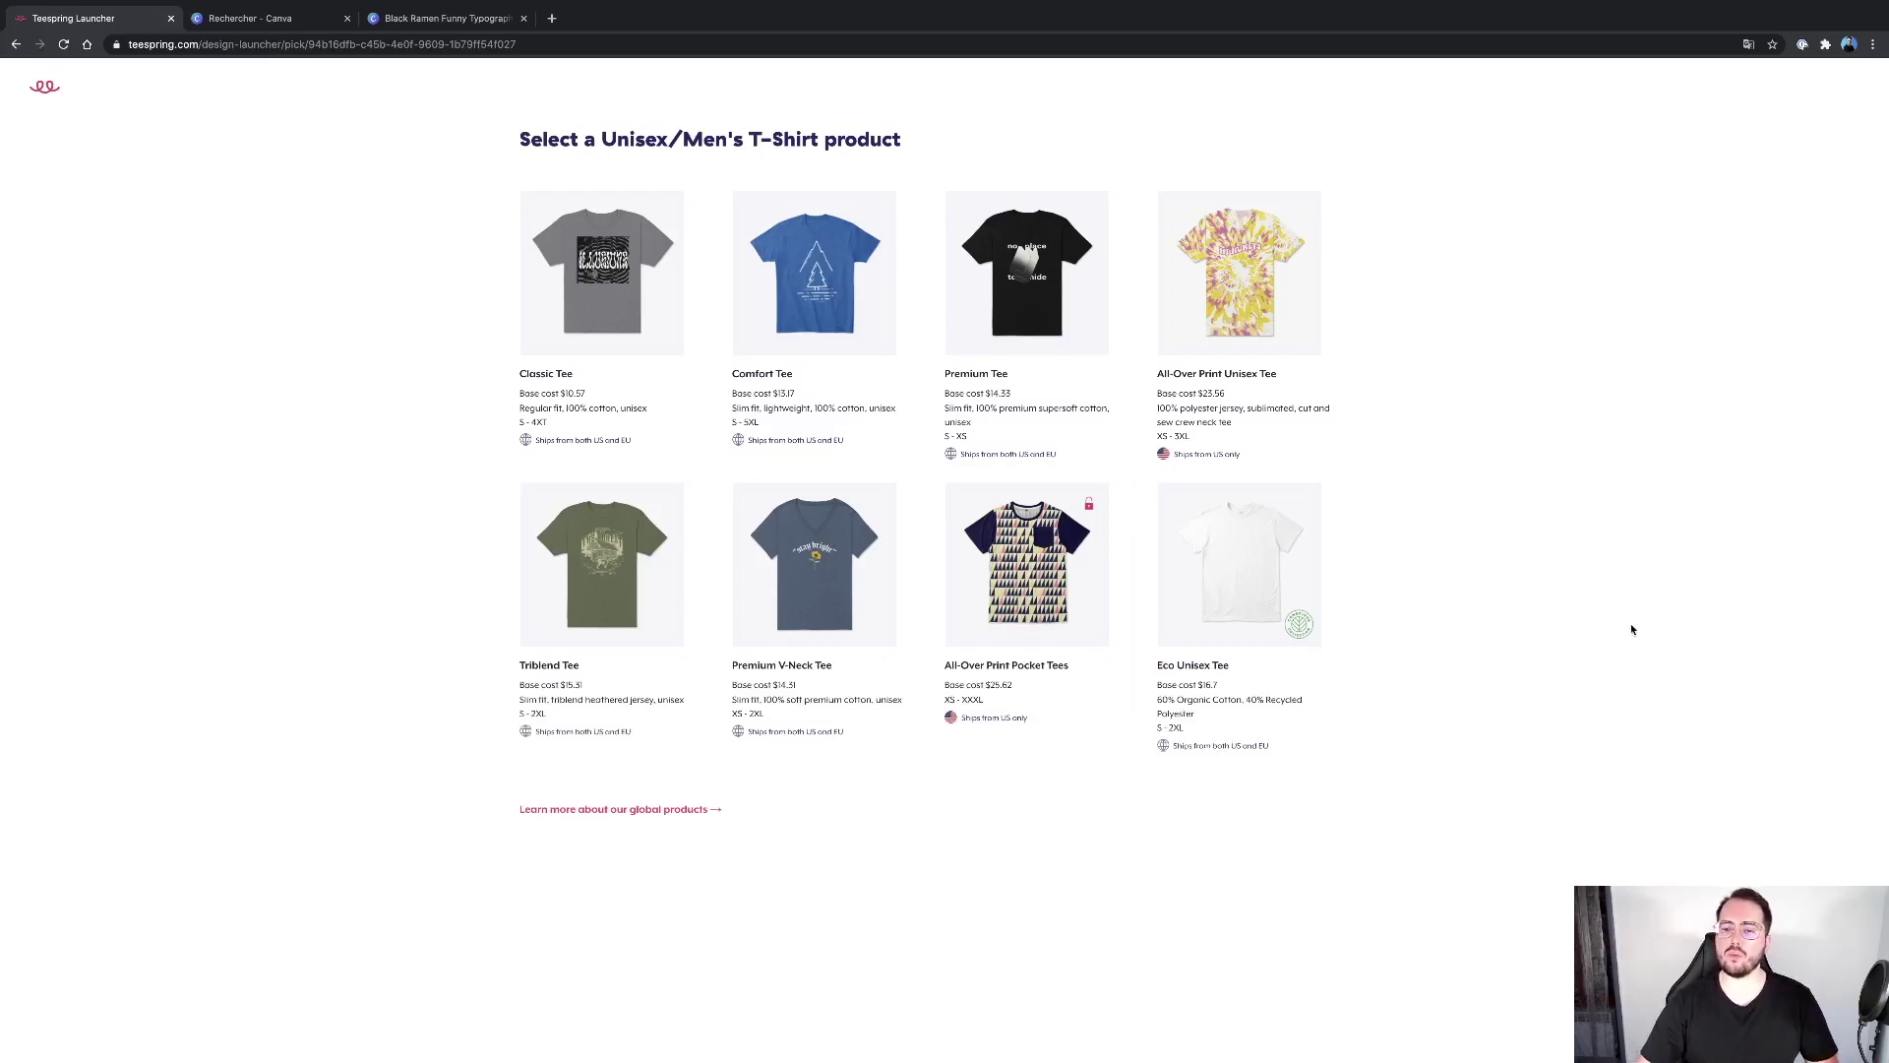
Step: Start designing the Classic Tee with the option to sell the design
mouse_move(591, 321)
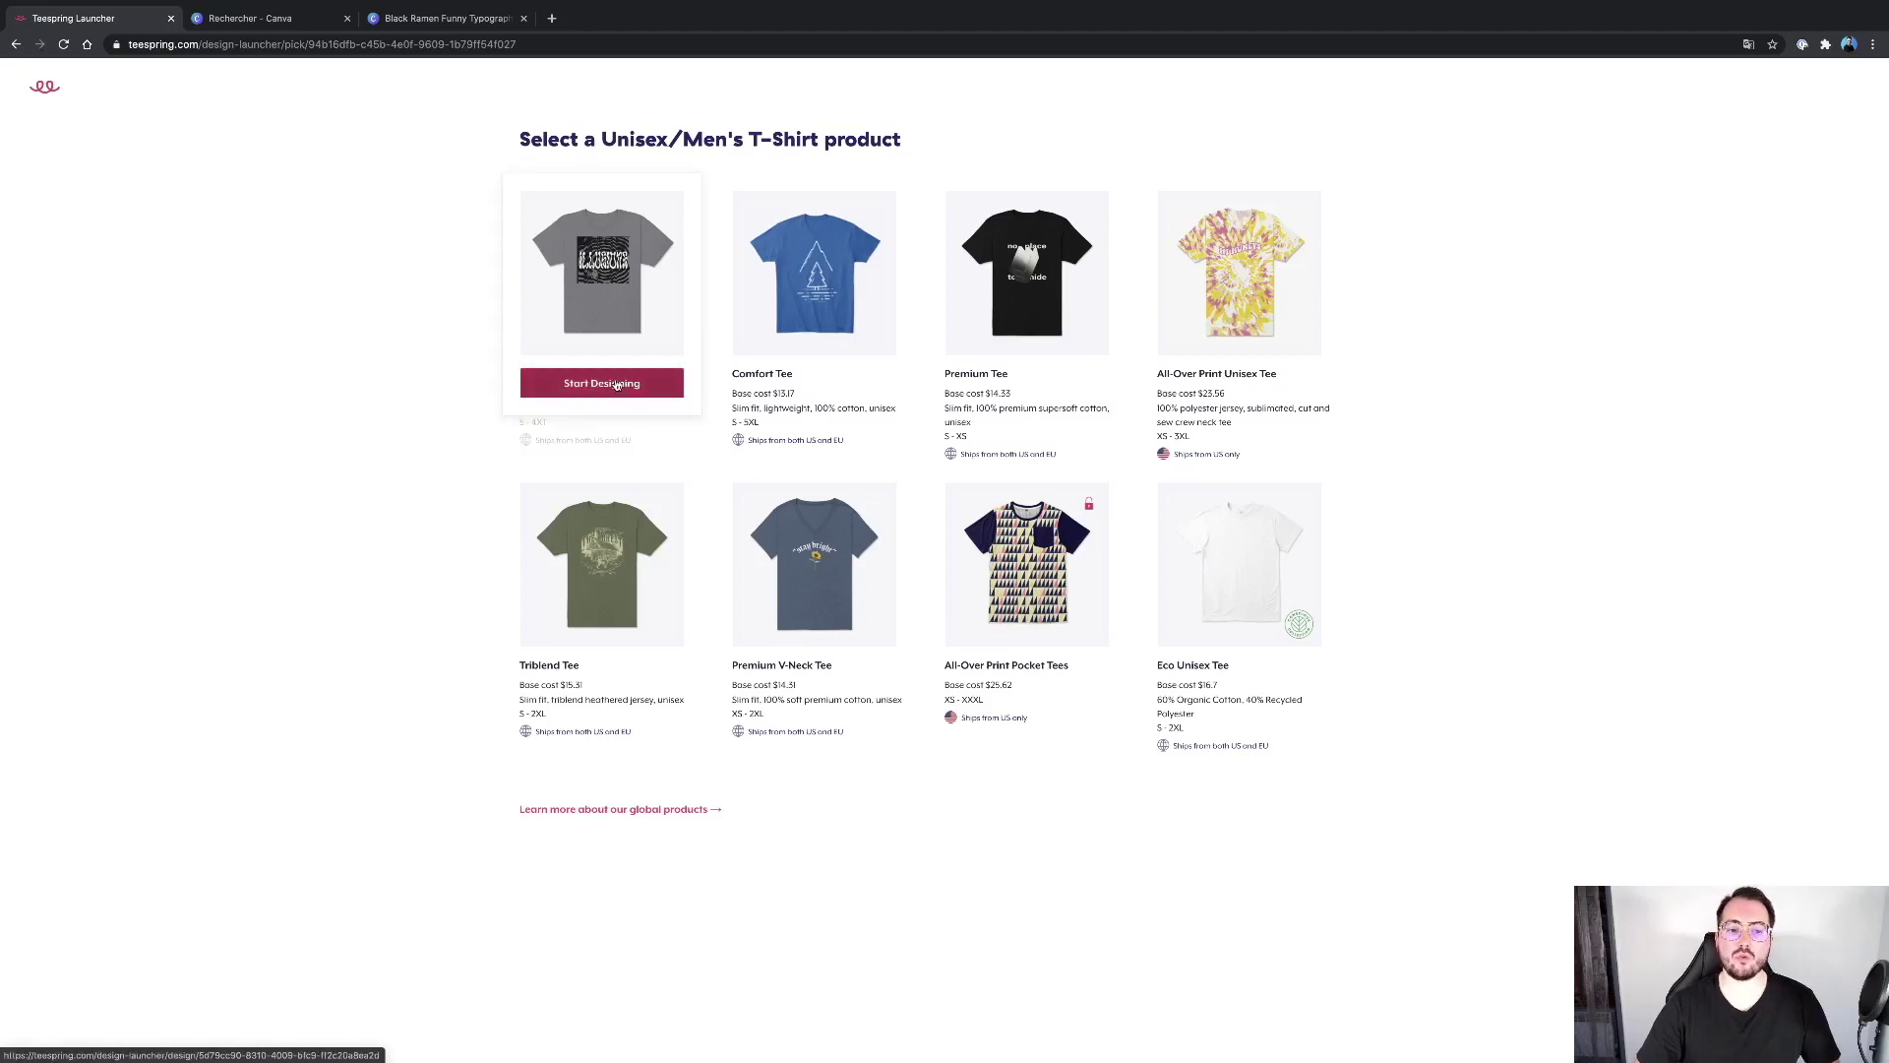
click(617, 385)
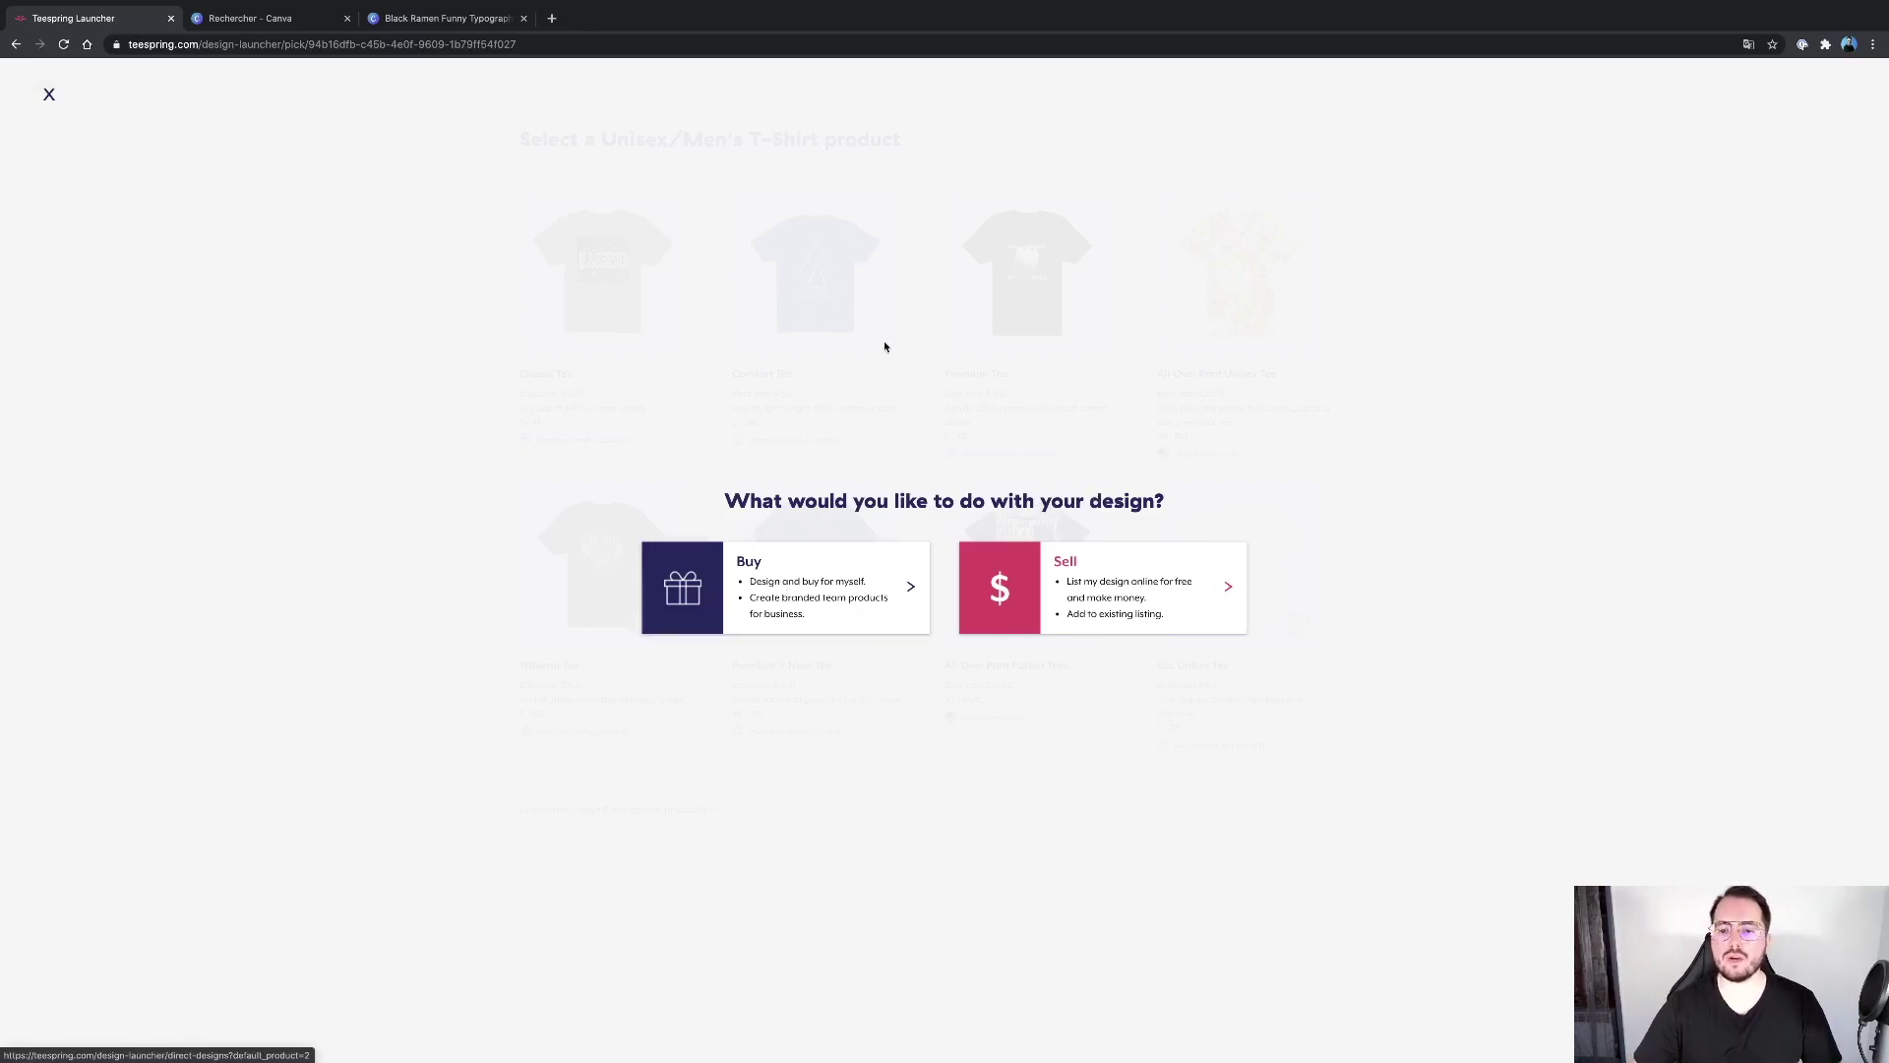
click(1122, 610)
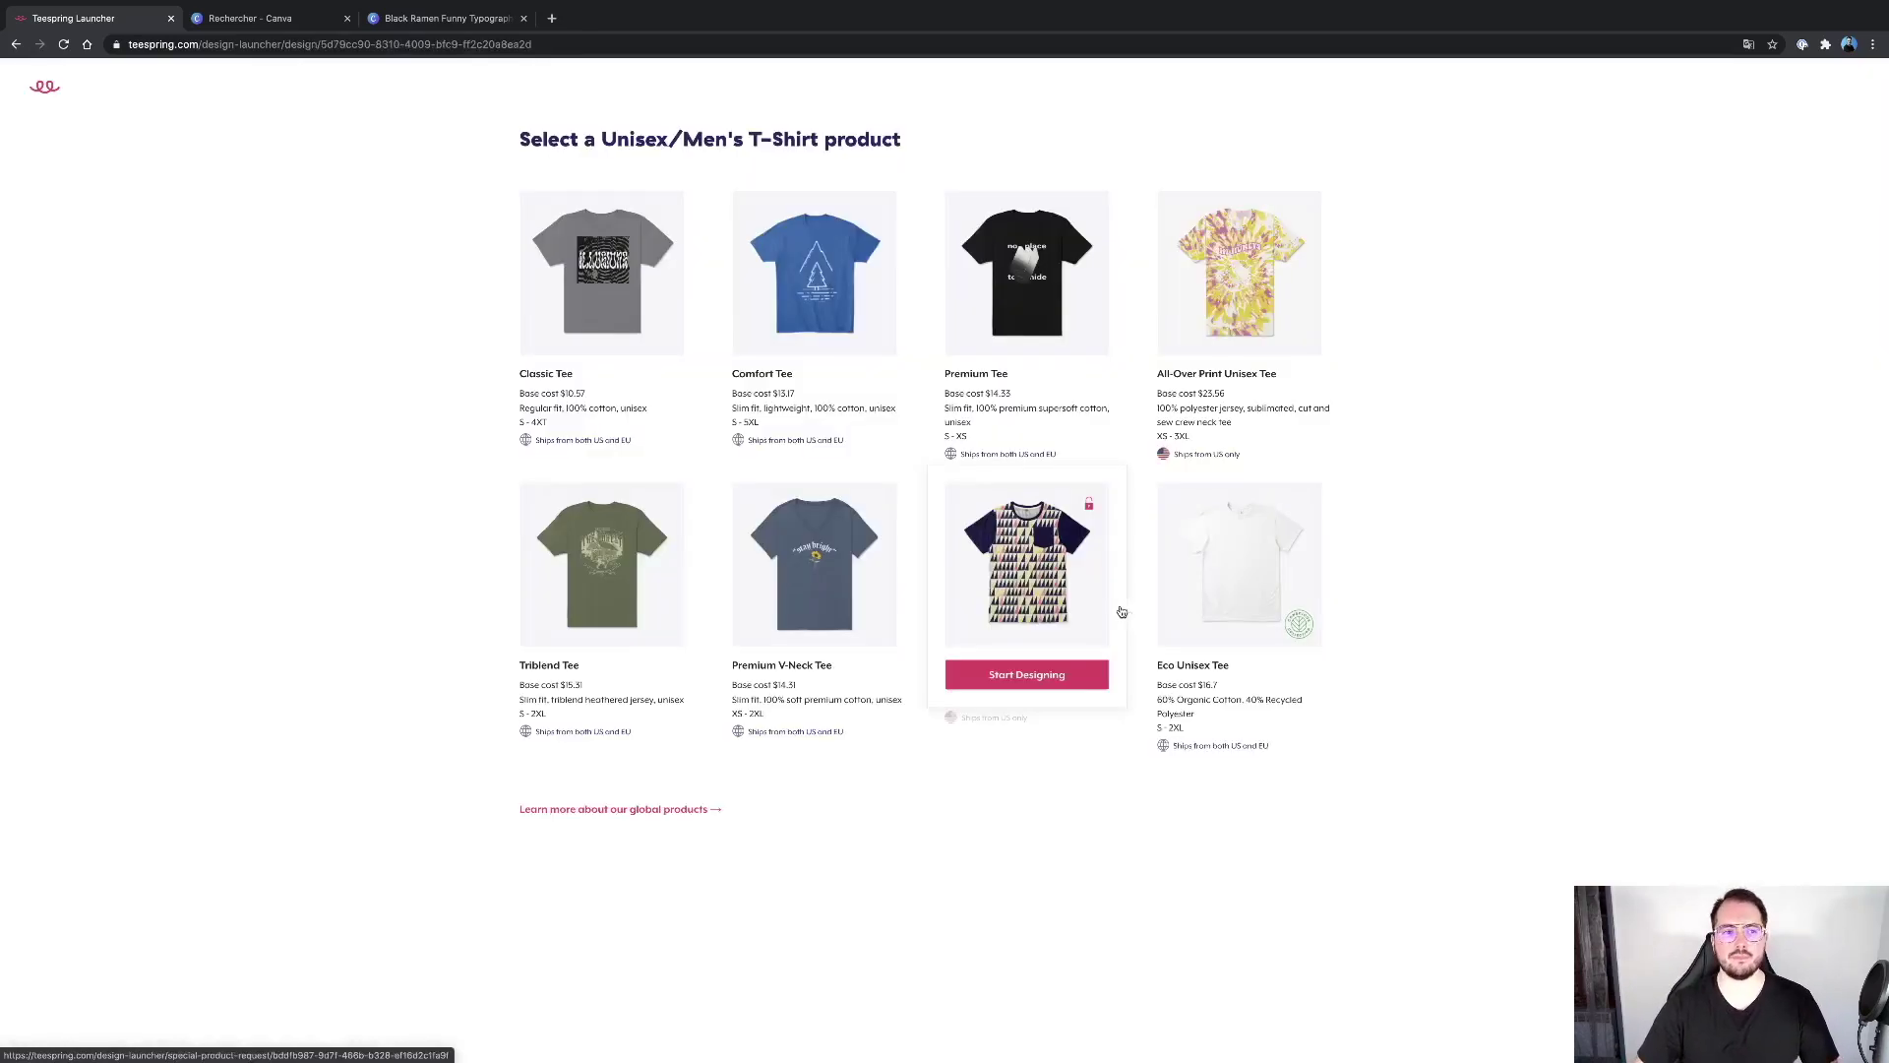
right_click(1711, 482)
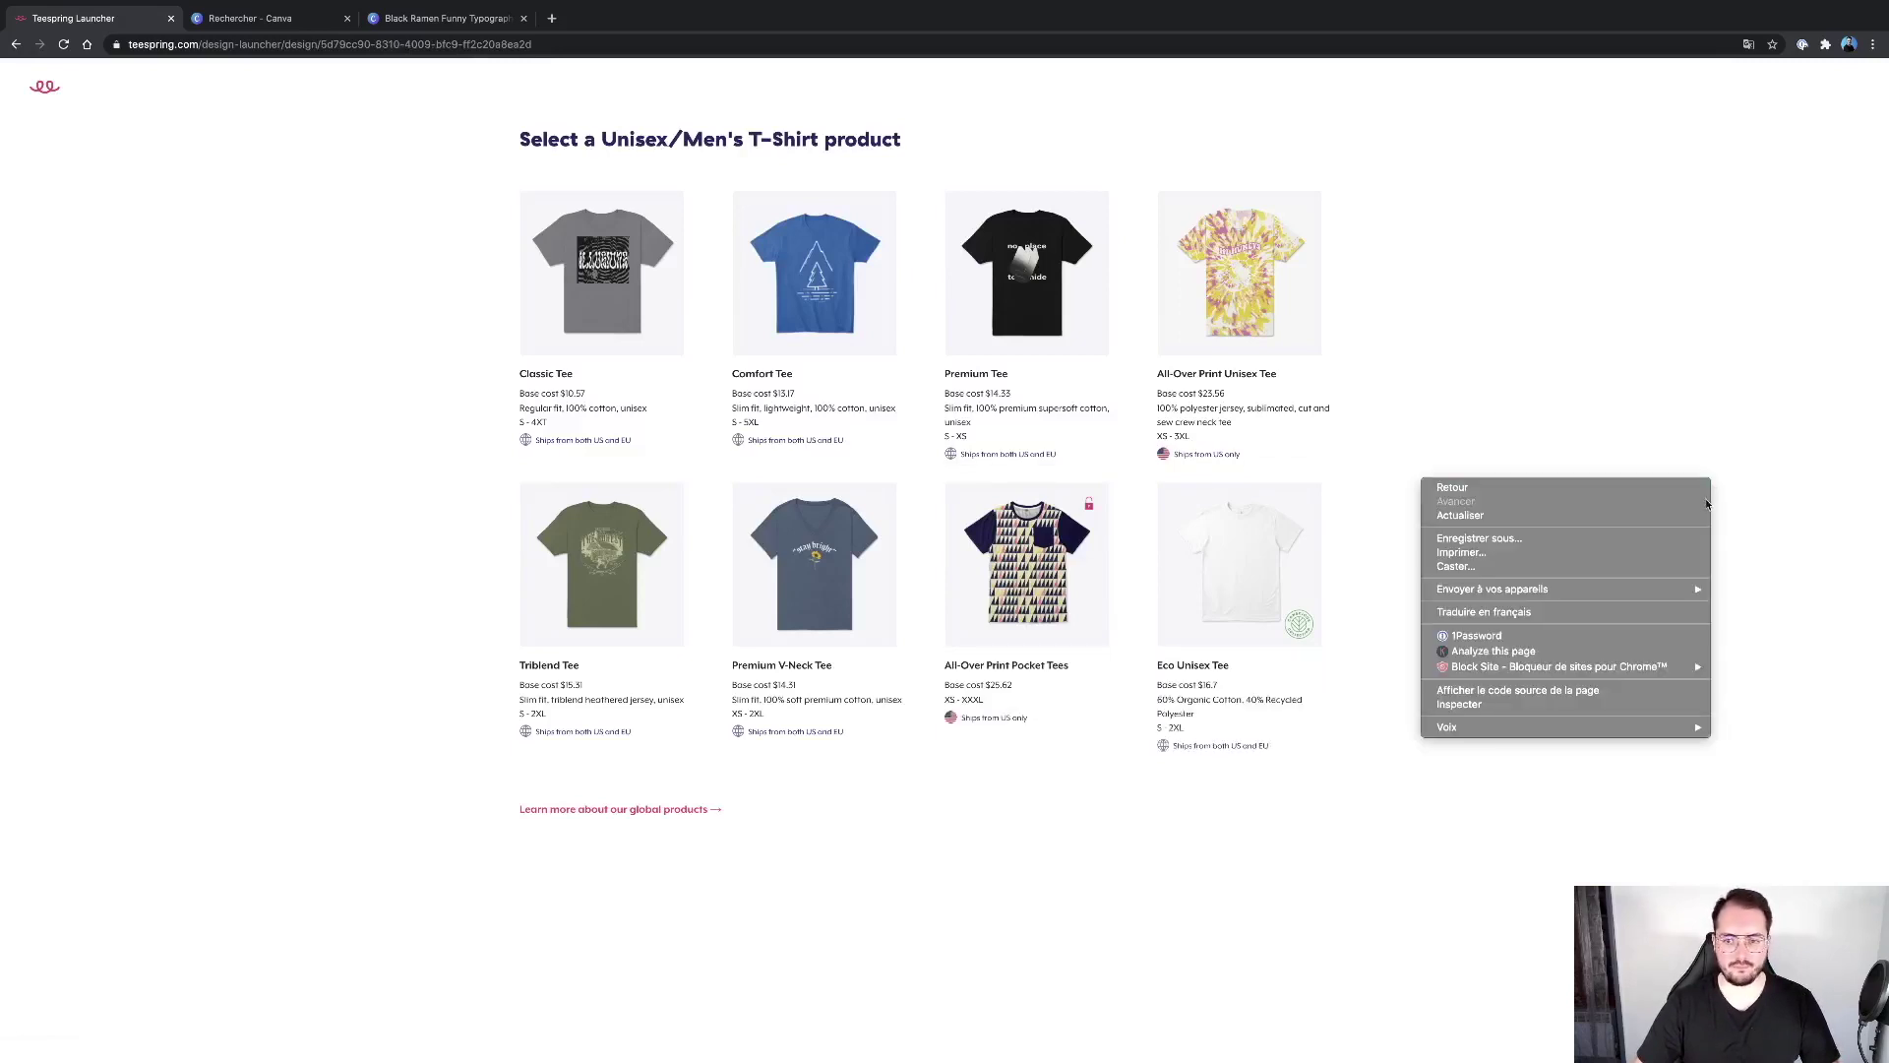
click(1611, 371)
click(602, 382)
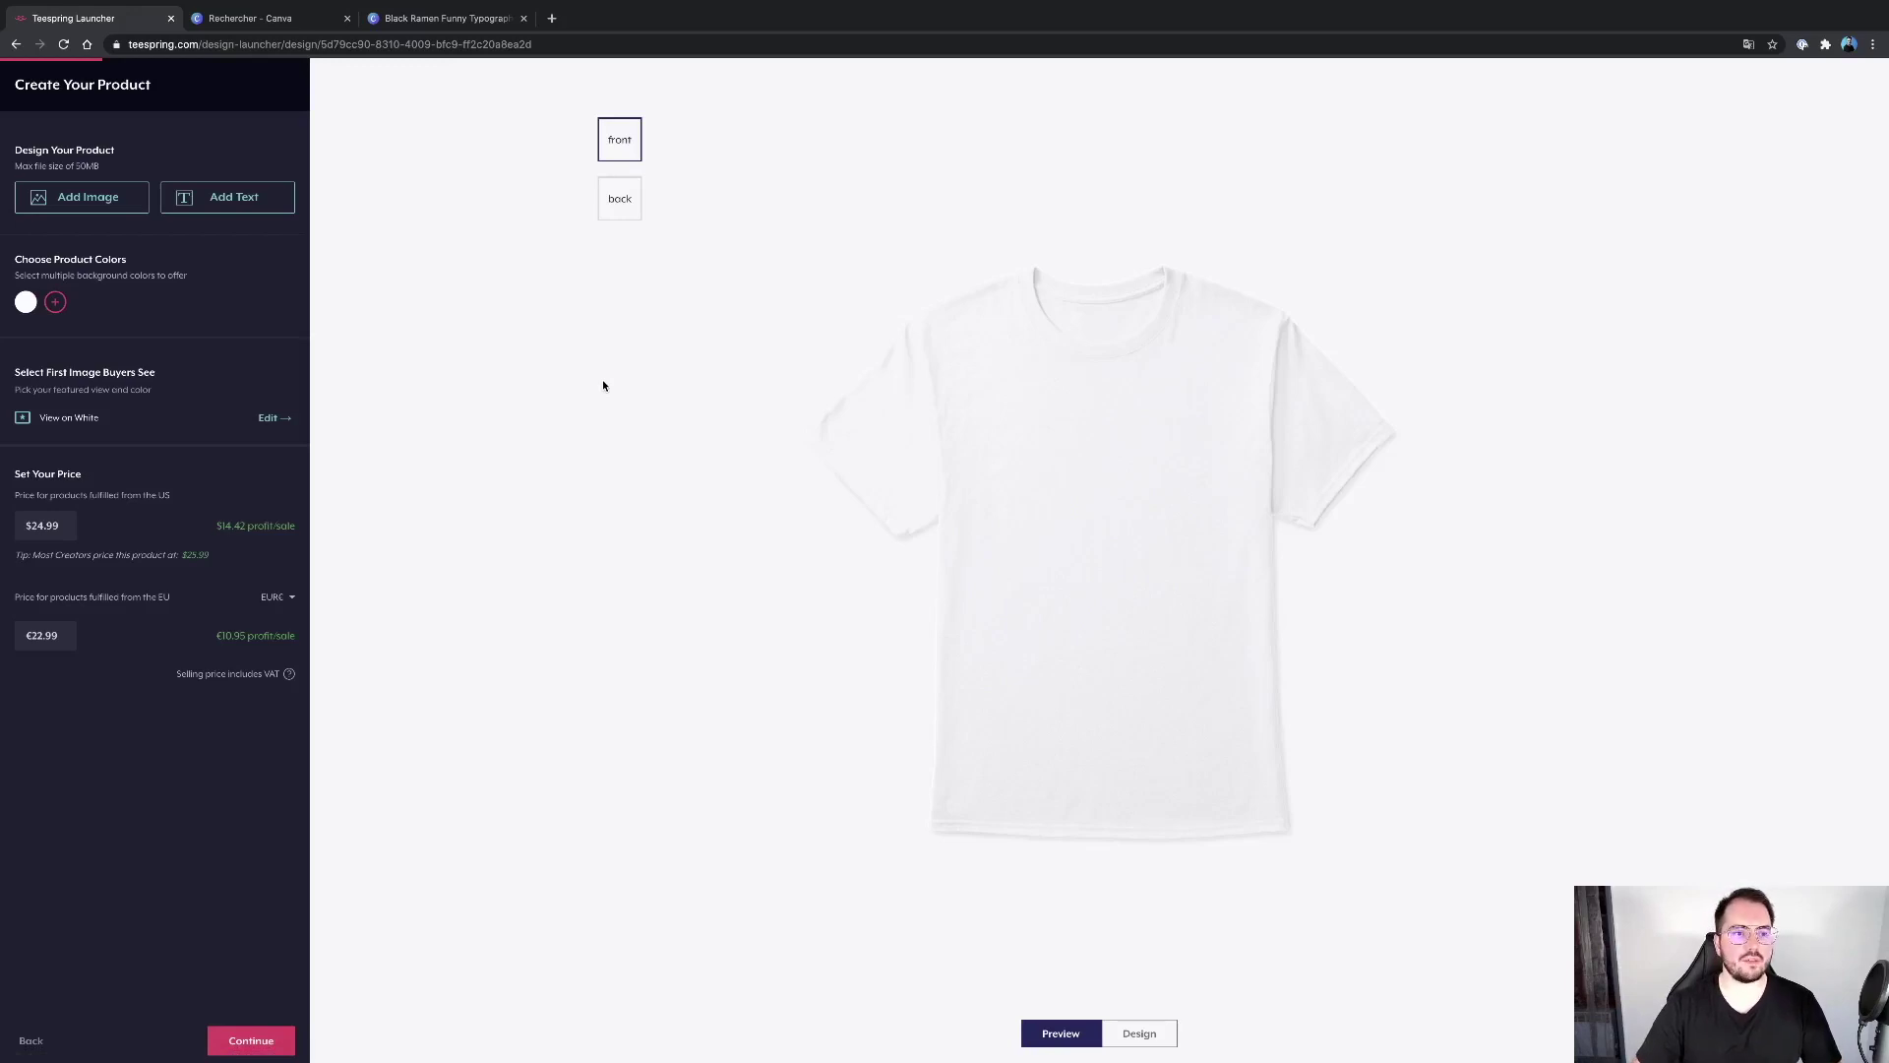
Step: Add the image Black Ramen Funny Typography T-Shirt.png from the downloads folder to the front of the tee
click(114, 211)
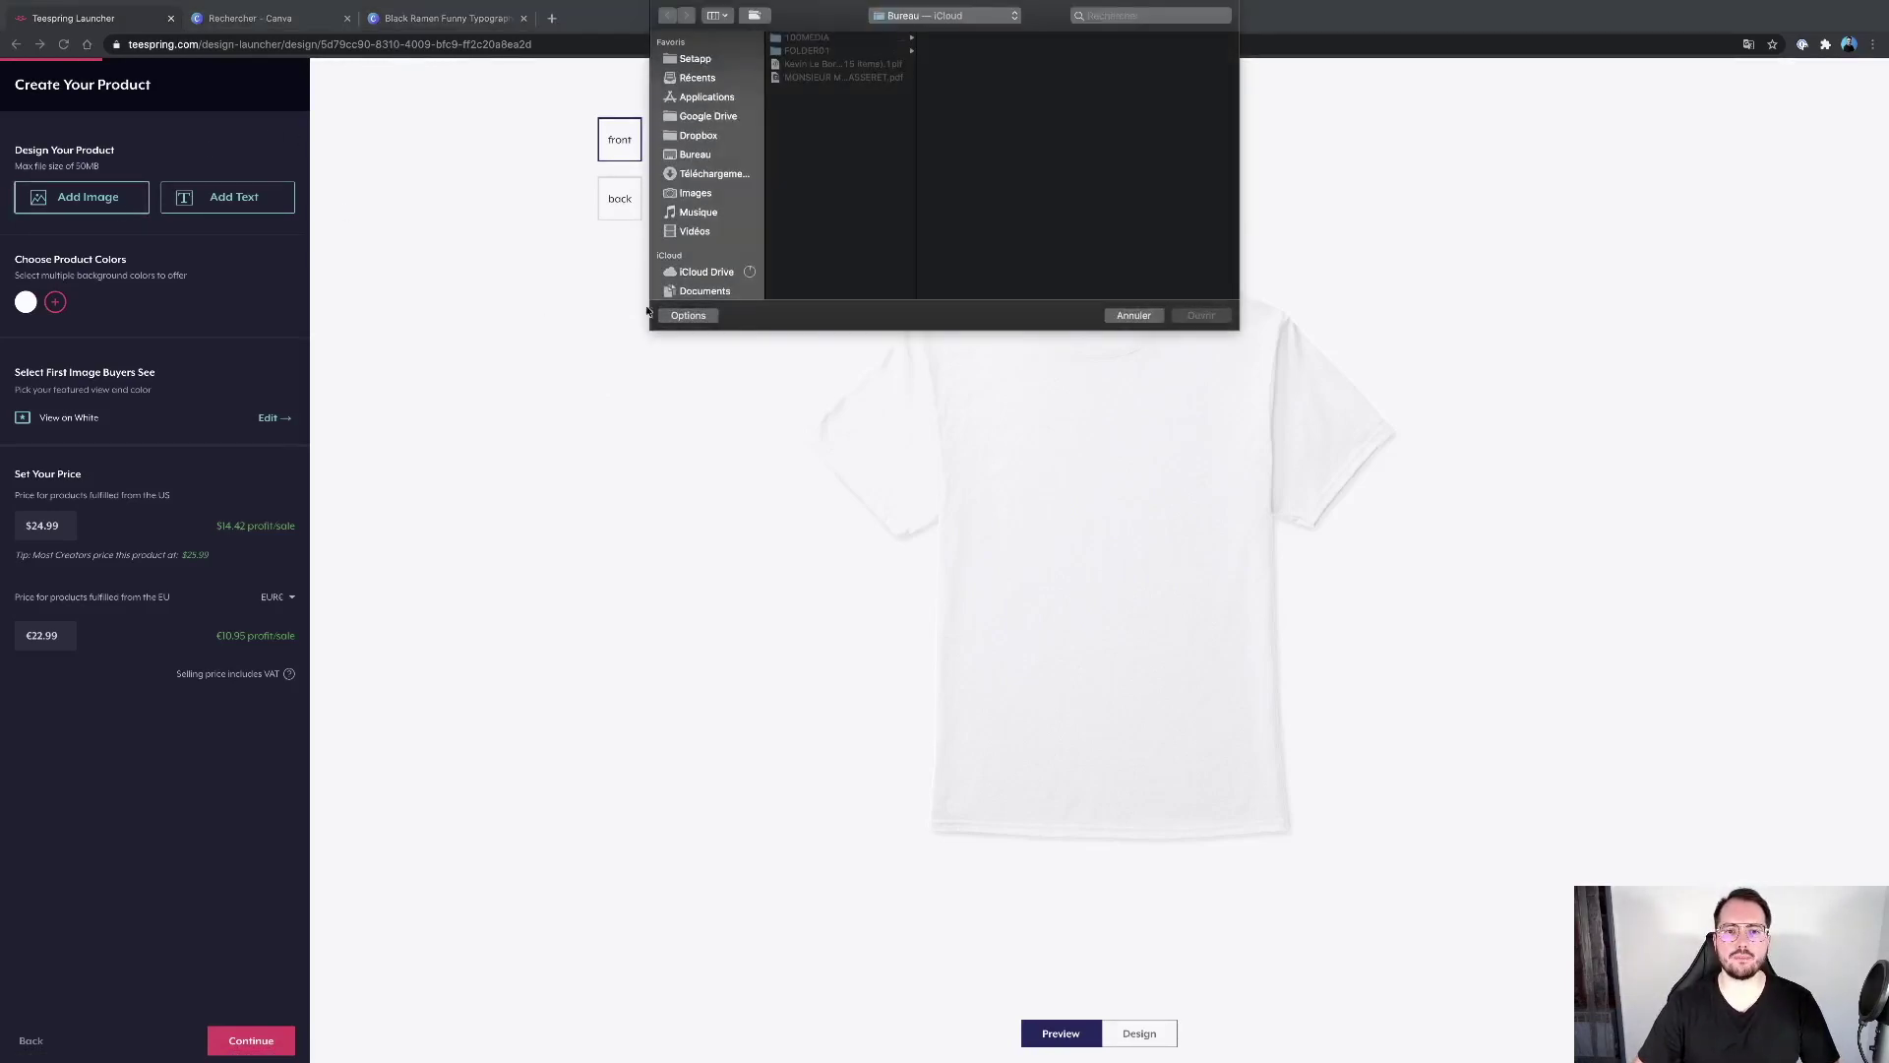
click(729, 176)
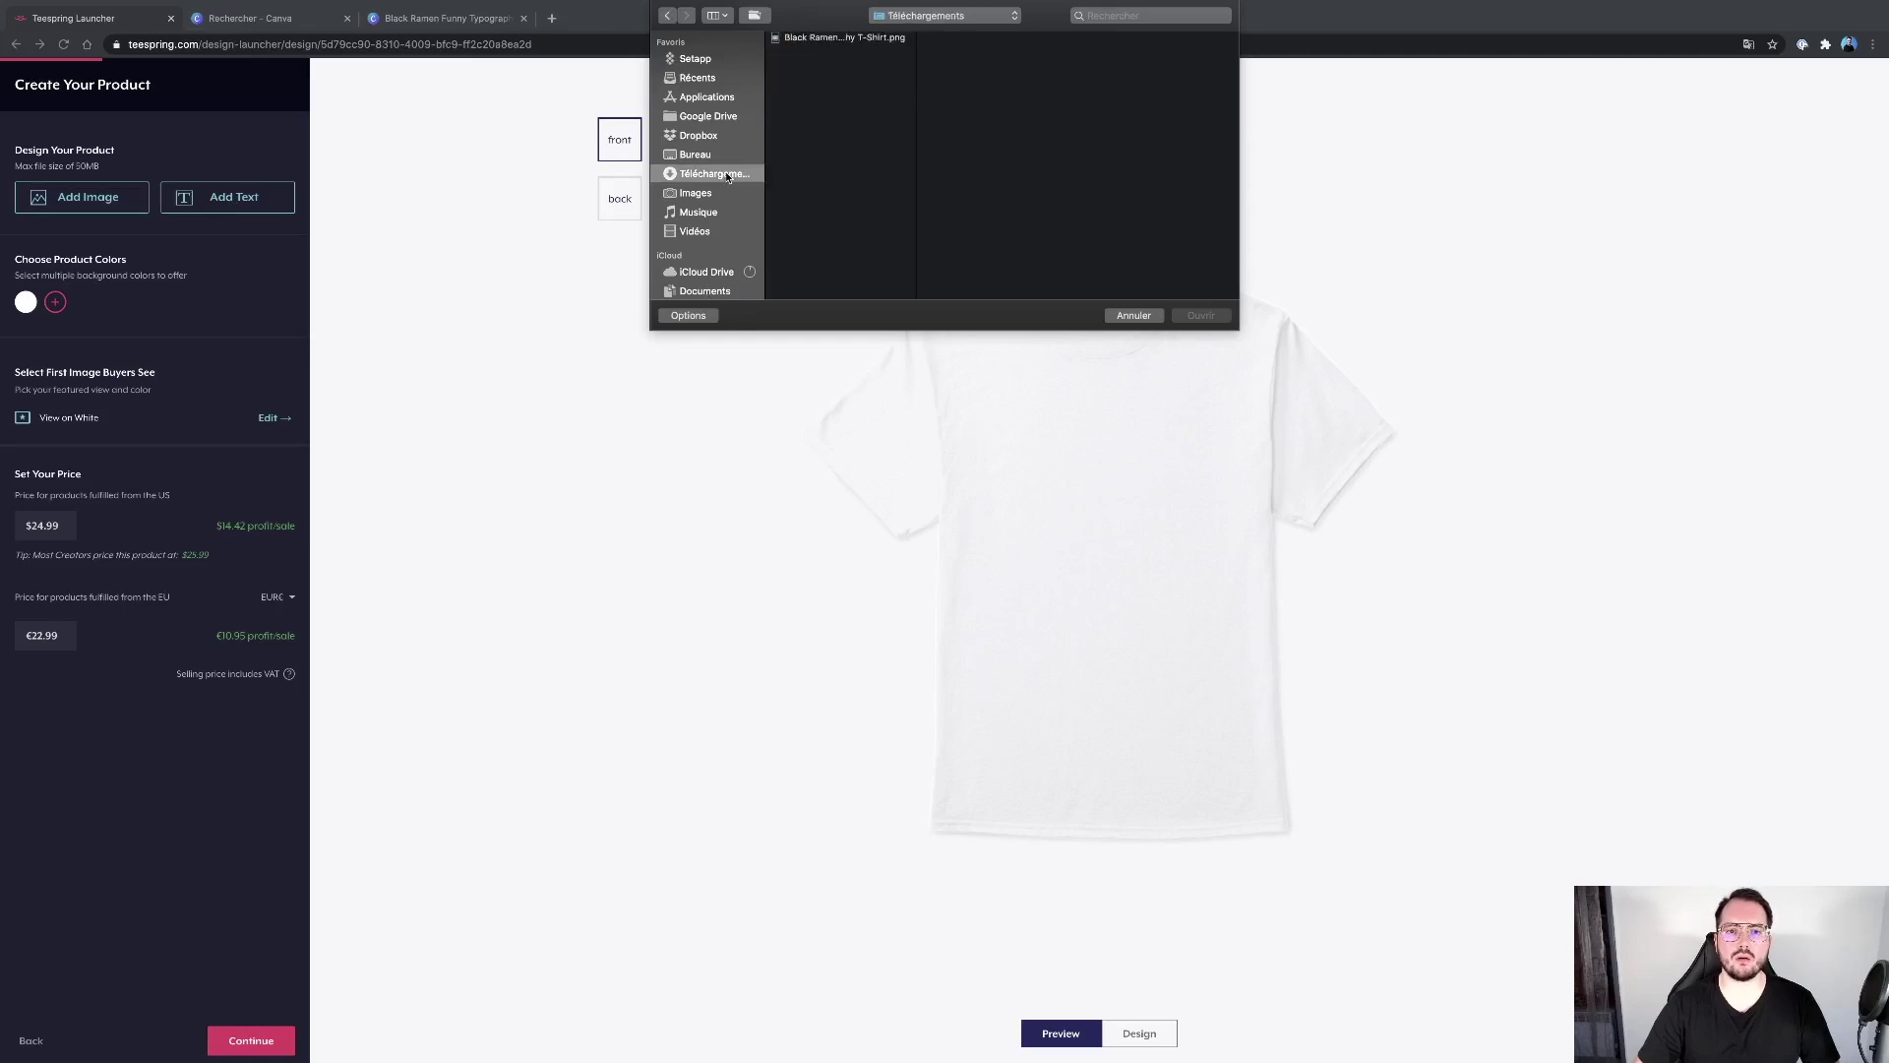
click(870, 39)
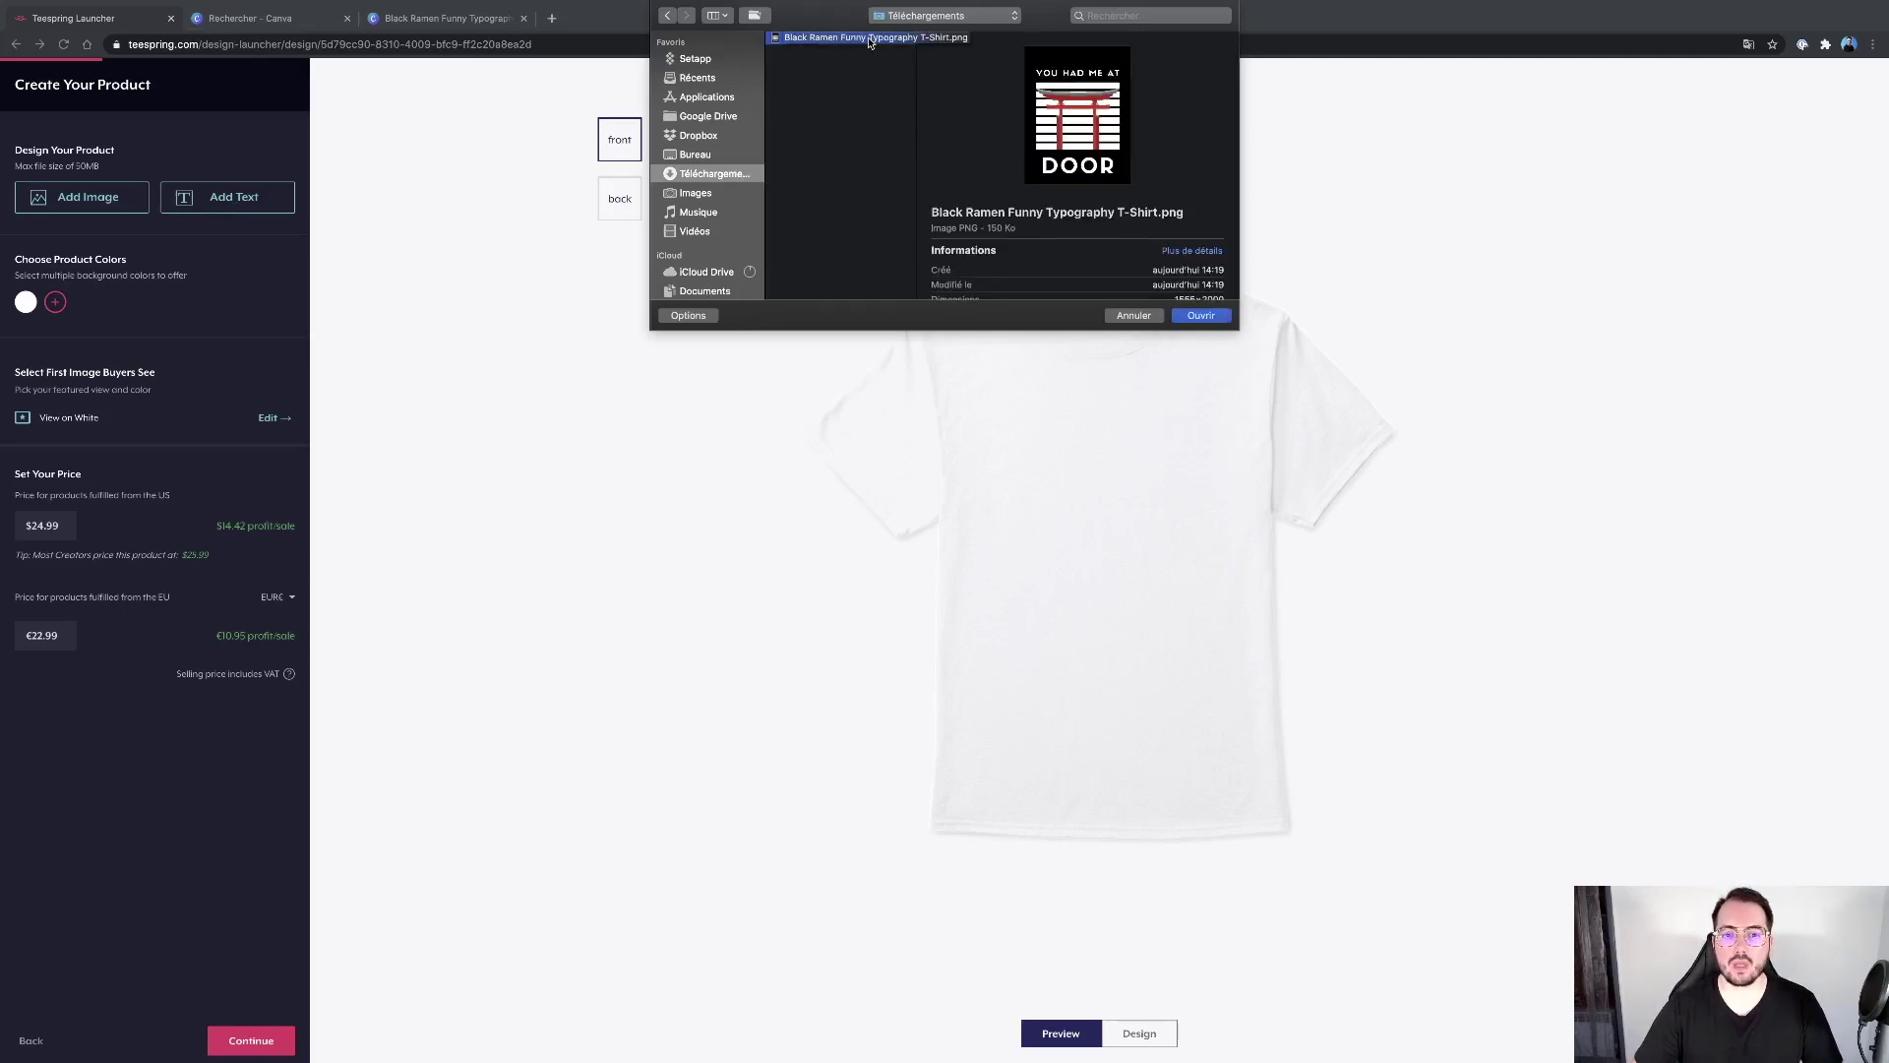
double_click(870, 39)
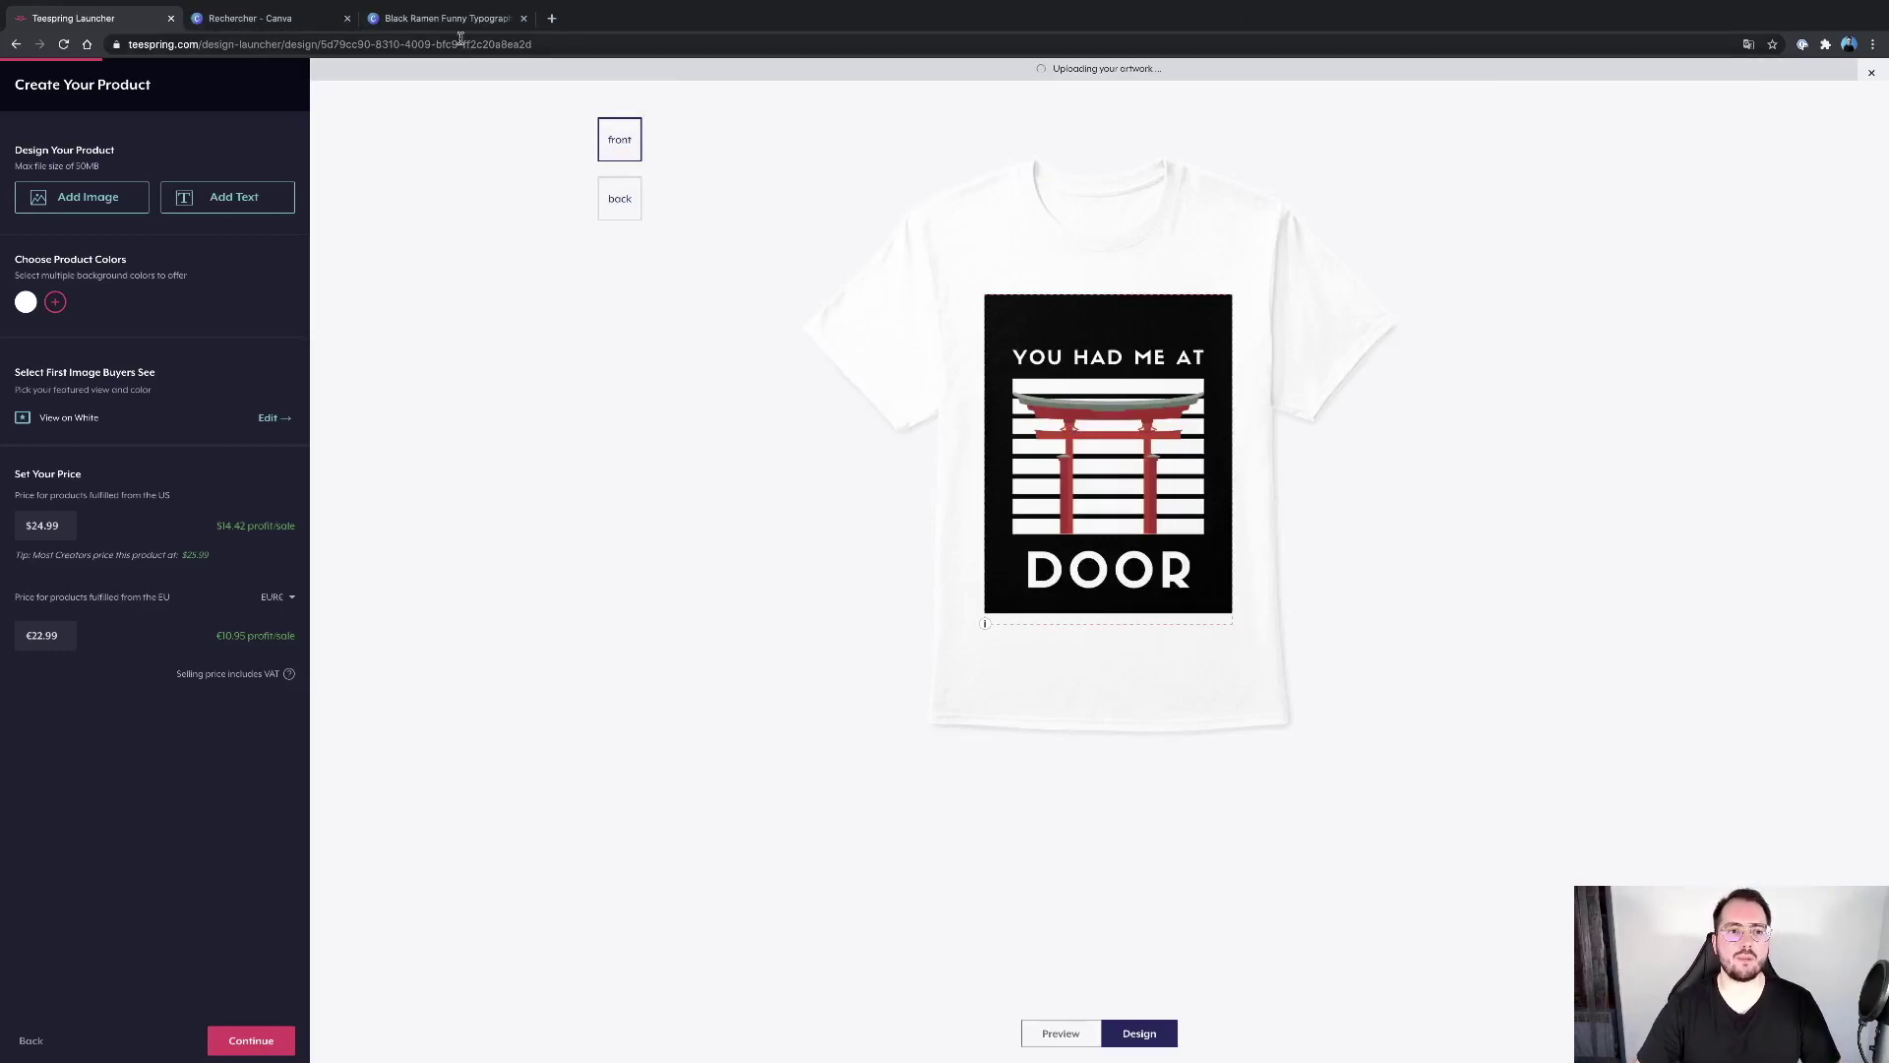
Step: Switch to the Canva design, close the print offer and check the download options for a transparent background
click(442, 16)
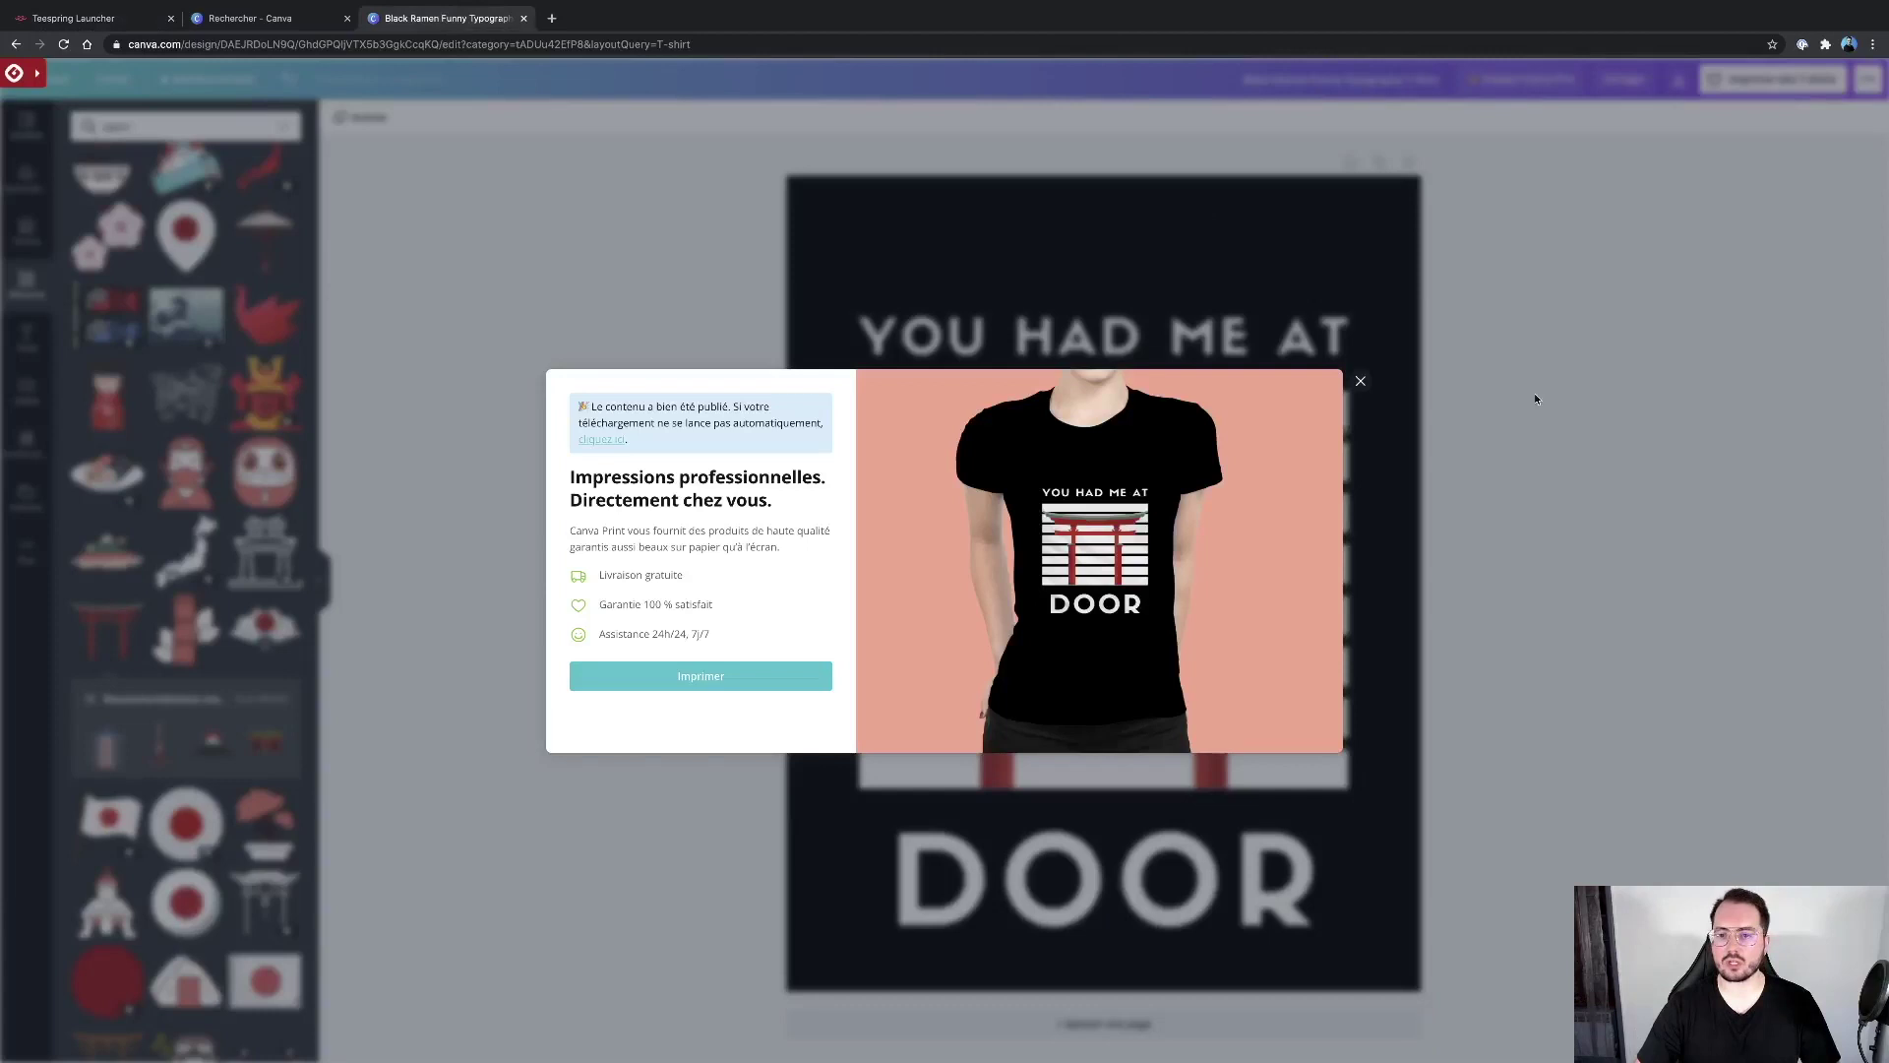
click(1360, 381)
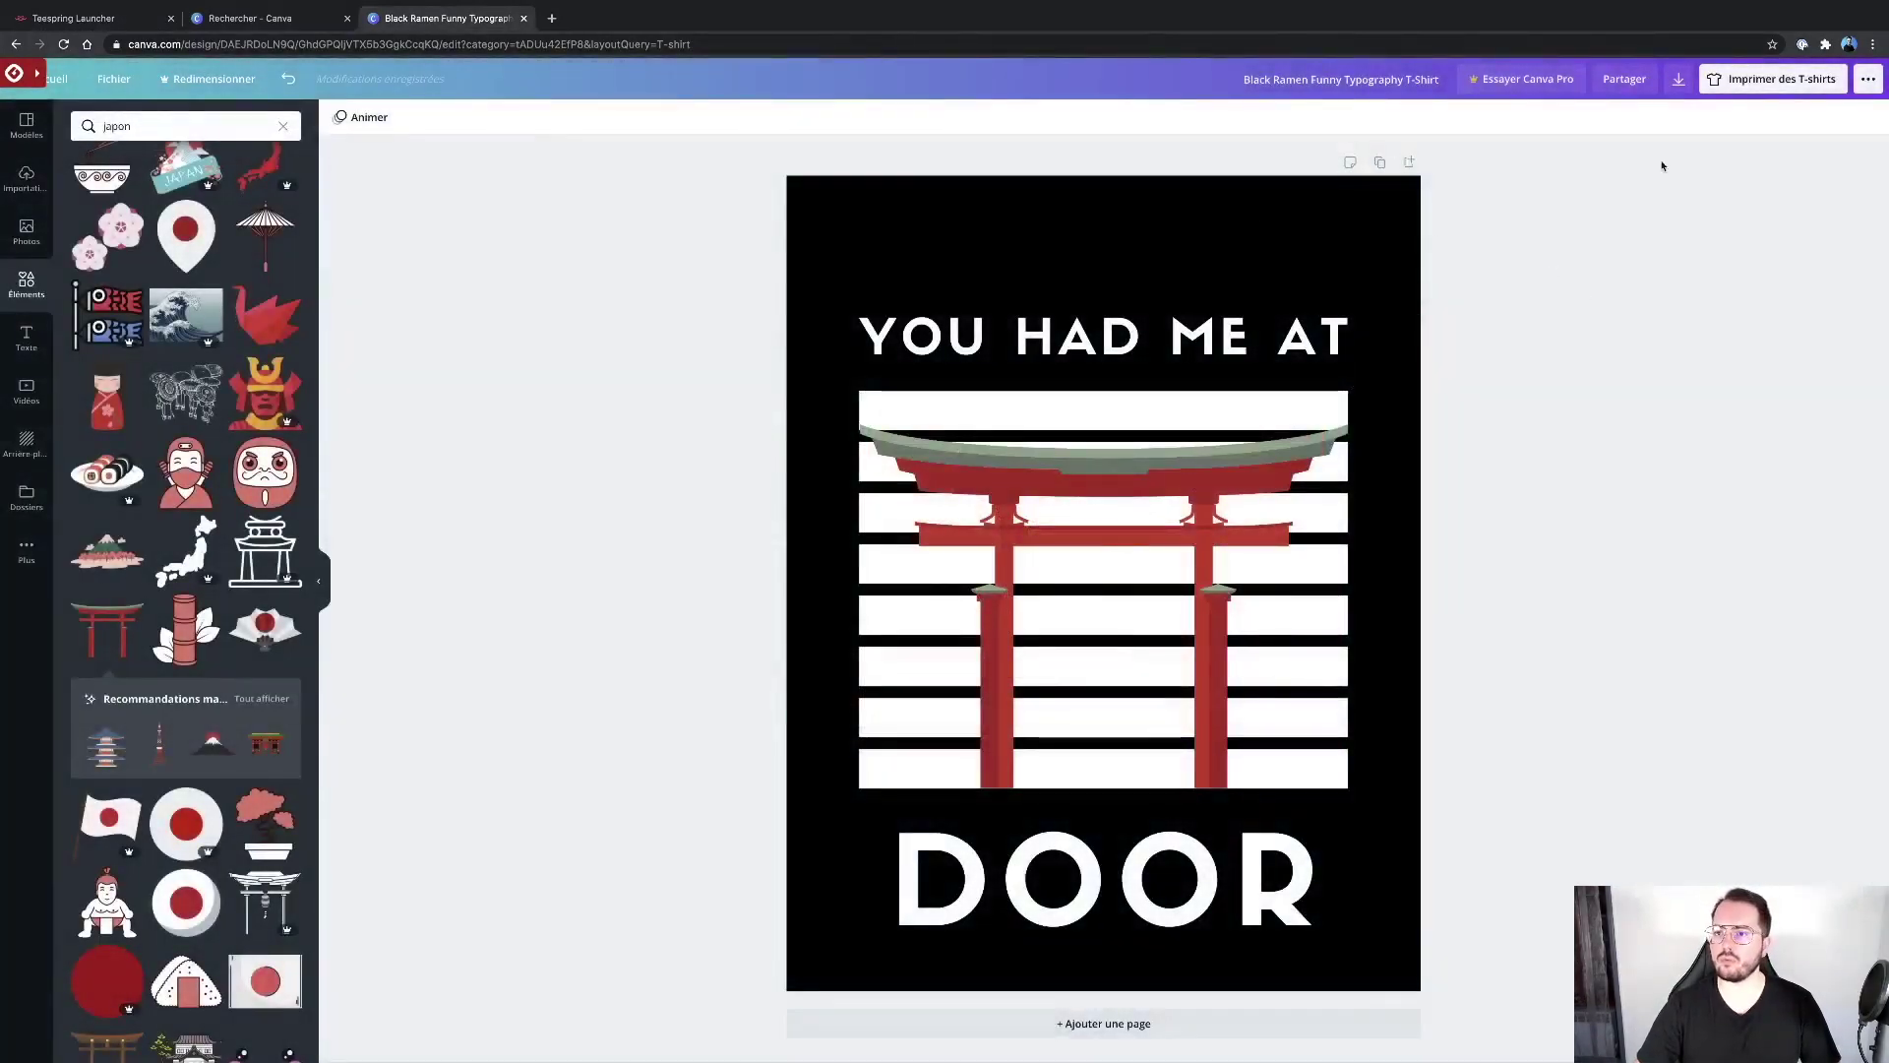
click(1680, 83)
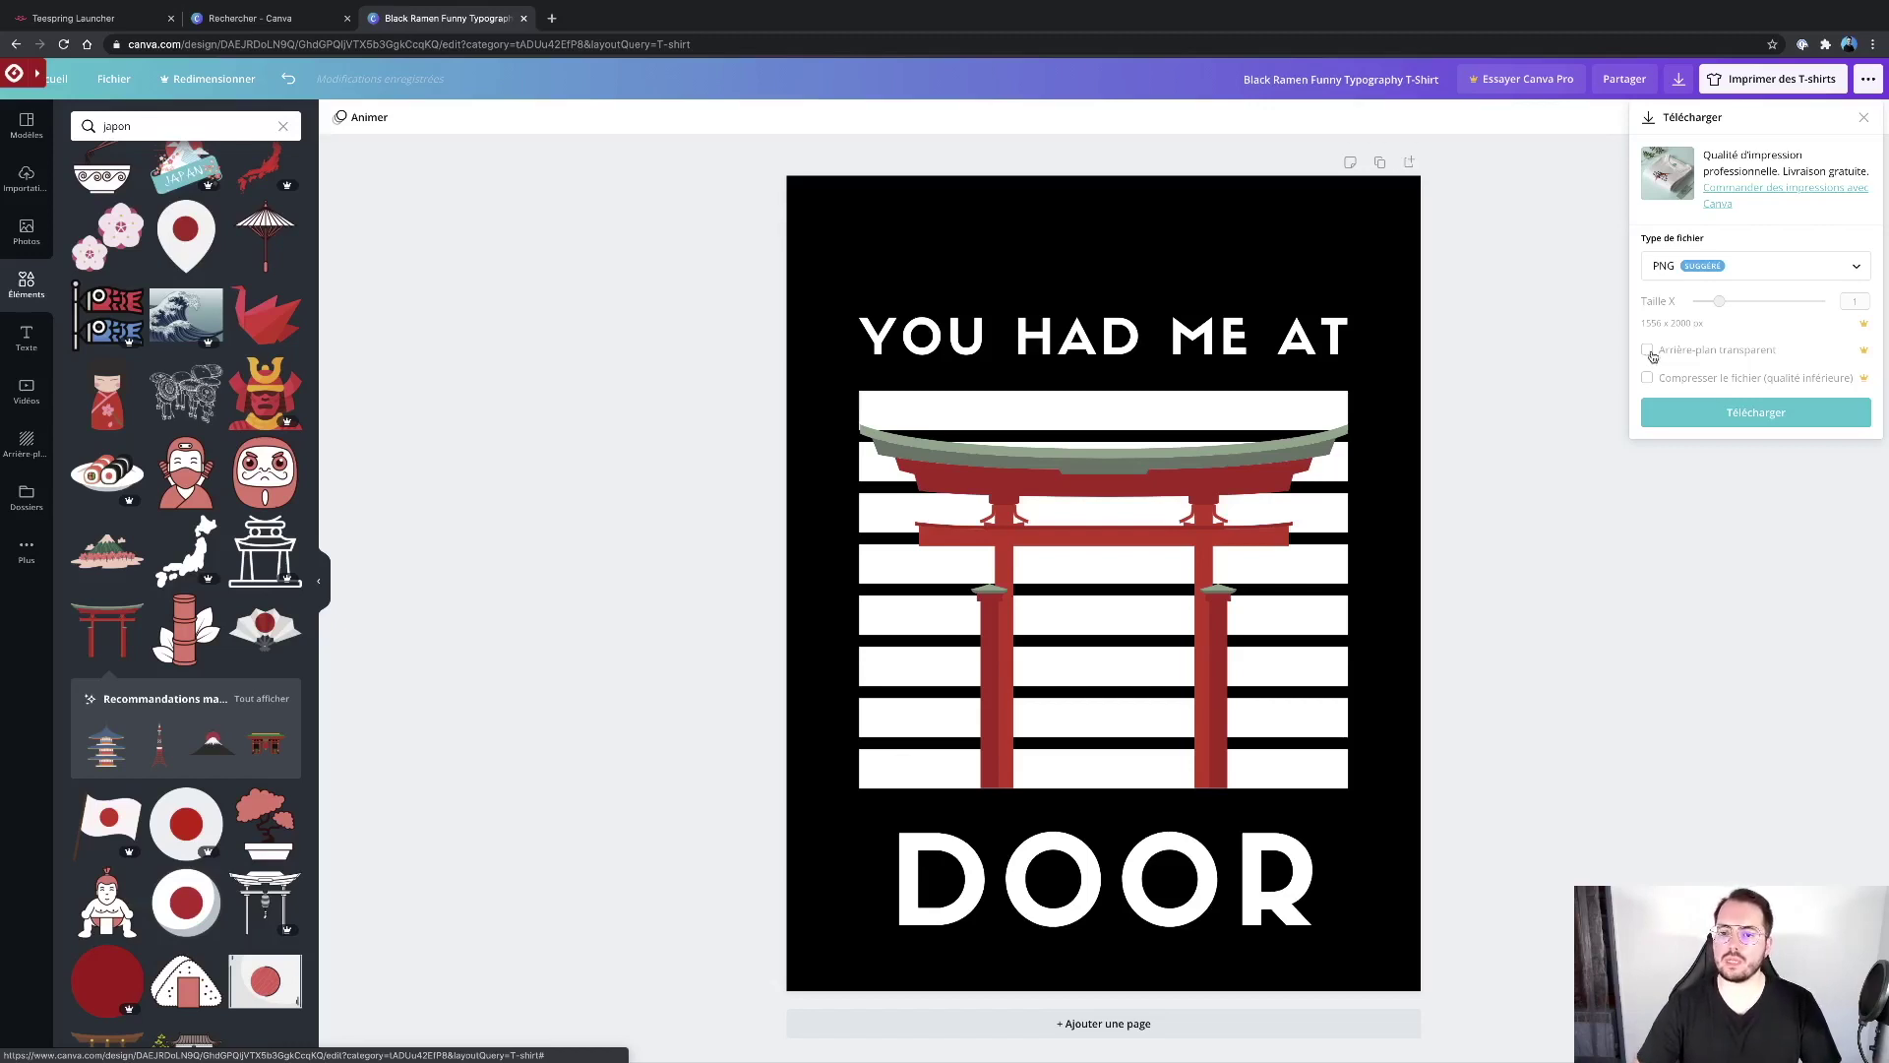
Step: Switch back to the Teespring product designer and view the back of the tee
click(79, 18)
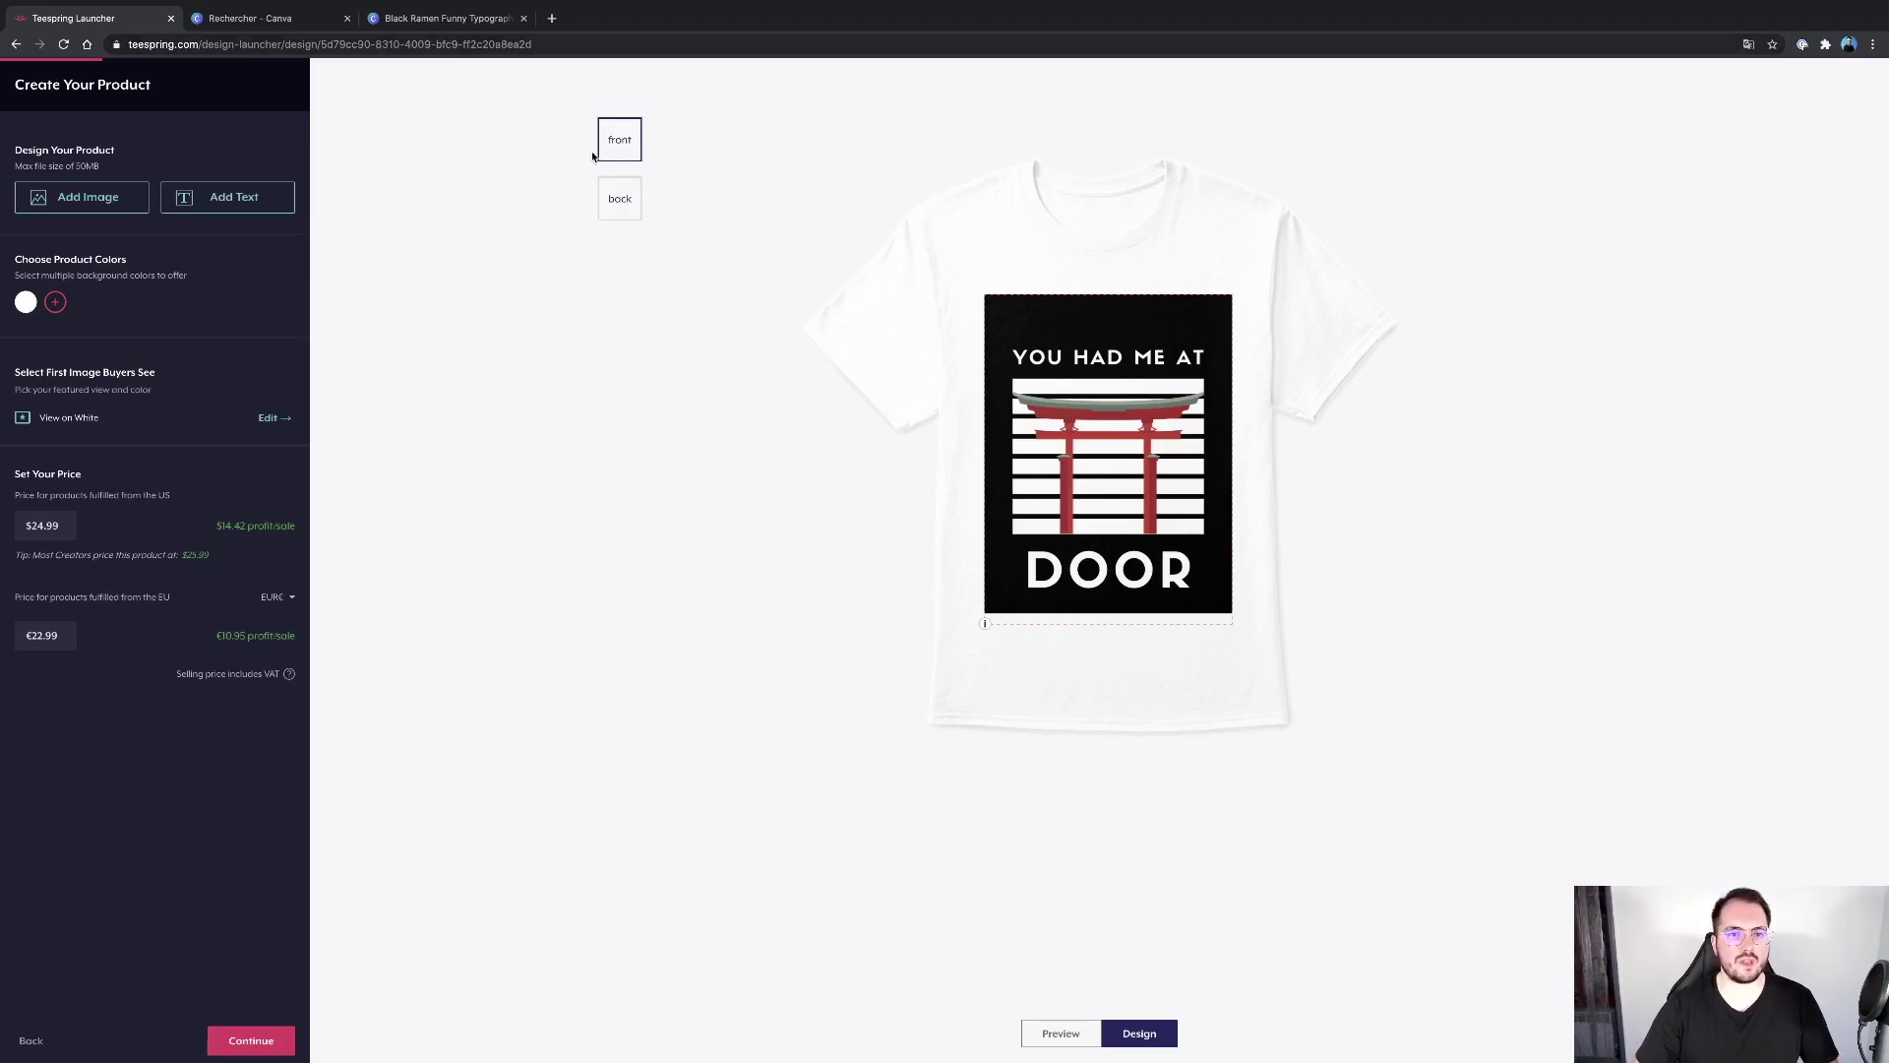
click(620, 214)
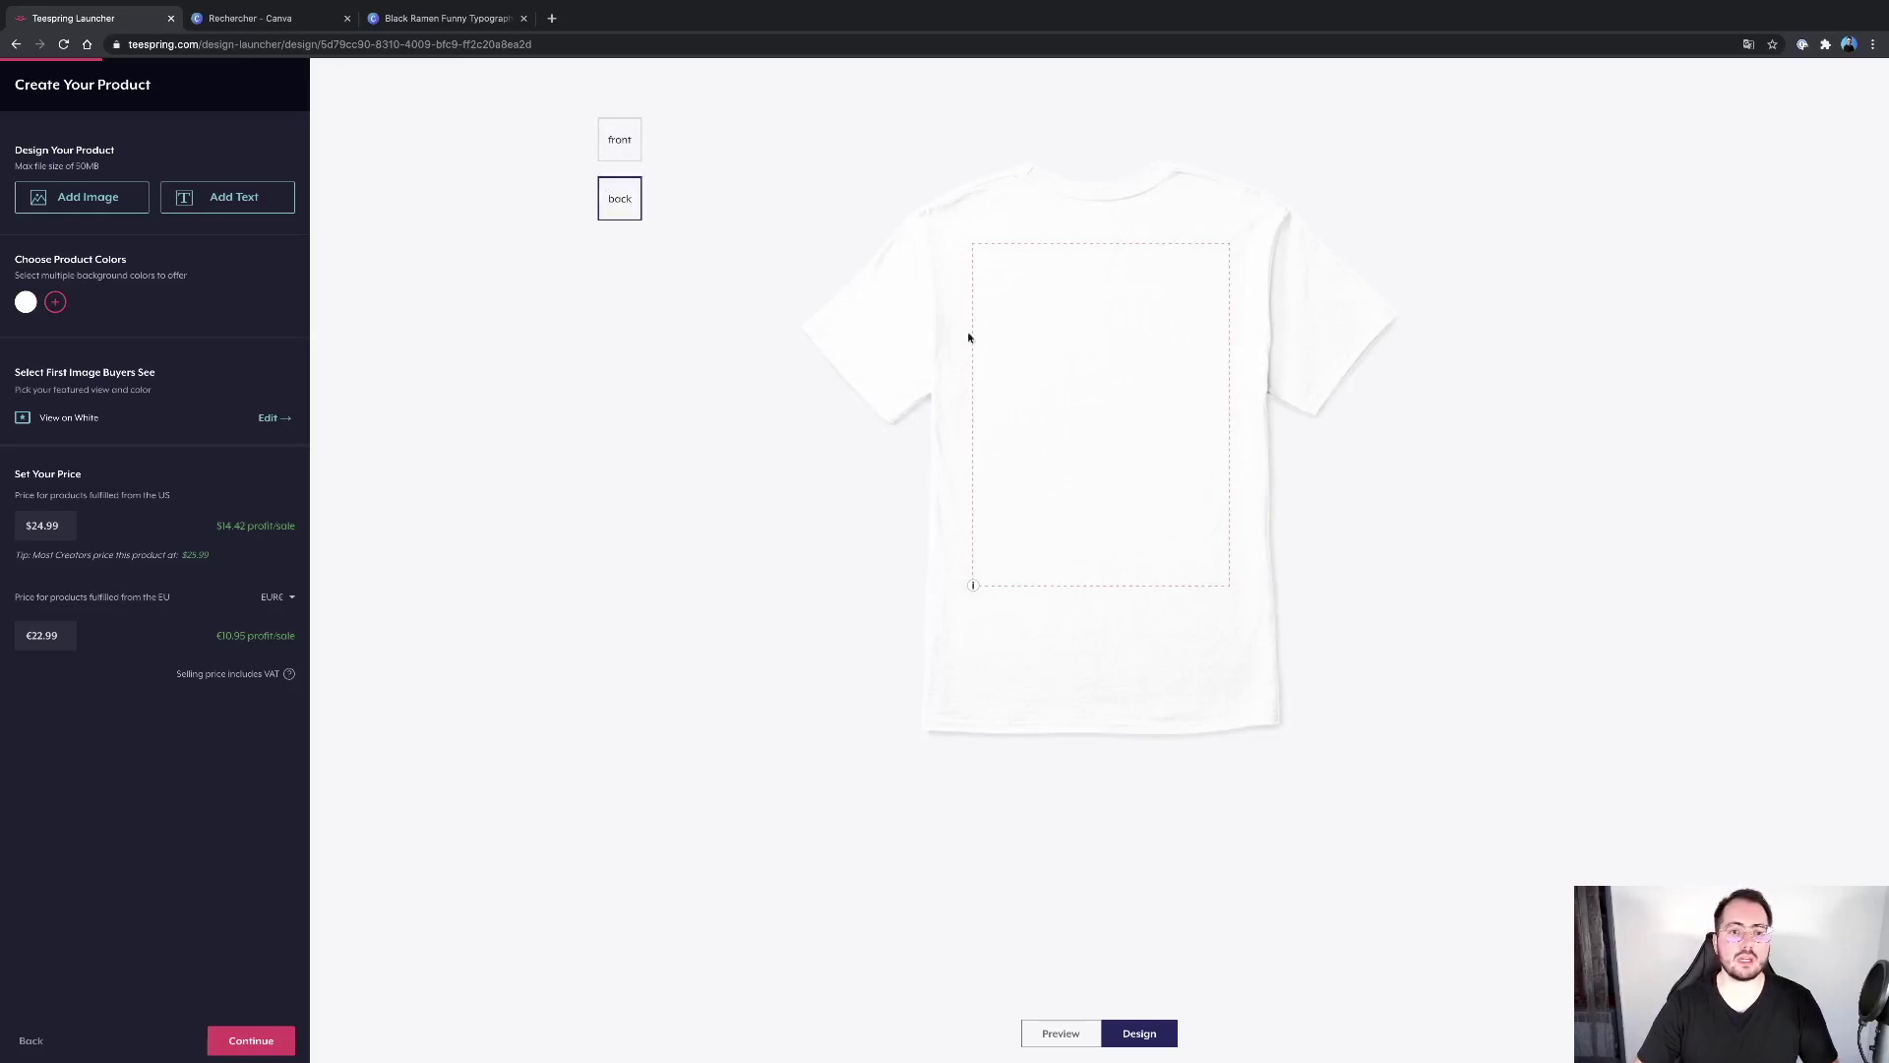
Step: Return to the front view of the tee to show the placed design
click(635, 156)
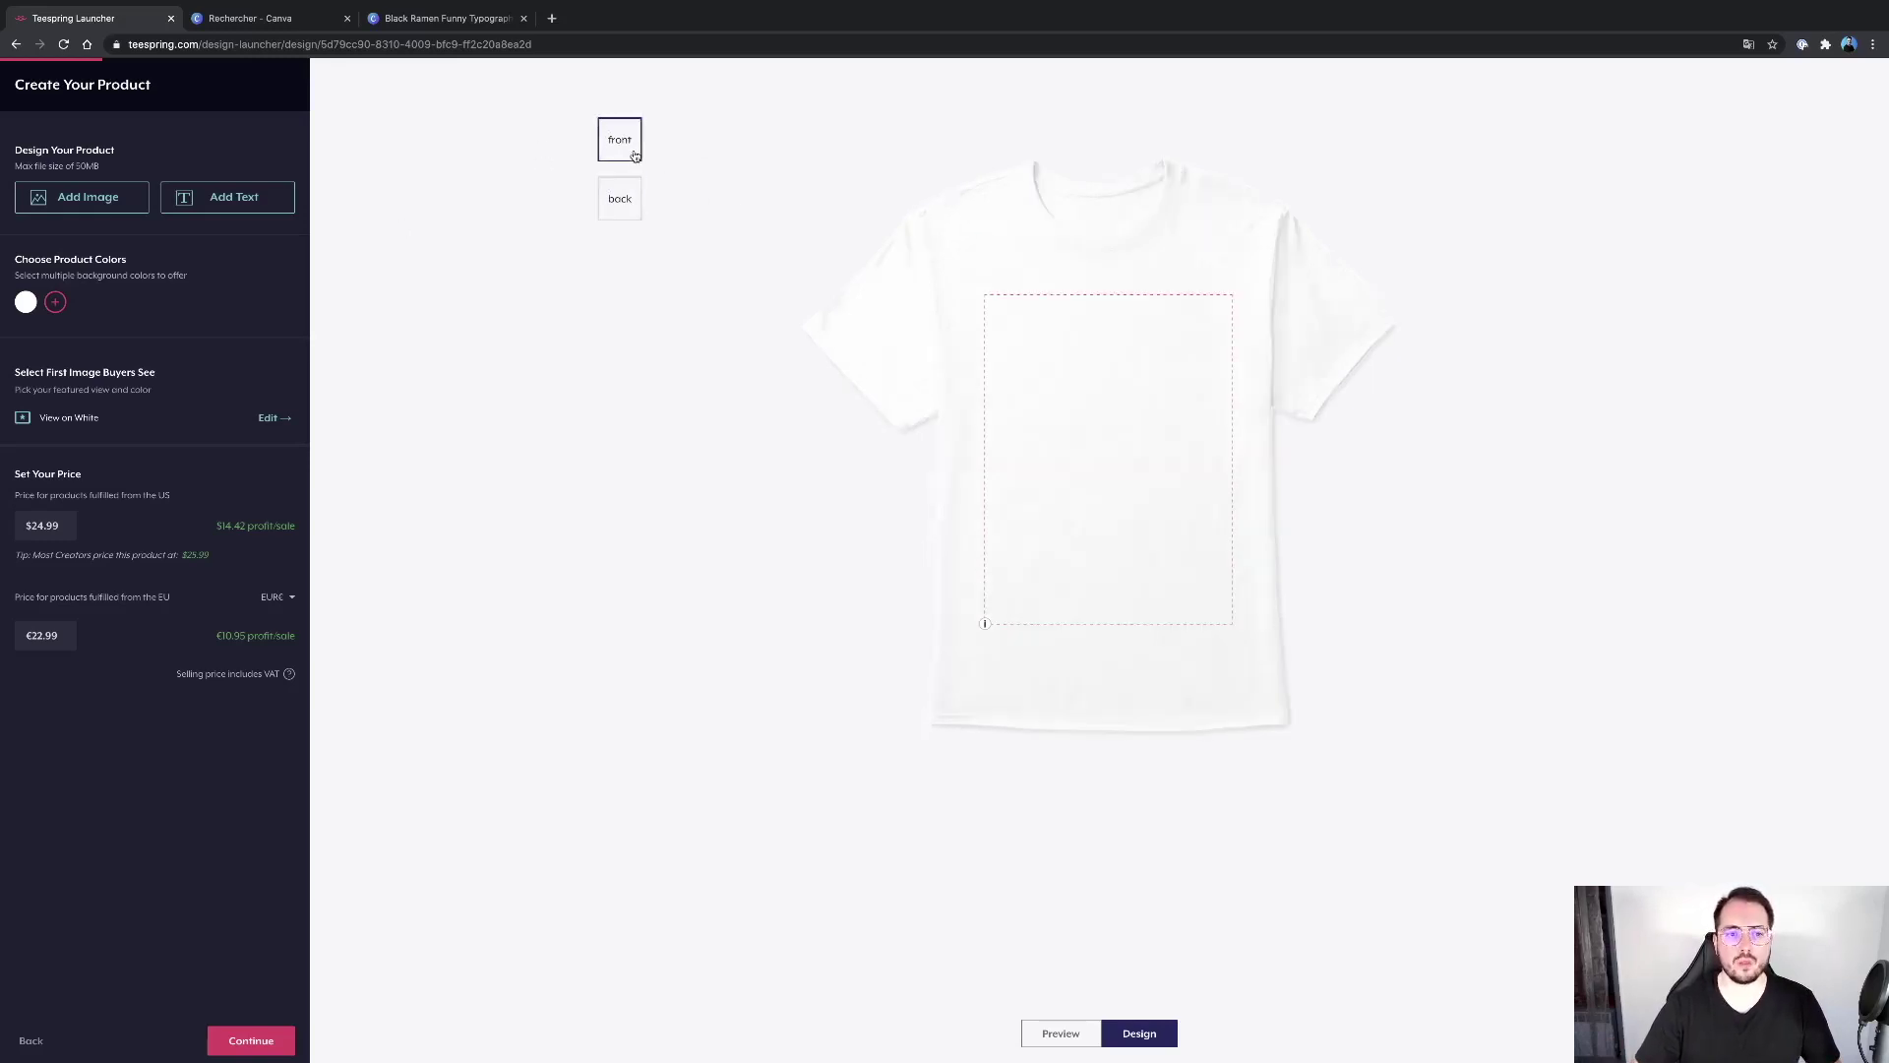
click(1082, 392)
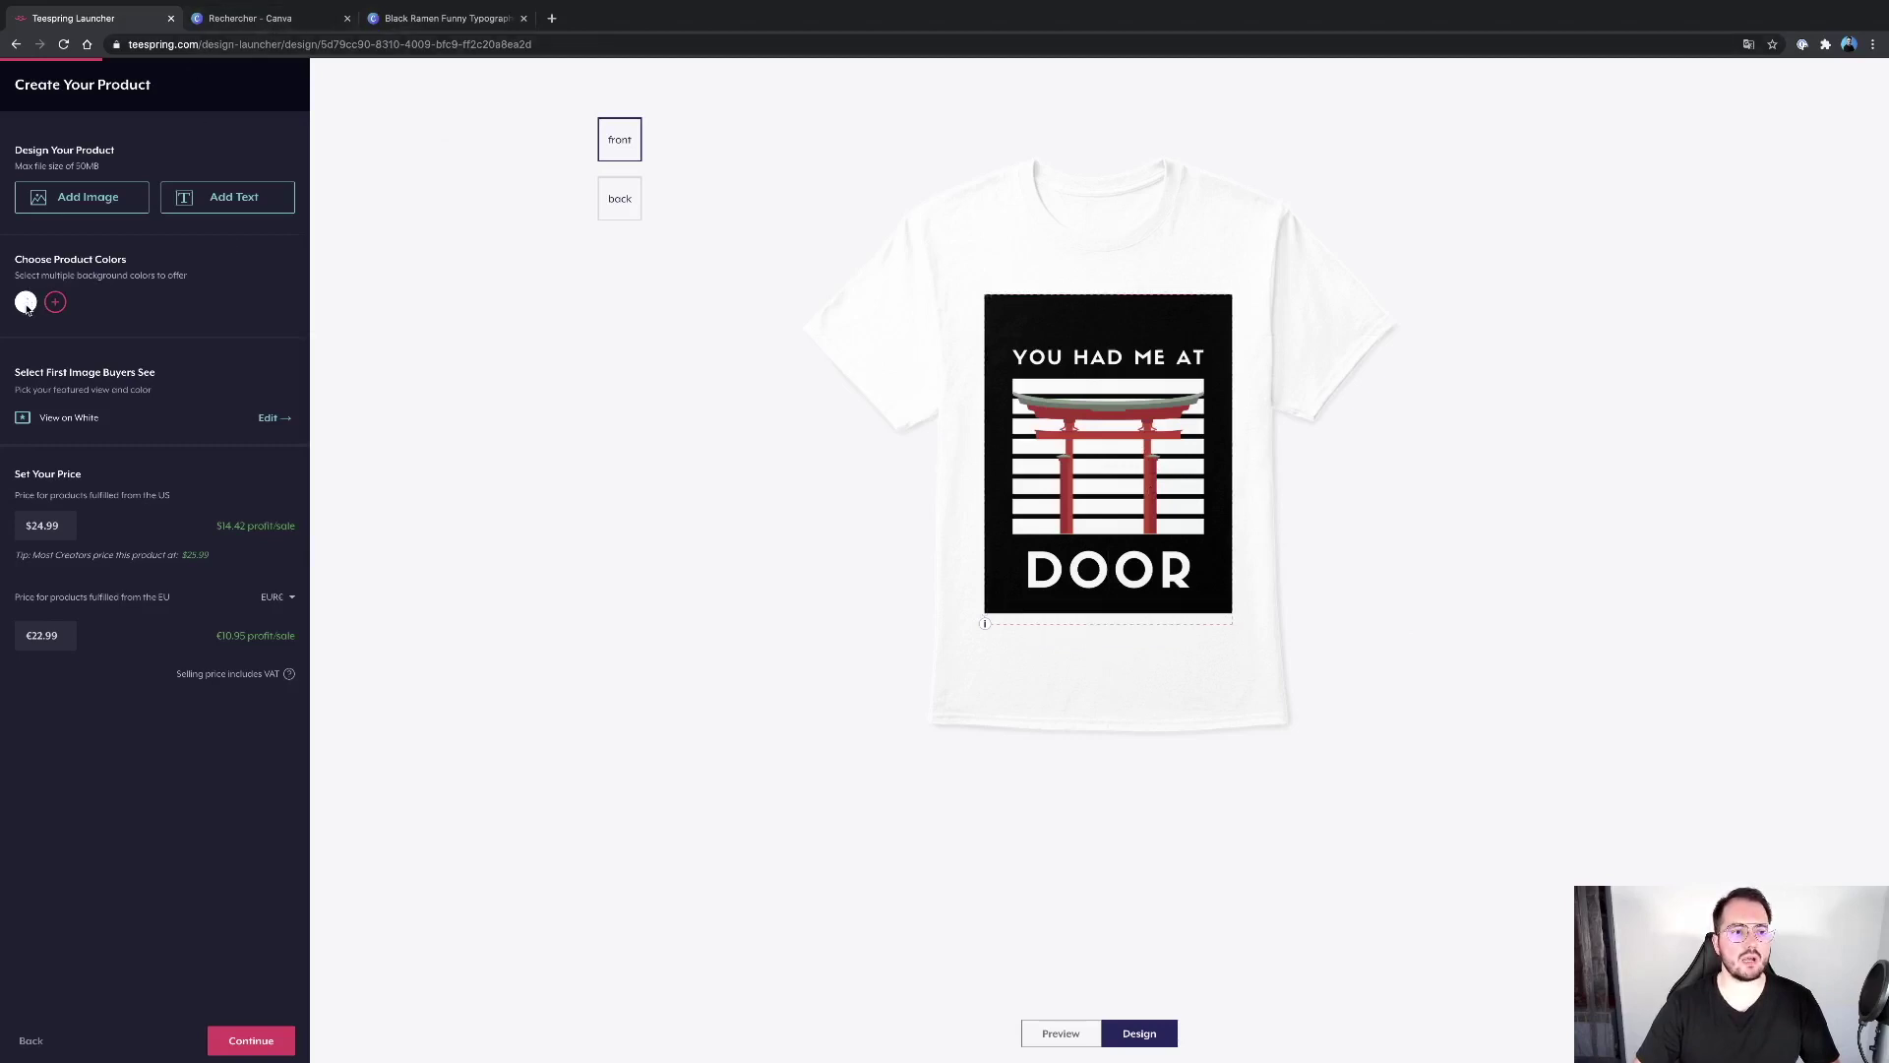
Step: Add black to the tee's offered colors and remove white, so only black is offered
click(55, 302)
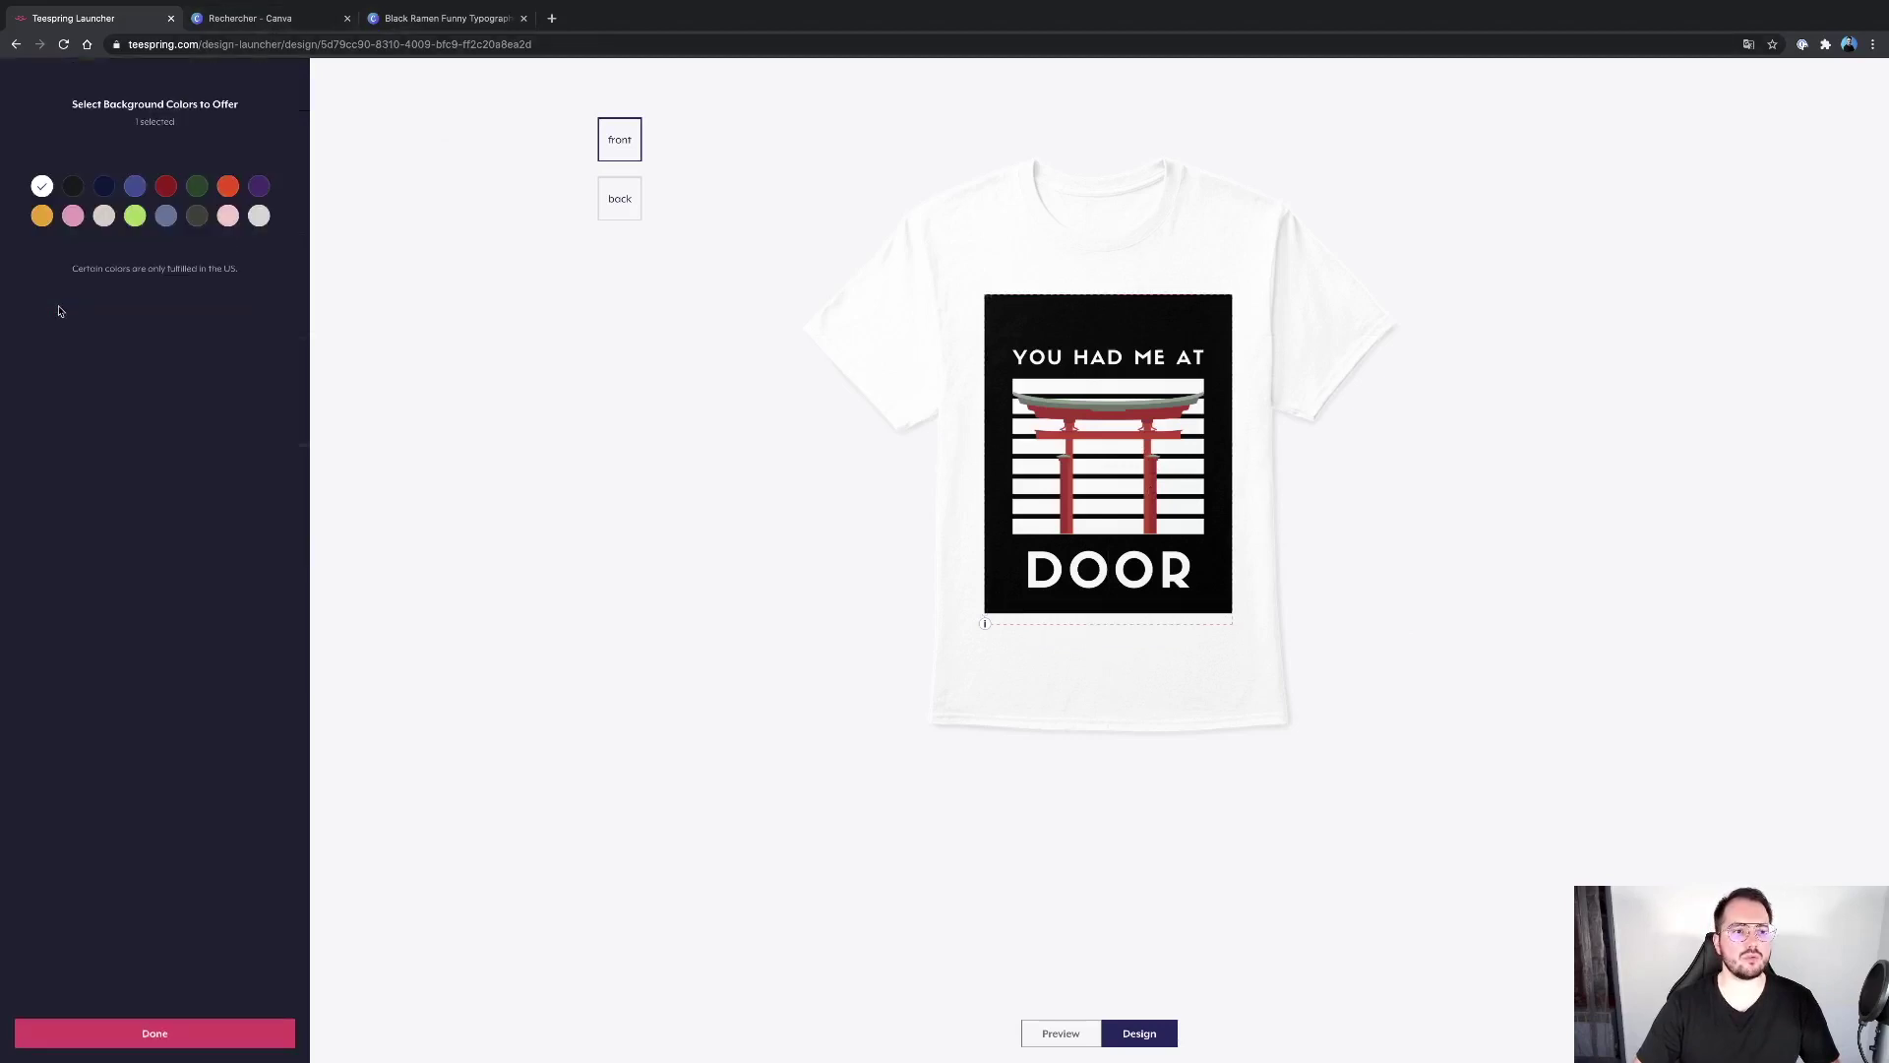
click(72, 189)
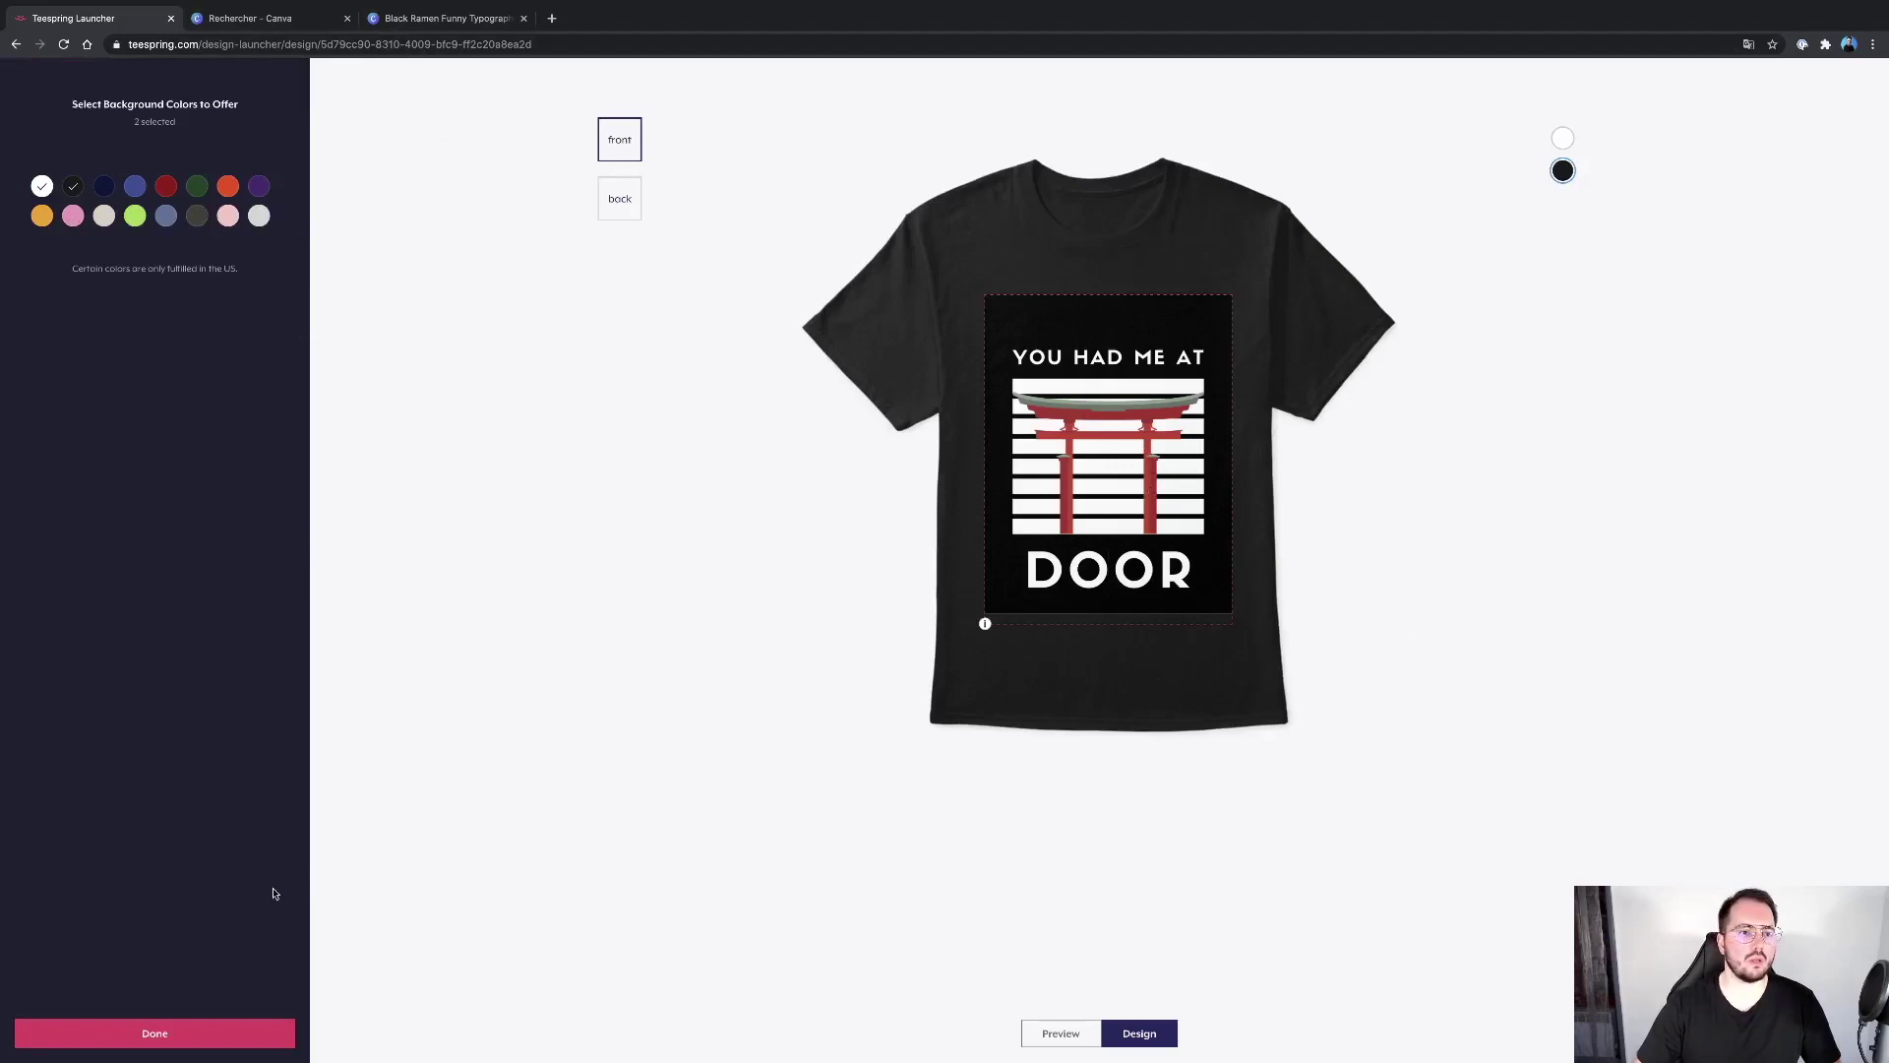
click(156, 1032)
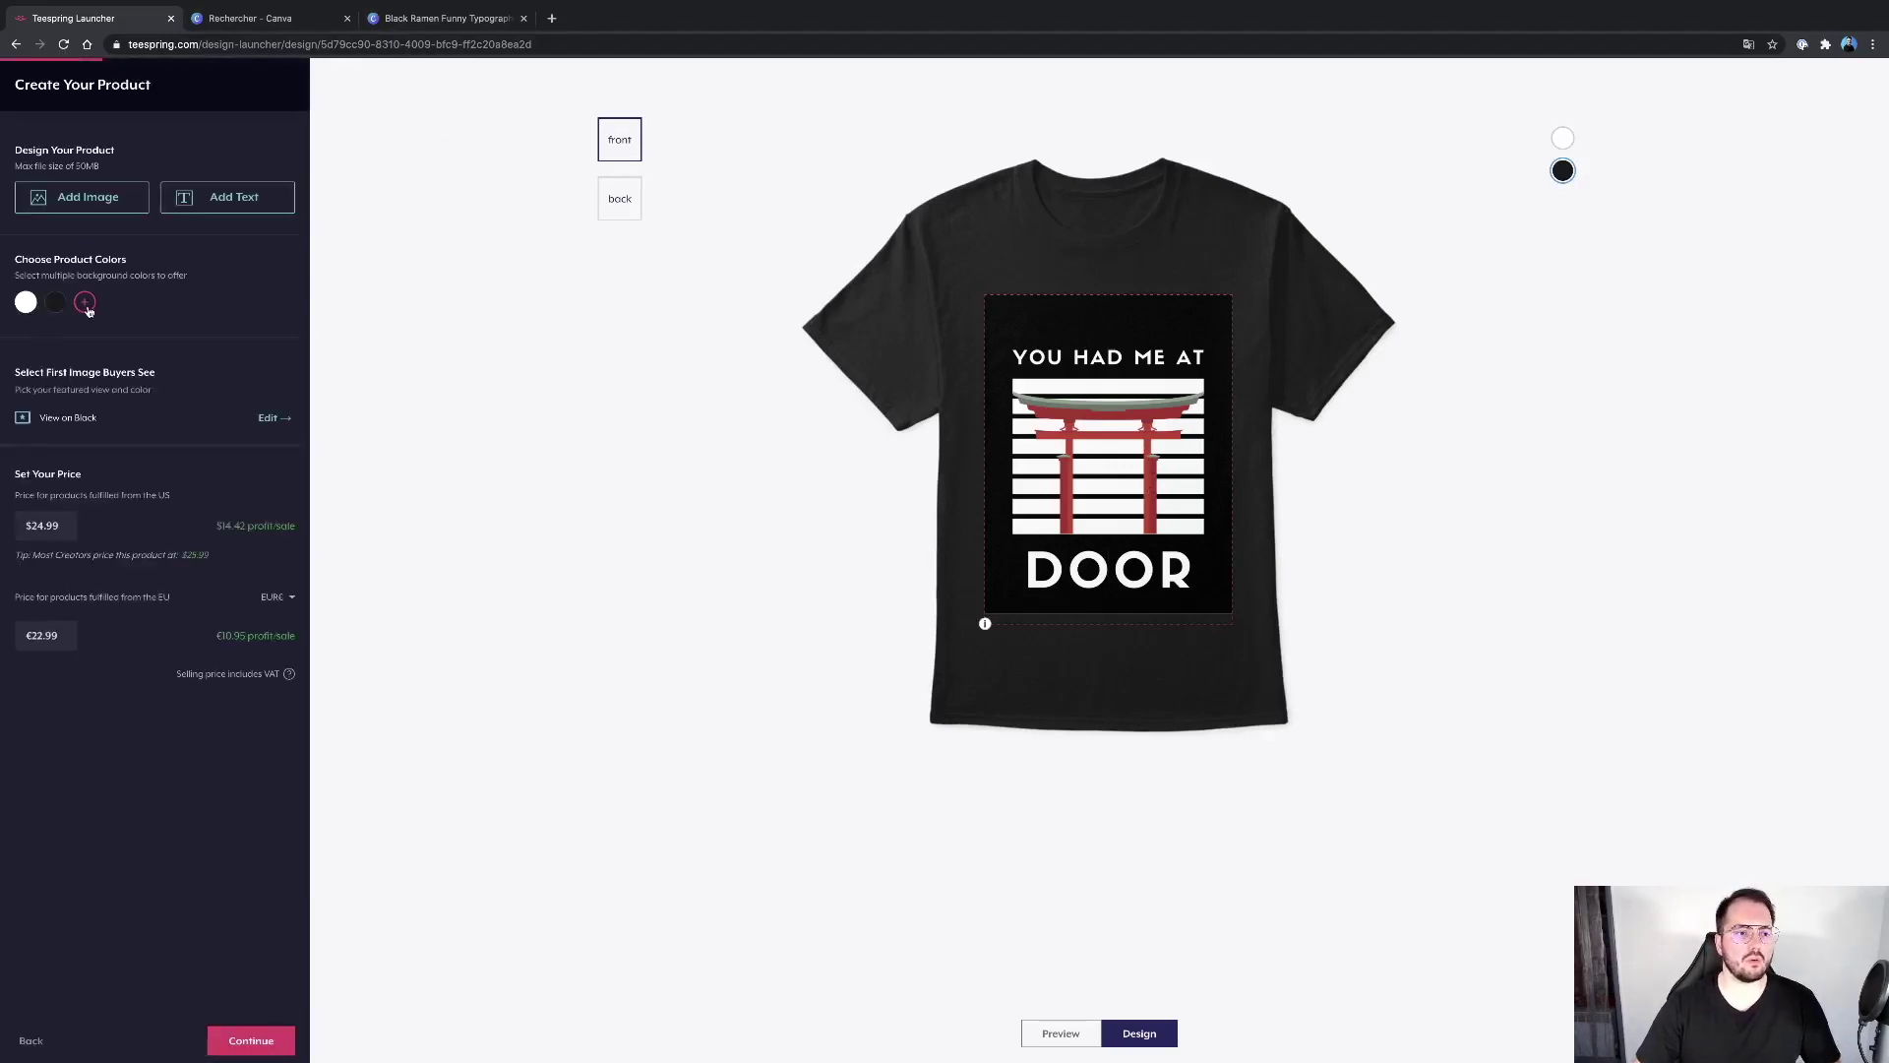
click(85, 304)
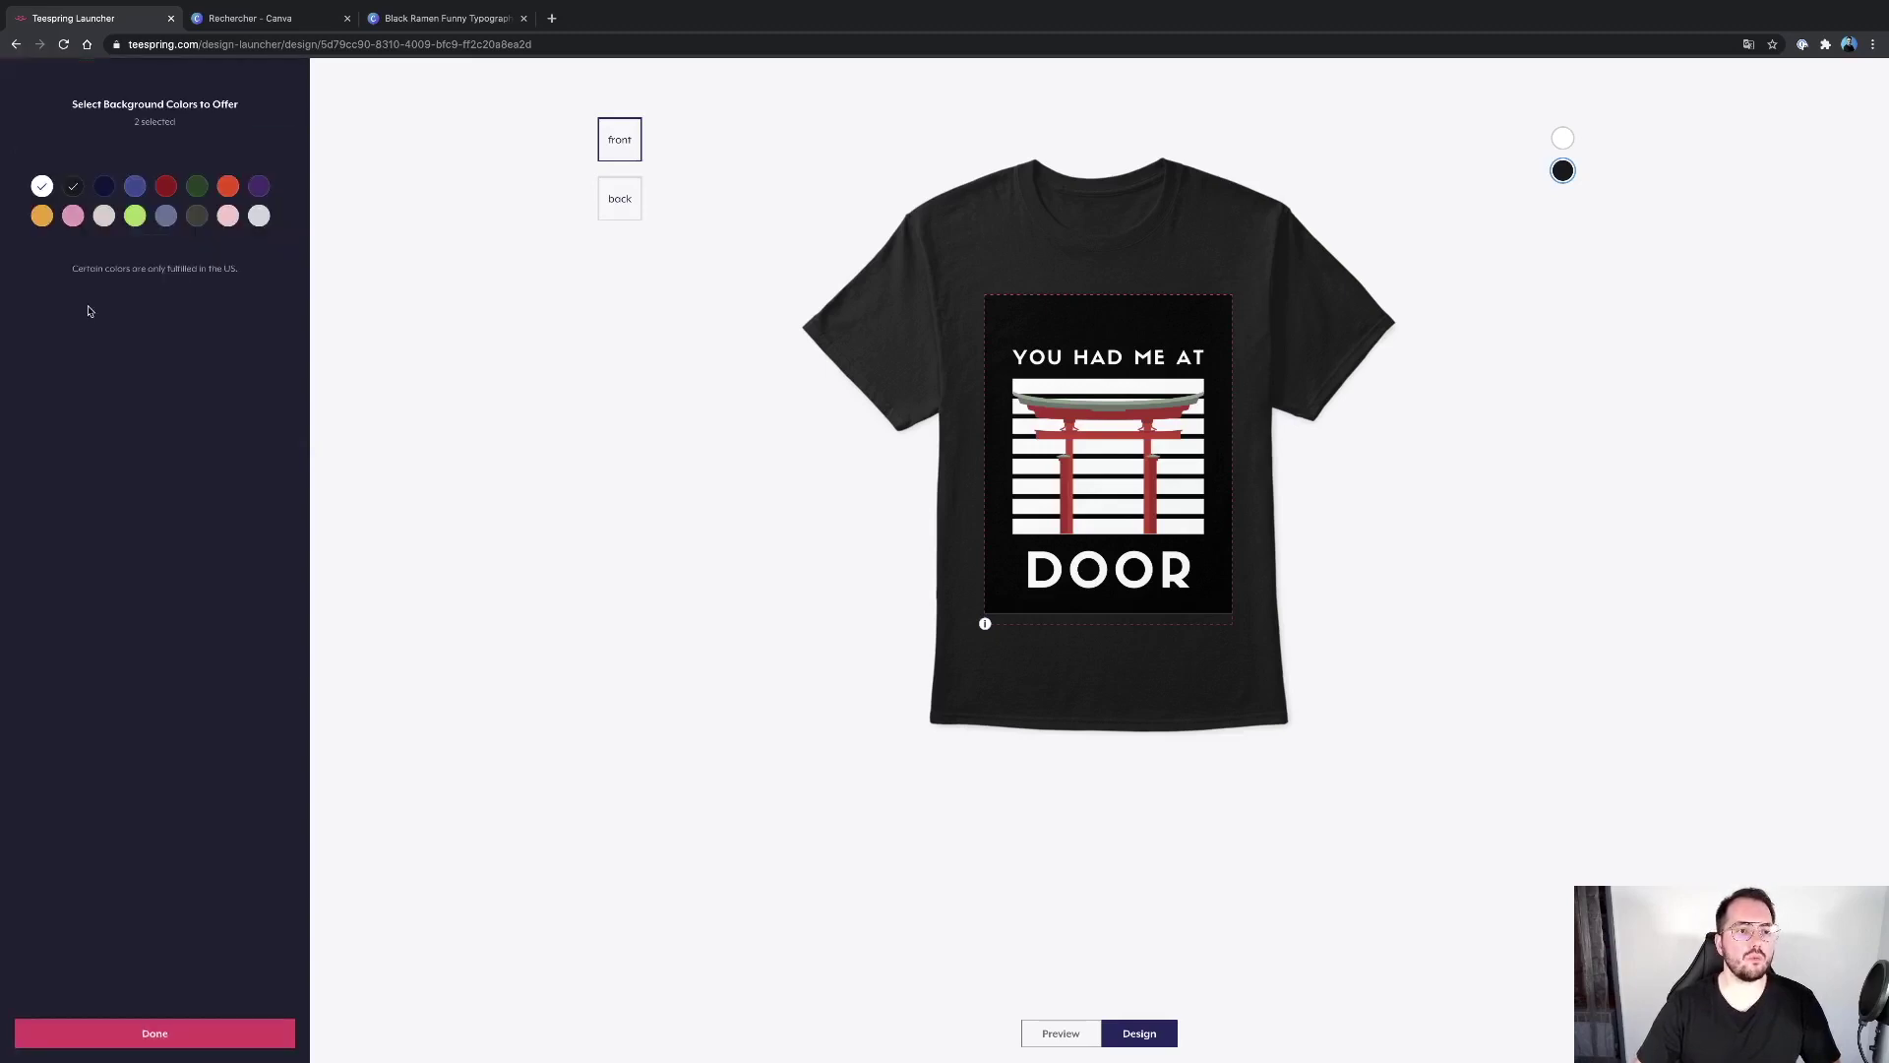
click(49, 191)
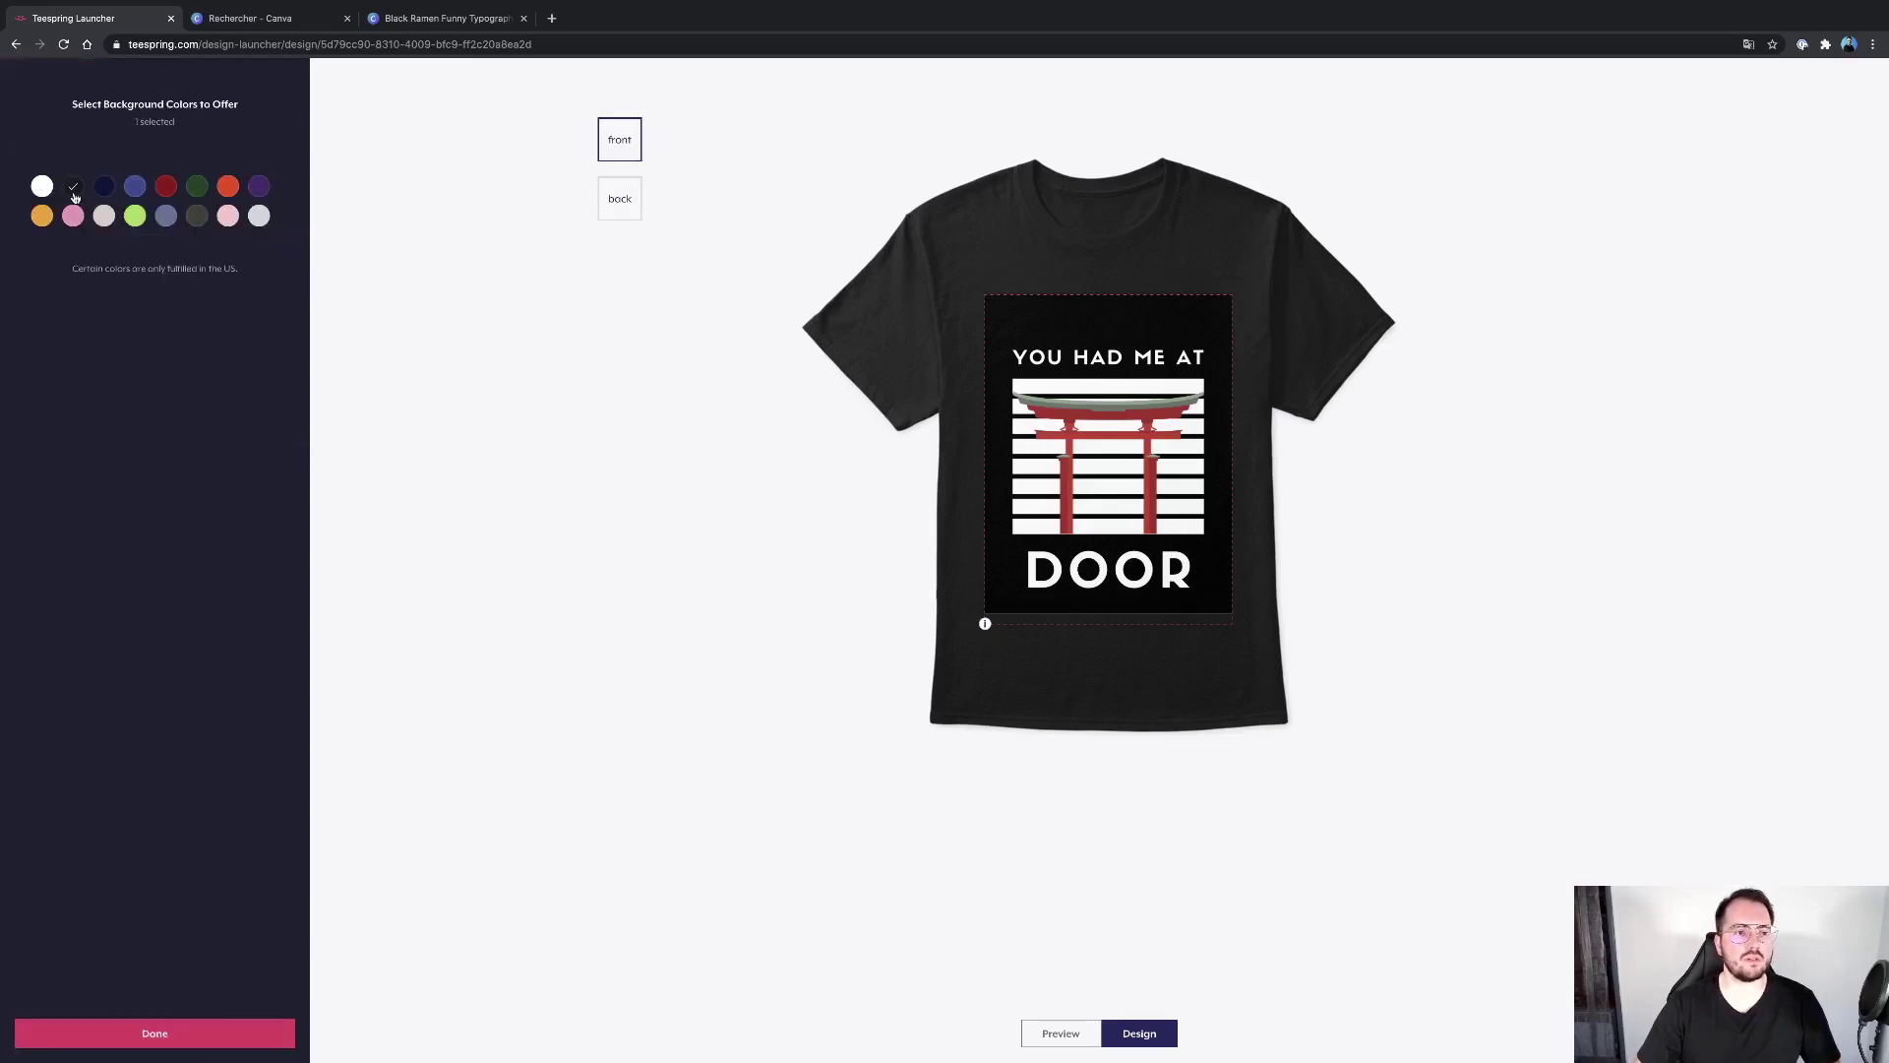
click(74, 198)
click(74, 198)
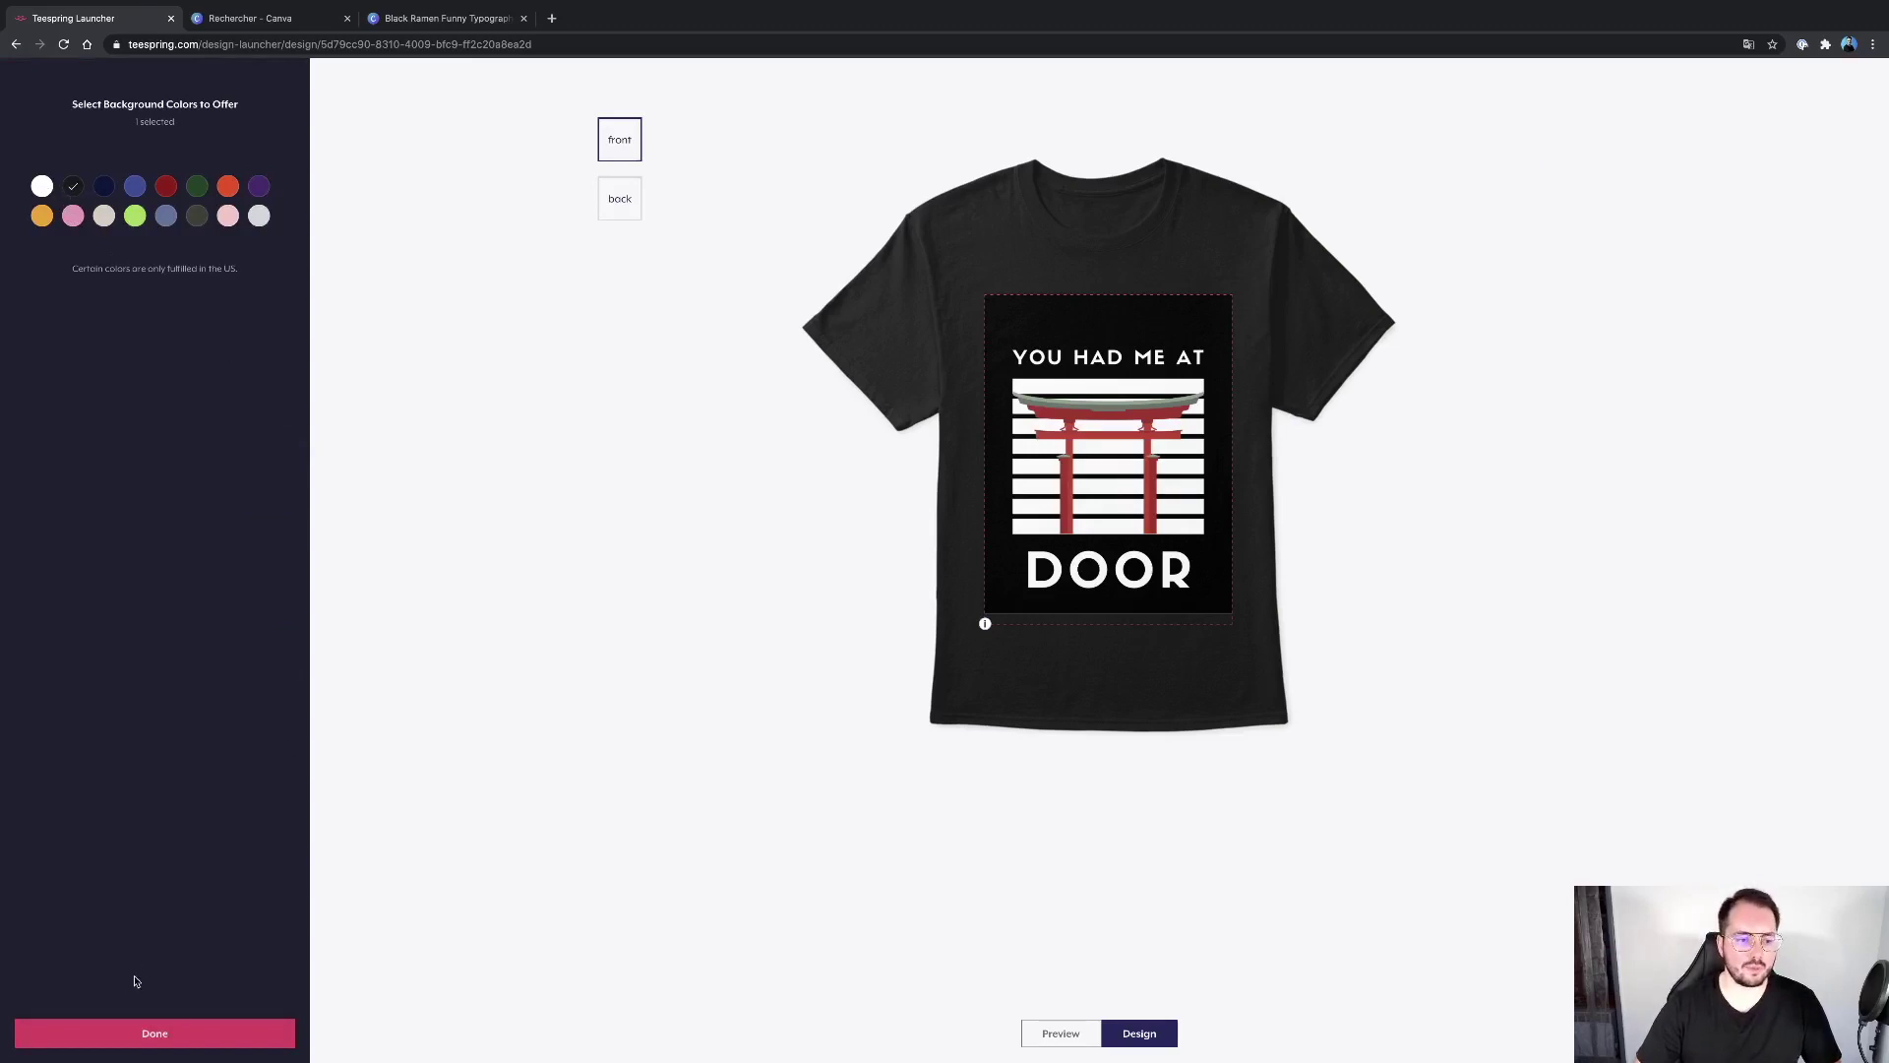
click(128, 1026)
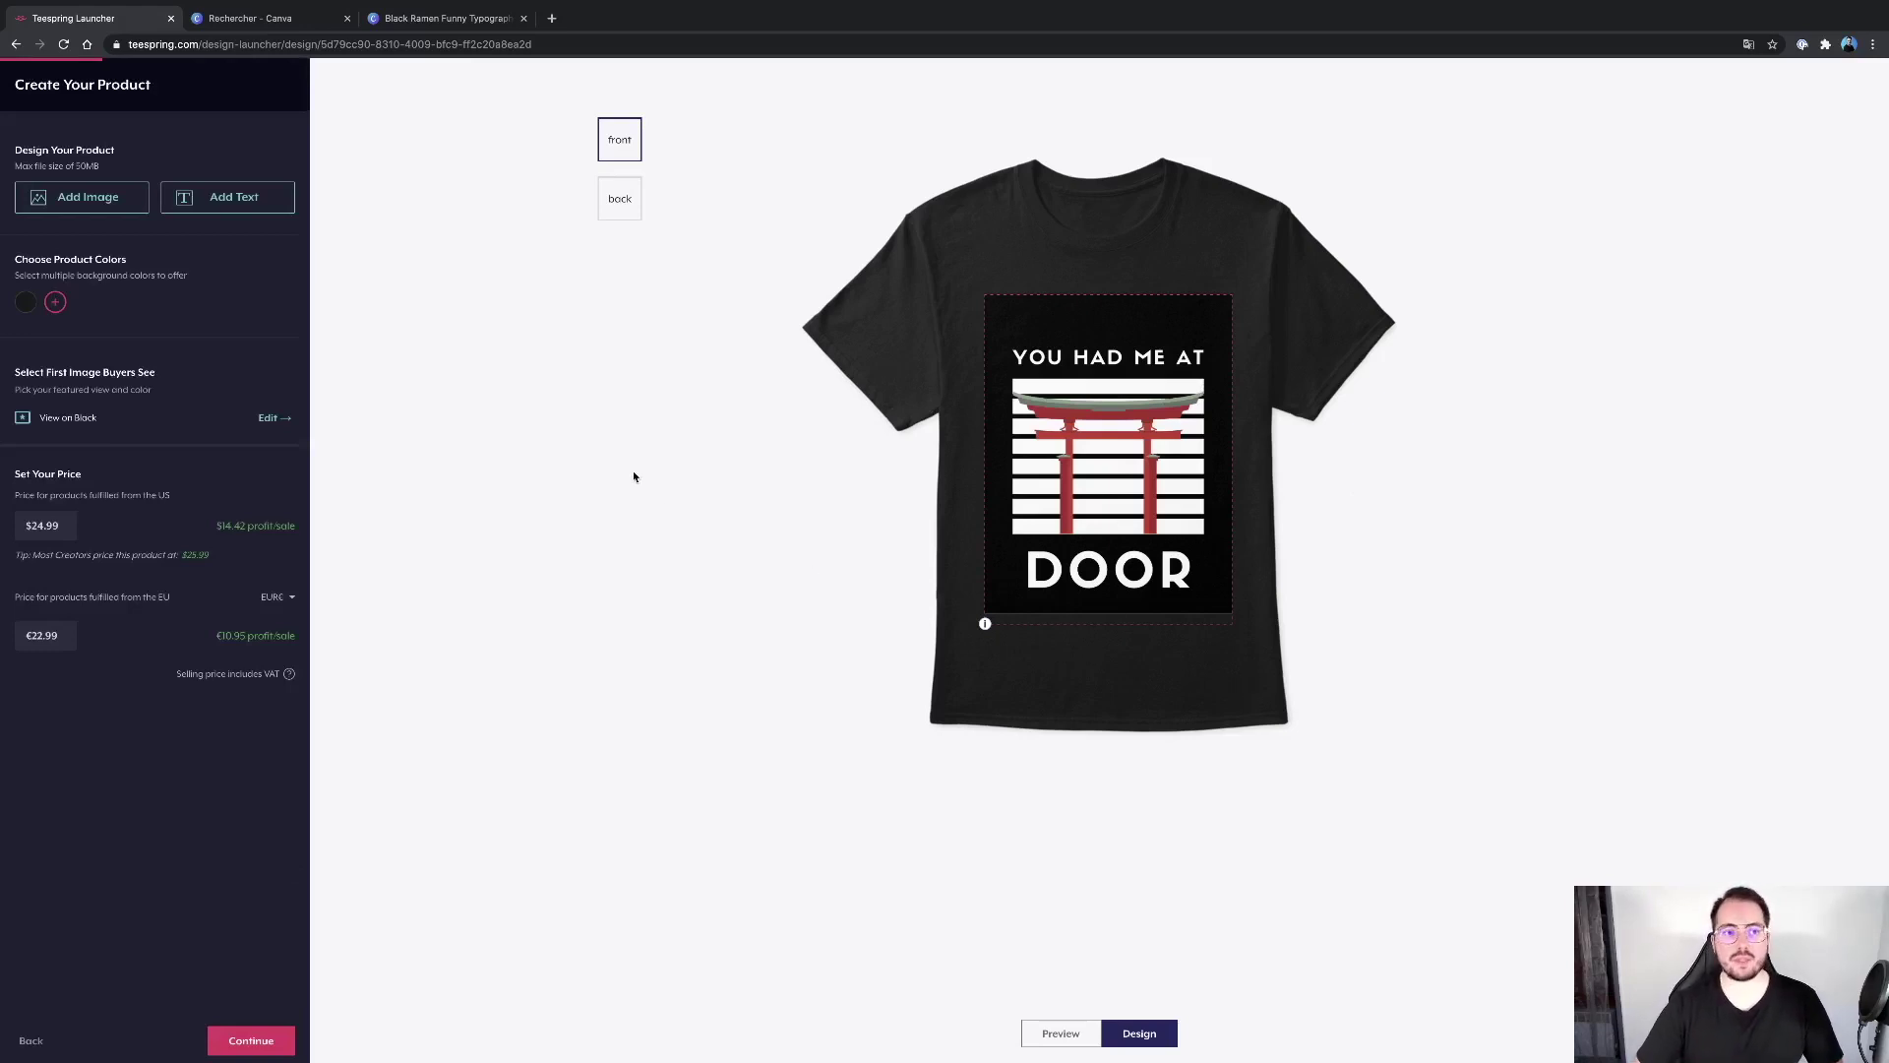
Step: Check the transparent background option in the Canva design's download settings and return to the Teespring designer
click(434, 19)
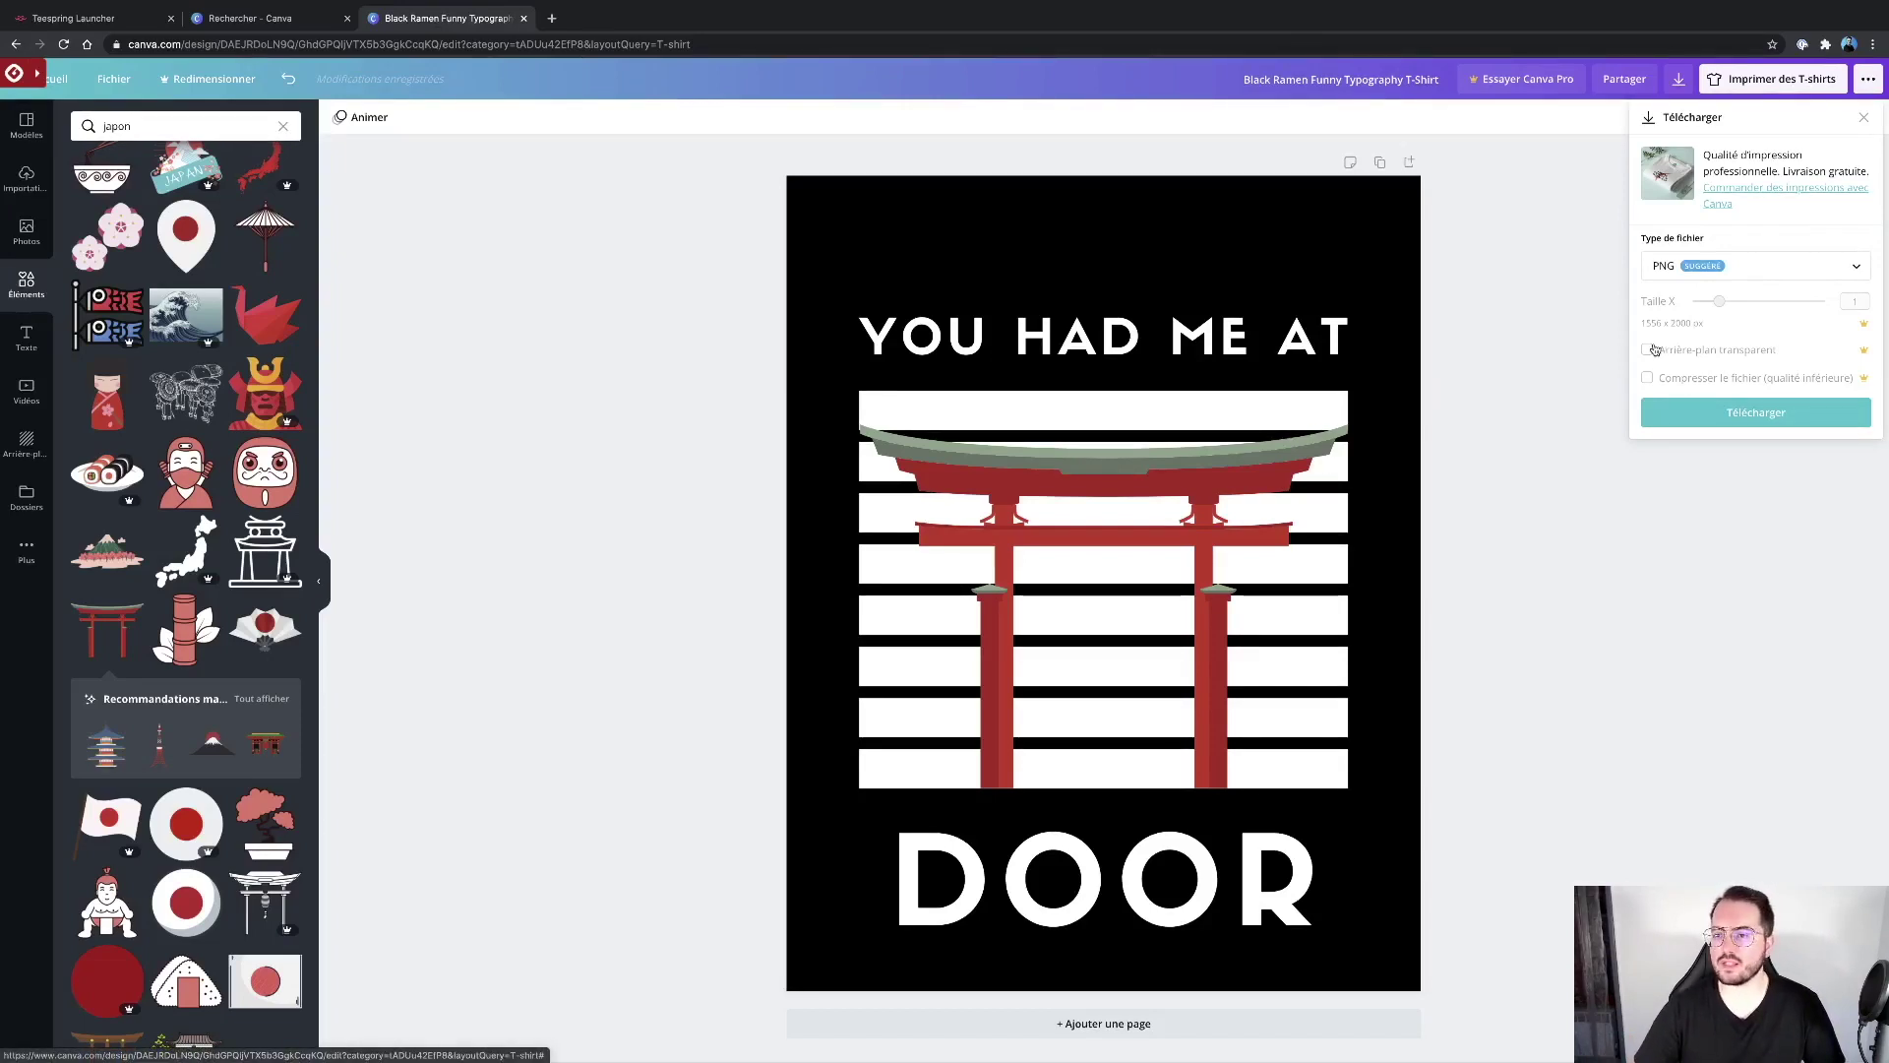
click(74, 18)
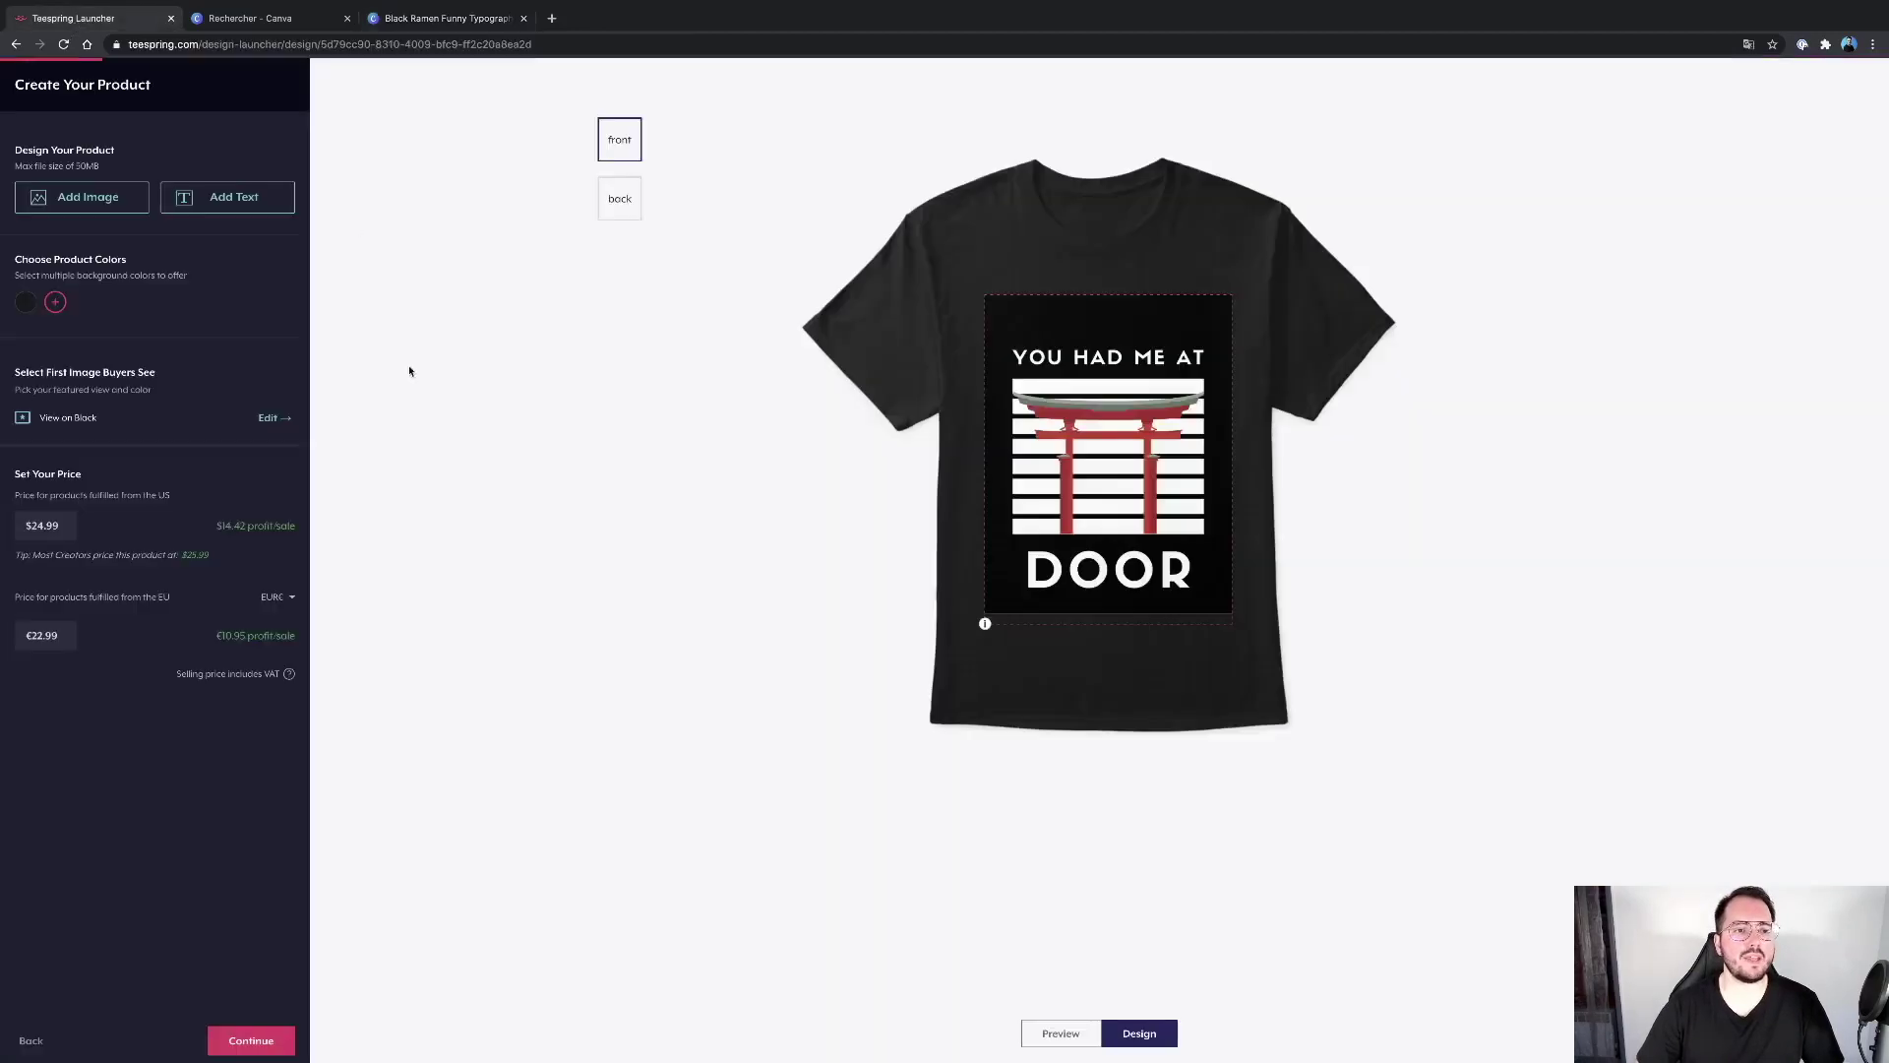
Step: Try adding navy, dark green, orange and purple to the tee's offered colors
click(56, 304)
click(103, 186)
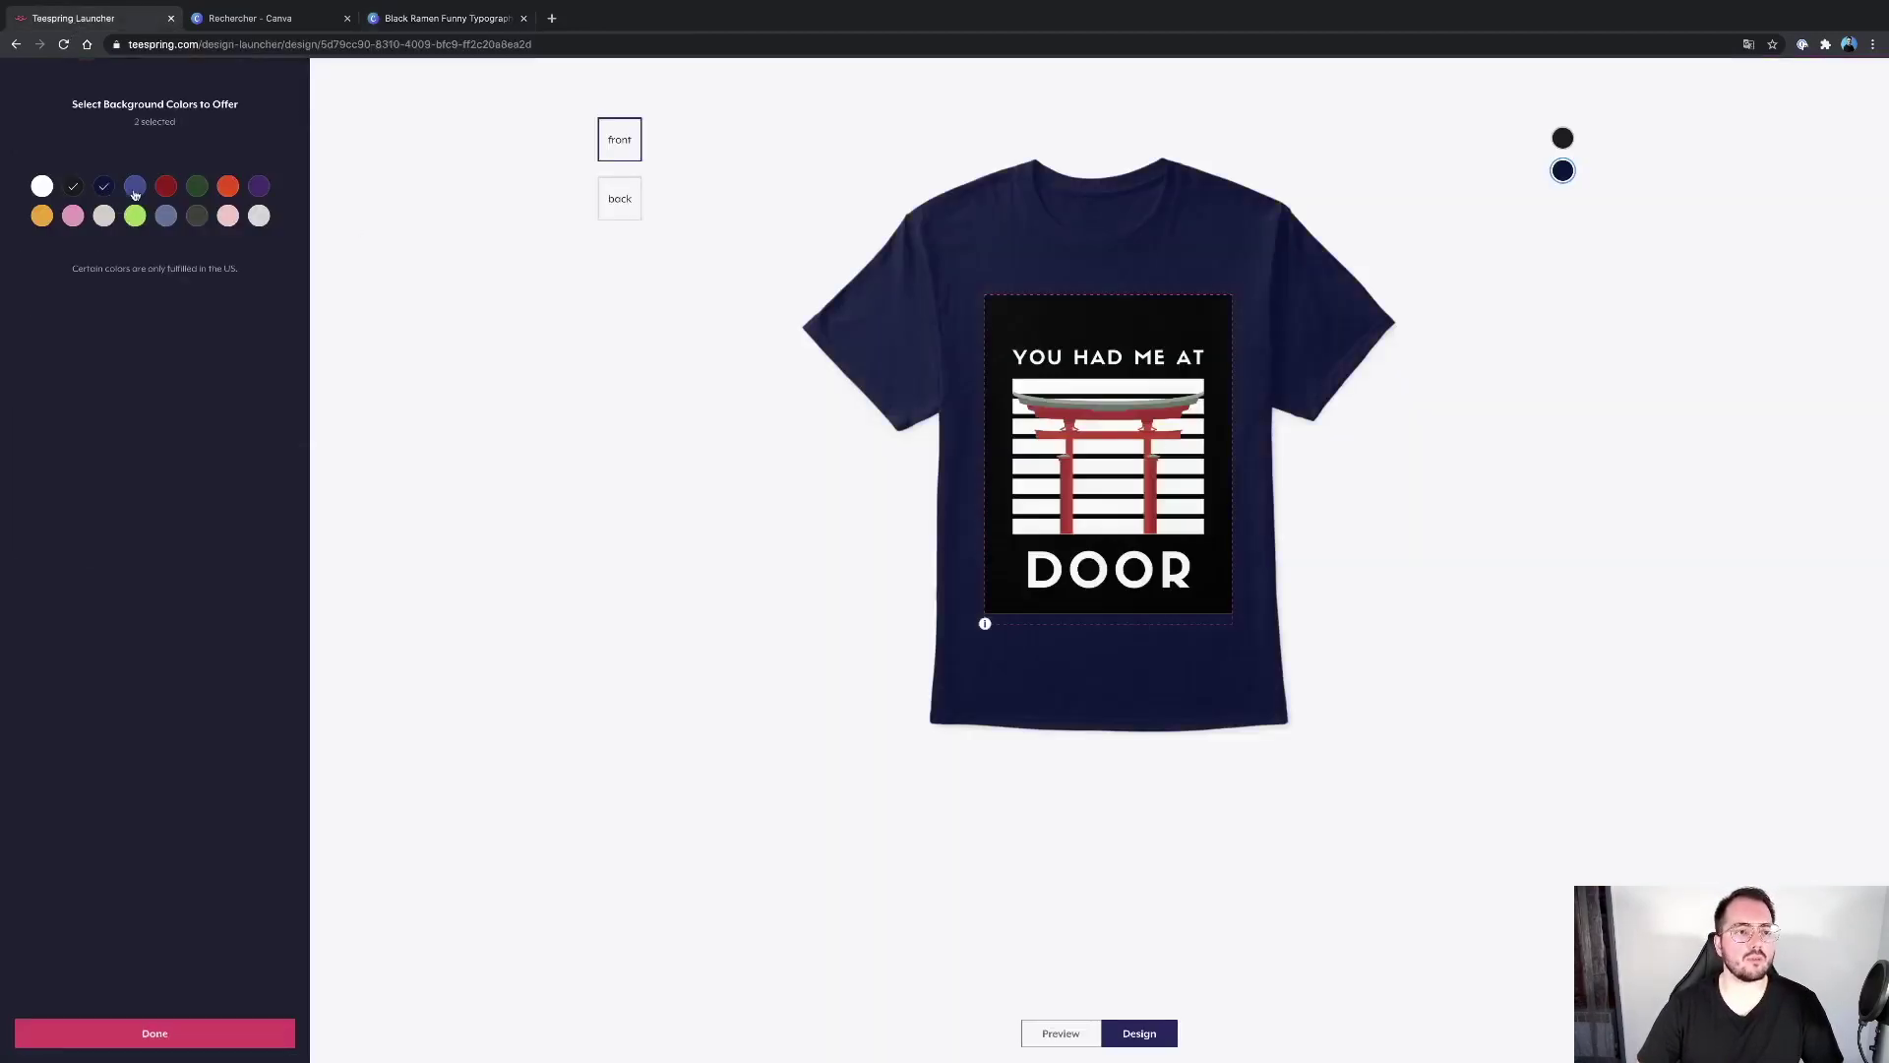
click(195, 188)
click(228, 188)
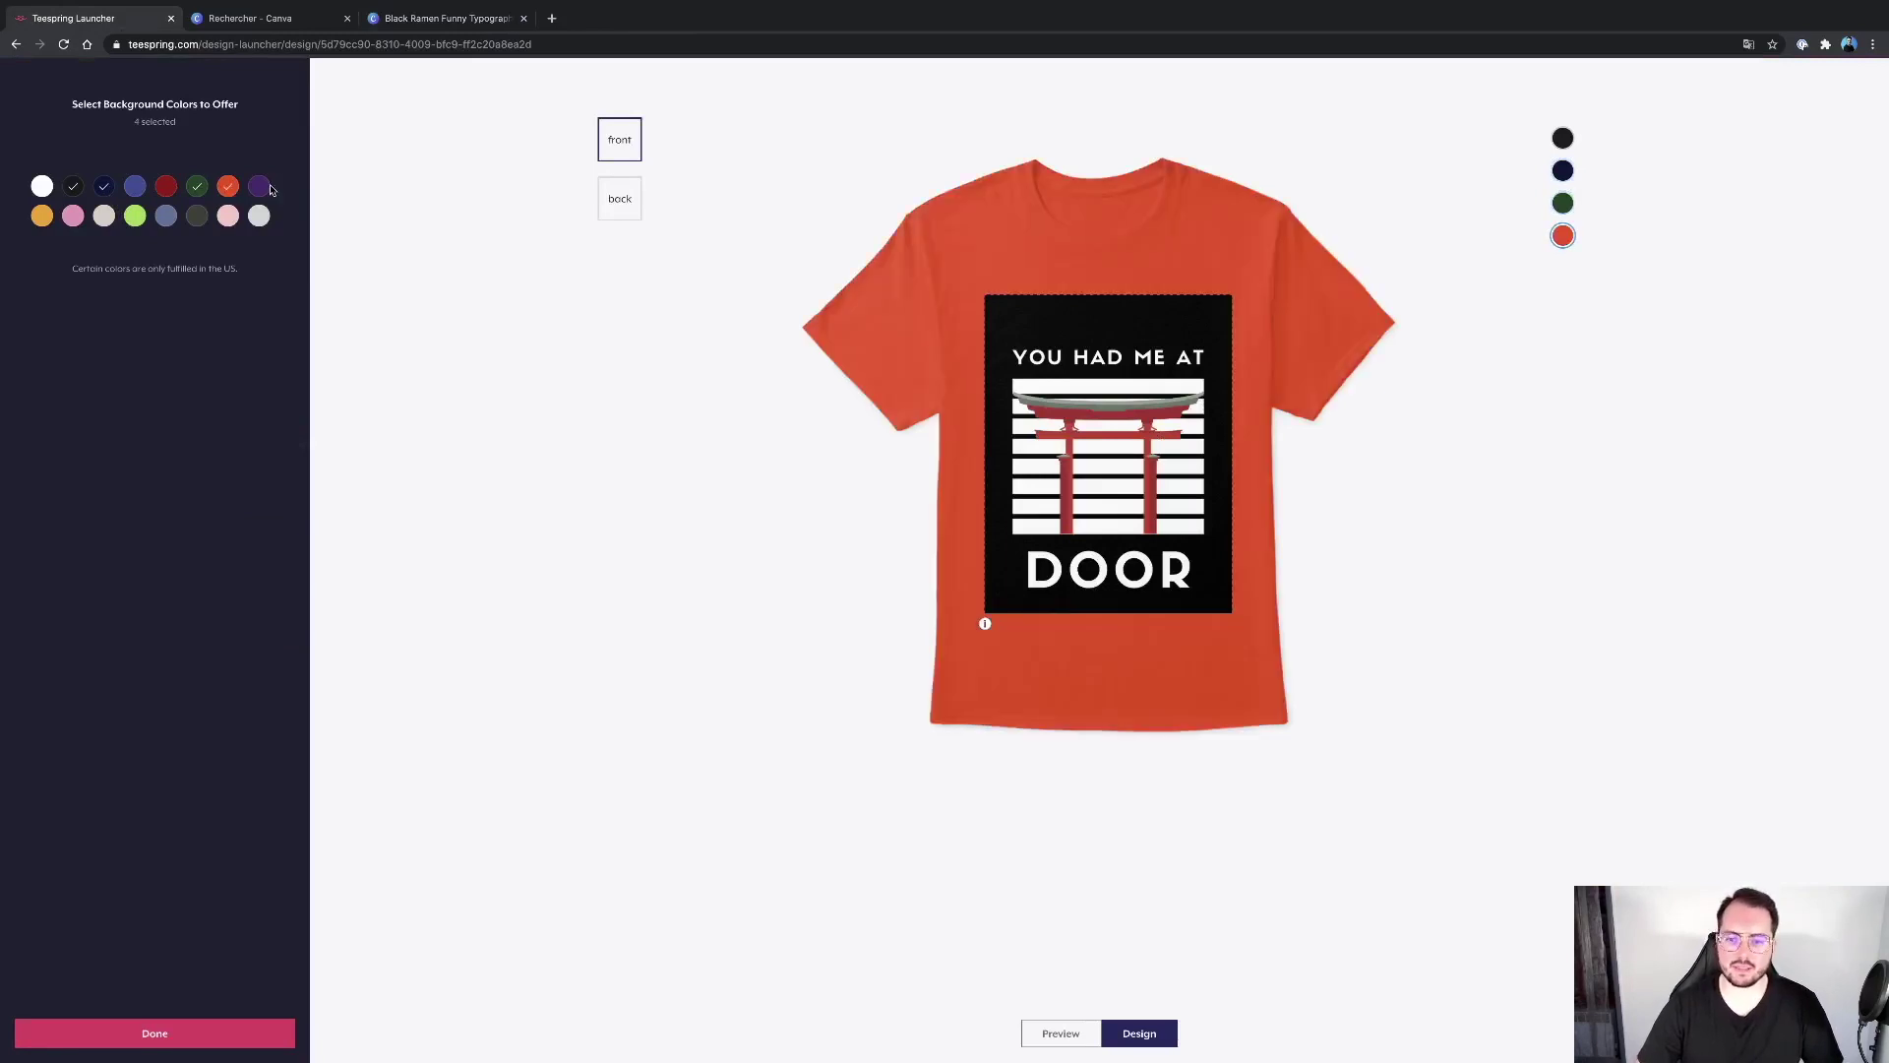
click(260, 187)
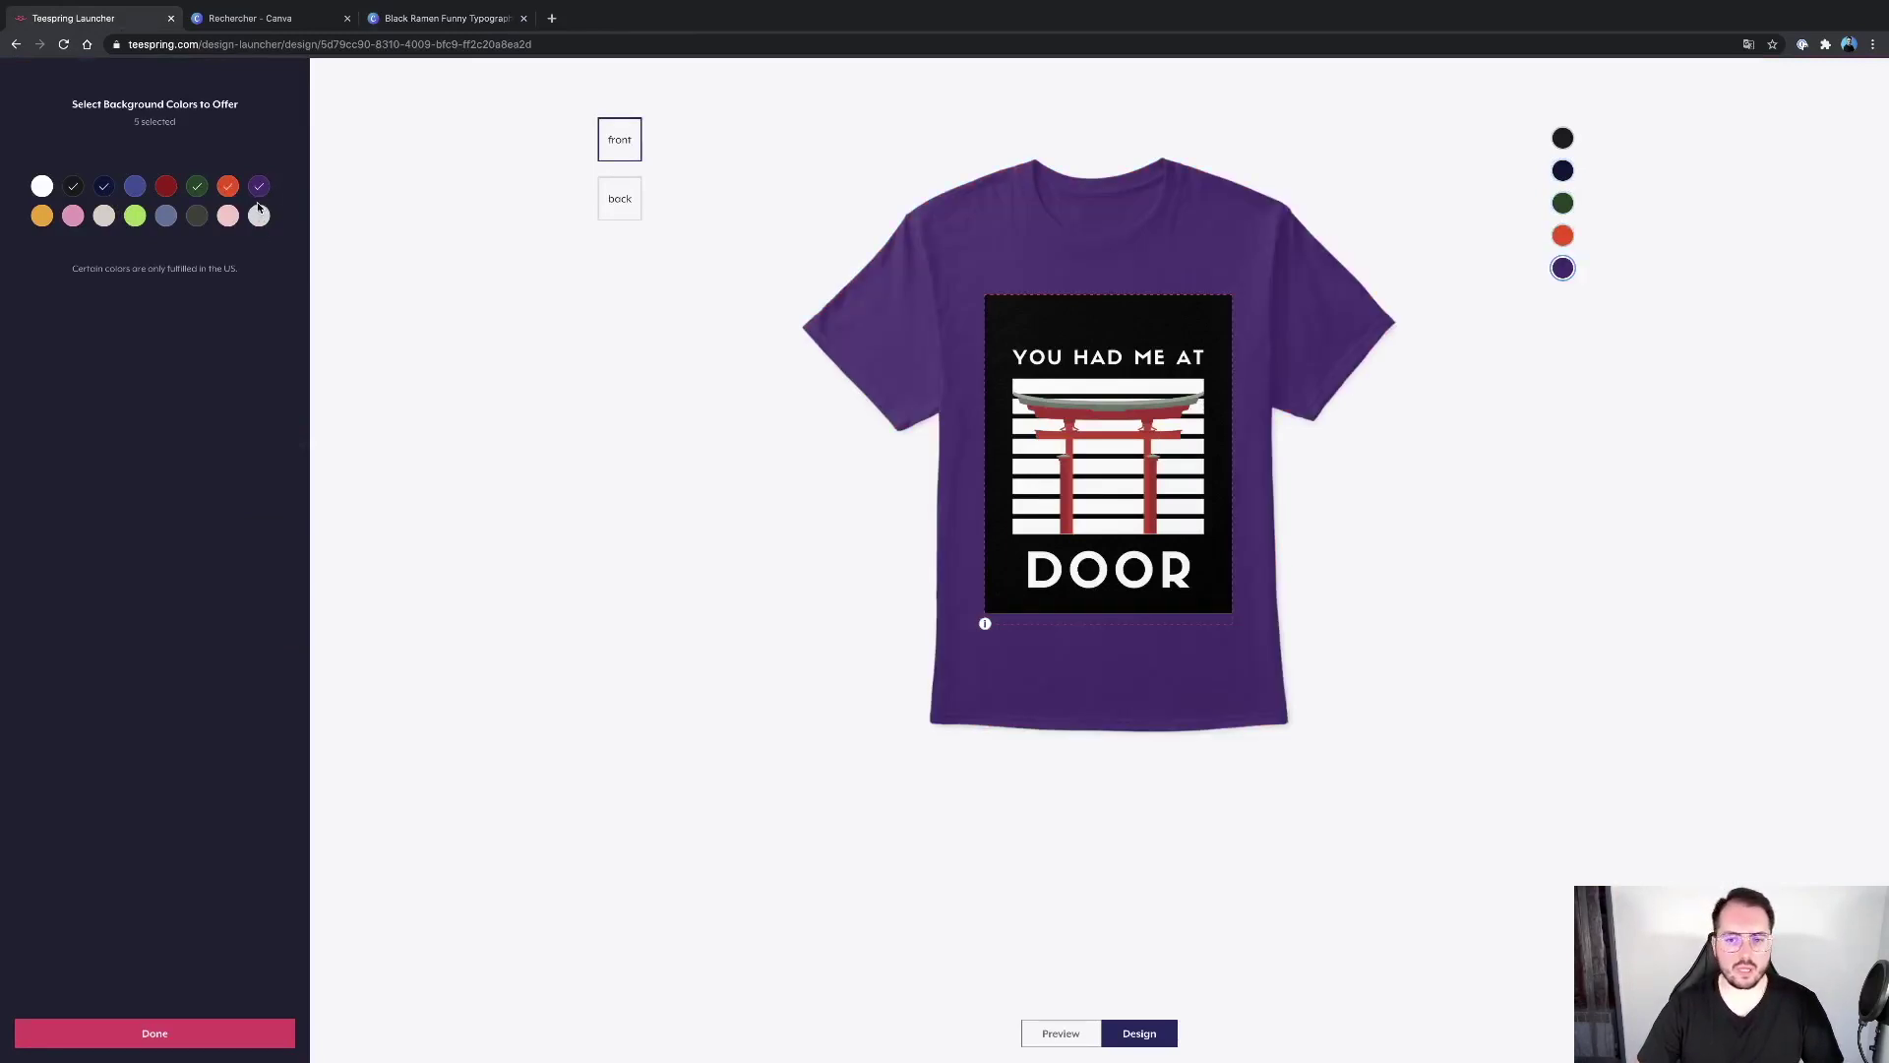
Step: Remove purple, orange, green, navy and black from the offered colors and offer the tee in white only
click(259, 190)
click(228, 191)
click(196, 190)
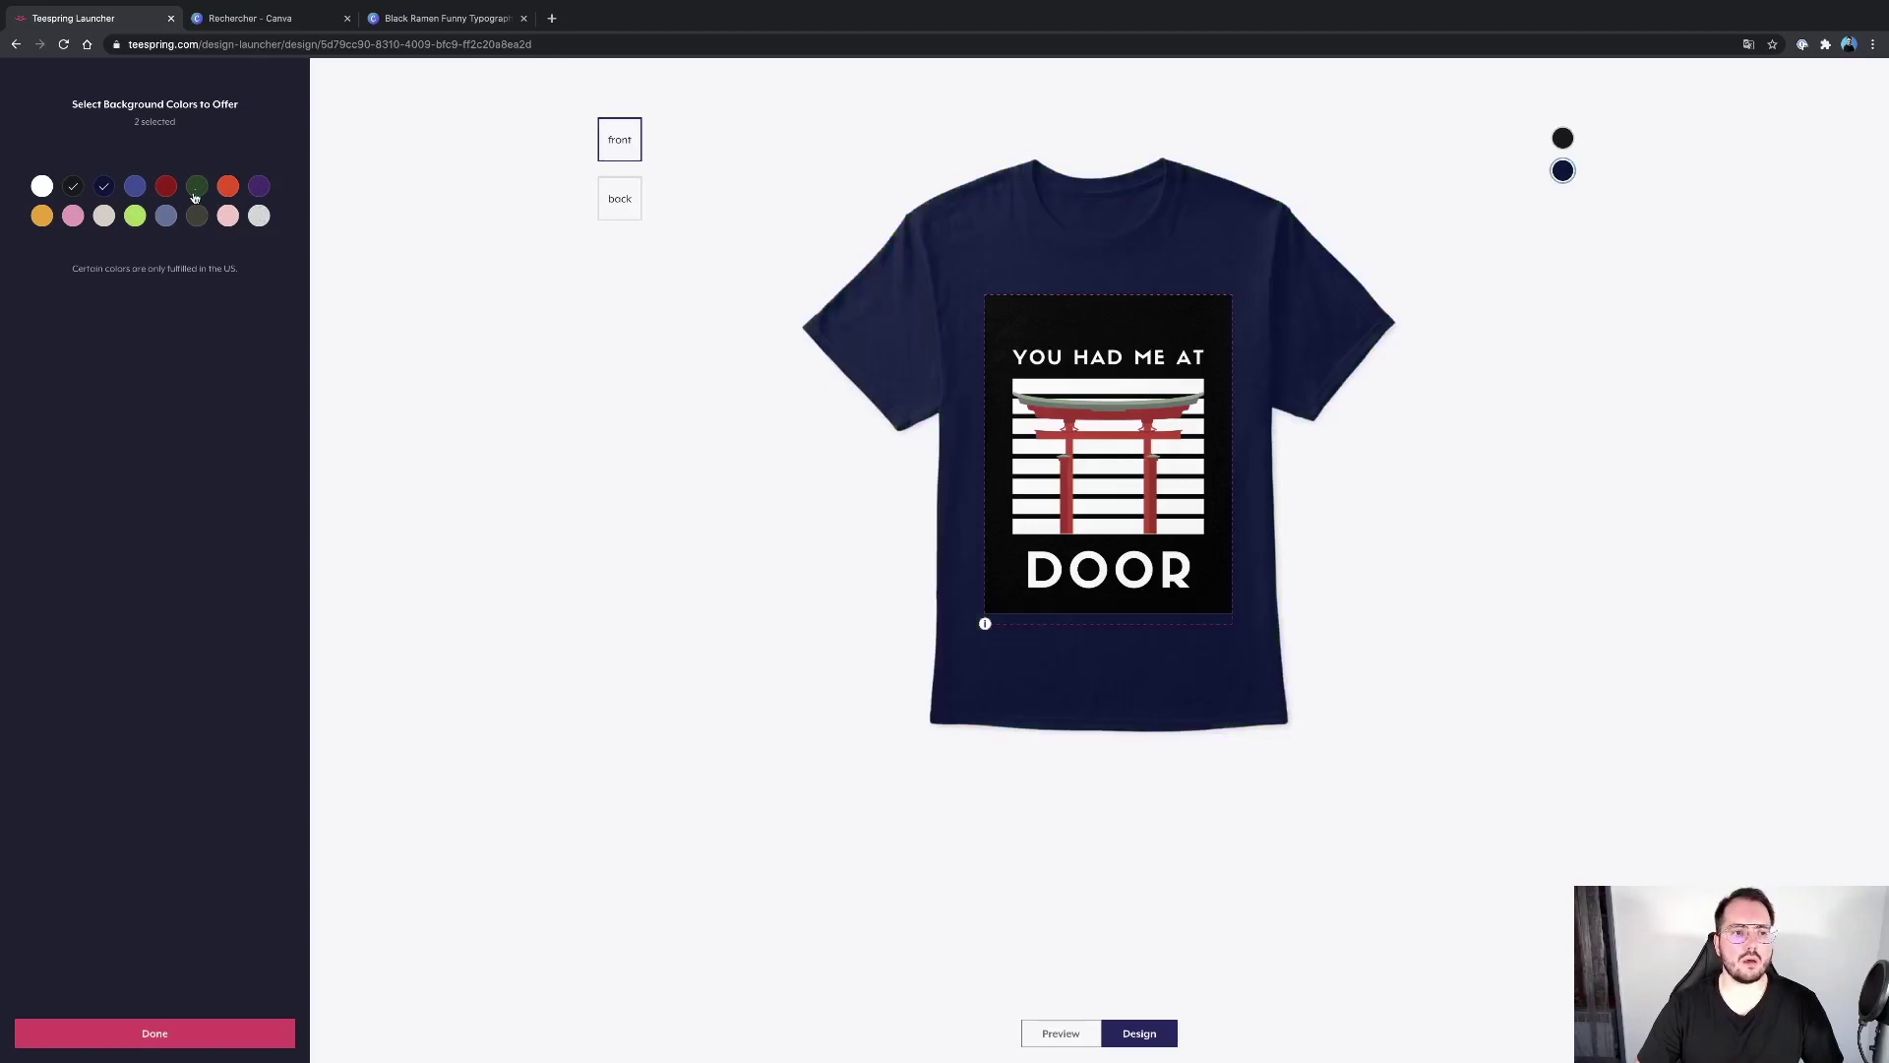
click(105, 190)
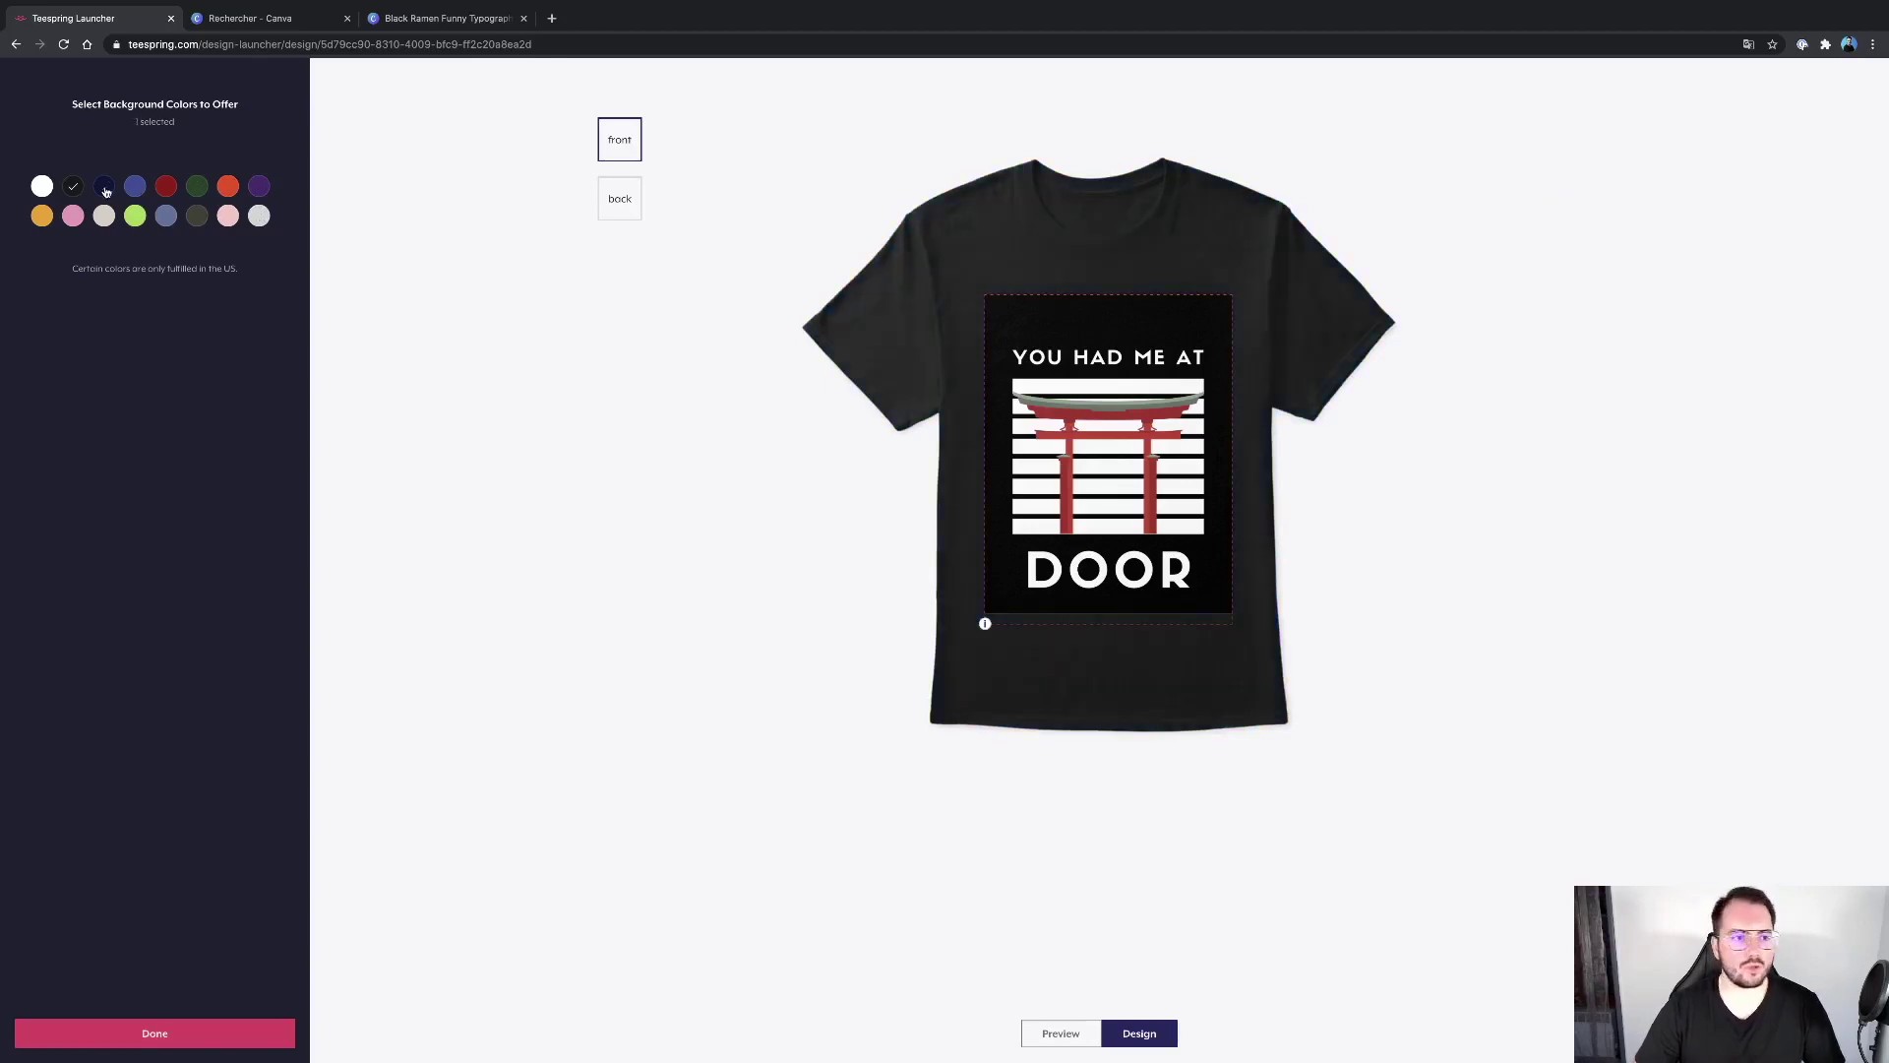
click(74, 190)
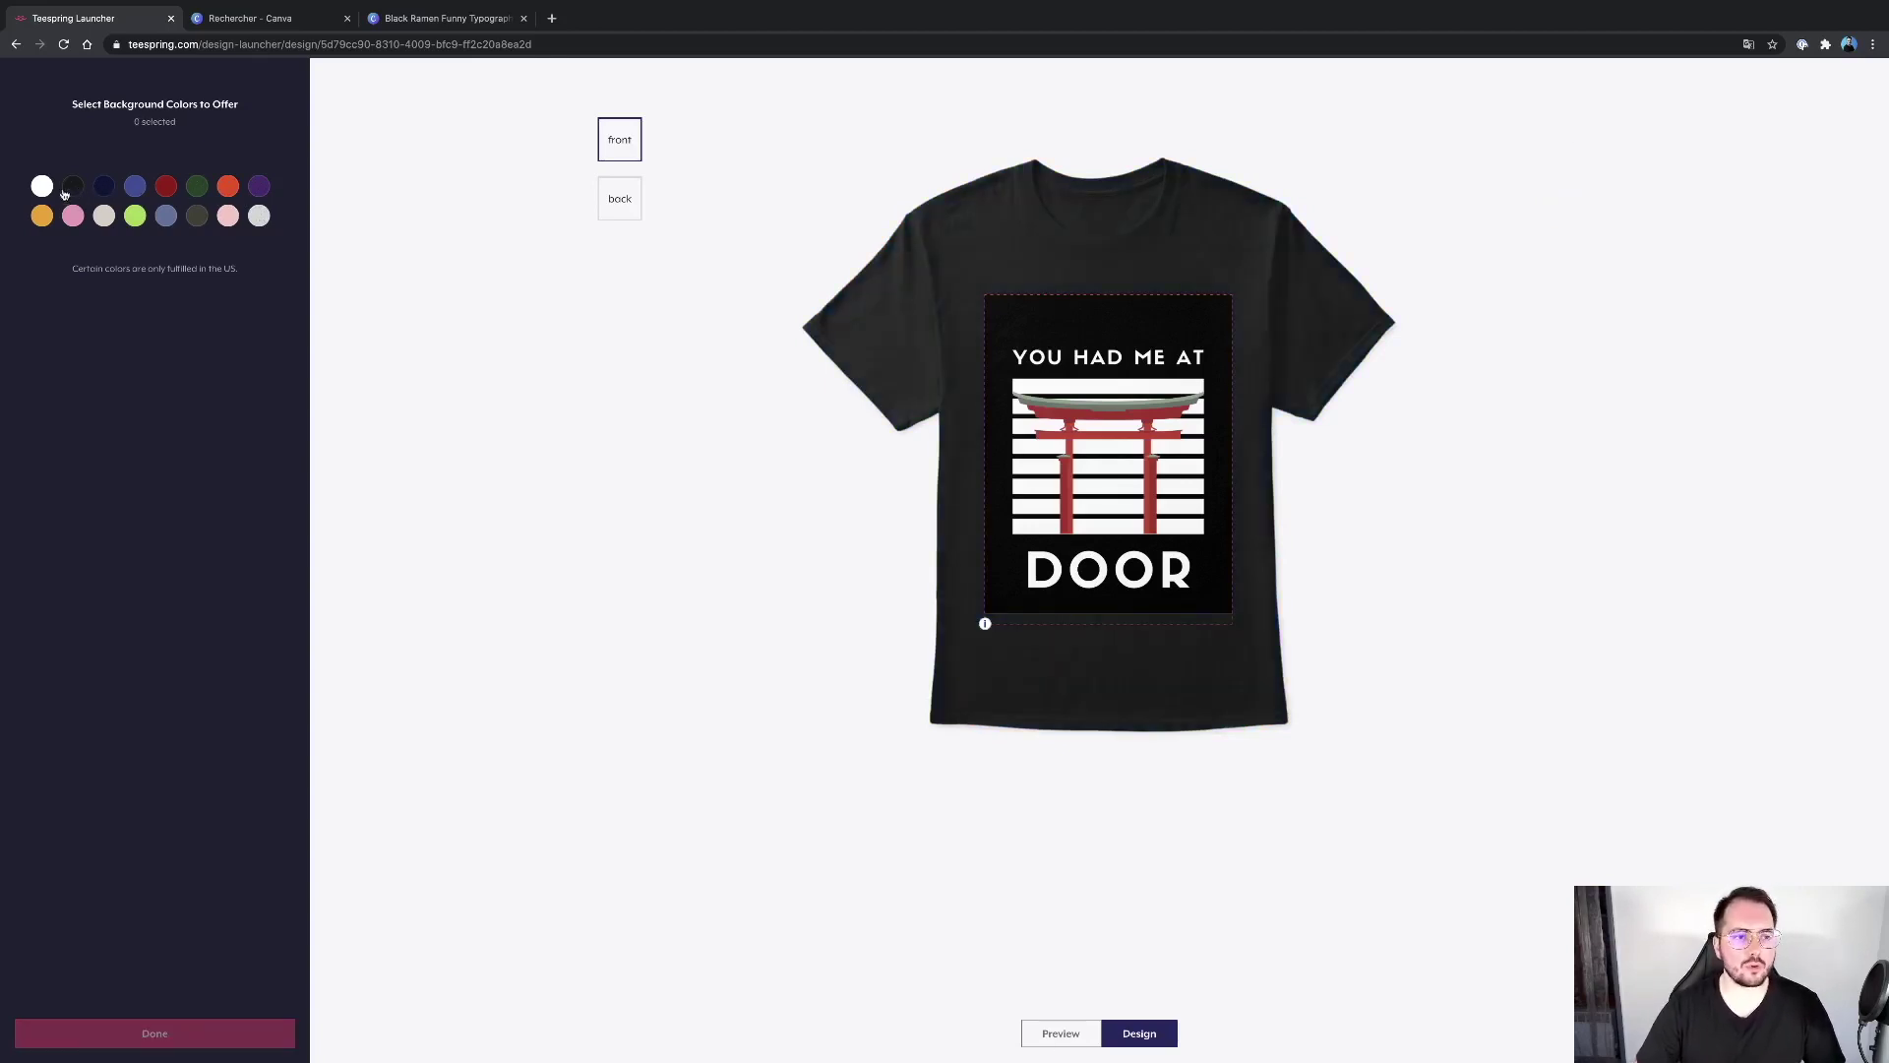
click(43, 190)
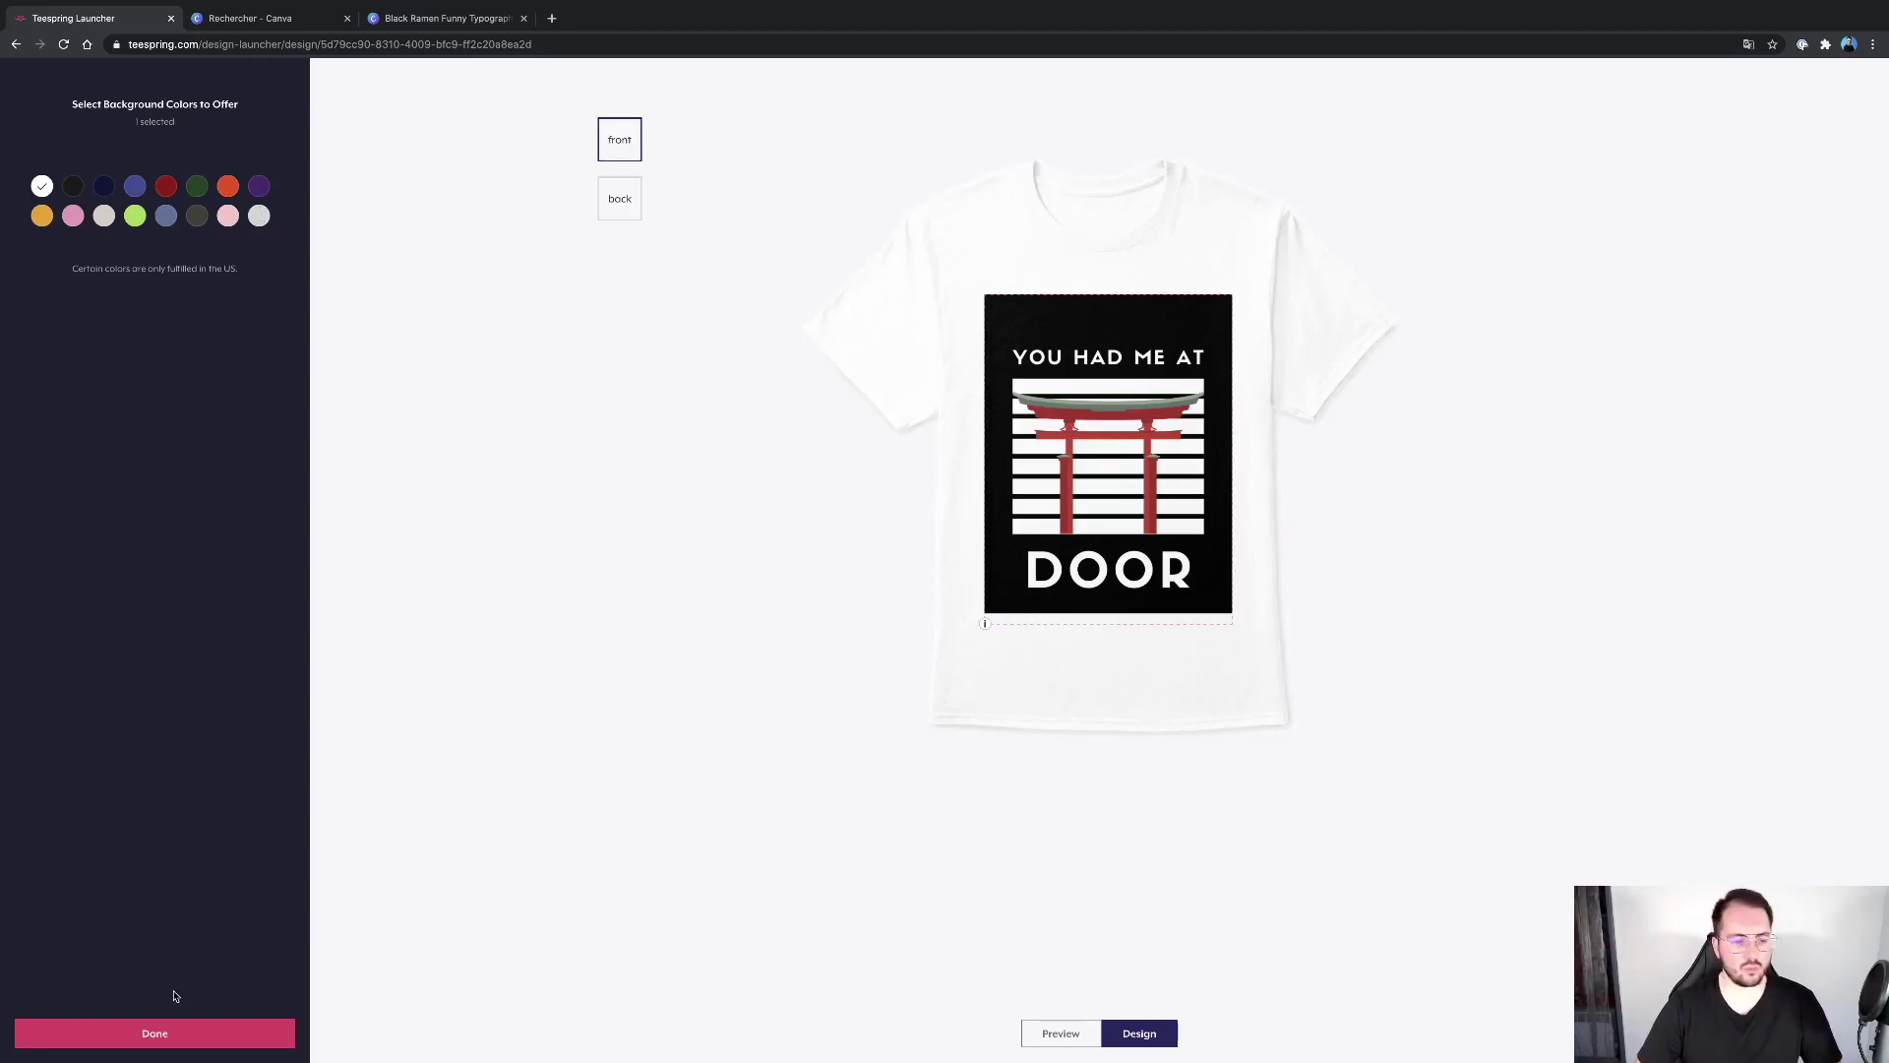
click(164, 1033)
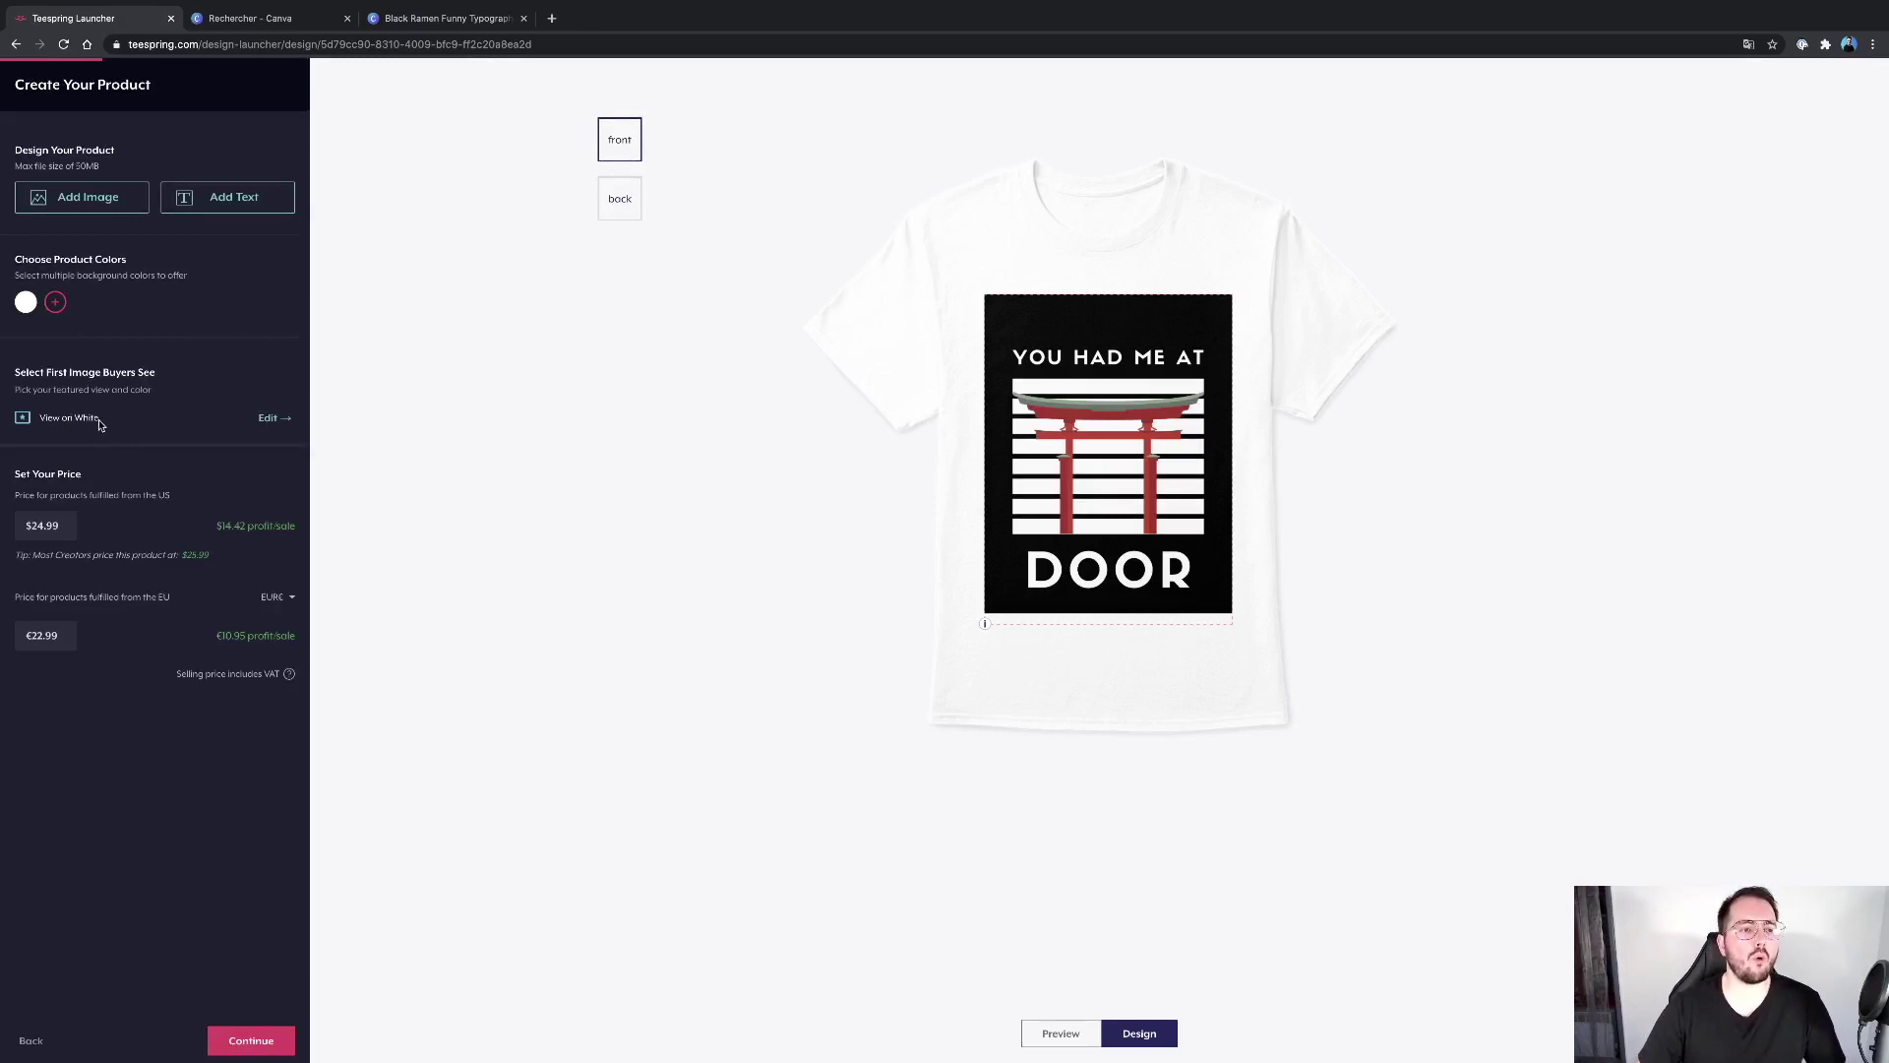
Step: Confirm the front view on white as the first image buyers see
click(267, 419)
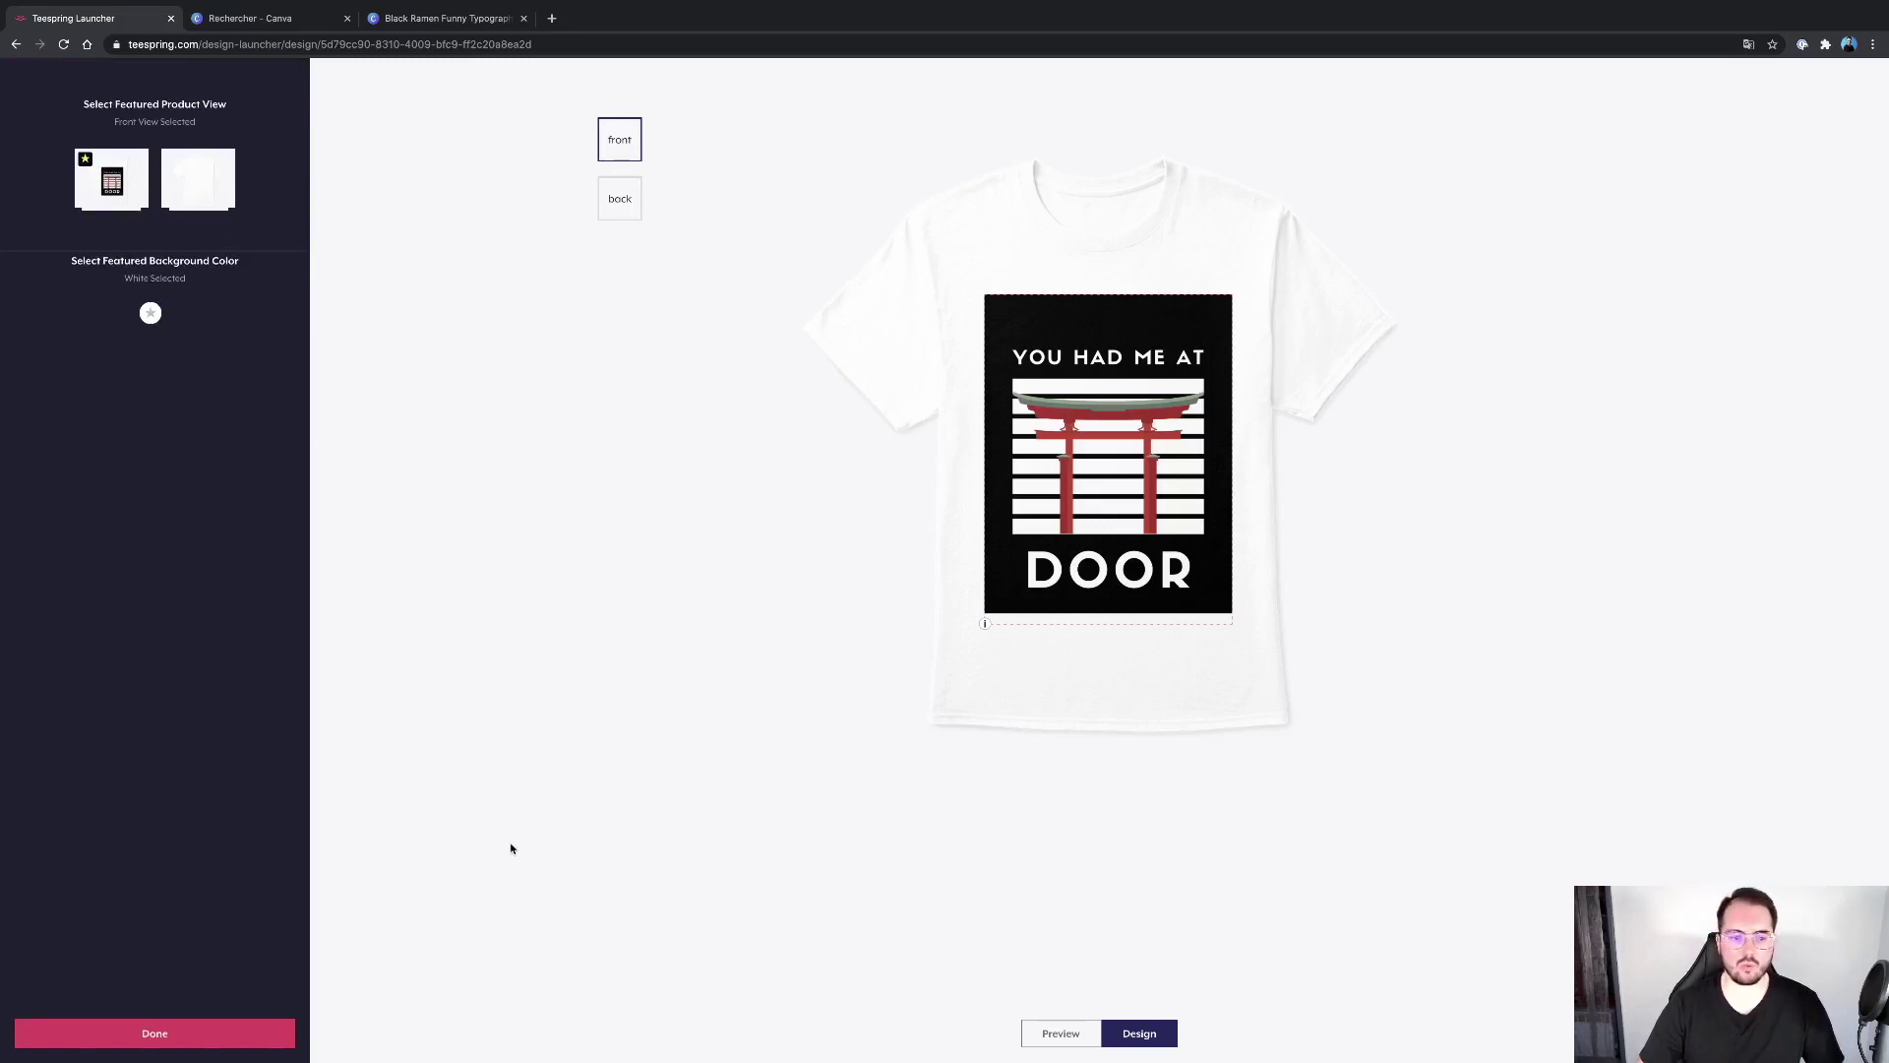
click(242, 1031)
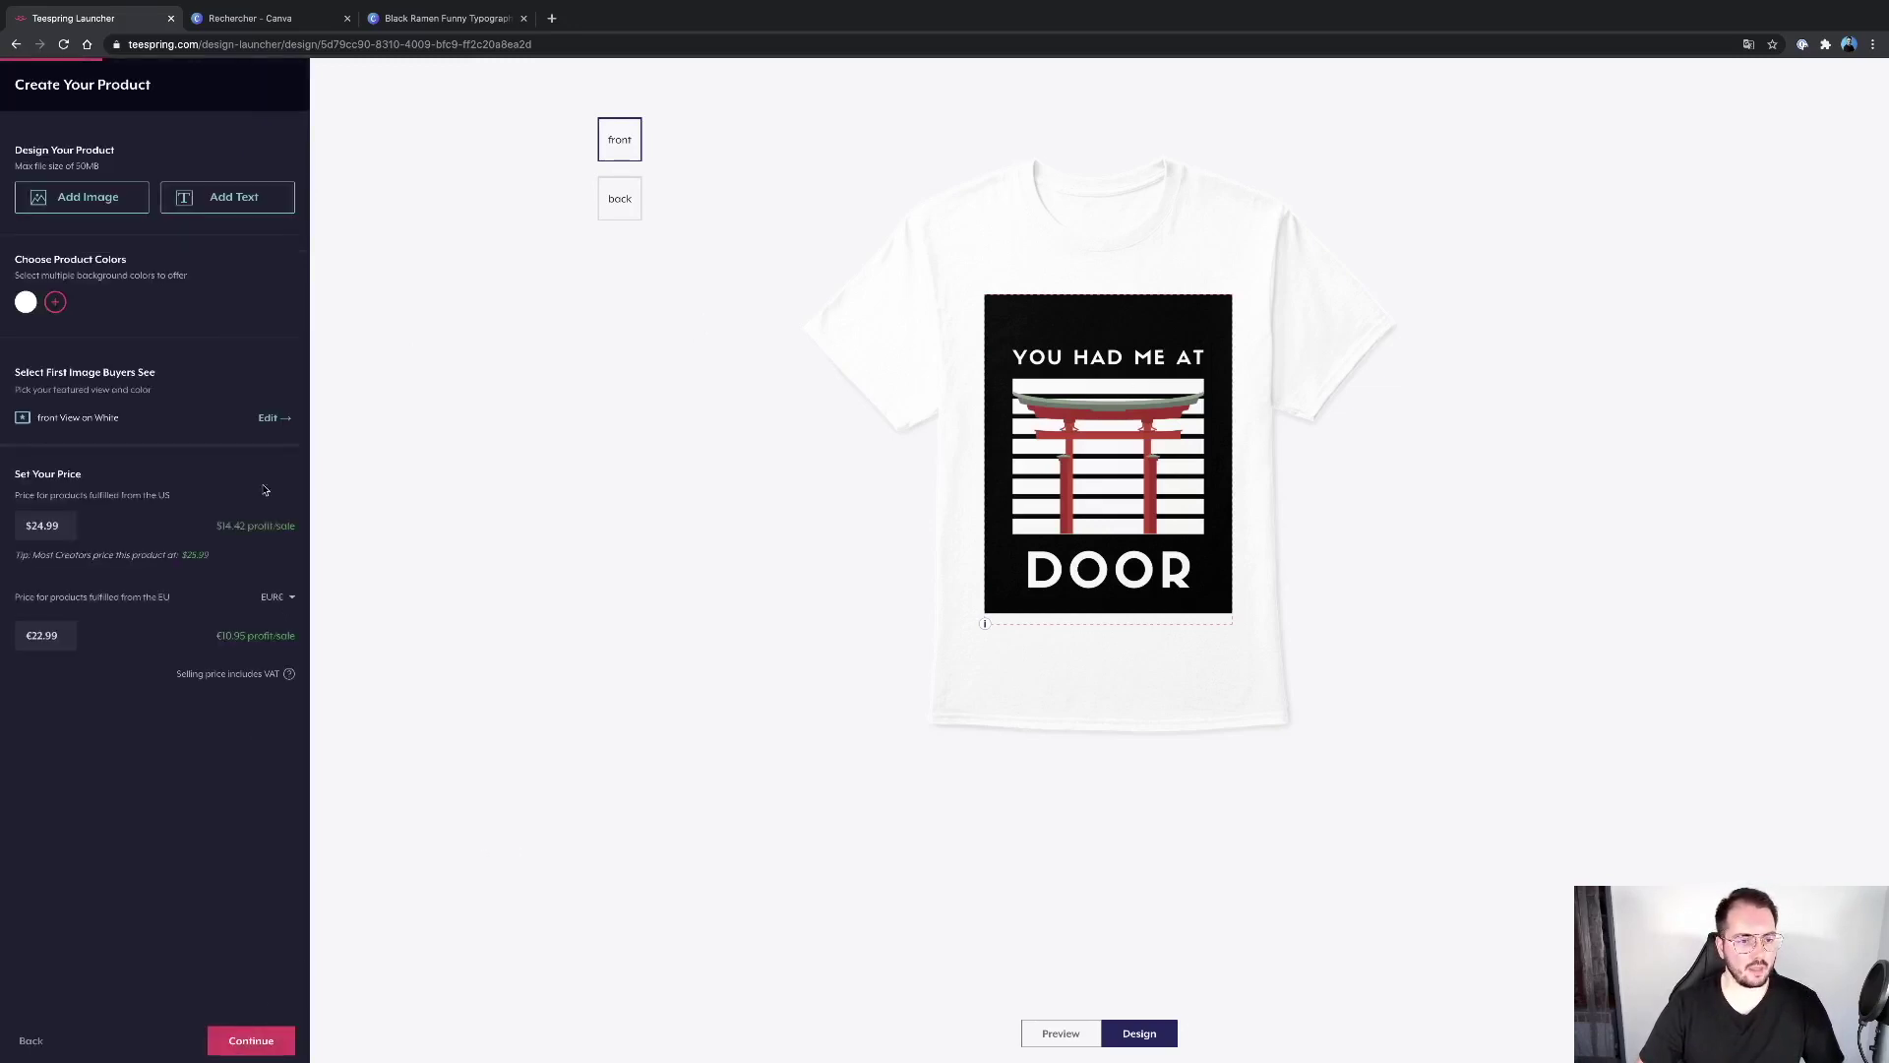
Step: Keep EUR as the EU currency and set the price for products fulfilled from the EU to €19.95
double_click(63, 535)
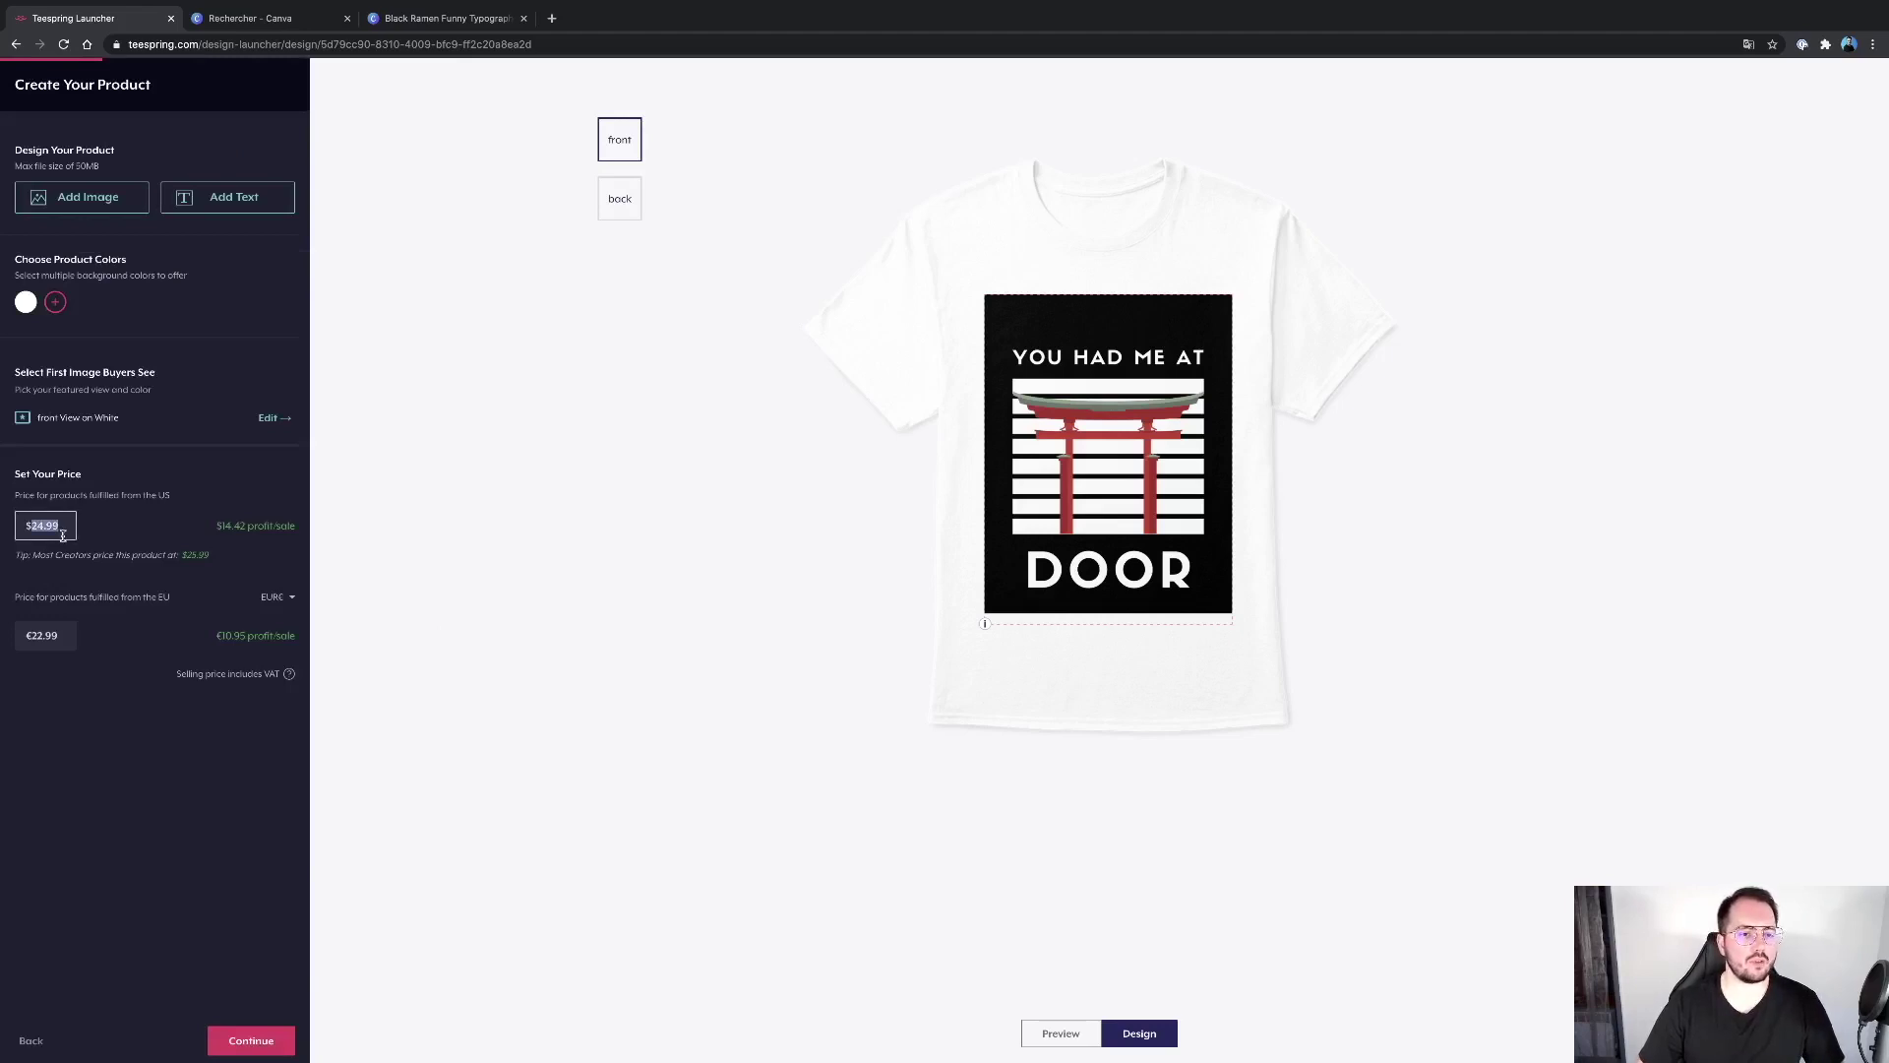
click(289, 606)
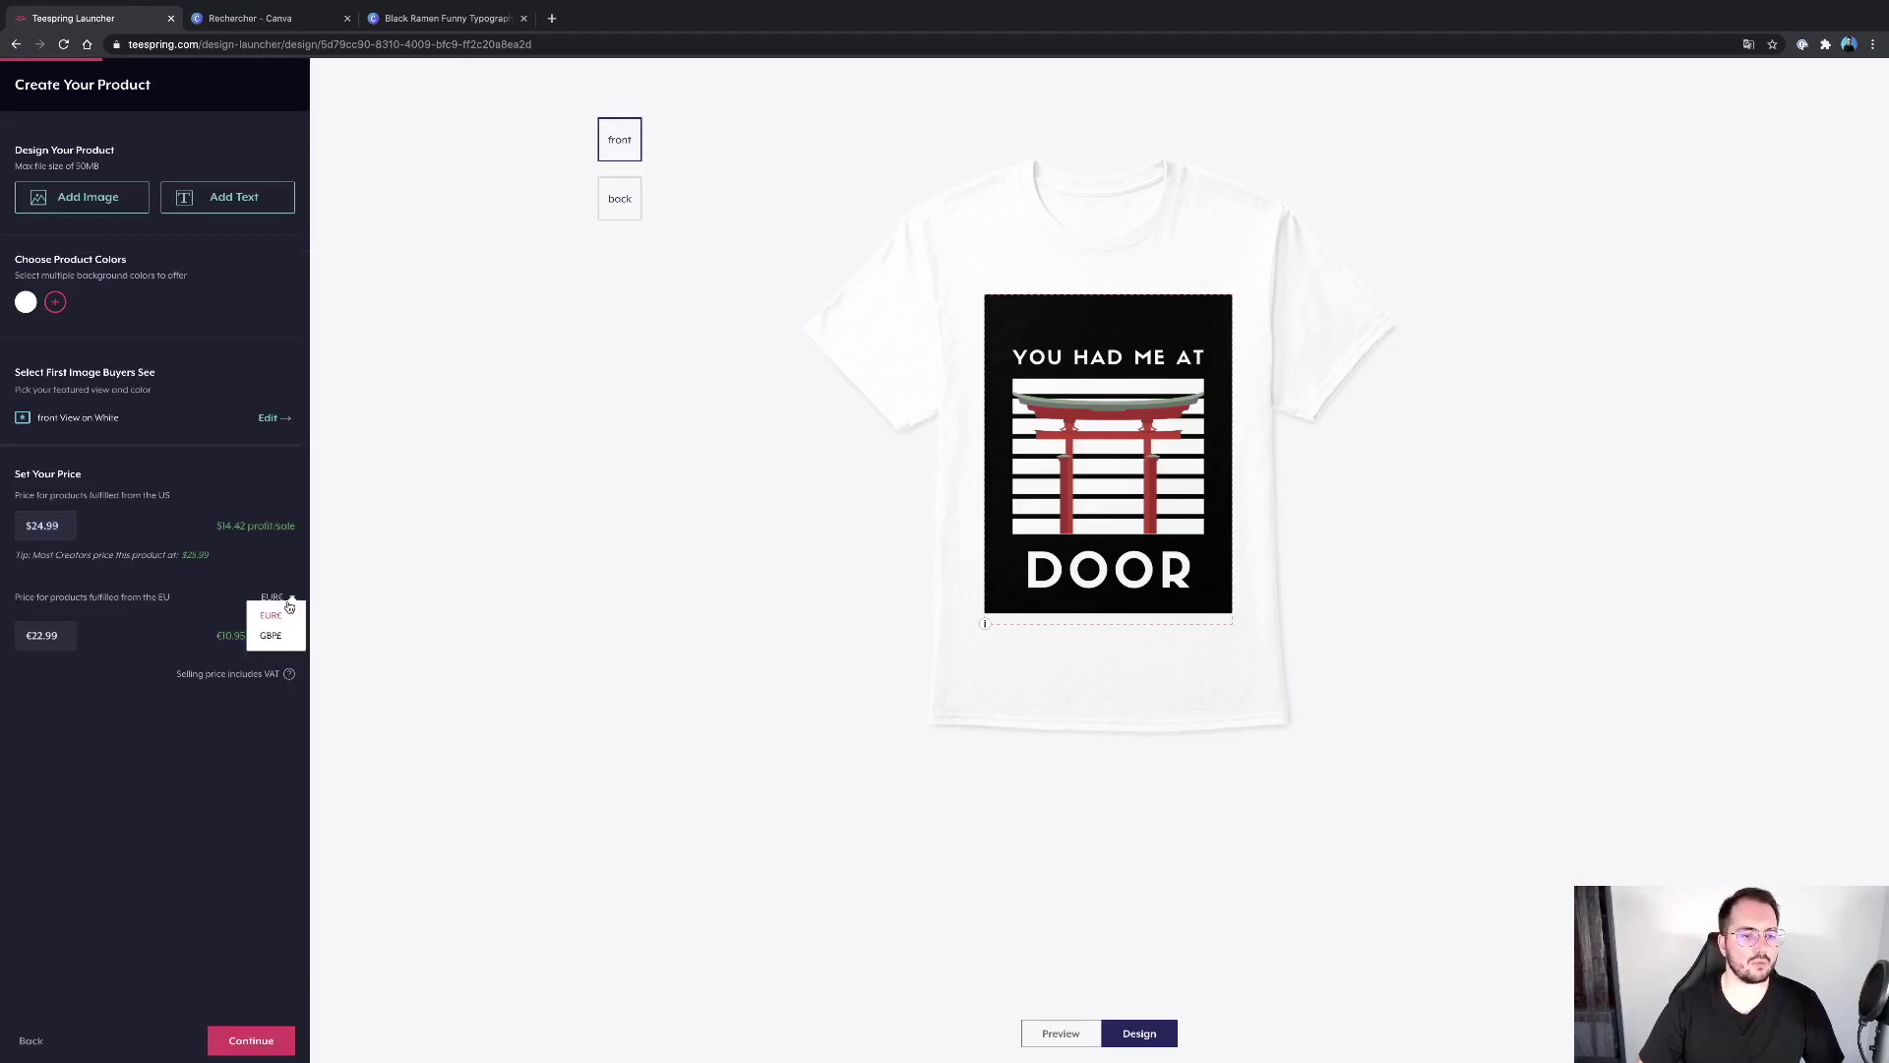
click(272, 616)
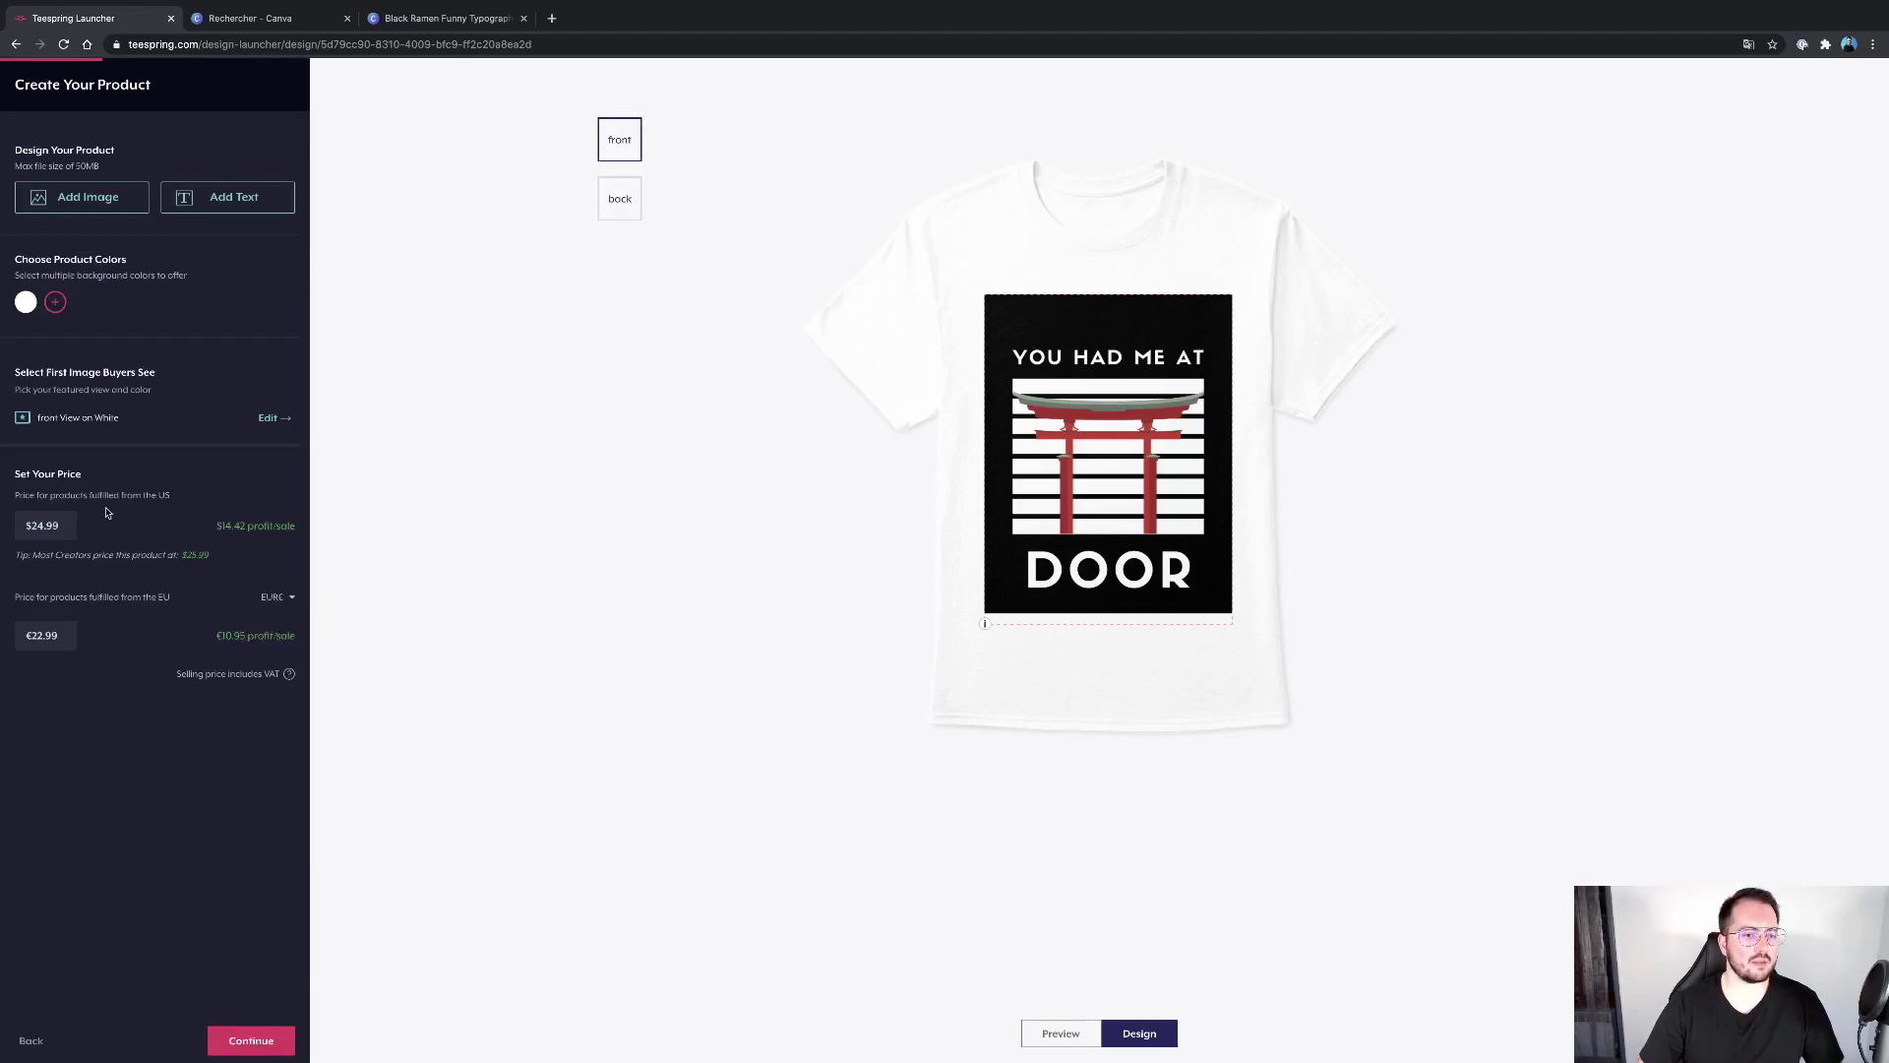
double_click(53, 645)
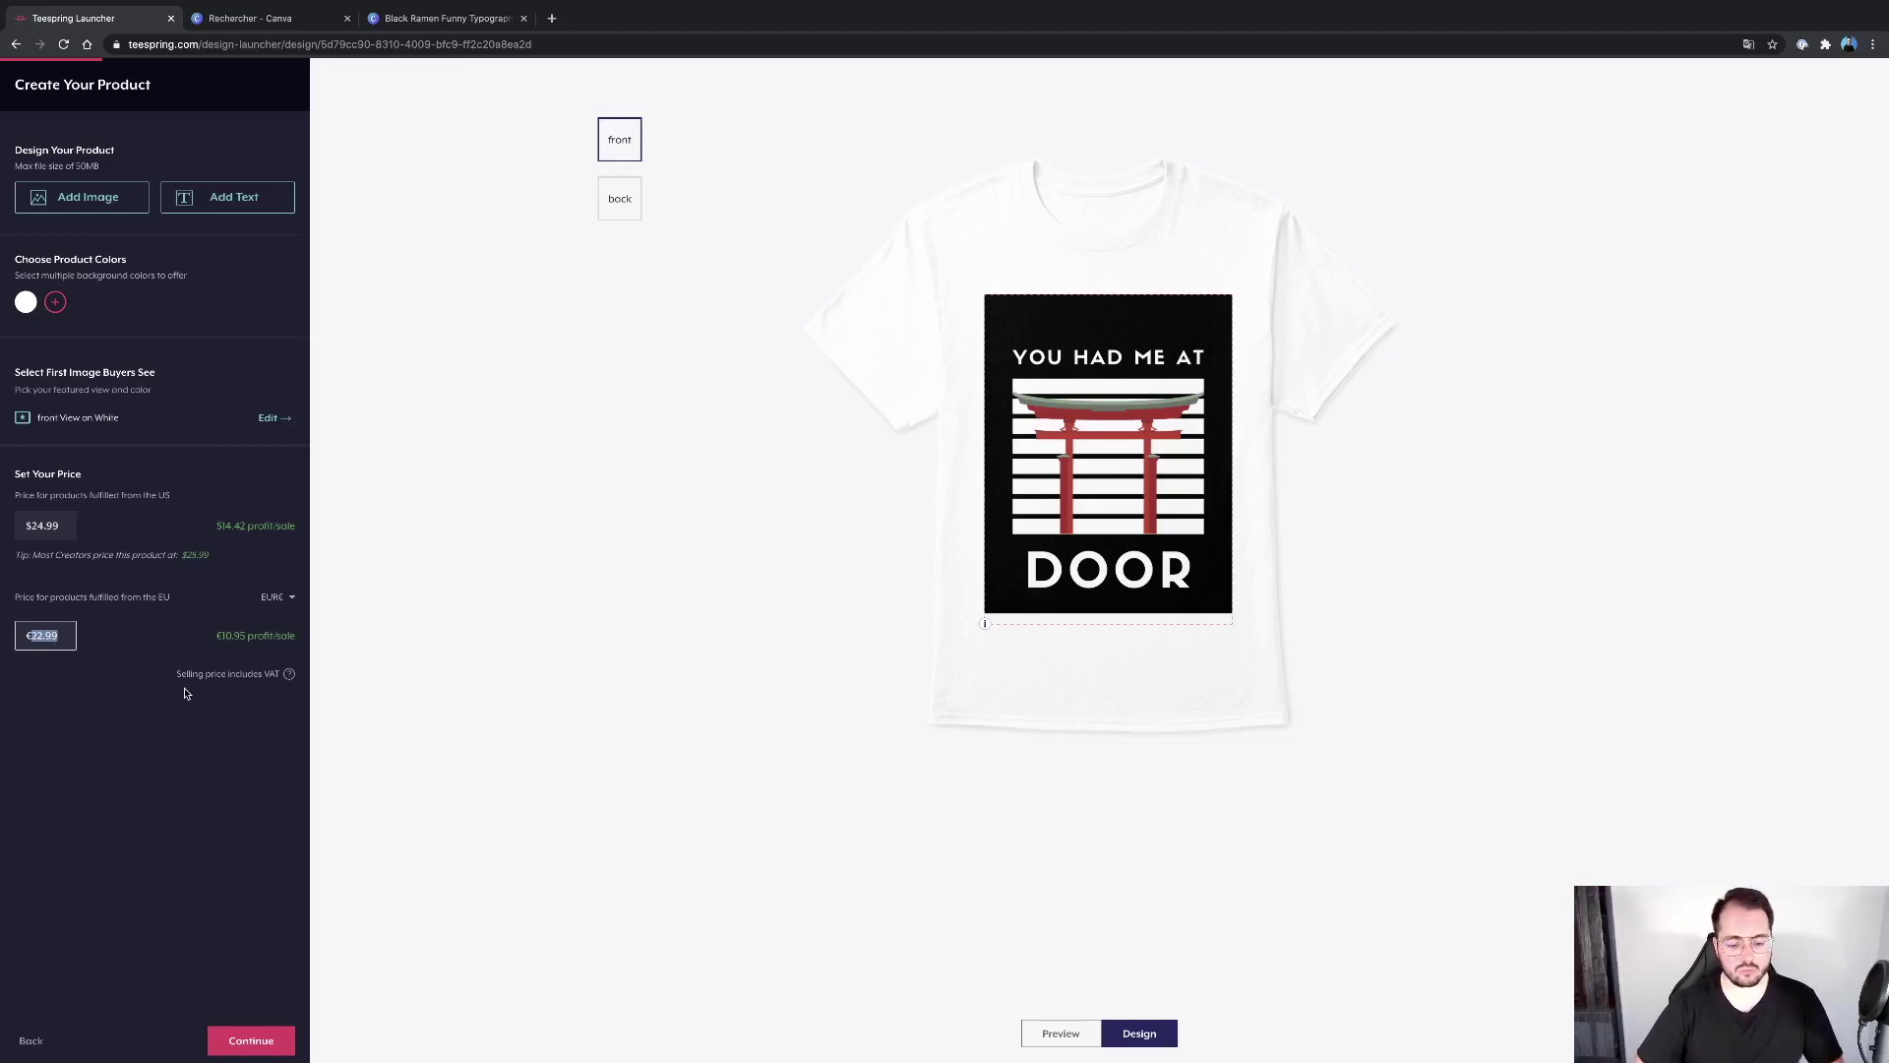
text(19)
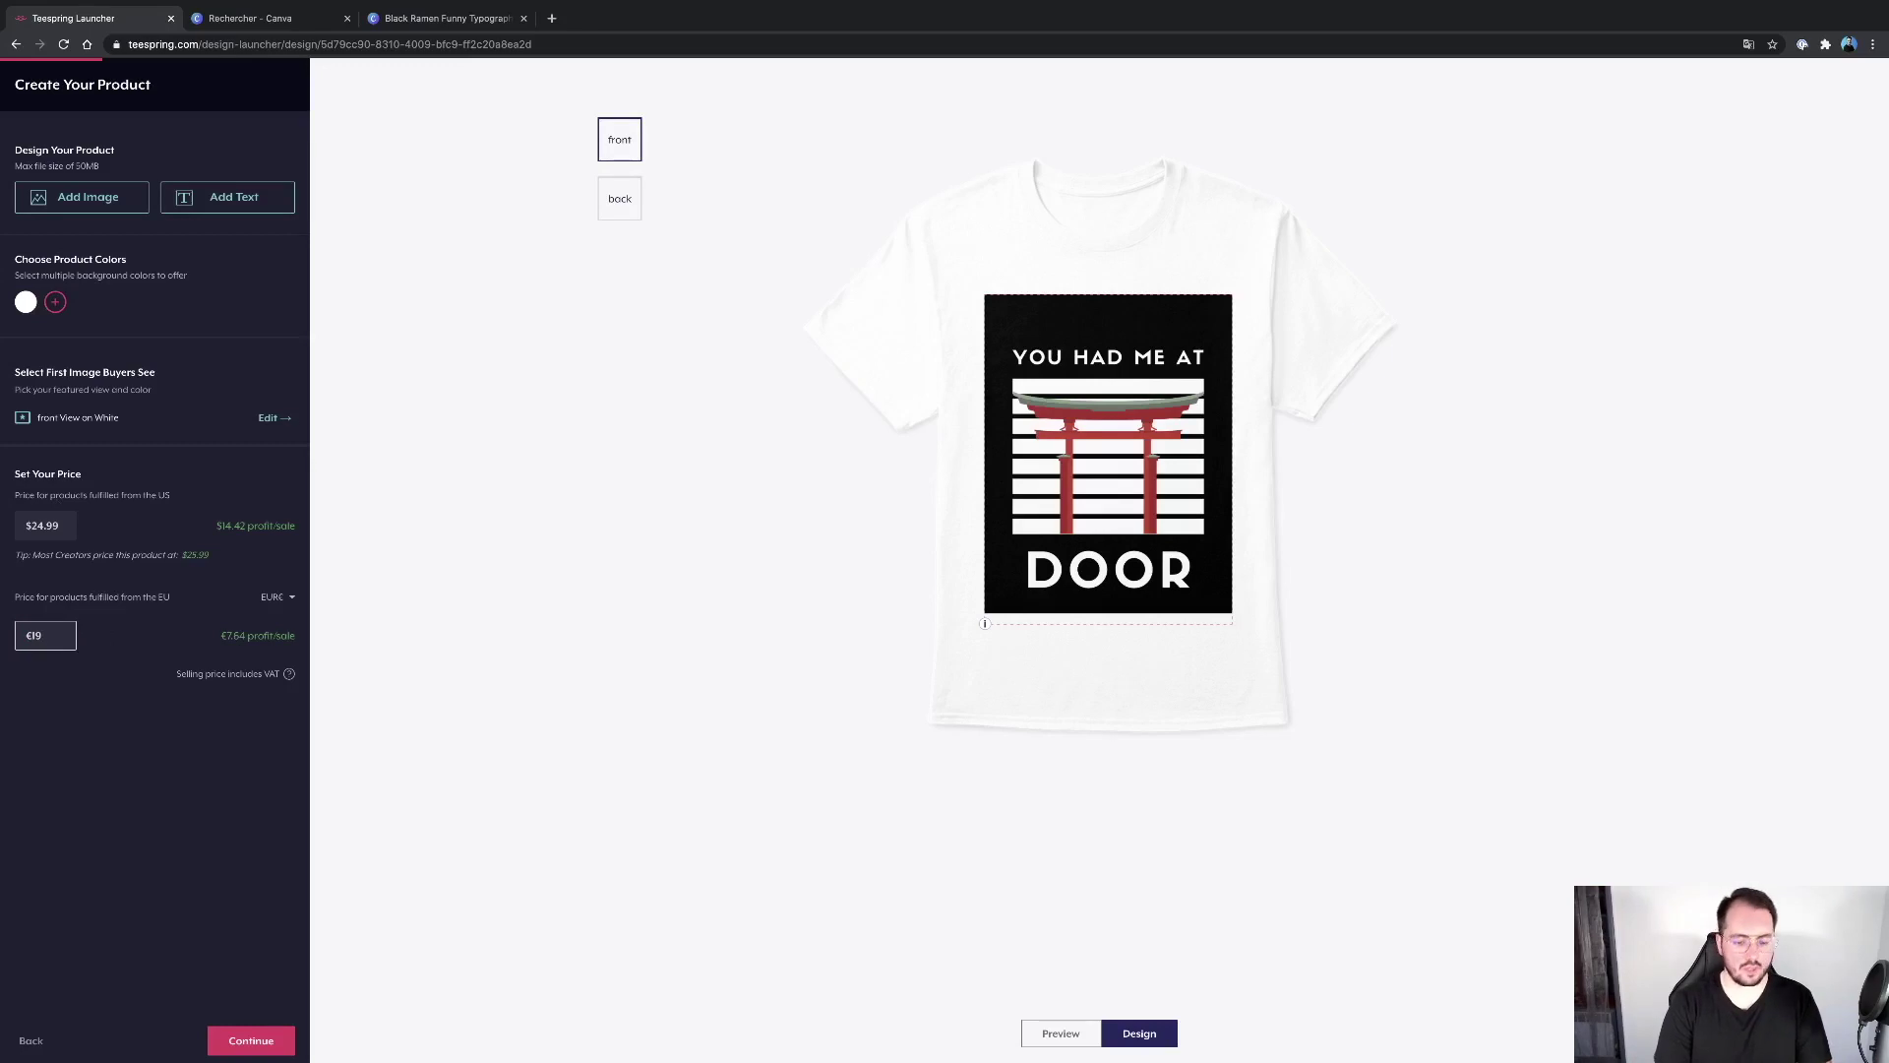
text(,5)
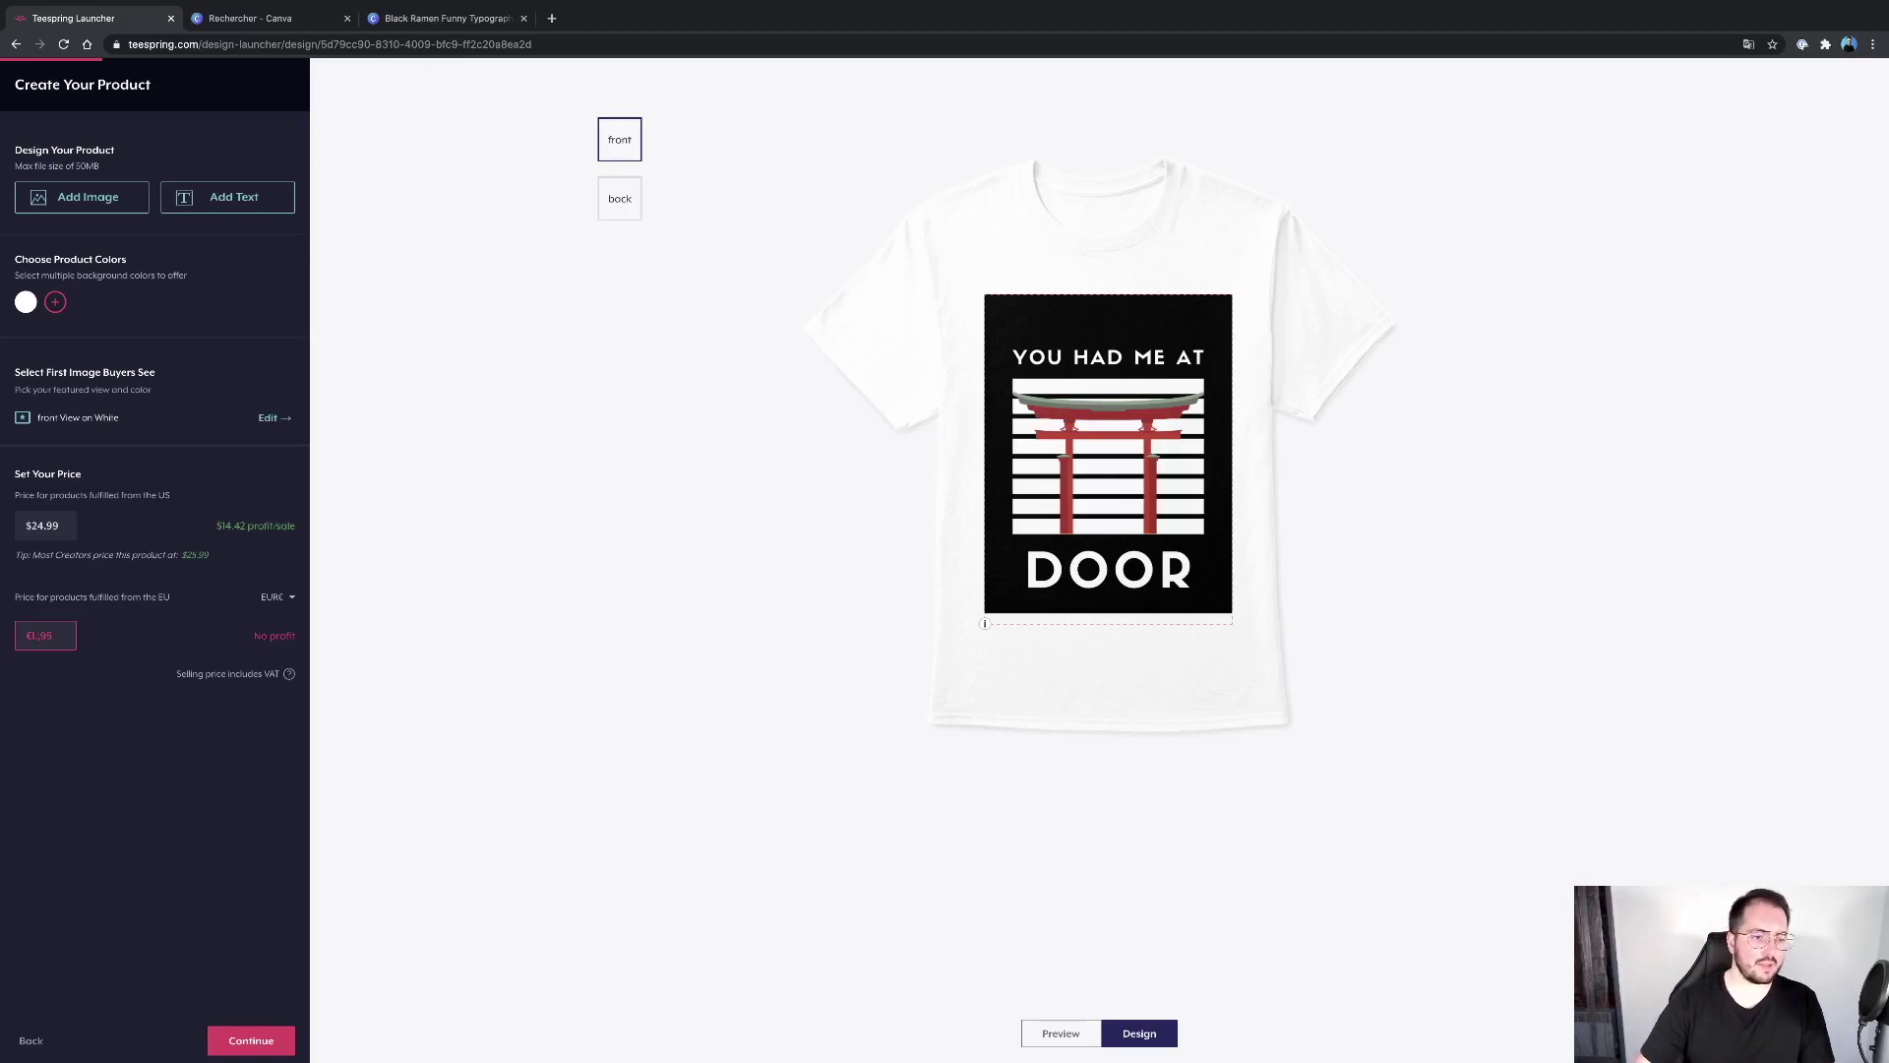
click(41, 636)
key(BackSpace)
text(.)
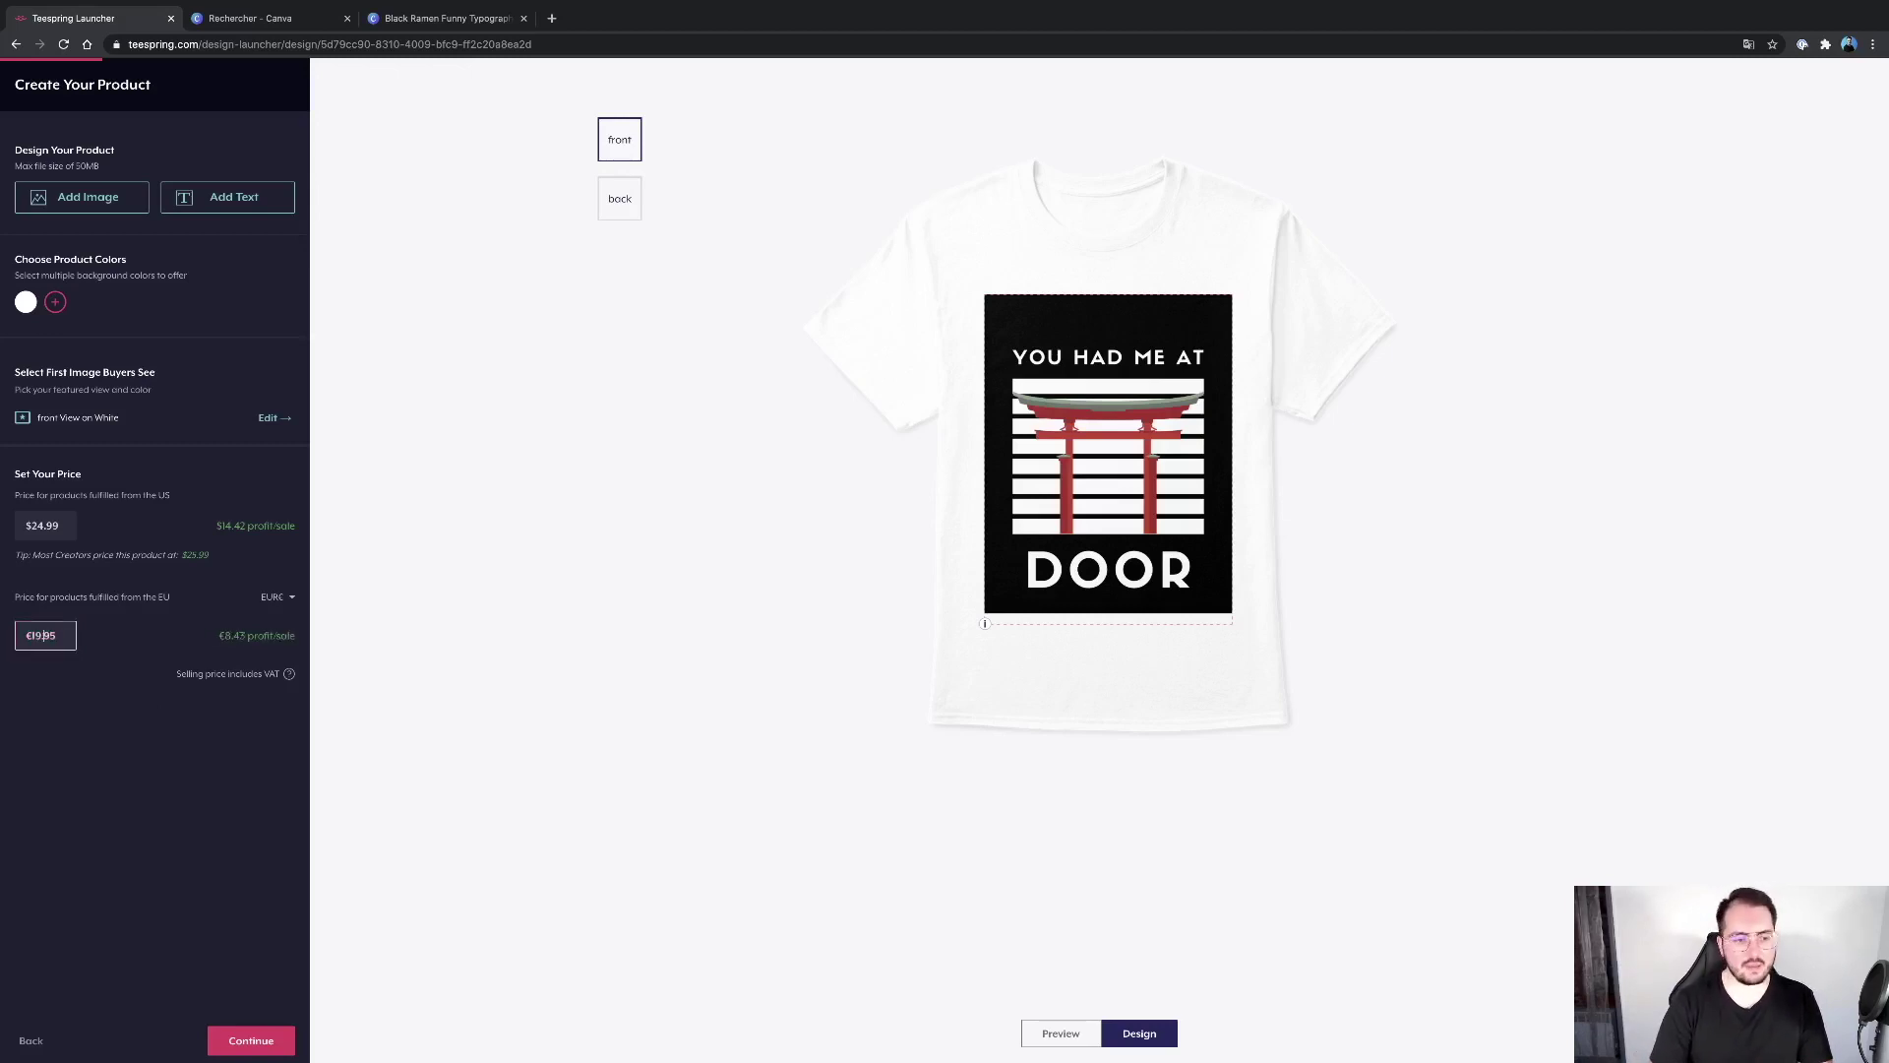
click(502, 589)
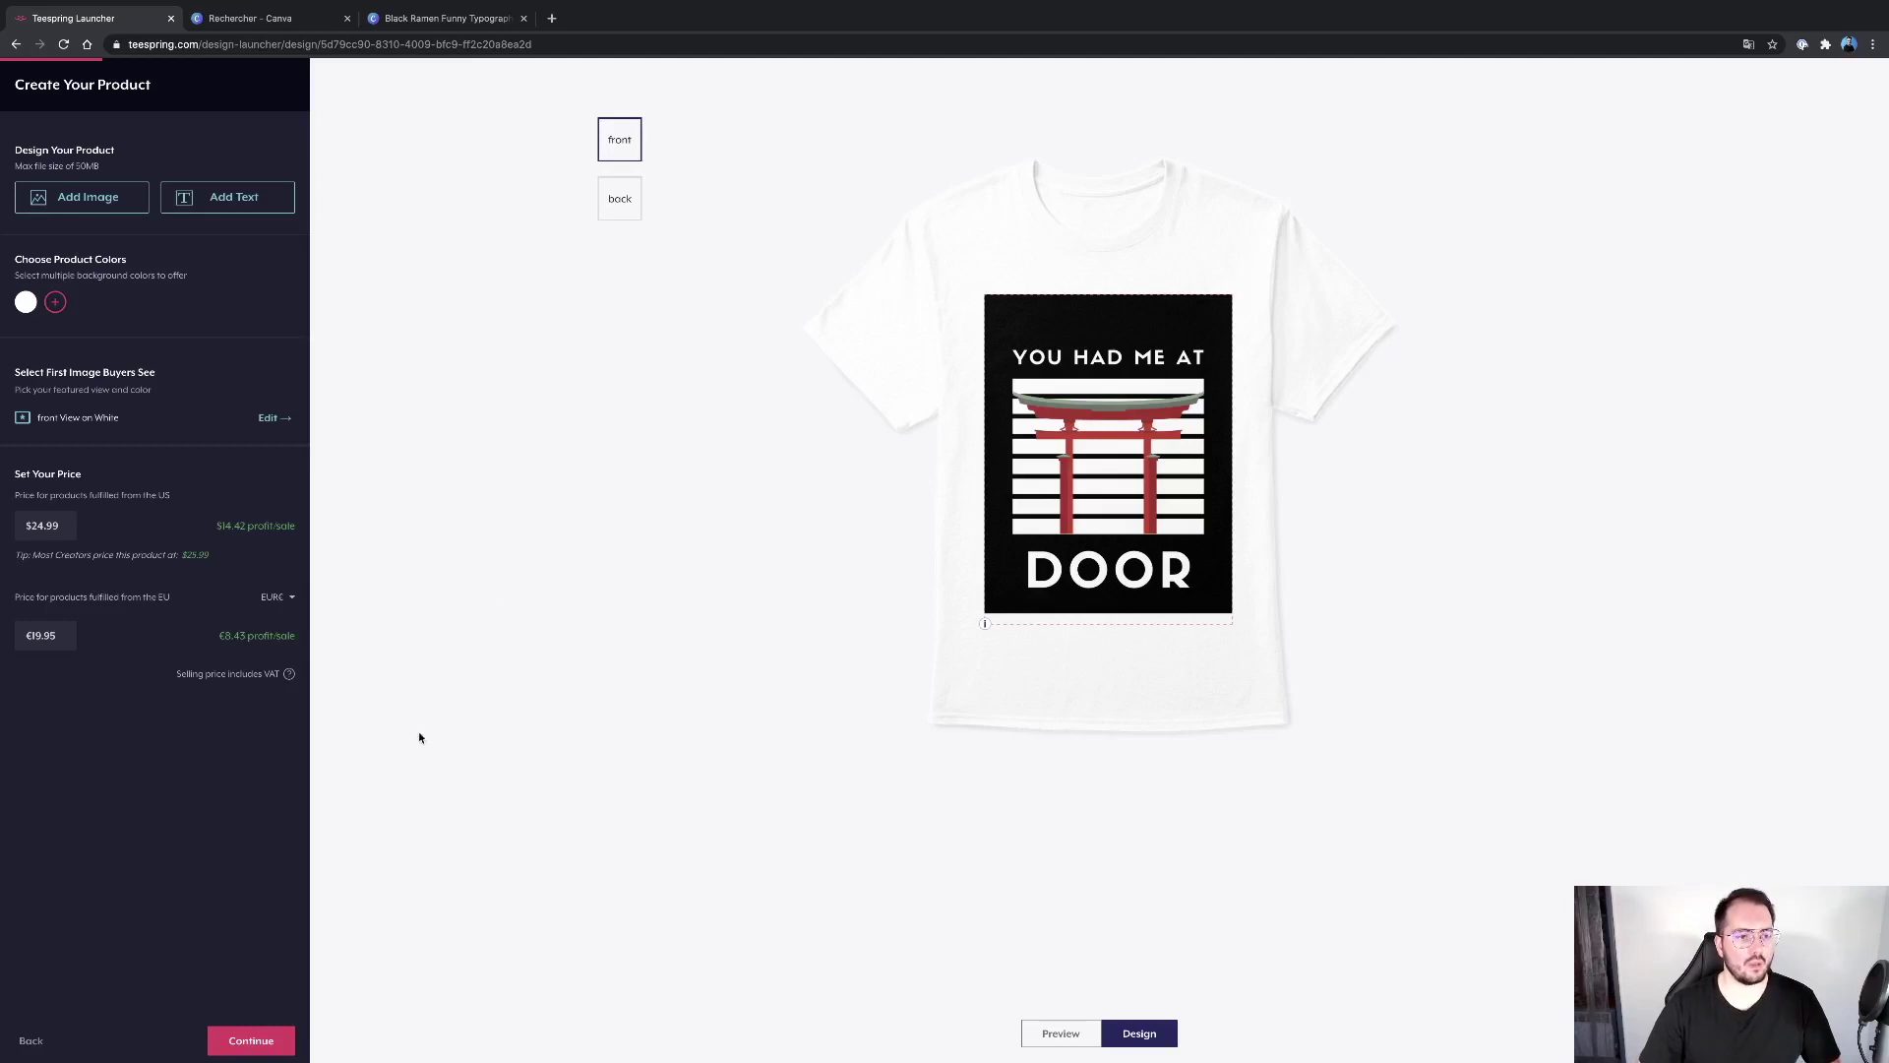
Step: Continue to the additional products stage and look over the apparel offered with the design
click(283, 1041)
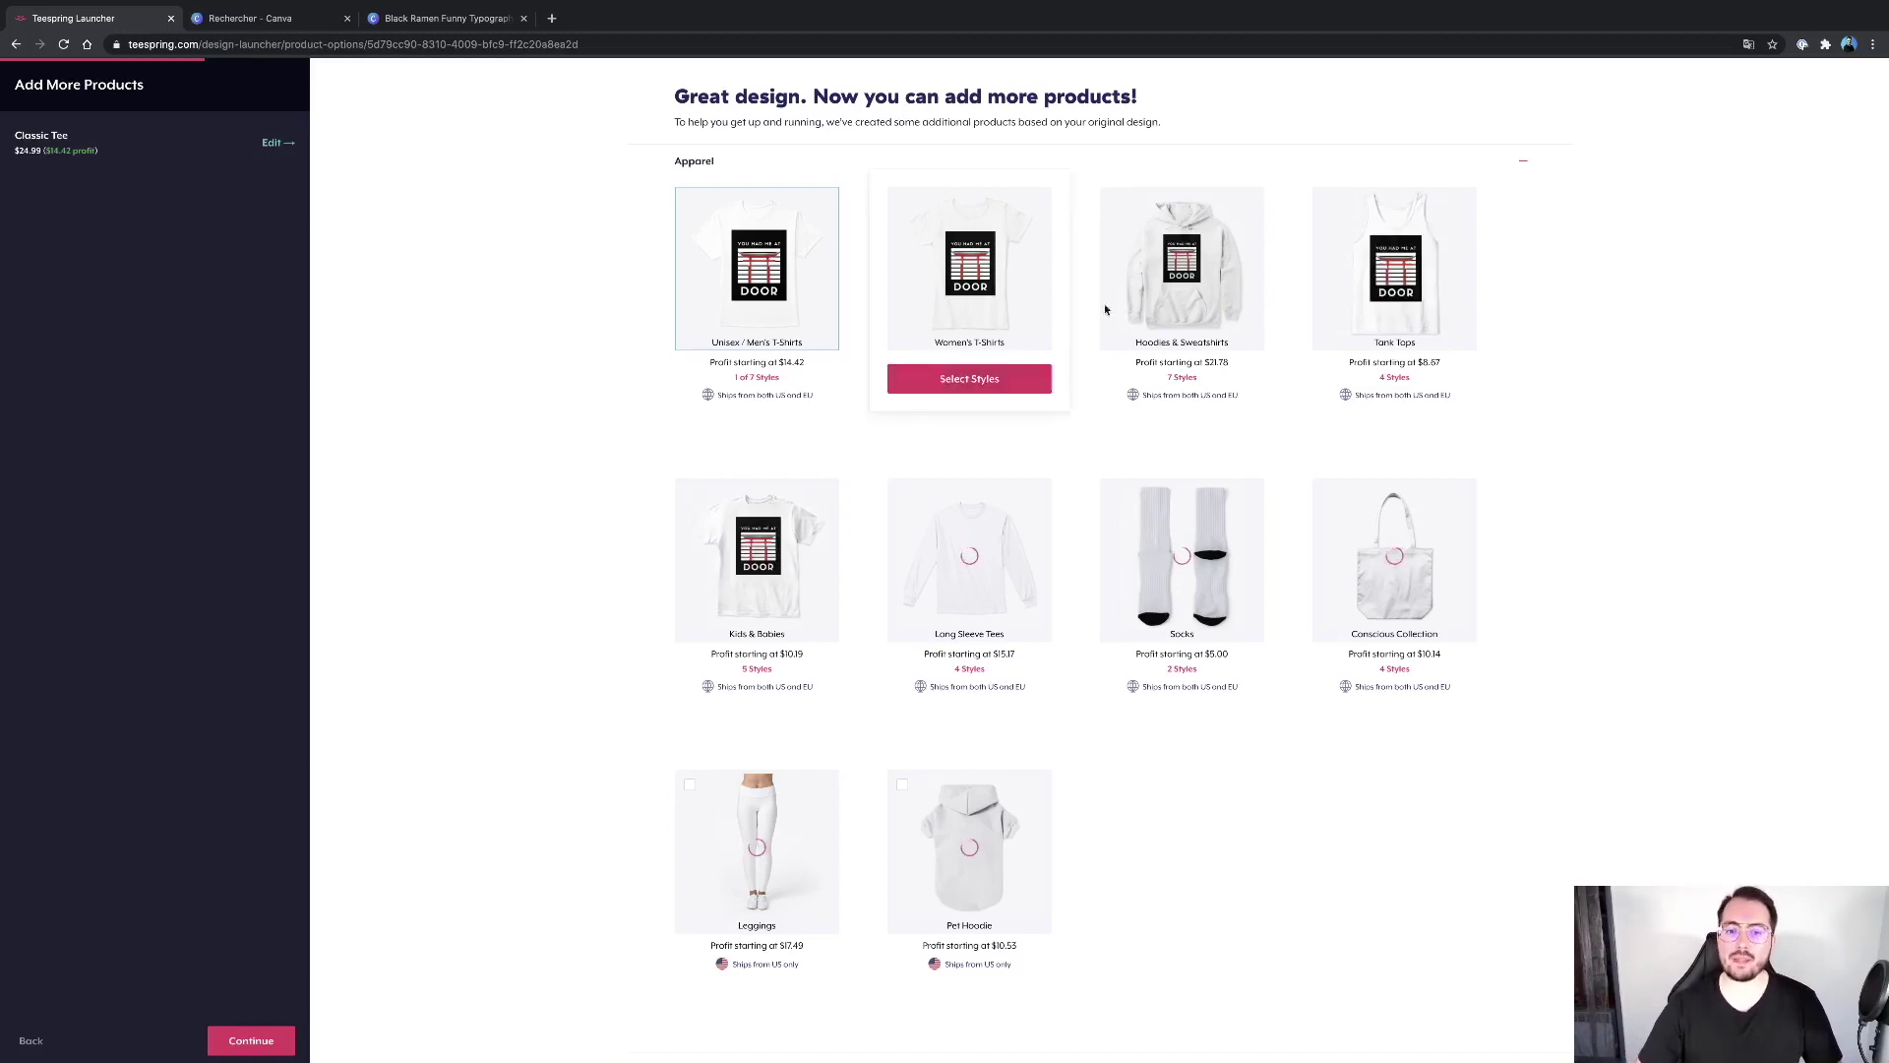
mouse_move(1056, 377)
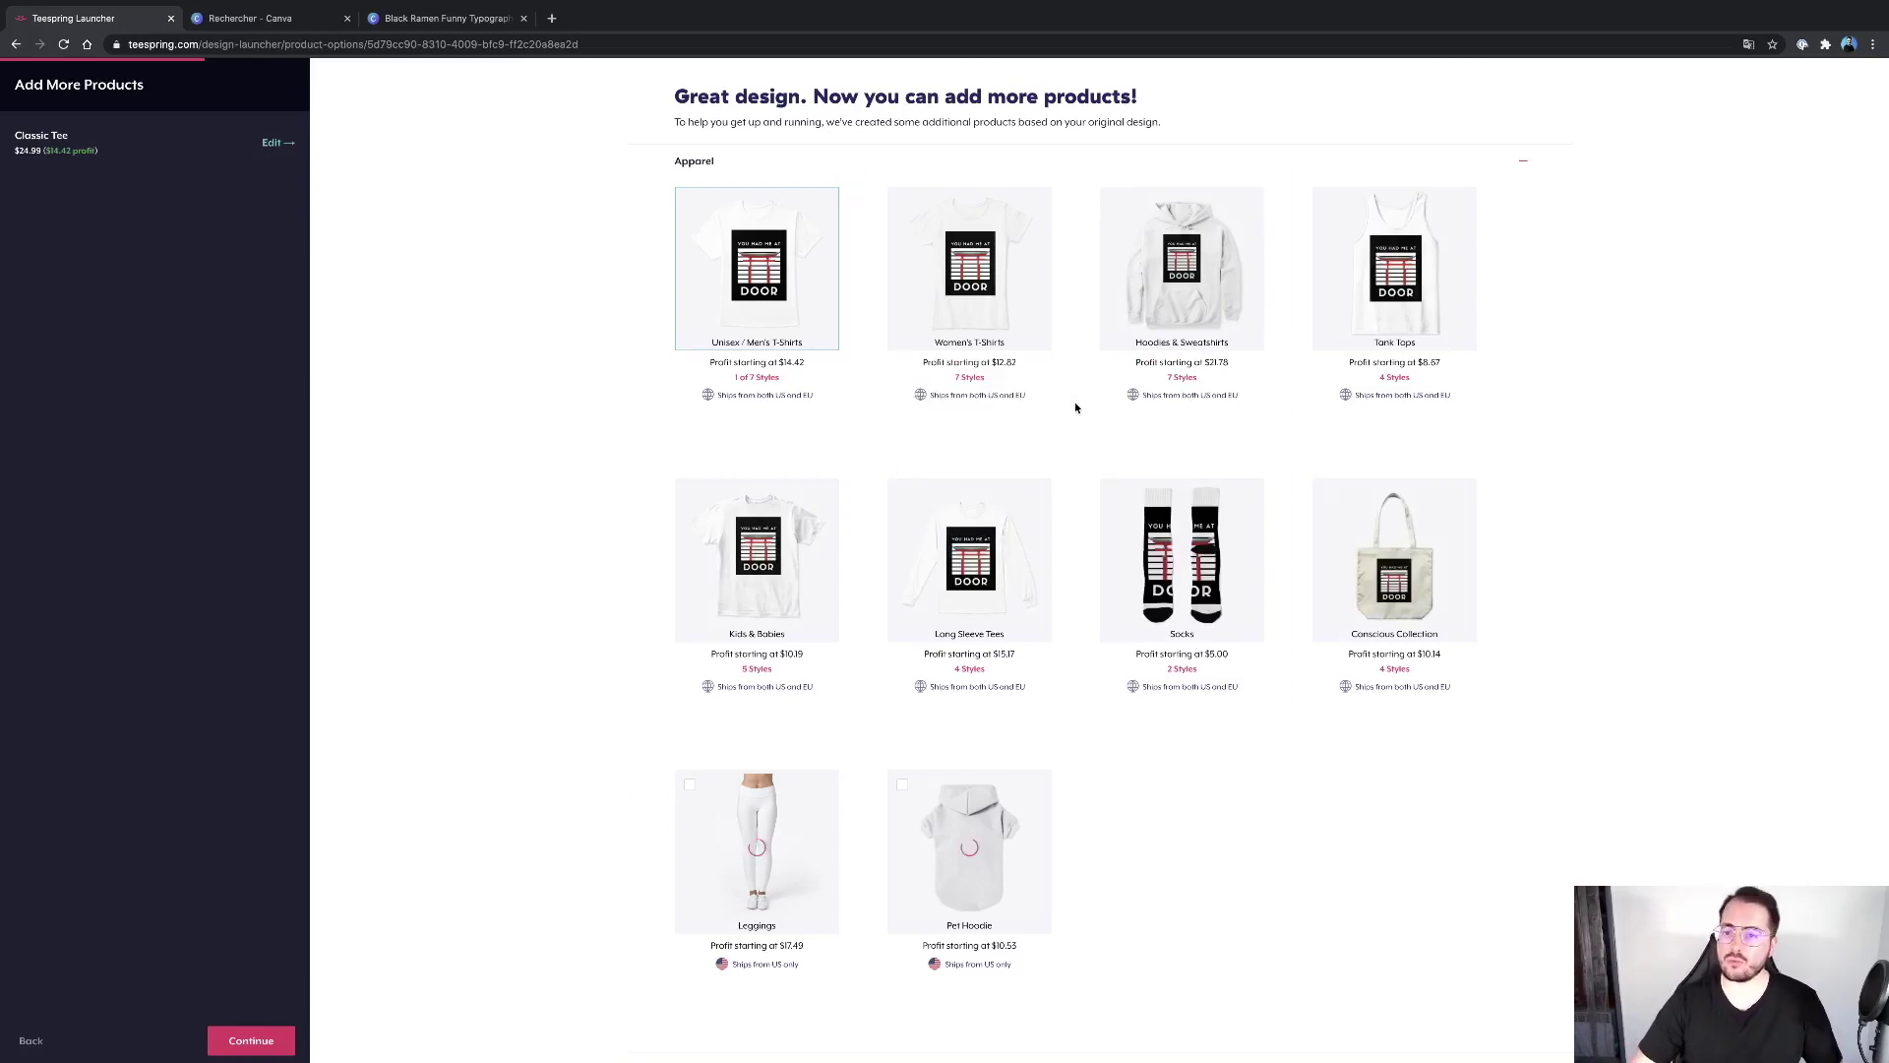
mouse_move(1406, 309)
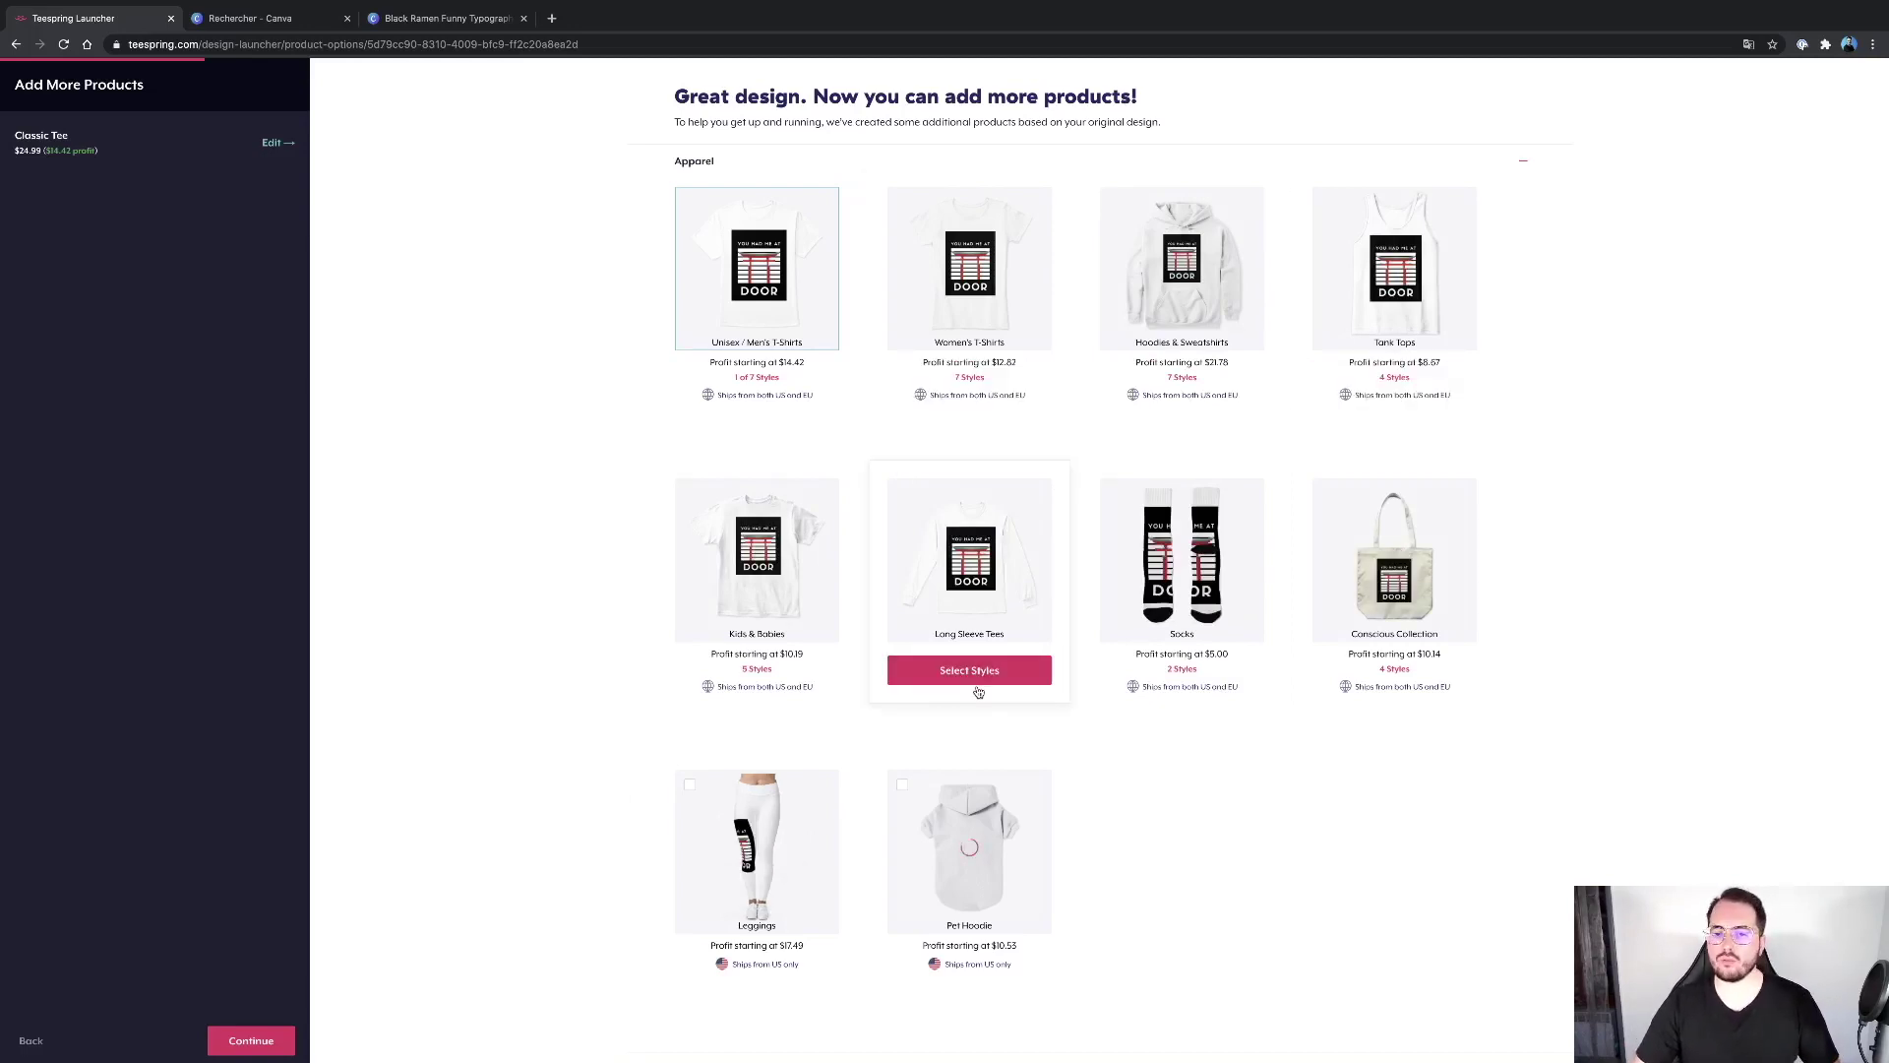
mouse_move(1249, 610)
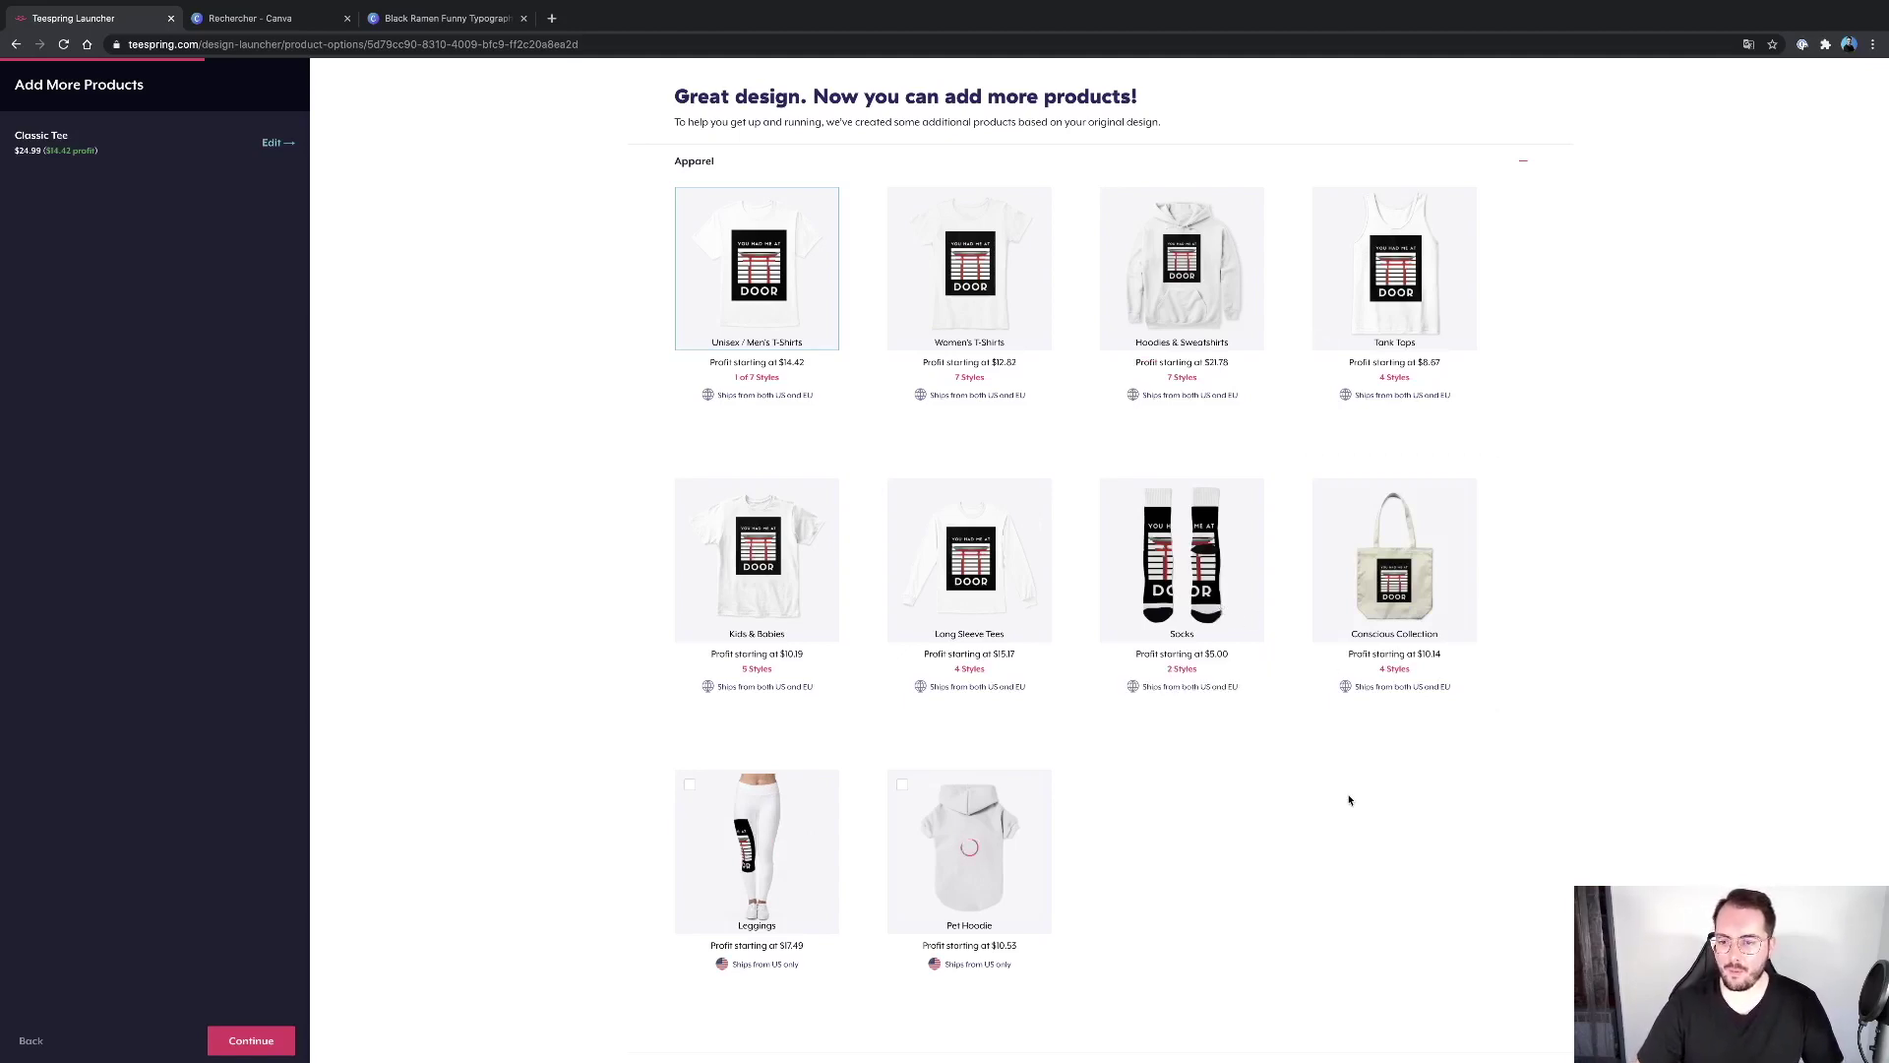
scroll(1350, 800, down, 1)
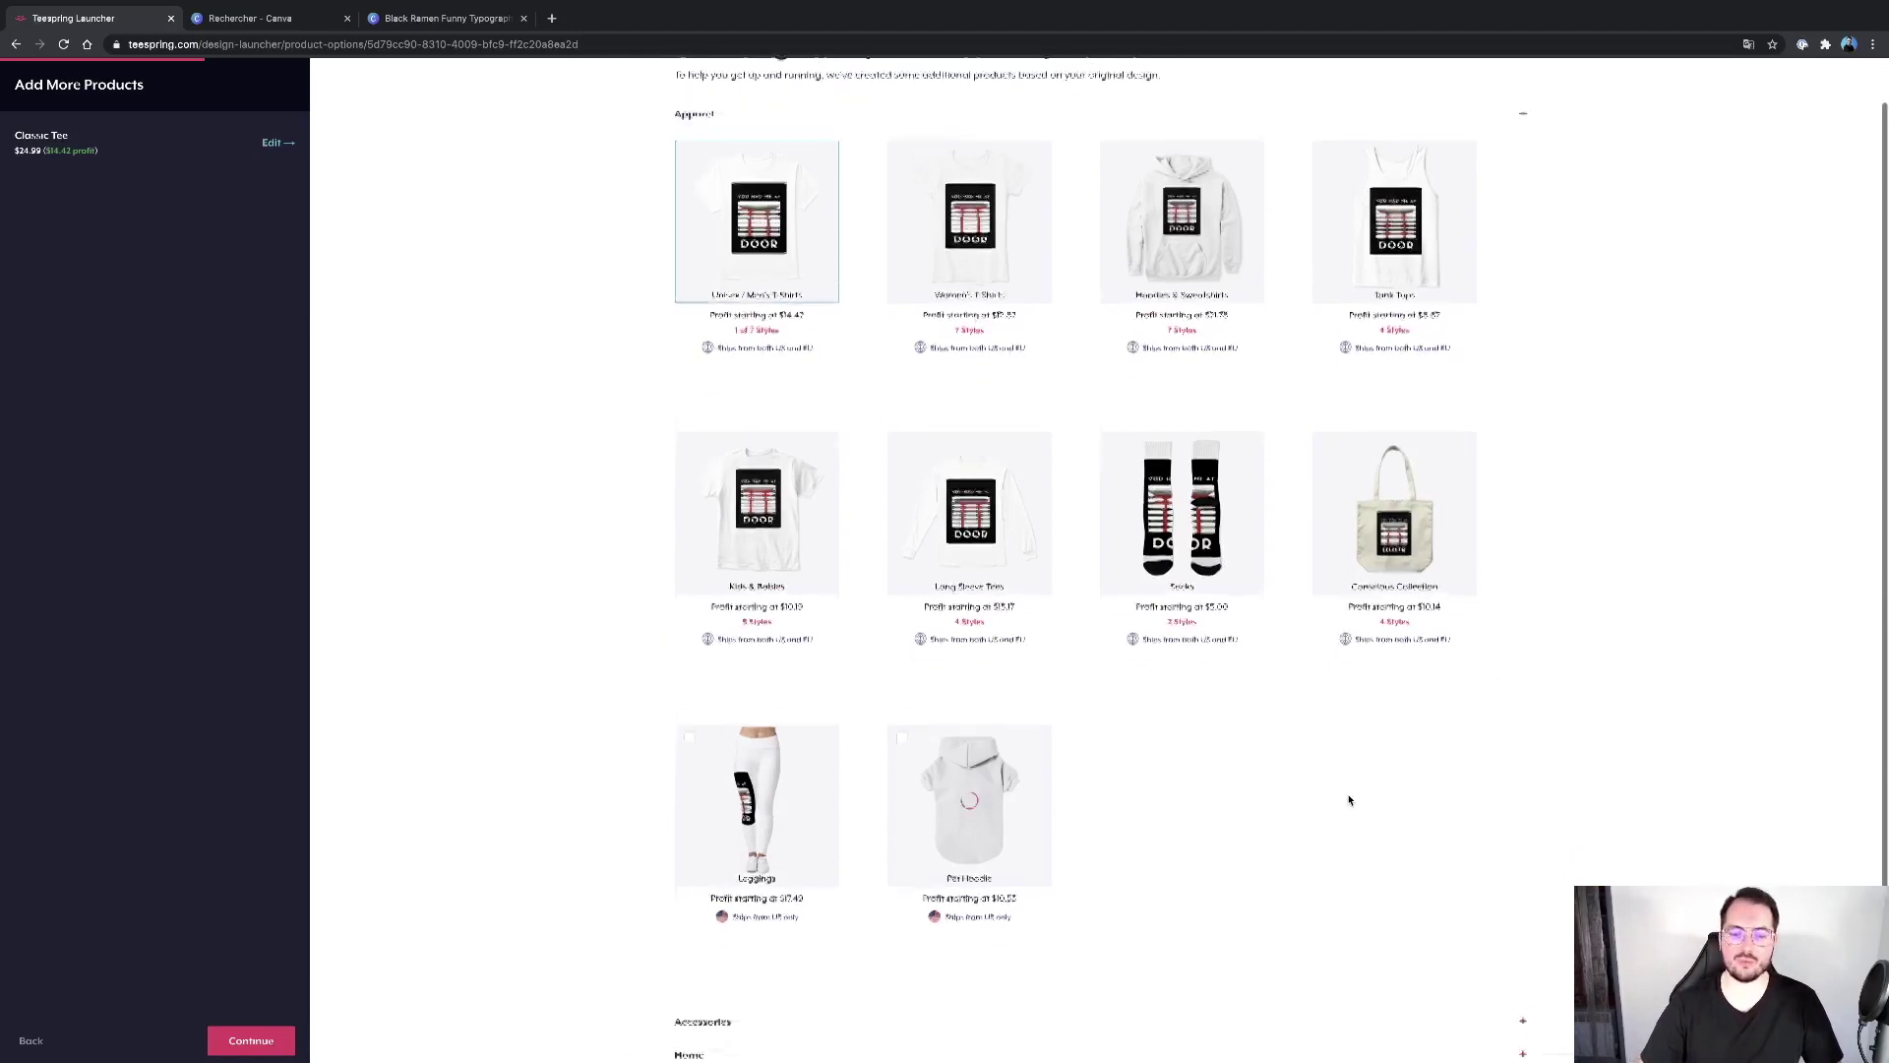
mouse_move(743, 744)
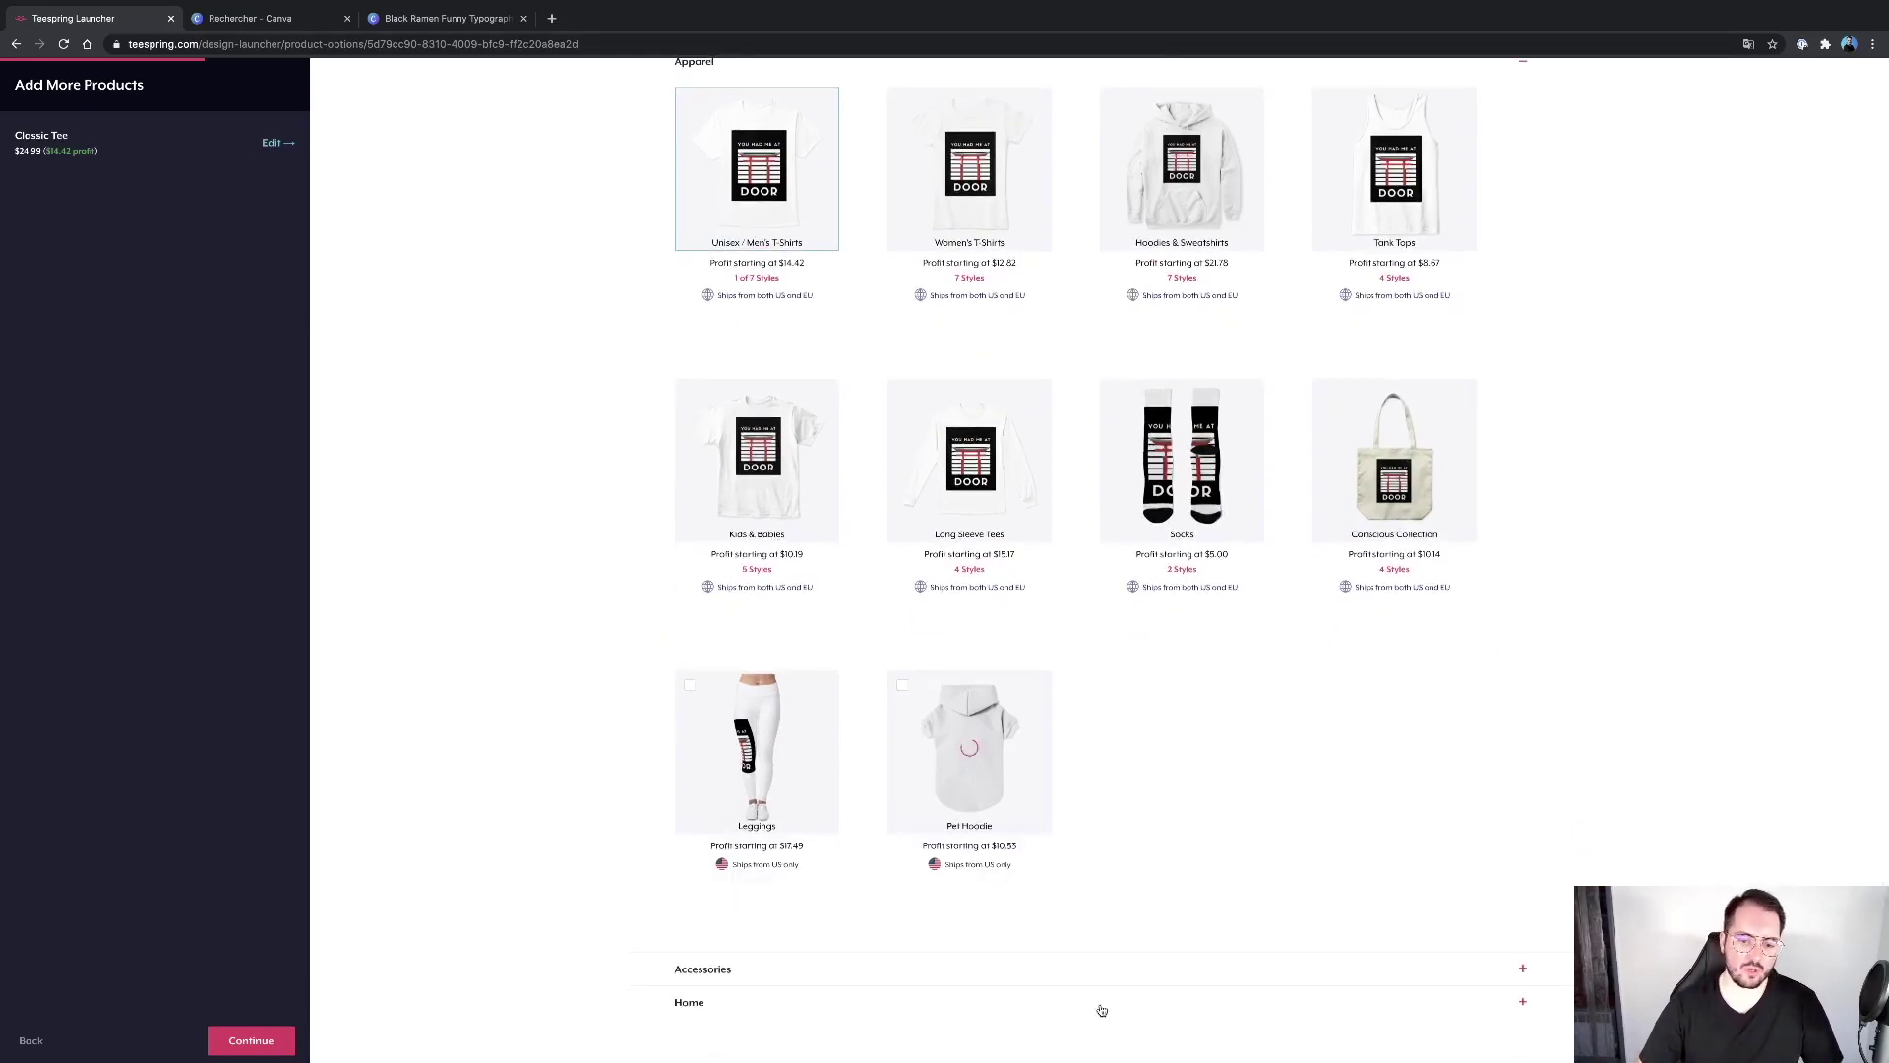
Step: Open the Classic Pullover Hoodie from the Hoodies & Sweatshirts styles for editing
scroll(1316, 925, up, 1)
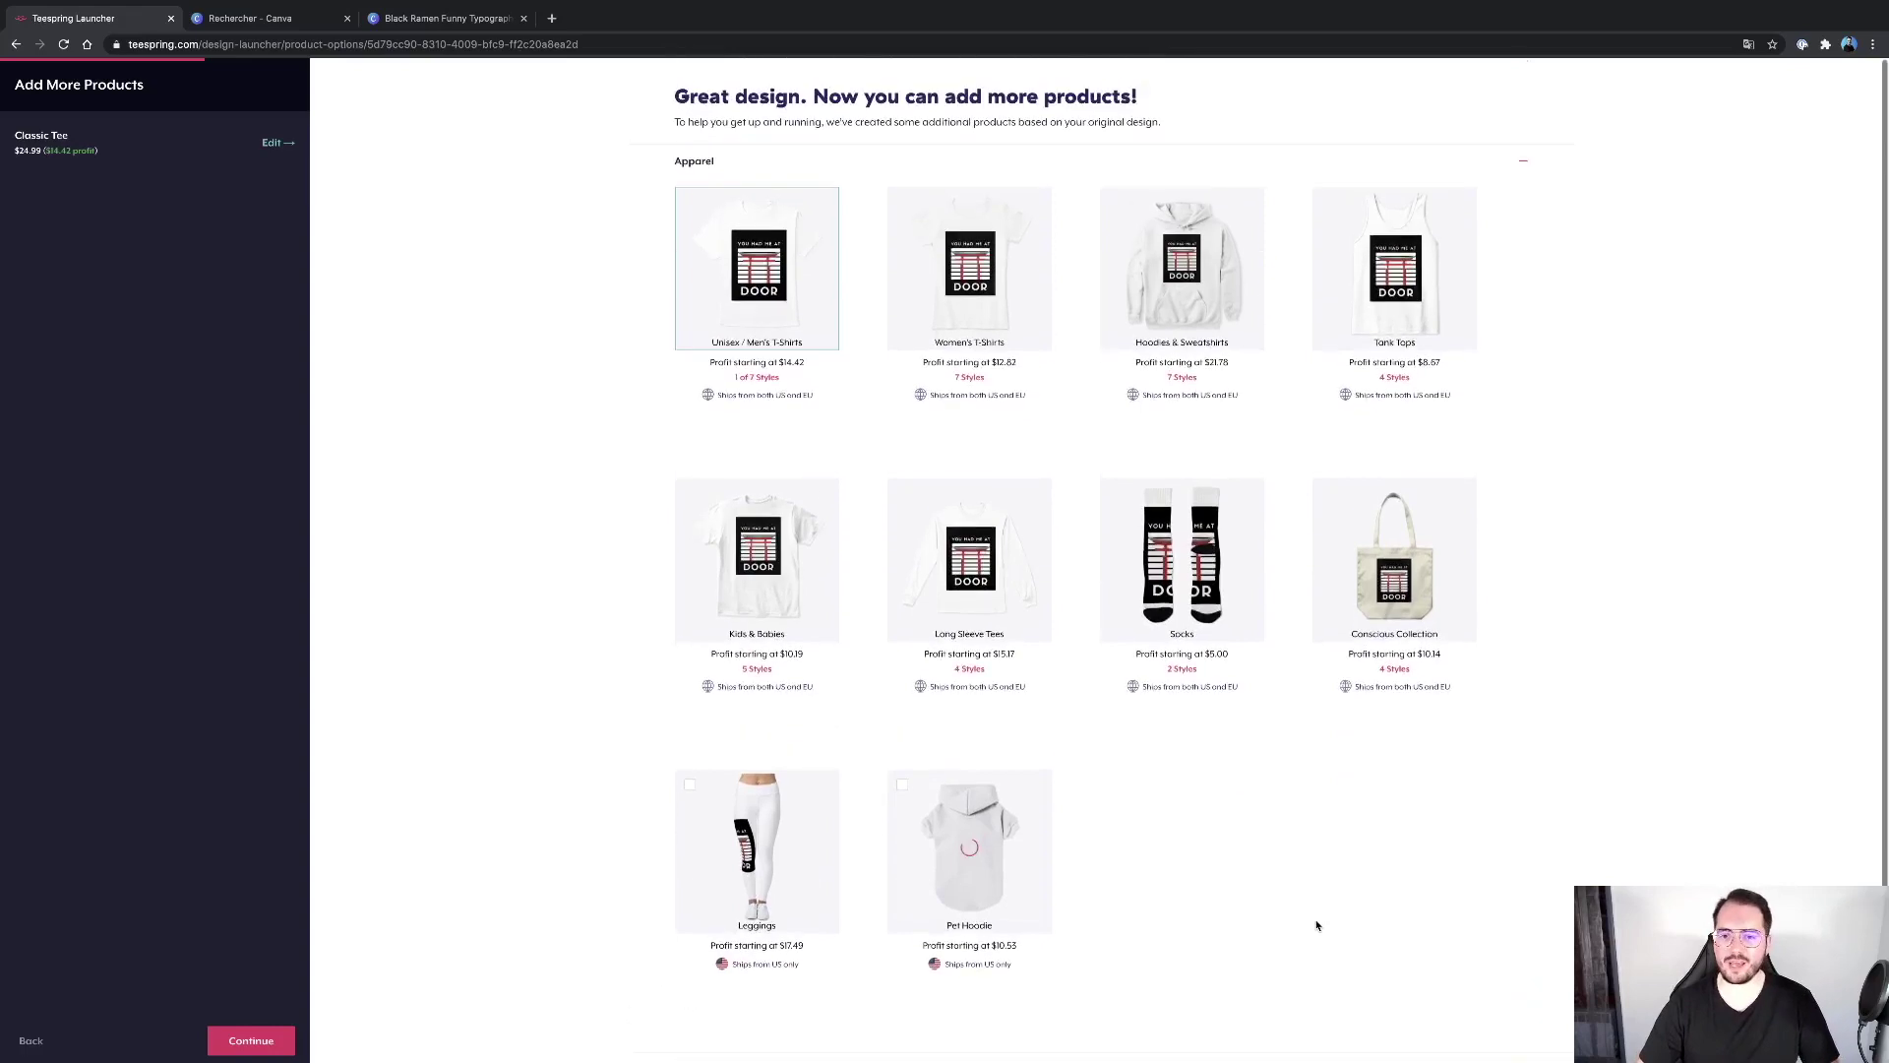
mouse_move(1218, 290)
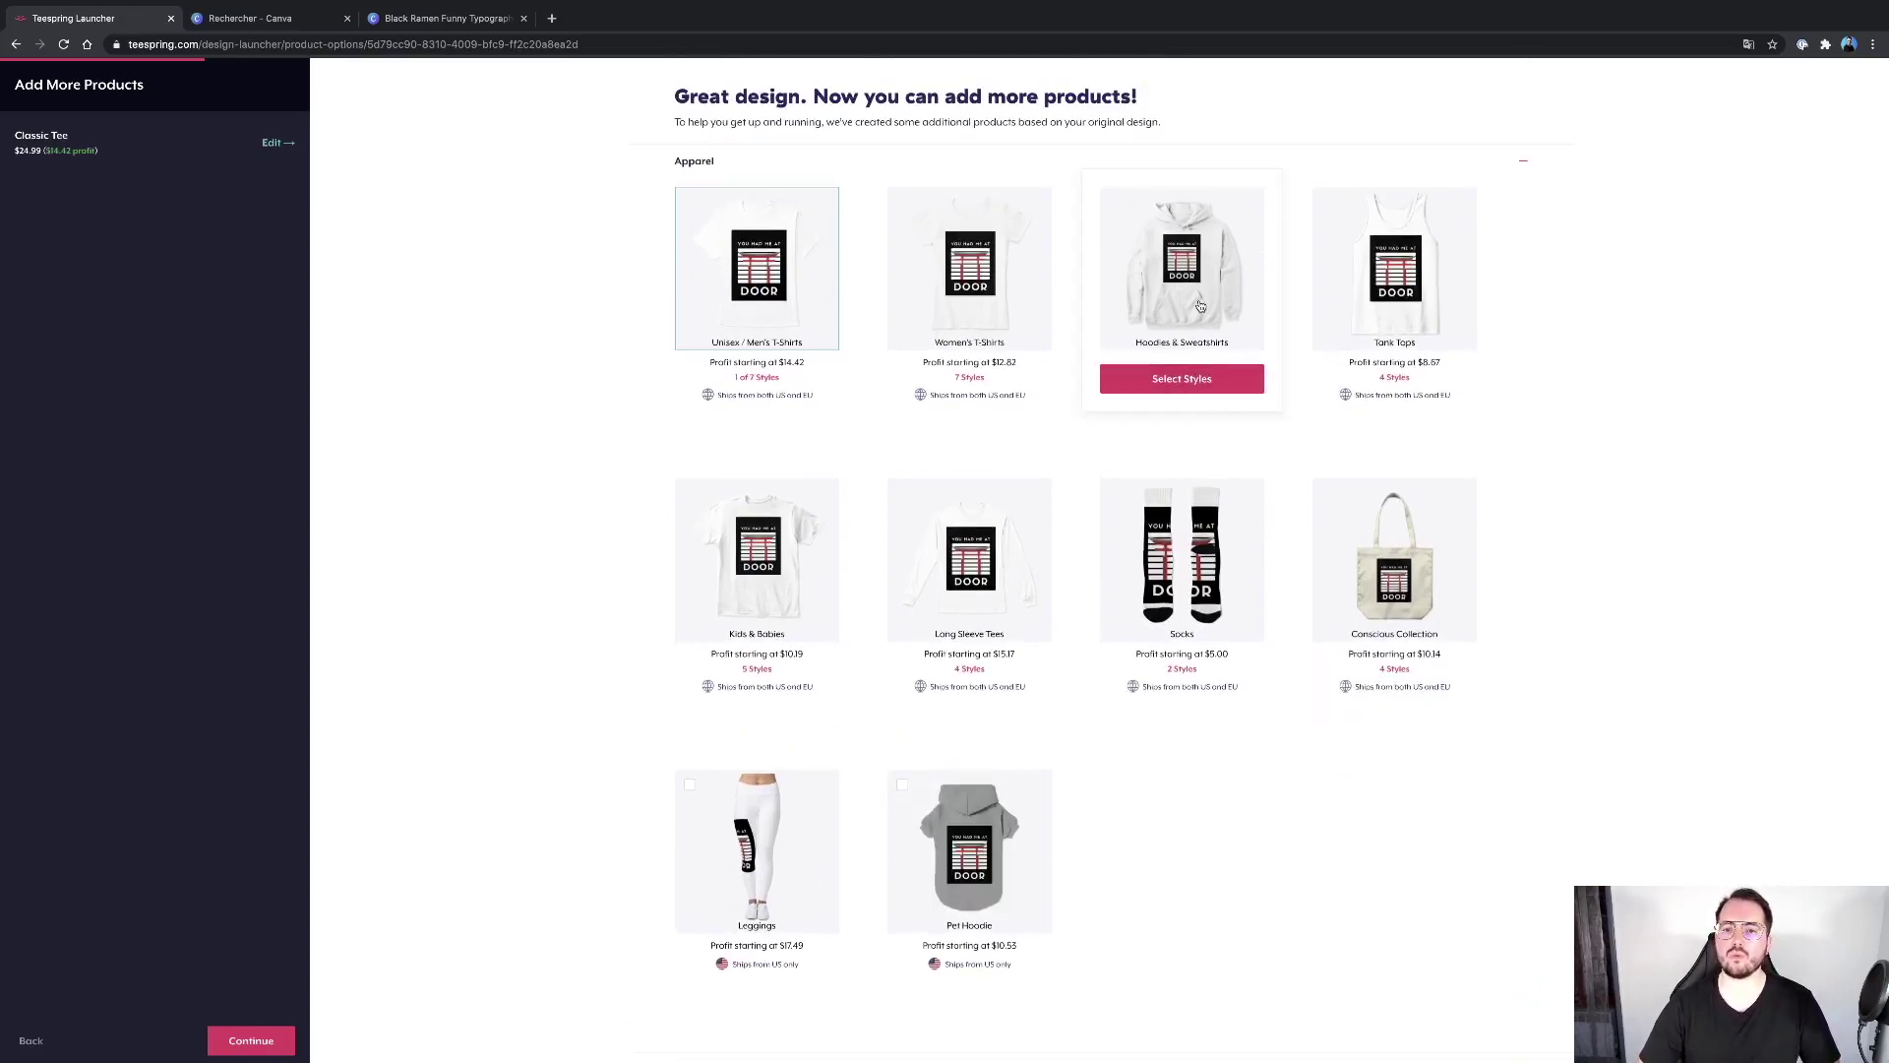
mouse_move(1343, 643)
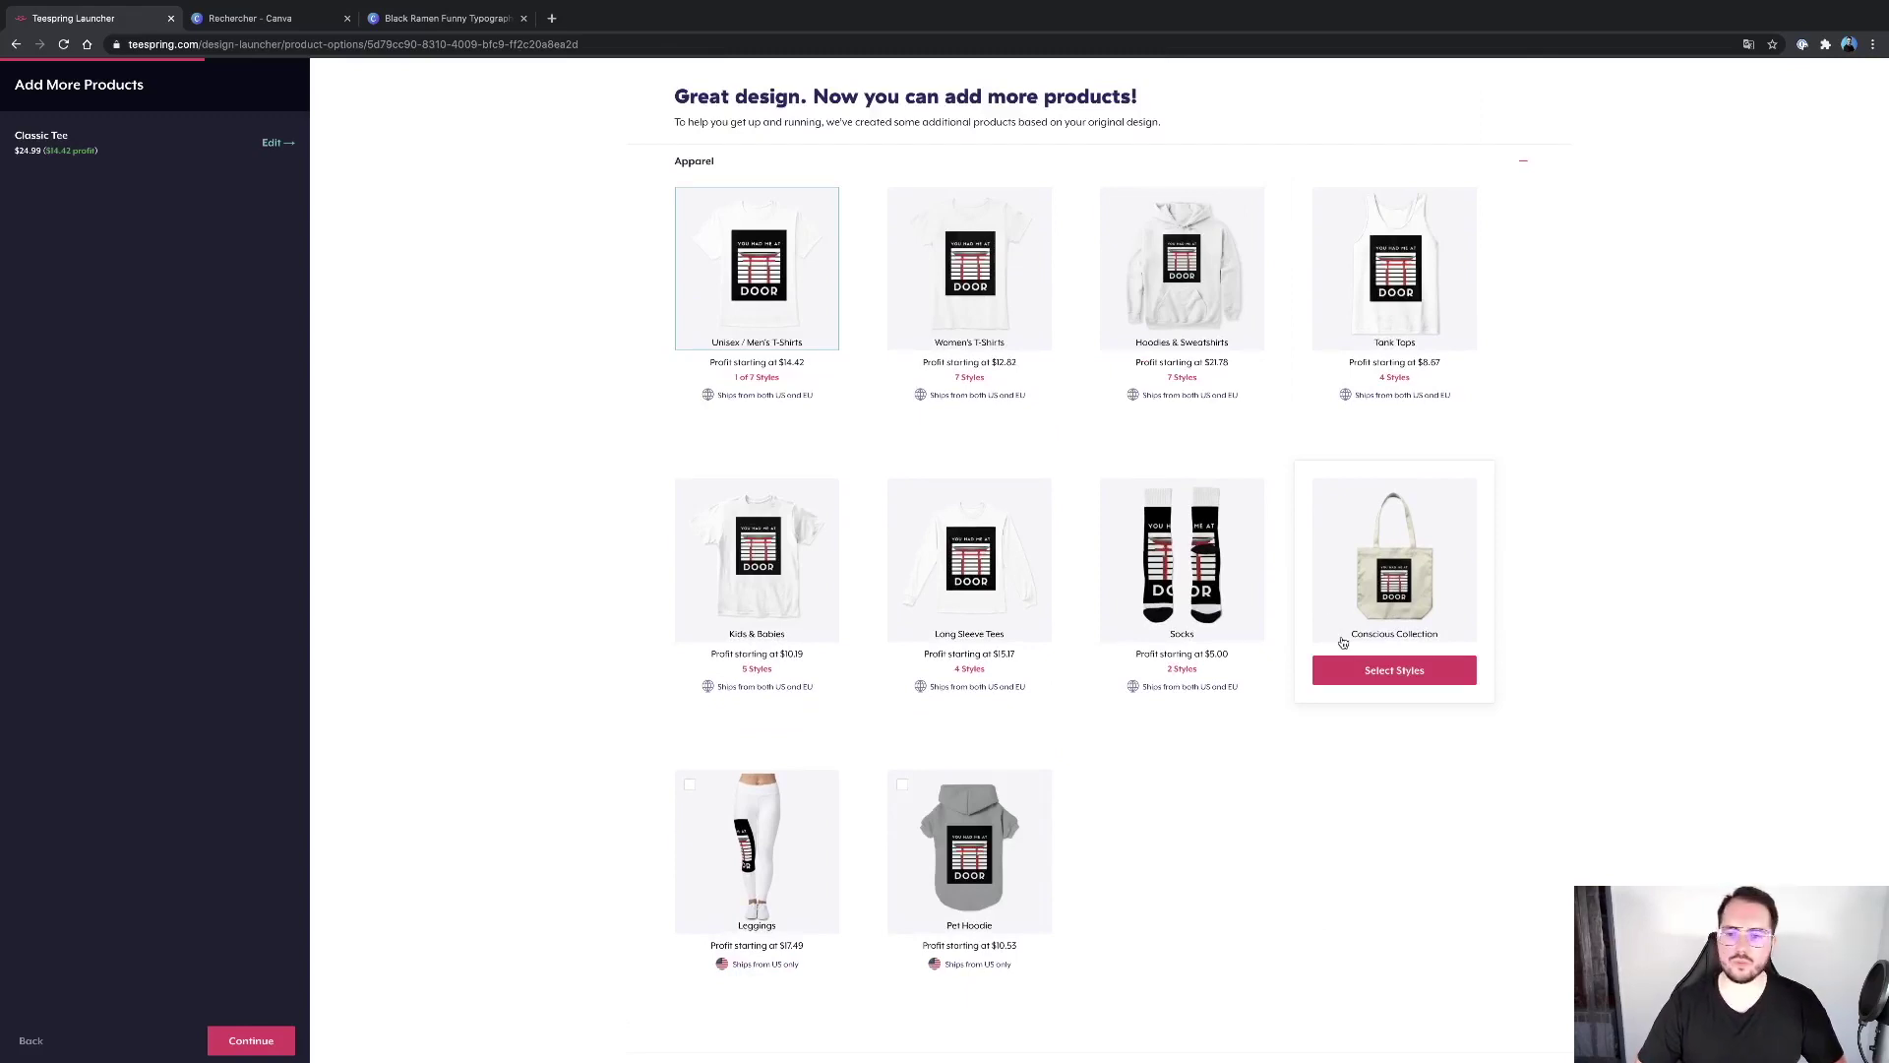
click(1185, 377)
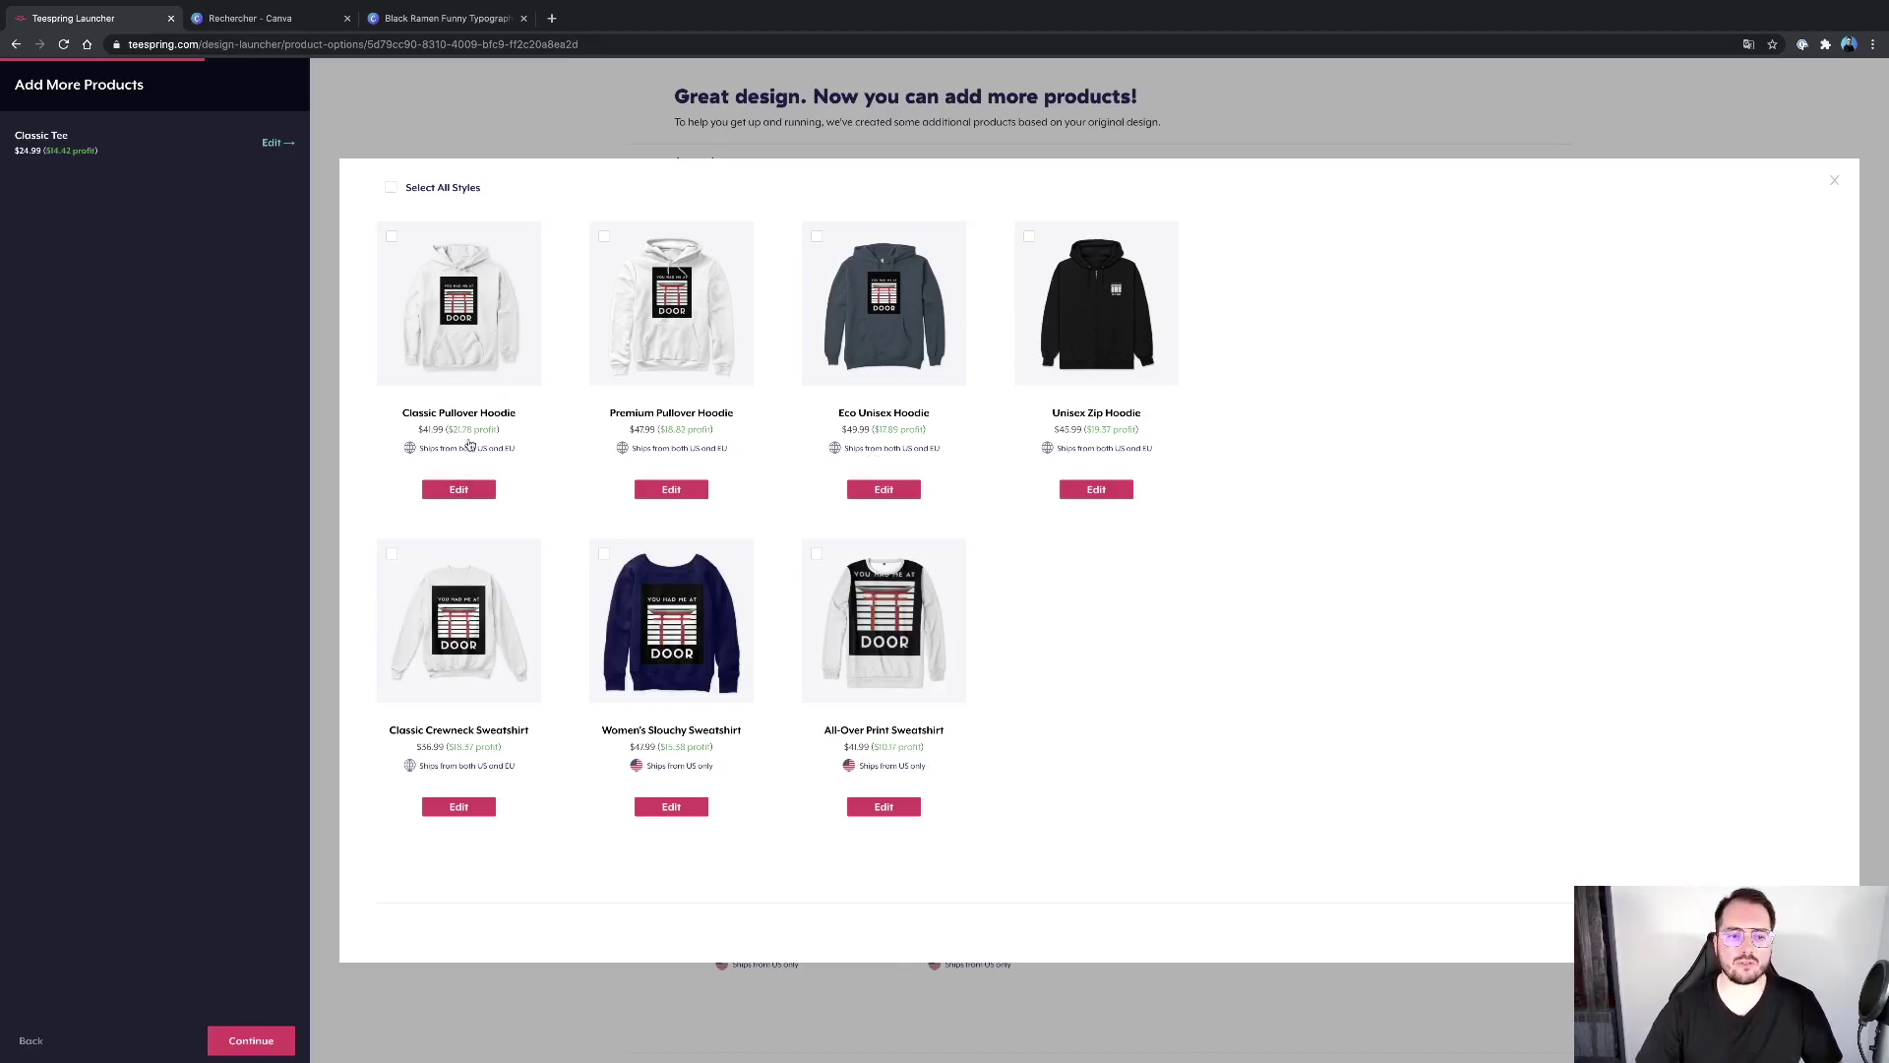
click(469, 497)
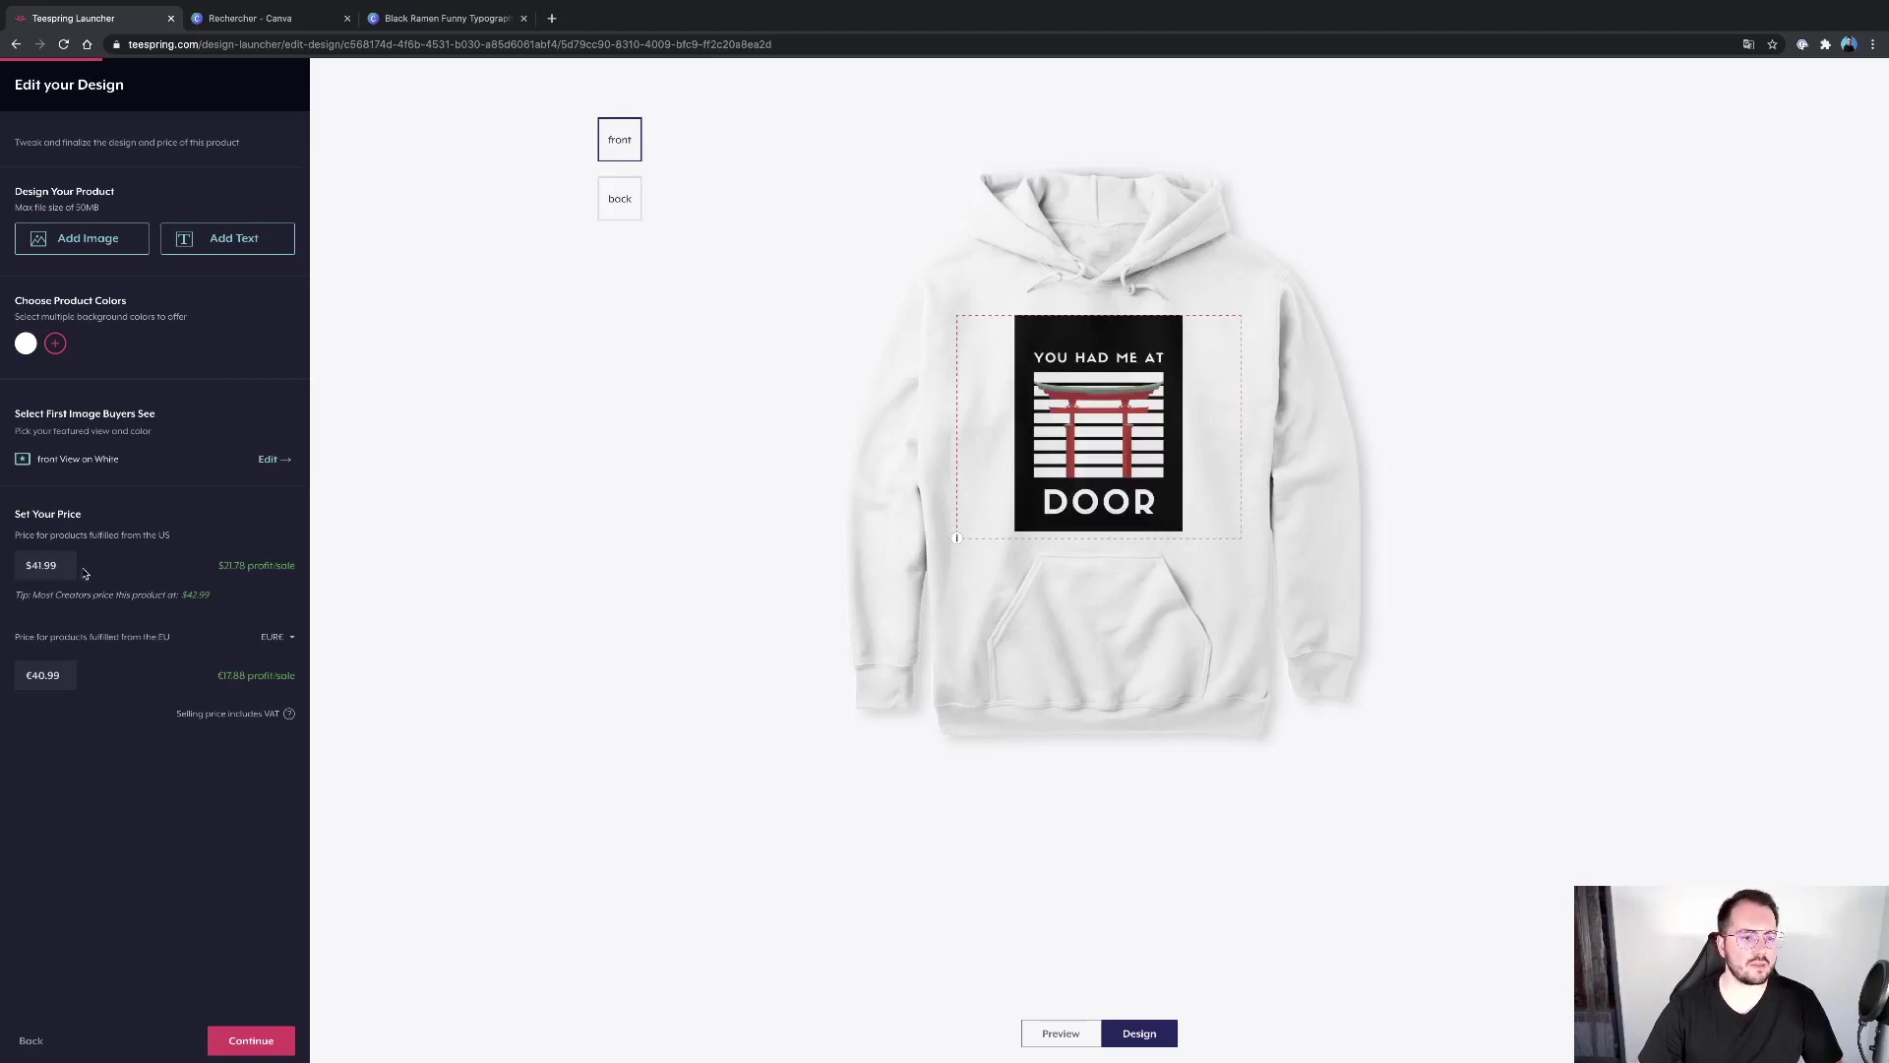
Step: Set the hoodie's price for products fulfilled from the EU to €39.99 and add it to the selected products
click(64, 677)
double_click(64, 677)
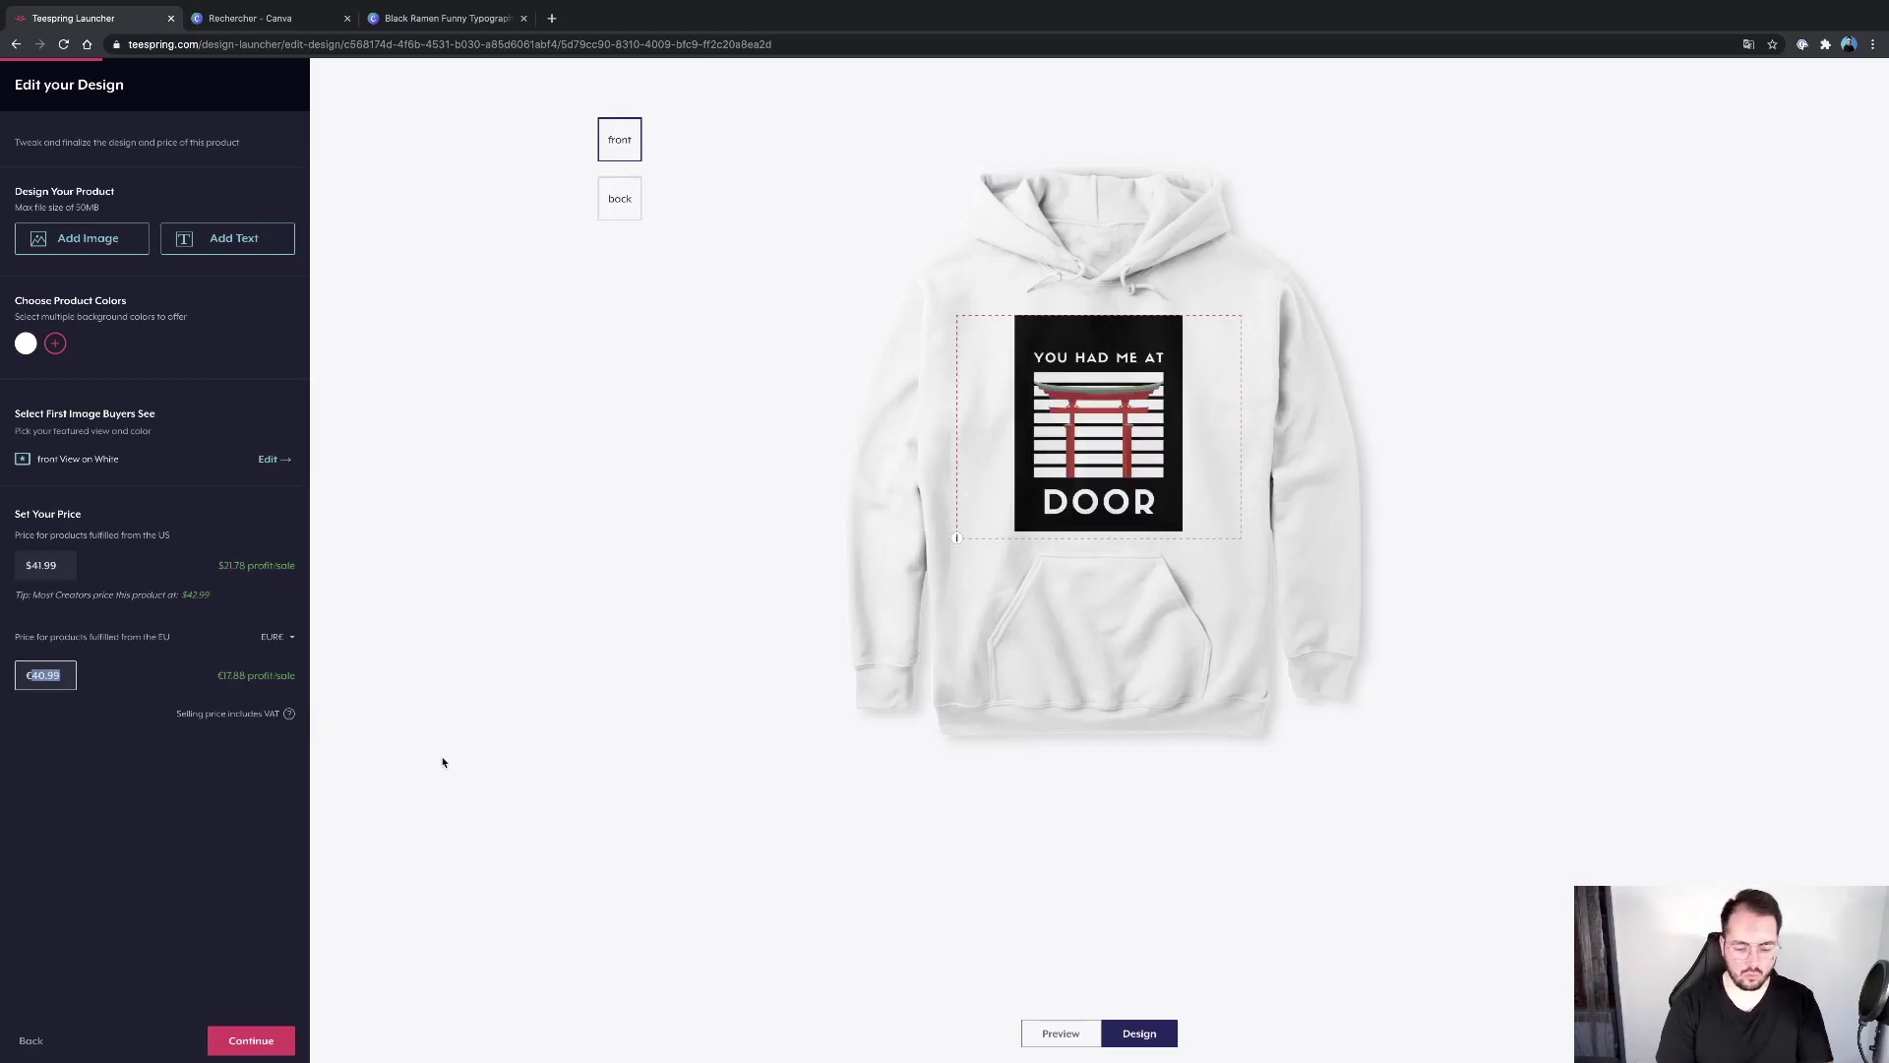
text(39)
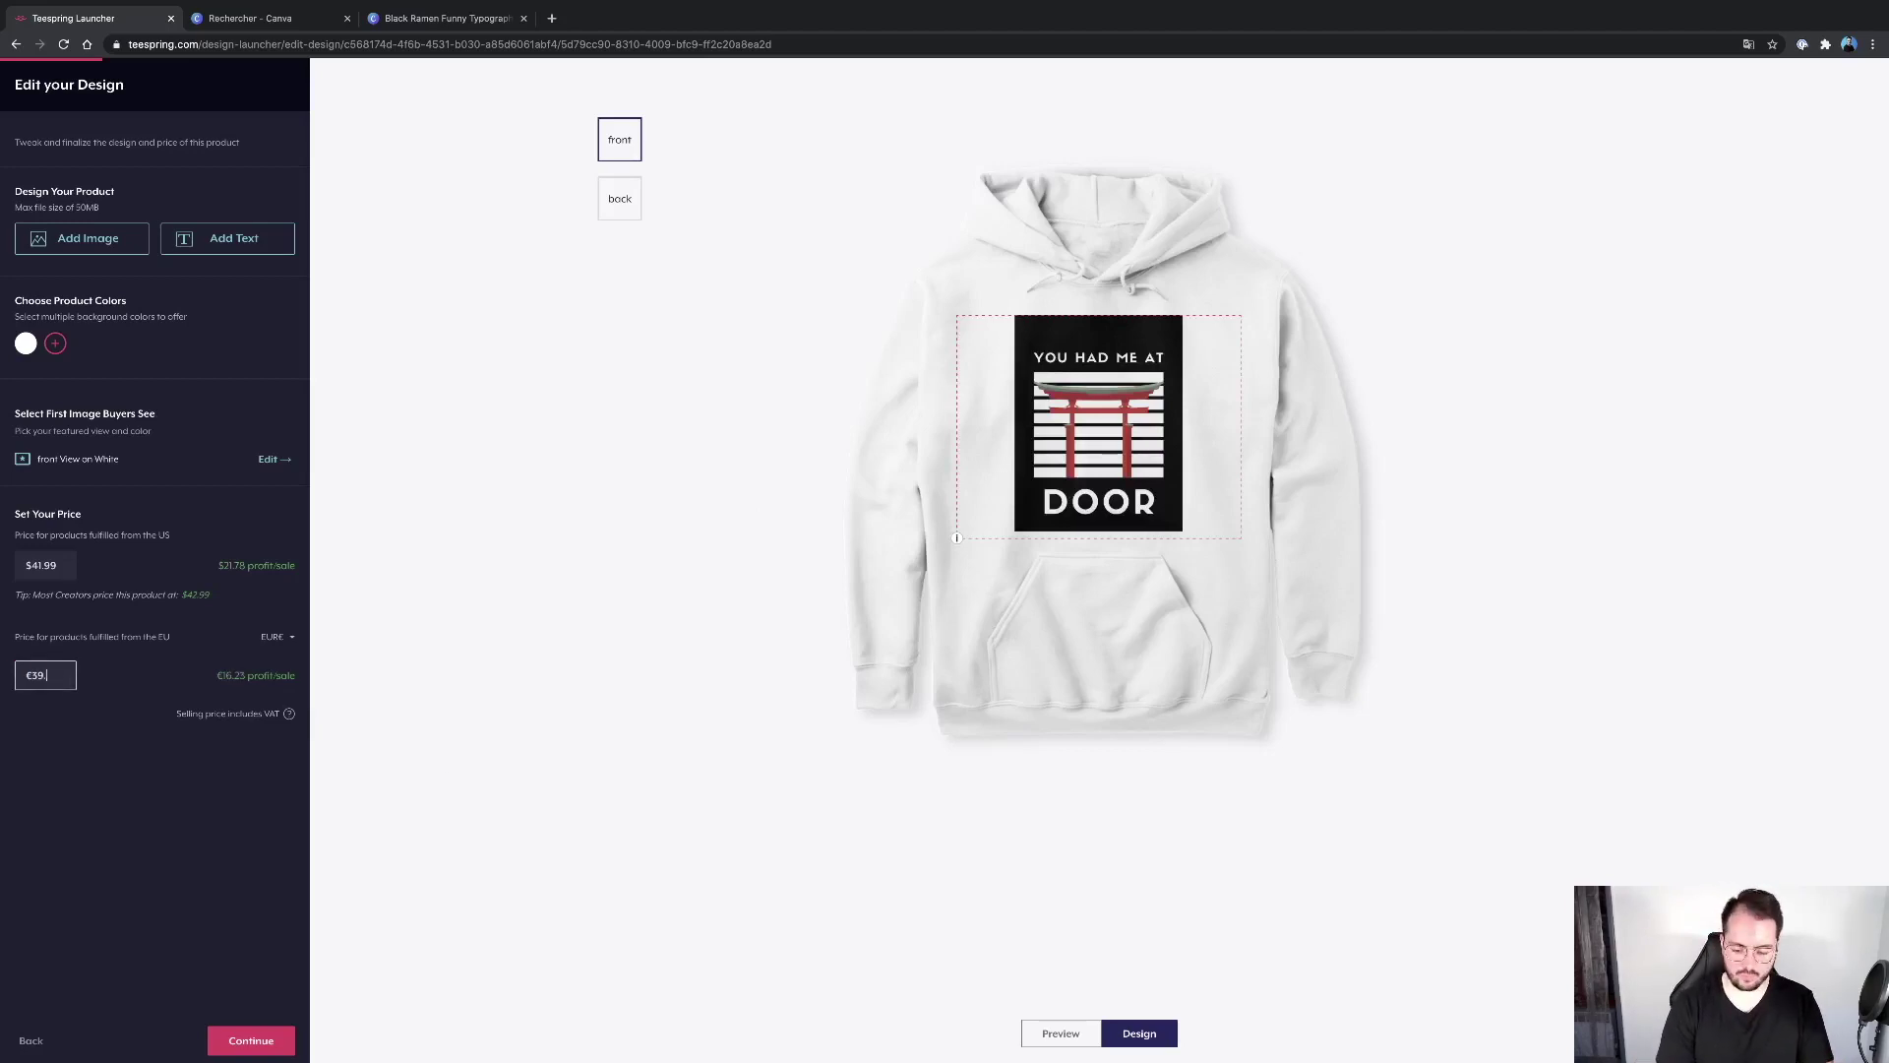
click(264, 847)
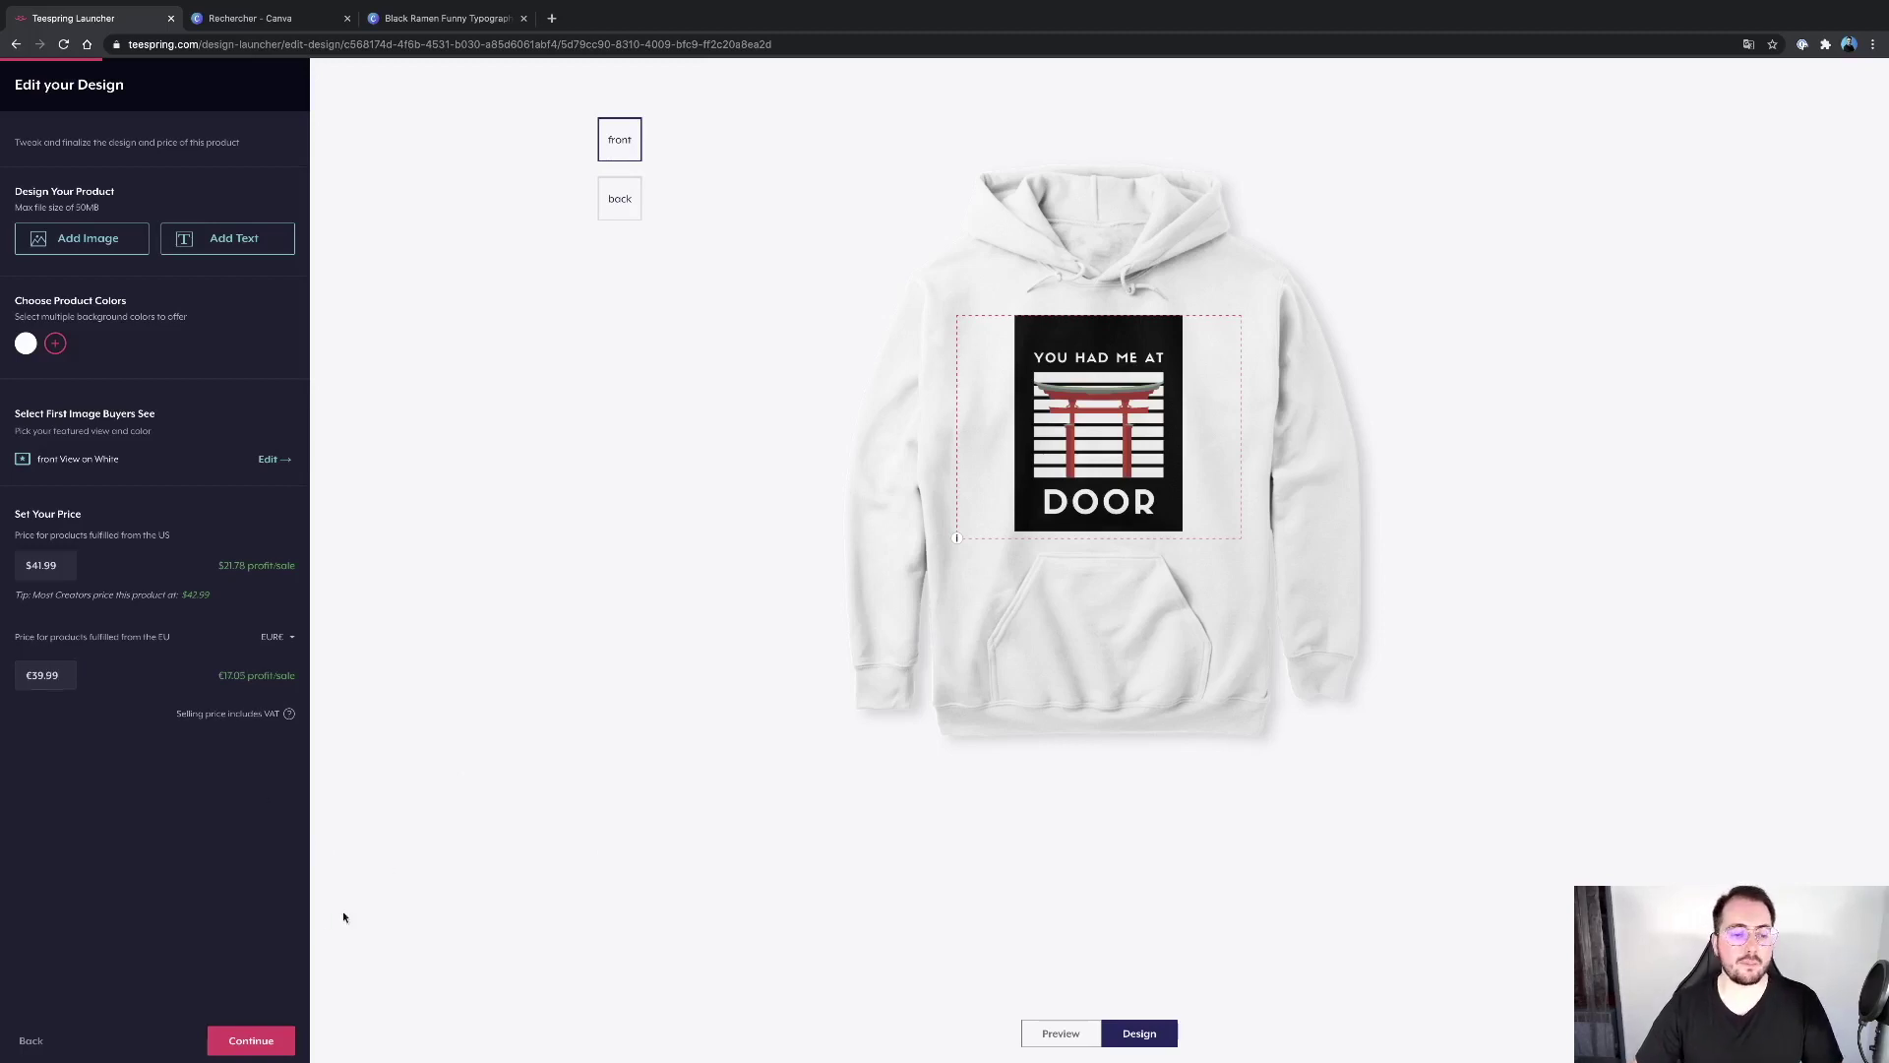
click(251, 1040)
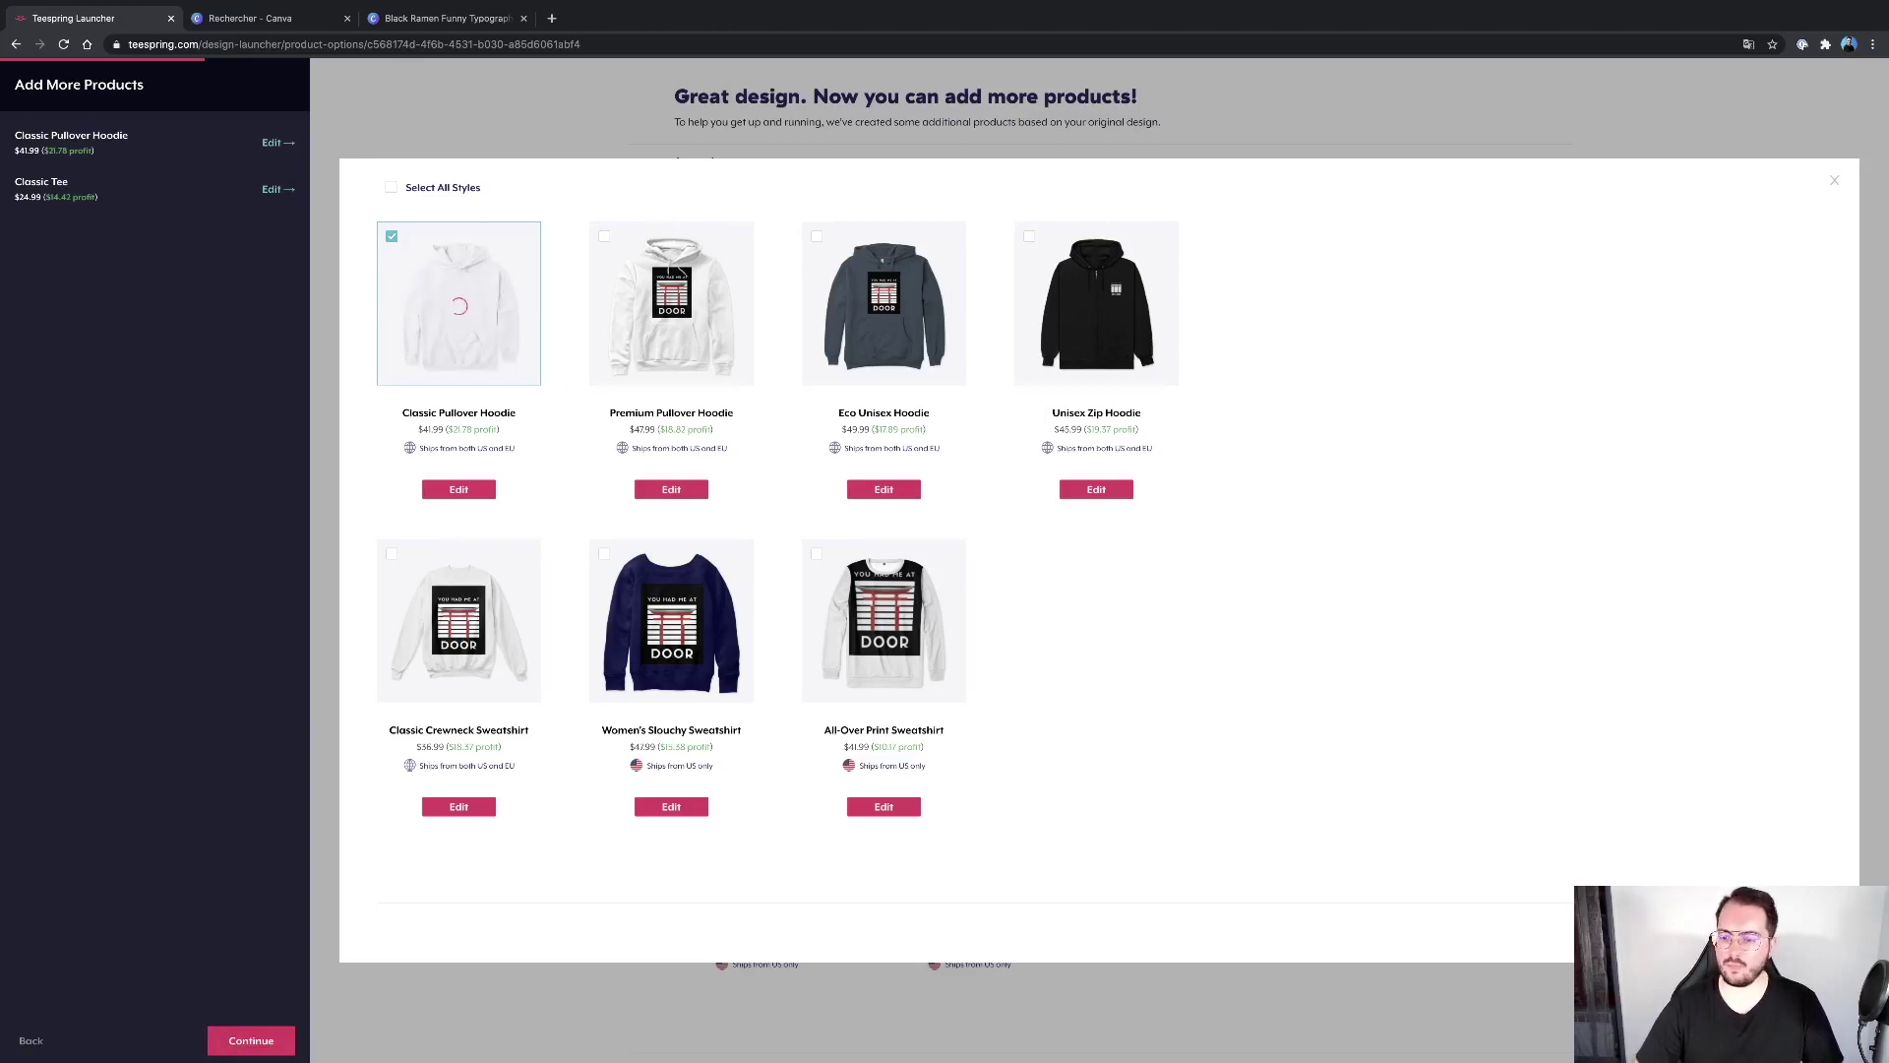
click(1834, 181)
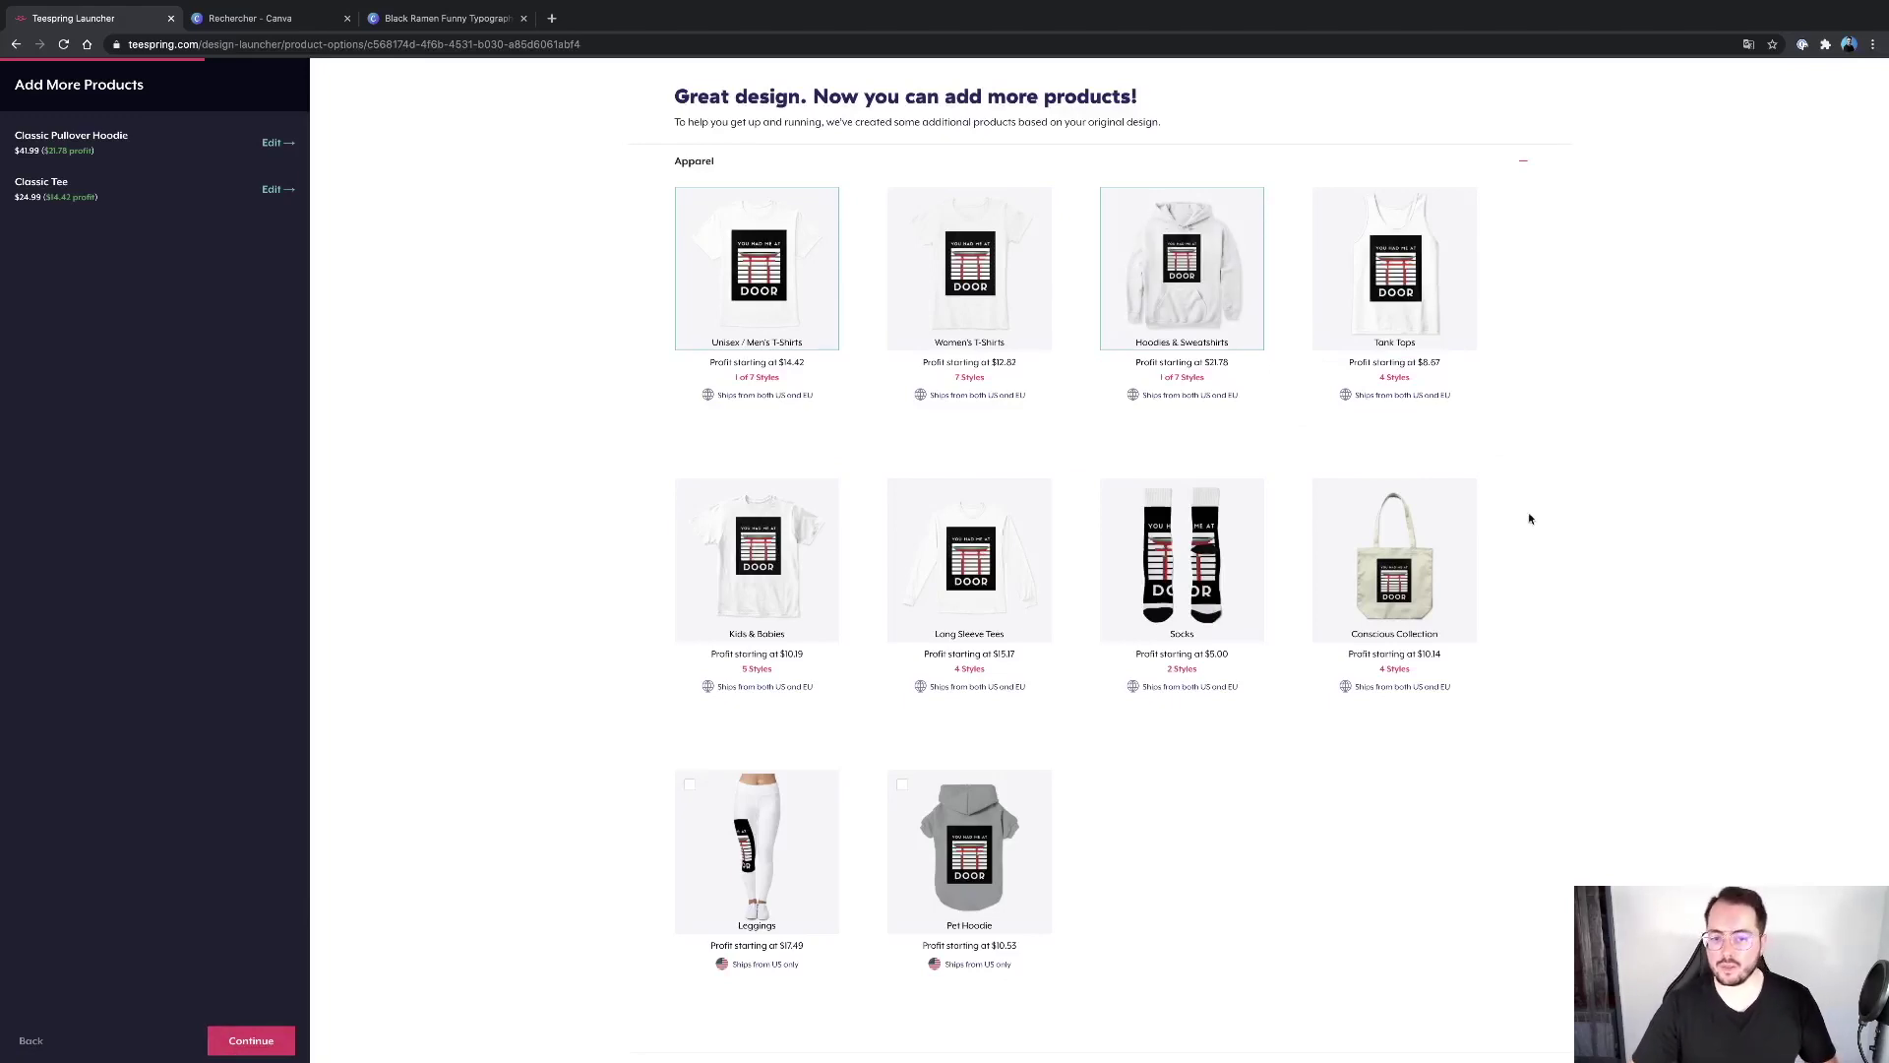
Step: Look over the remaining apparel and continue to the listing creation stage with only the tee and hoodie selected
scroll(885, 492, down, 1)
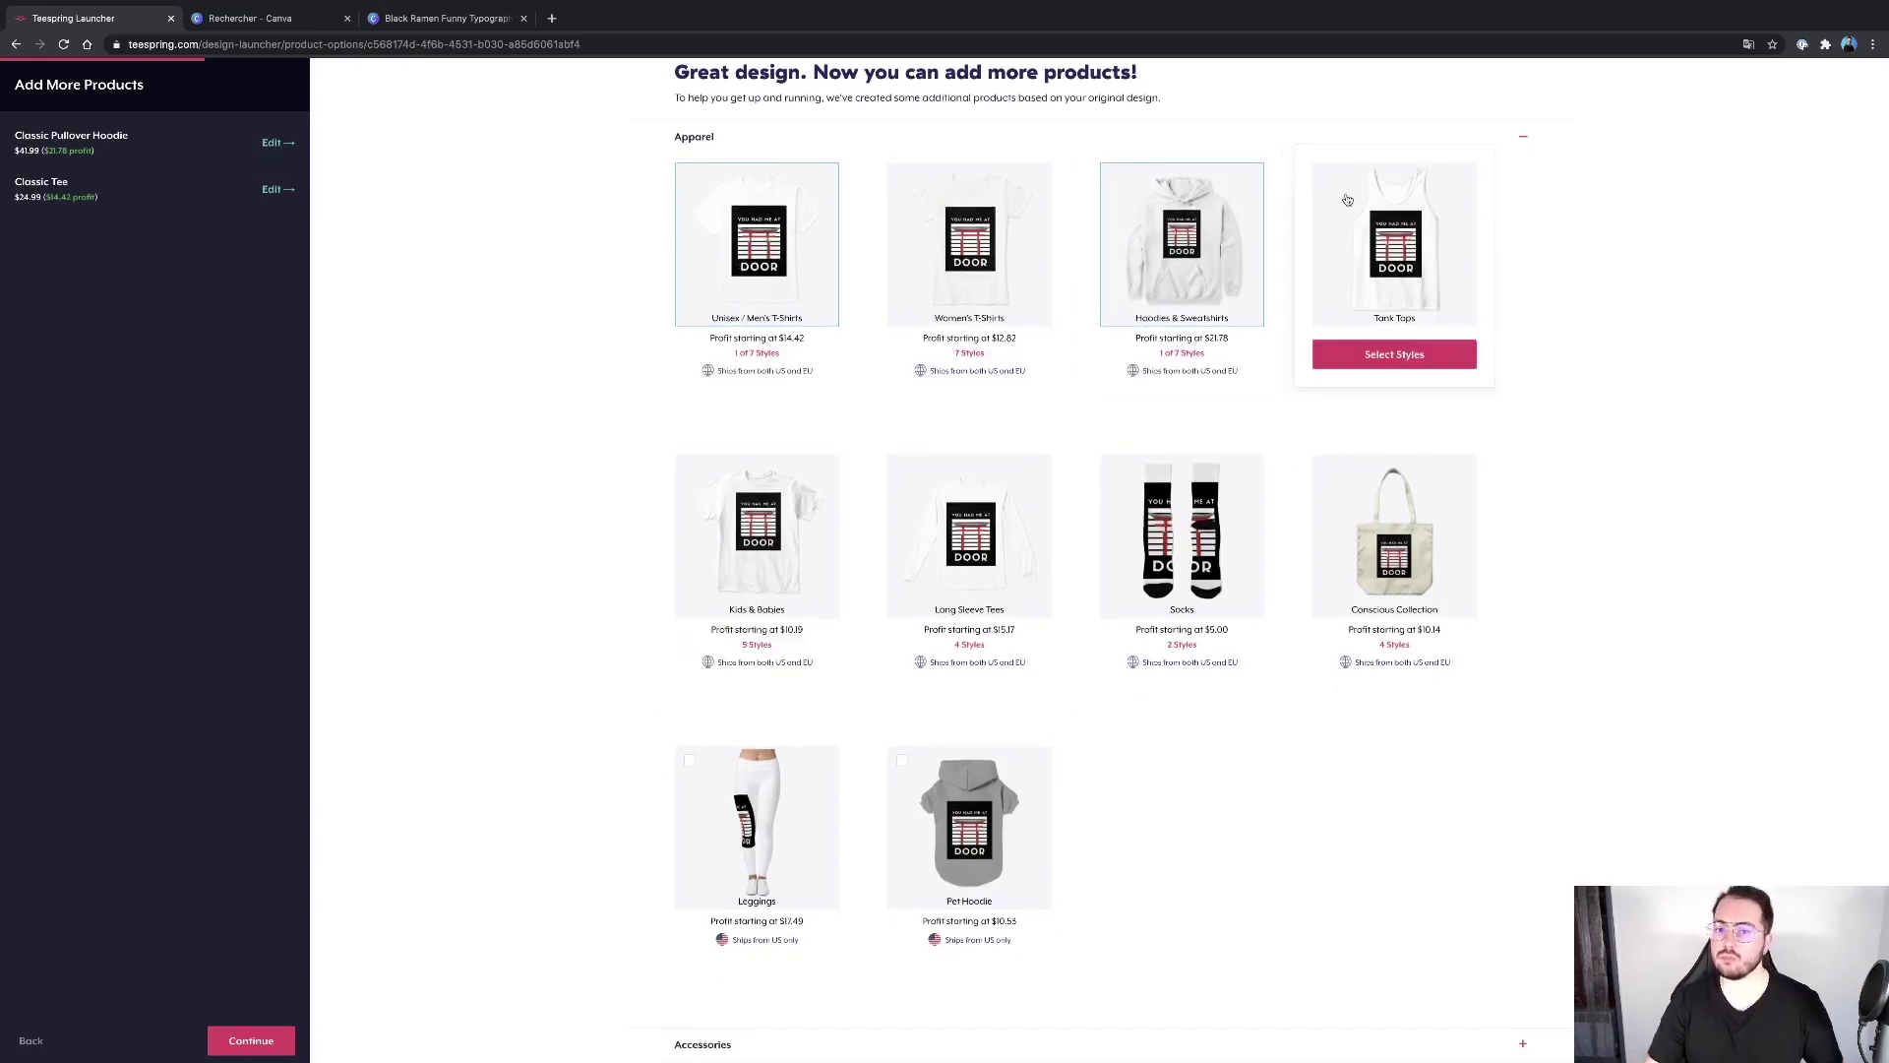
scroll(1378, 187, down, 1)
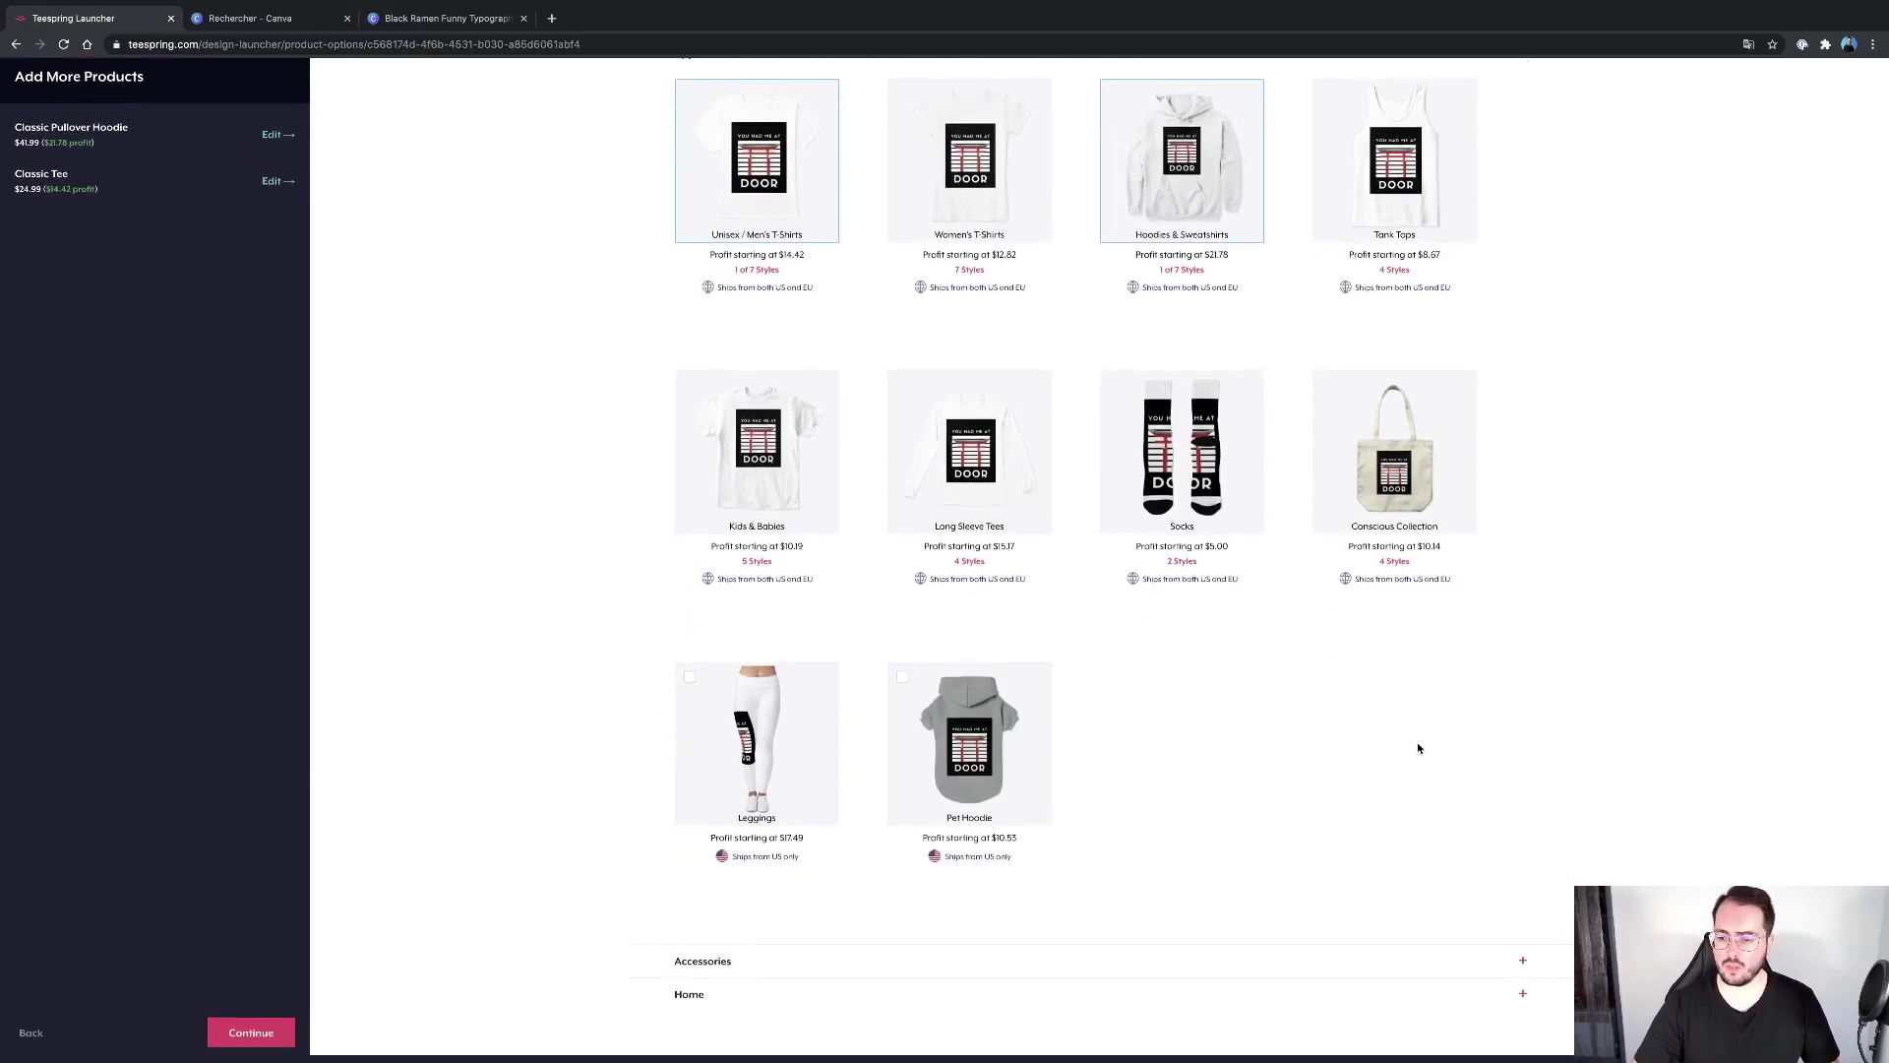
scroll(1419, 748, down, 1)
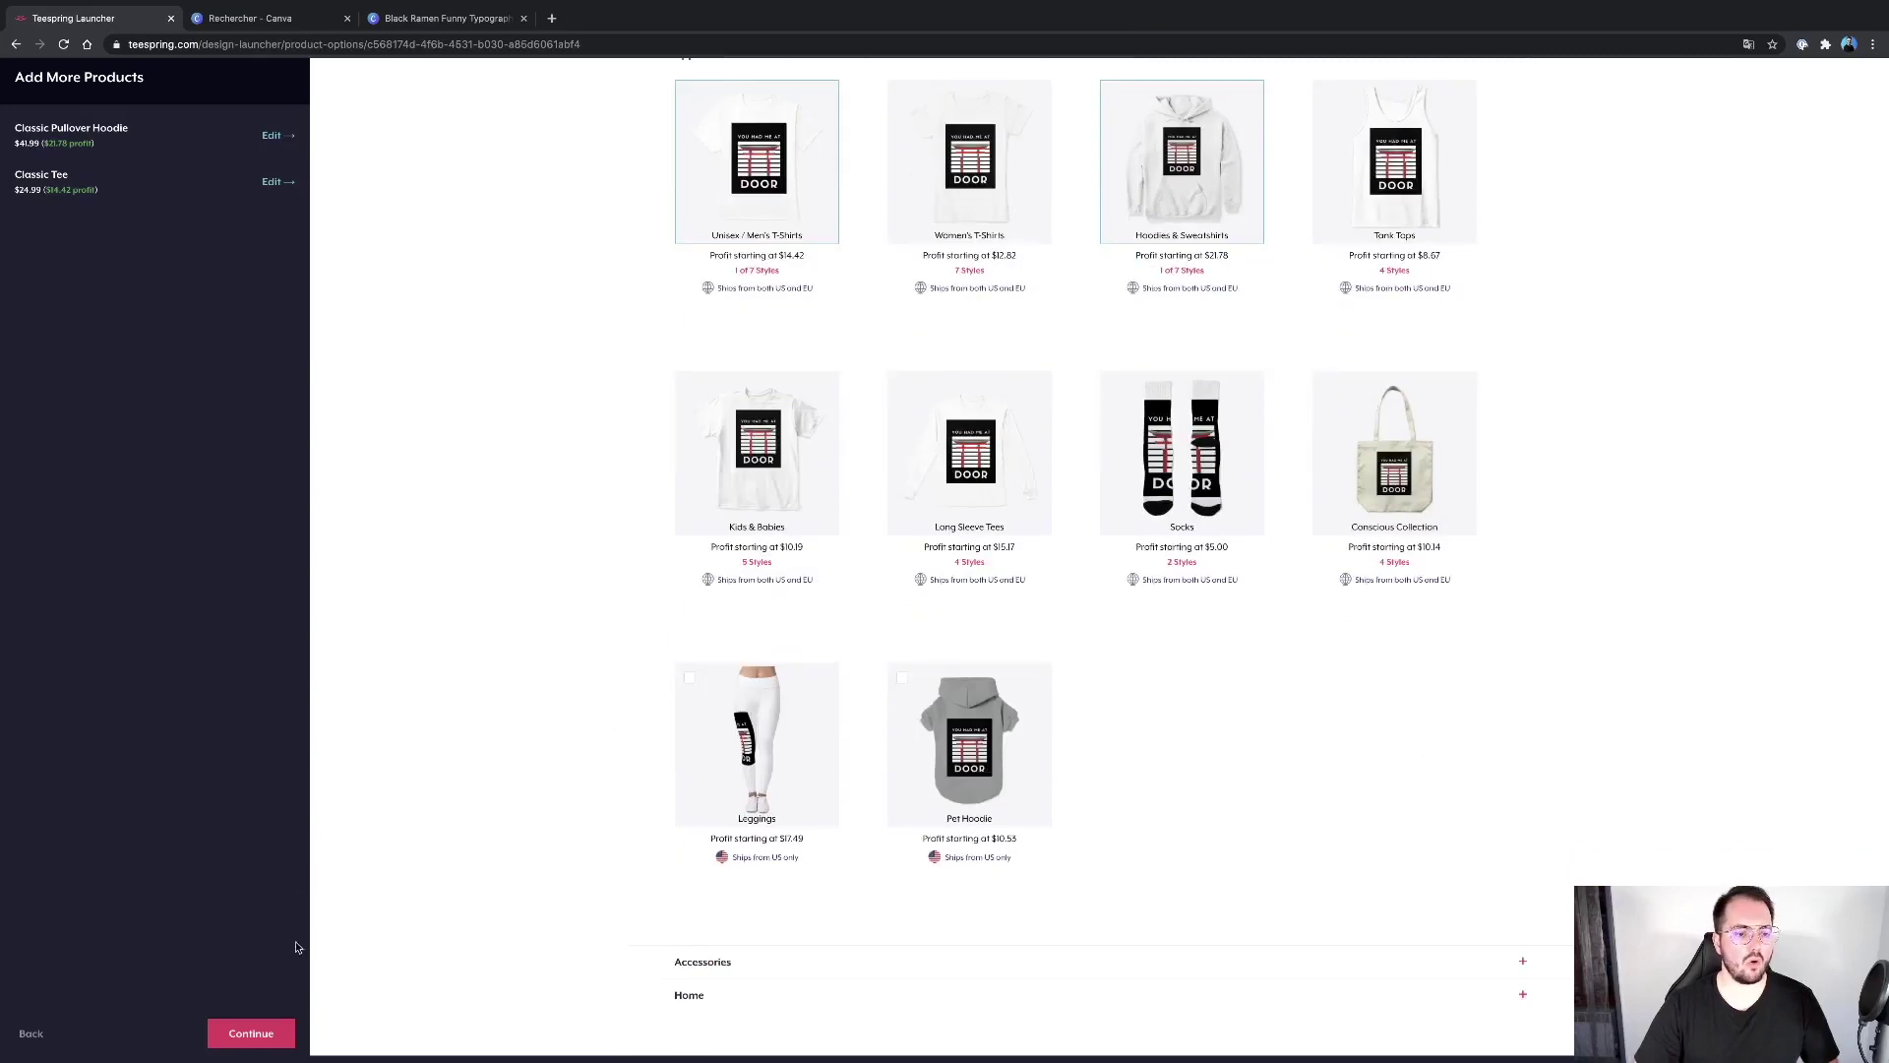
click(269, 1035)
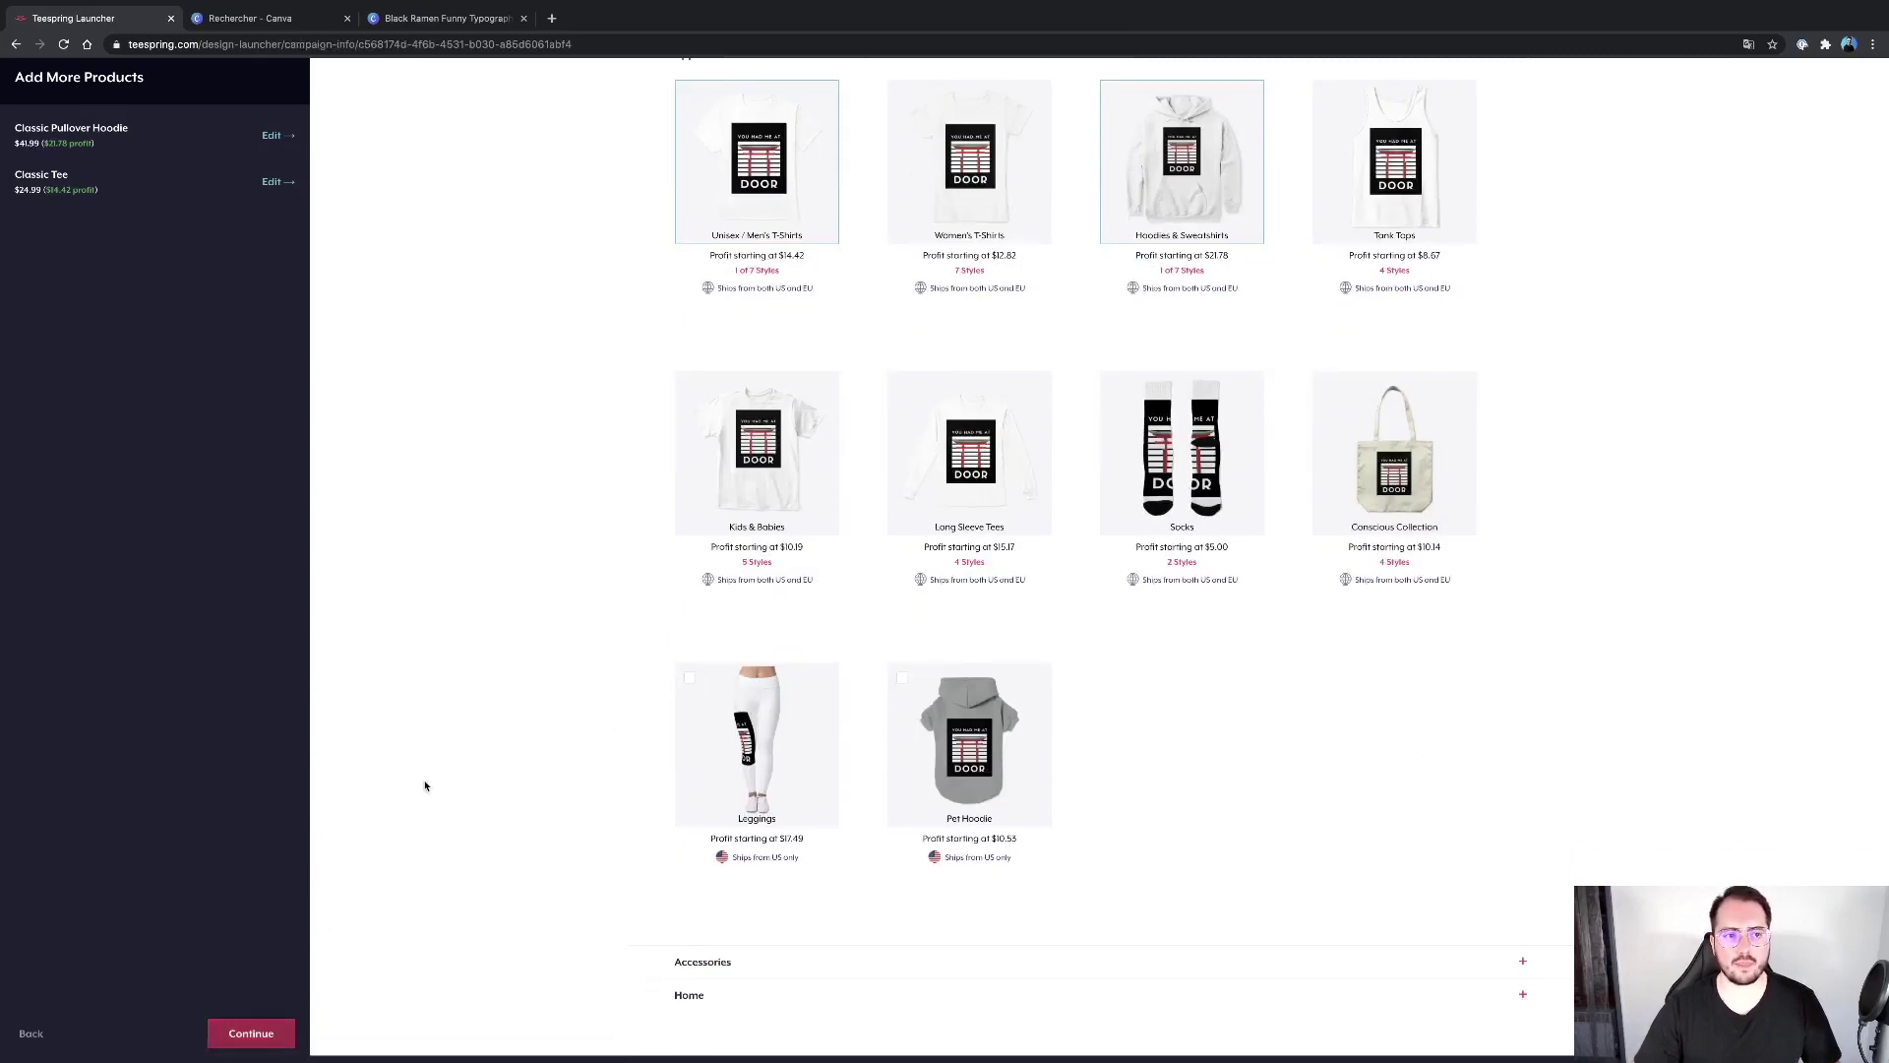
click(239, 1035)
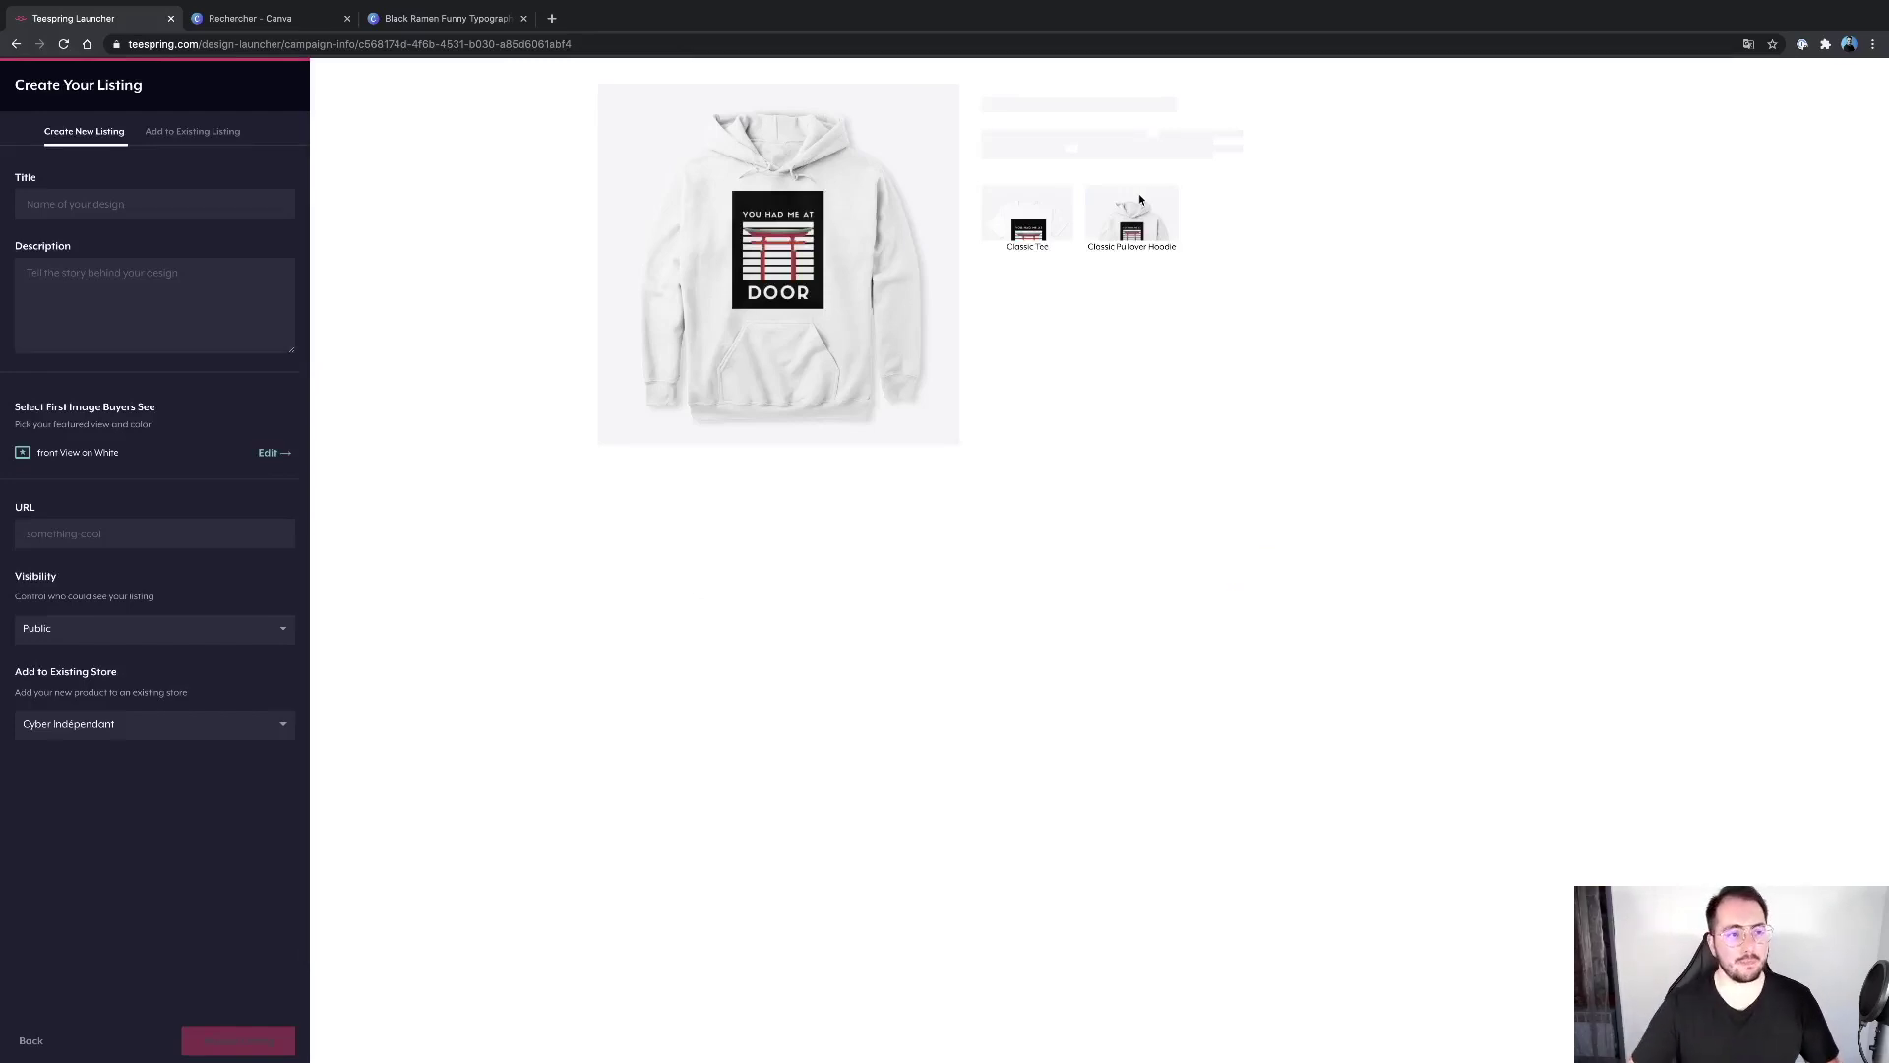
Step: Title the new listing "Japon"
click(64, 203)
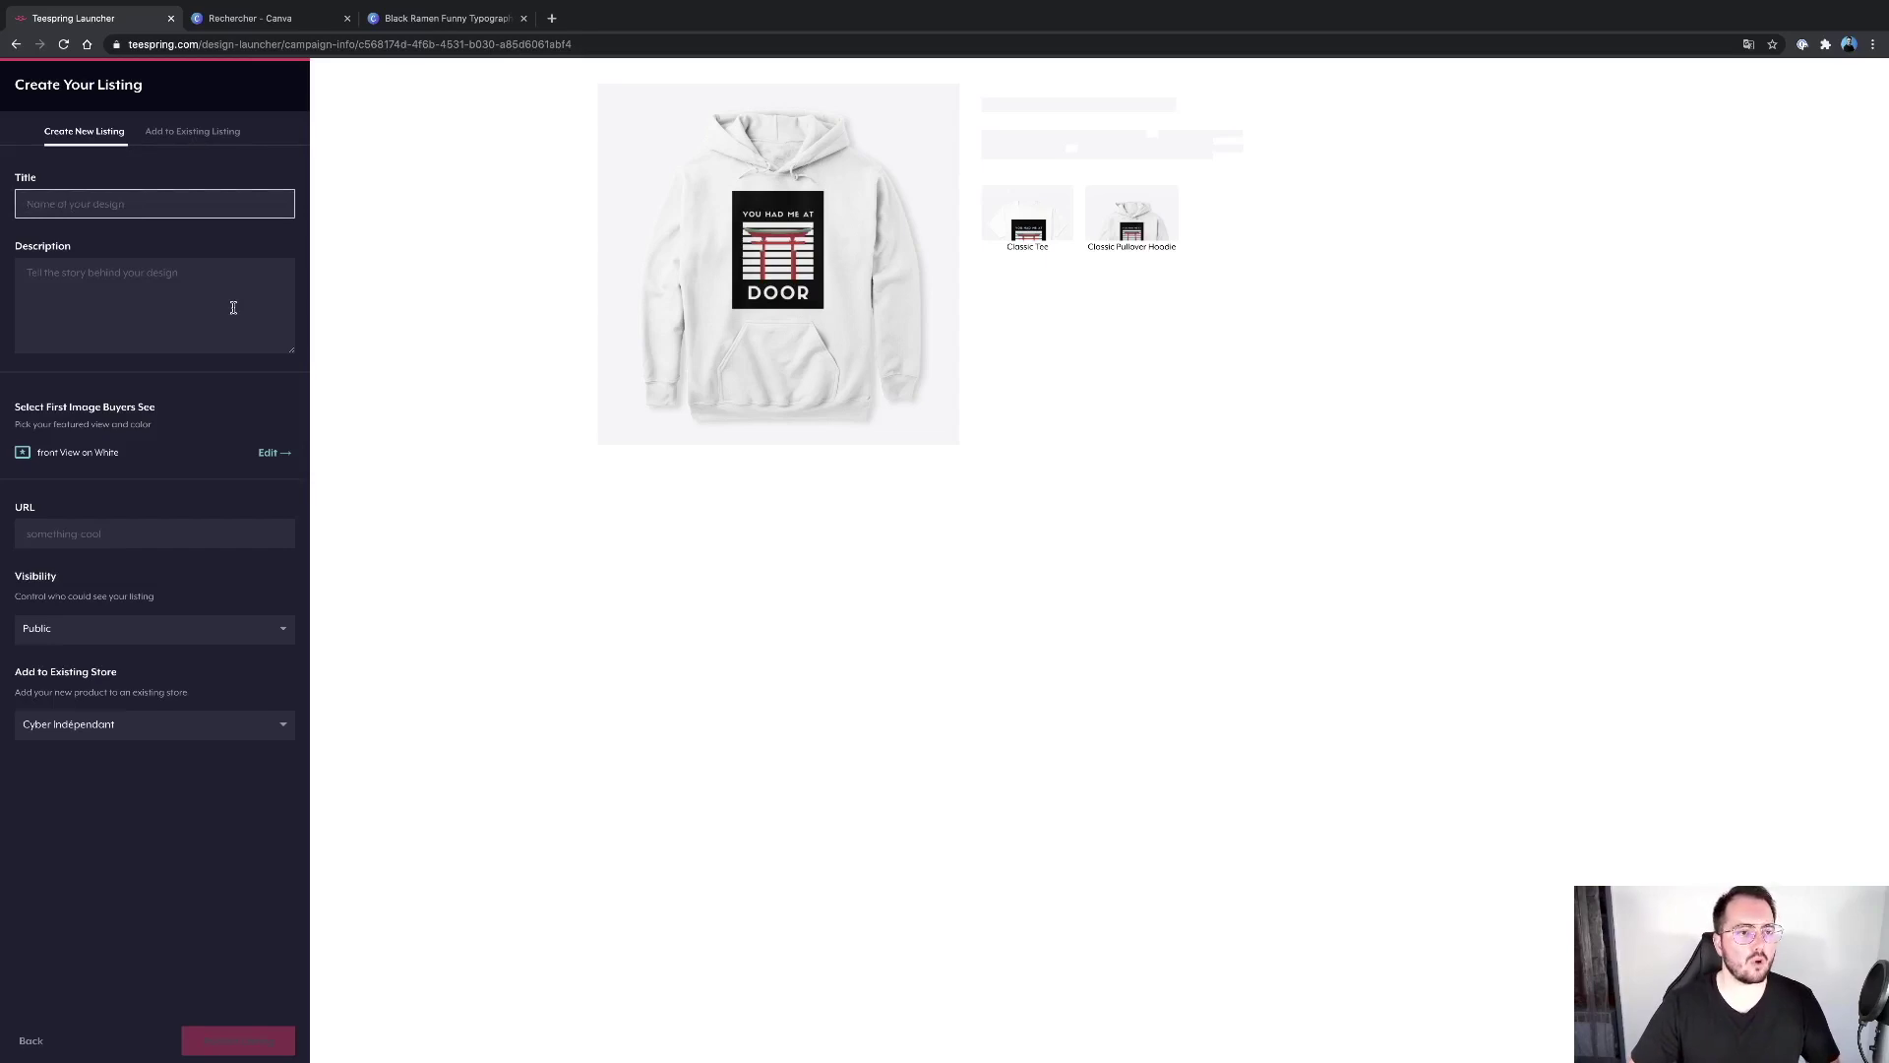
text(Japib)
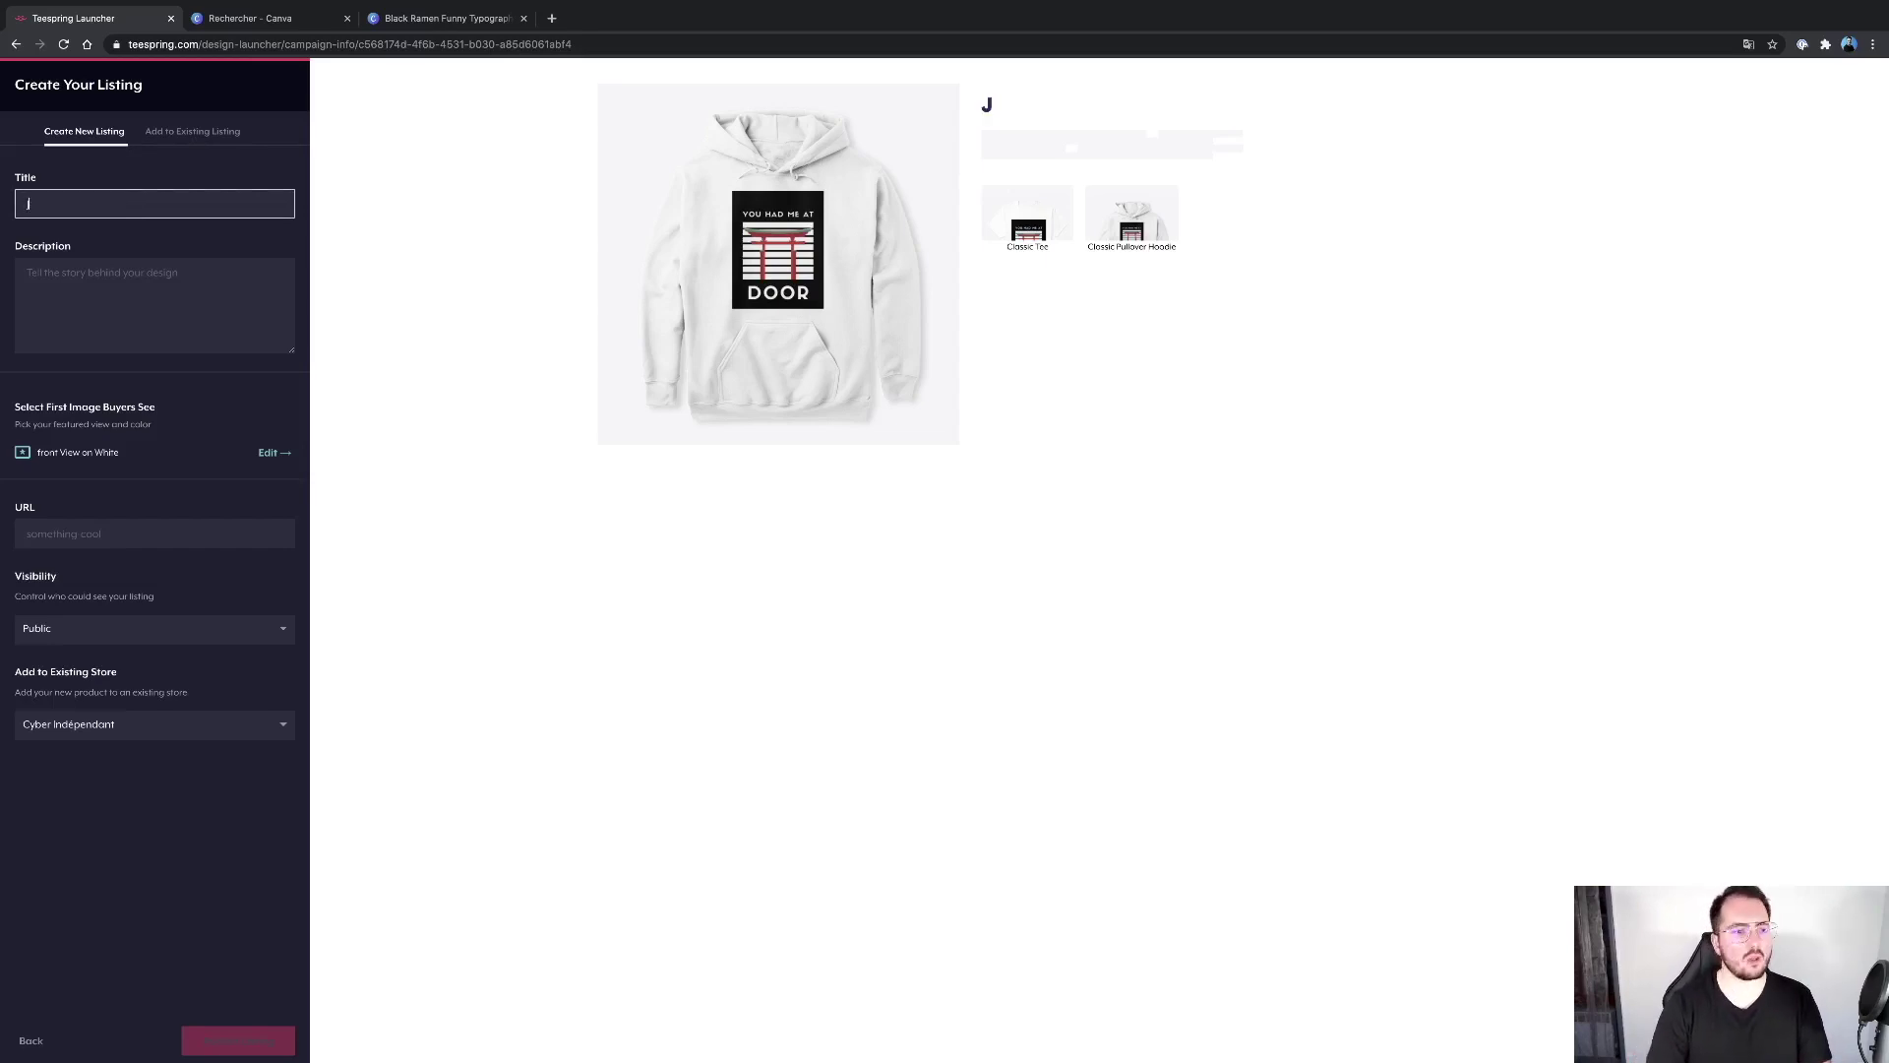
key(BackSpace)
key(BackSpace)
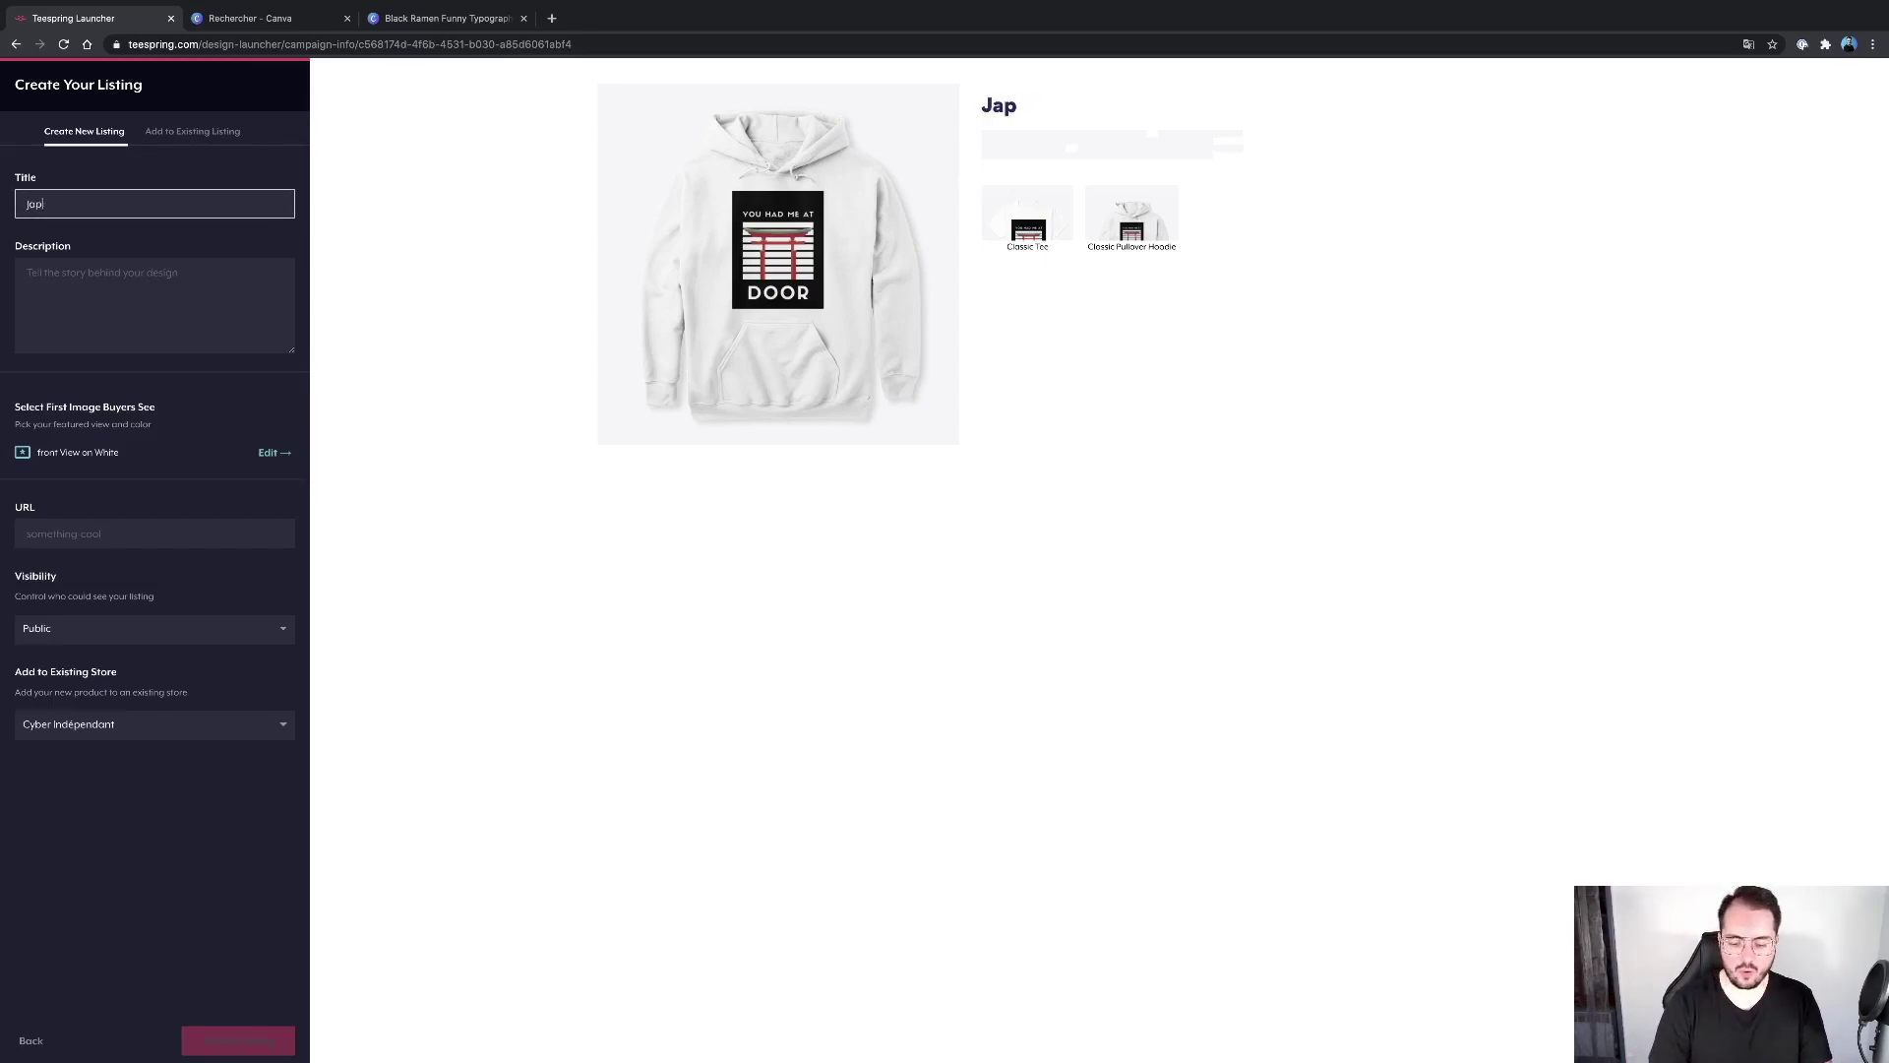
text(on)
Step: Enter "Une marque inspirée du Japon" as the listing's description
click(59, 275)
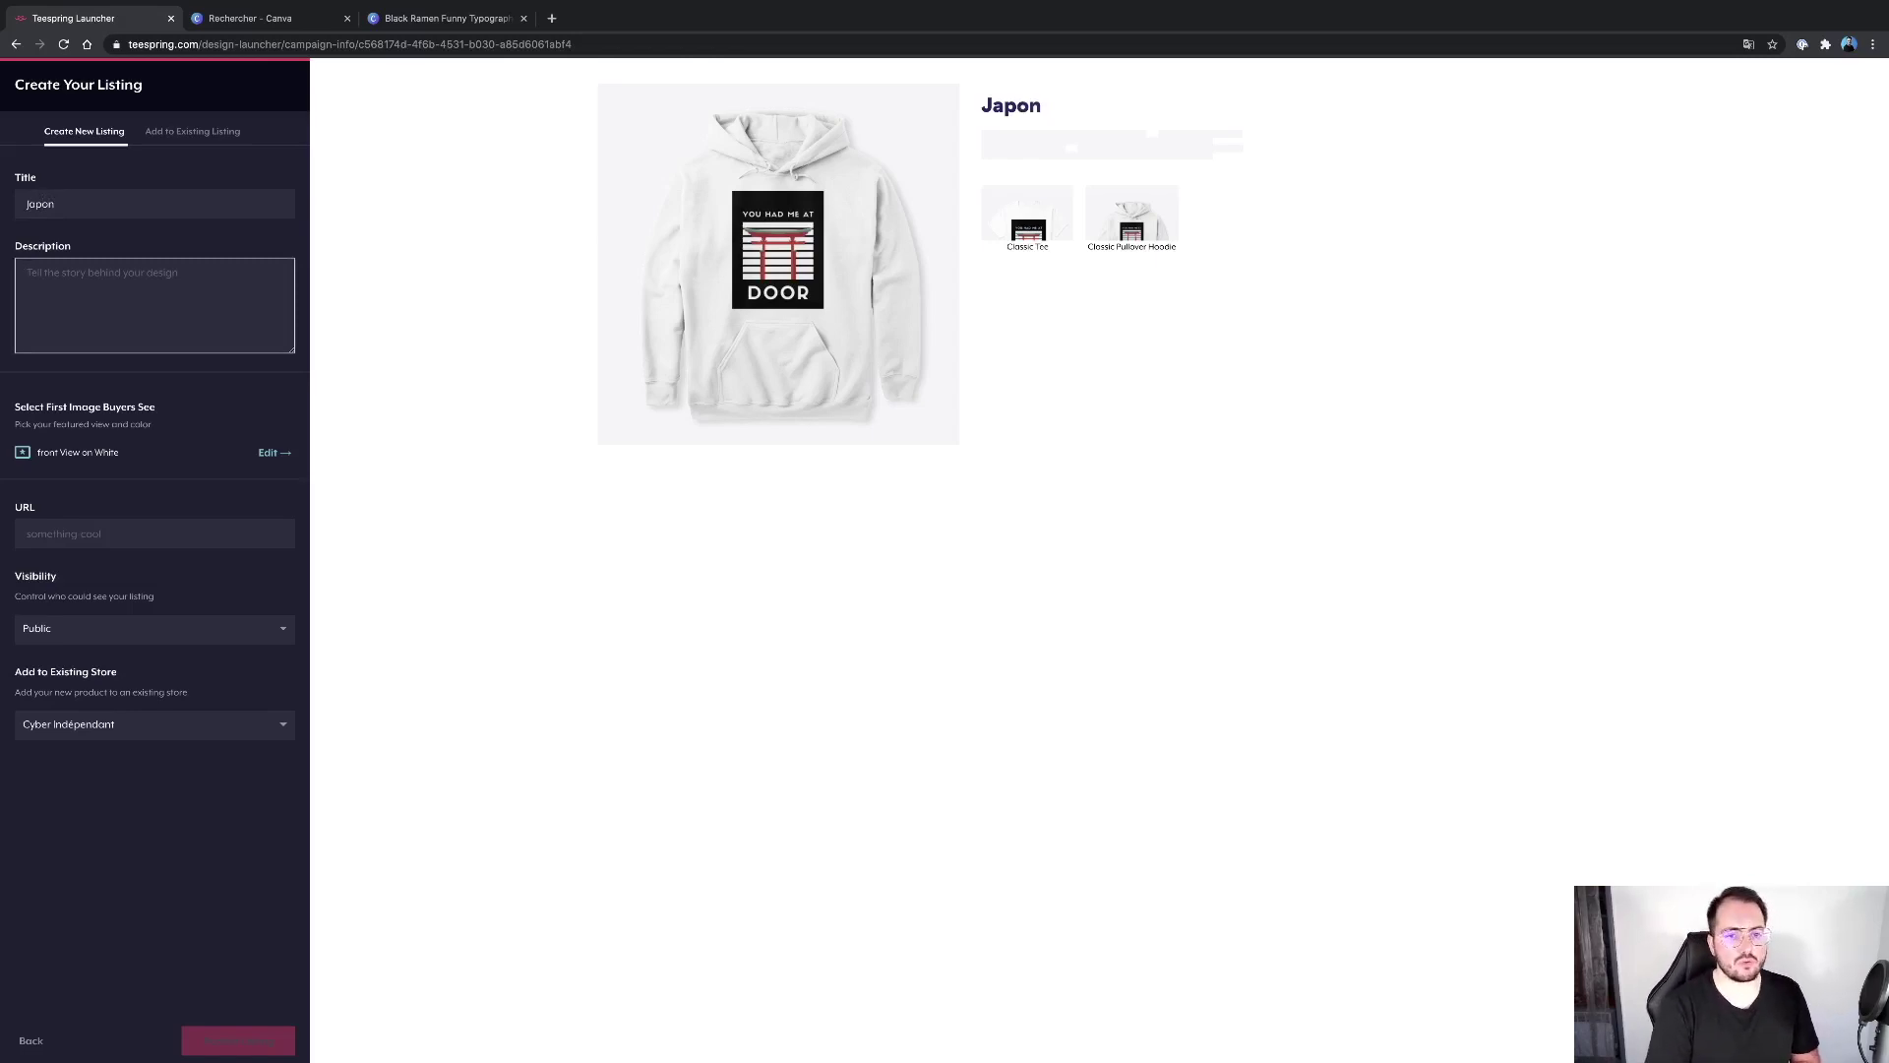
text(Un)
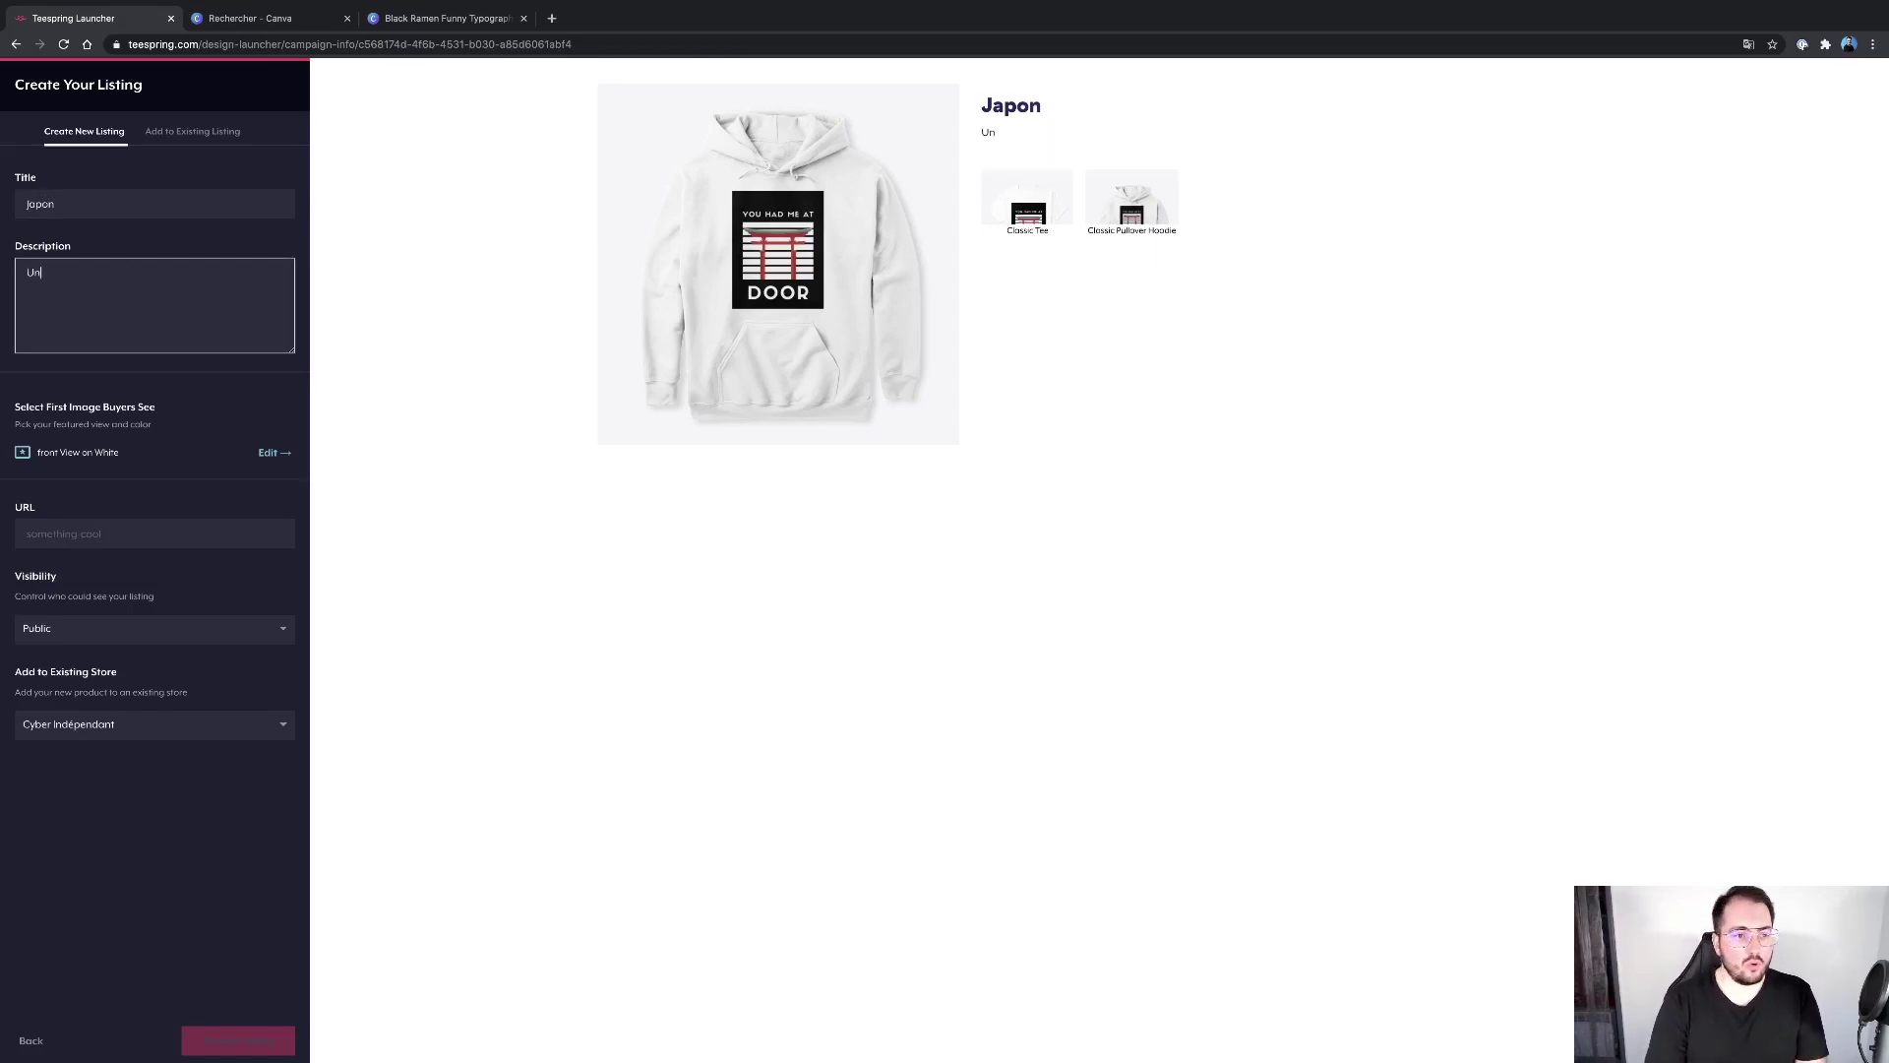
text(e marque inspir)
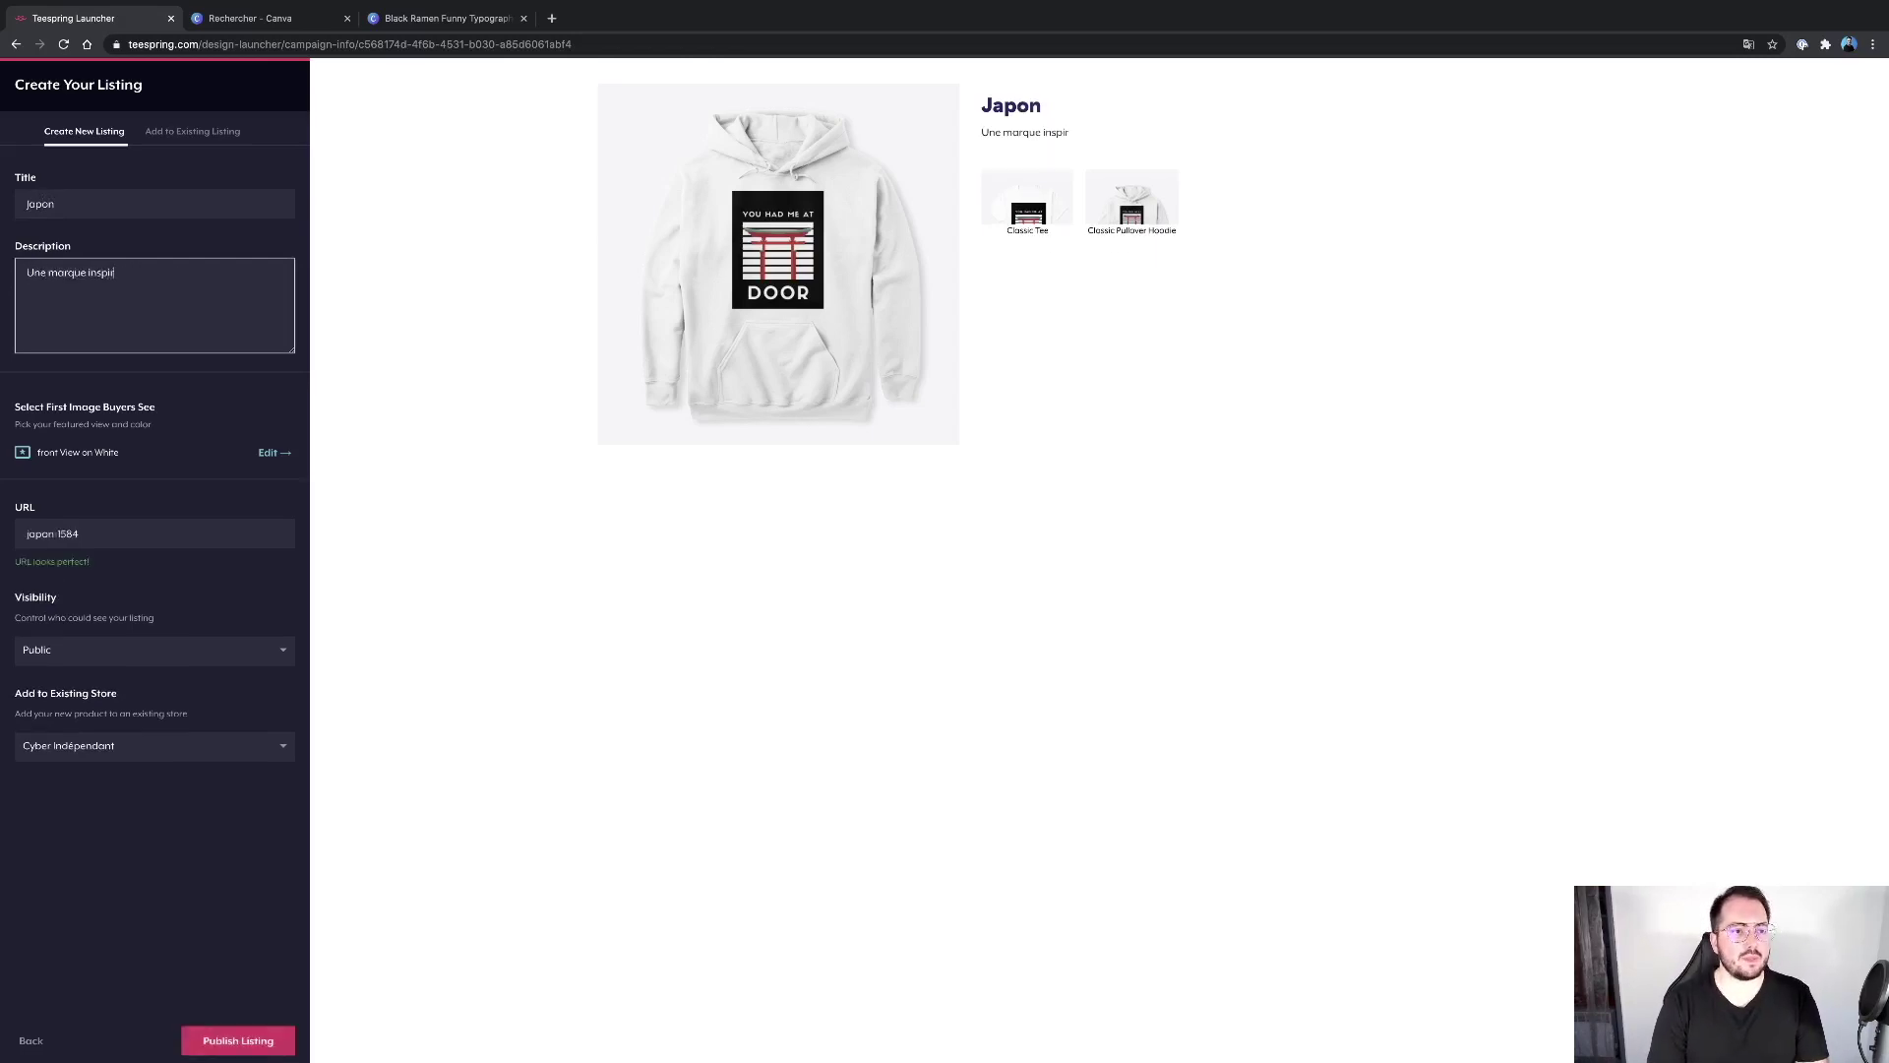
text(ée du Japon)
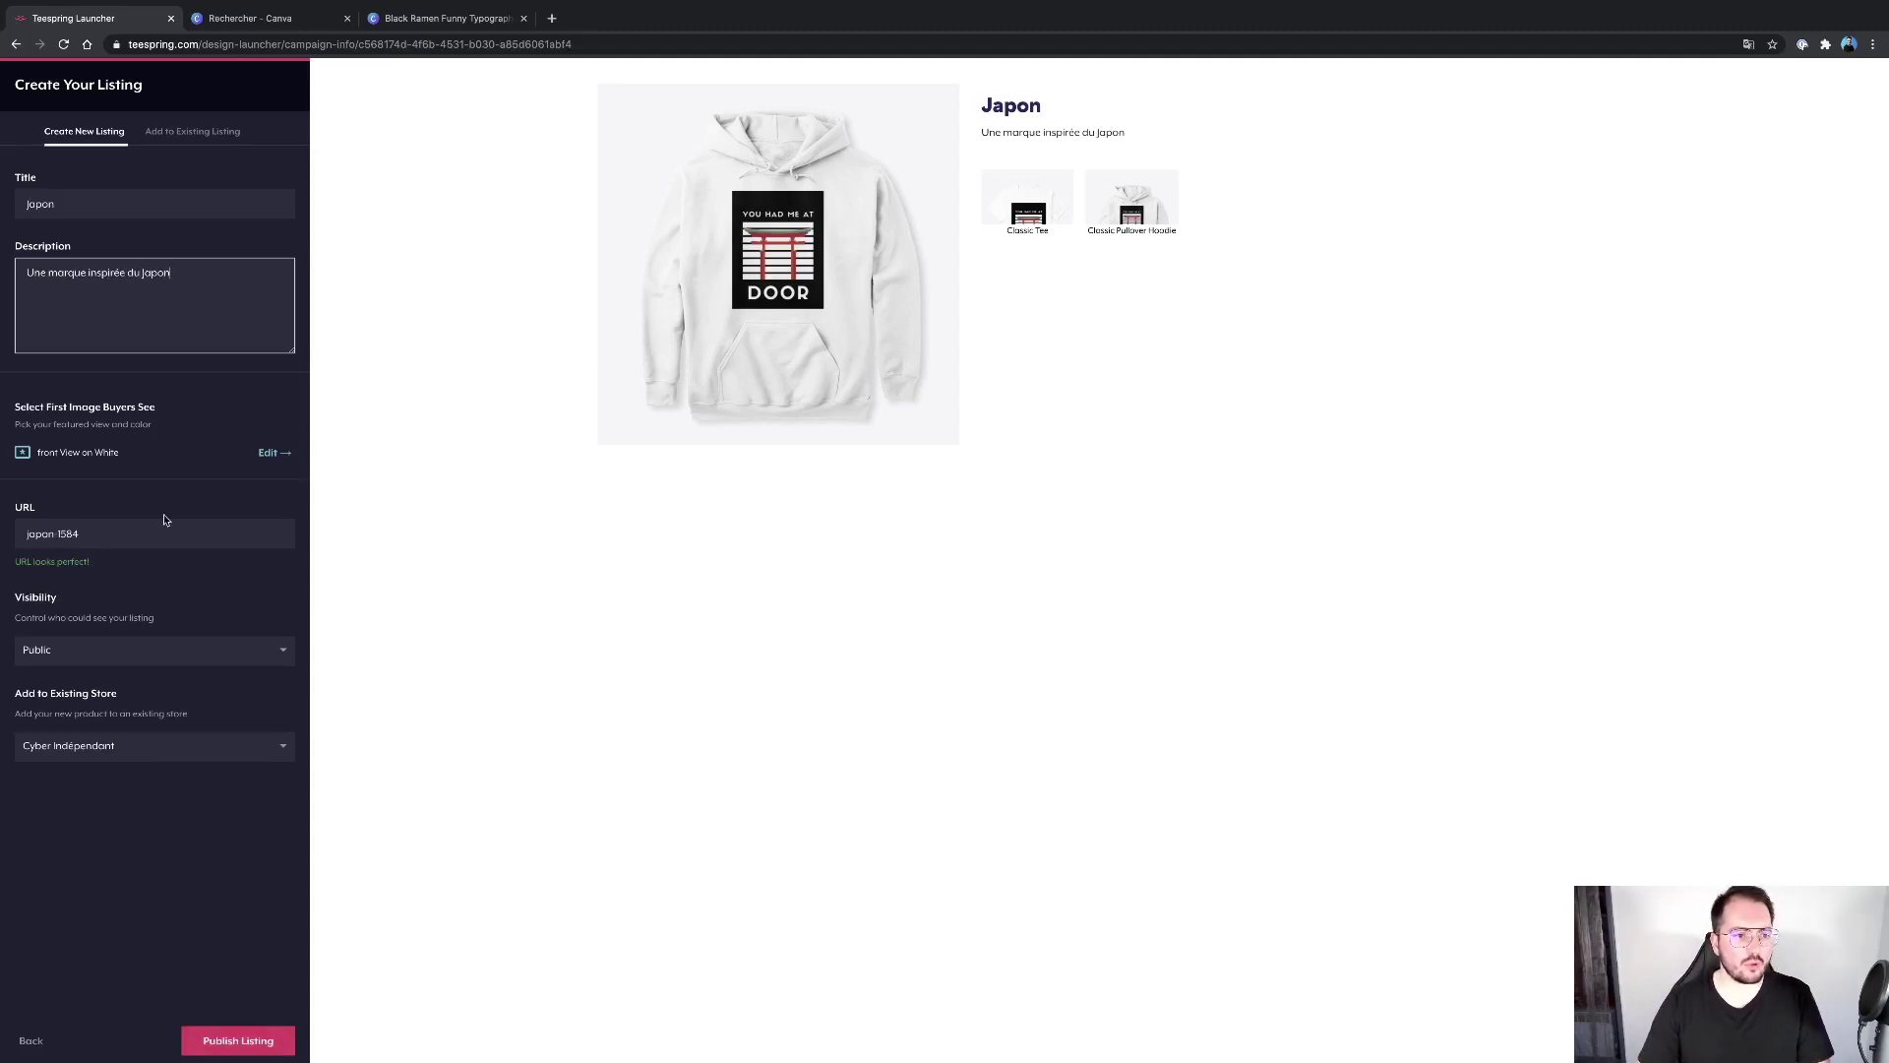
Step: Choose "I'll add it later" instead of adding the product to an existing store, and publish the listing
click(97, 534)
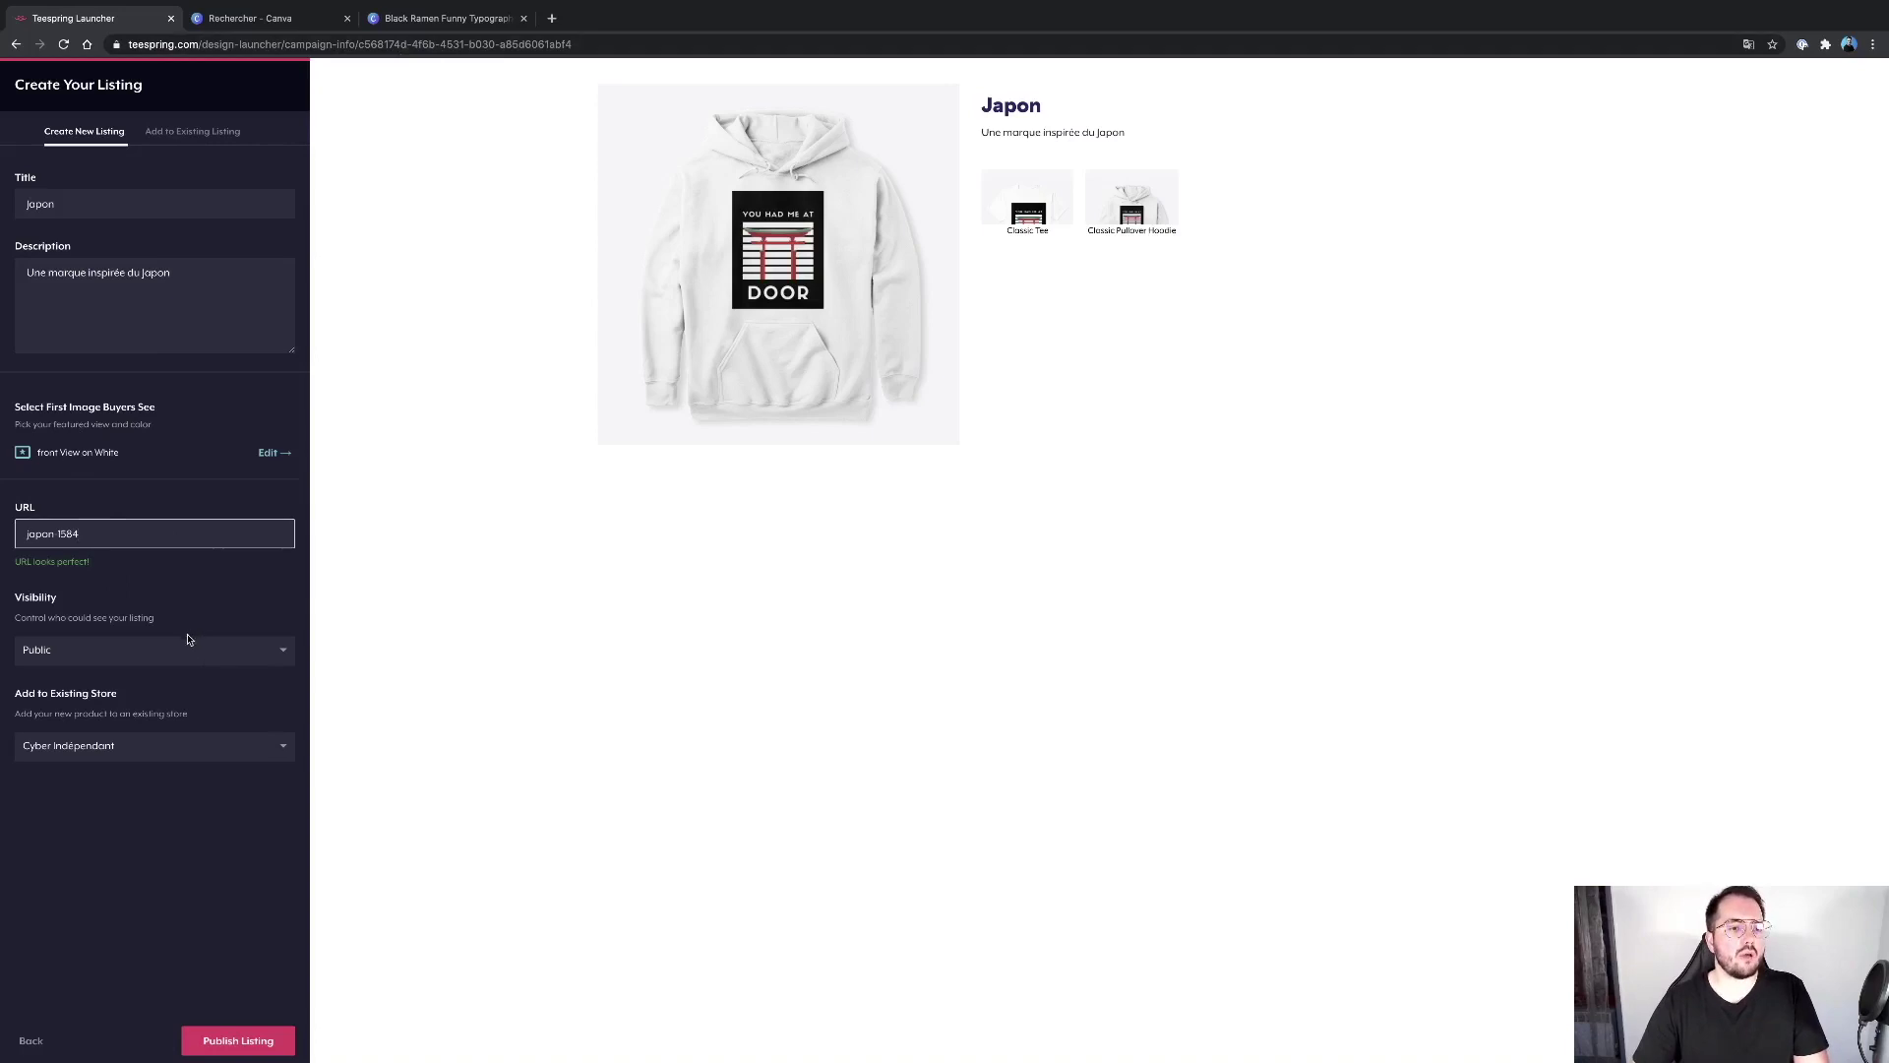
click(171, 745)
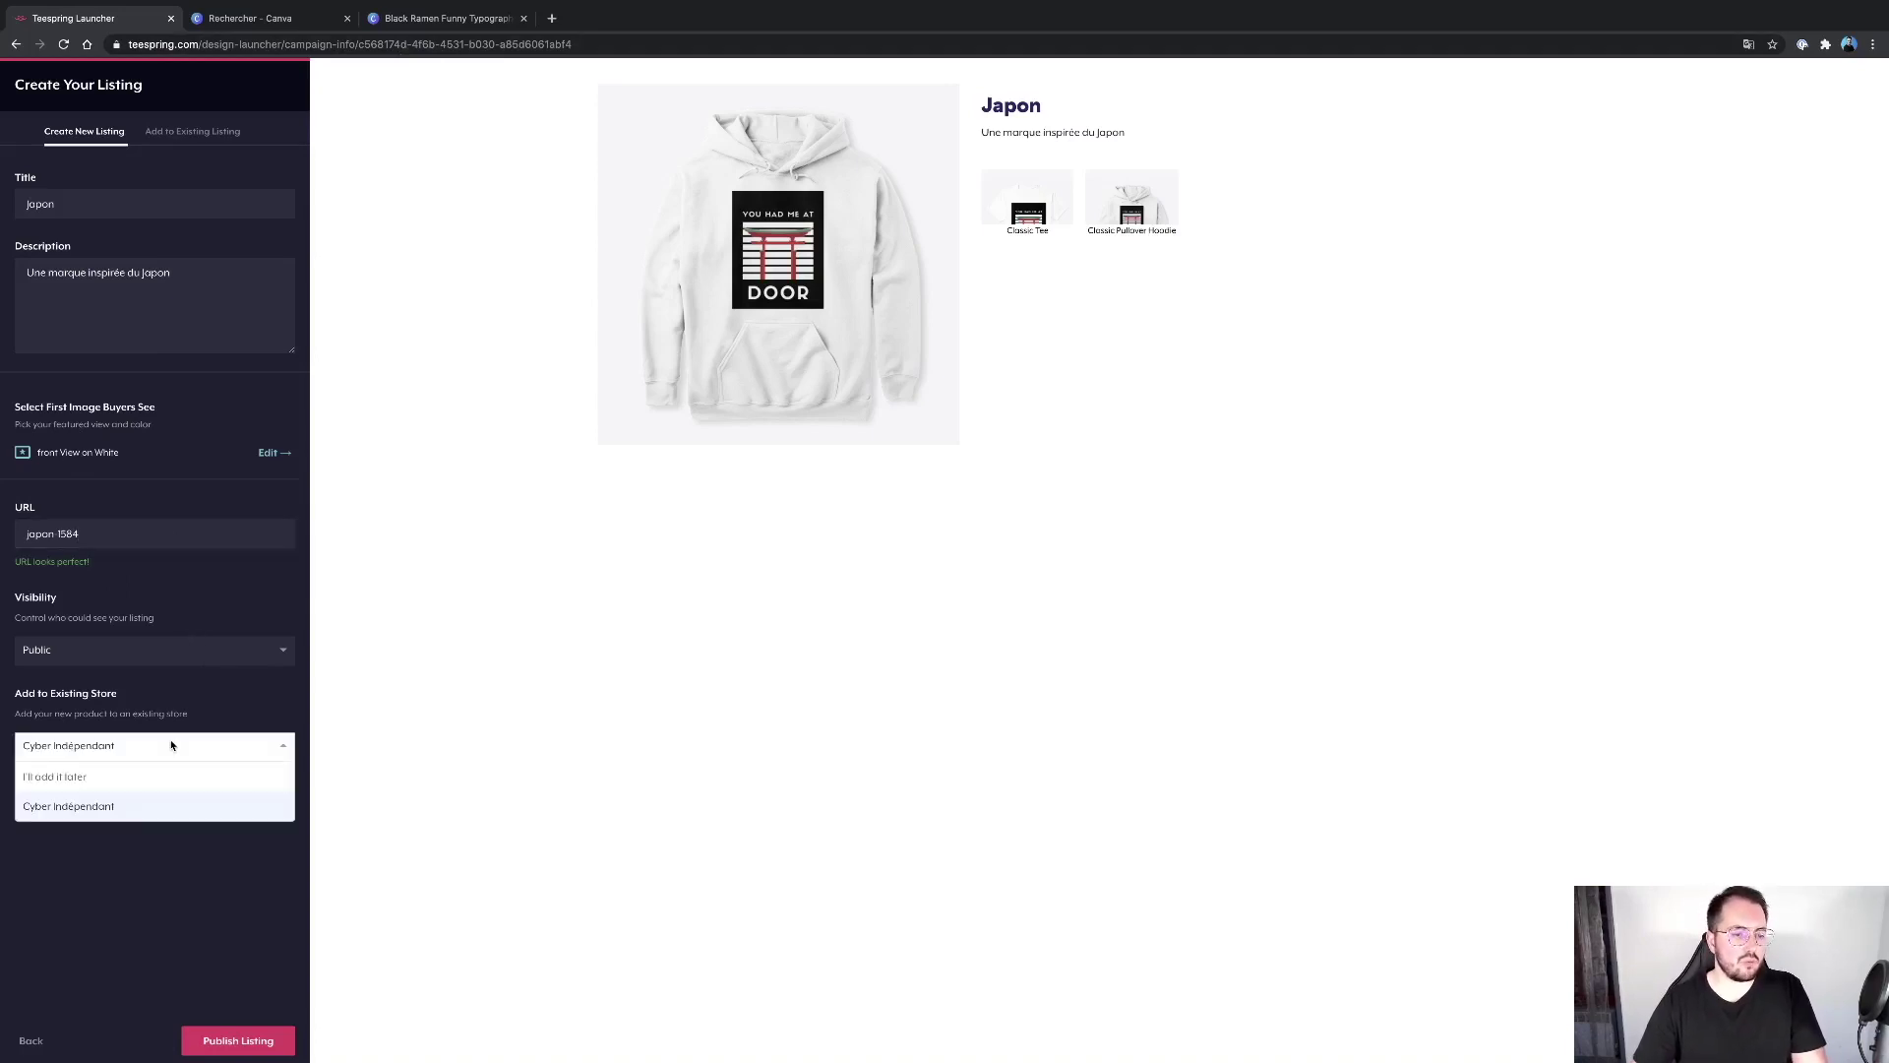
click(186, 908)
click(126, 760)
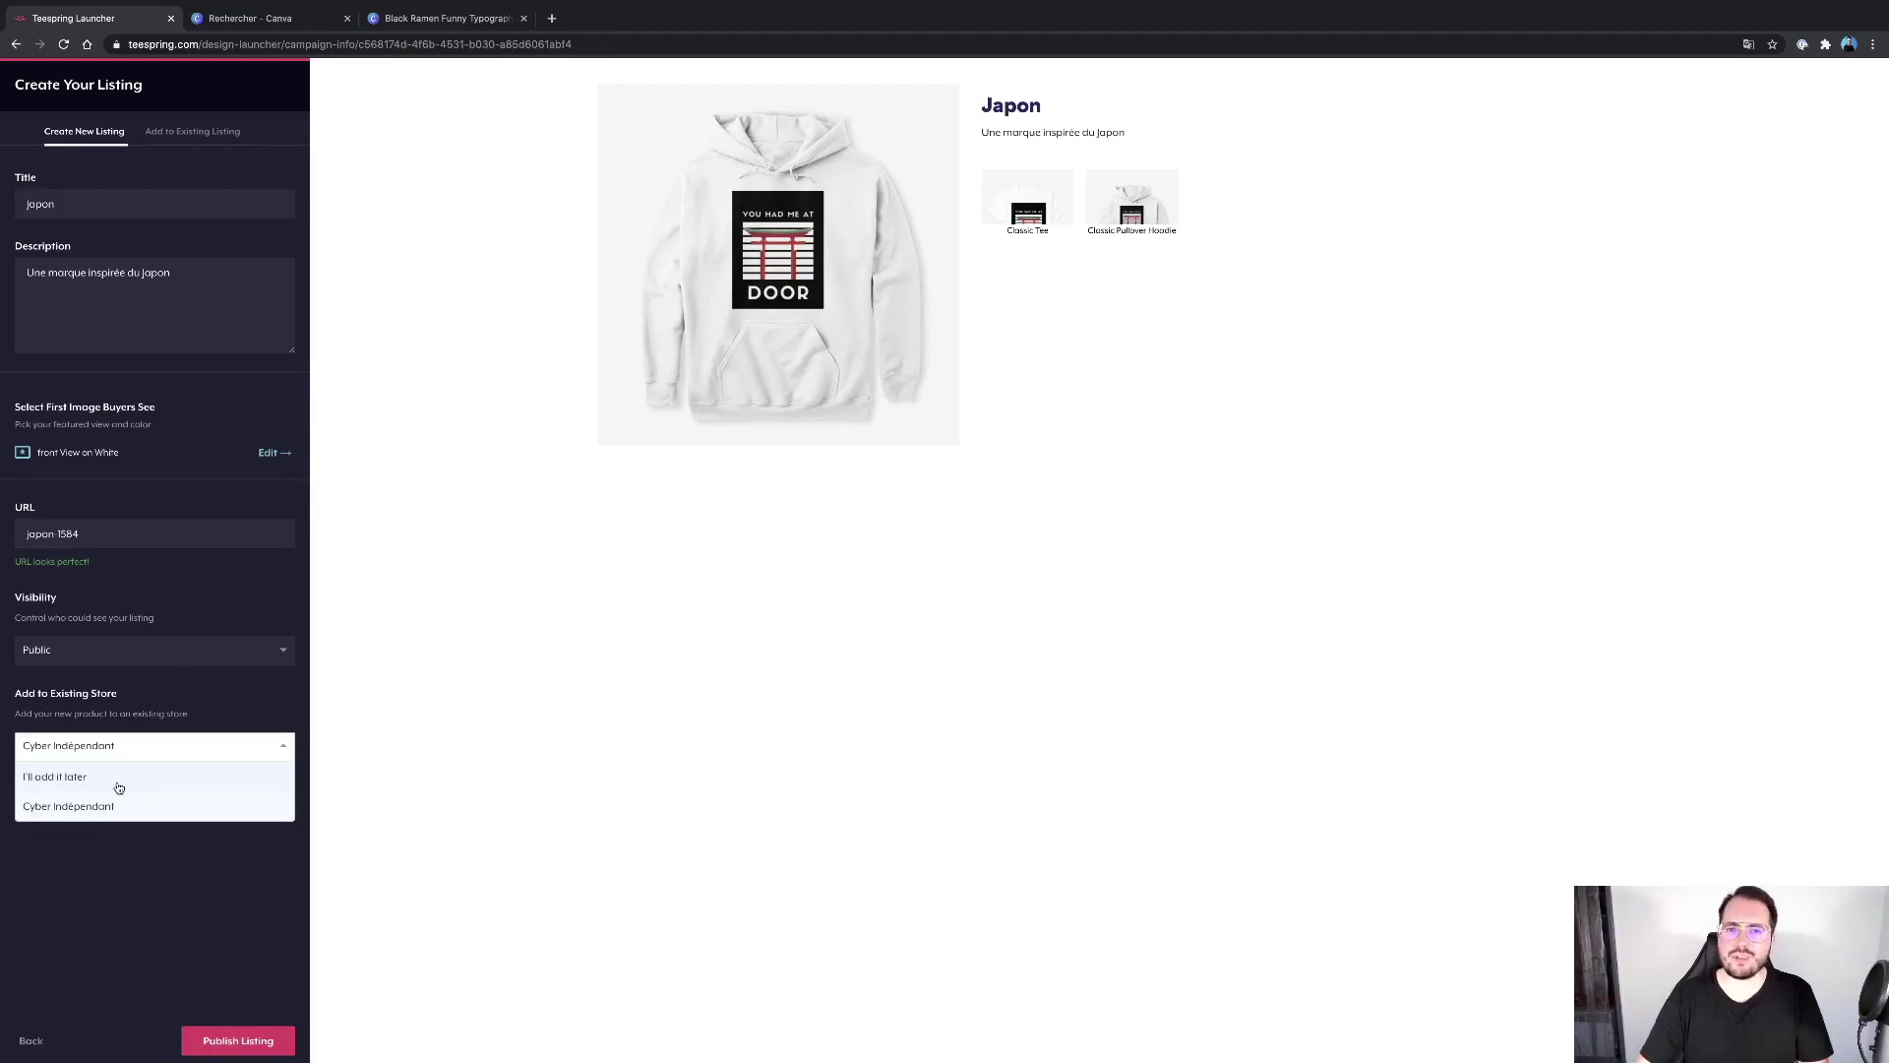
click(119, 779)
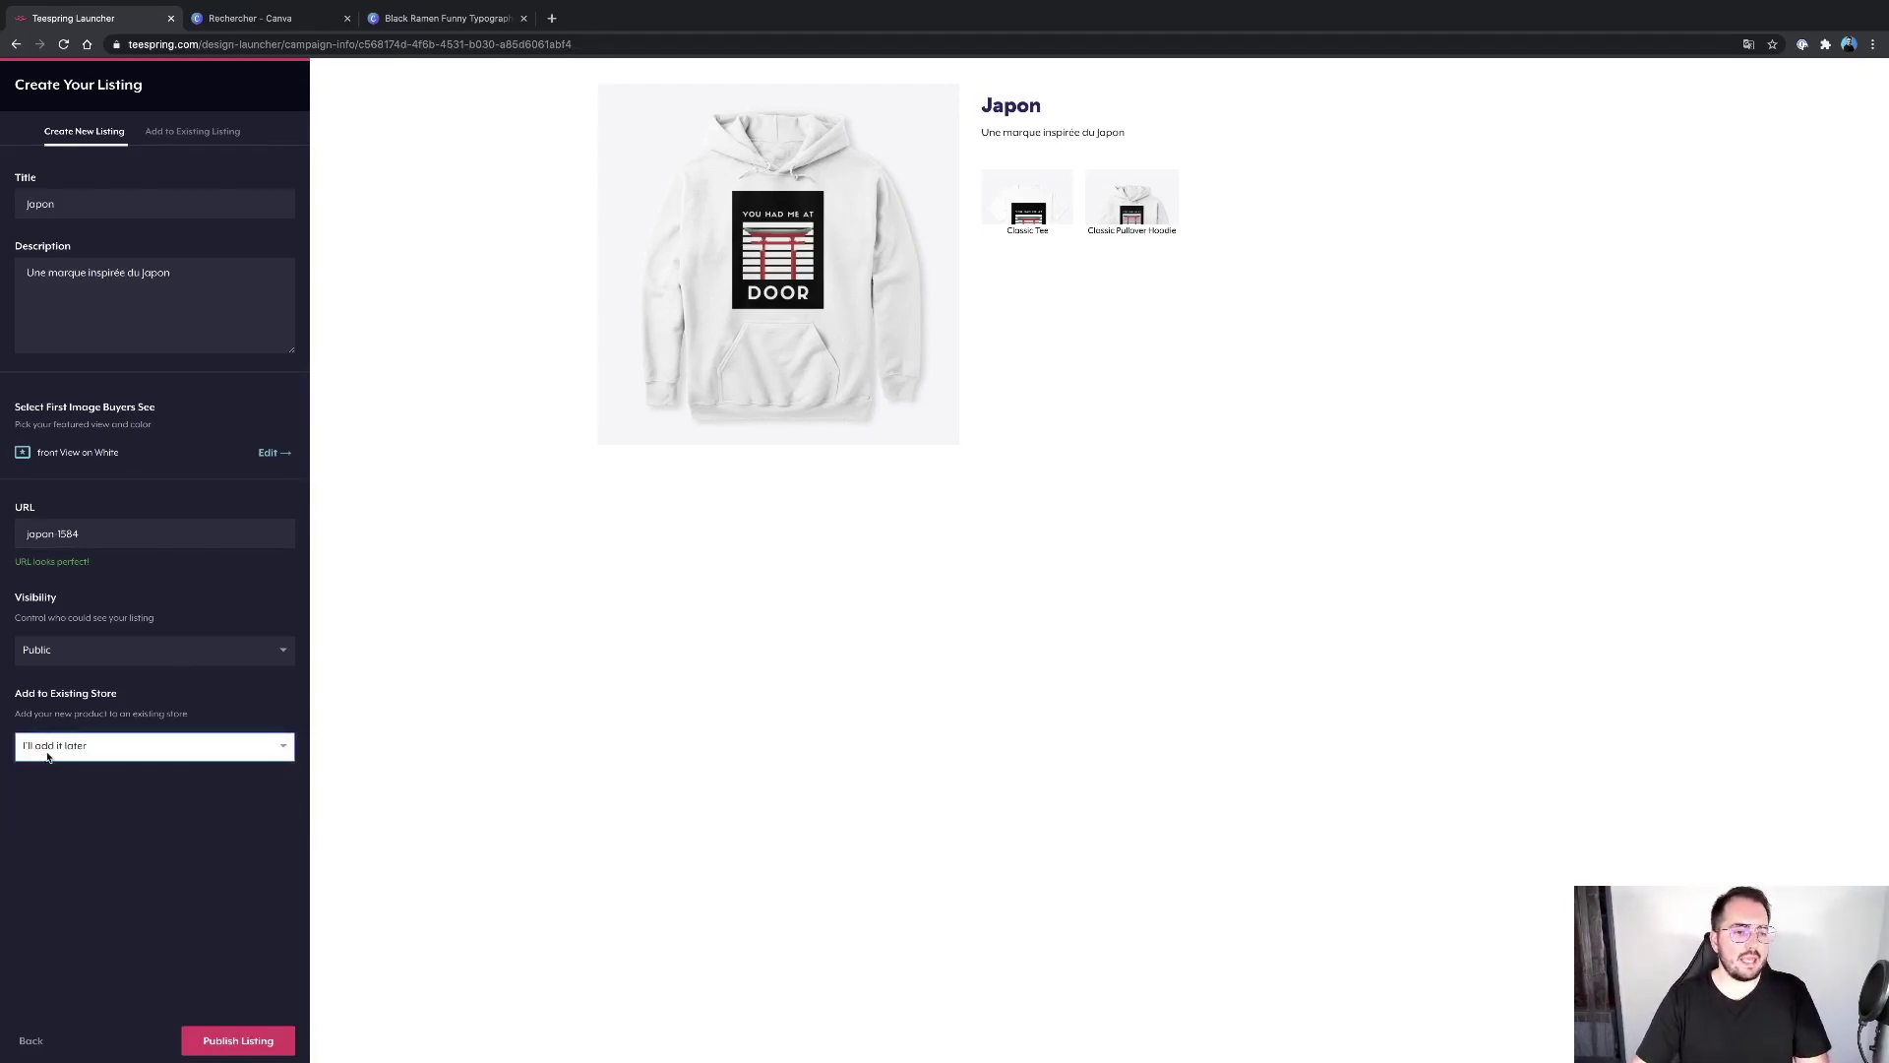
click(203, 1045)
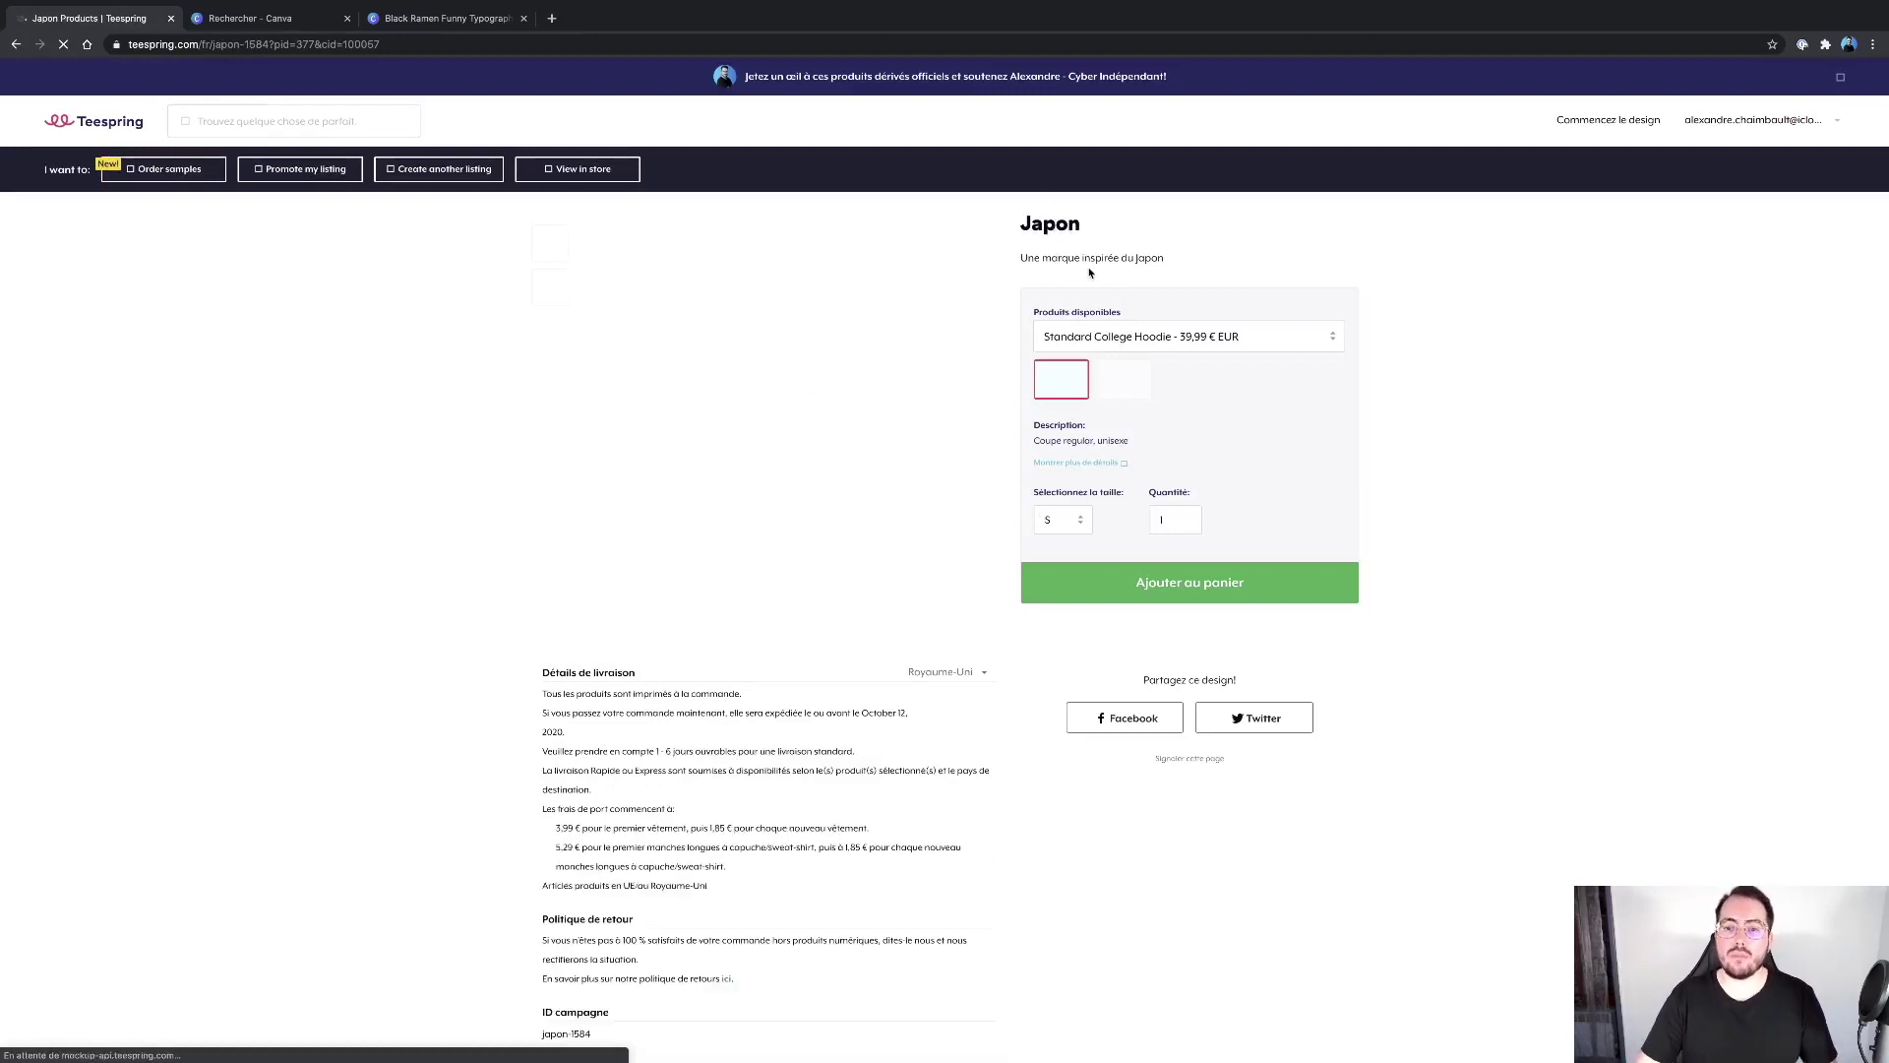
Step: Examine the published product page, comparing the Classic Tee and Standard College Hoodie and expanding the hoodie's material and size details
scroll(1090, 273, down, 1)
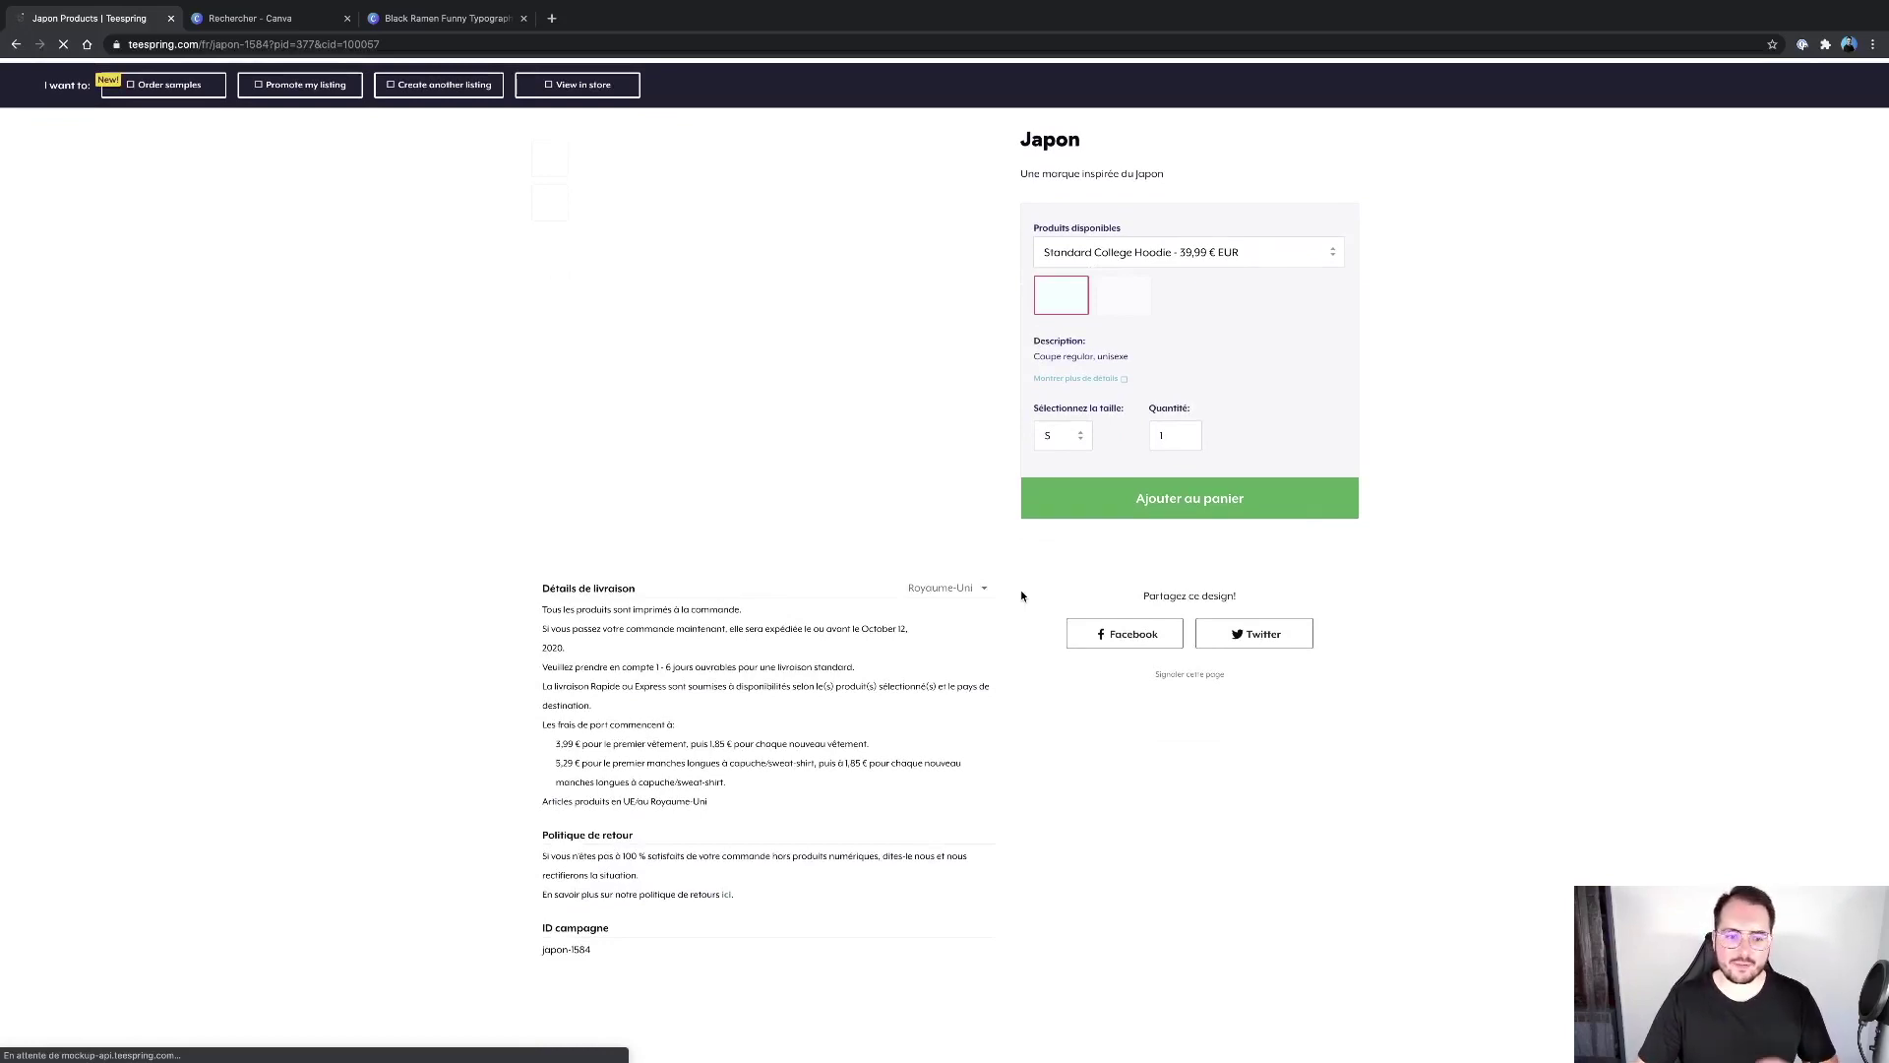
scroll(907, 675, up, 1)
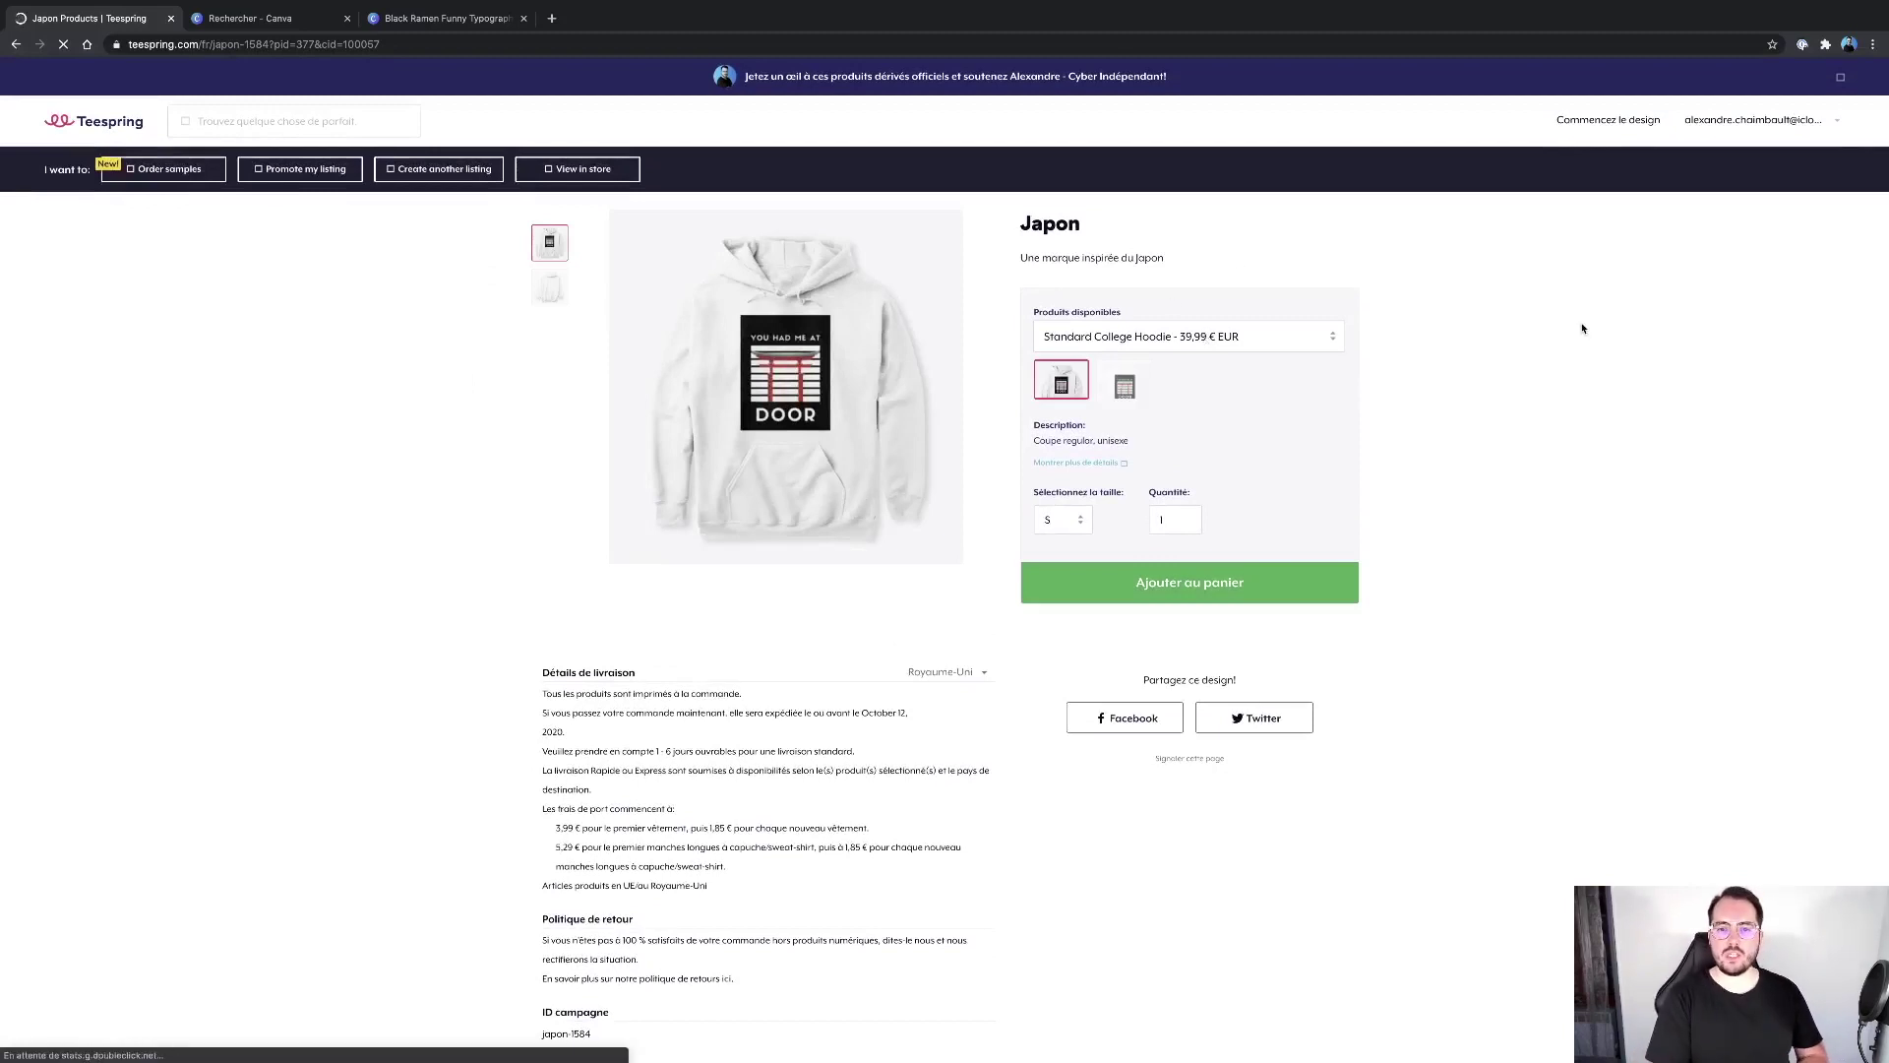
click(1197, 328)
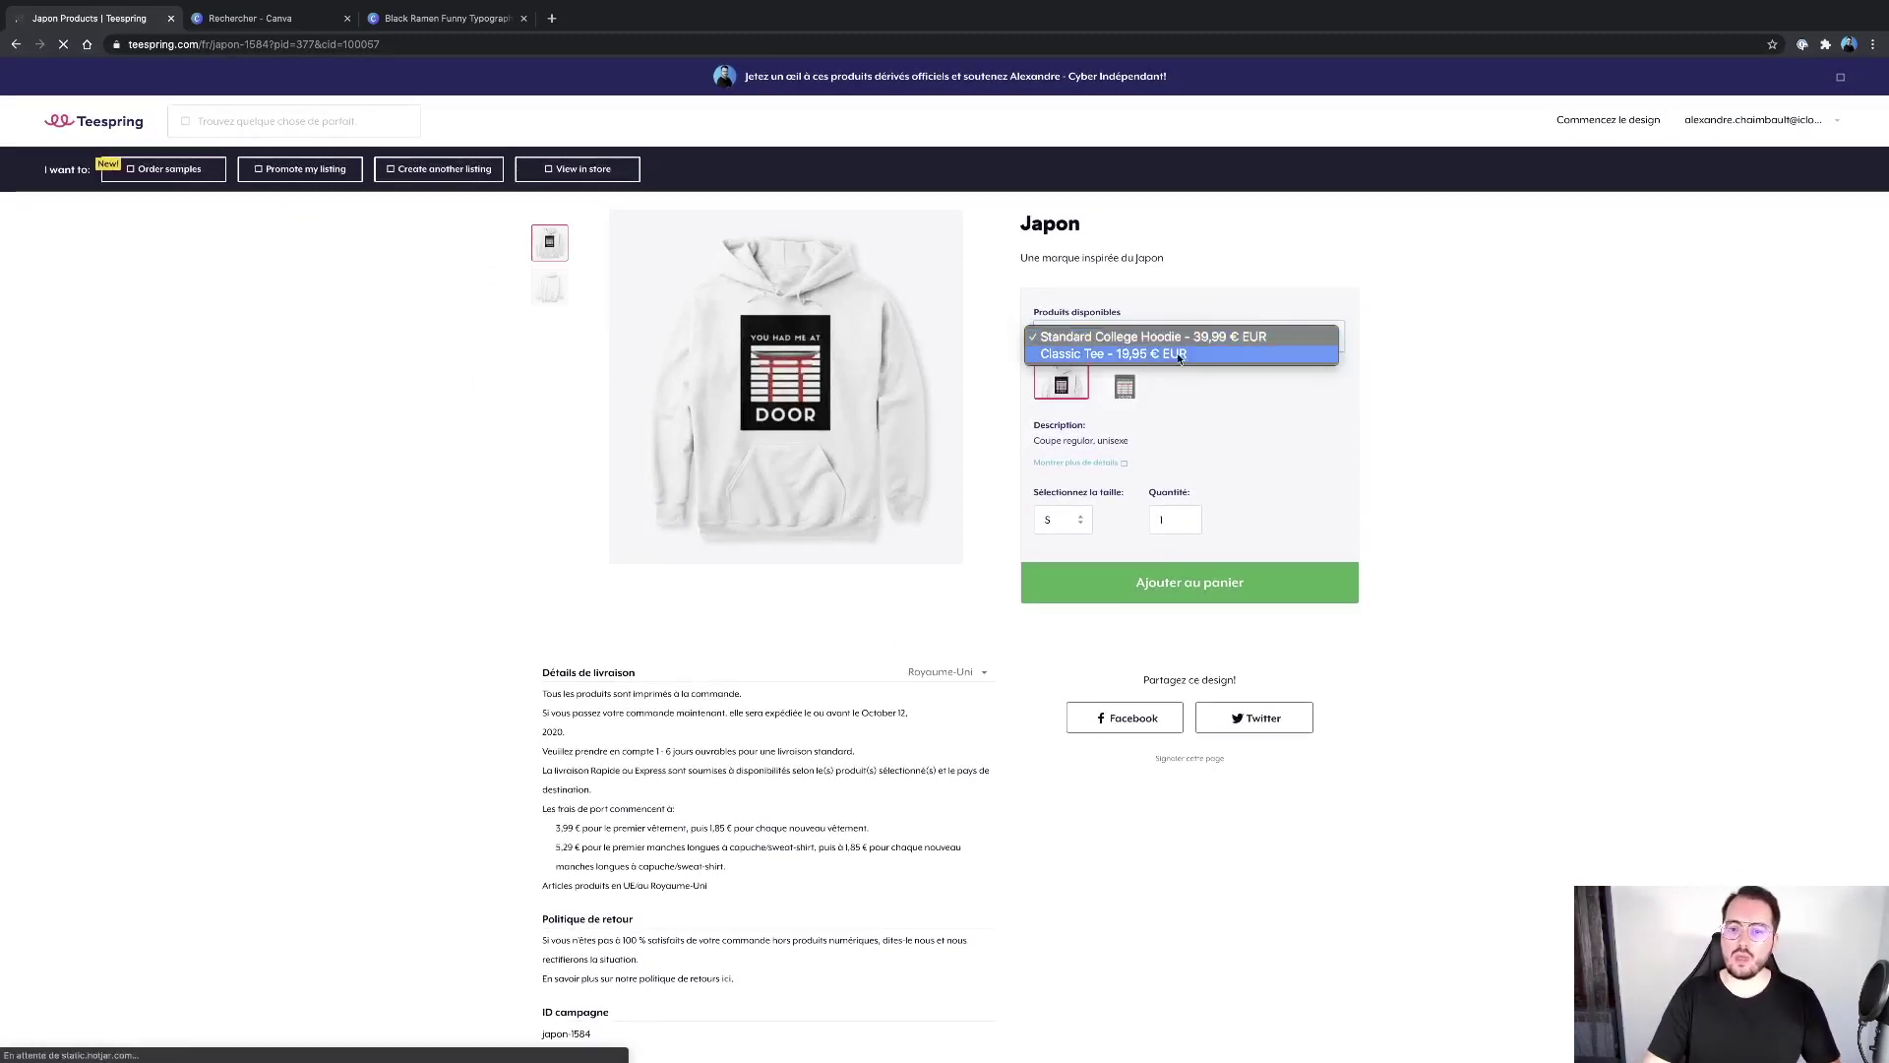
click(1177, 353)
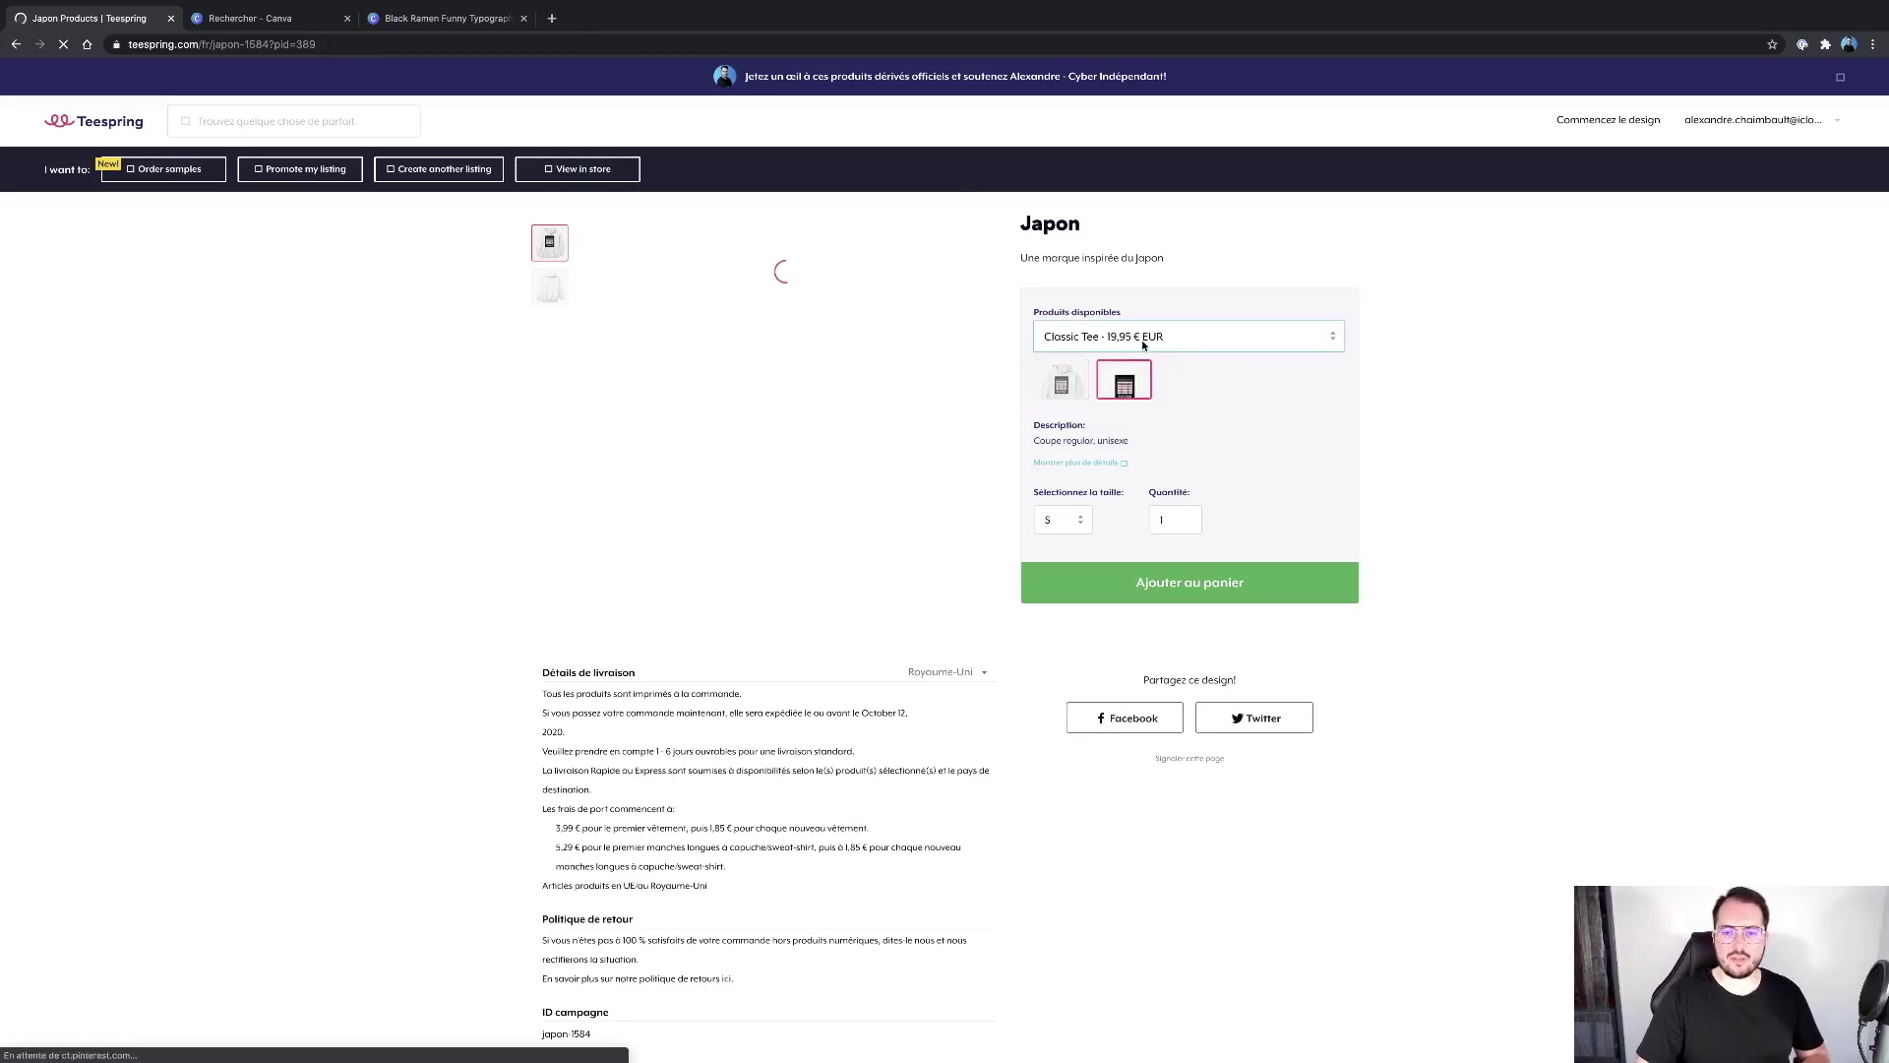
click(1142, 339)
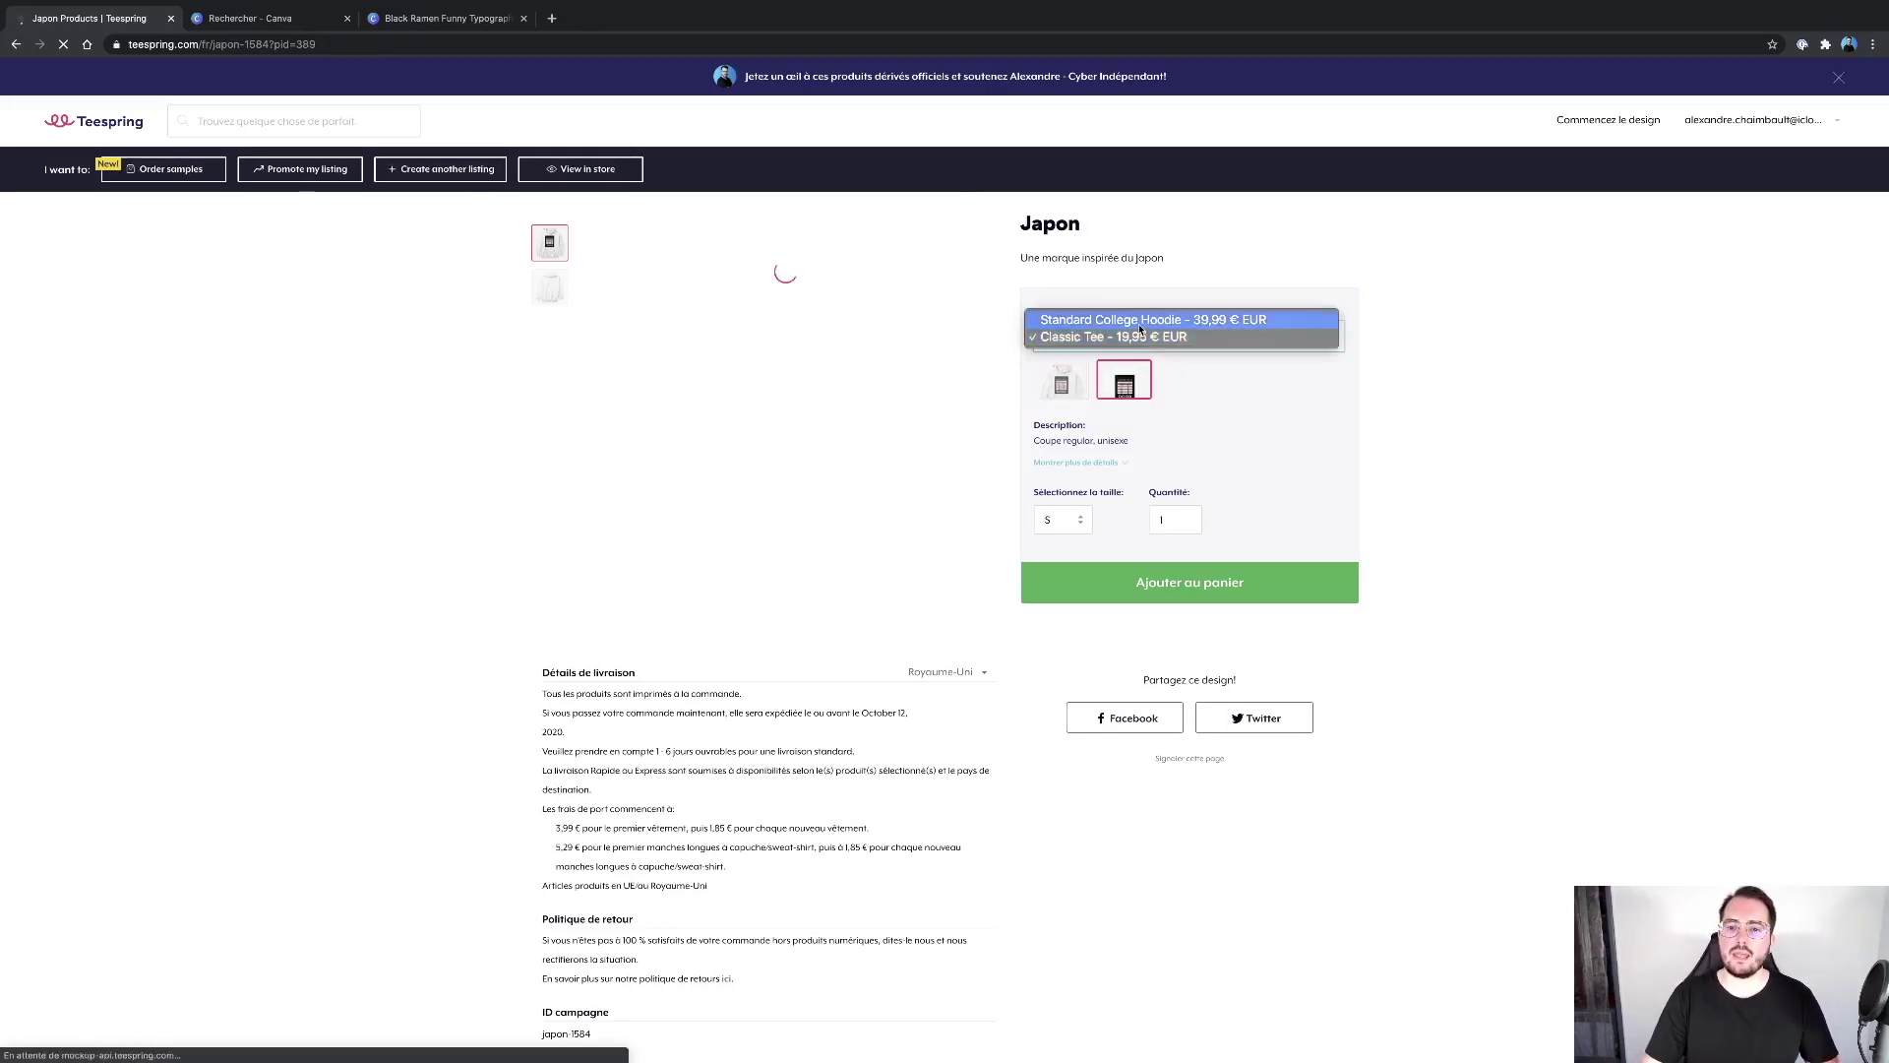
click(1181, 320)
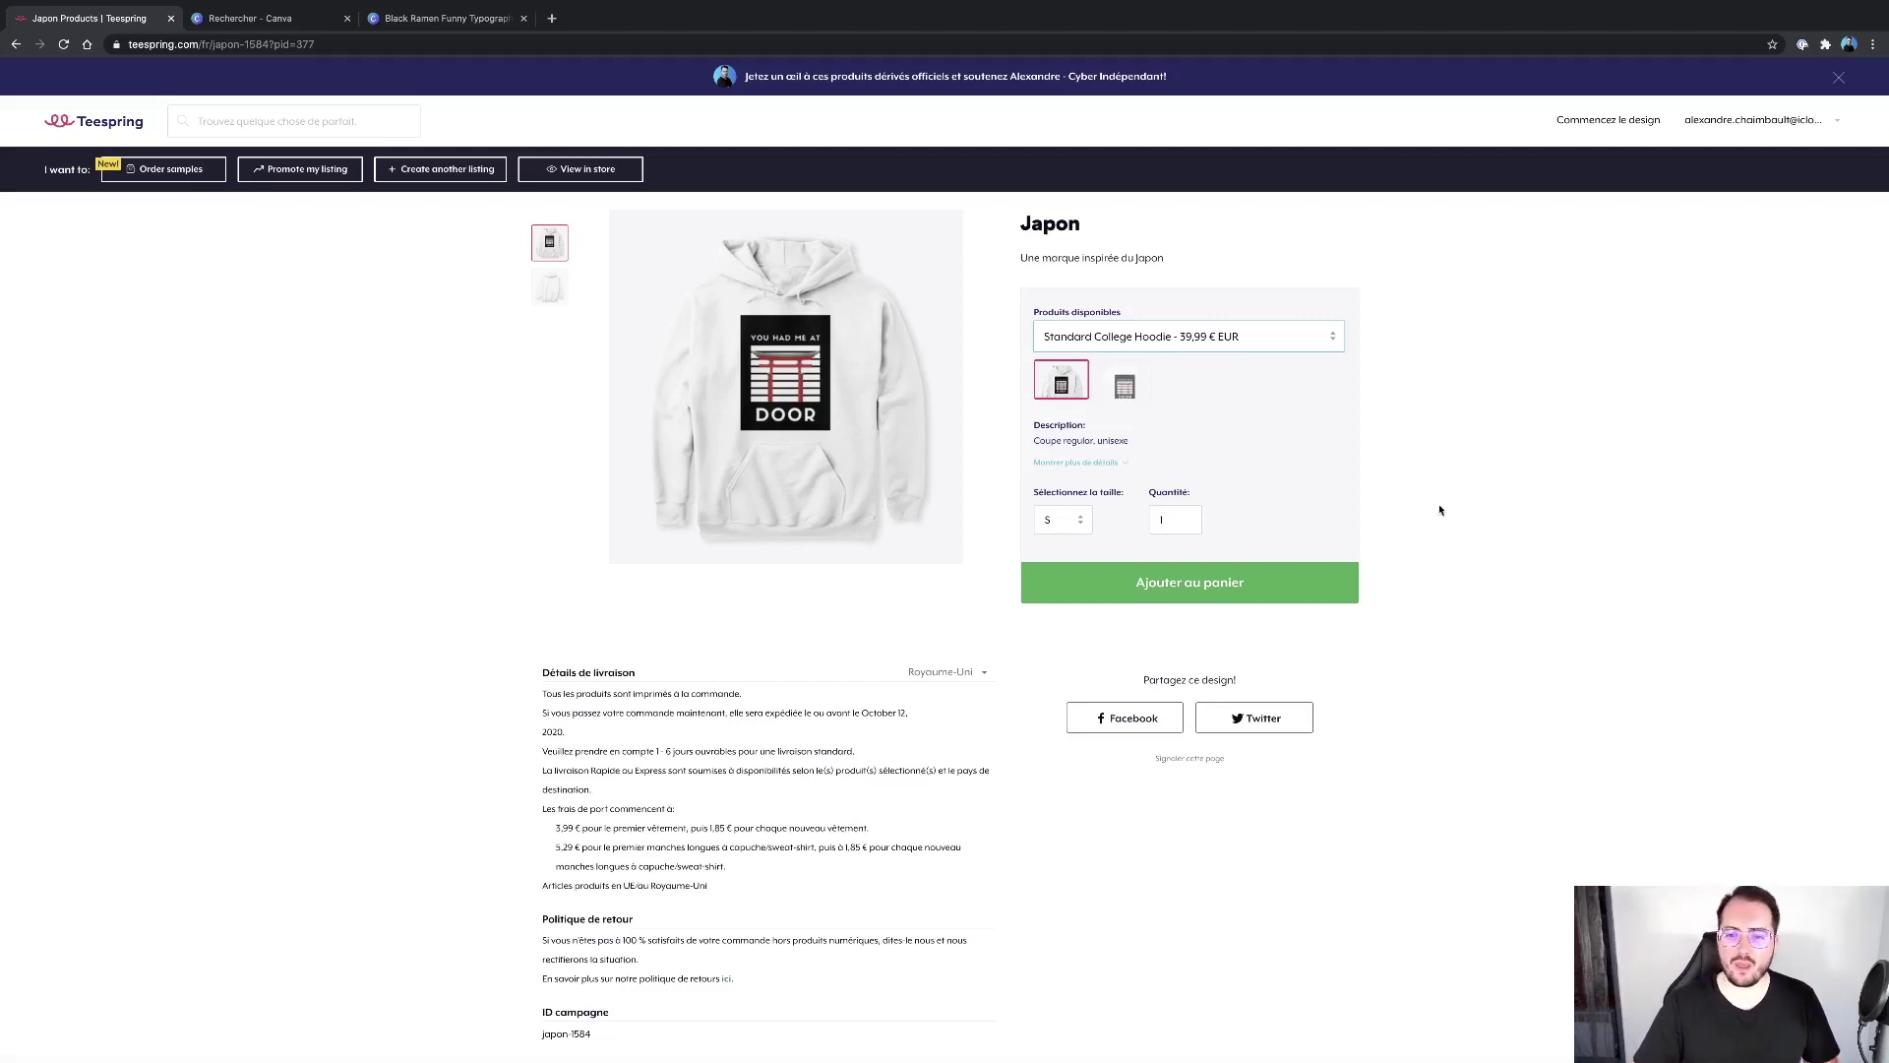
click(1088, 462)
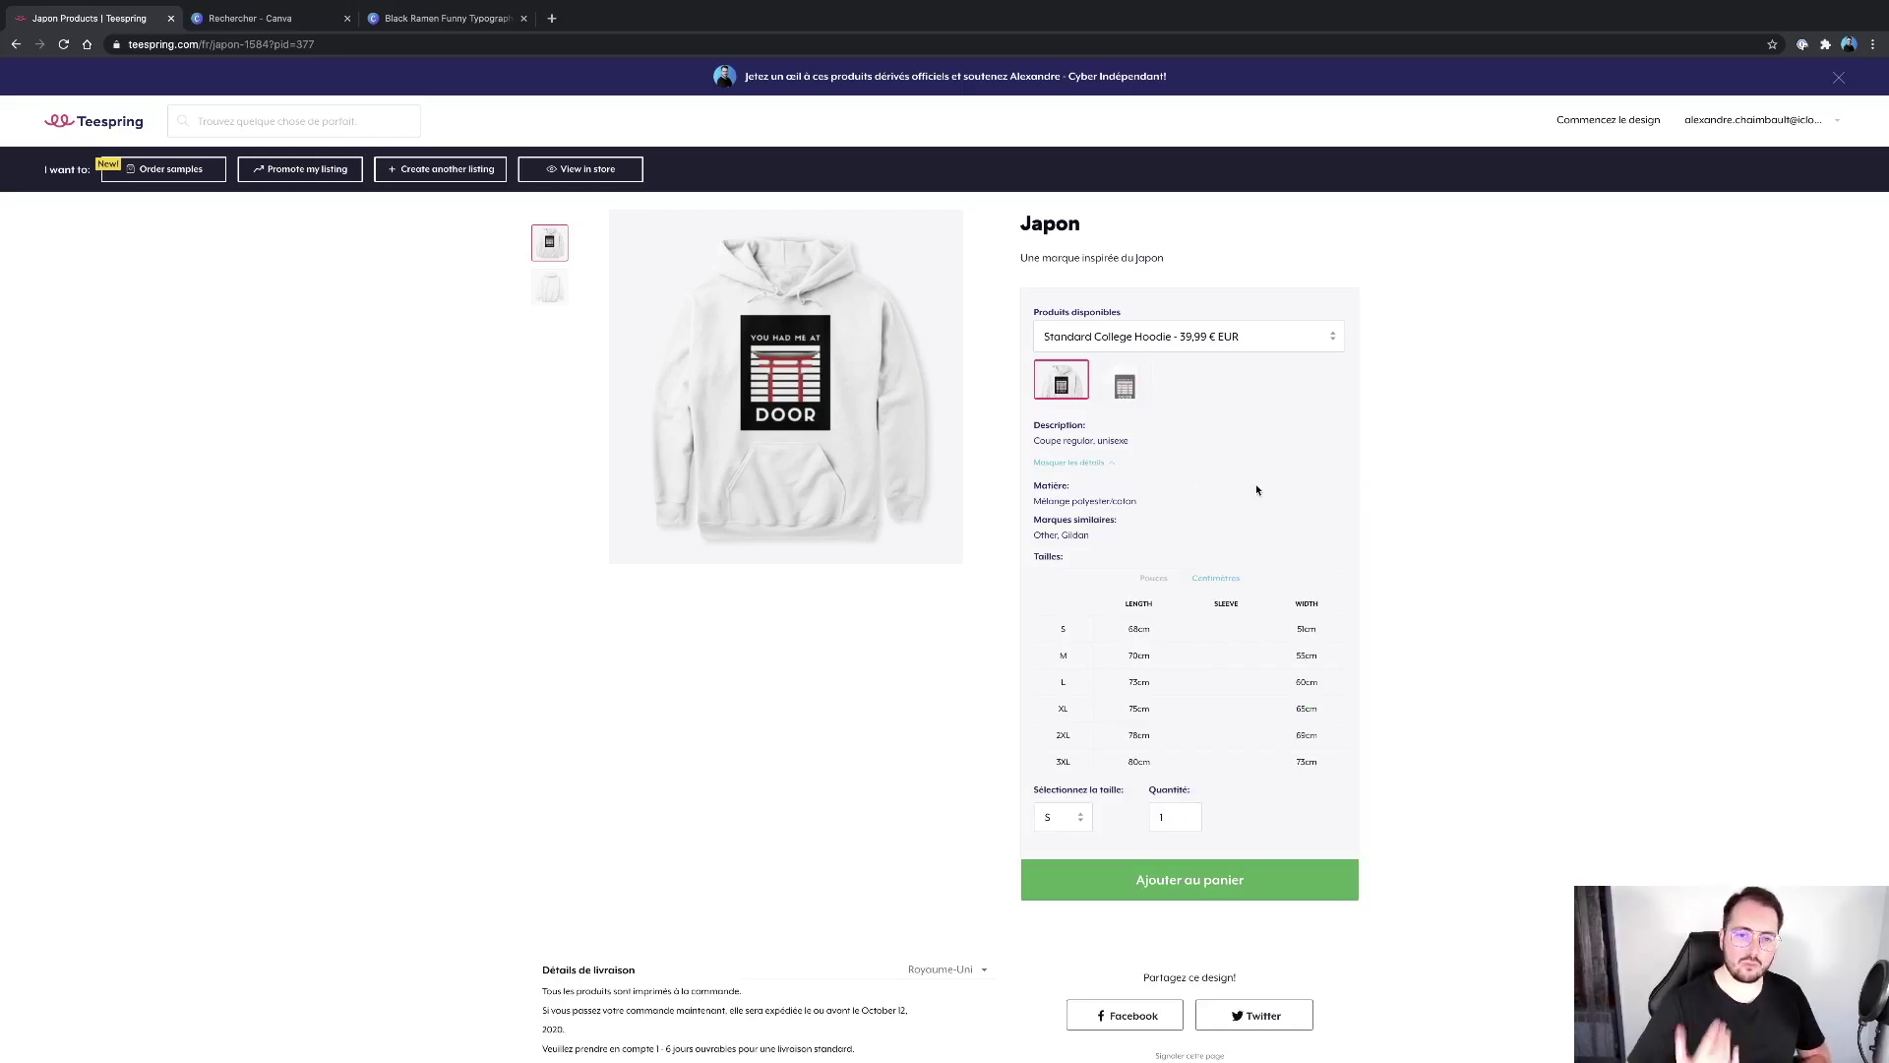
Step: Open the stores overview from the published listing
click(591, 169)
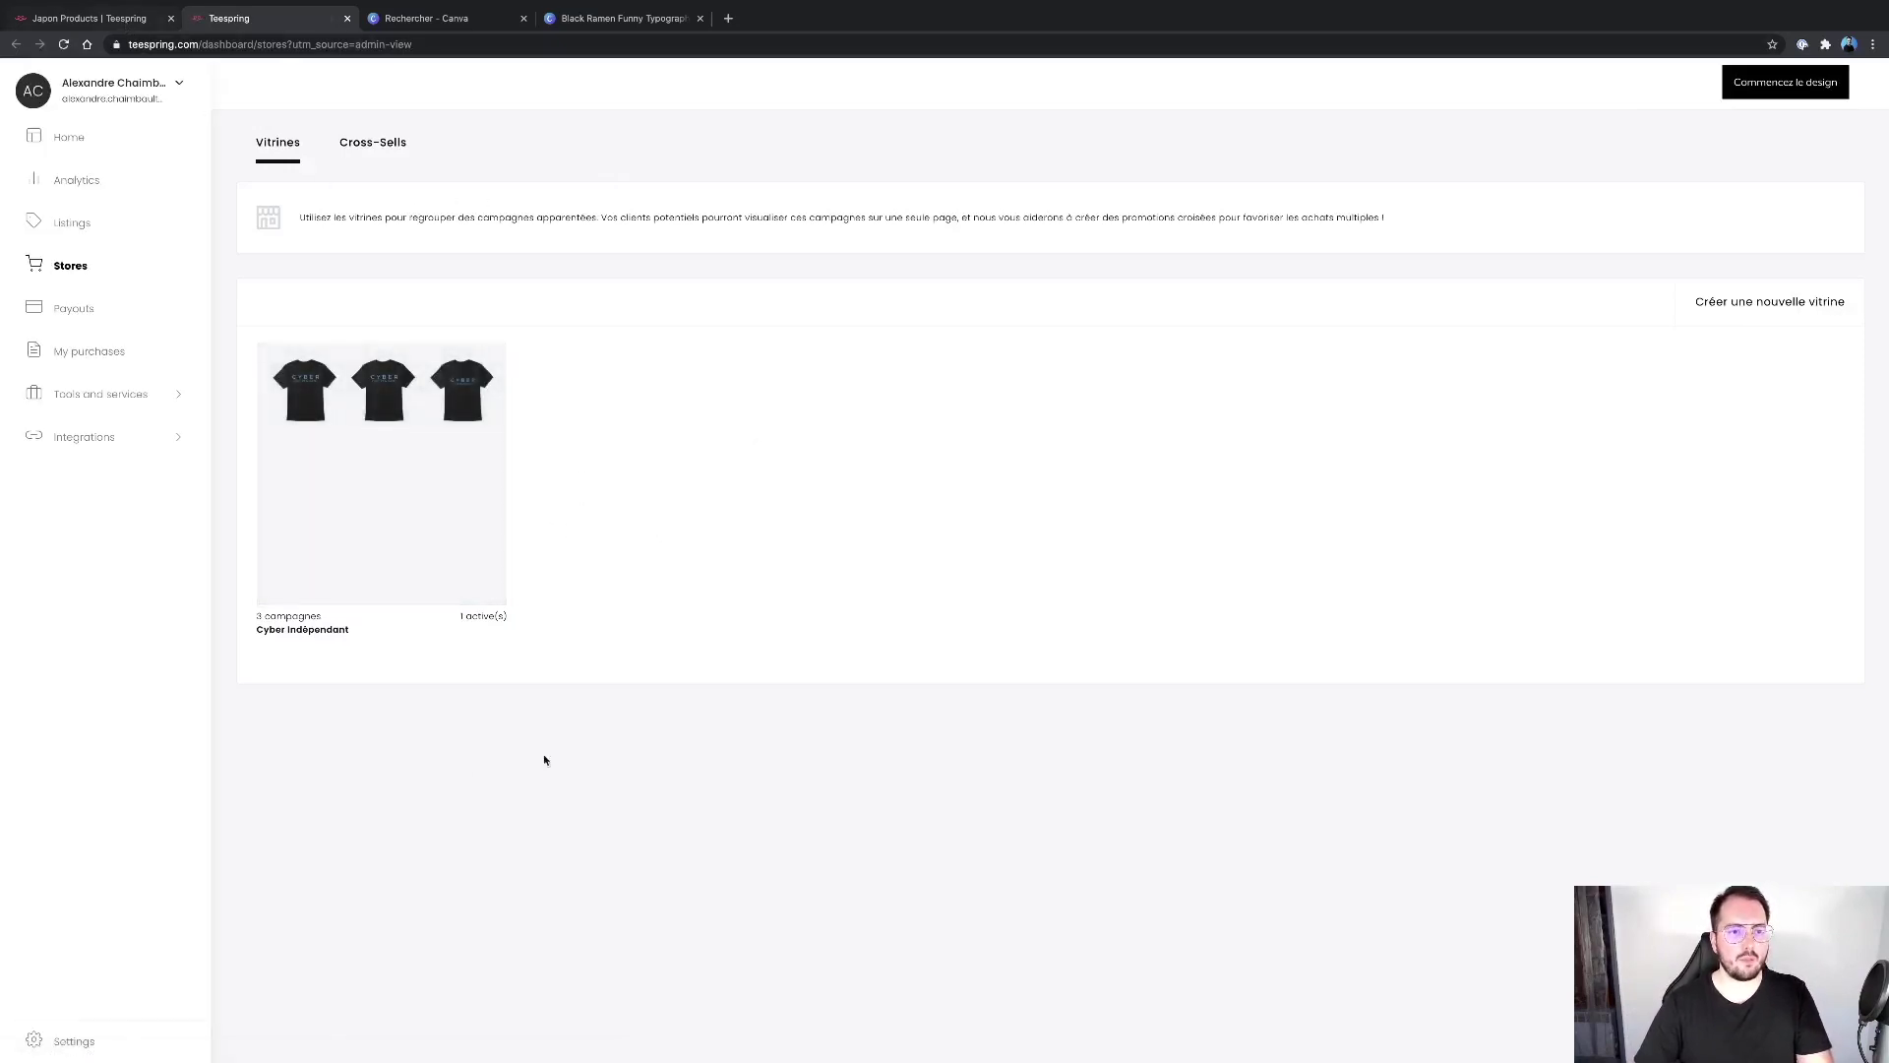
Step: Return to the Japon product page and dismiss the "Wait!" pop-up
click(89, 18)
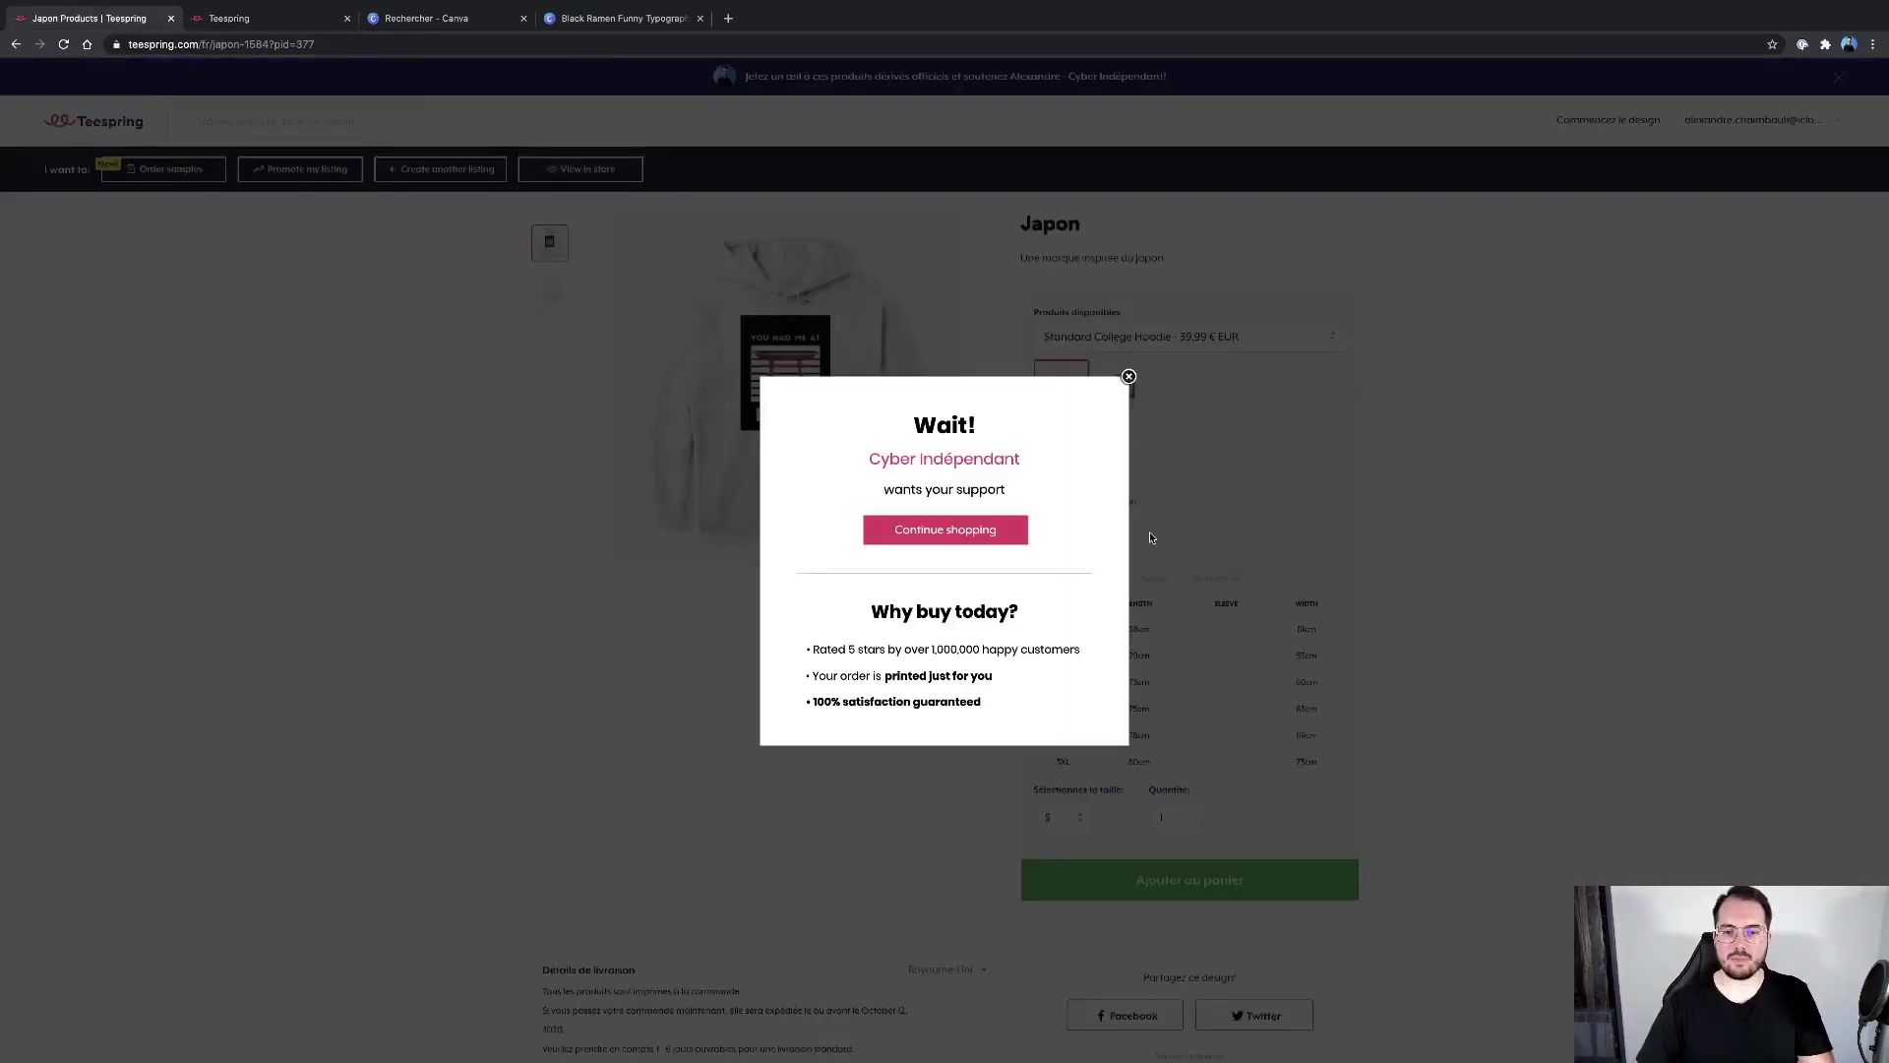
click(1129, 376)
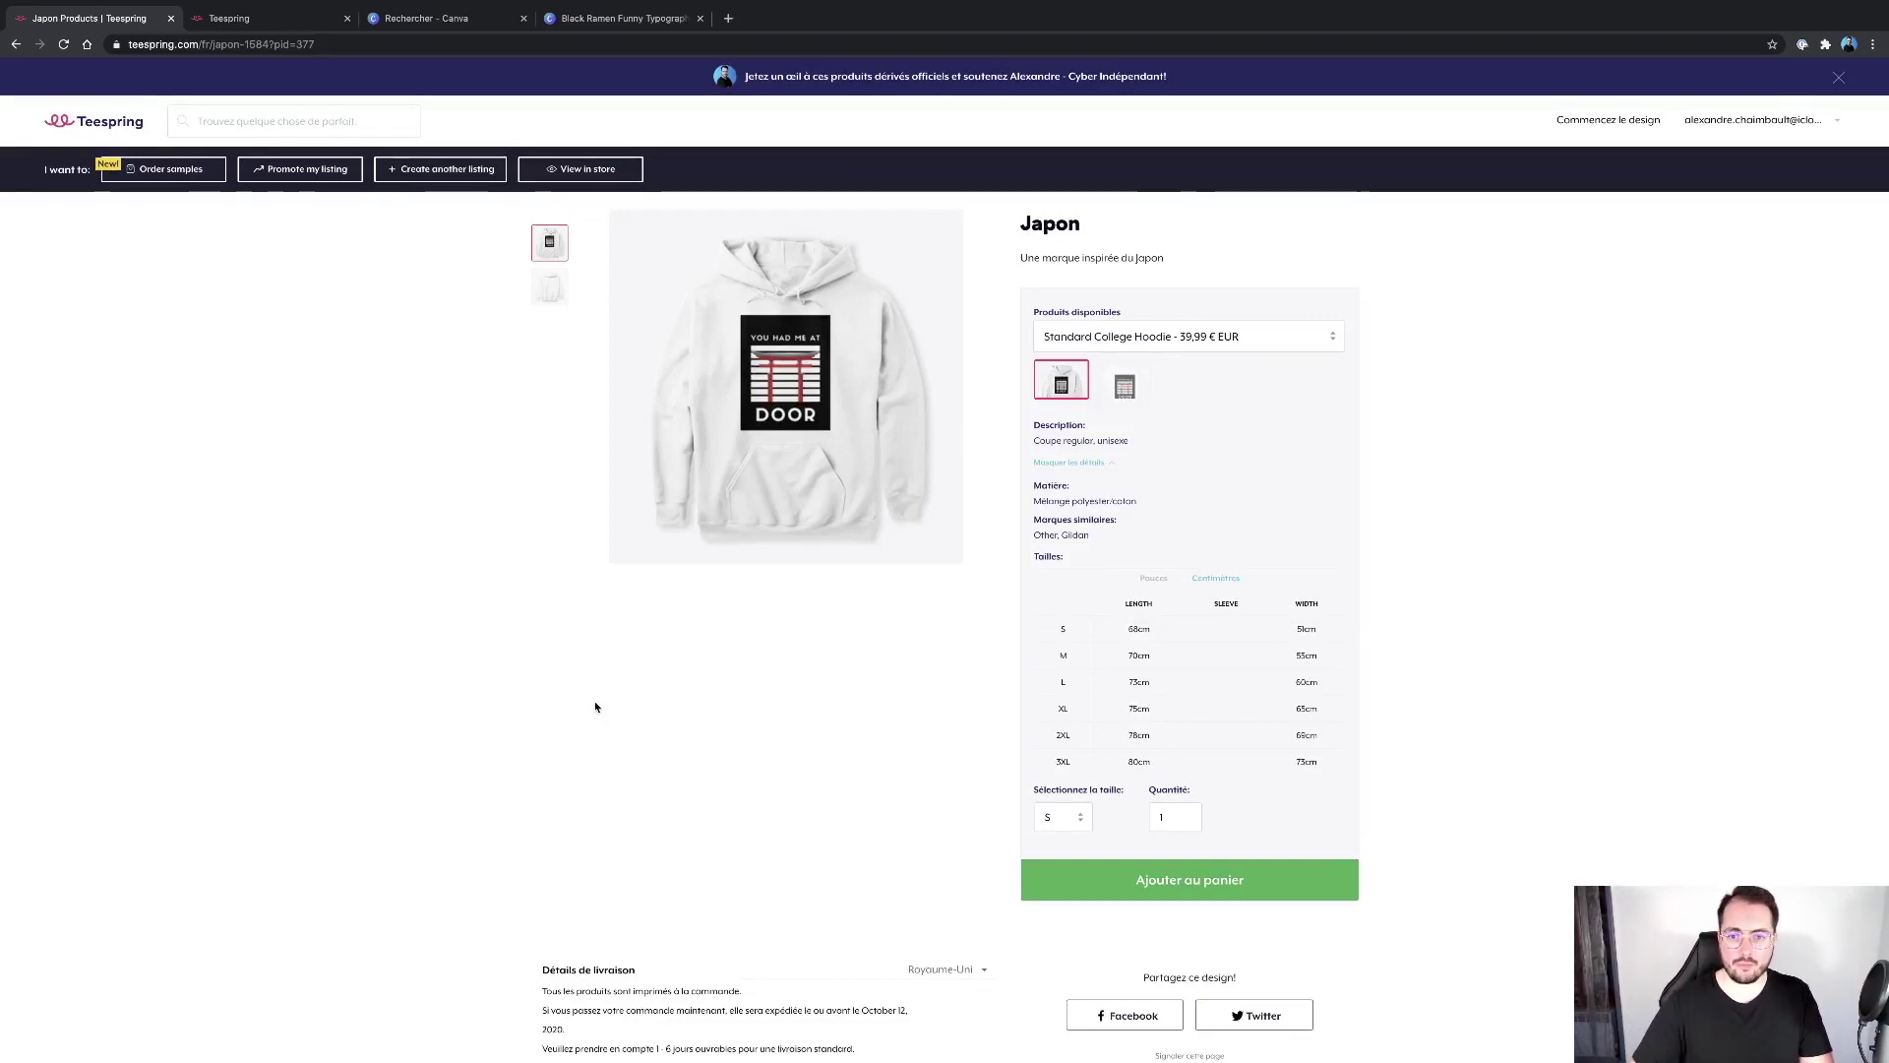
scroll(595, 707, down, 3)
scroll(595, 706, up, 3)
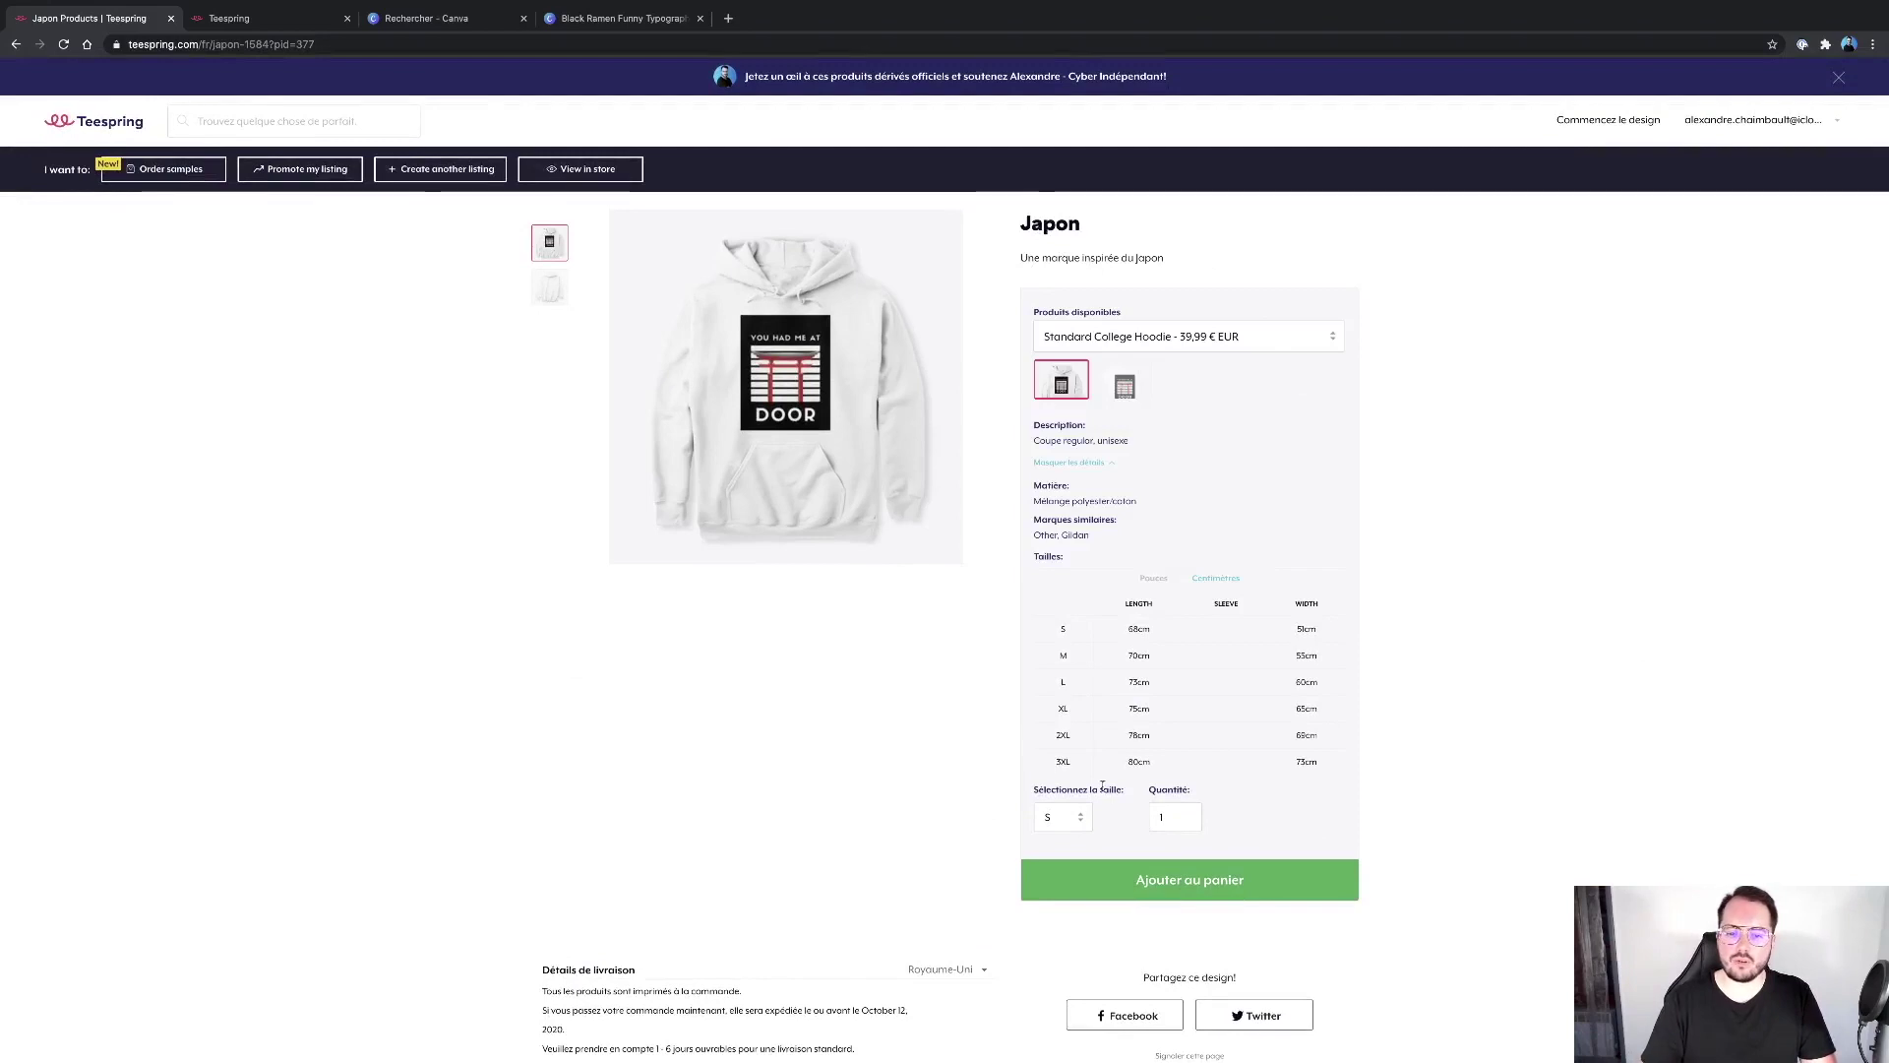
Step: Set the shipping details region to France, Allemagne, Pays-Bas, Suède and review the delivery costs and return policy
scroll(1092, 790, down, 3)
scroll(1104, 793, down, 1)
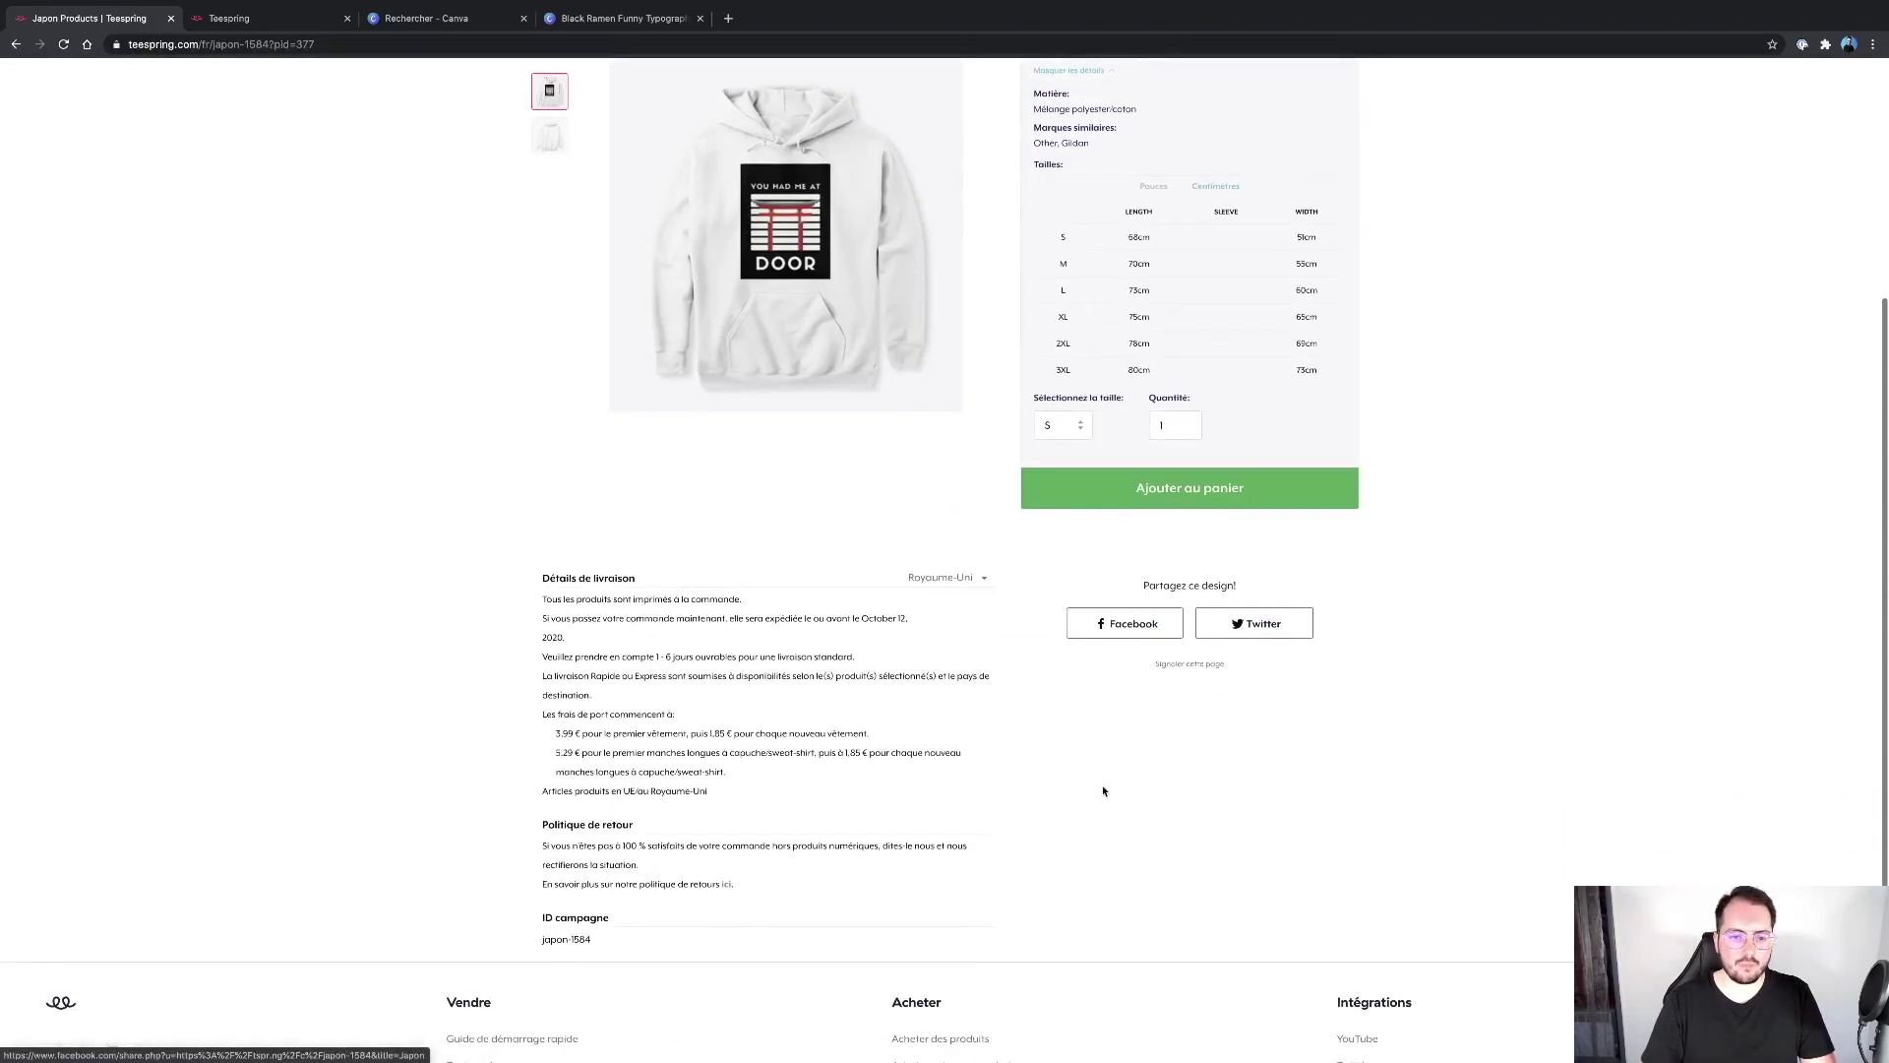
click(928, 580)
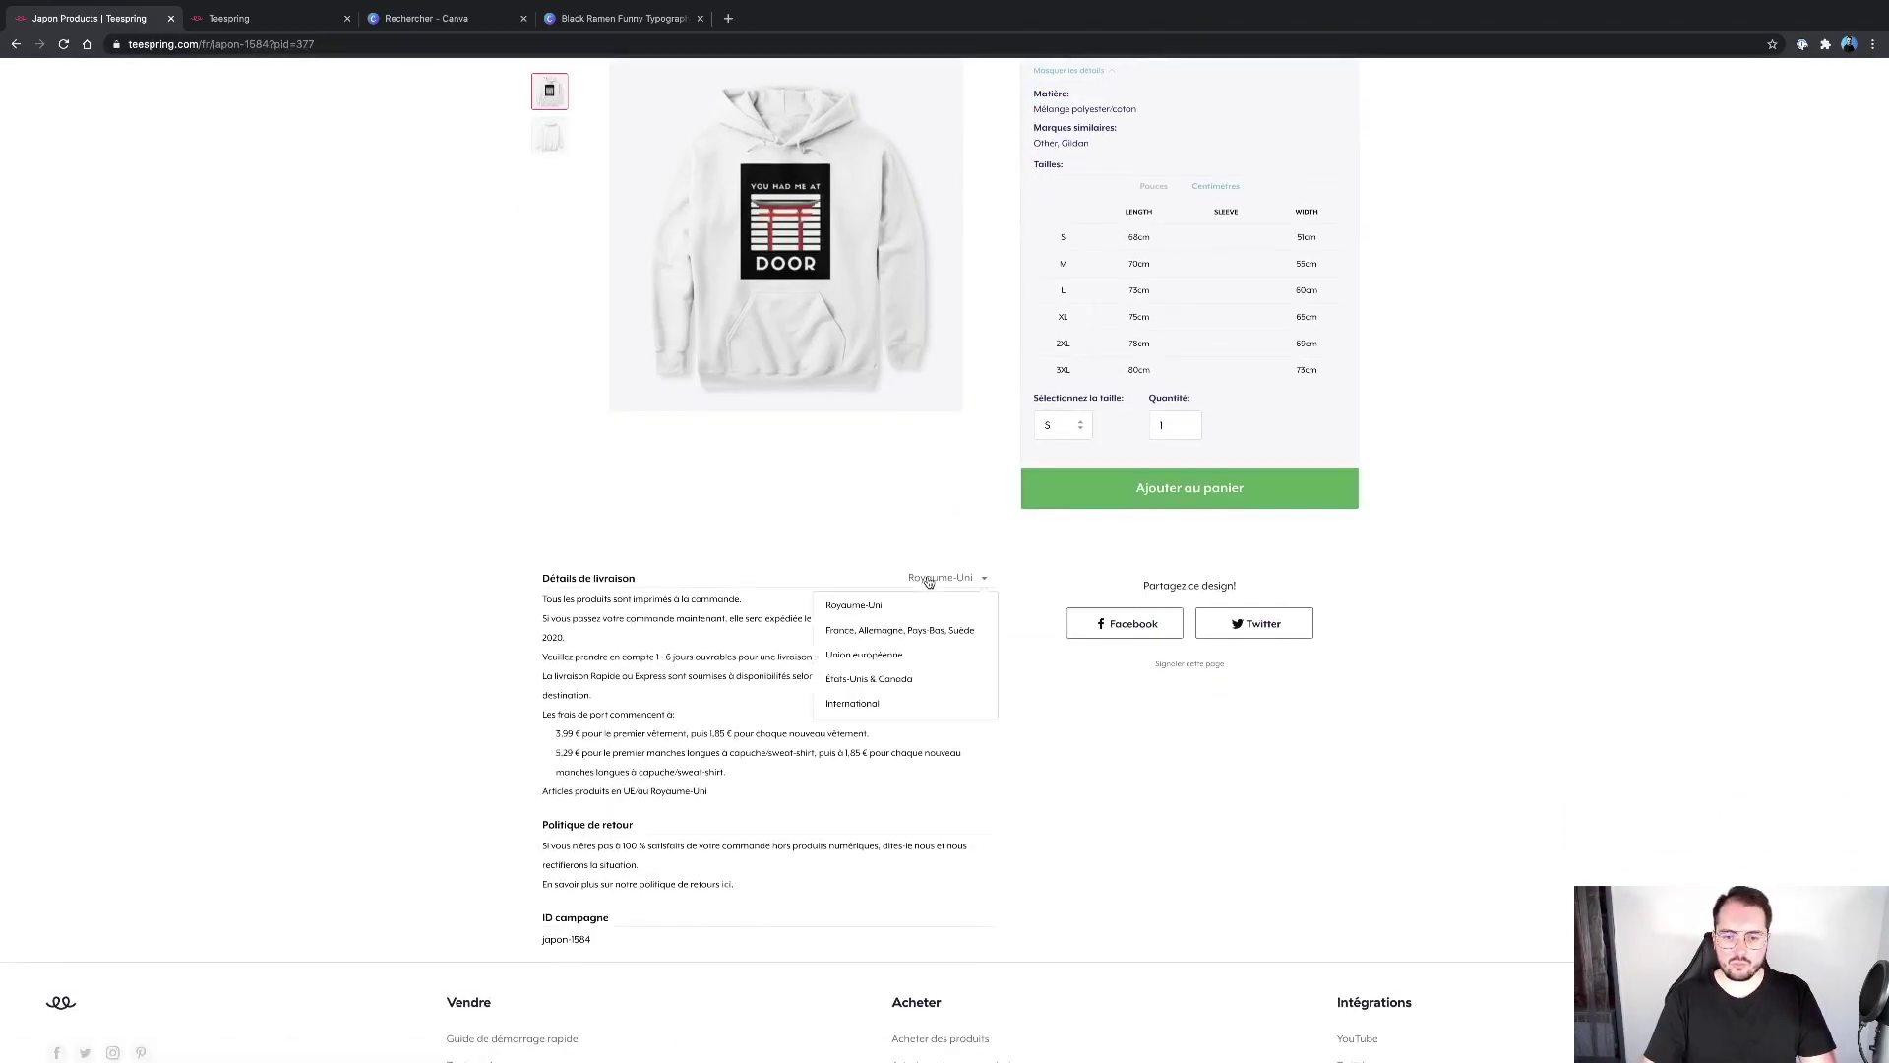
click(904, 630)
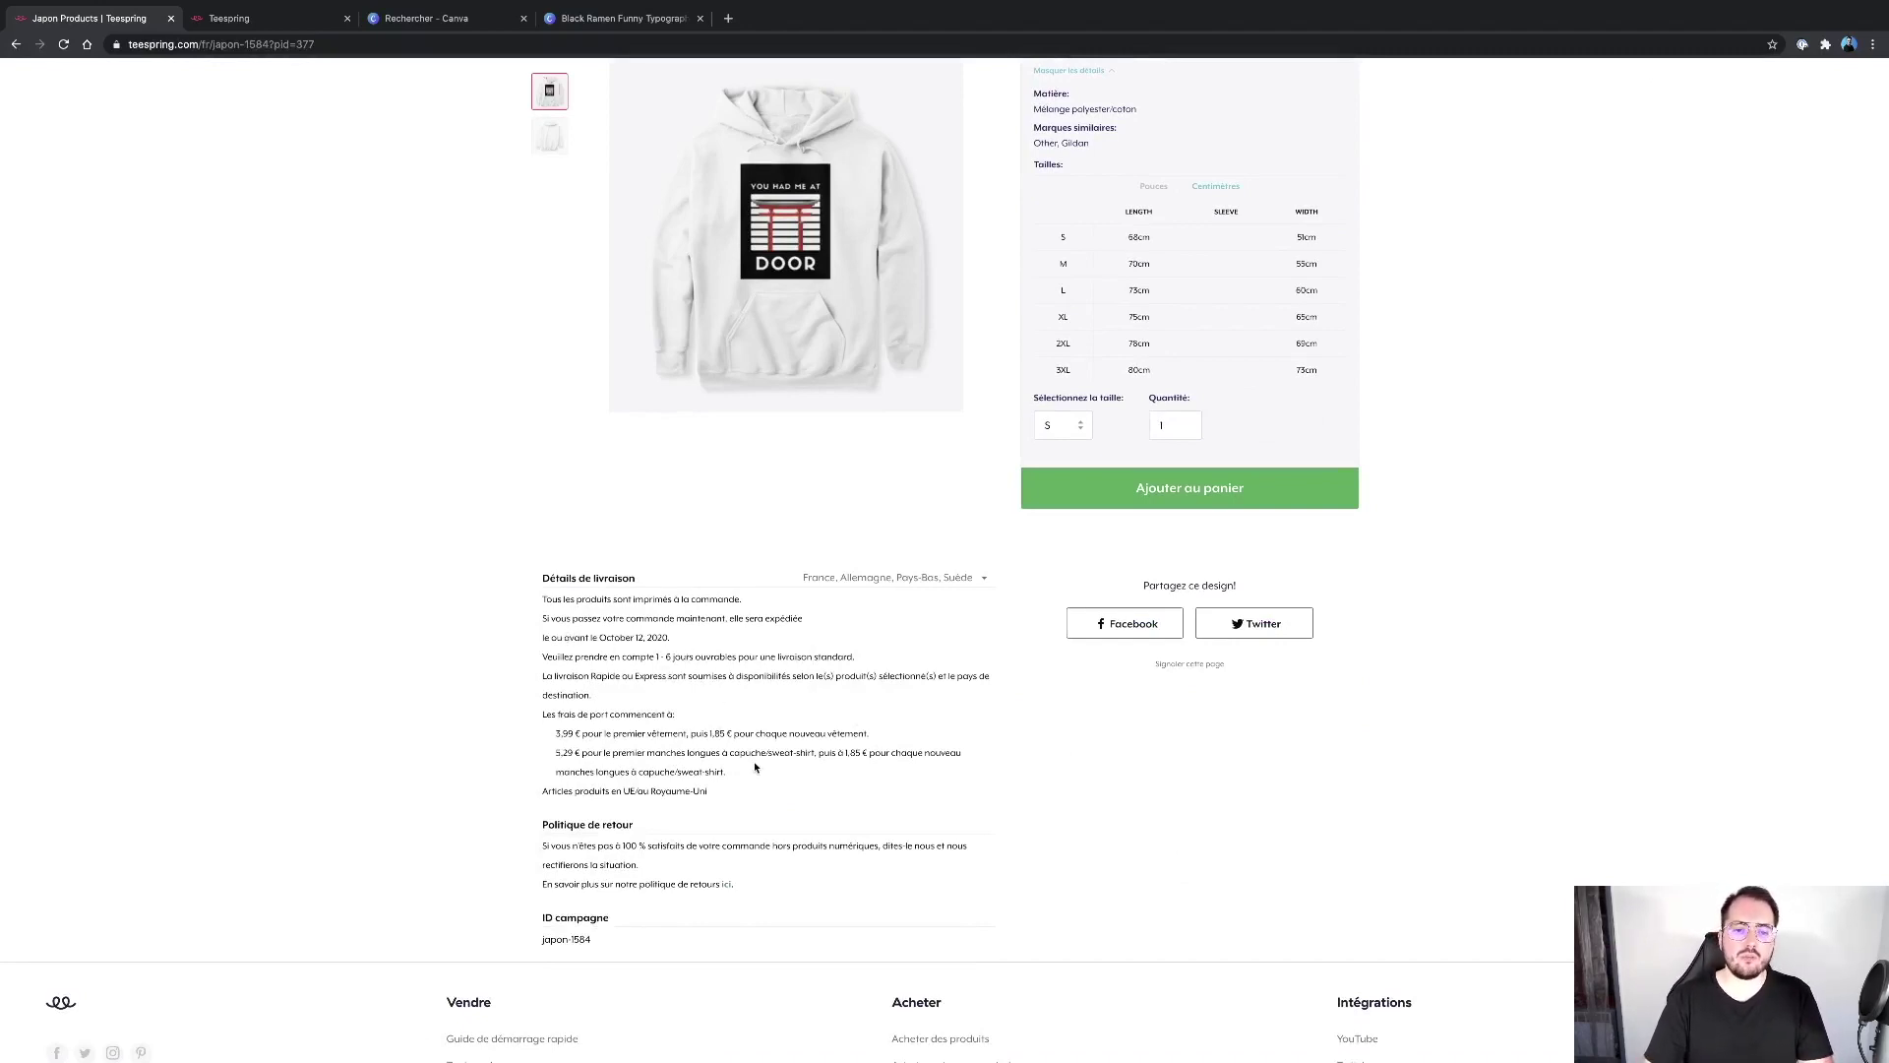
scroll(754, 767, down, 1)
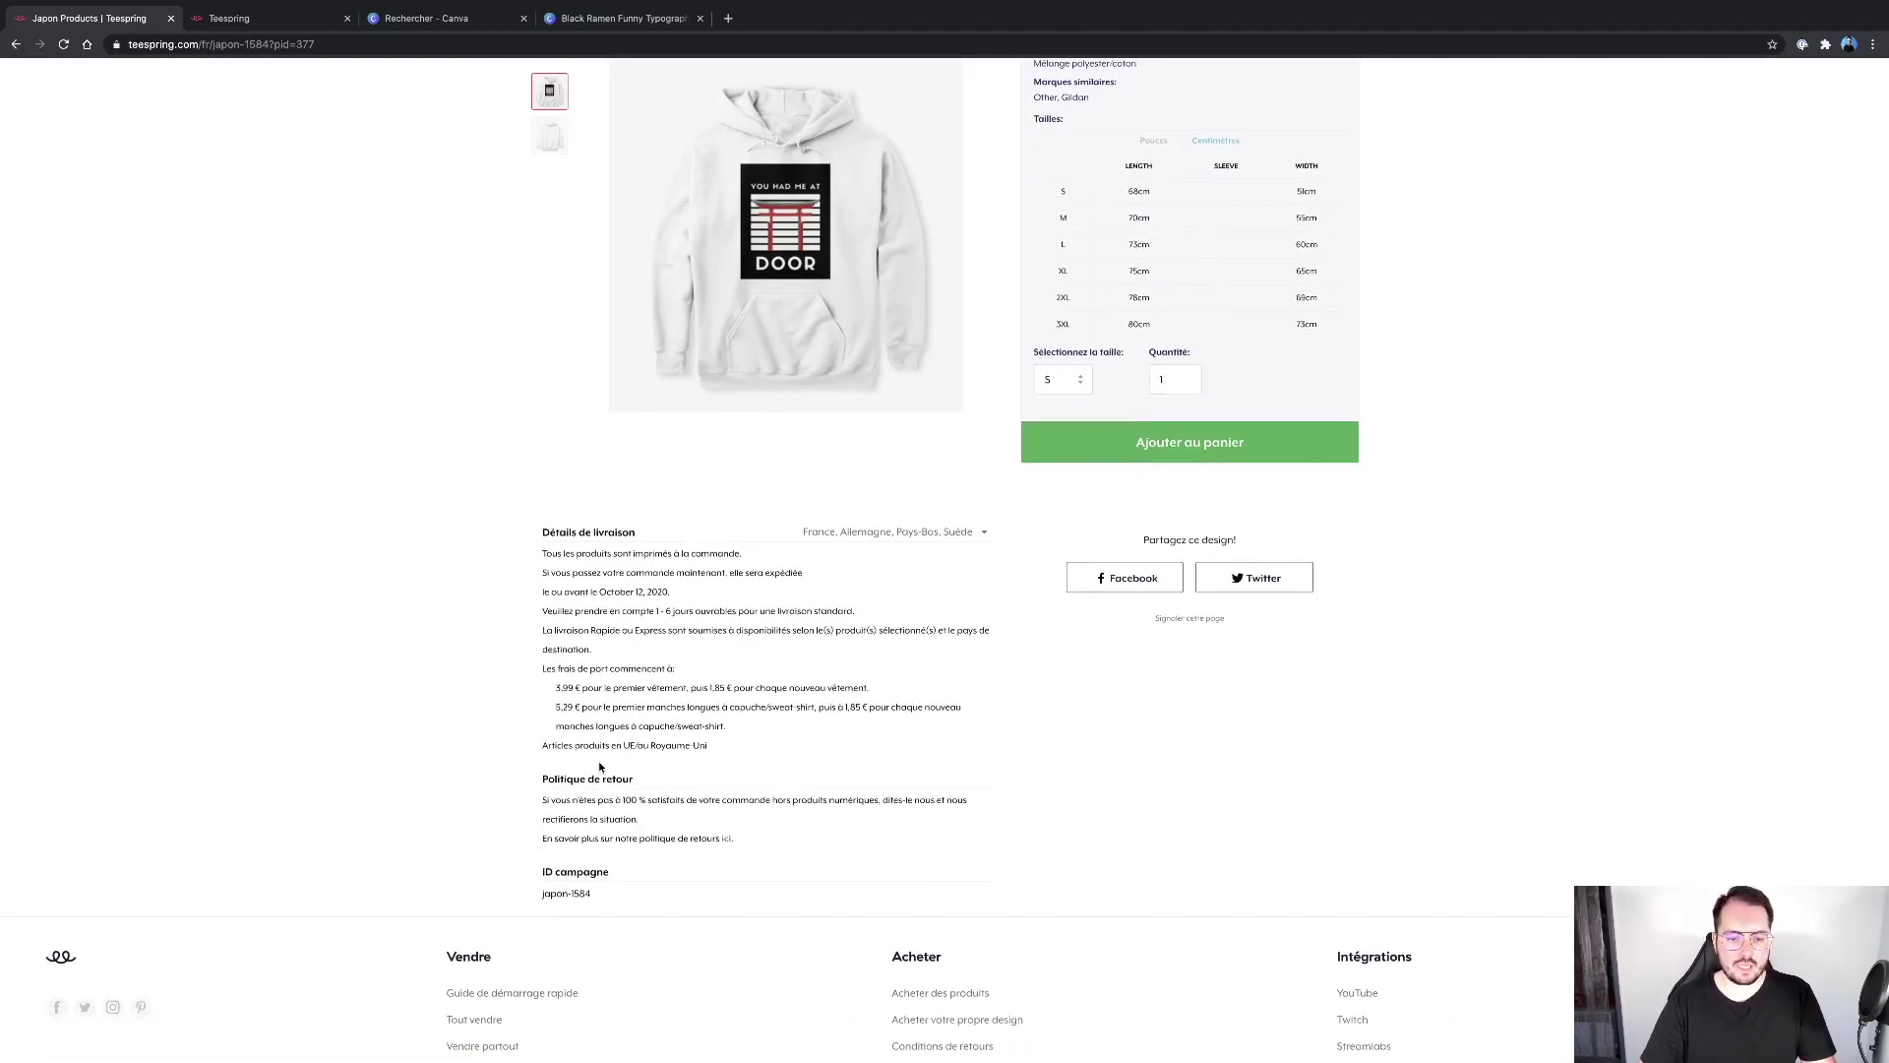
scroll(1074, 813, down, 1)
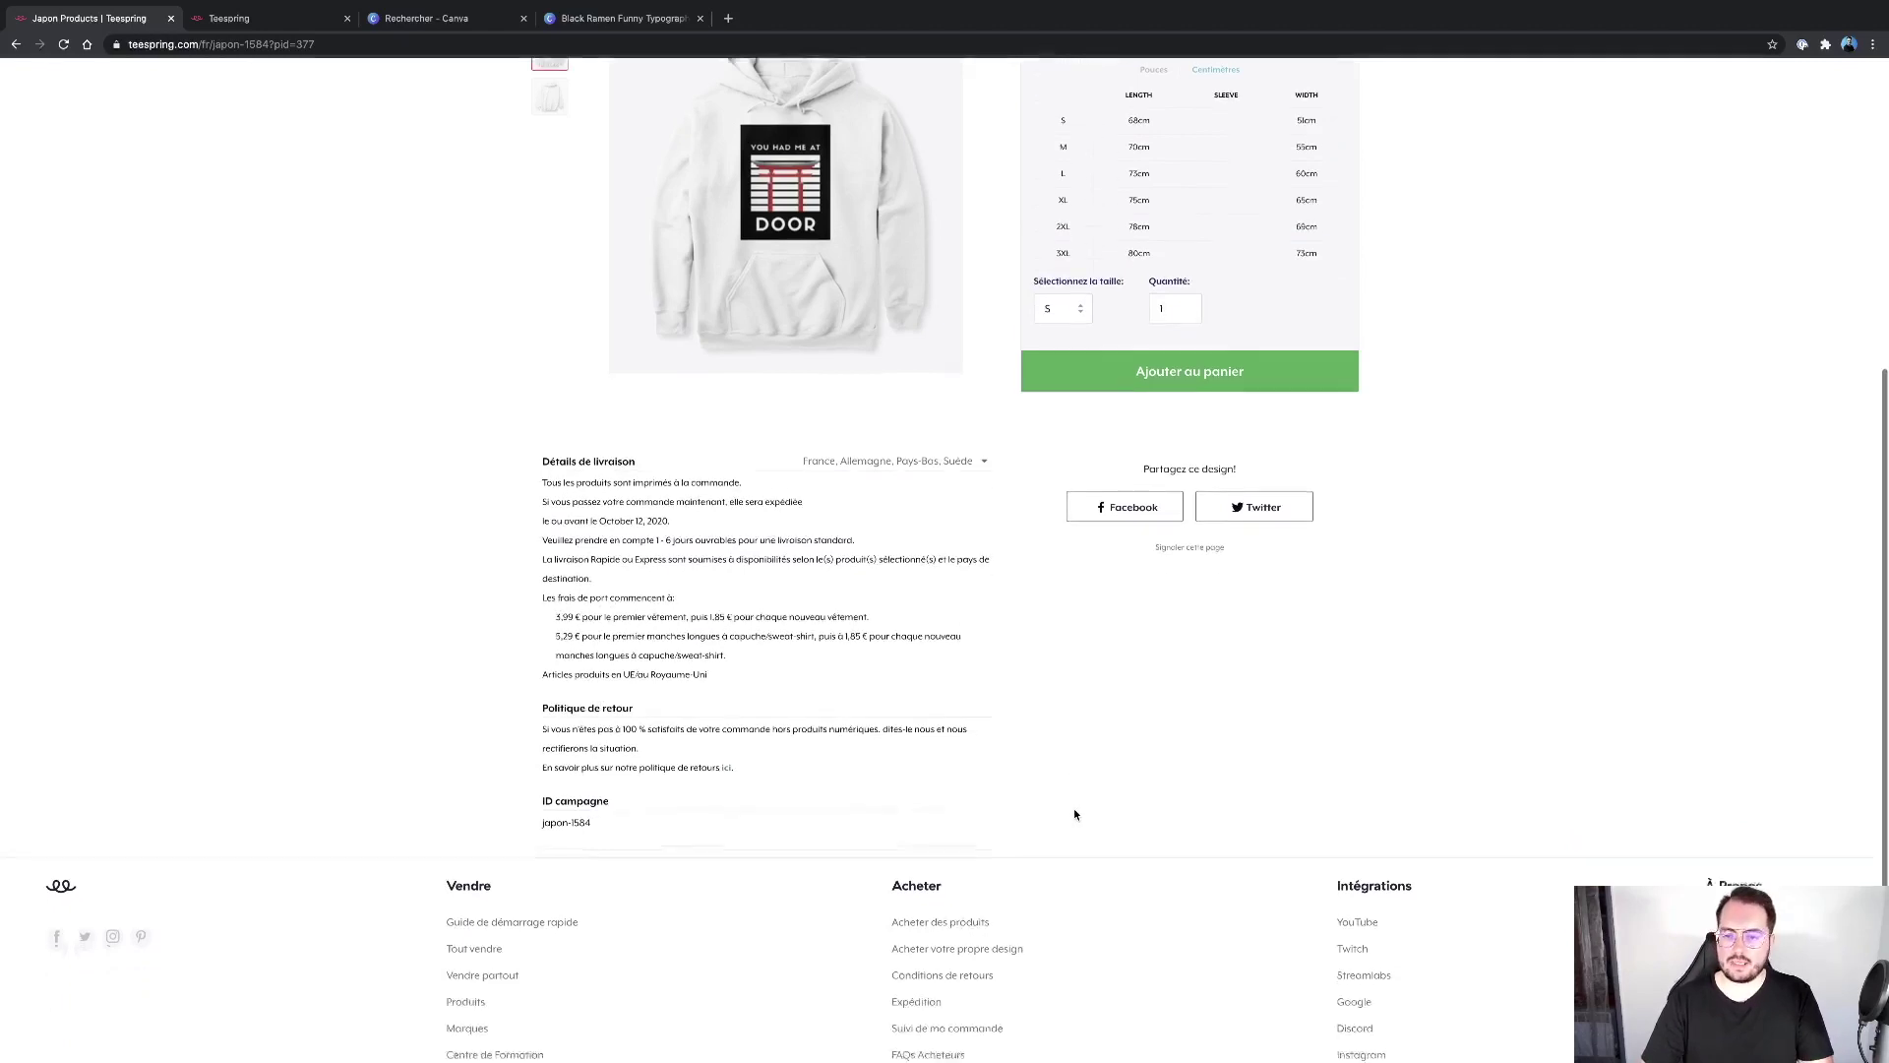
scroll(1074, 809, up, 3)
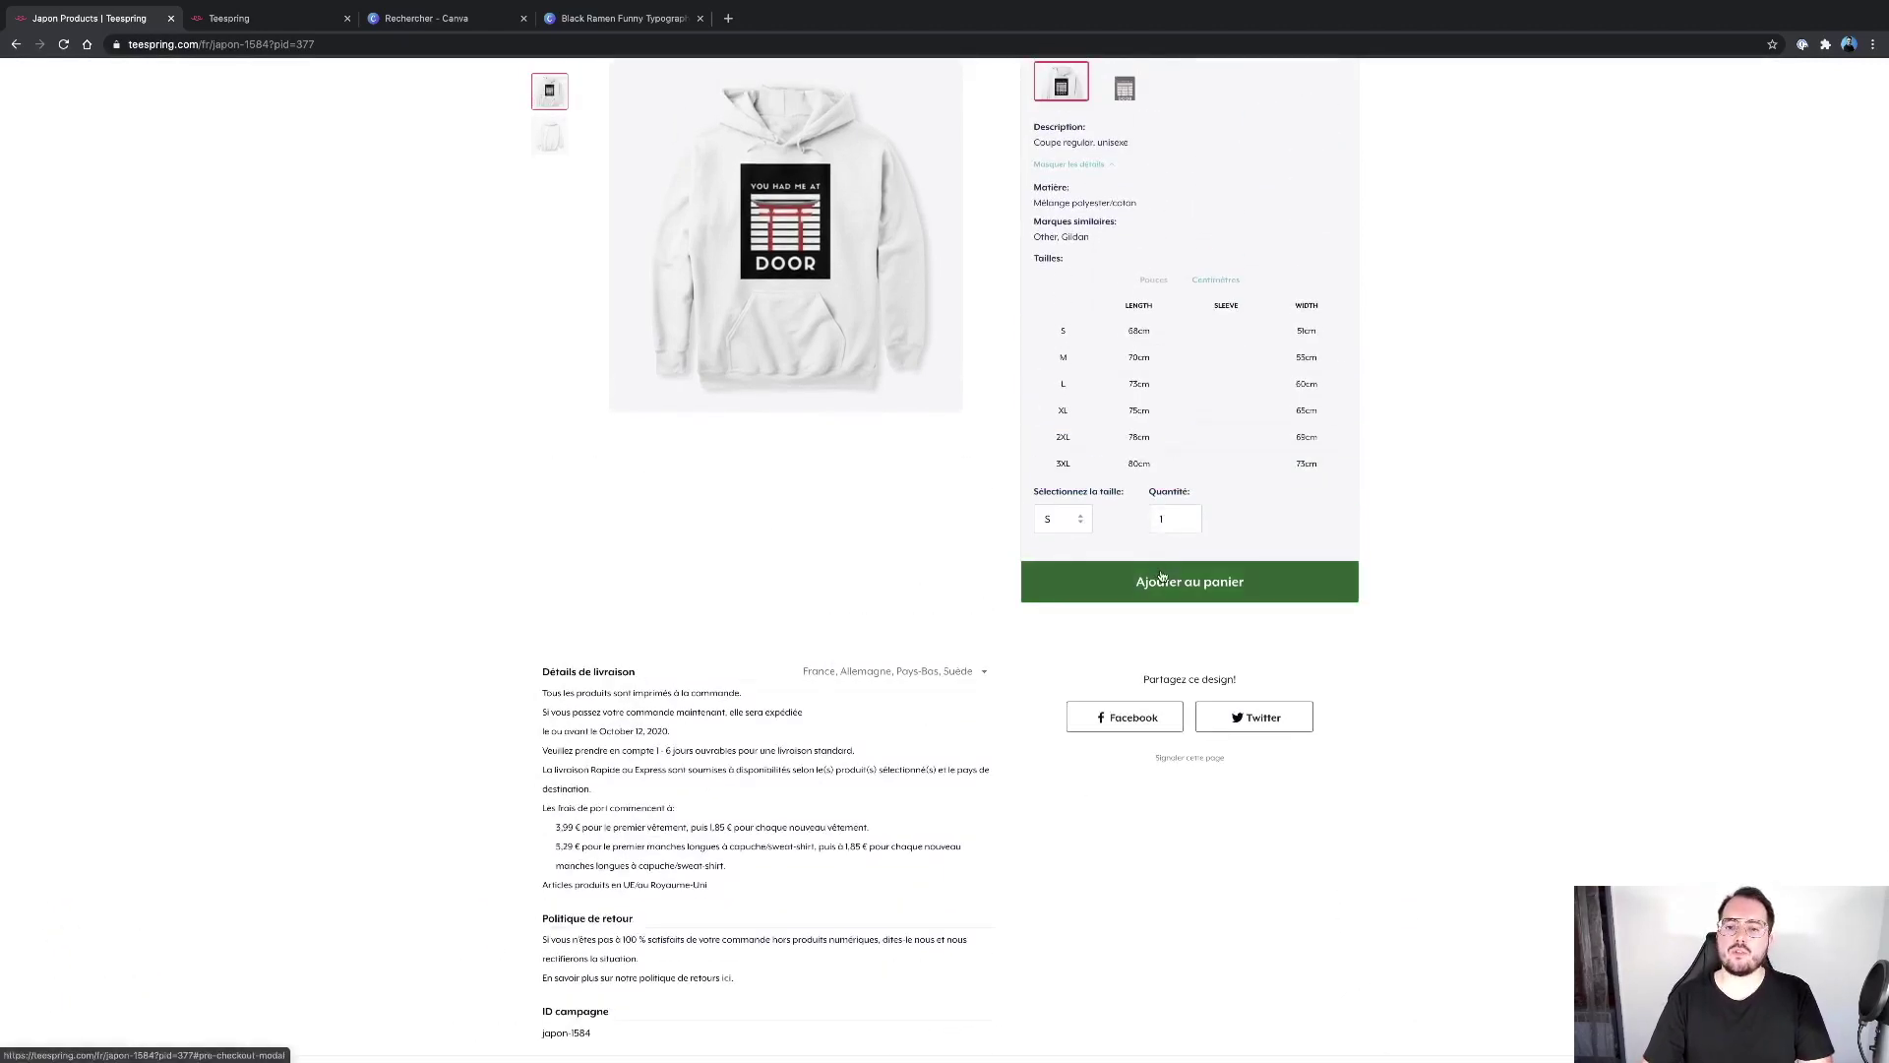
Step: Add one Standard College Hoodie in size S to the cart and proceed to checkout to review the order summary
click(1159, 580)
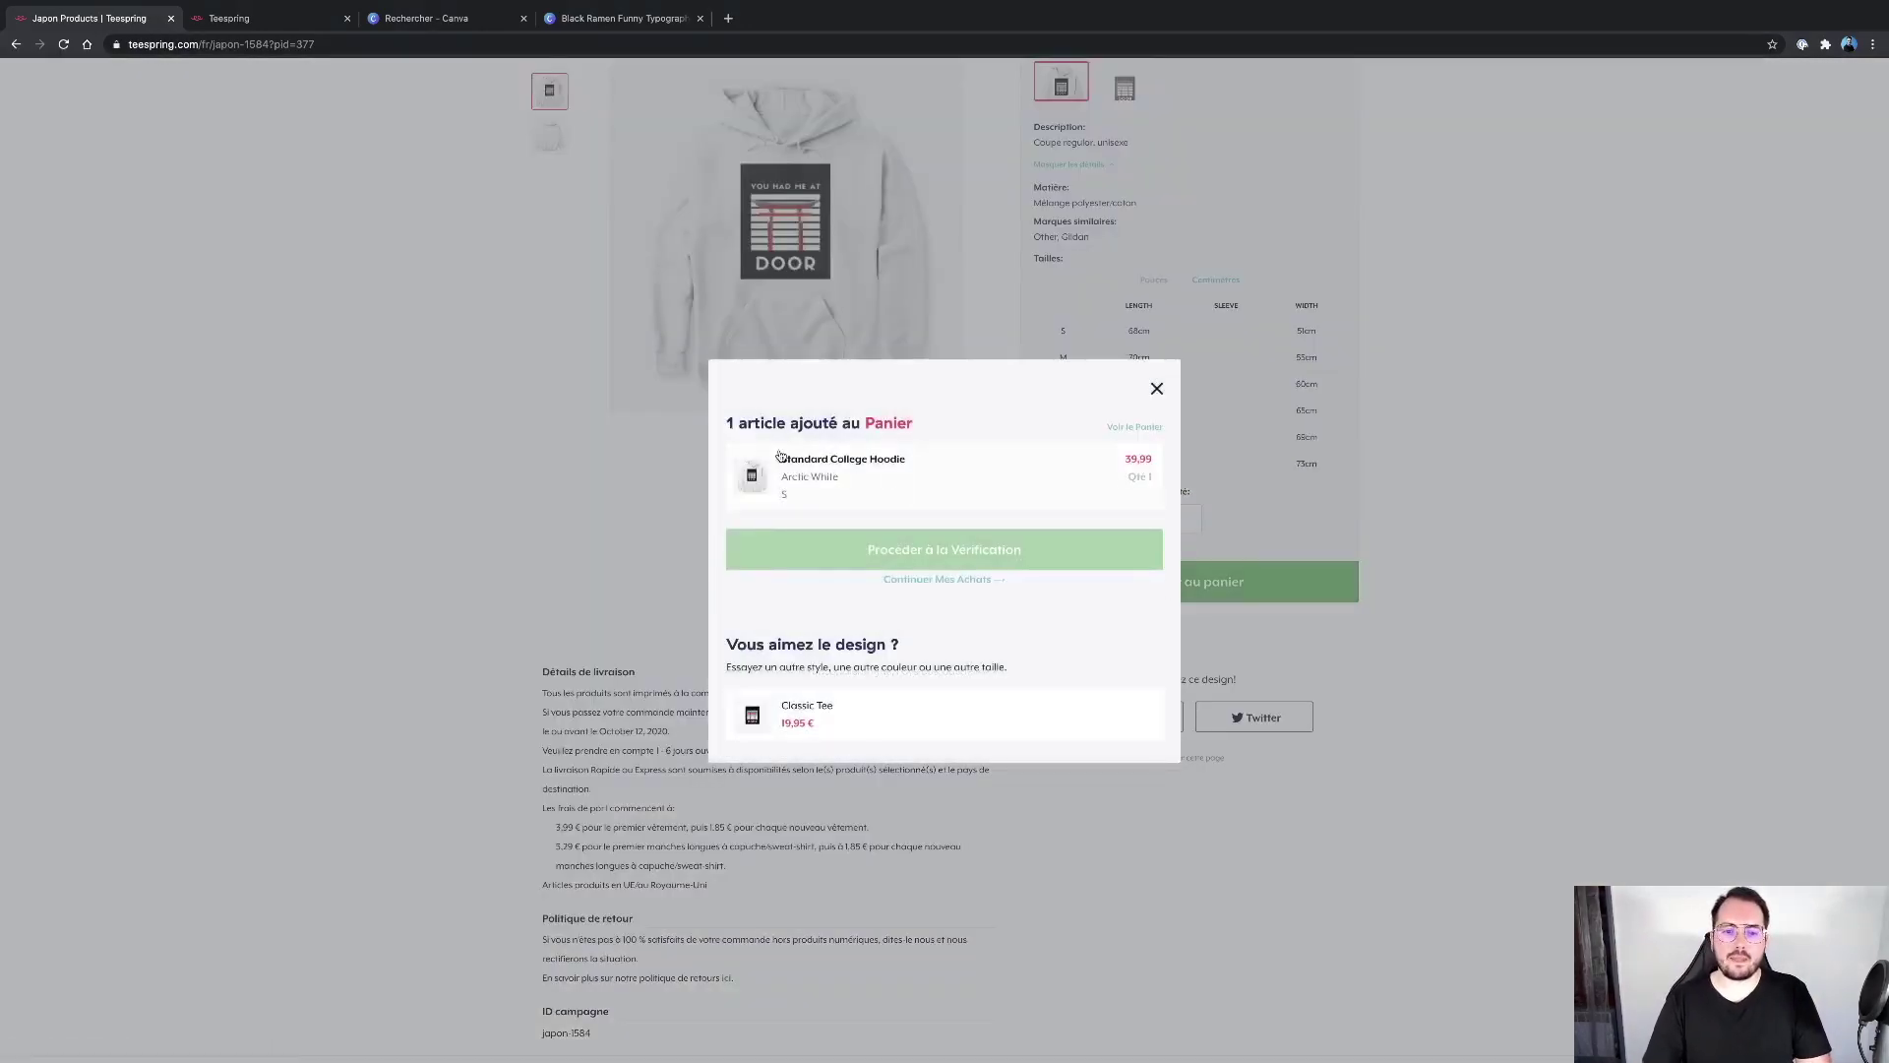
click(947, 551)
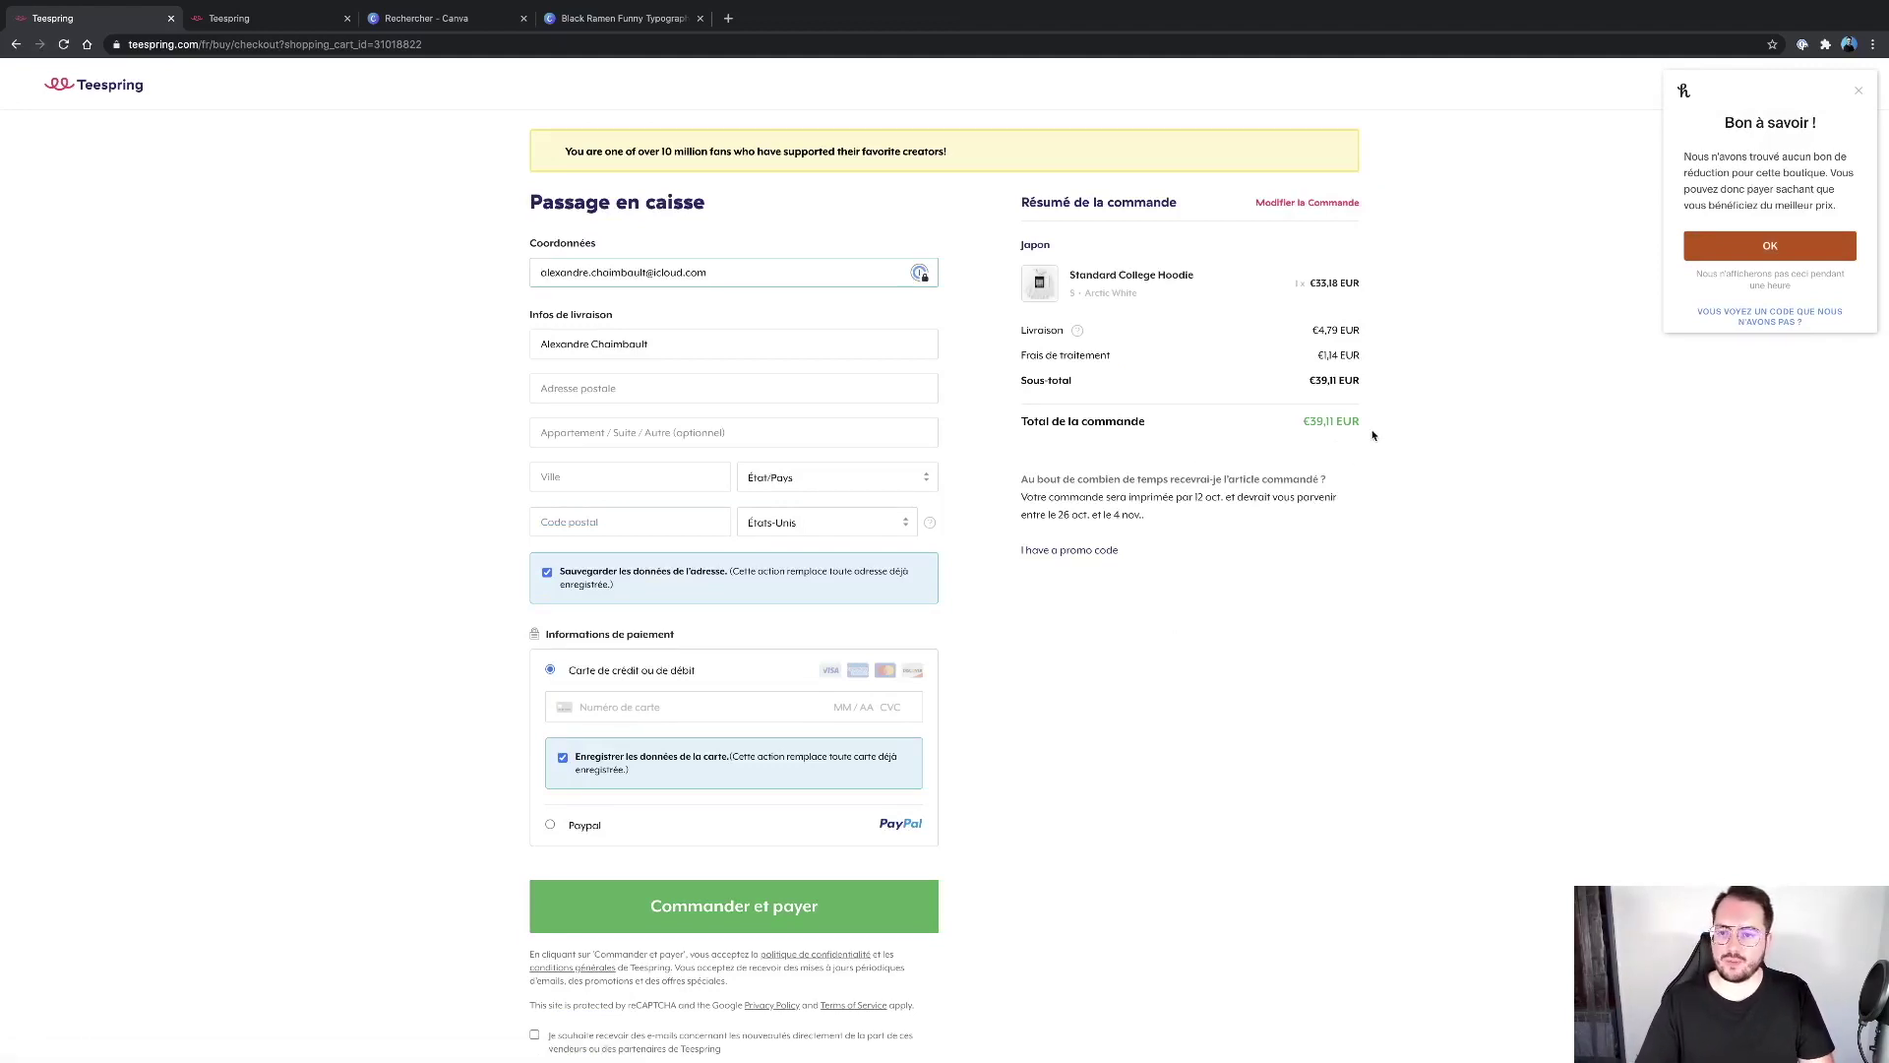
scroll(1342, 542, down, 1)
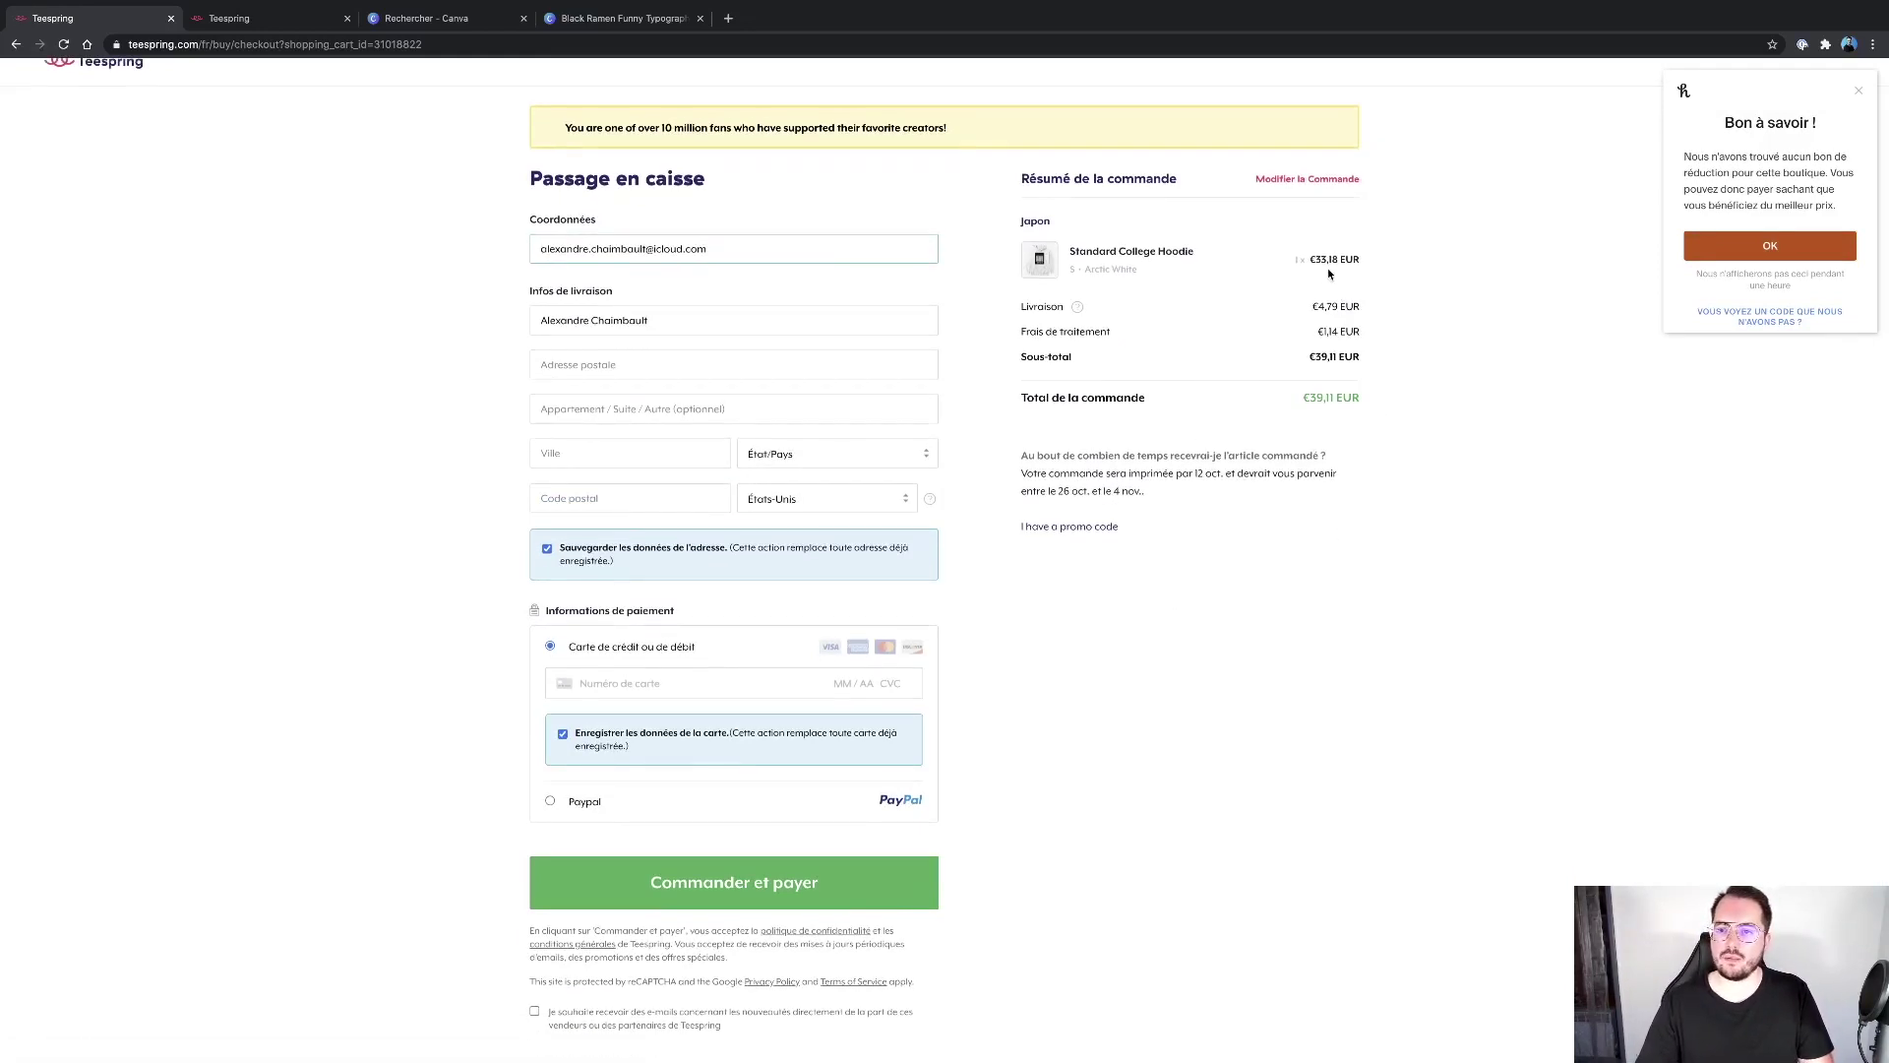
scroll(1325, 517, down, 1)
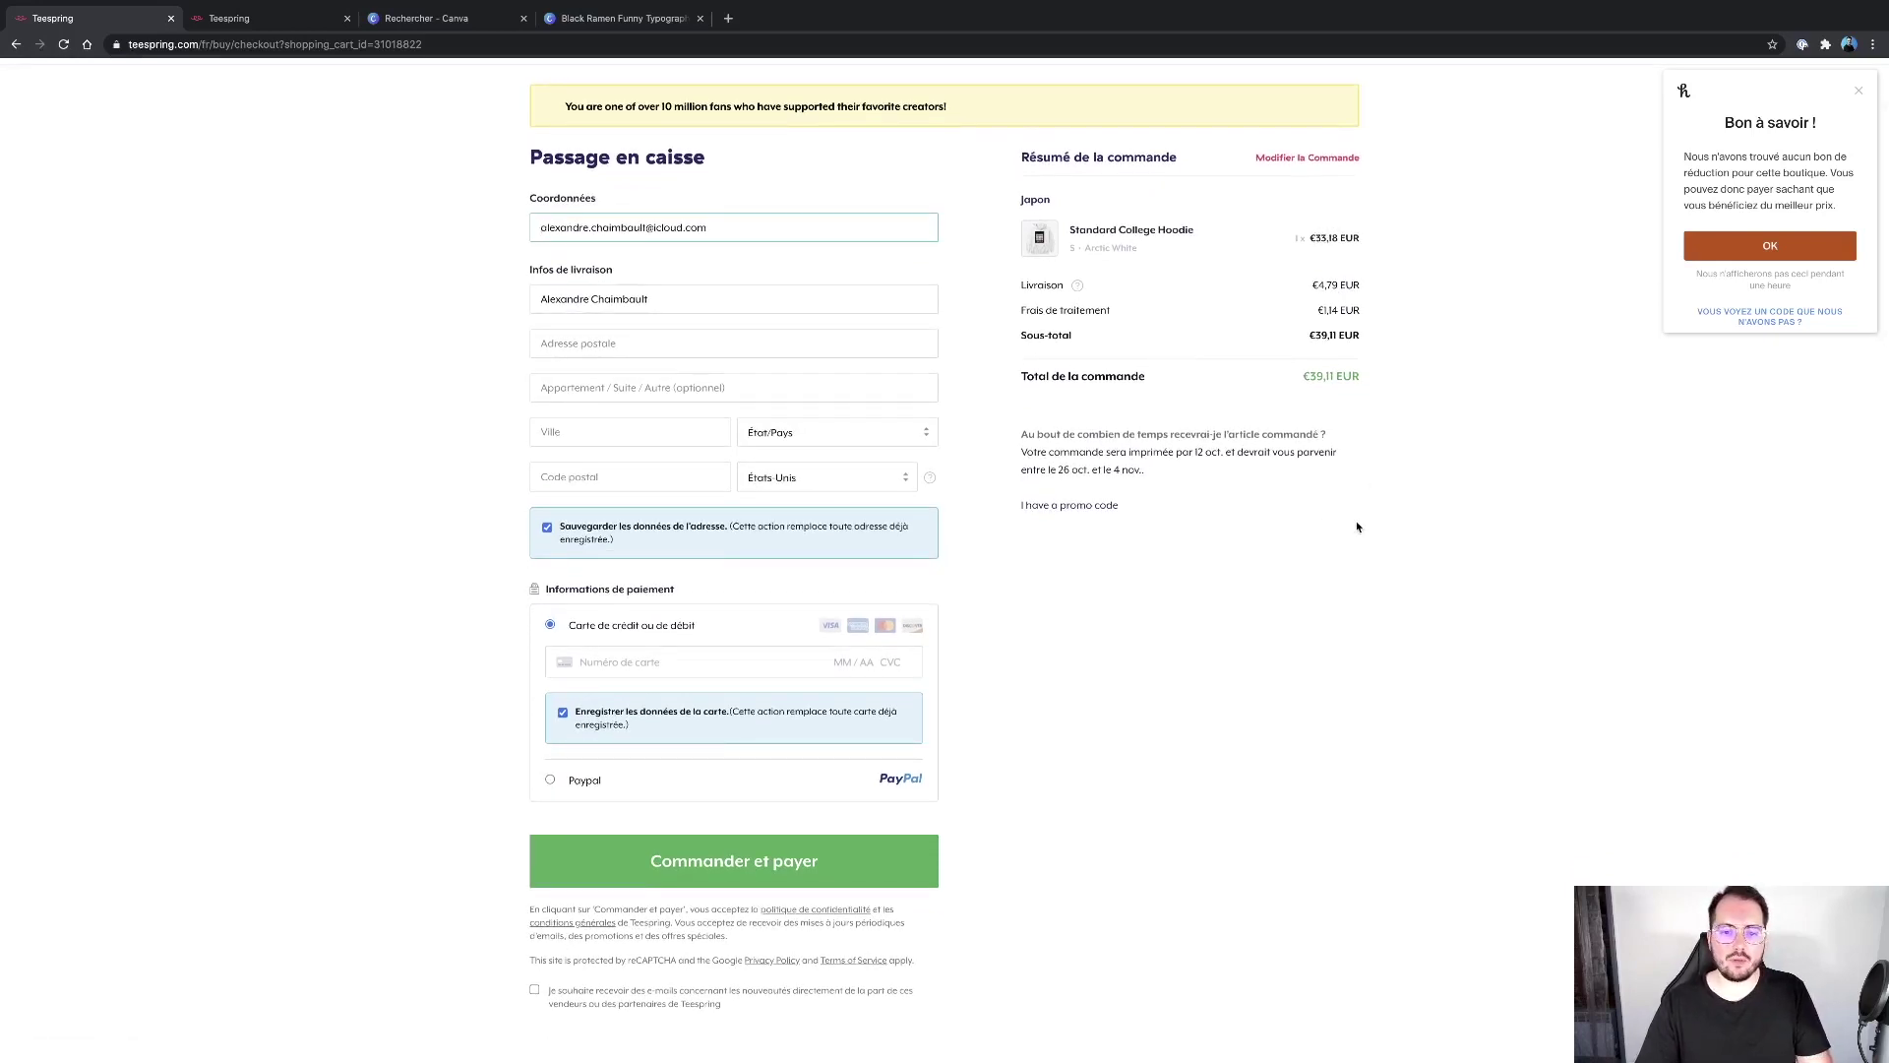
scroll(1235, 462, up, 2)
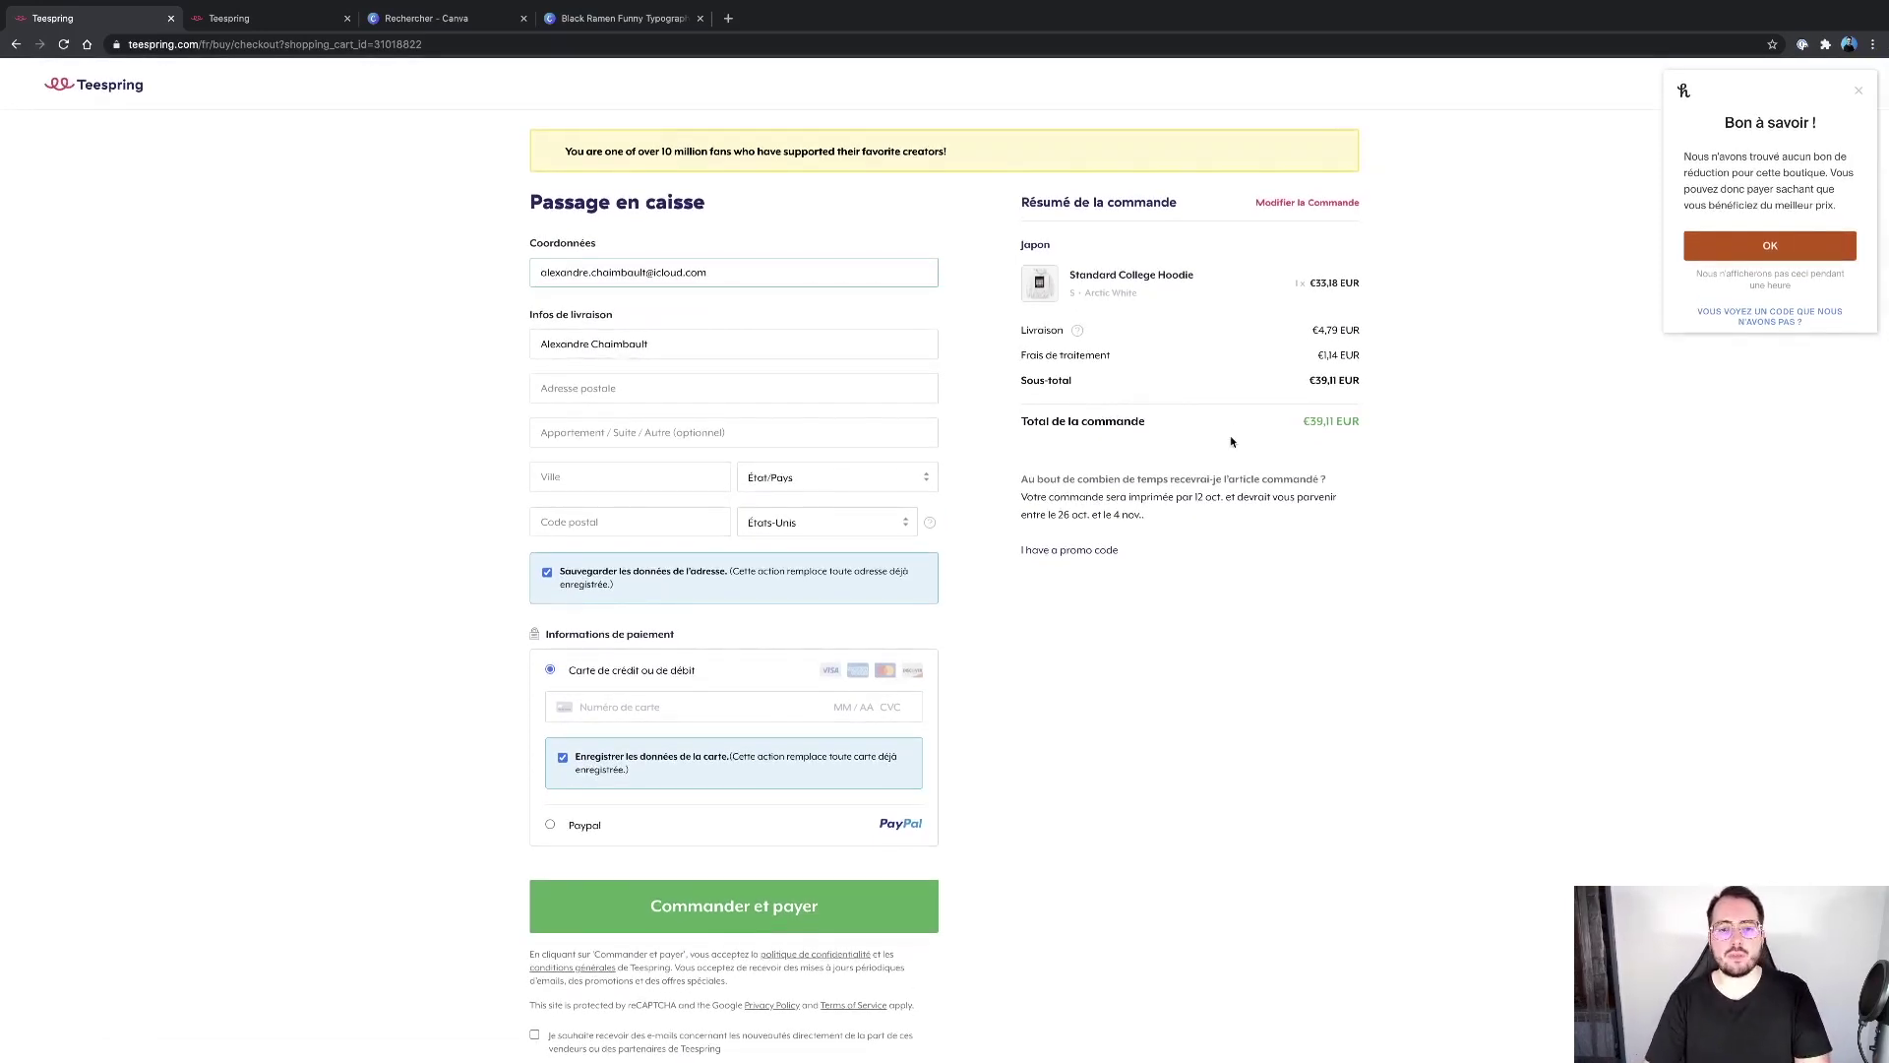
scroll(1230, 442, left, 5)
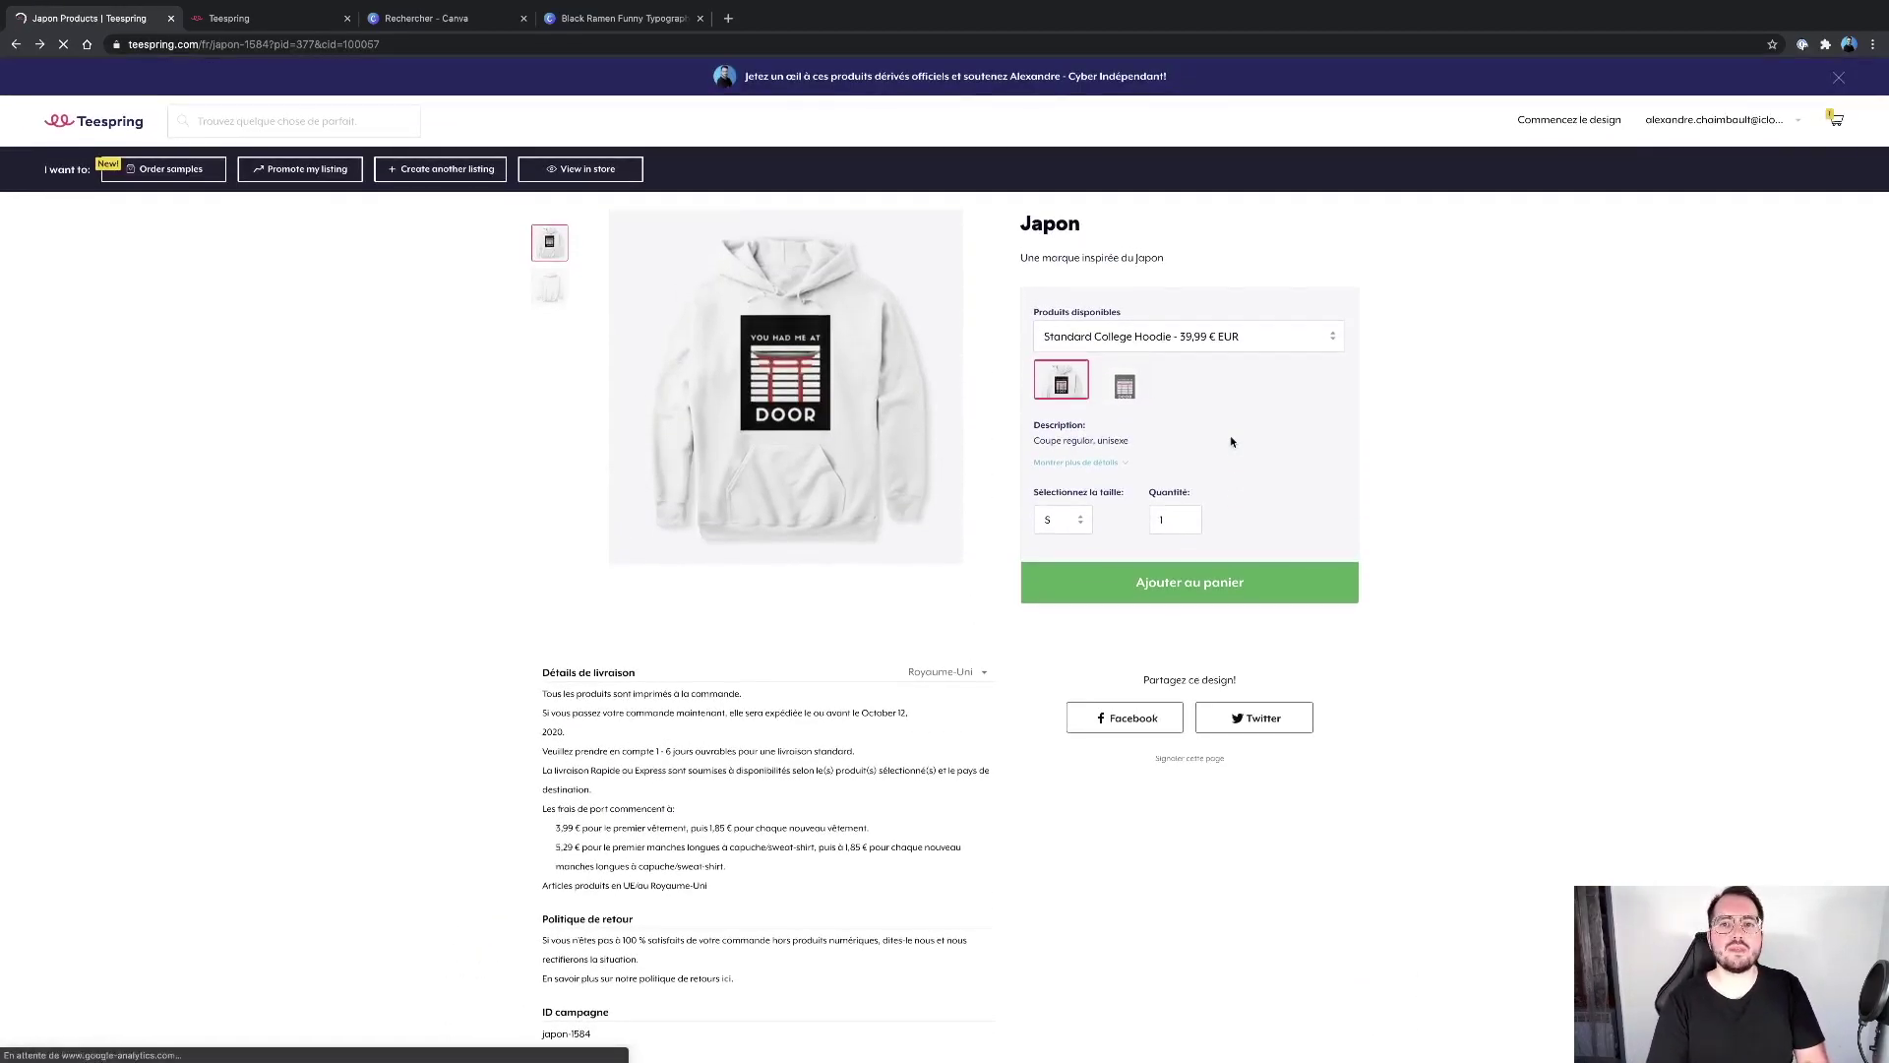
scroll(1230, 442, right, 5)
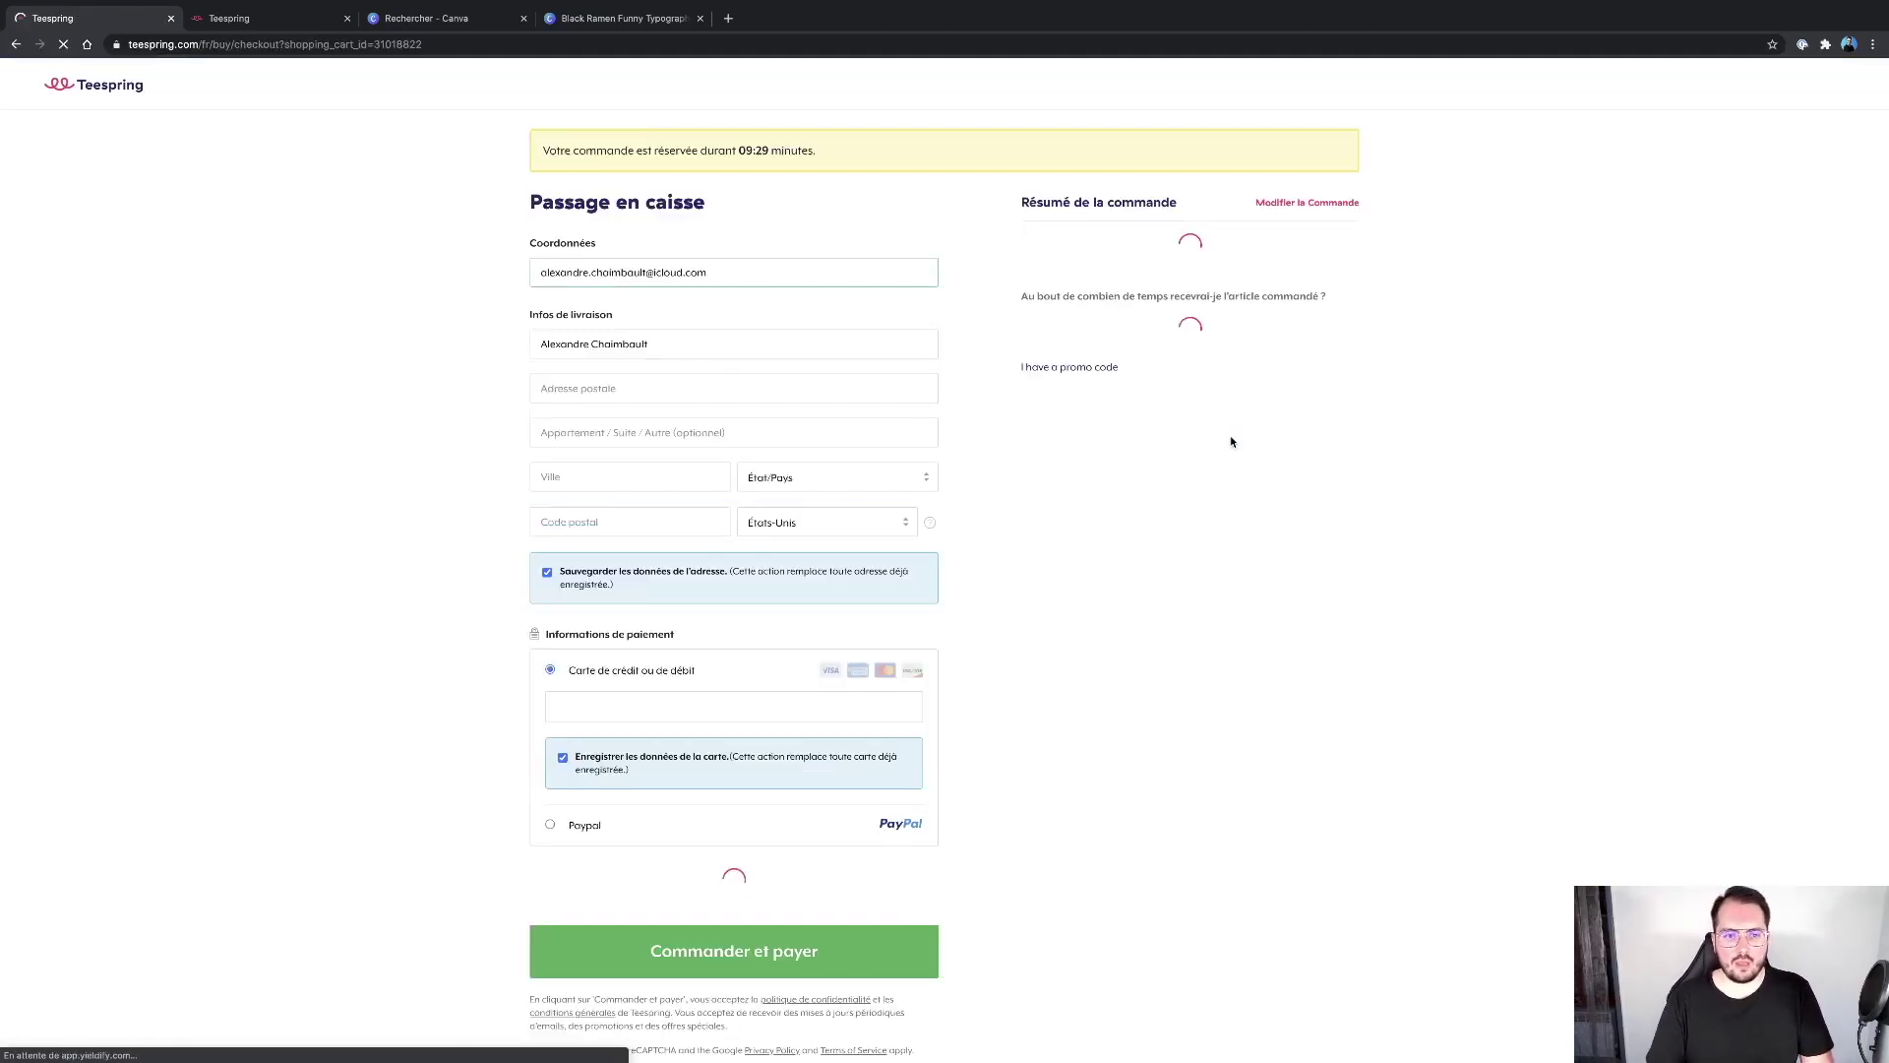
Step: Set the checkout's delivery country to France and review the order costs and delivery options
click(871, 531)
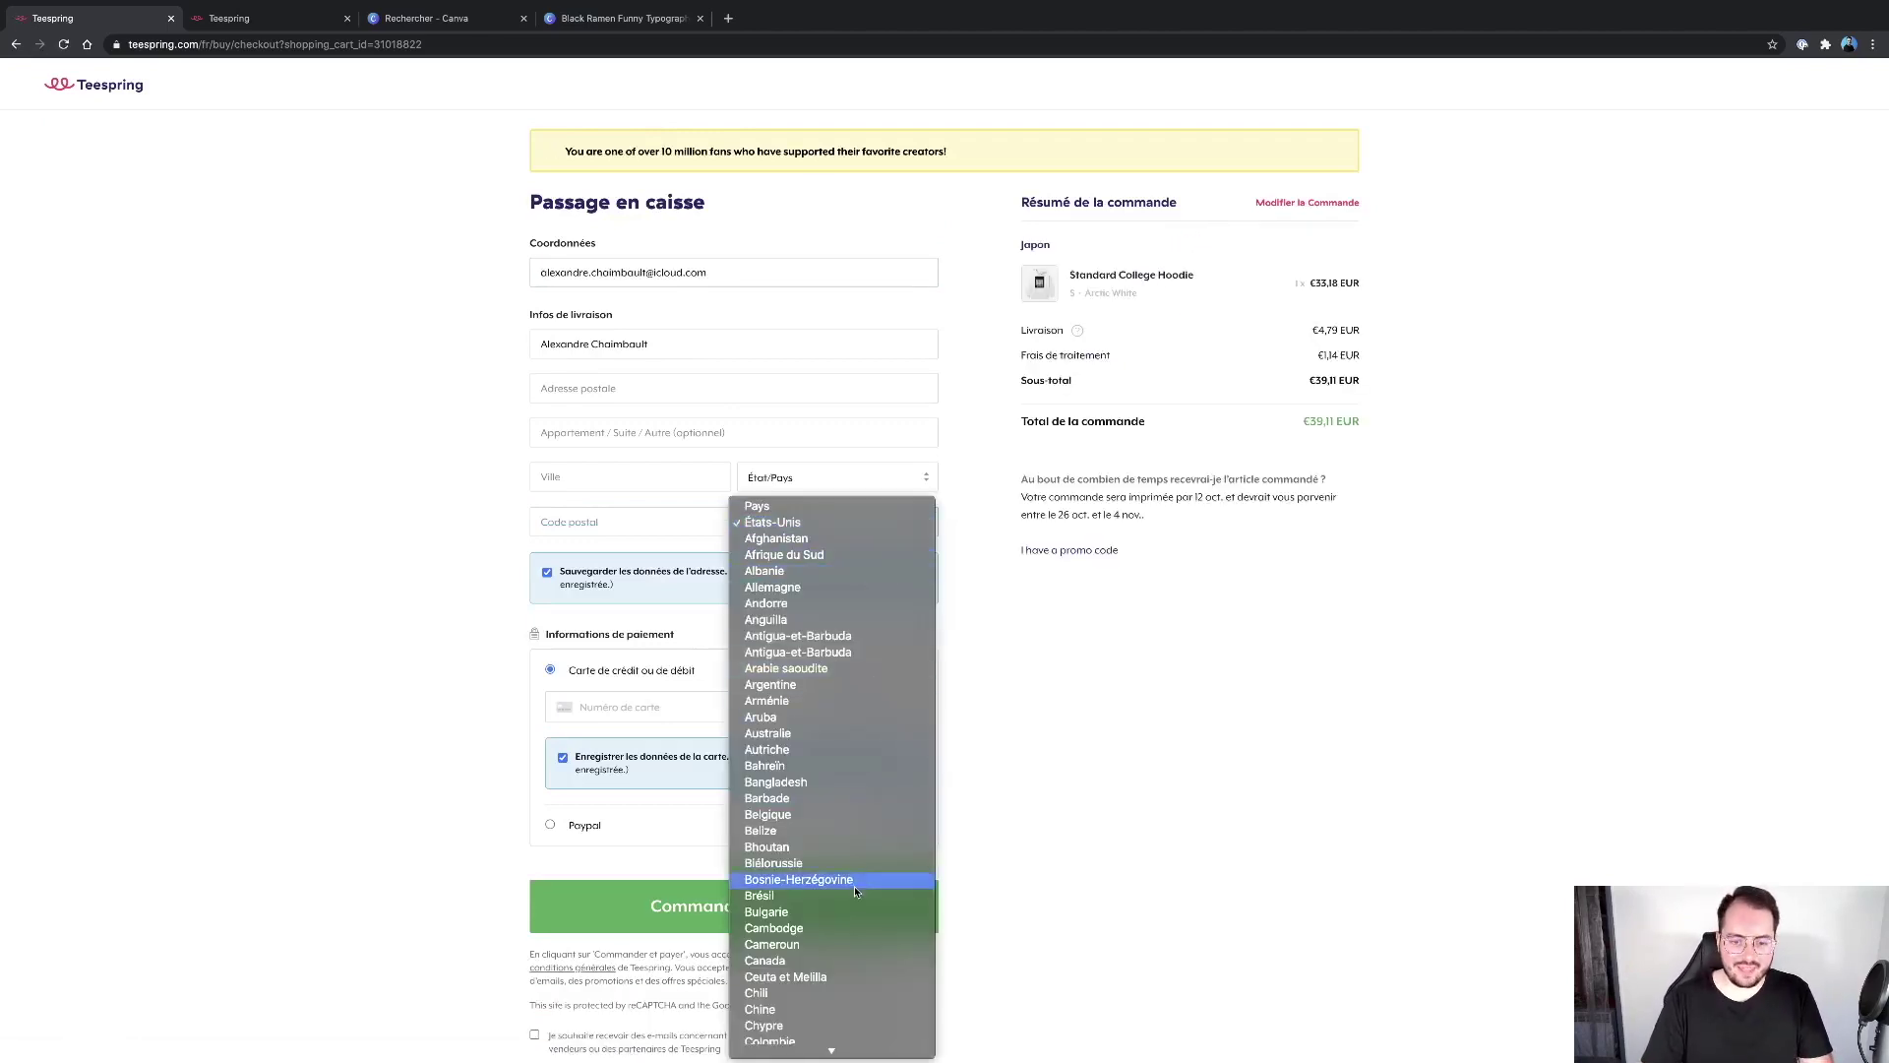
scroll(855, 888, down, 3)
scroll(855, 888, down, 4)
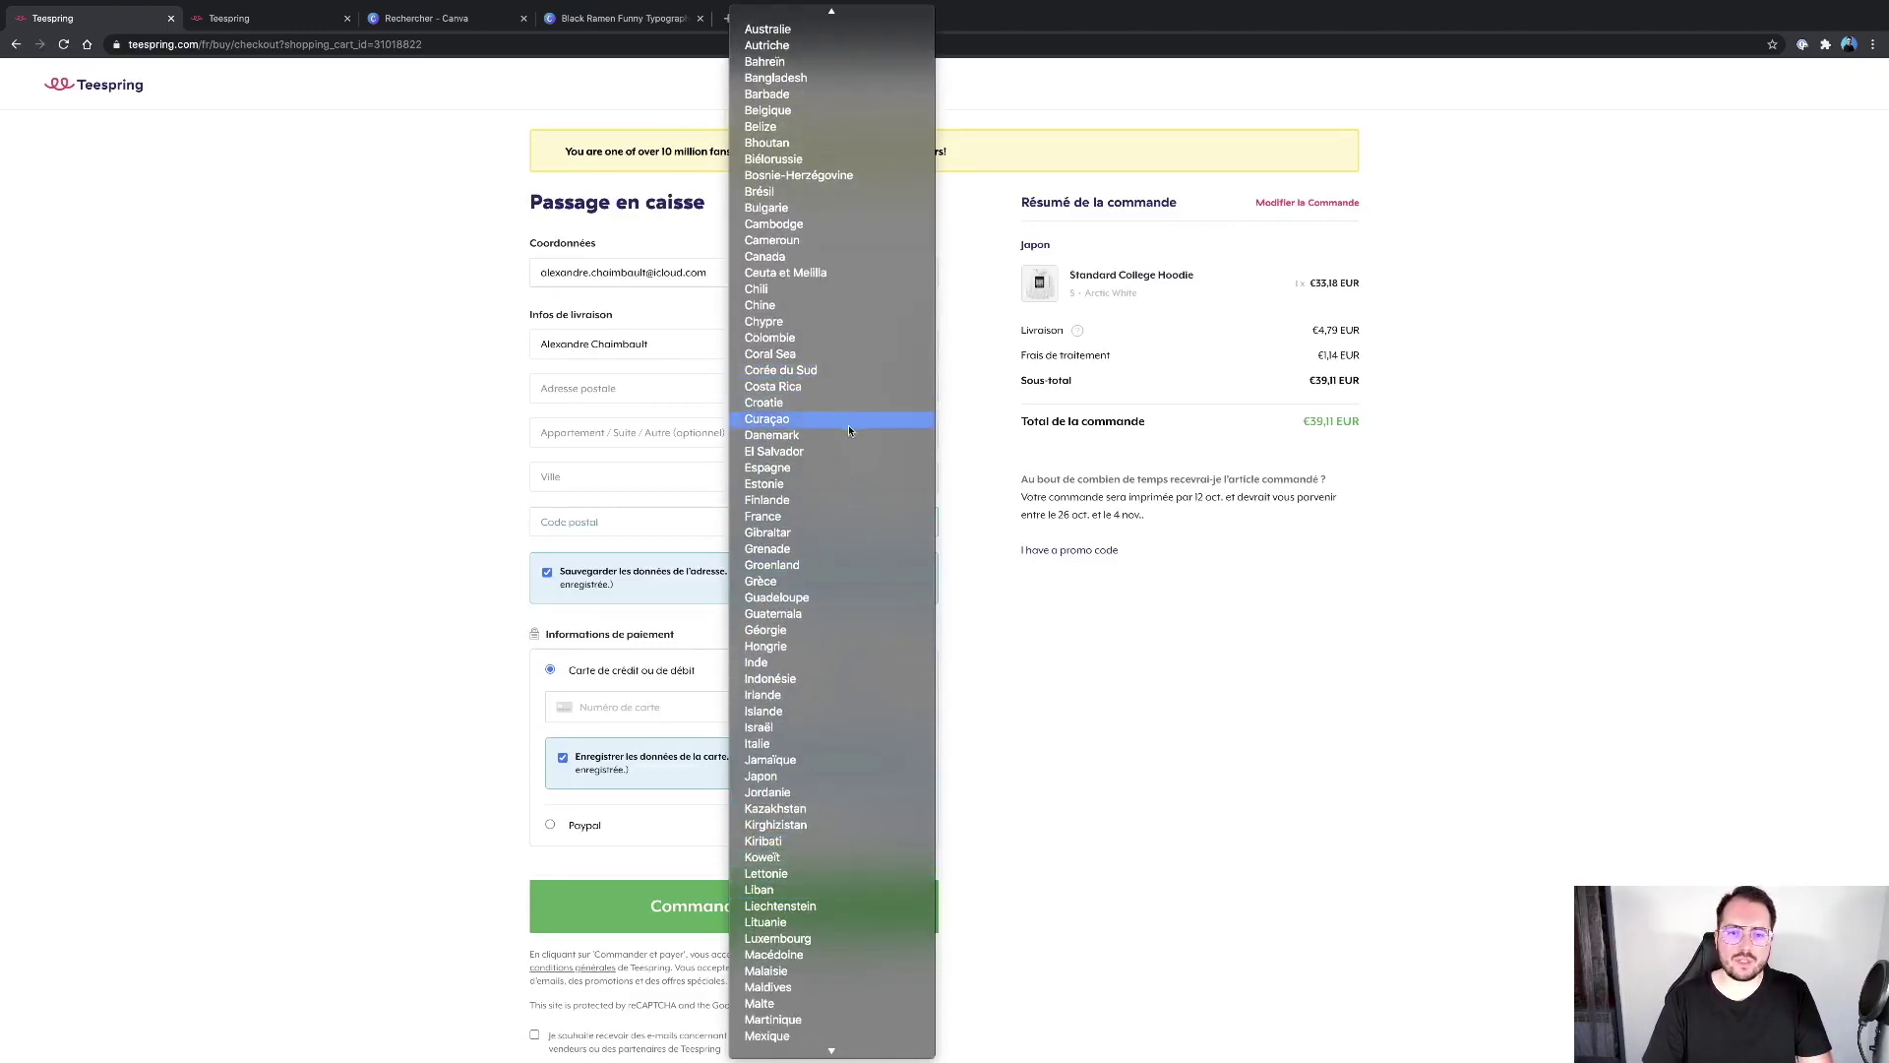
click(838, 520)
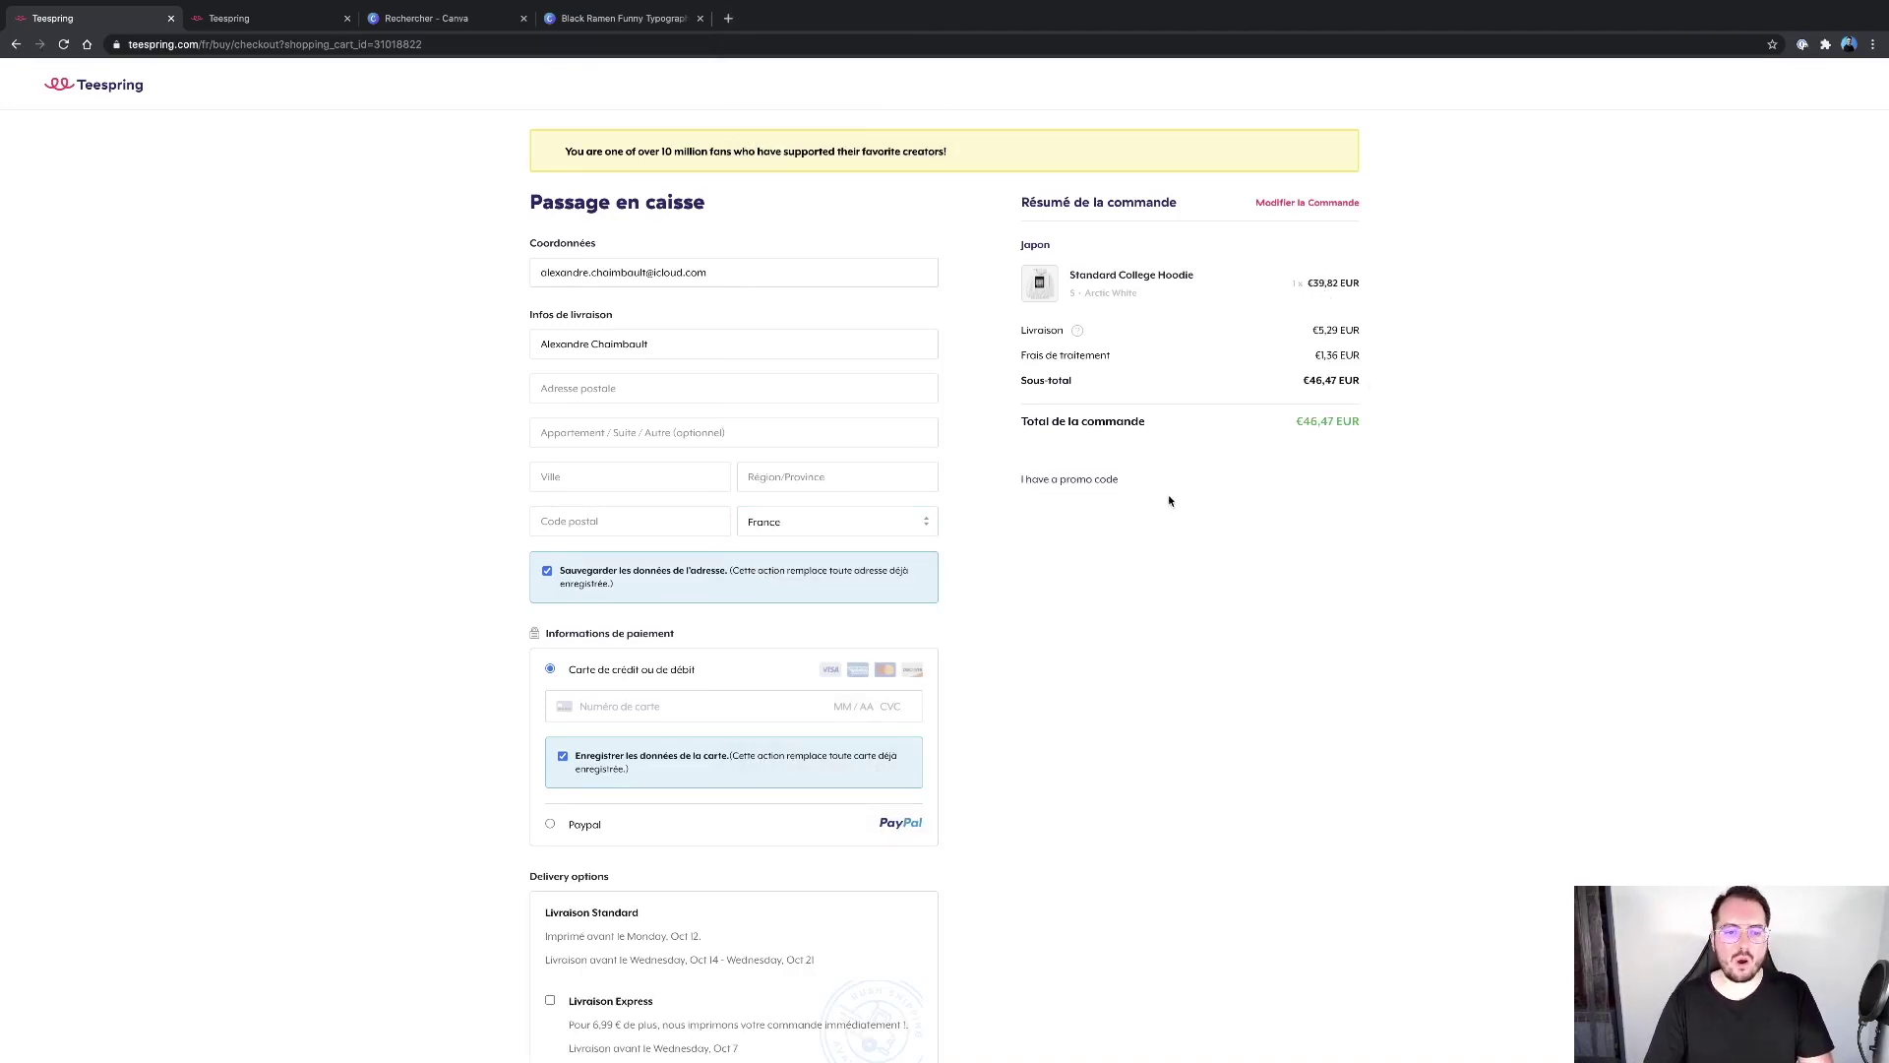
scroll(1169, 501, down, 3)
scroll(1169, 501, up, 3)
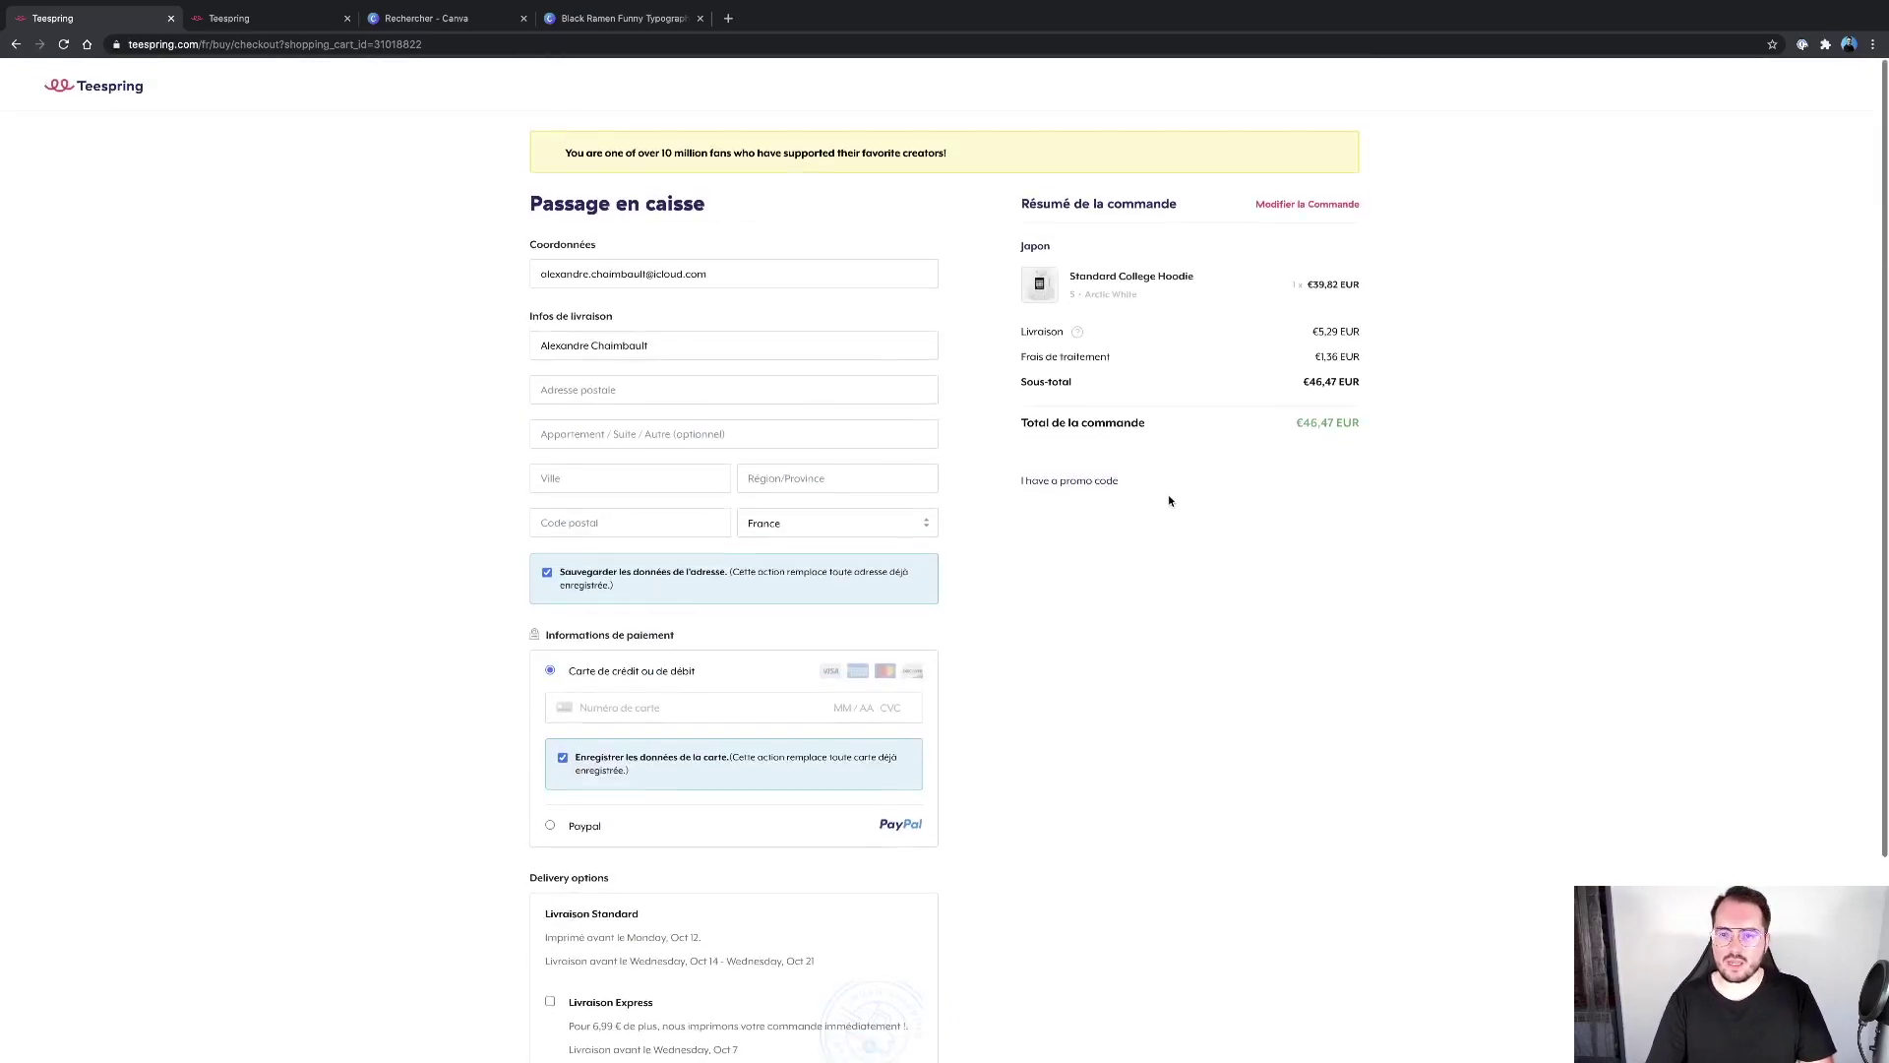
scroll(1264, 401, down, 1)
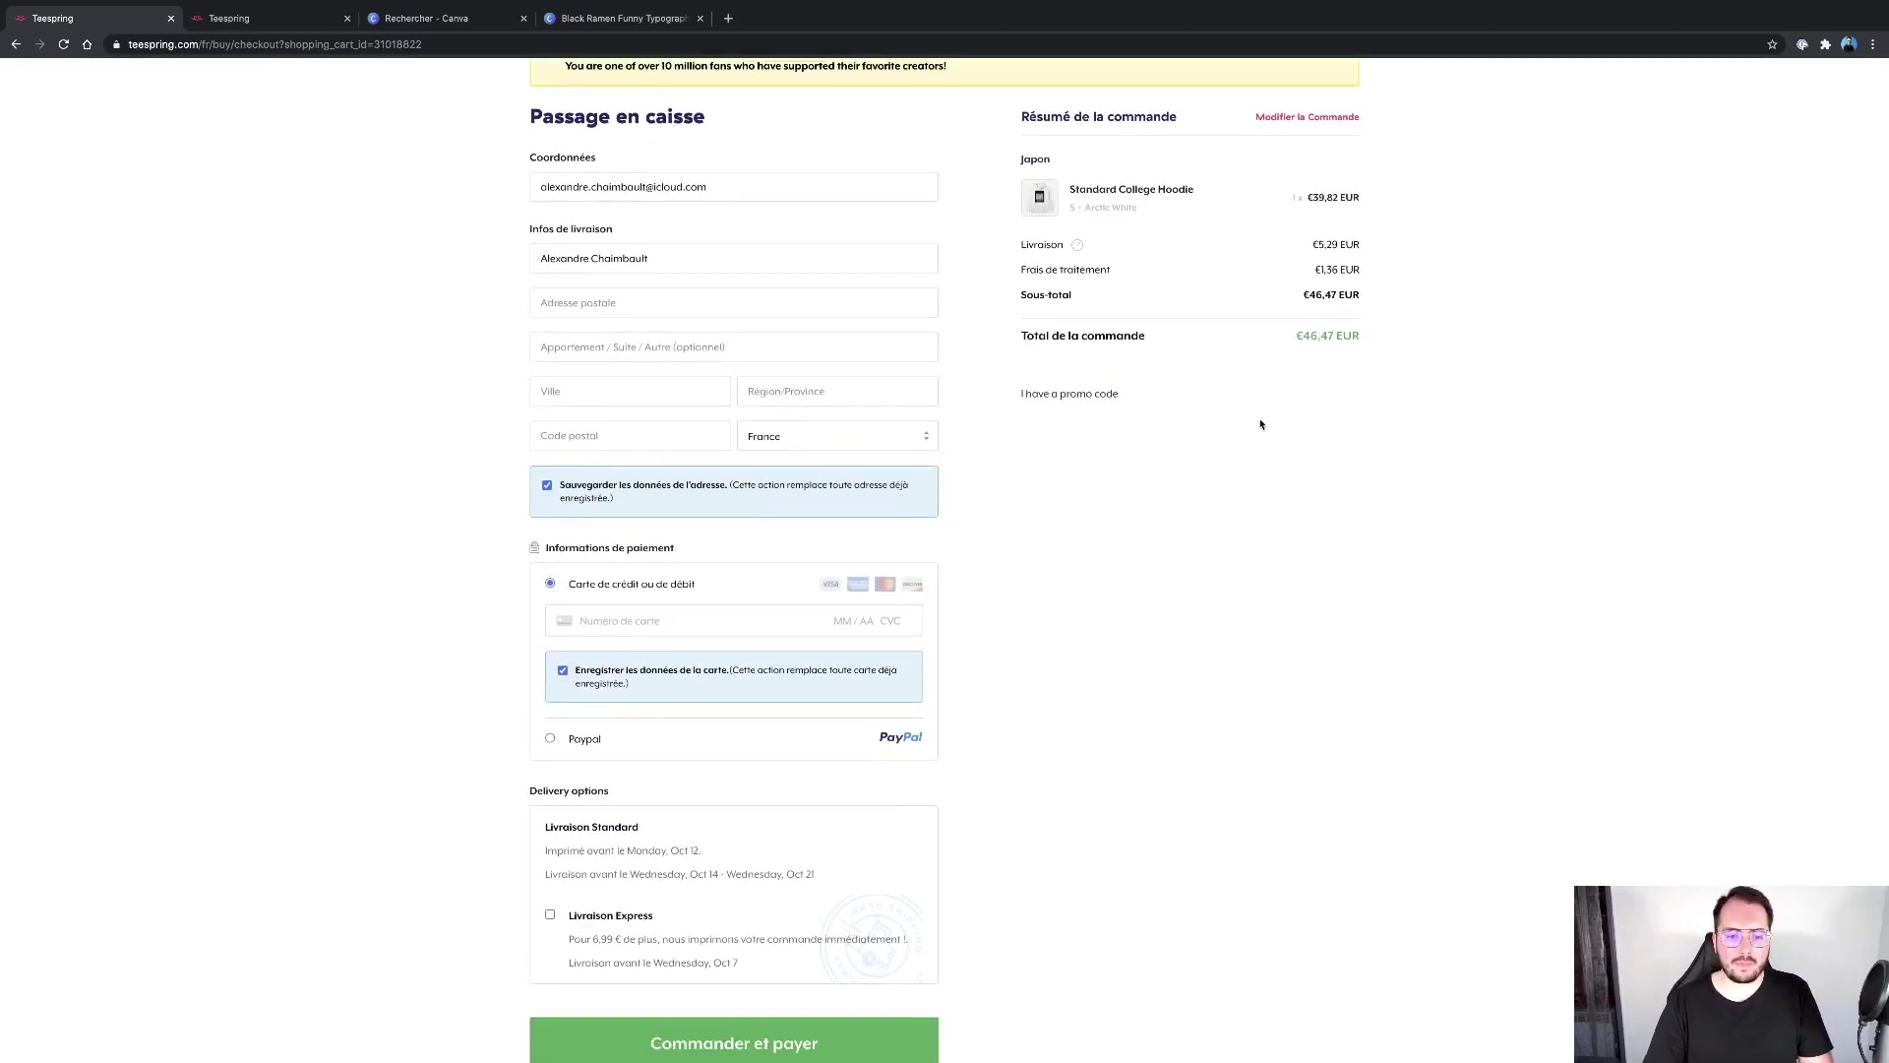
scroll(1260, 421, down, 2)
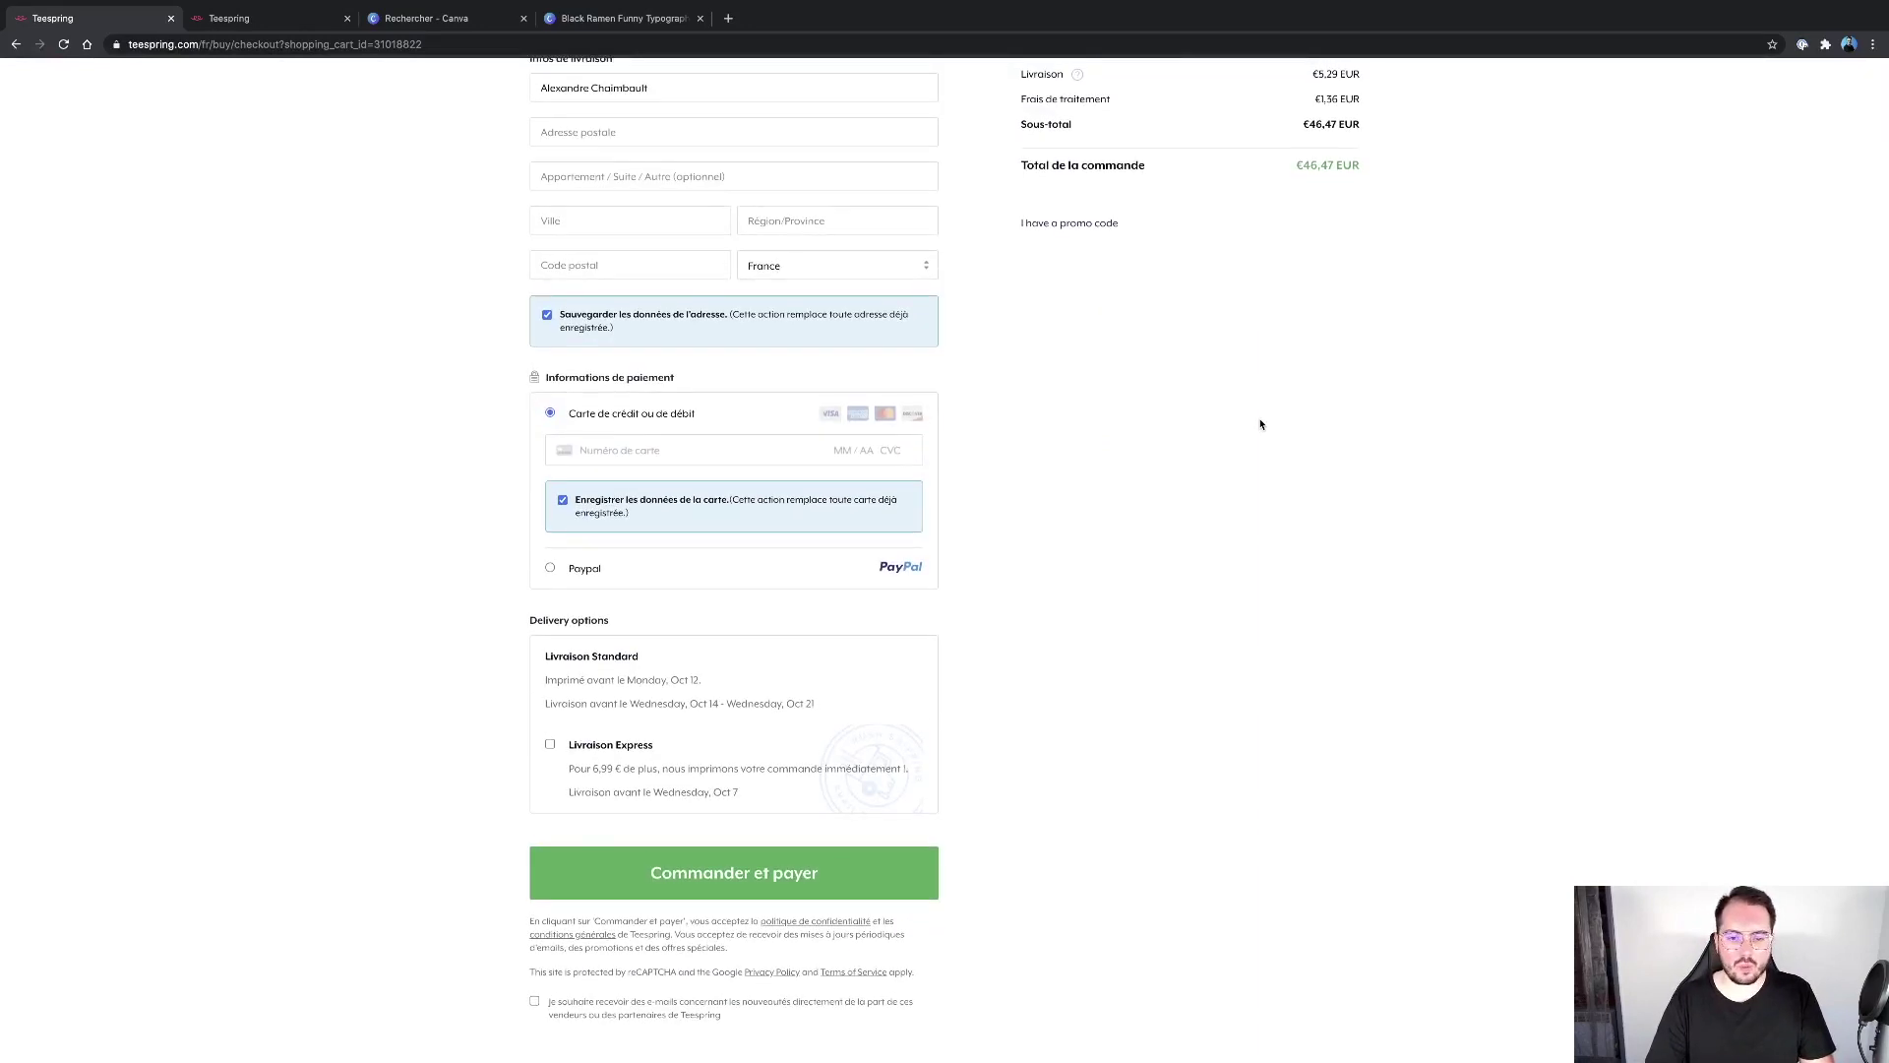
scroll(1261, 424, up, 3)
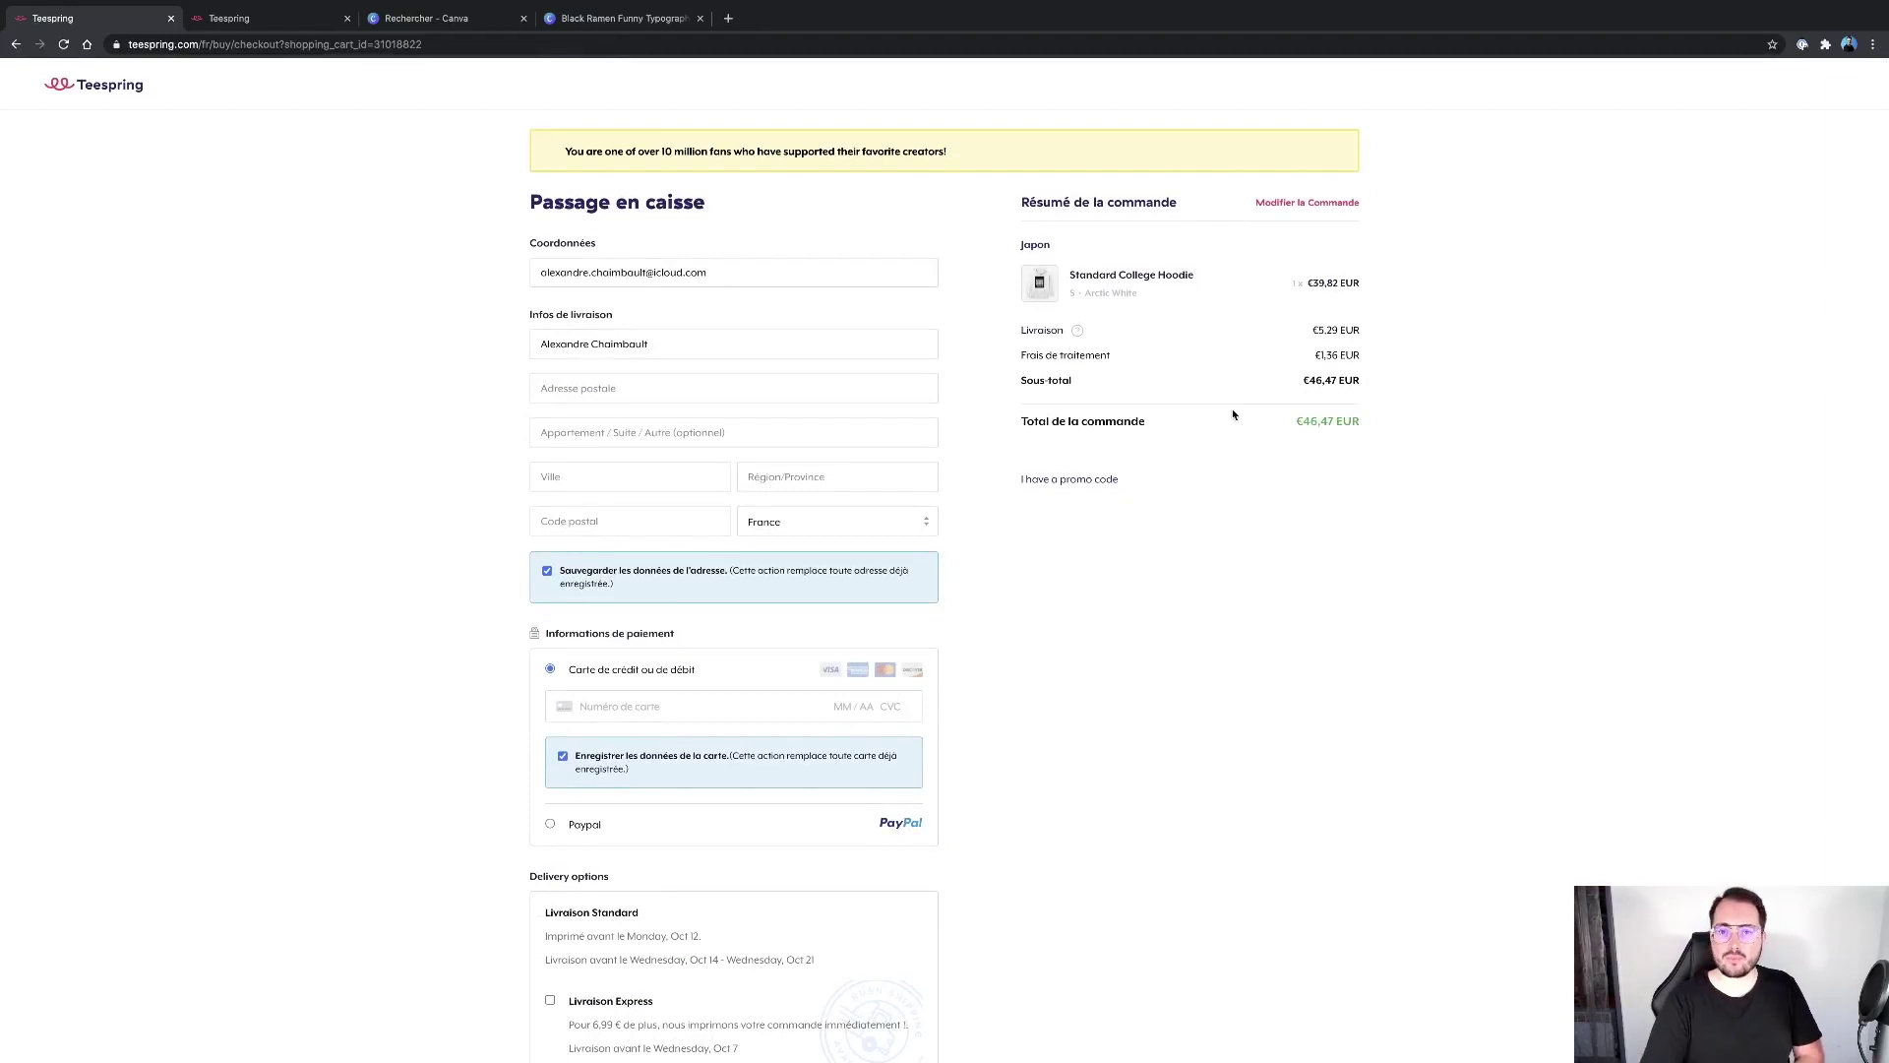
Step: Go back to the Japon product page and start a sample order with one Standard College Hoodie in size L
scroll(1233, 414, left, 5)
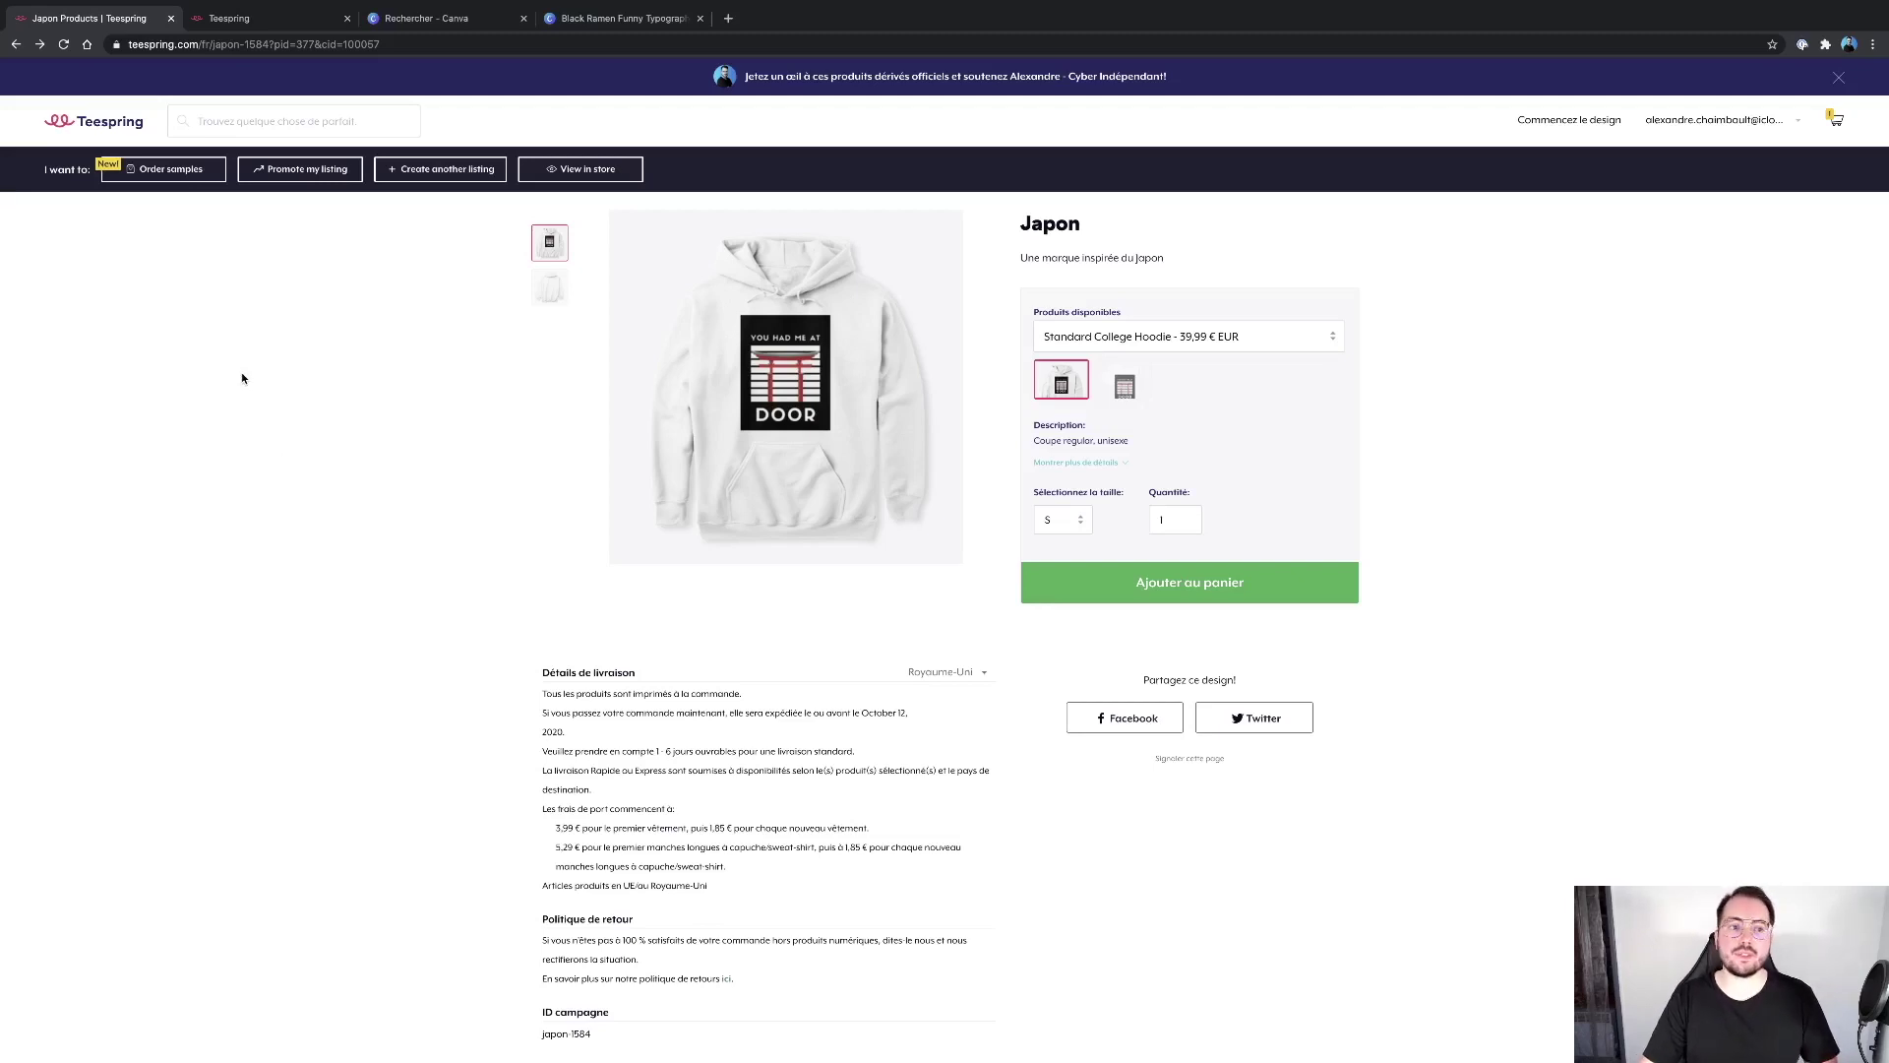
click(162, 169)
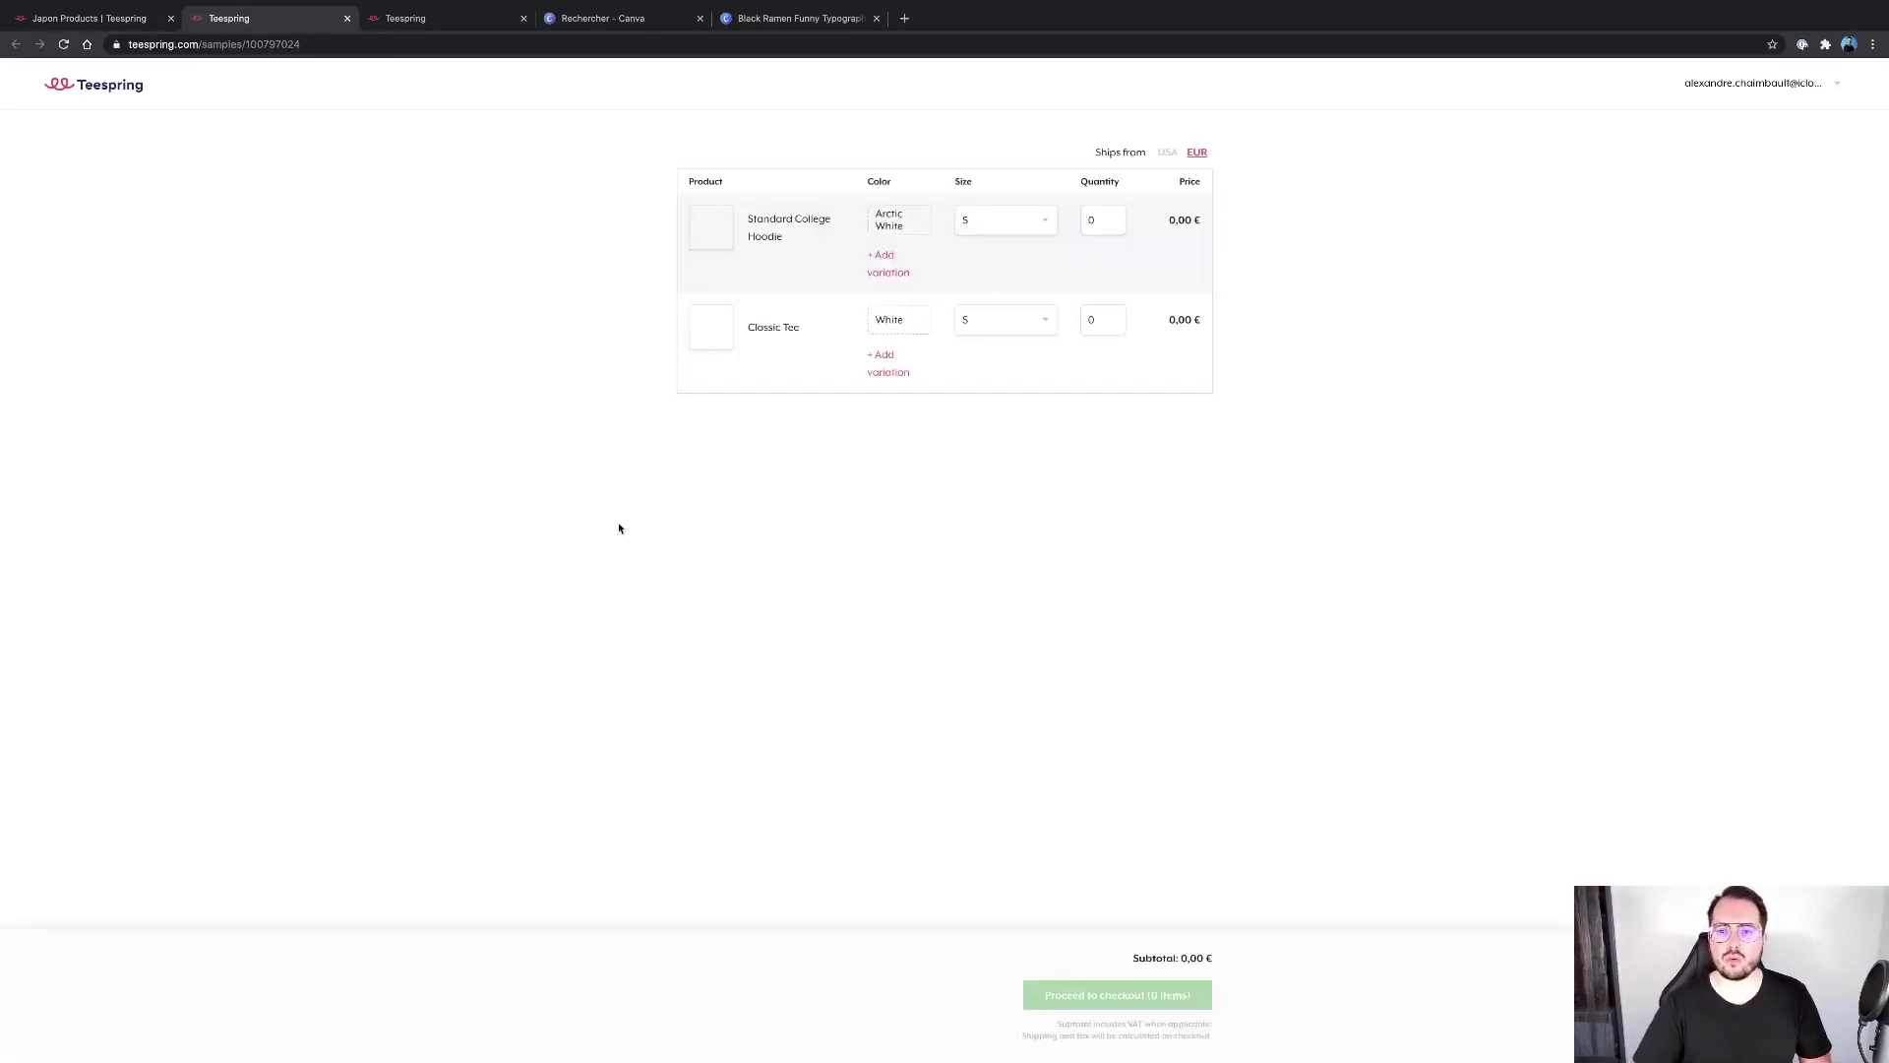
click(1118, 215)
click(1047, 216)
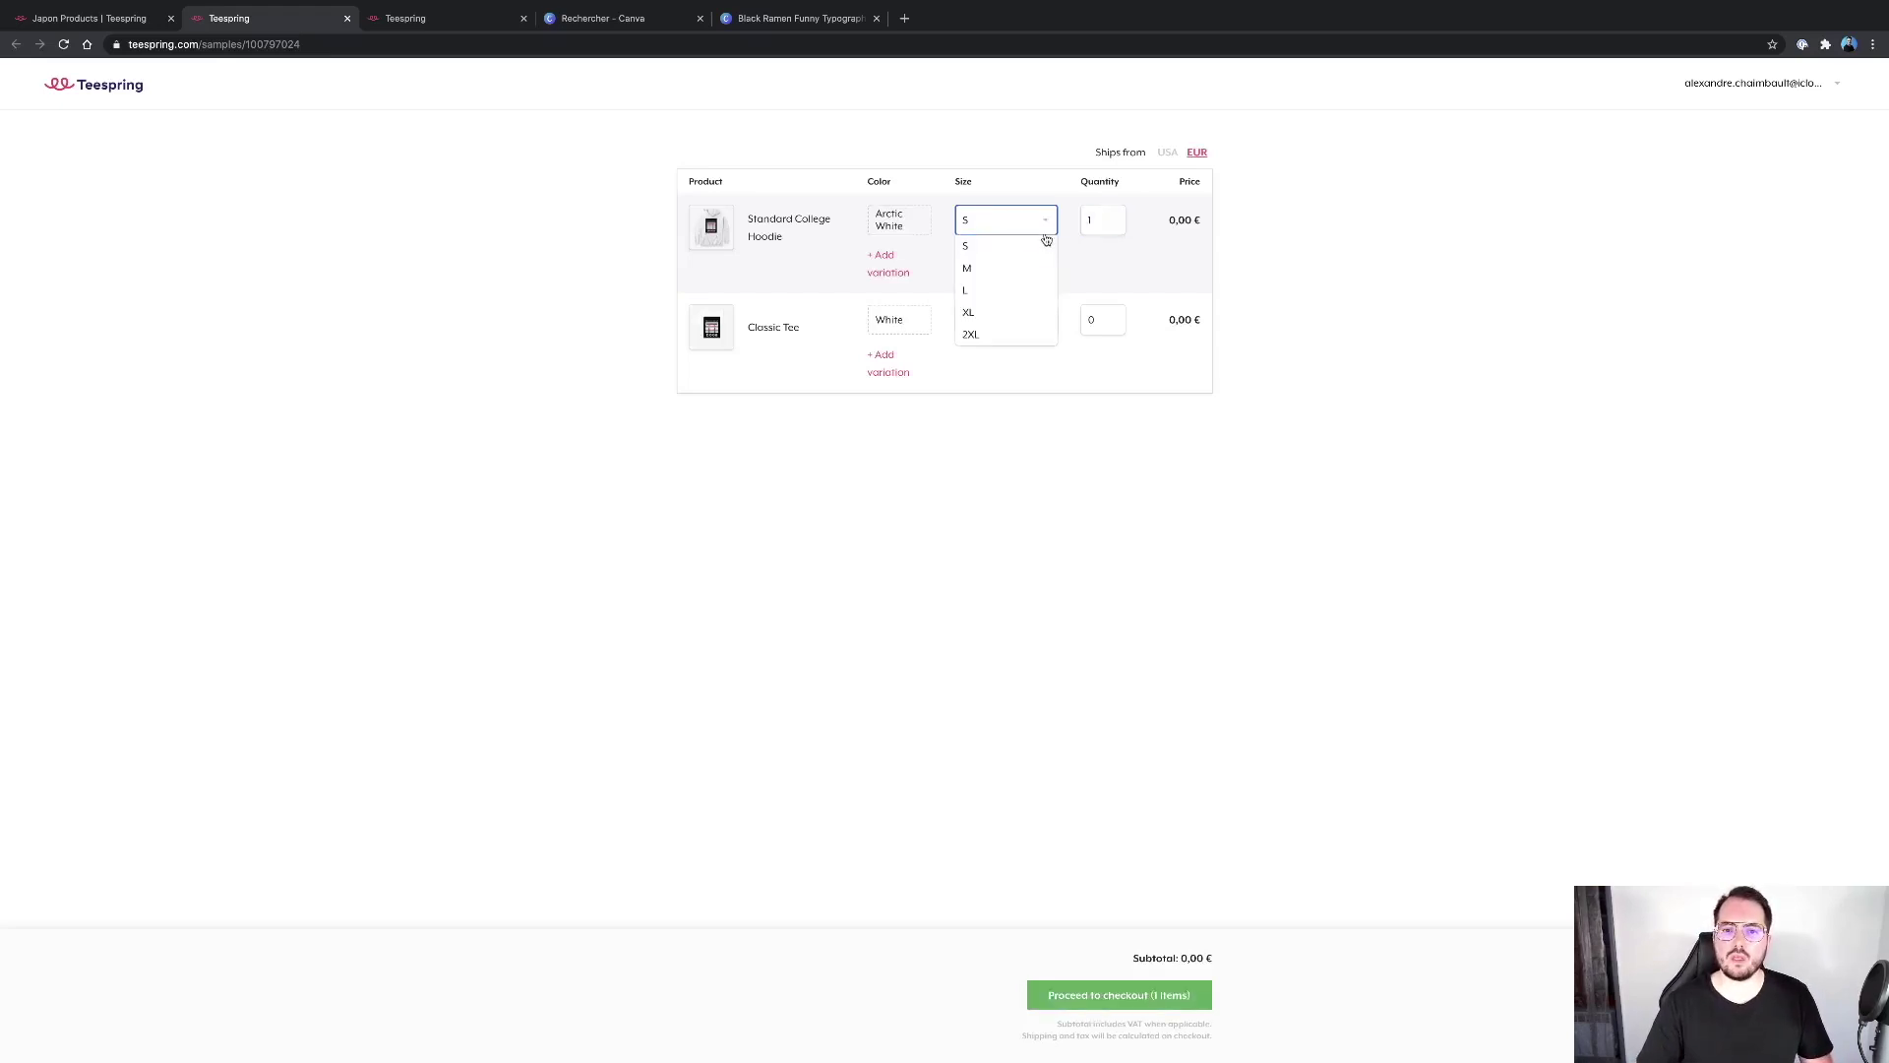
click(1035, 290)
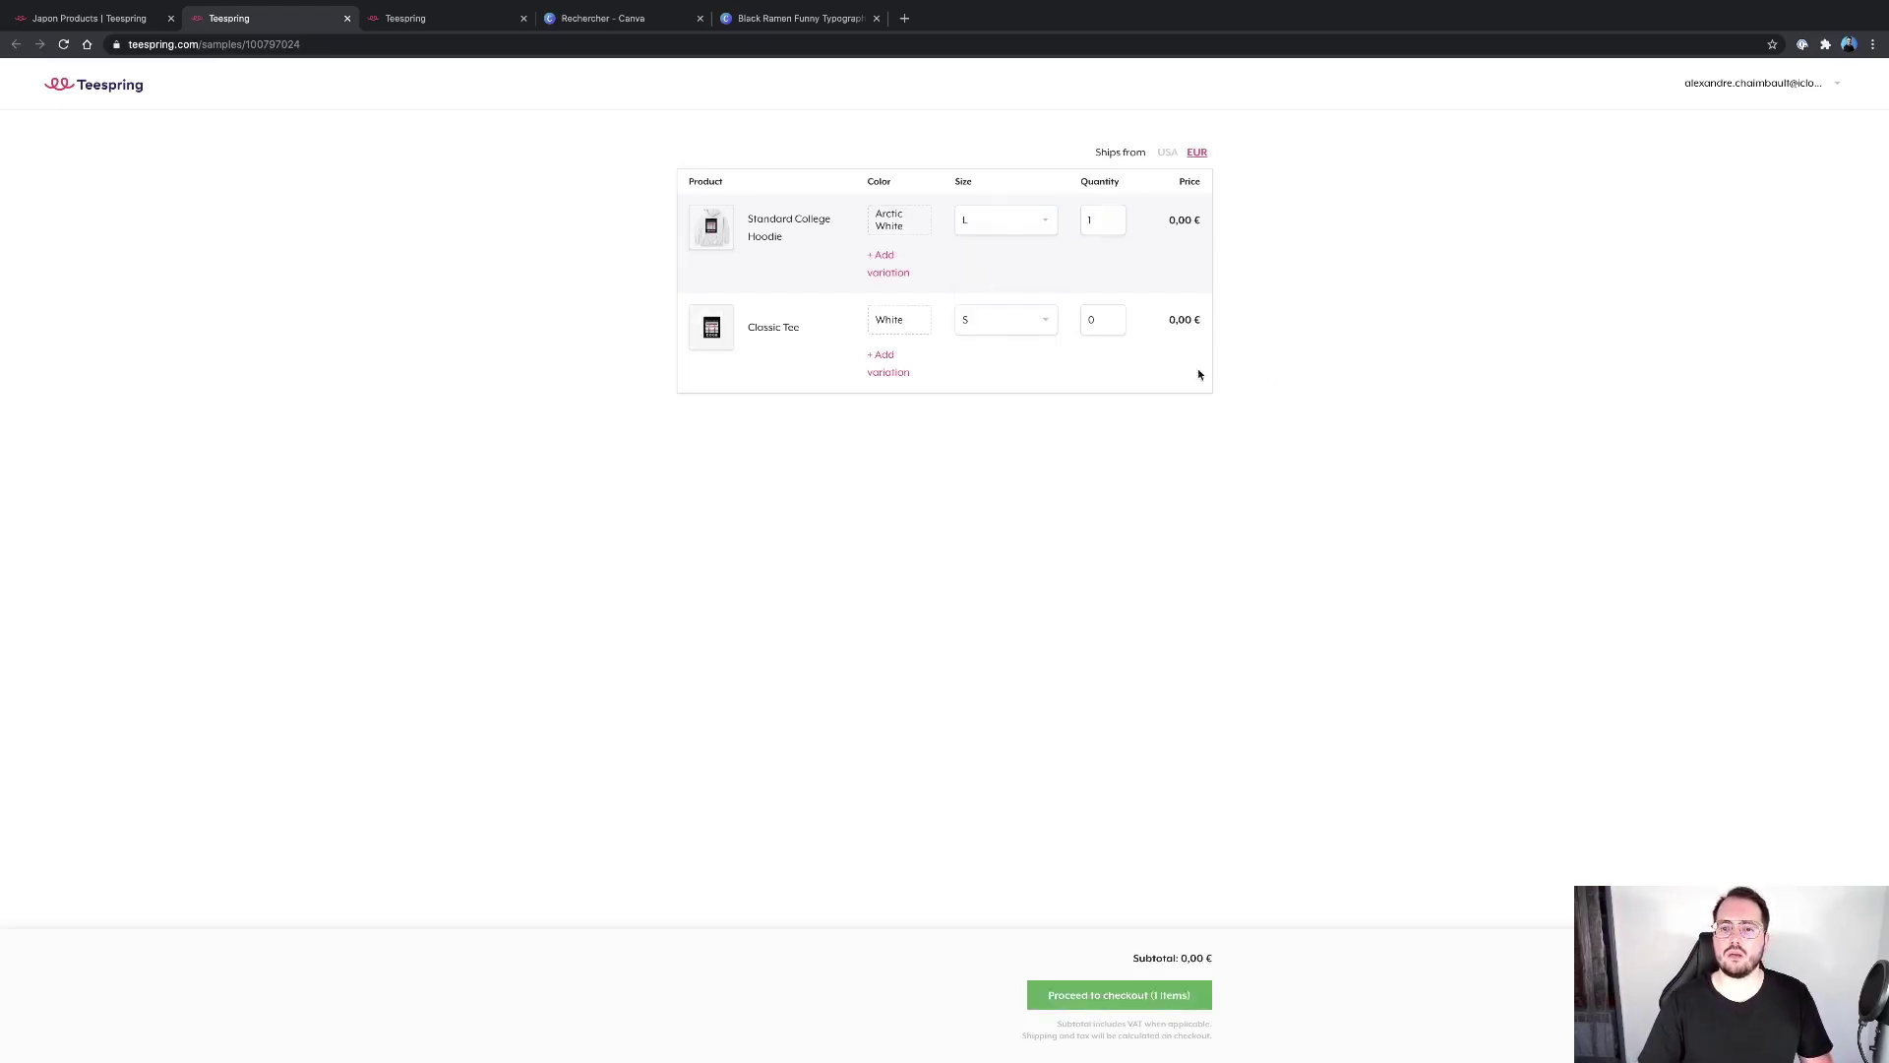
Step: Add one Classic Tee in size L to the sample order
click(1086, 320)
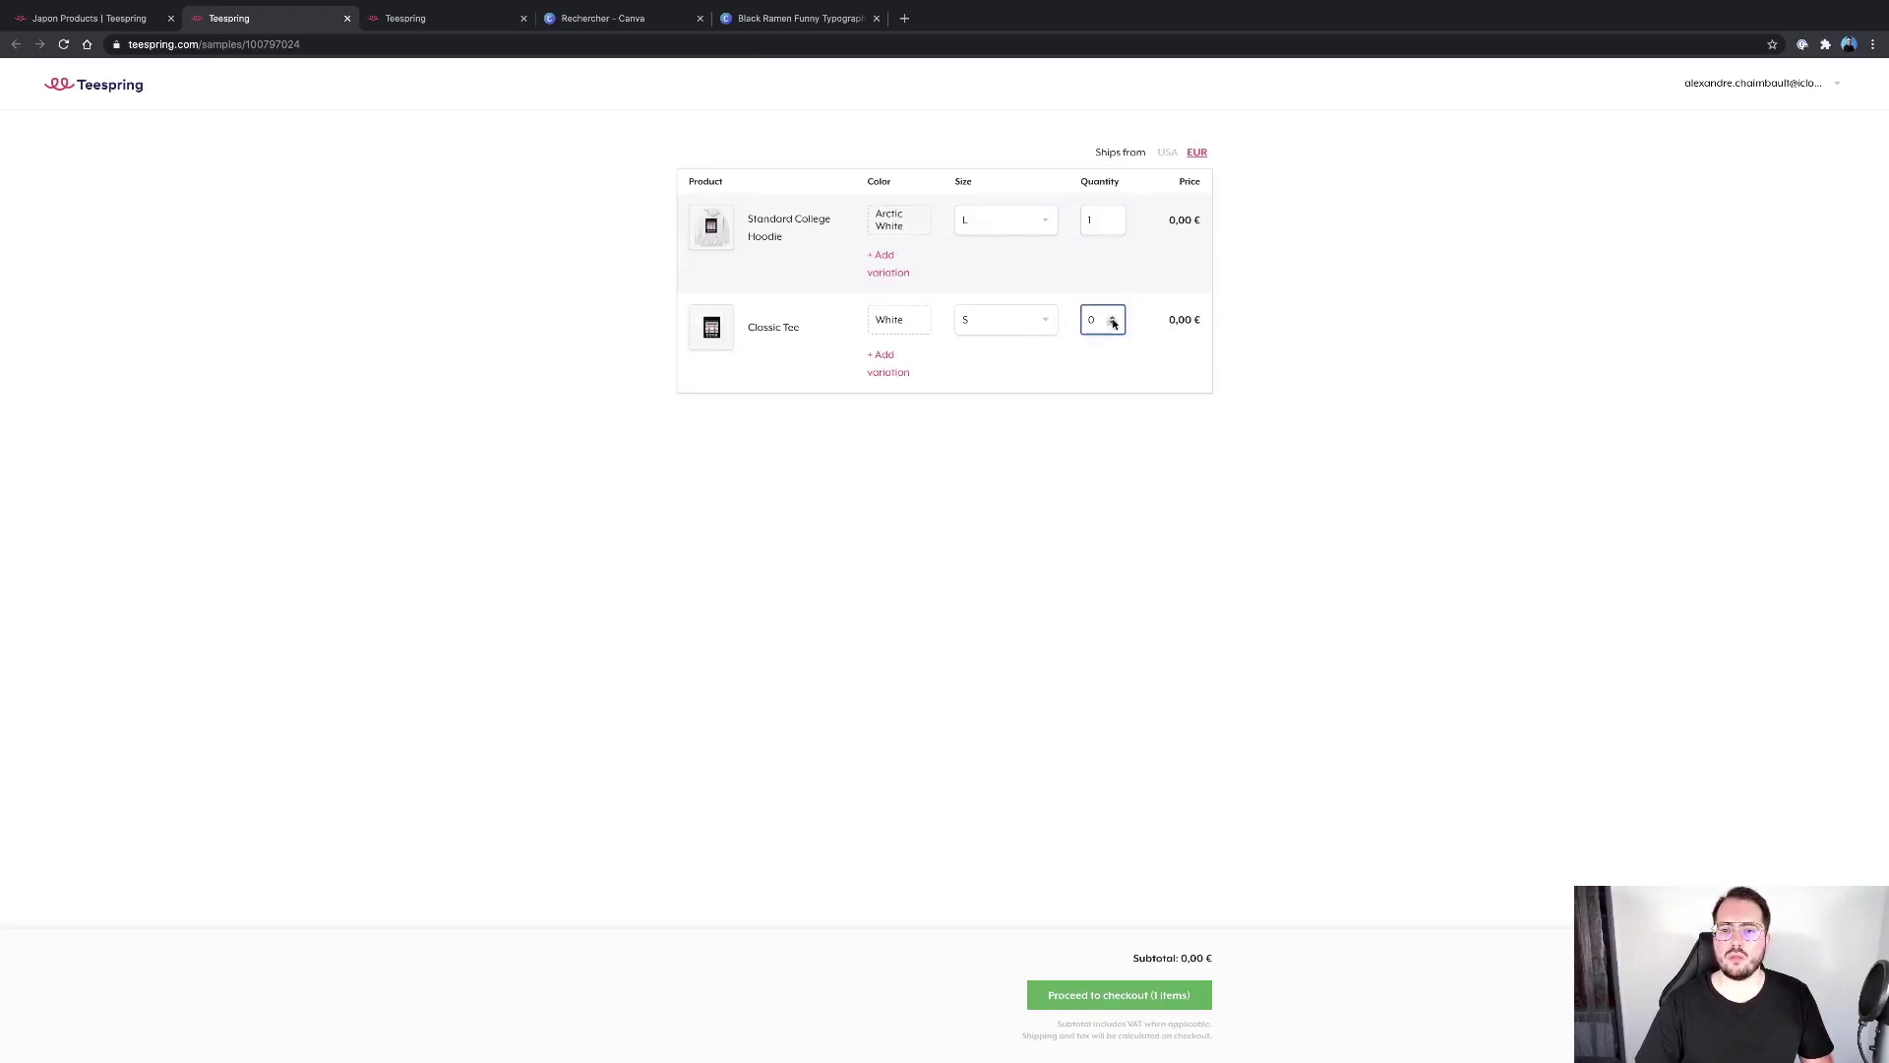
click(1113, 317)
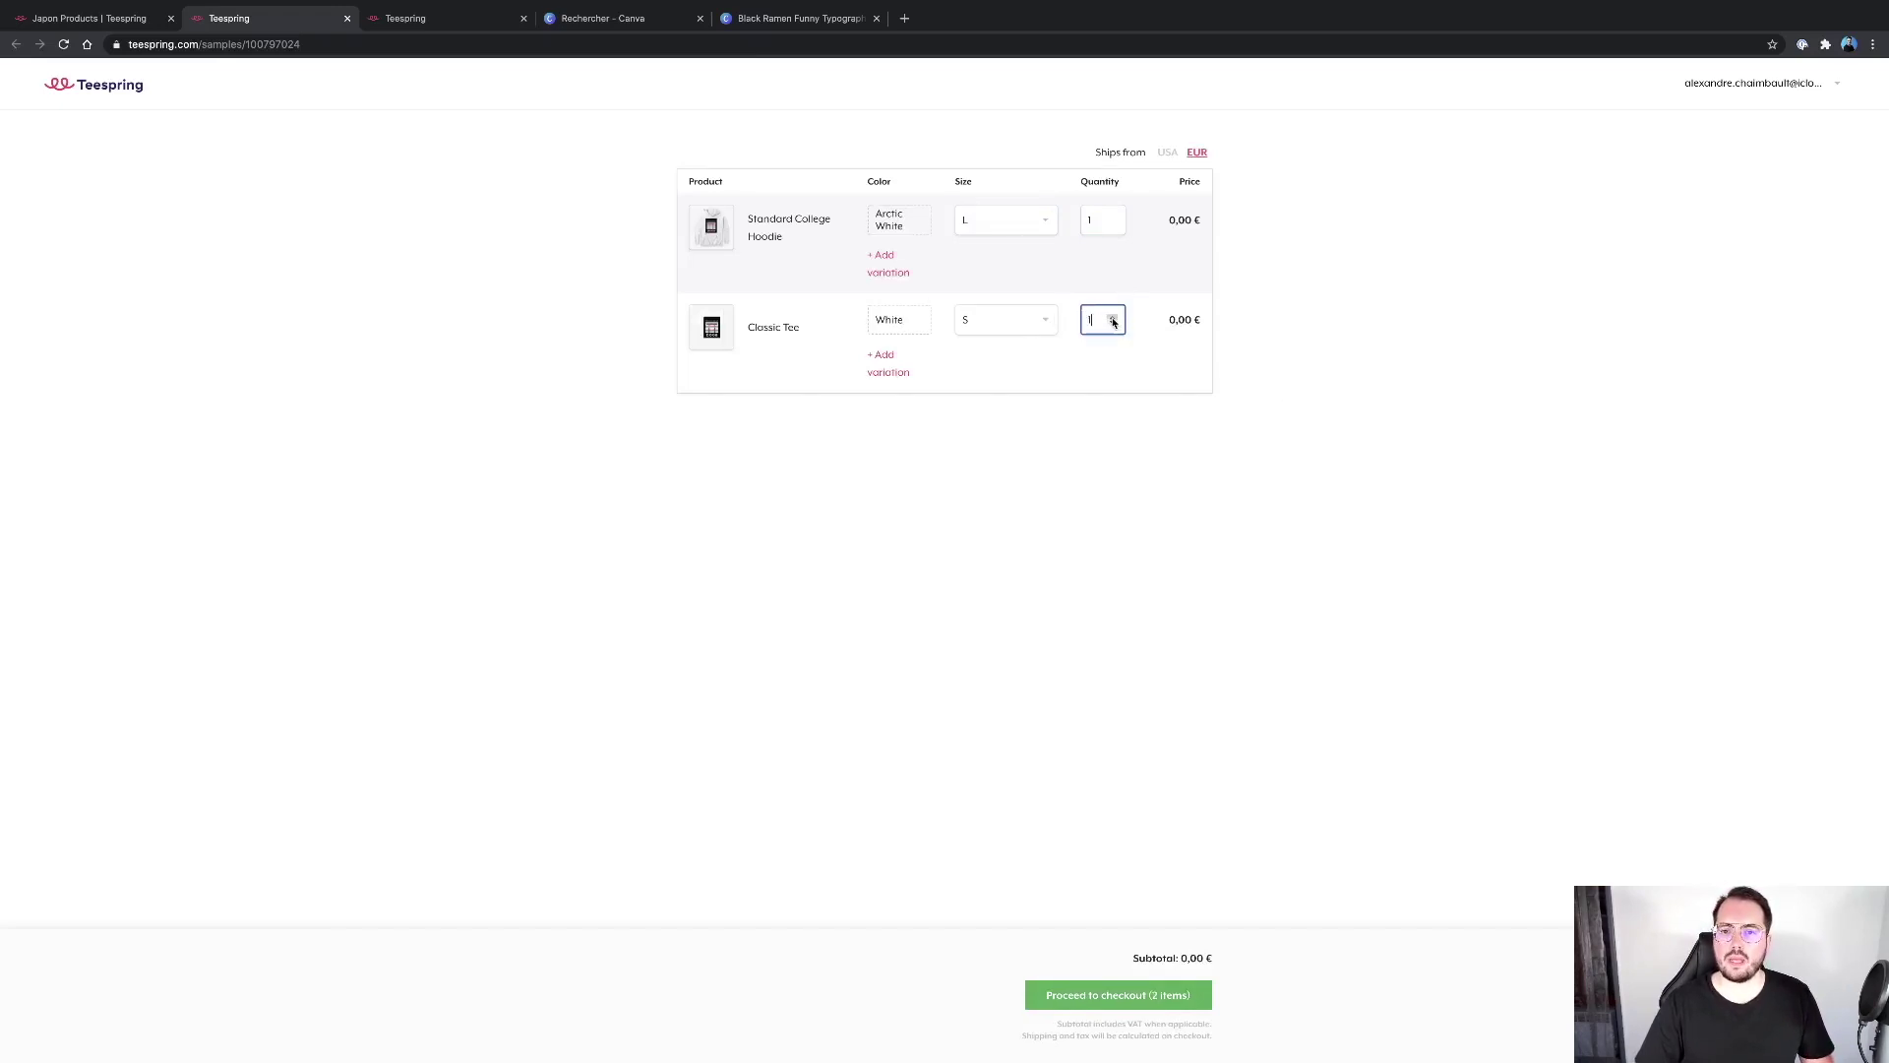
click(1044, 324)
click(1000, 393)
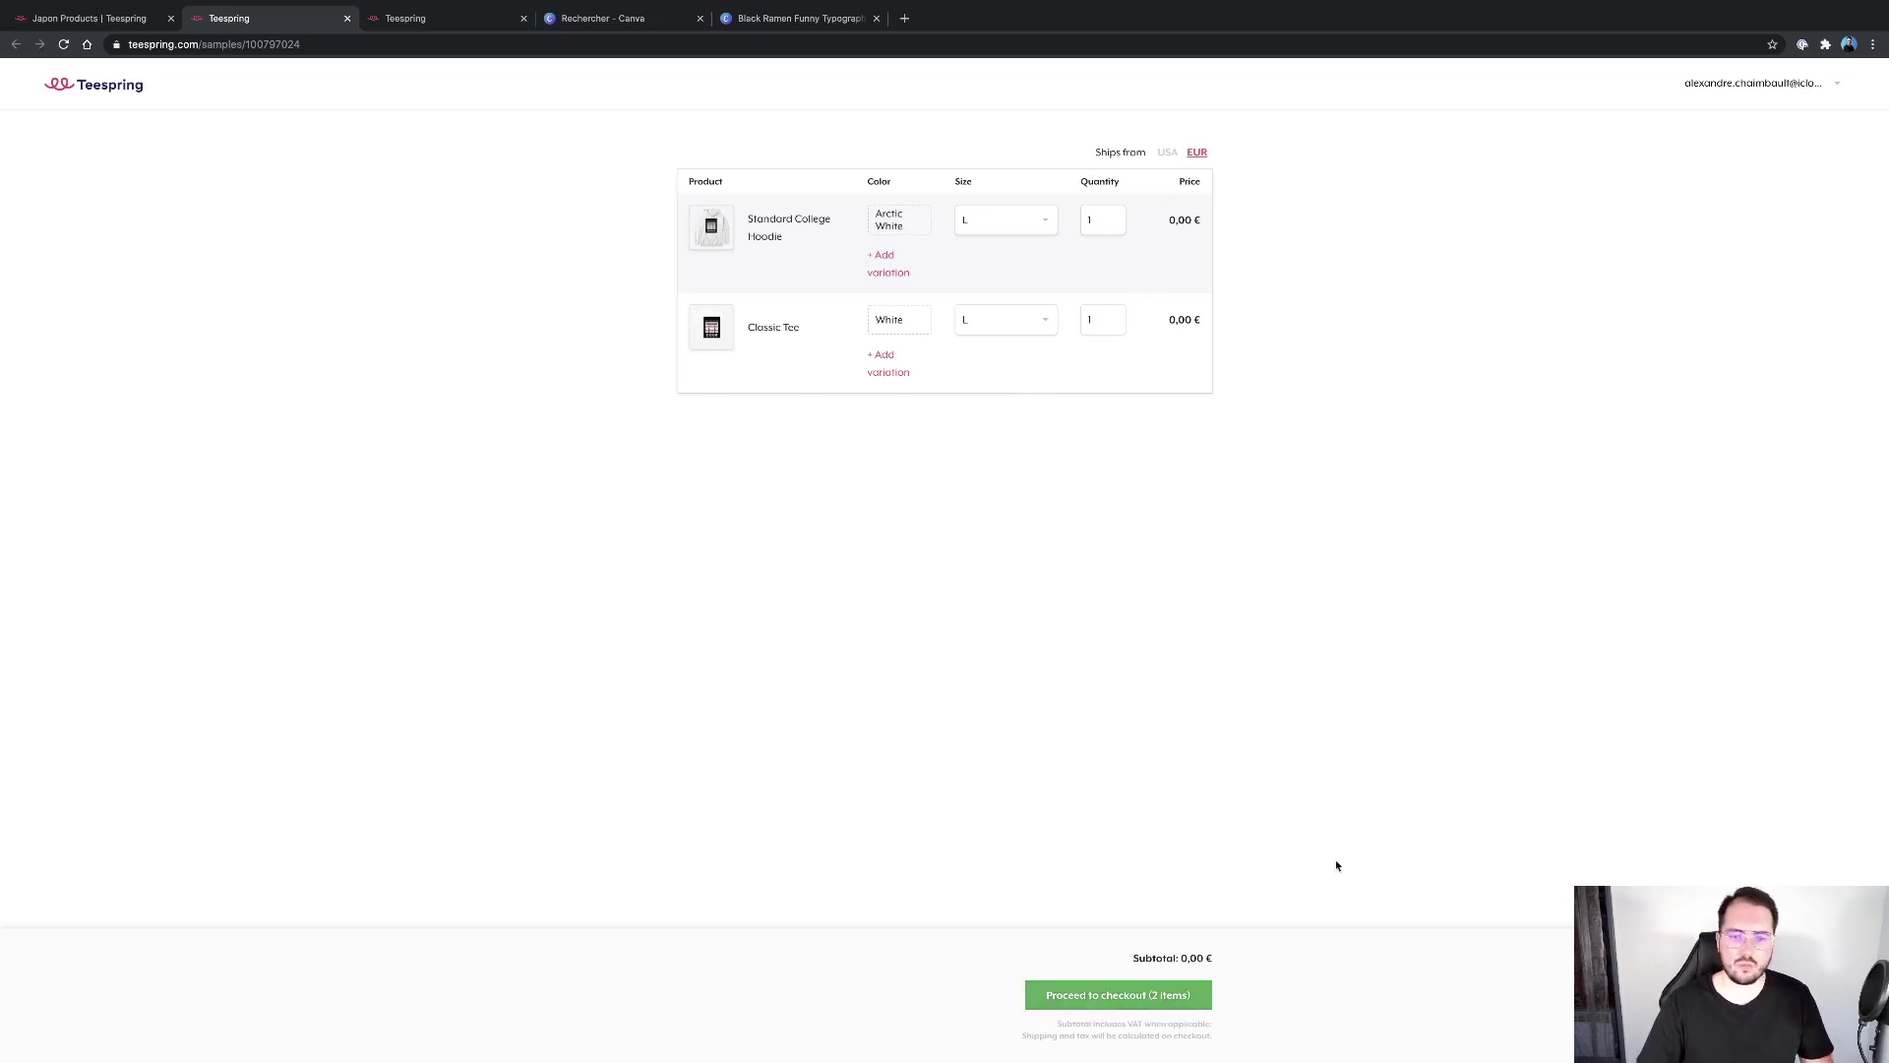
Step: Proceed to the sample order's checkout to review its prices, and return to the site's home page
click(1198, 999)
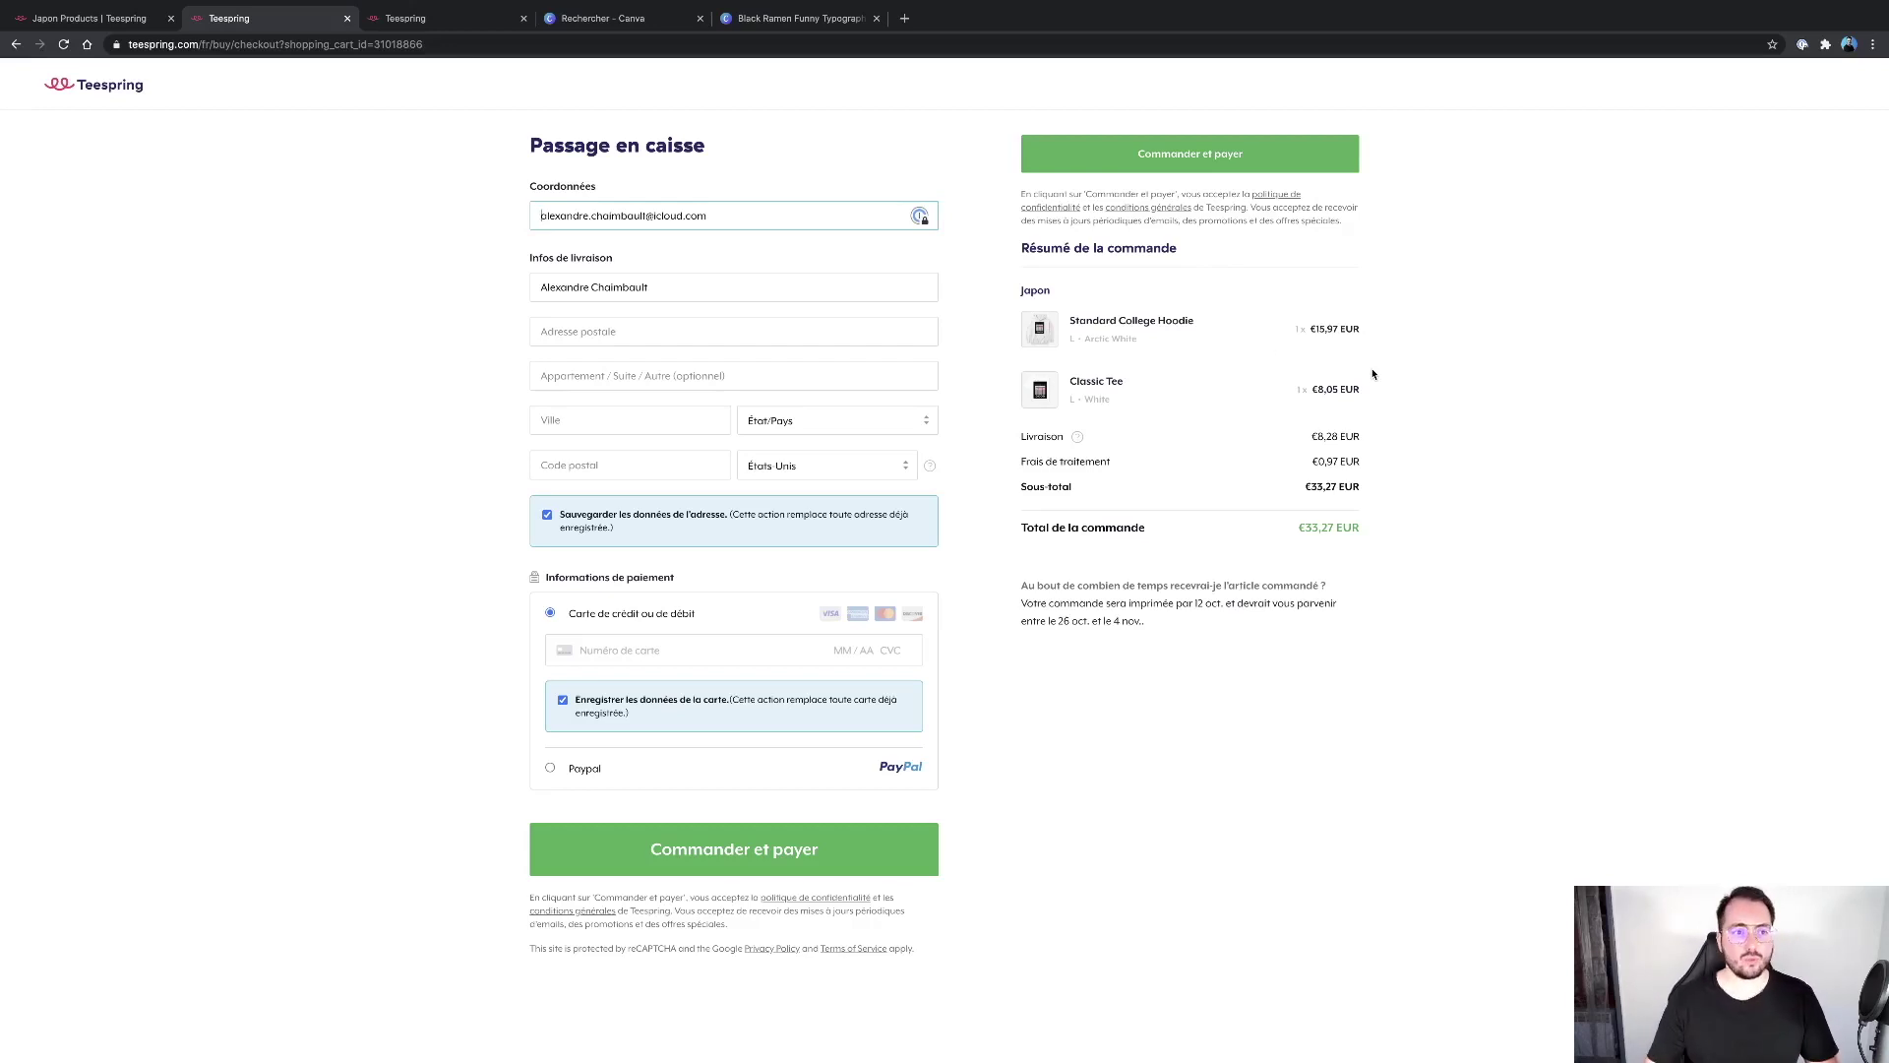
click(68, 95)
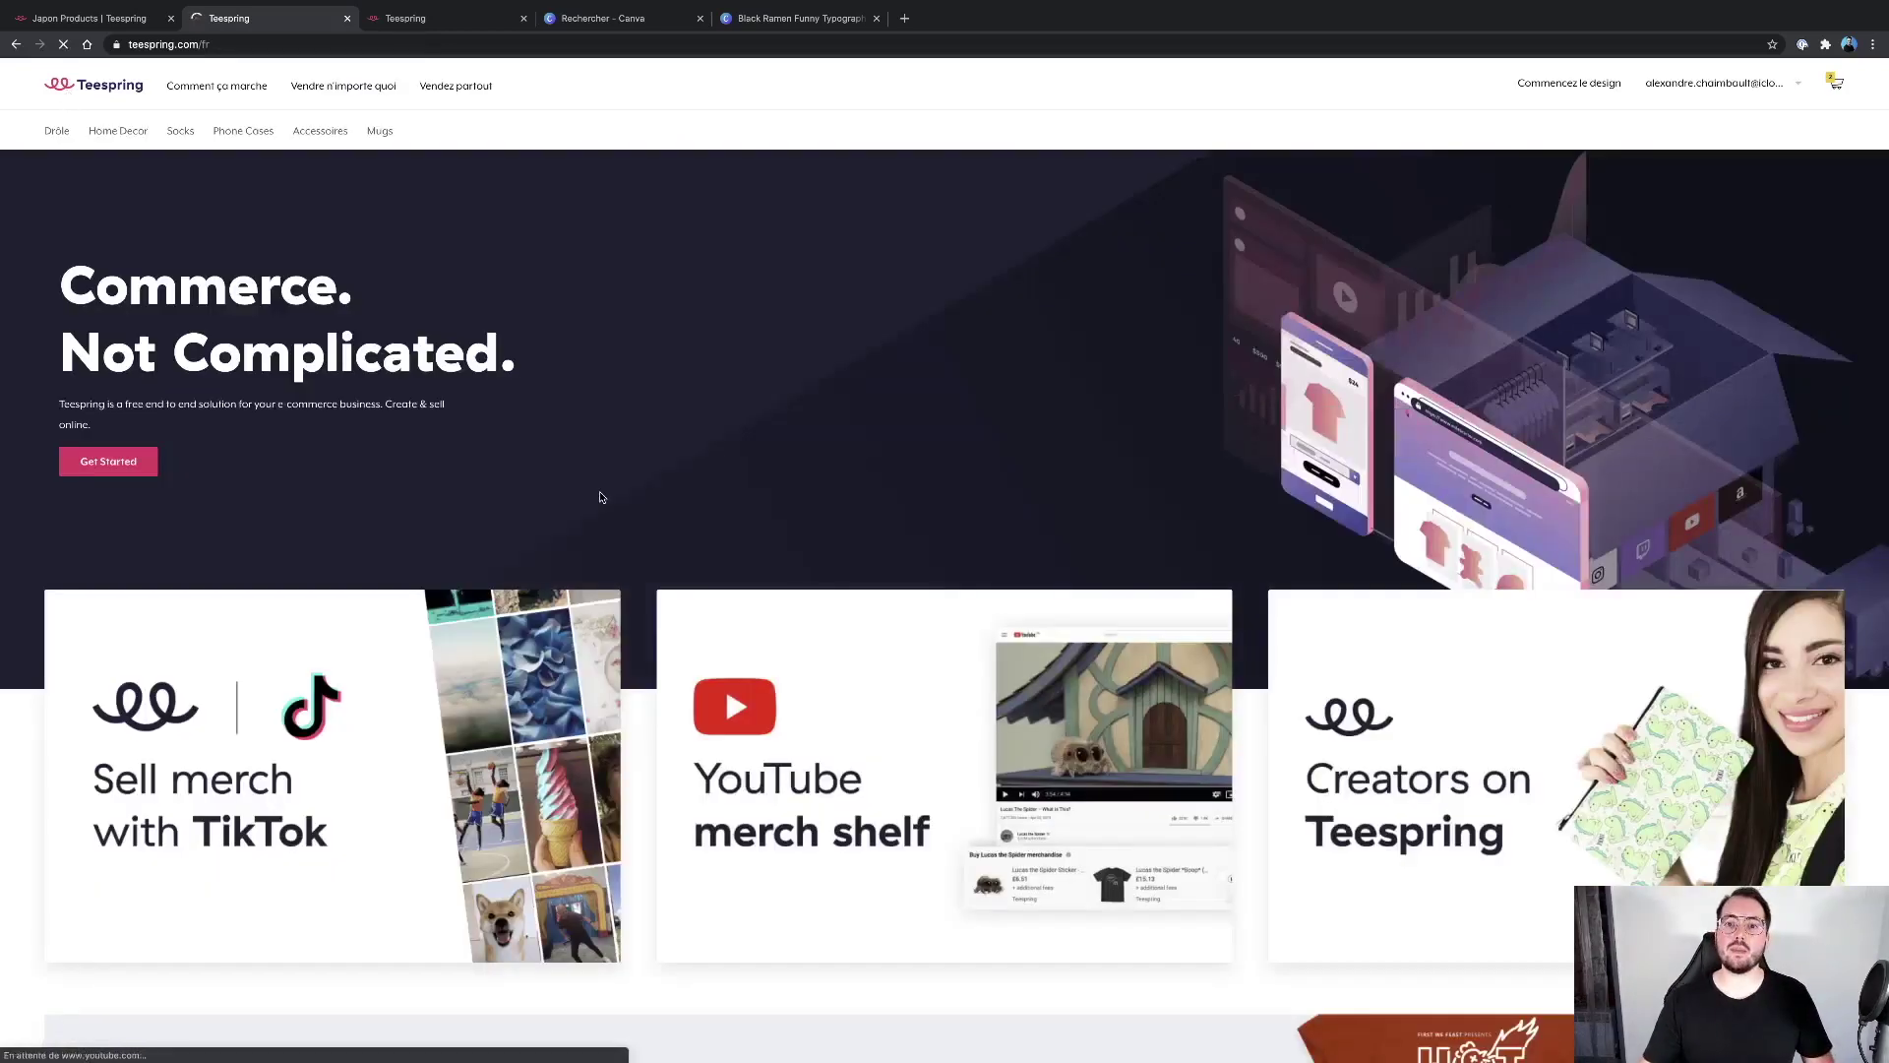